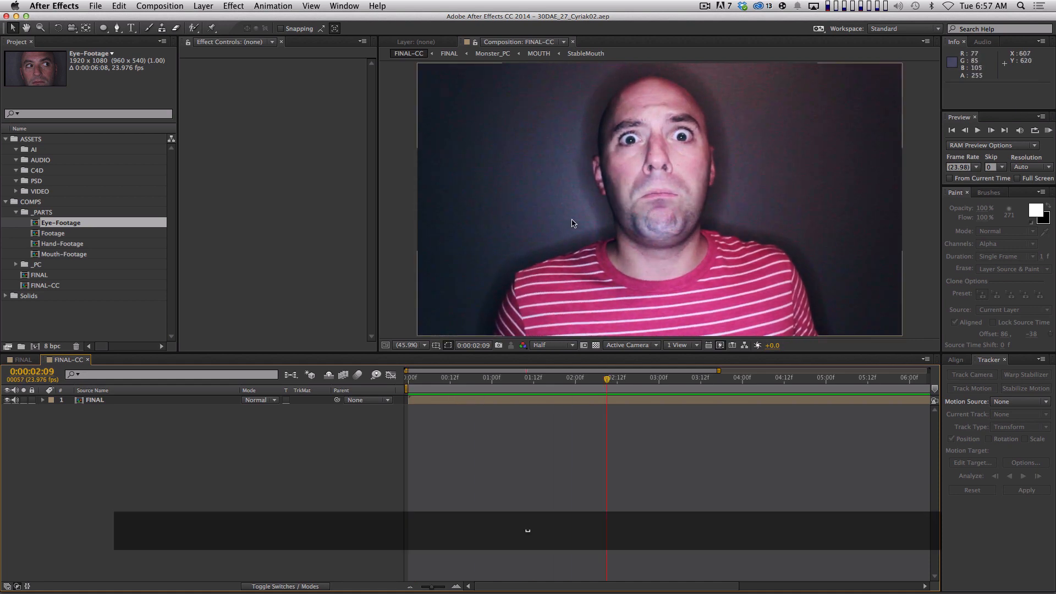
- Switch to QuickTime Player and review the reference video My halloween costume.mp4, checking the moments around the hand-monster transformation
key("super+Tab")
left_click(491, 318)
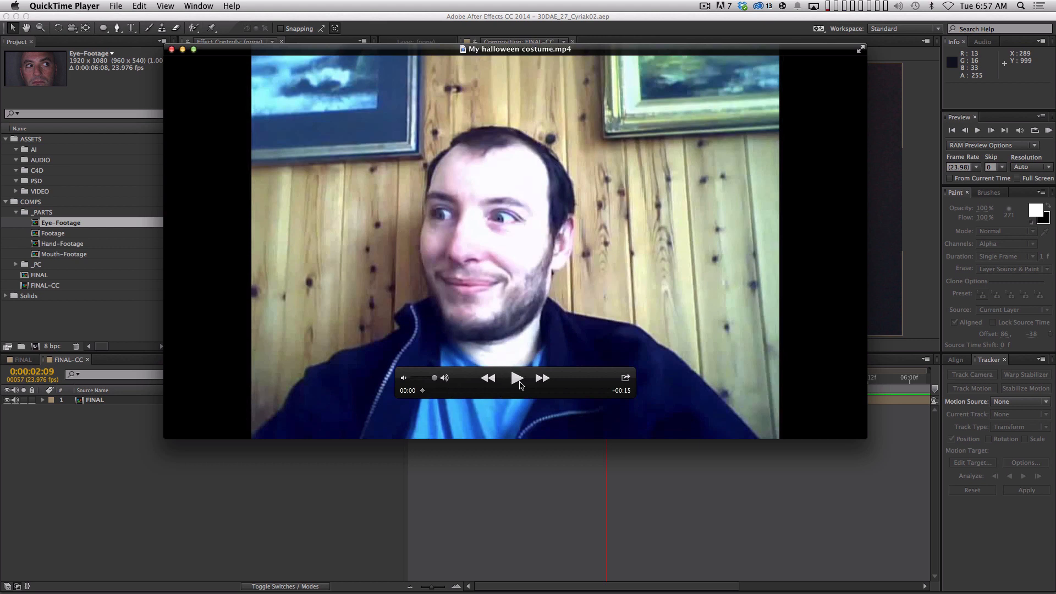
key("space")
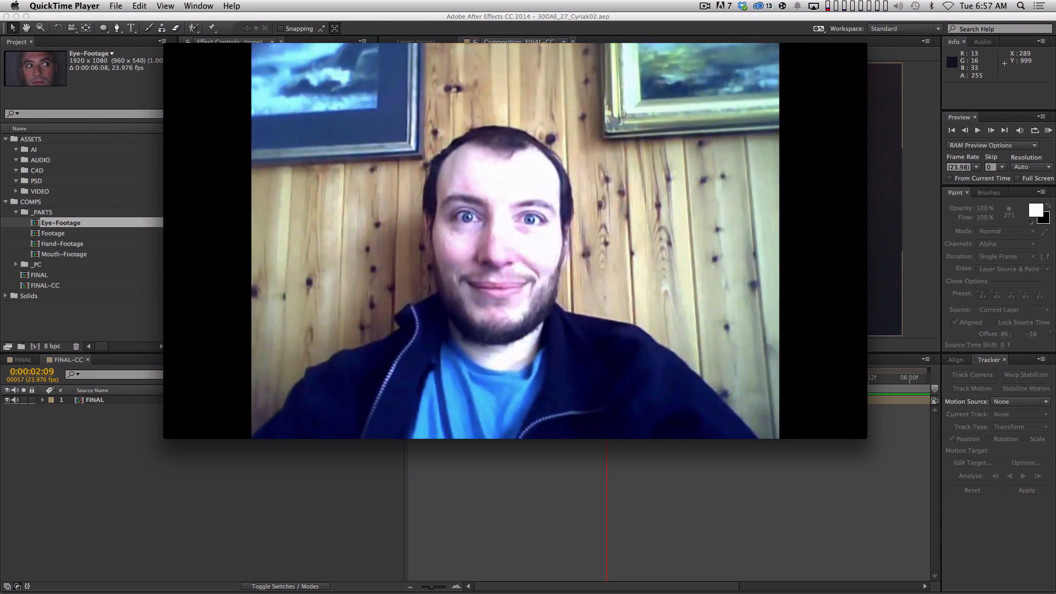
key("space")
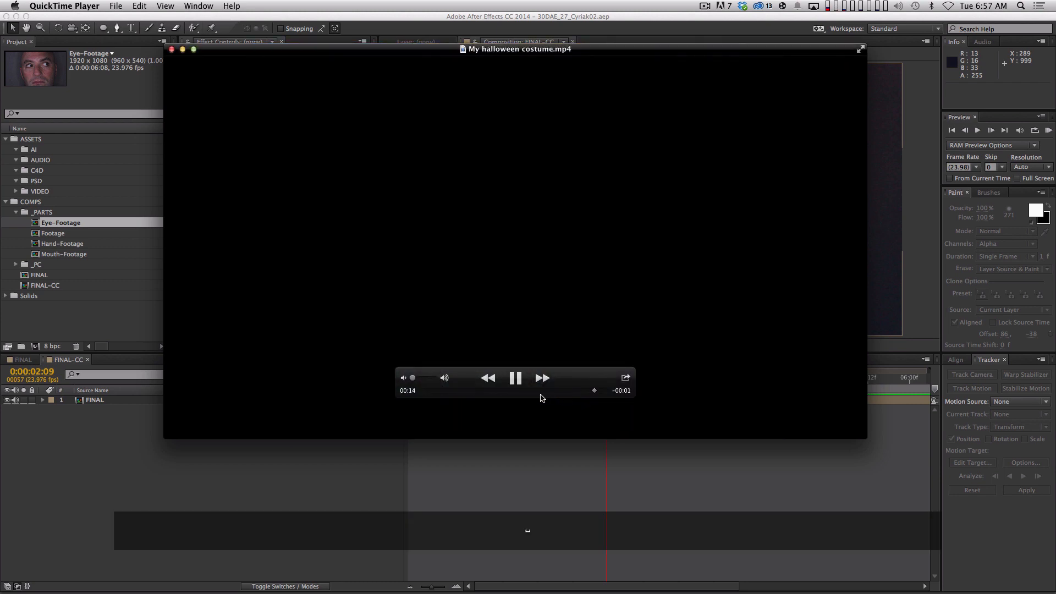
left_click_drag(472, 391, 515, 386)
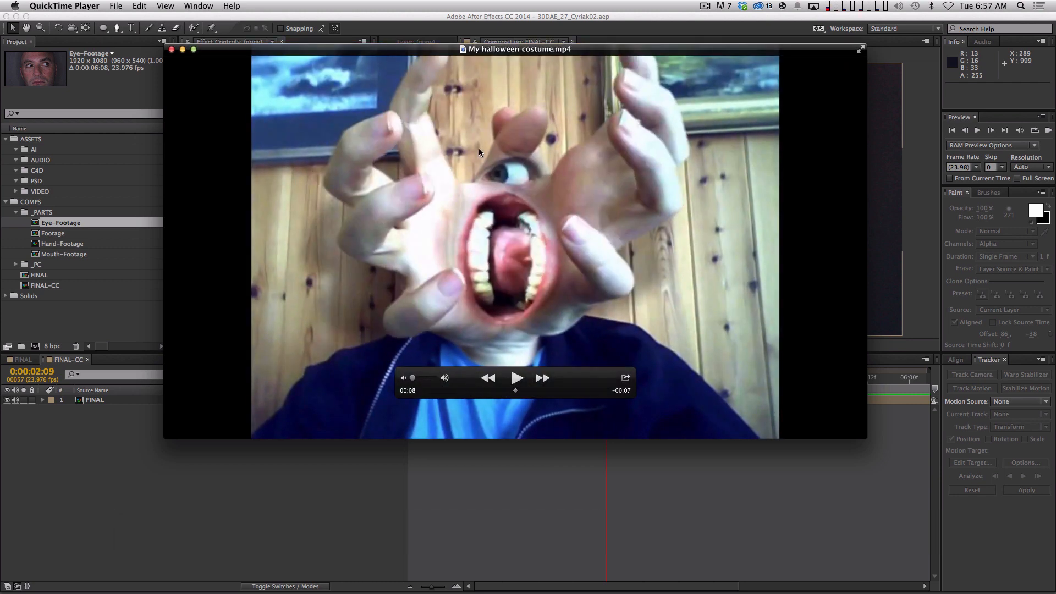
left_click(452, 391)
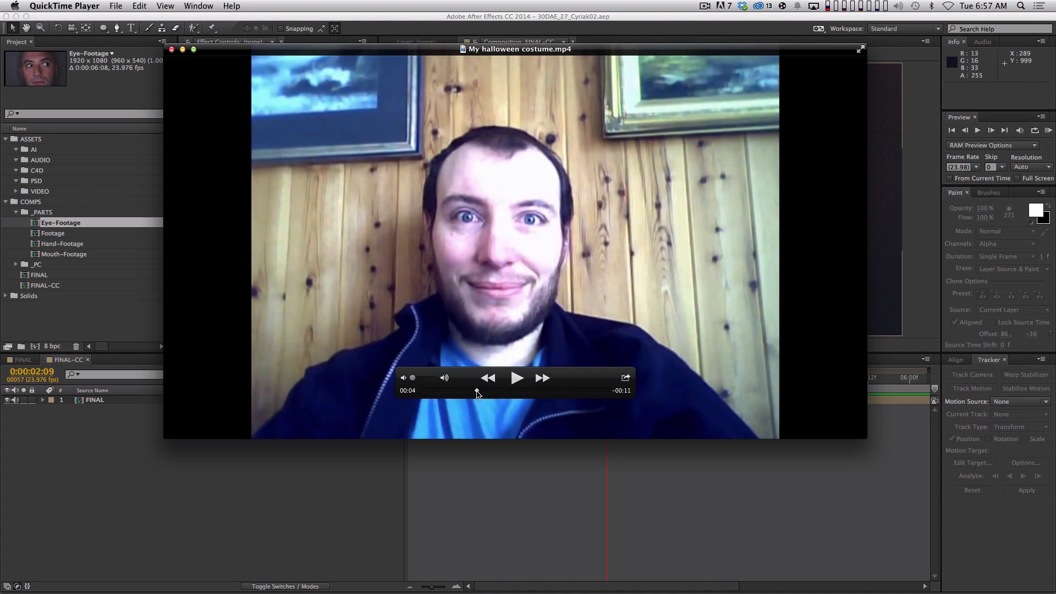
mouse_move(488, 393)
left_mouse_down()
mouse_move(527, 388)
mouse_move(481, 394)
mouse_move(493, 390)
left_mouse_up()
left_click(507, 381)
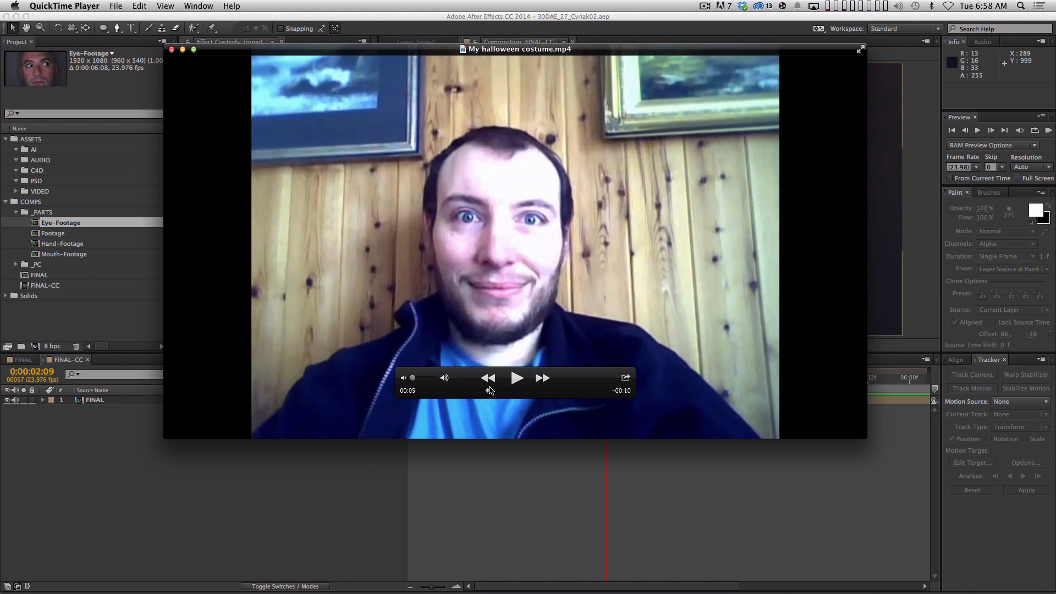
key("space")
- Return to After Effects and play the RAM preview of the FINAL-CC composition
key("ctrl+w")
key("KP_0")
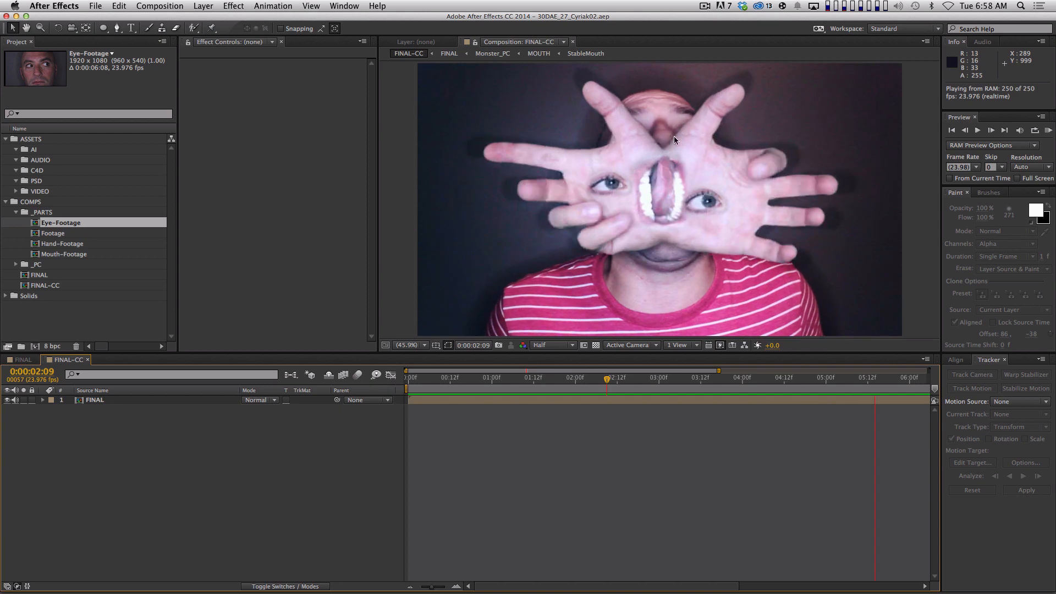
key("space")
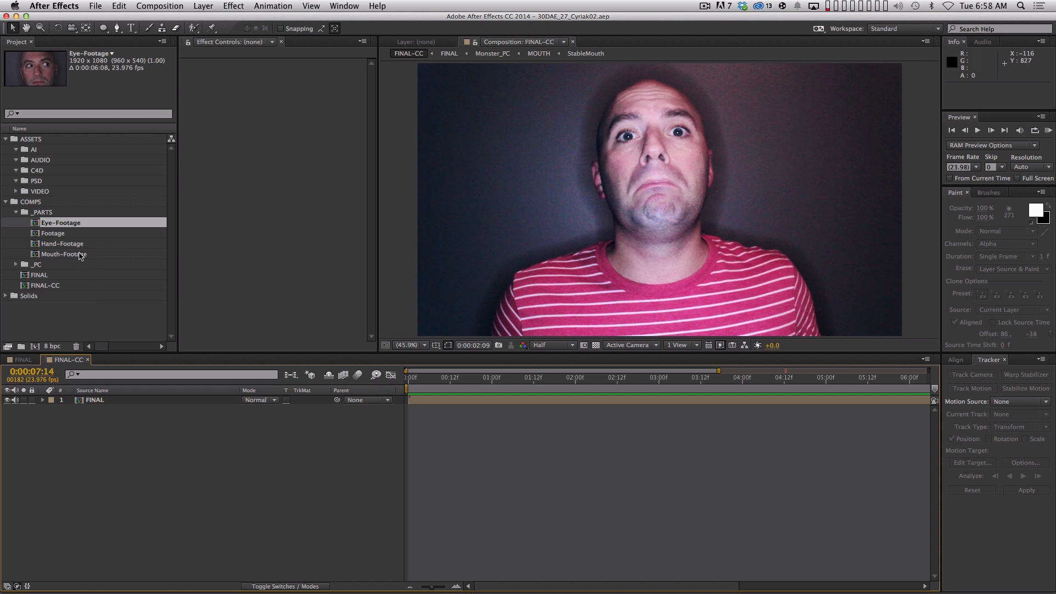
- Open the Footage composition and review the face clip MVI_0112.MOV across its full length
double_click(57, 237)
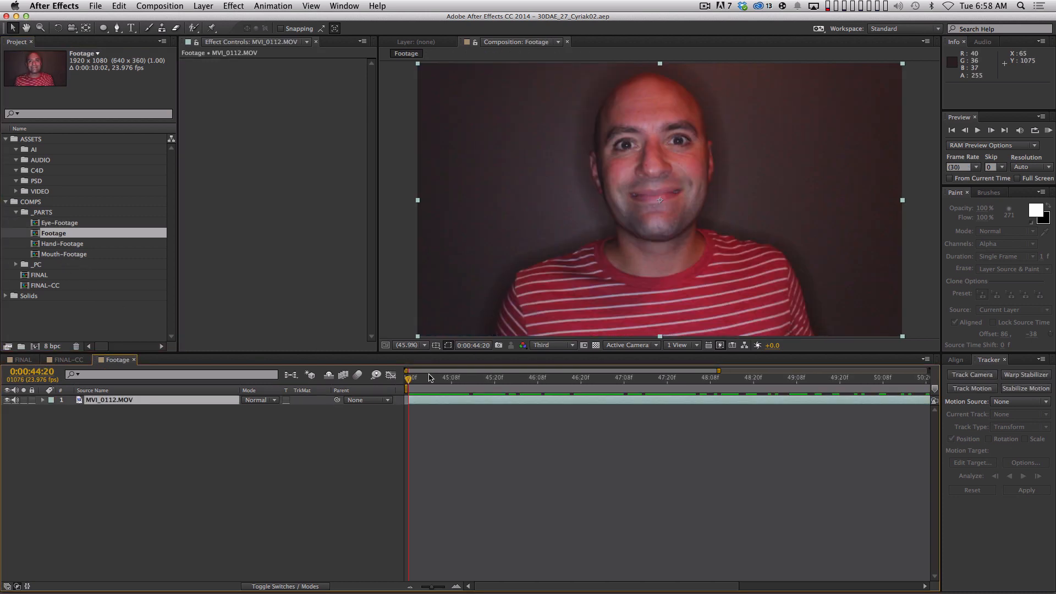
left_click_drag(412, 379, 943, 409)
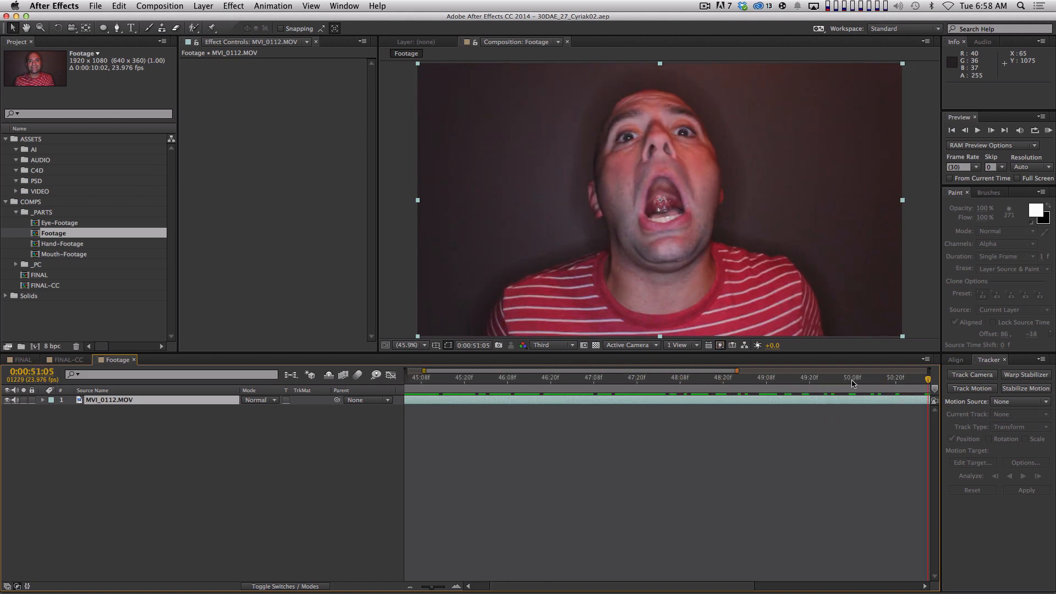
key("minus")
left_click_drag(744, 378, 537, 394)
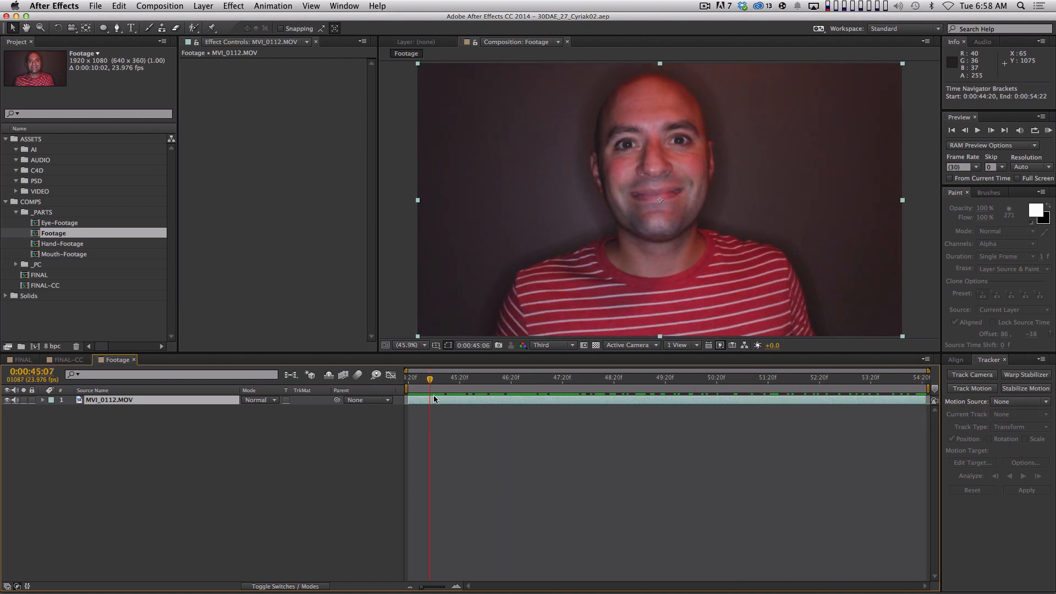
left_click_drag(507, 395, 870, 380)
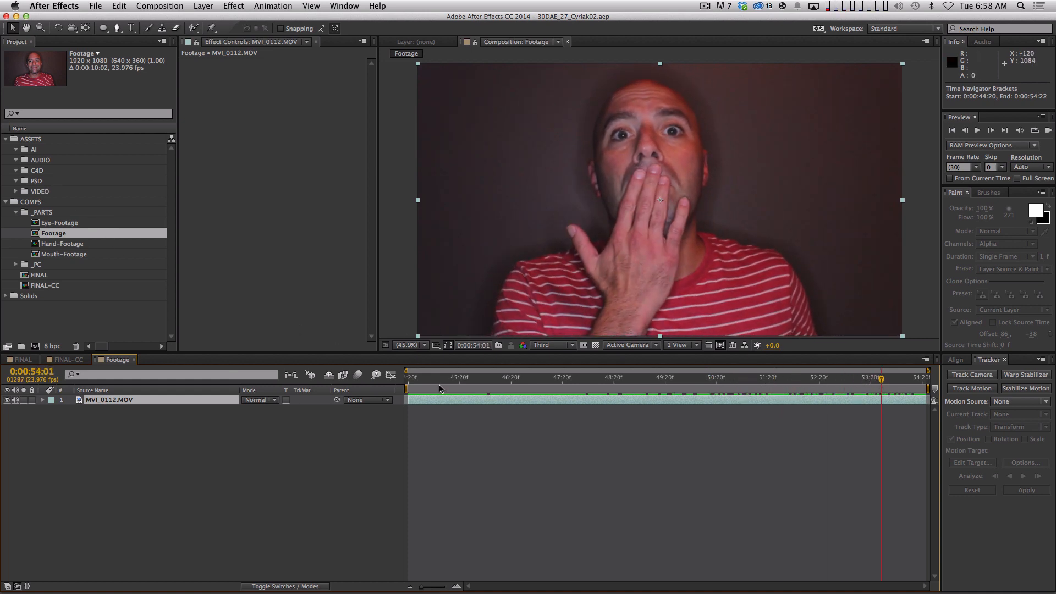
left_click(406, 379)
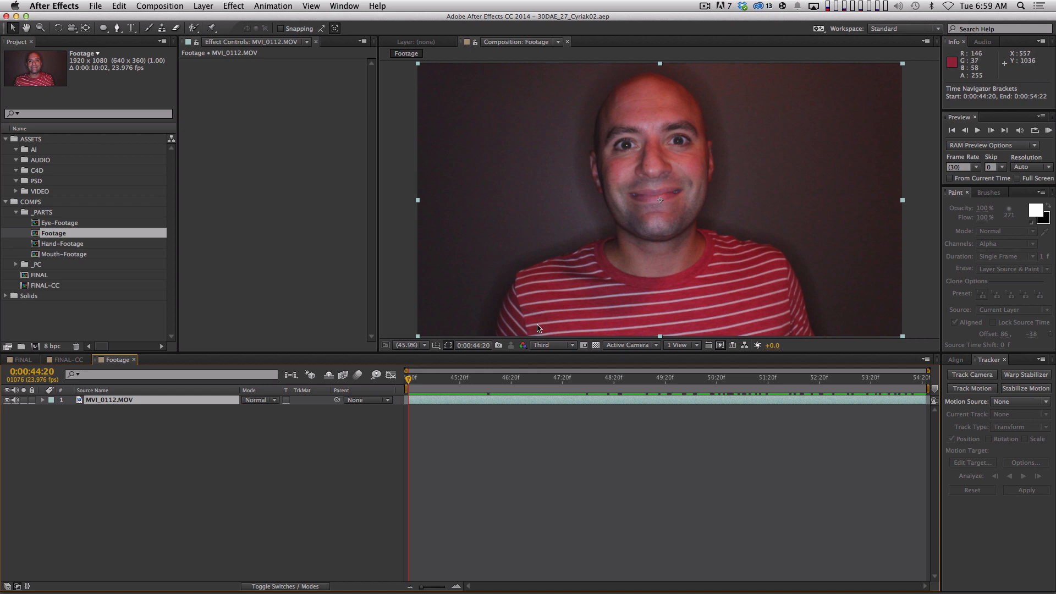
- Open the Hand-Footage composition and examine the hand opening and the finger movements throughout the clip
double_click(64, 244)
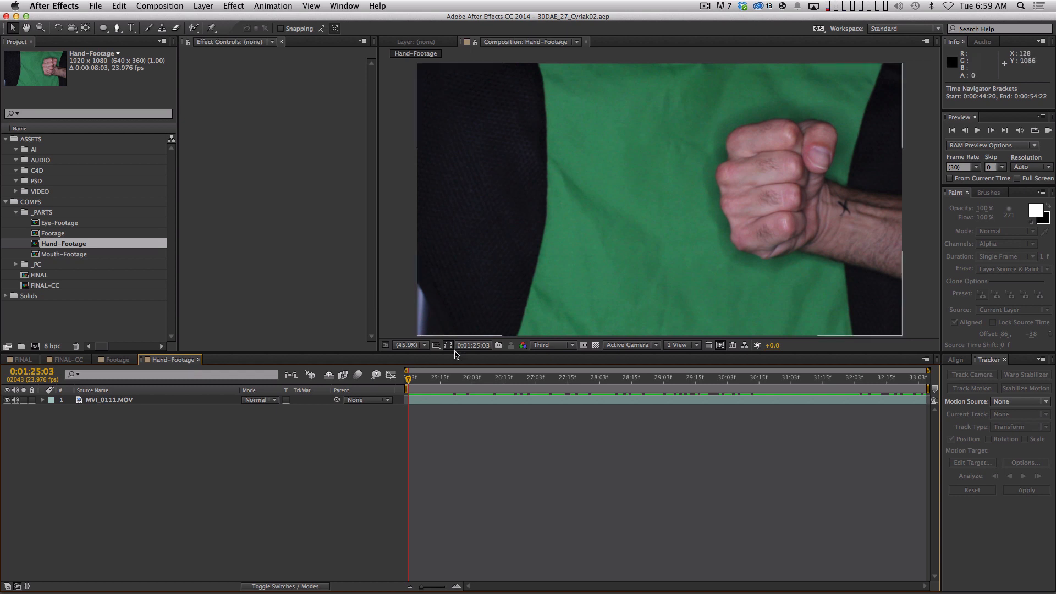
left_click(420, 379)
left_click_drag(447, 381, 515, 380)
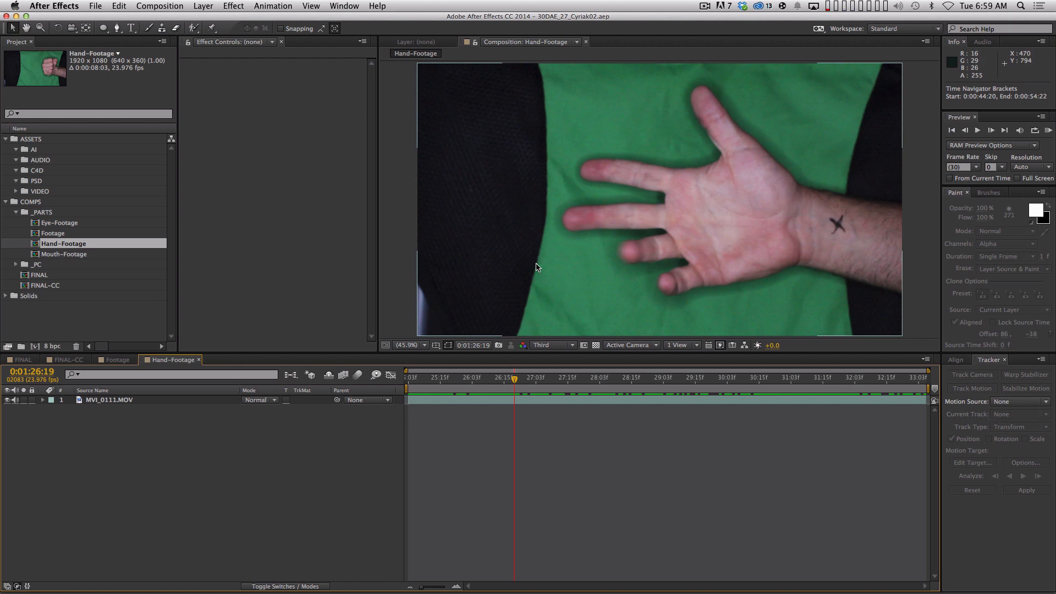
left_click_drag(514, 379, 673, 383)
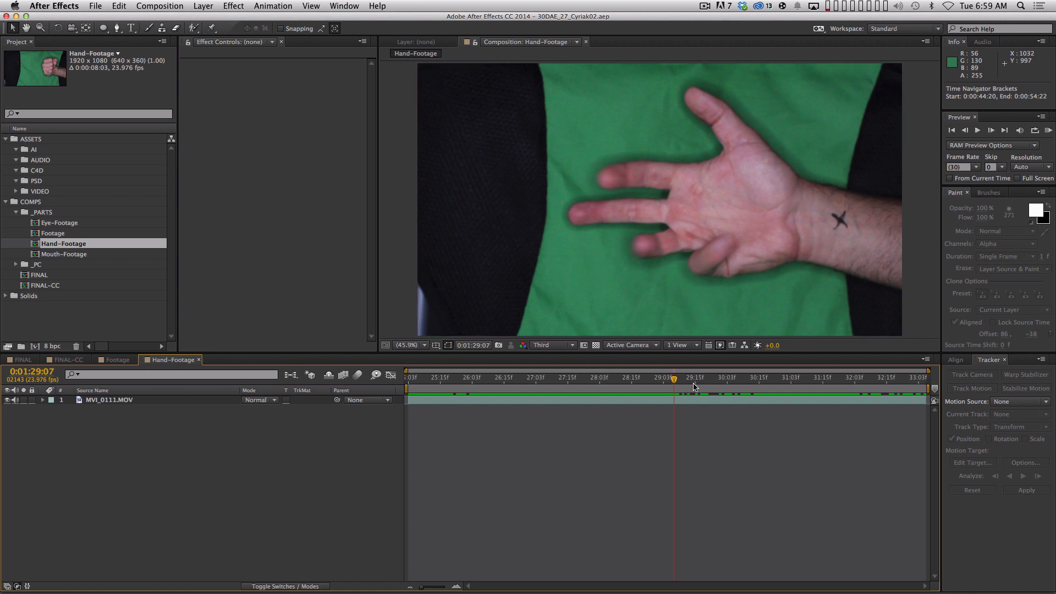
left_click_drag(676, 380, 661, 396)
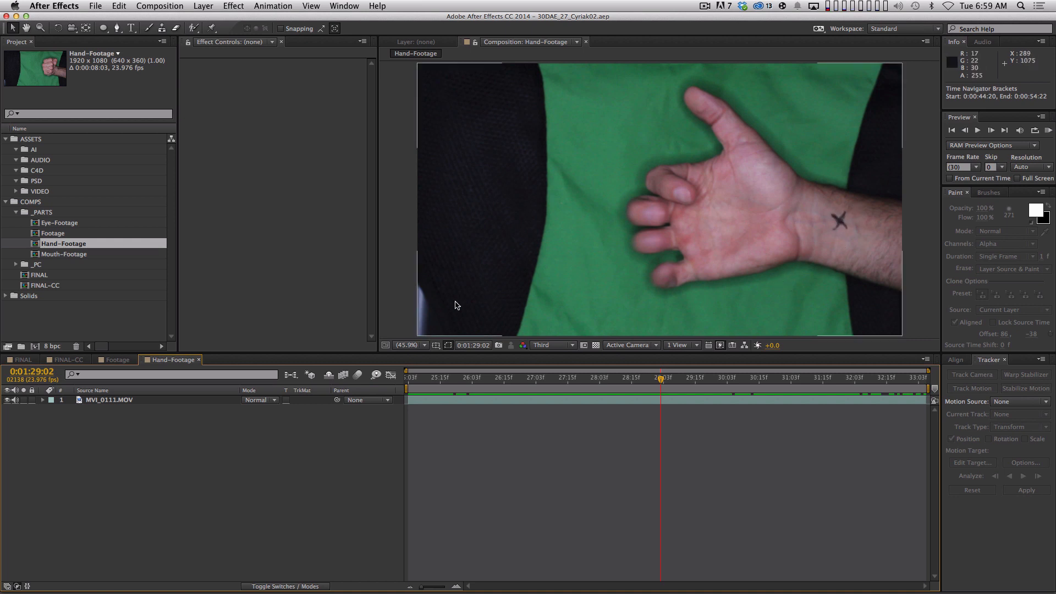
left_click_drag(419, 380, 506, 400)
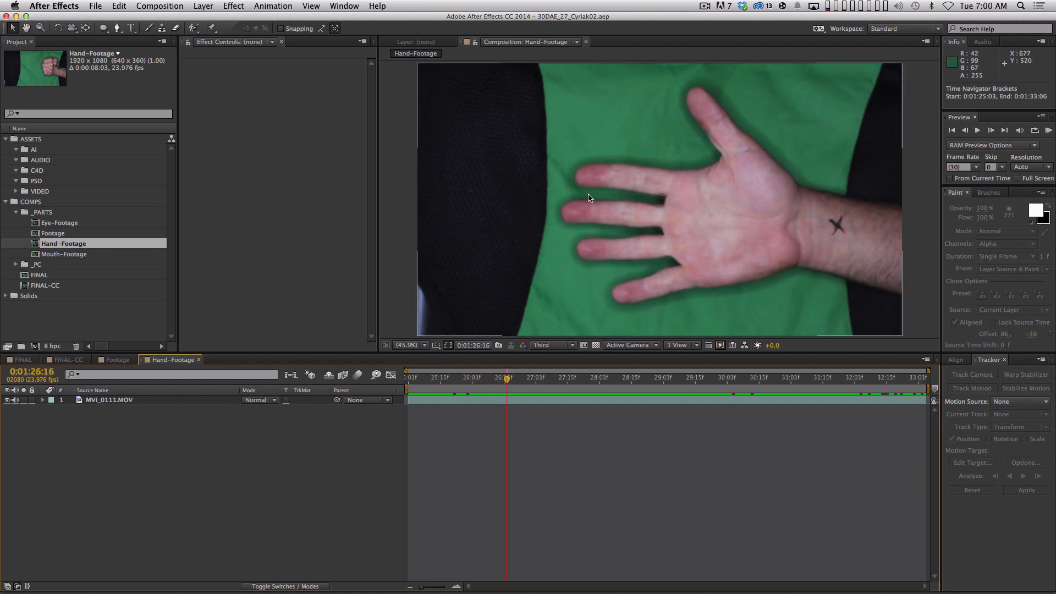
left_click_drag(507, 379, 814, 385)
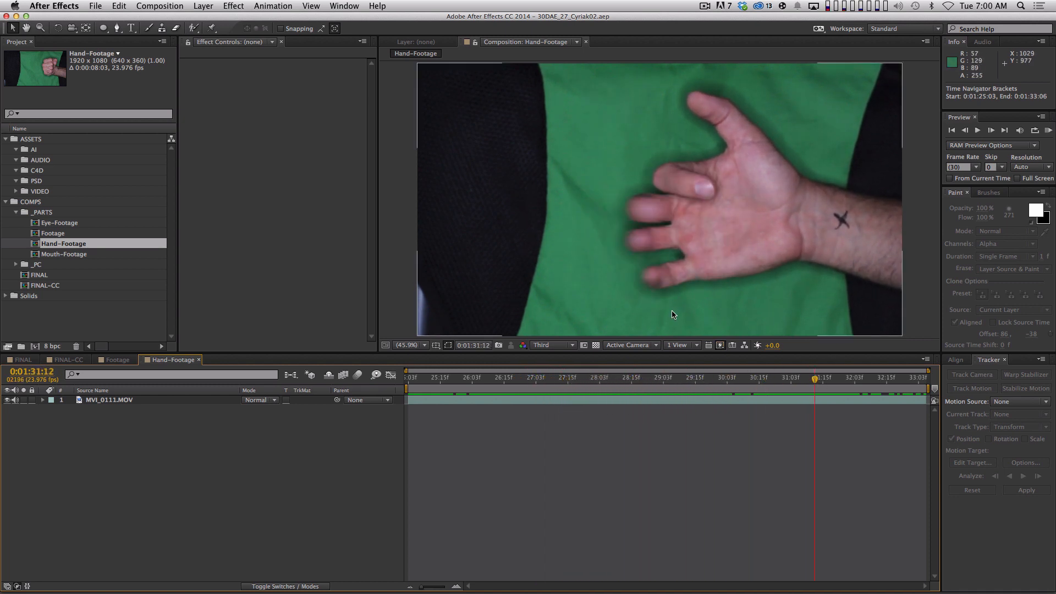
- Compare the FINAL-CC preview with the frame in Hand-Footage where the hand is fully open
left_click(68, 360)
key("KP_0")
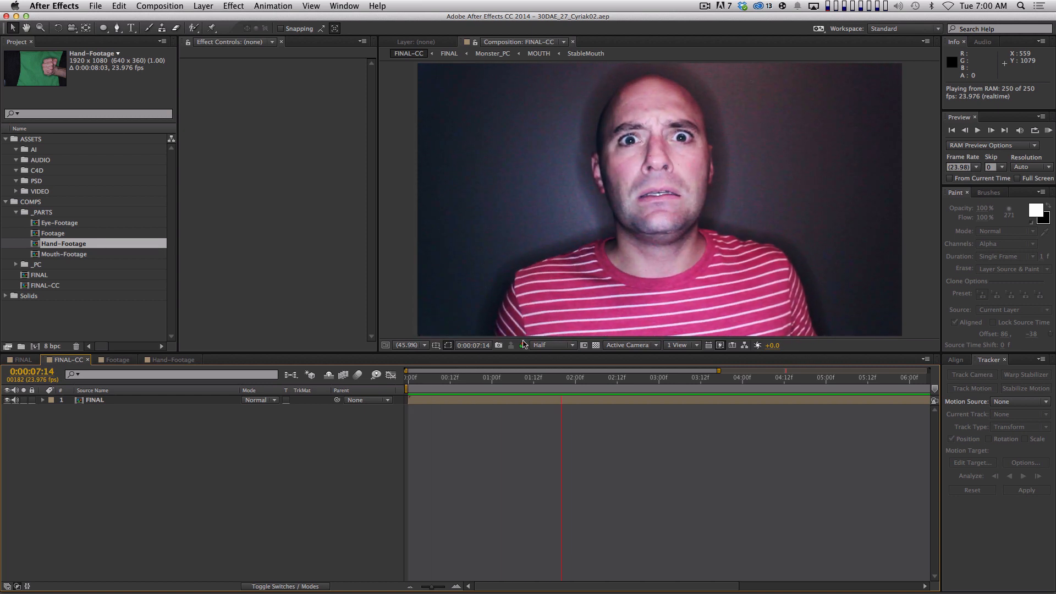
left_click(173, 360)
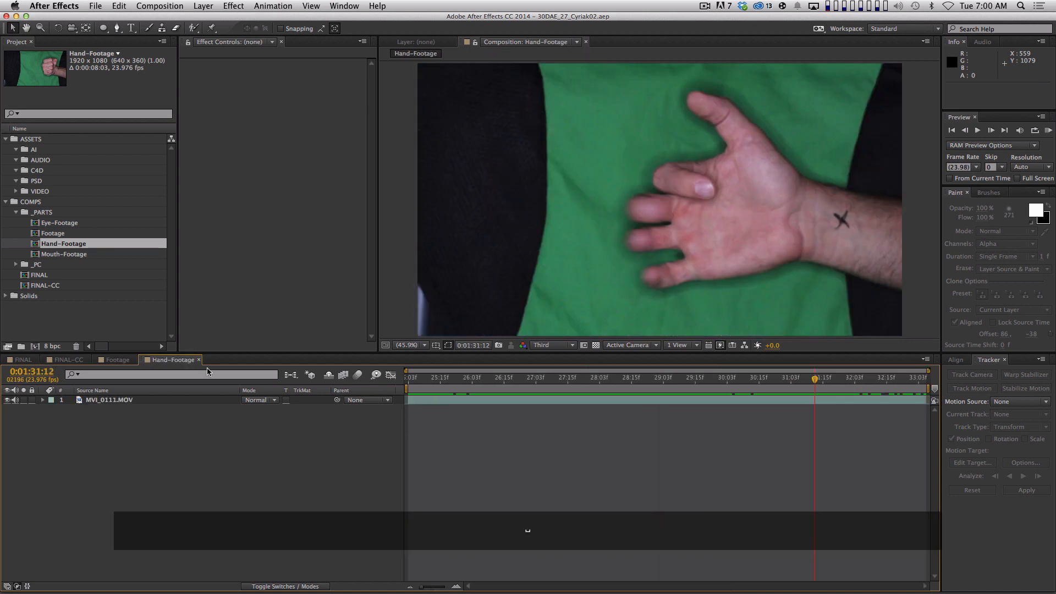
left_click_drag(460, 379, 406, 383)
left_click_drag(476, 389, 507, 386)
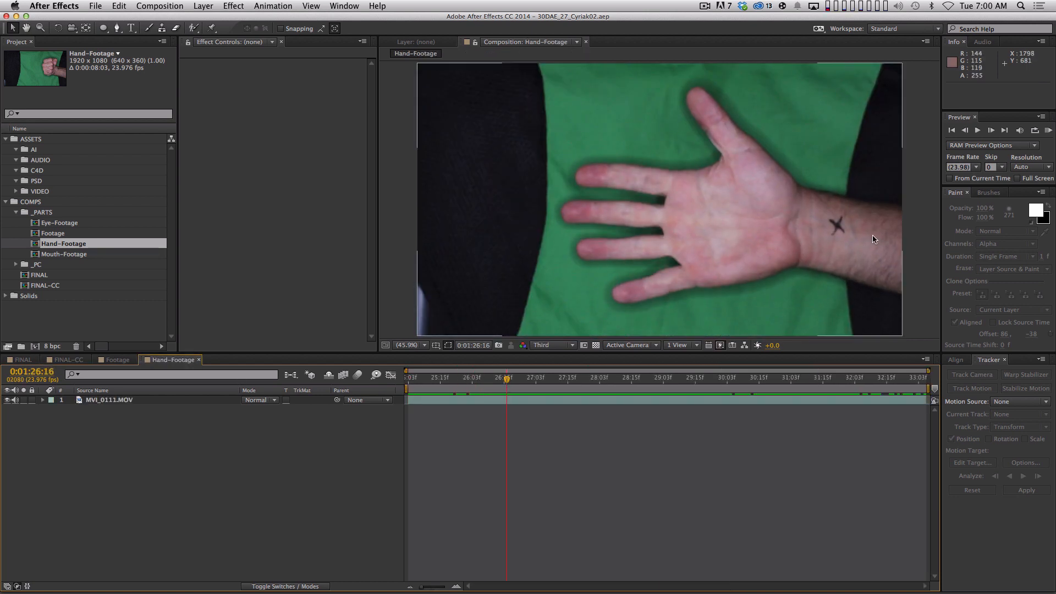
- Open the MVI_0111.MOV layer in its Layer viewer at the first frame of Hand-Footage
left_click_drag(506, 380, 374, 374)
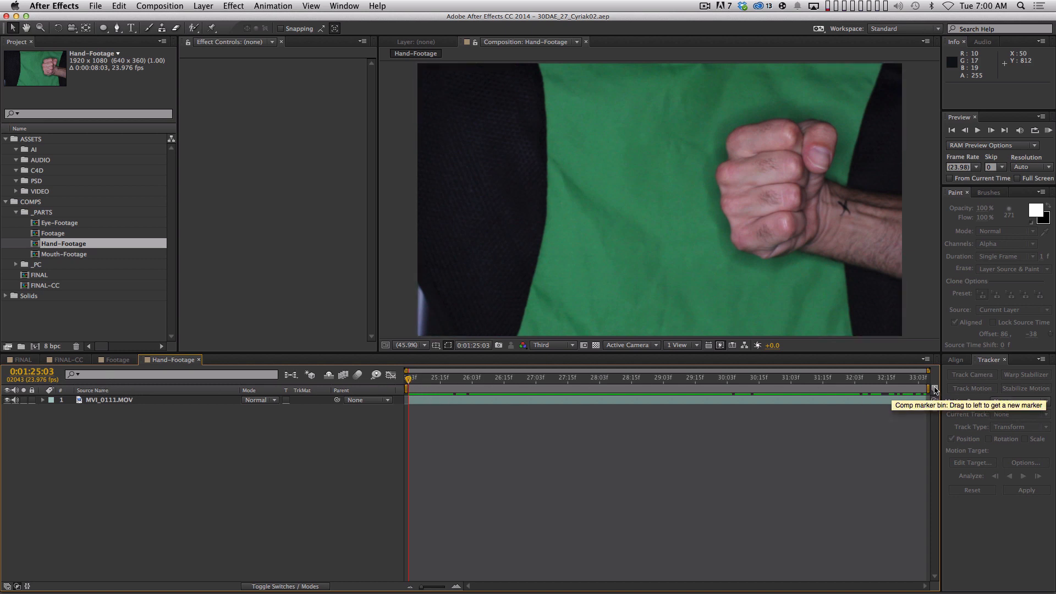
left_click_drag(409, 379, 270, 343)
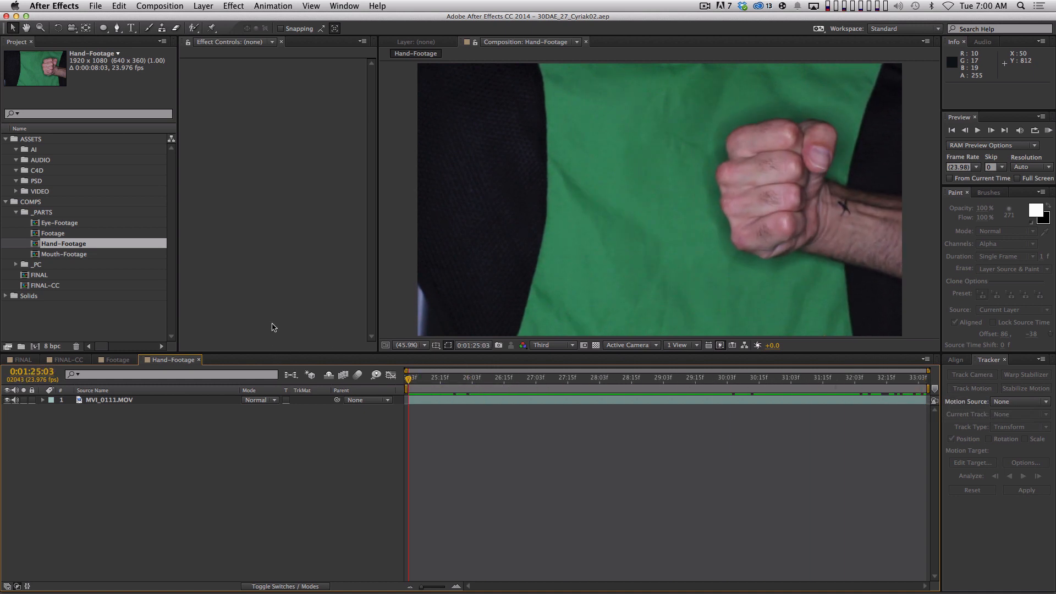
left_click(124, 402)
double_click(124, 401)
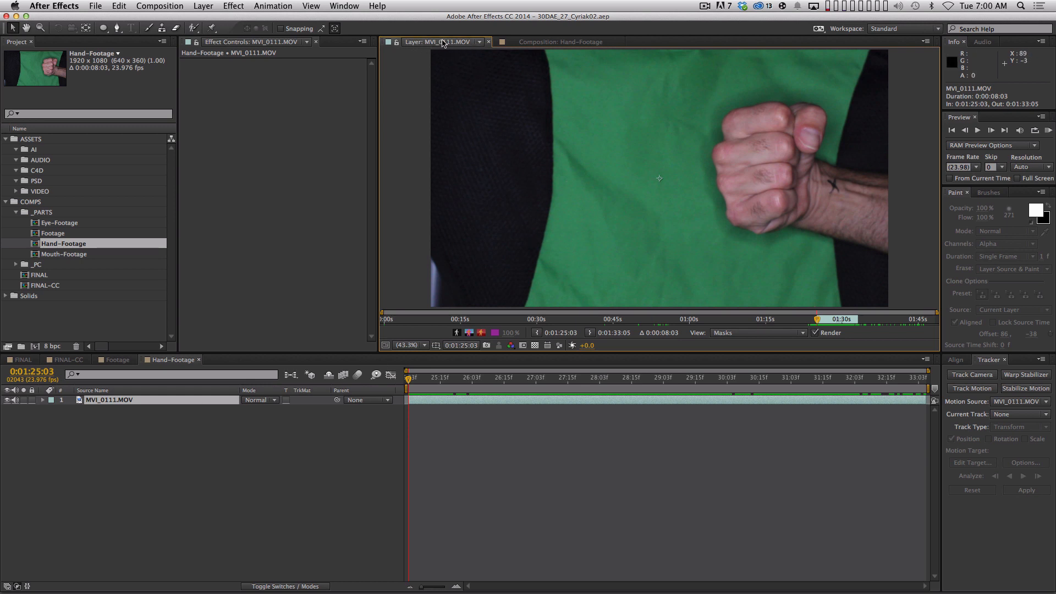
left_click(546, 42)
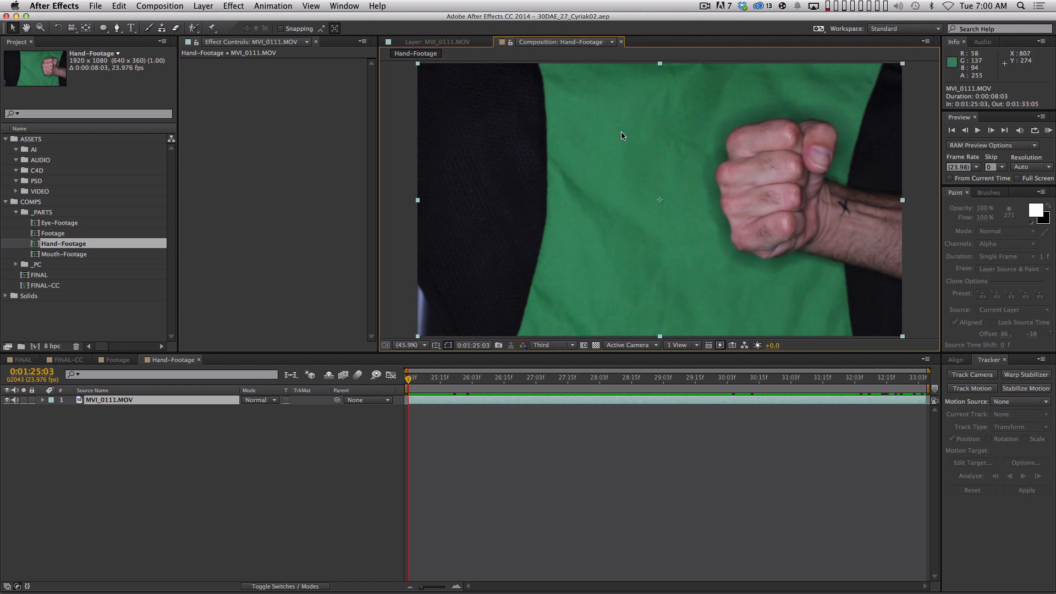
left_click(447, 42)
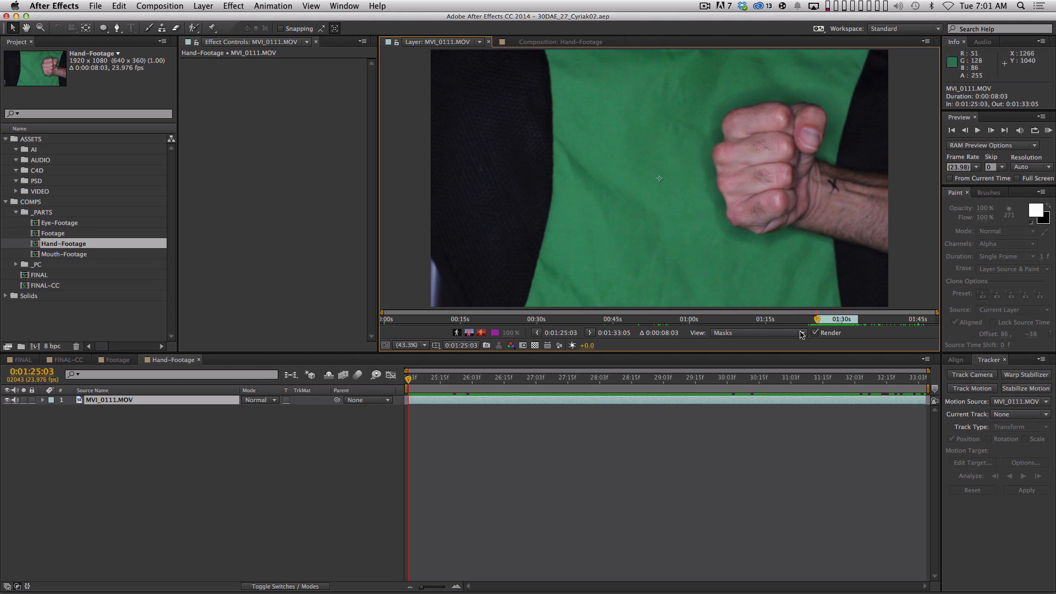
- Start Stabilize Motion on the MVI_0111.MOV layer, using position tracking
left_click(344, 5)
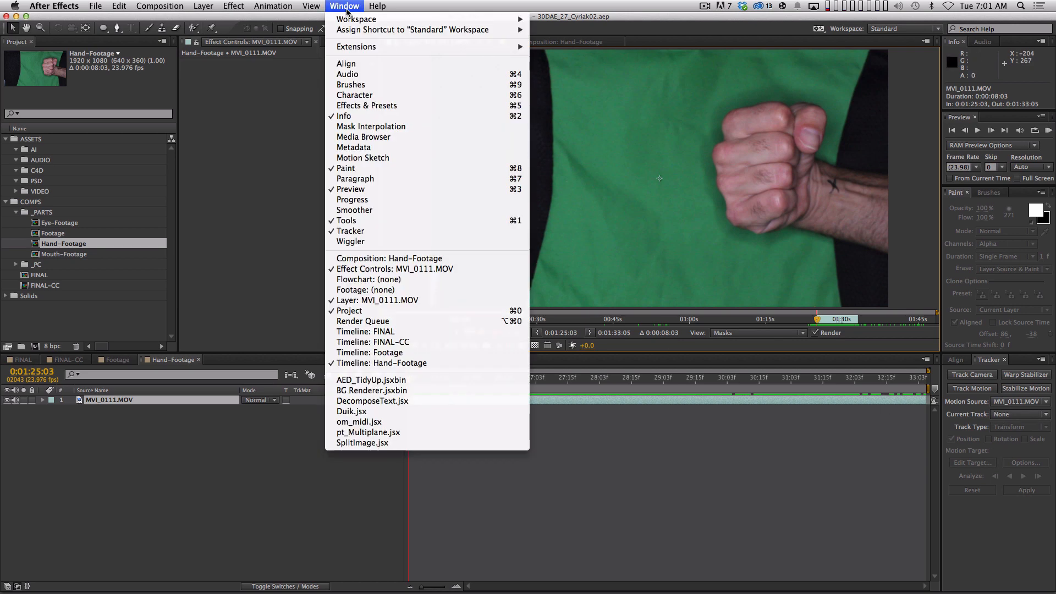
left_click(370, 231)
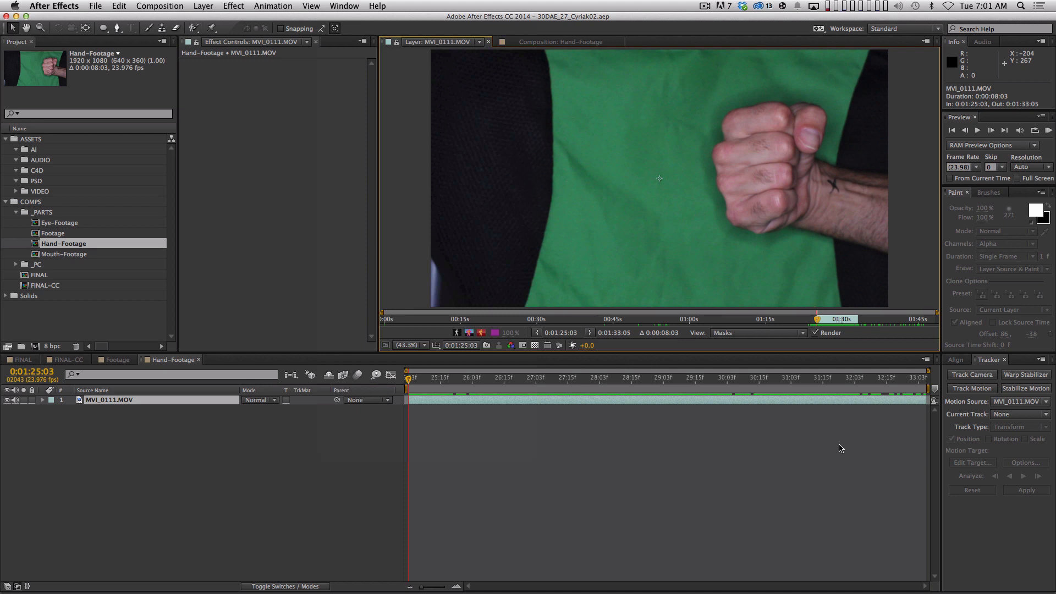
left_click(1035, 390)
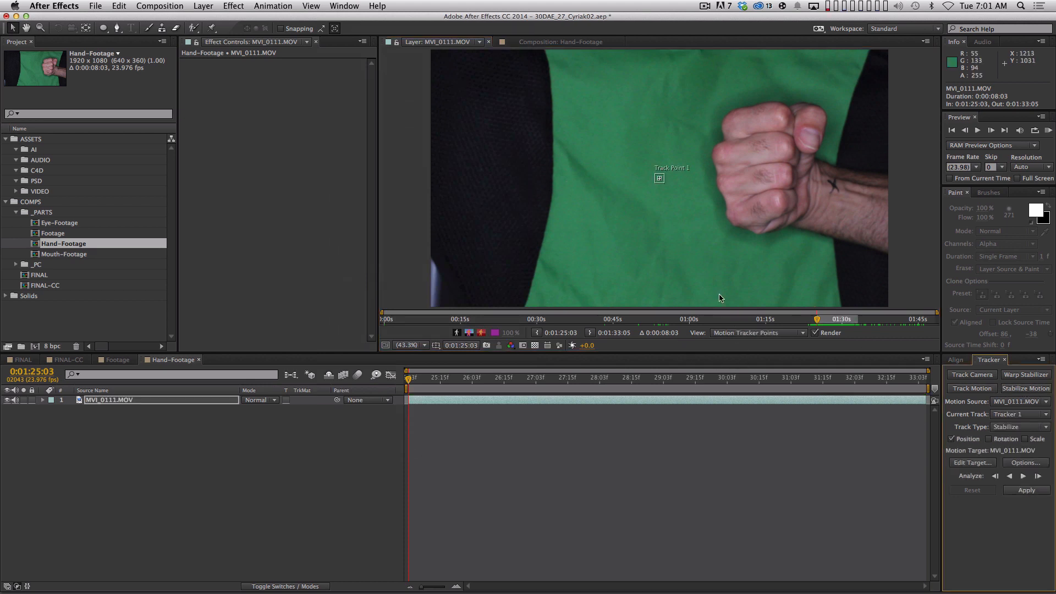
- Enlarge Track Point 1's feature and search regions and centre them on the X marked on the wrist
left_click(660, 179)
left_click_drag(661, 178, 668, 185)
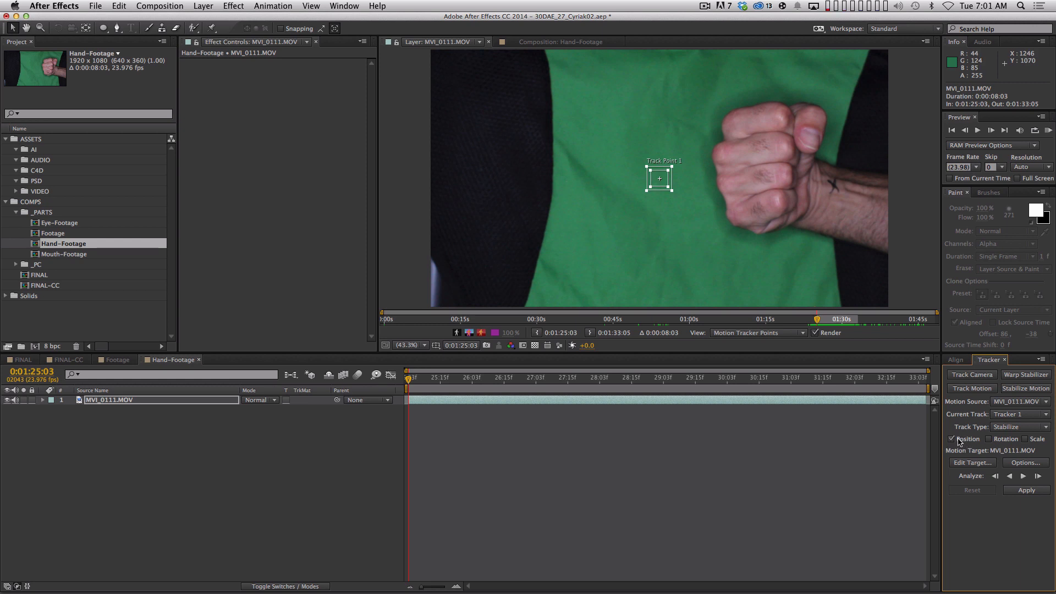
left_click(669, 190)
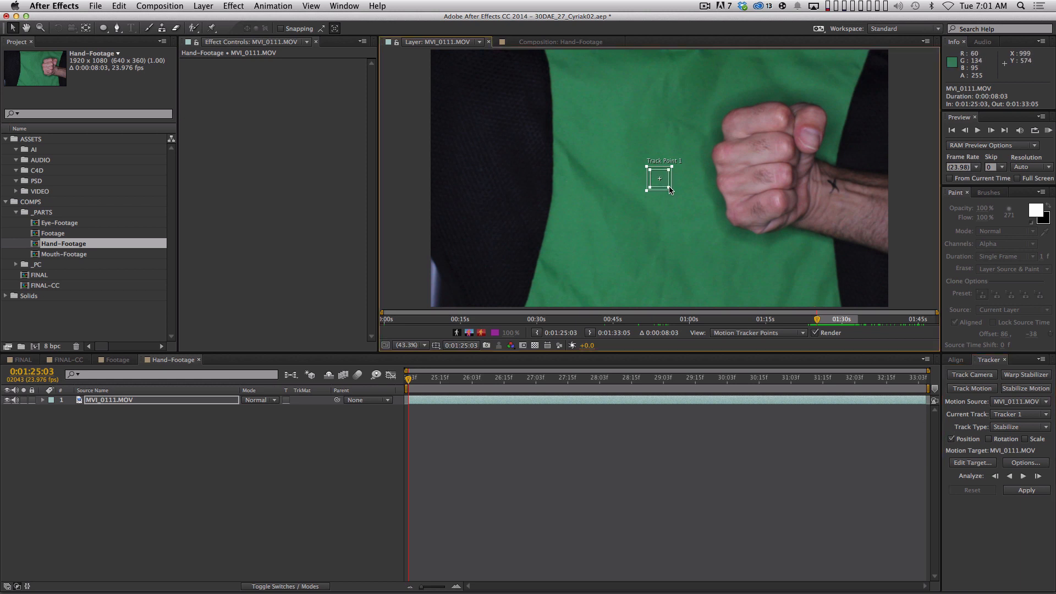
left_click_drag(671, 189, 846, 198)
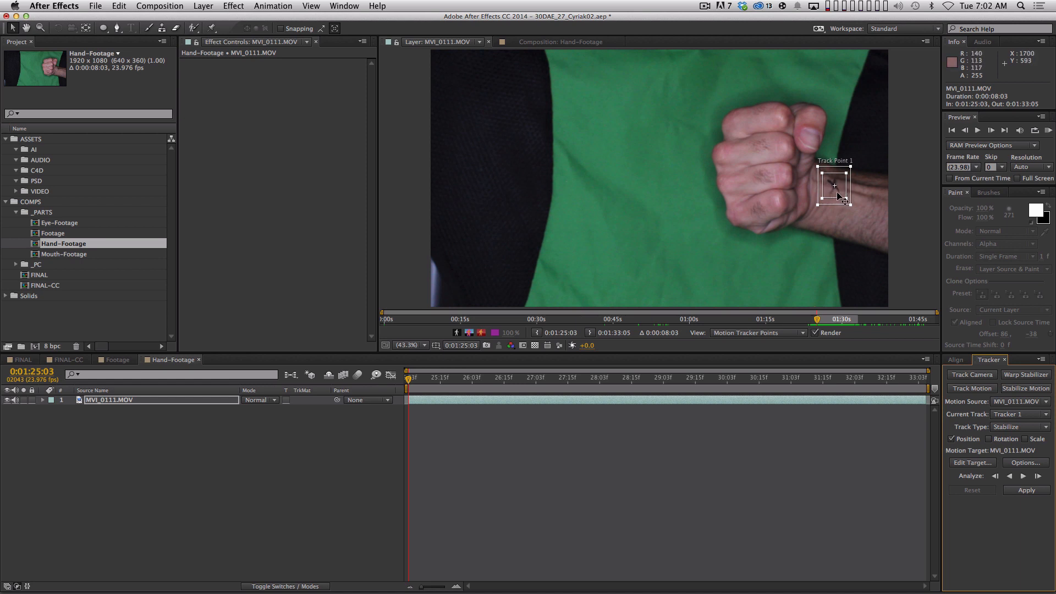
left_click_drag(848, 204, 852, 206)
mouse_move(853, 167)
left_mouse_down()
mouse_move(891, 141)
mouse_move(854, 166)
left_mouse_up()
- Analyze the wrist track point forward from the first frame through the hand clip
left_click(1024, 476)
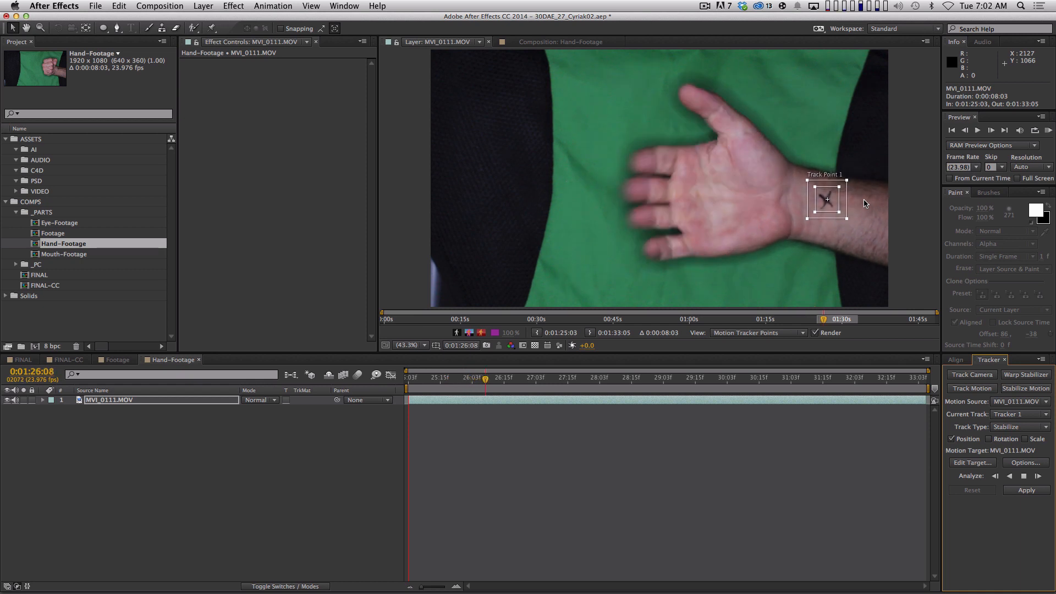
key("KP_0")
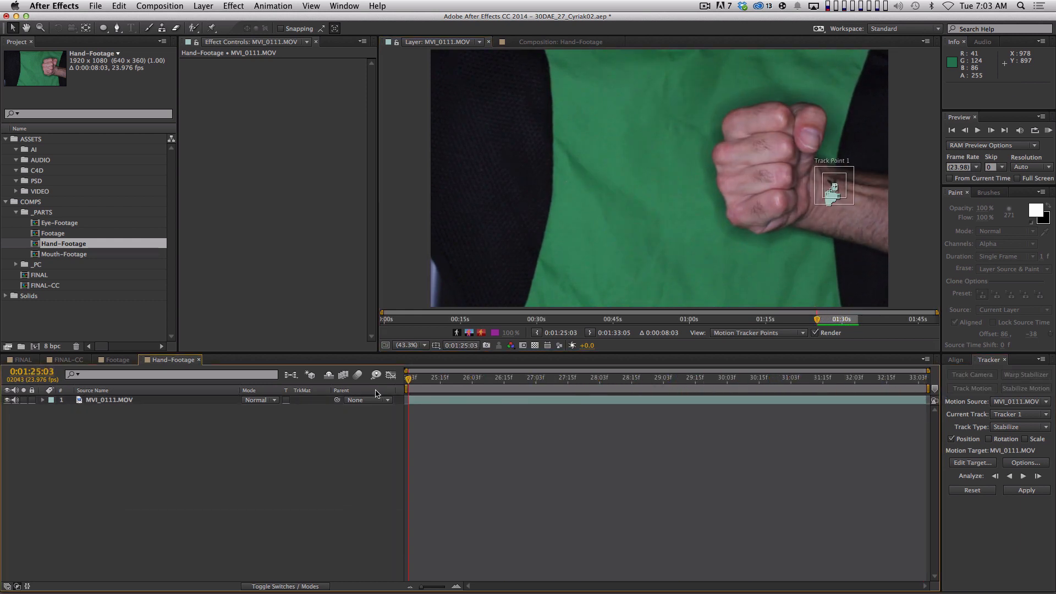
- Apply the stabilization to MVI_0111.MOV in both X and Y and reveal the layer's tracking and anchor point keyframes
left_click_drag(868, 403, 315, 409)
left_click(1025, 491)
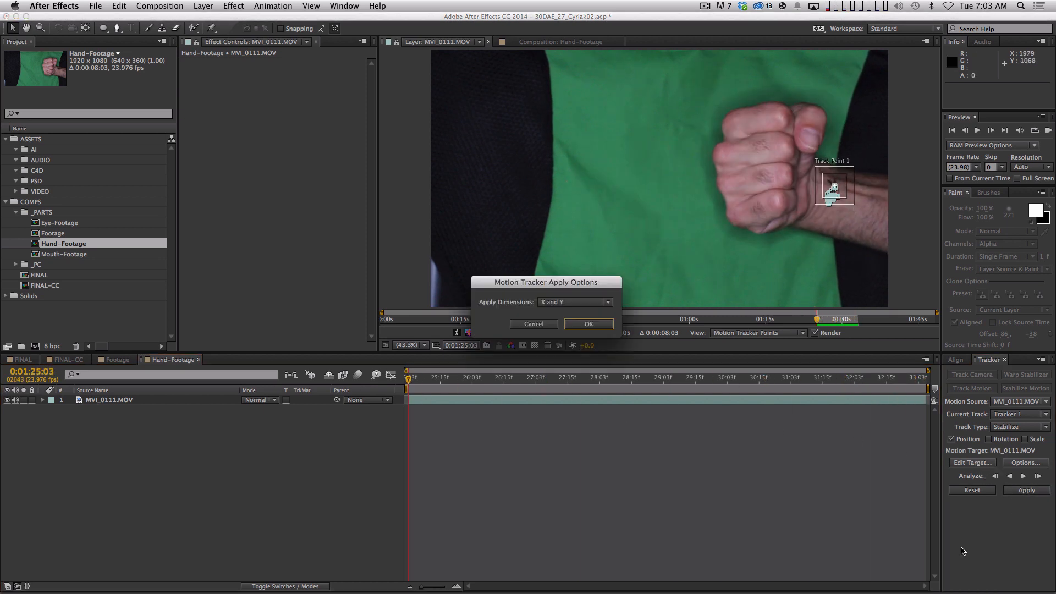
left_click(597, 327)
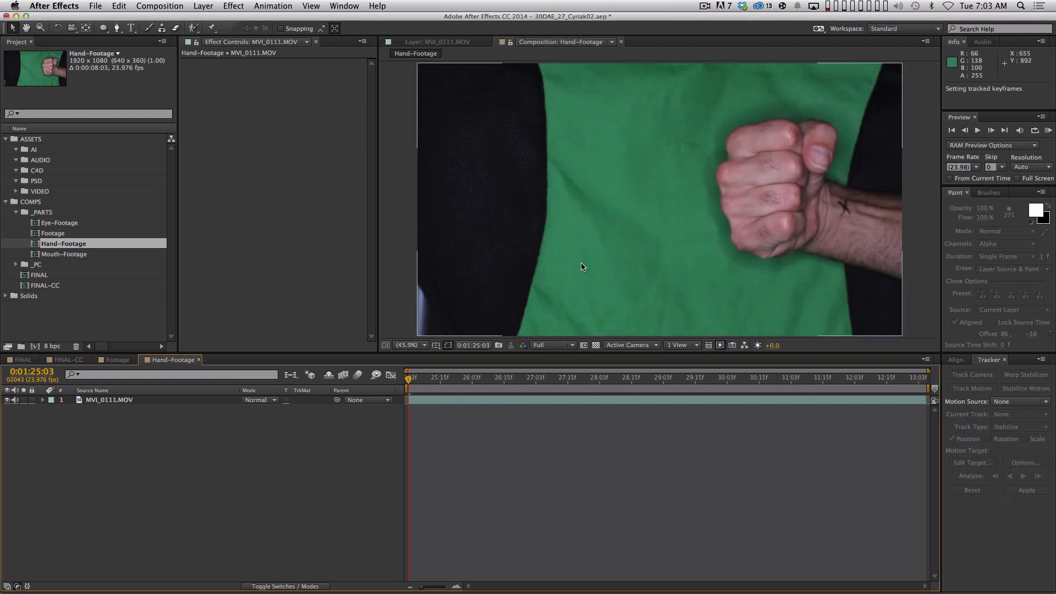
left_click(133, 401)
key("u")
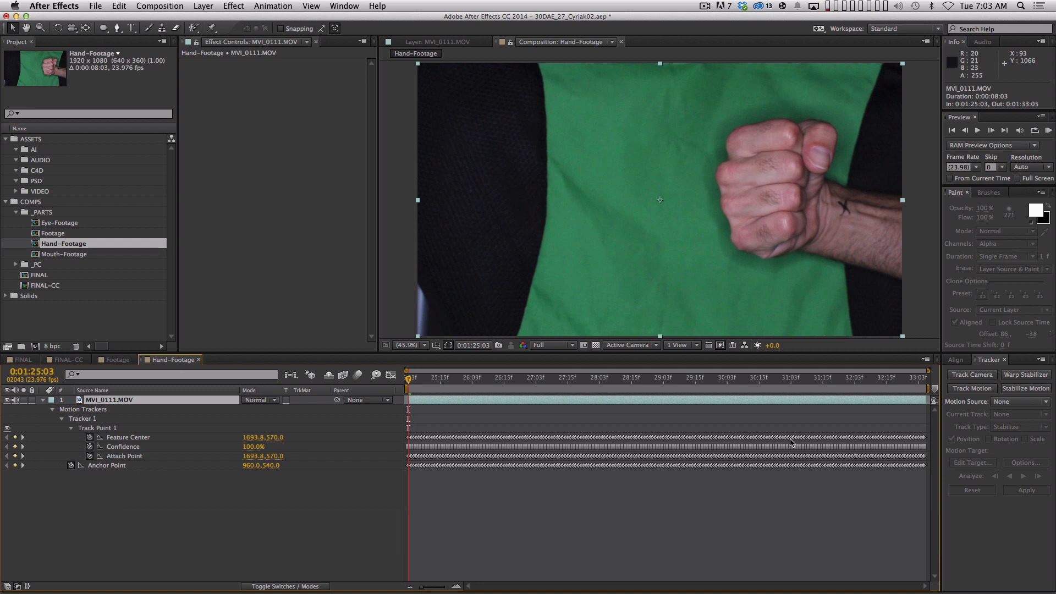
- Turn on the transparency grid and play back the stabilized hand clip to check that the wrist mark holds still
left_click(361, 527)
key("space")
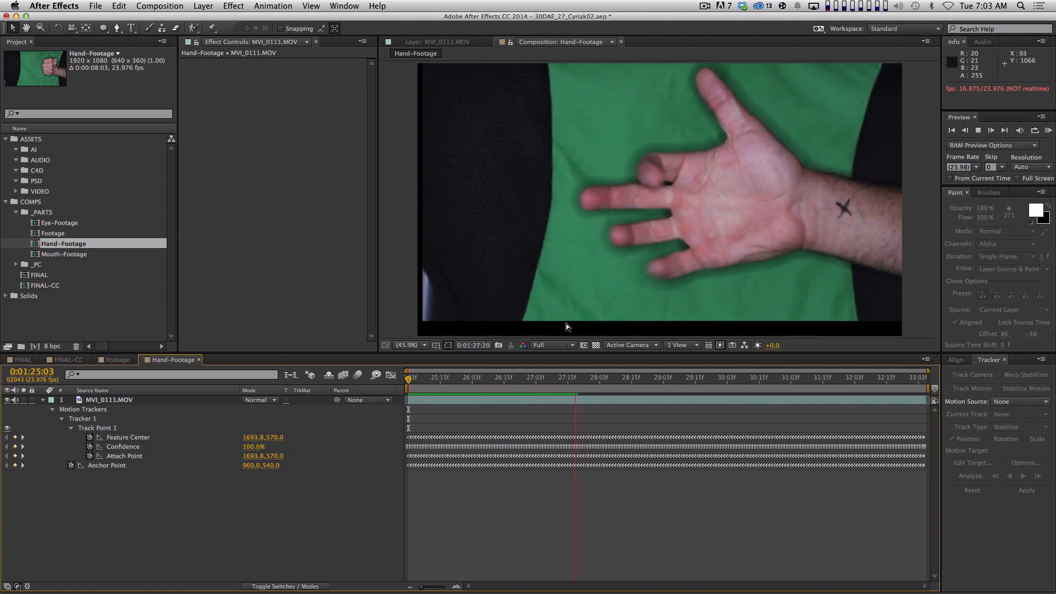
key("space")
left_click(596, 345)
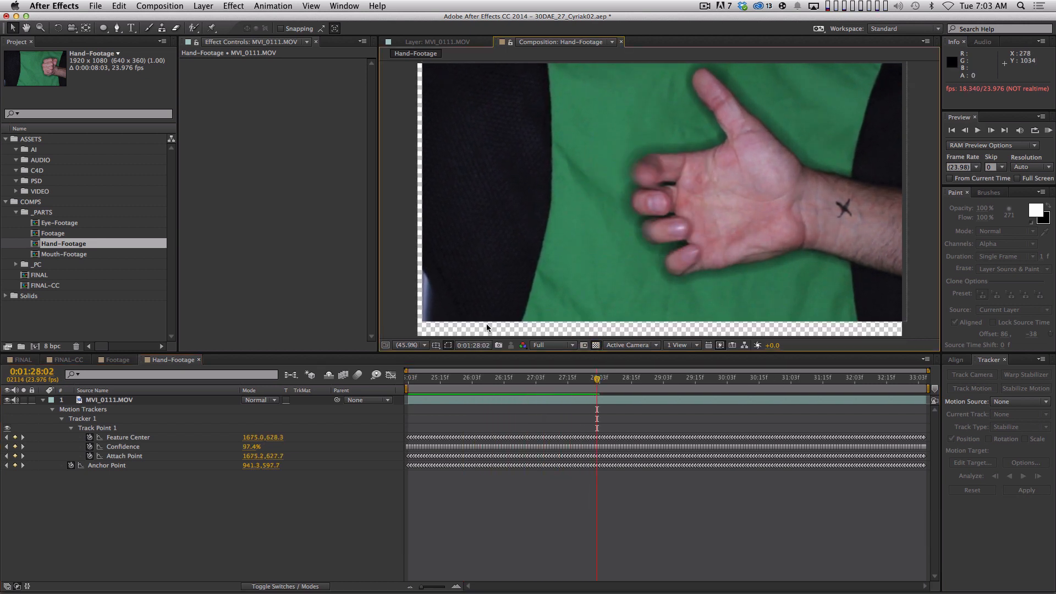
key("space")
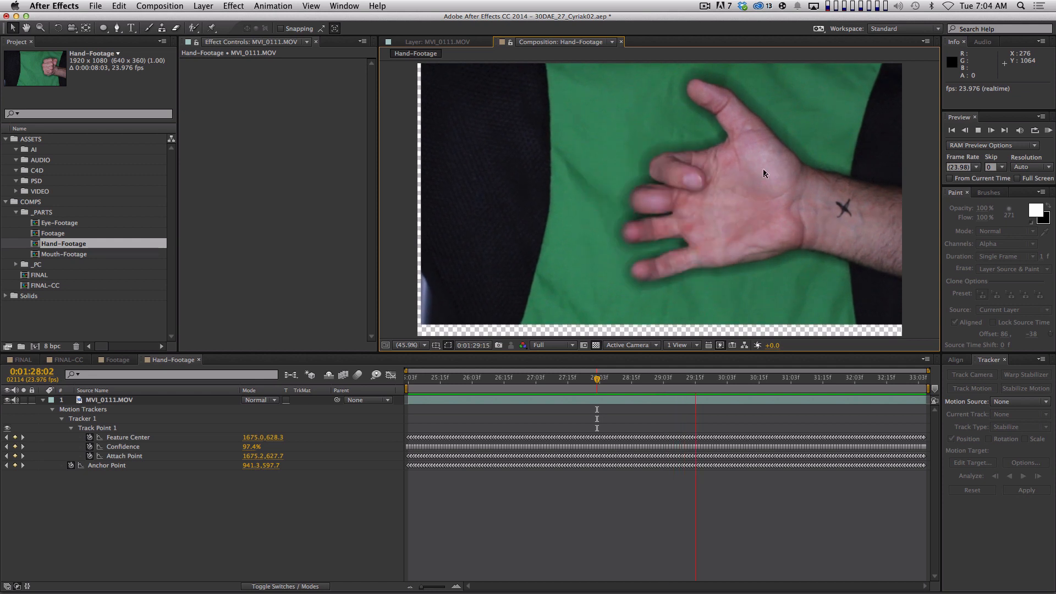
key("space")
- Pre-compose the MVI_0111.MOV layer as Hand_PC with all attributes moved into it, check its contents, and return to Hand-Footage
left_click(42, 400)
left_click(66, 400)
key("super+shift+c")
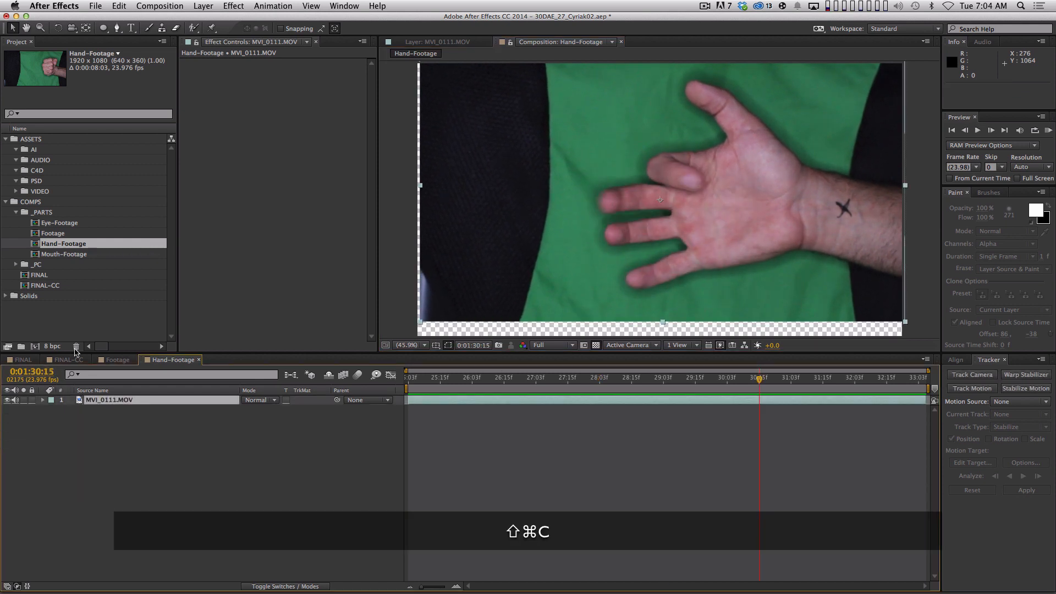
type("Hand_PC")
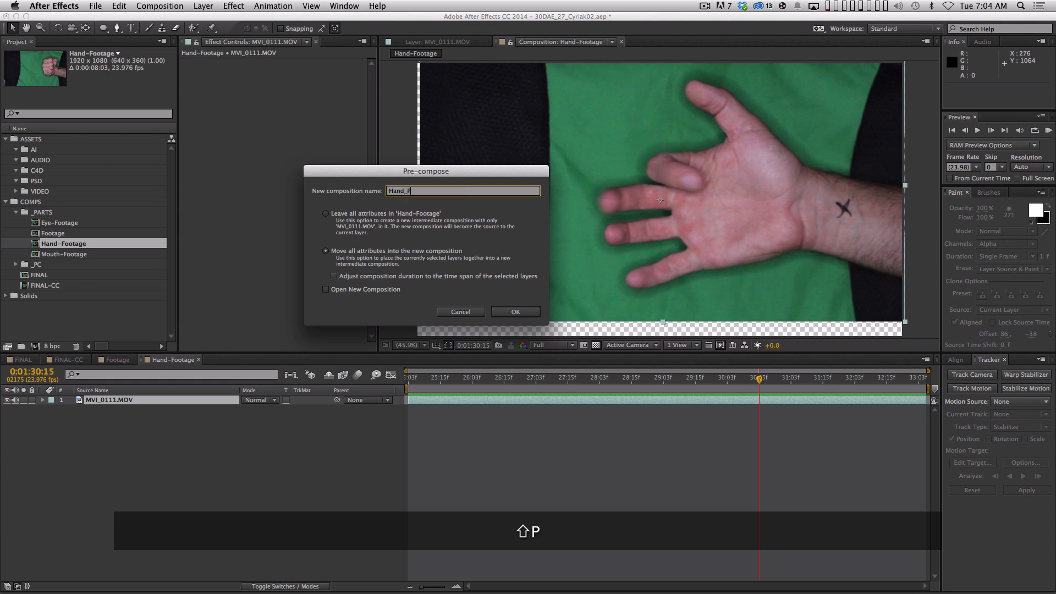
key("Return")
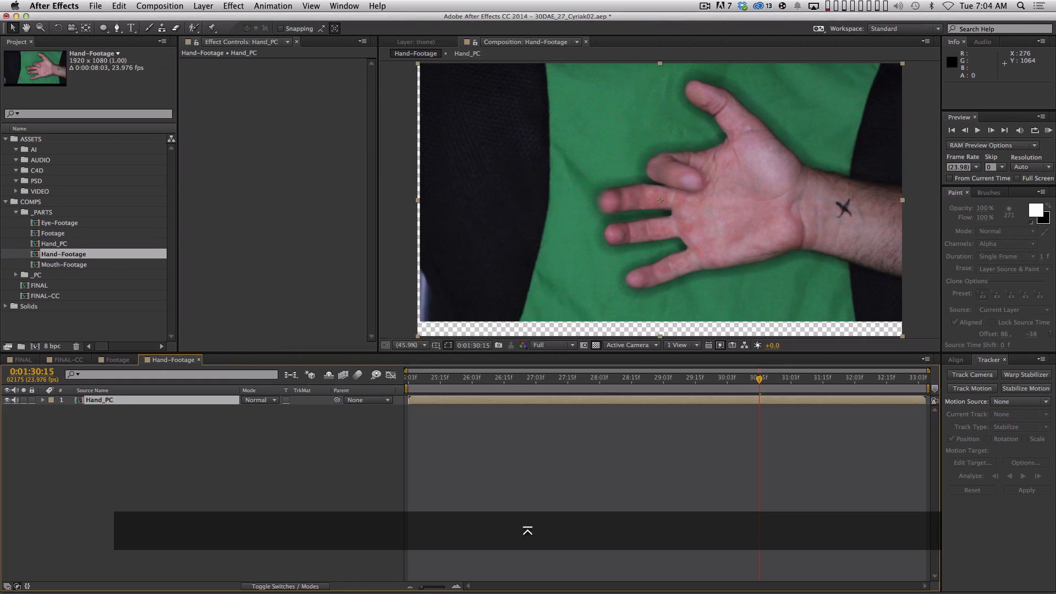
double_click(109, 399)
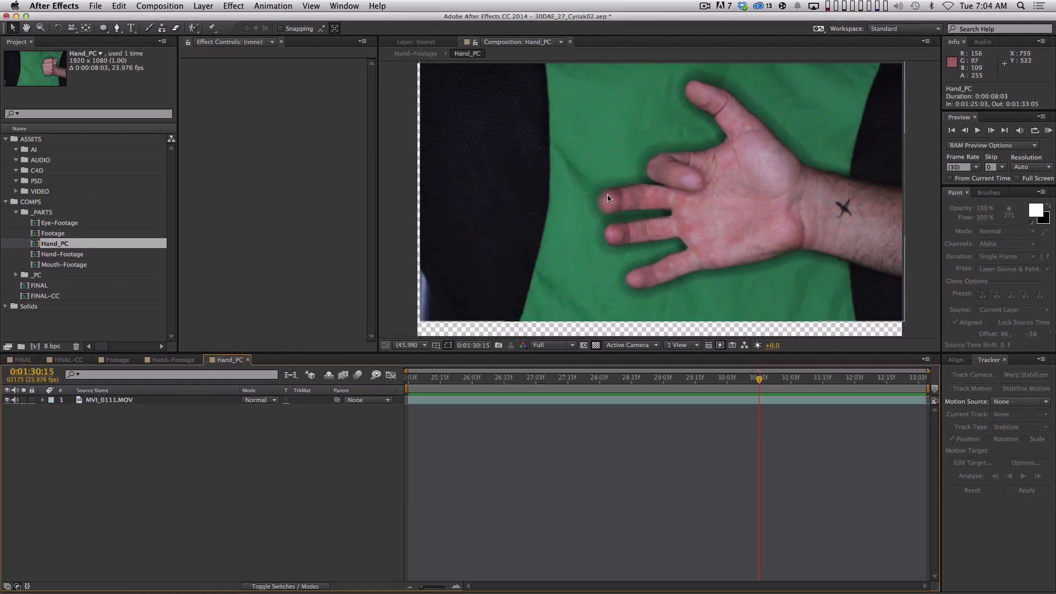
left_click(187, 361)
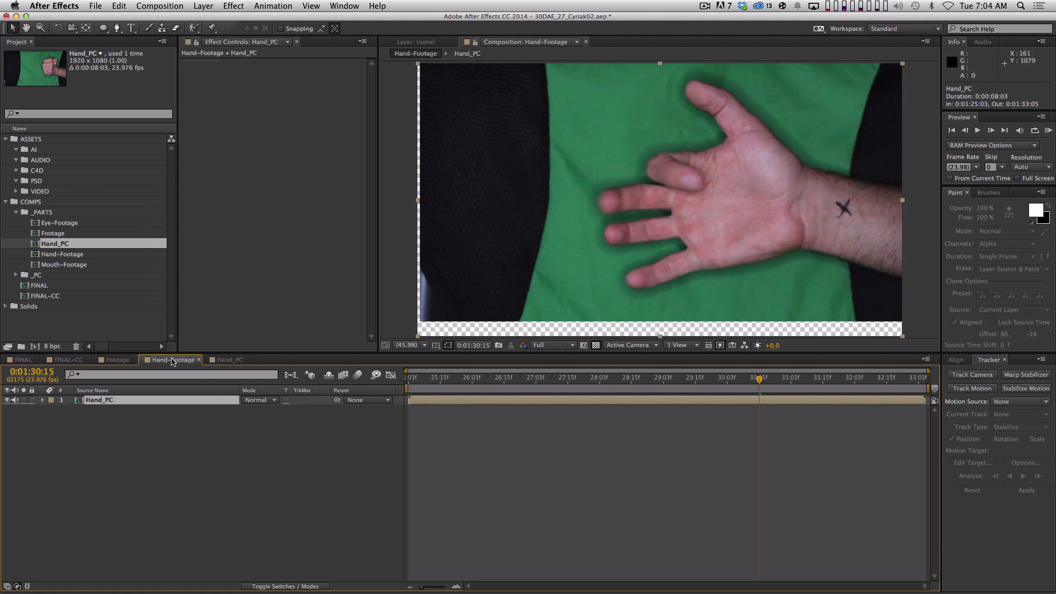
- Examine the finished FINAL-CC project's nested comps down to the hand's Garbage and Stabilized comps, close them, and return to Hand-Footage
double_click(45, 296)
left_click(105, 402)
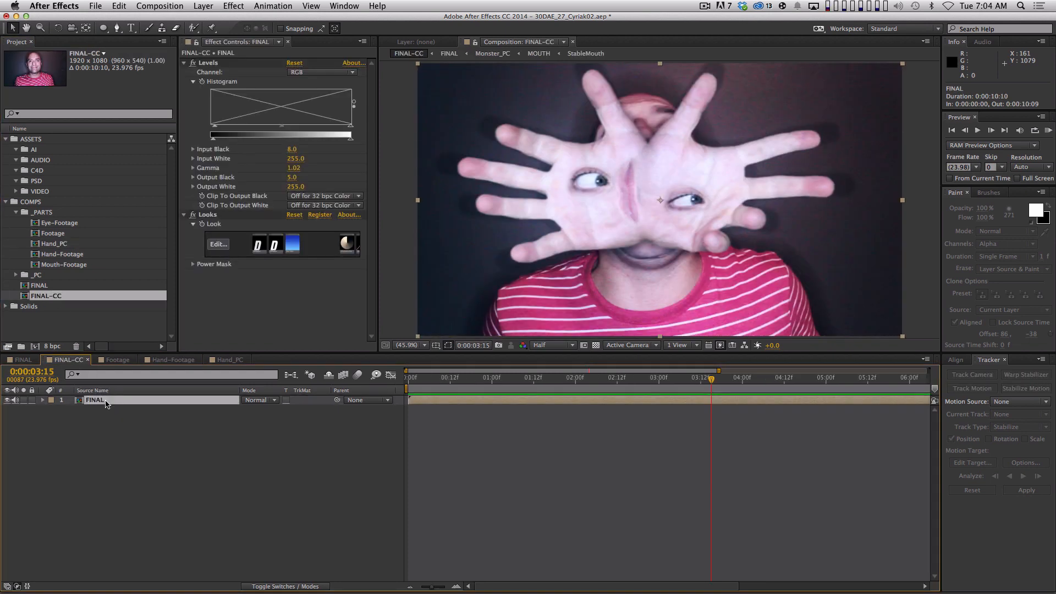
double_click(105, 401)
double_click(124, 411)
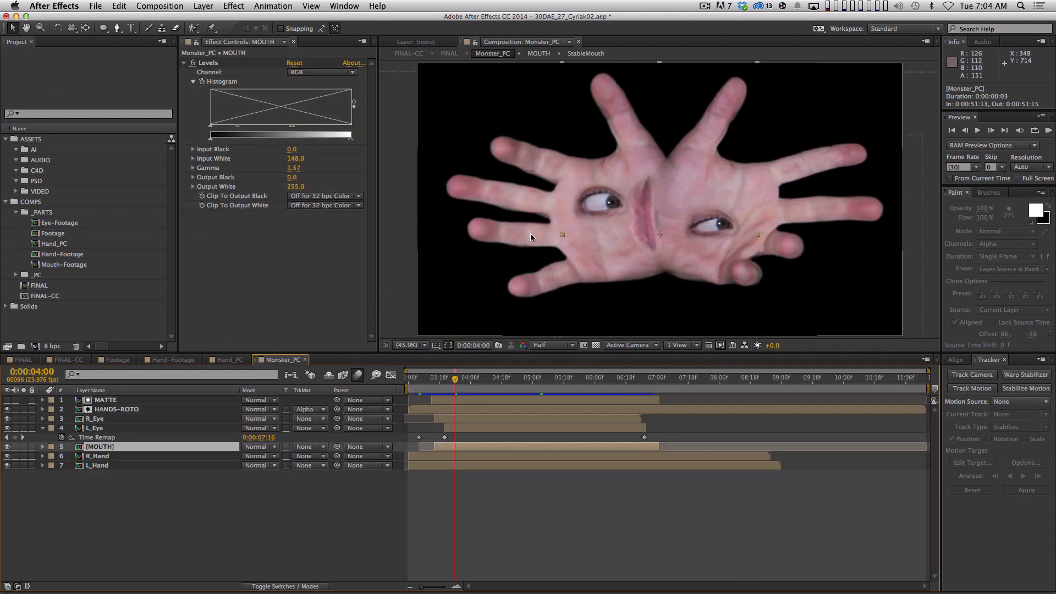
left_click(116, 420)
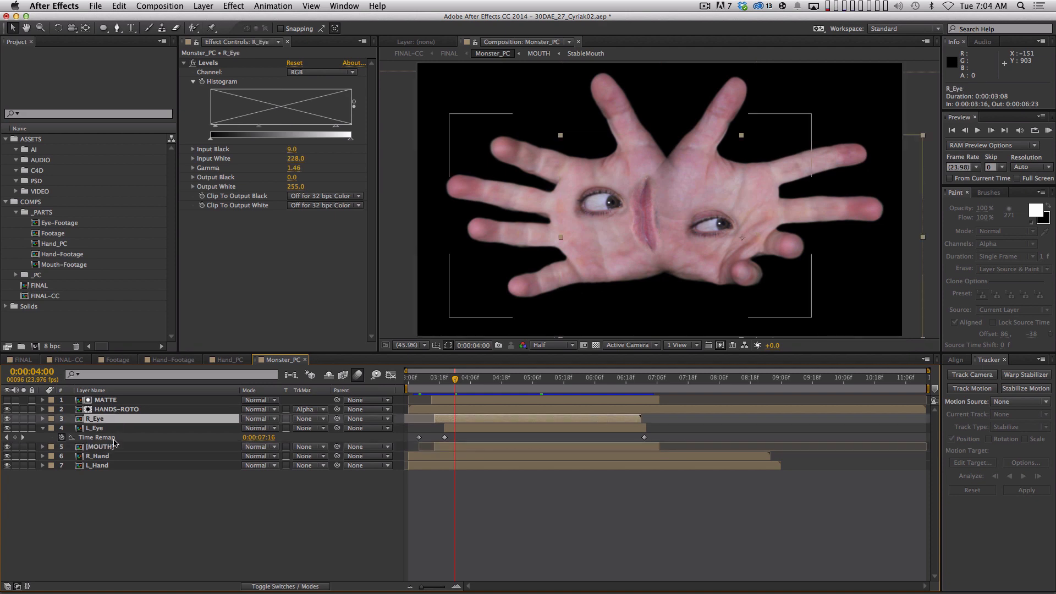
double_click(99, 456)
double_click(121, 404)
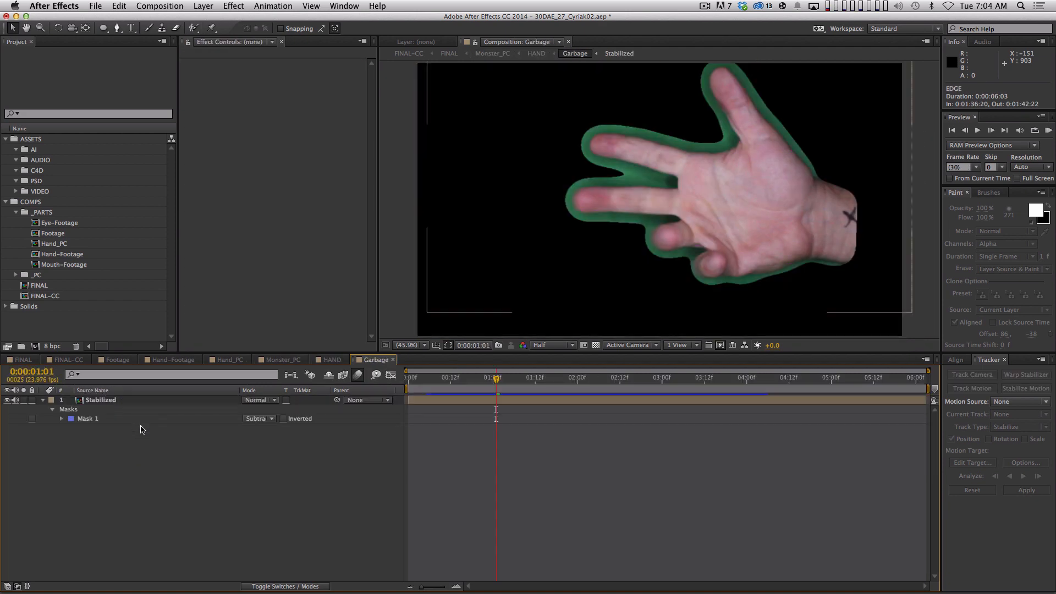
double_click(108, 402)
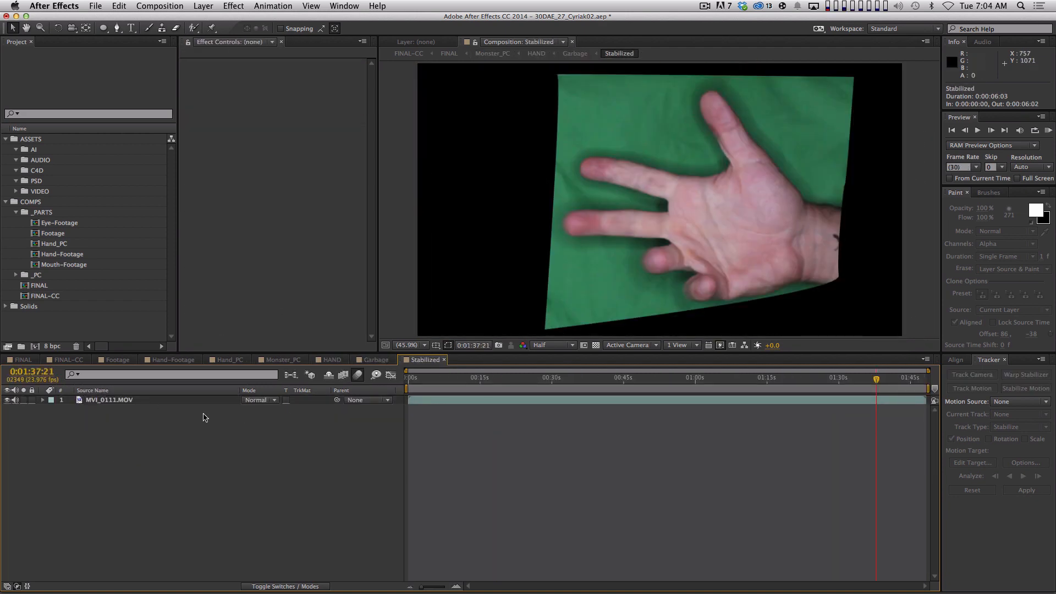
key("super+w")
key("super+w")
key("super+w")
key("super+w")
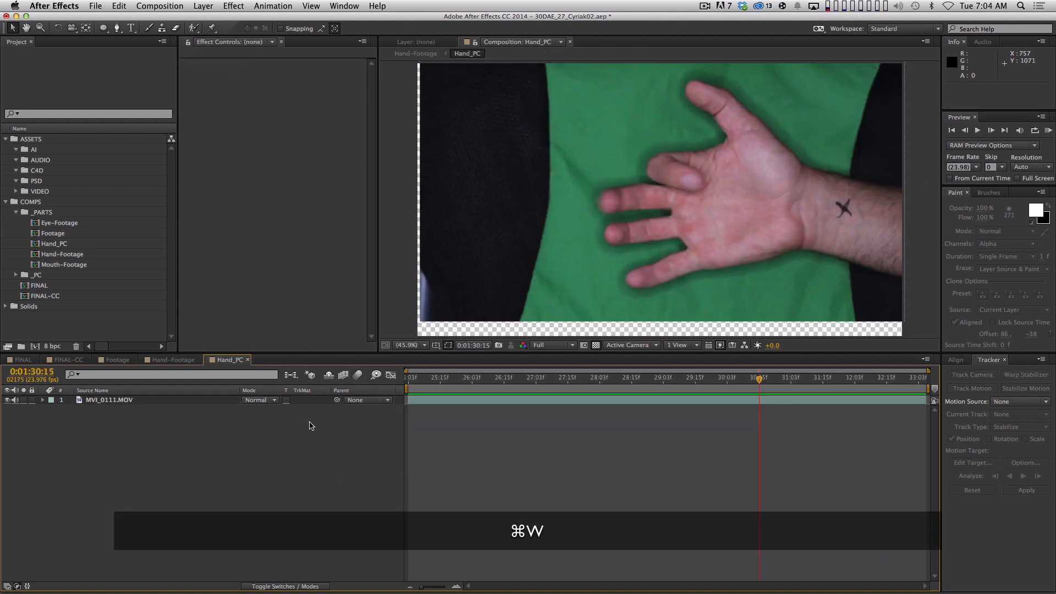
left_click(175, 359)
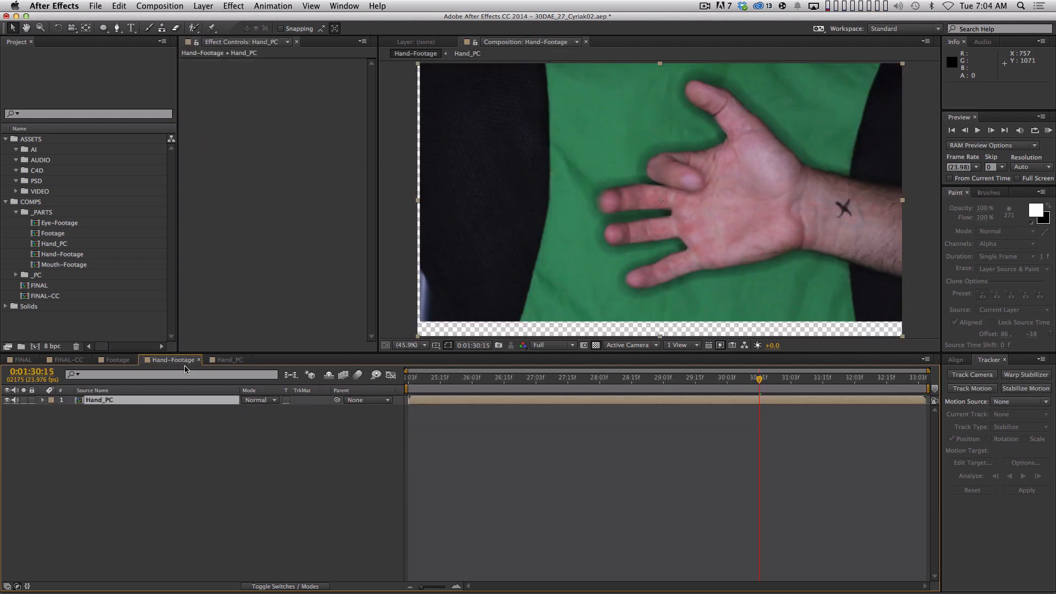
- At the first frame, draw a closed Pen tool garbage mask on Hand_PC around the fist and green cloth, cutting across the wrist
left_click_drag(452, 380, 329, 384)
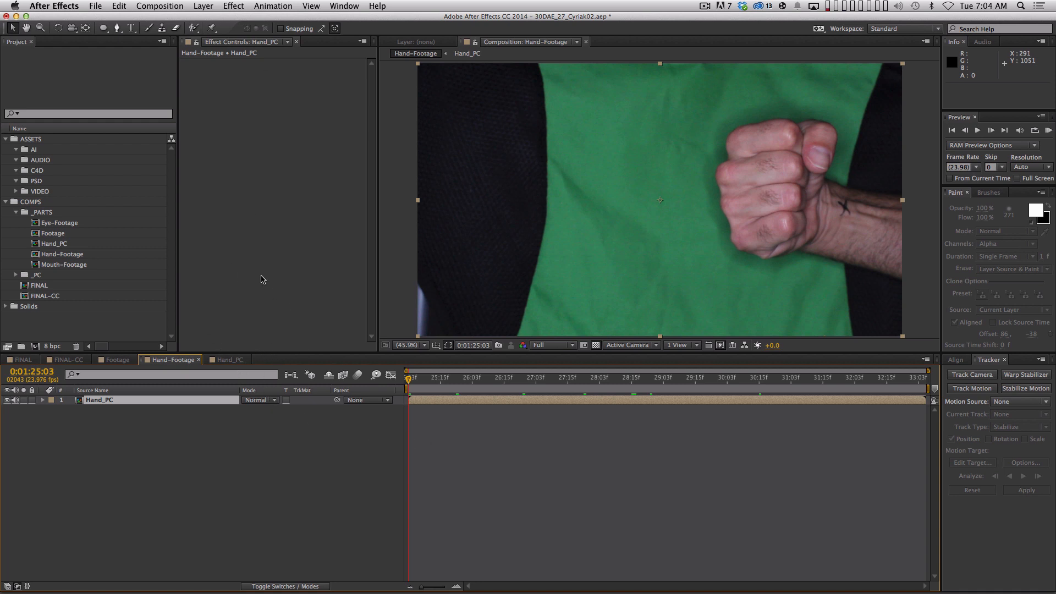
key("g")
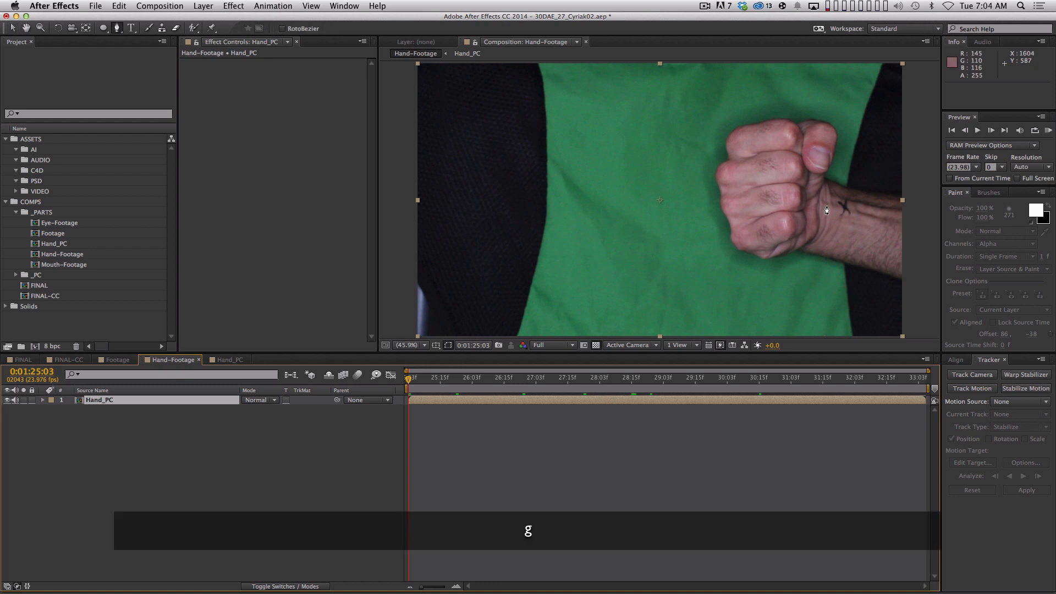
left_click(877, 178)
left_click(844, 181)
left_click(859, 120)
left_click(856, 70)
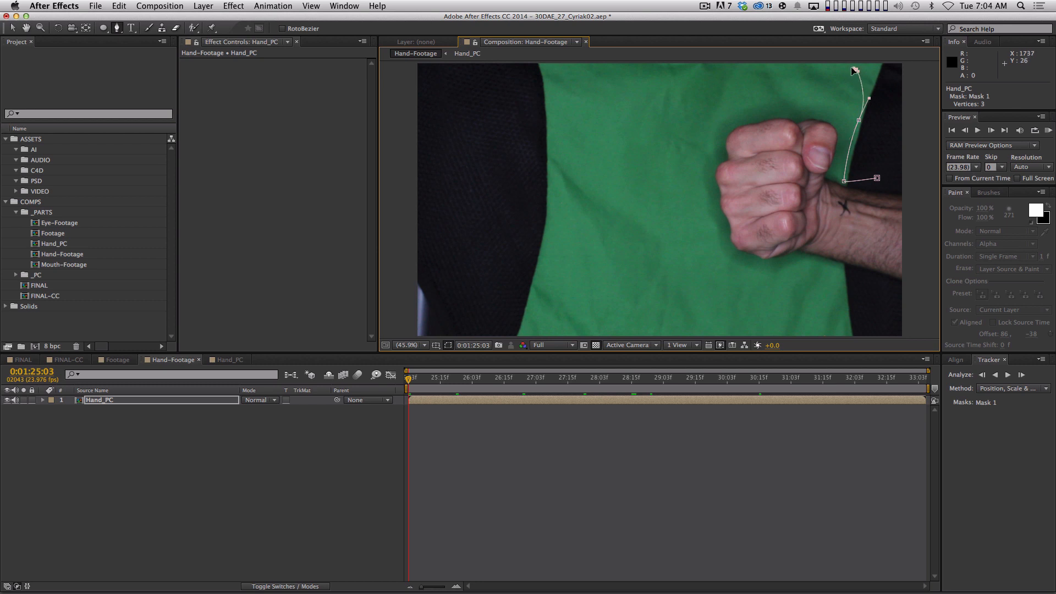
left_click(591, 72)
left_click(567, 86)
left_click(559, 142)
left_click(565, 248)
left_click(552, 297)
left_click(559, 319)
left_click(567, 321)
left_click_drag(639, 325, 653, 327)
left_click_drag(760, 322, 774, 321)
left_click_drag(820, 325, 836, 330)
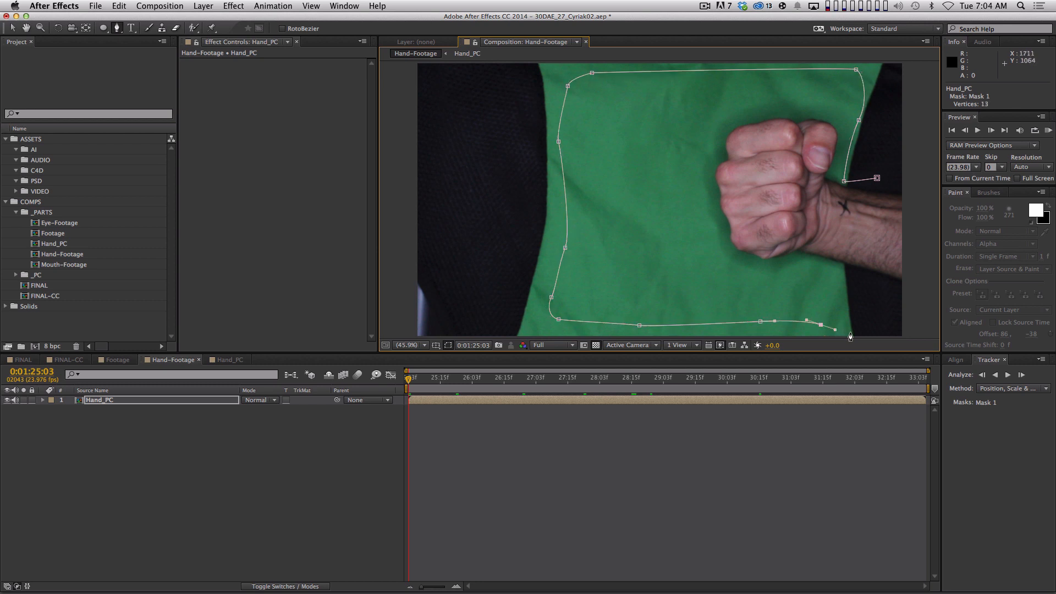
left_click(851, 333)
left_click(877, 178)
left_click_drag(878, 178, 841, 181)
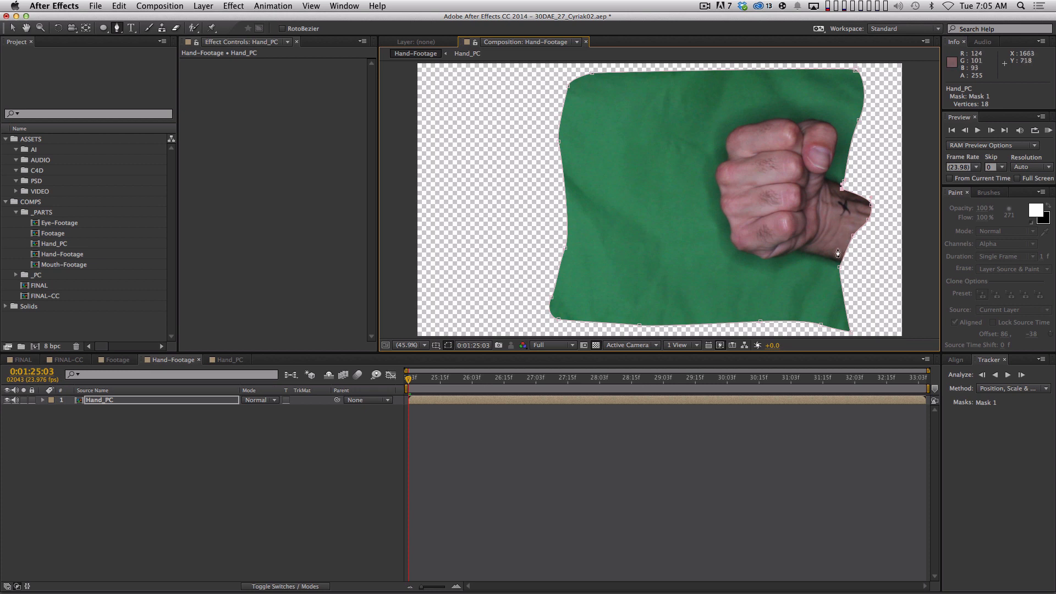
- Play the masked clip and push the mask's upper and left edges outward to leave room for the open fingers
key("space")
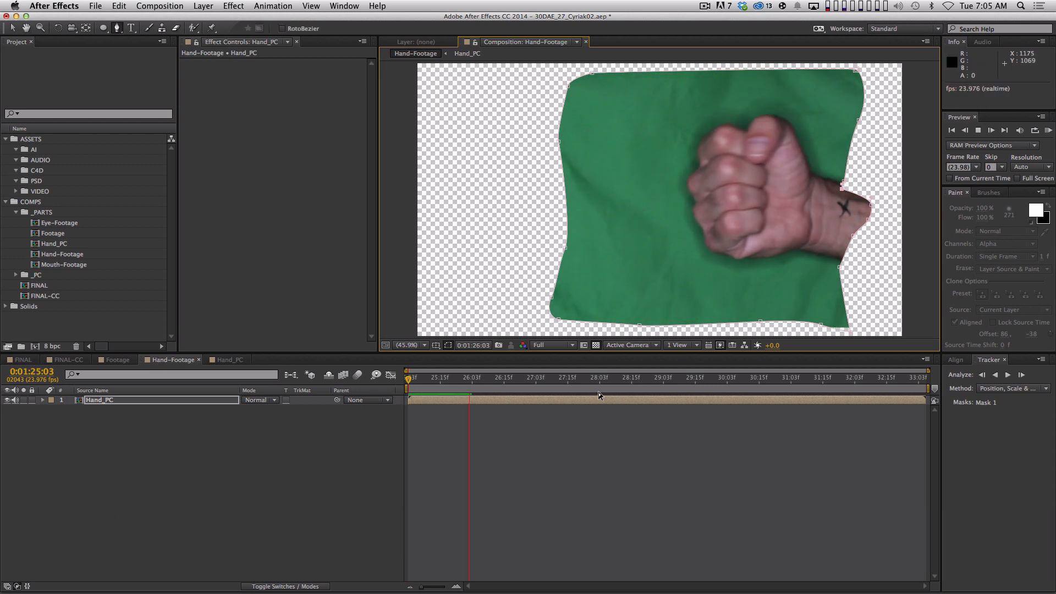
key("v")
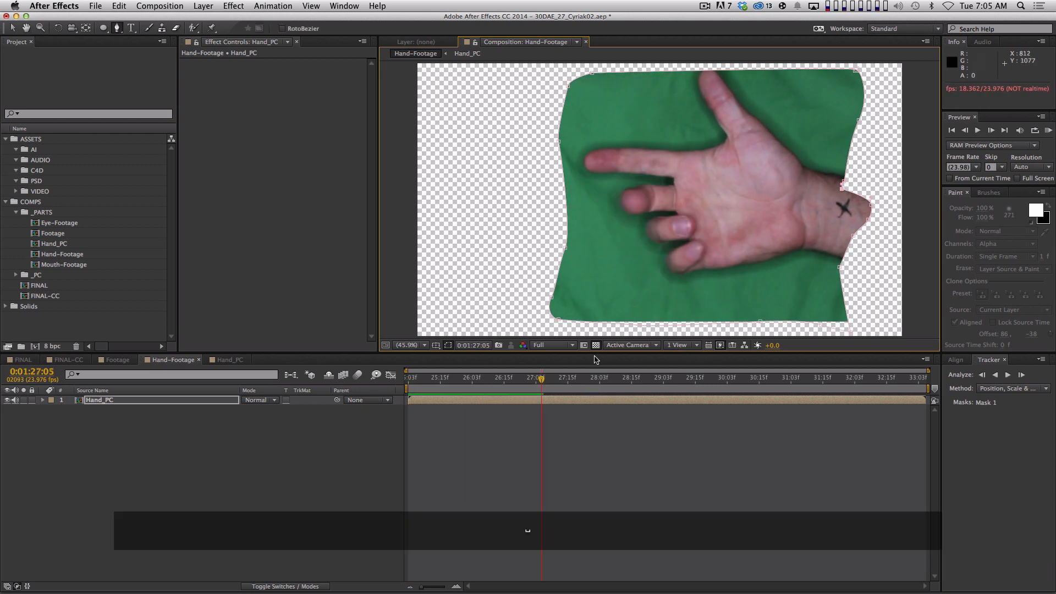
left_click_drag(710, 68, 709, 59)
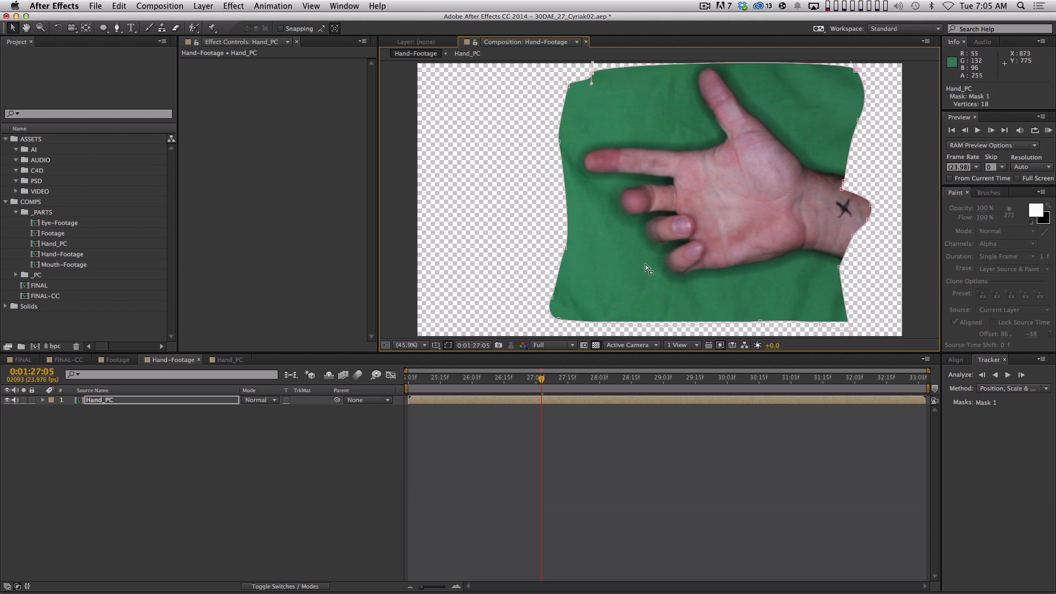
mouse_move(542, 377)
left_mouse_down()
mouse_move(405, 377)
mouse_move(554, 378)
left_mouse_up()
left_click(556, 248)
left_click_drag(556, 245, 552, 245)
left_click_drag(561, 151, 557, 153)
- At the last frame, pull the mask points above the wrist inward to exclude the dark background, and play the clip
left_click_drag(554, 377, 924, 377)
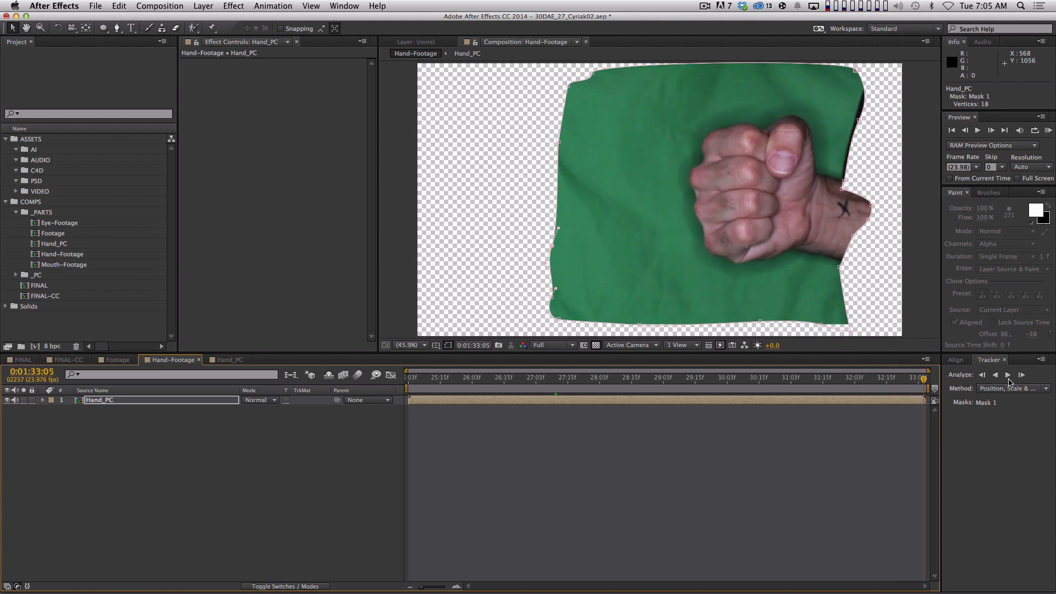
left_click_drag(858, 120, 850, 121)
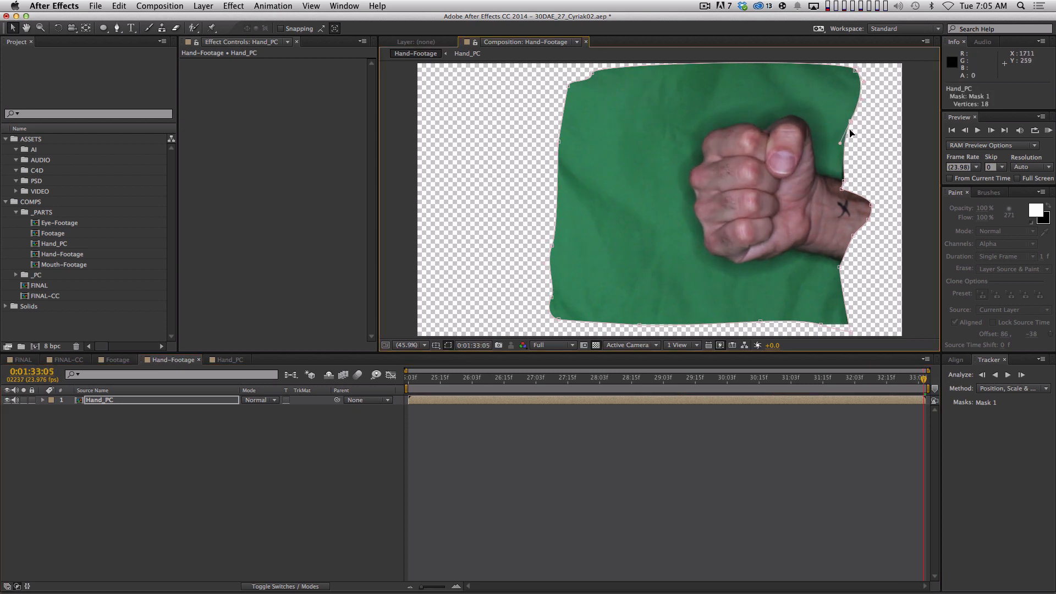
left_click_drag(843, 181, 838, 191)
key("space")
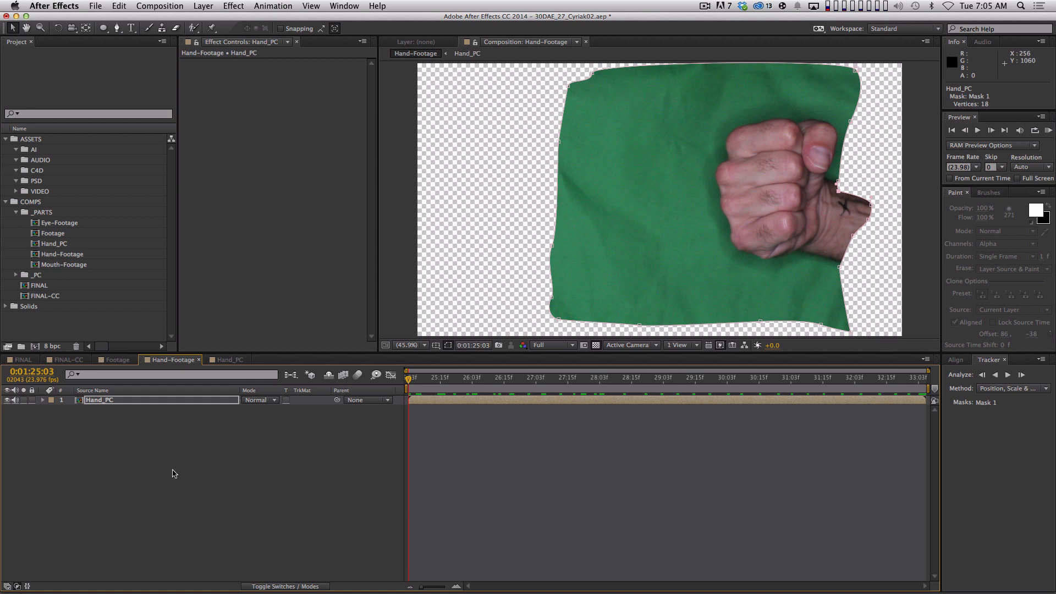
- Add the Color Key effect to Hand_PC and sample the green cloth as its key color
left_click(146, 401)
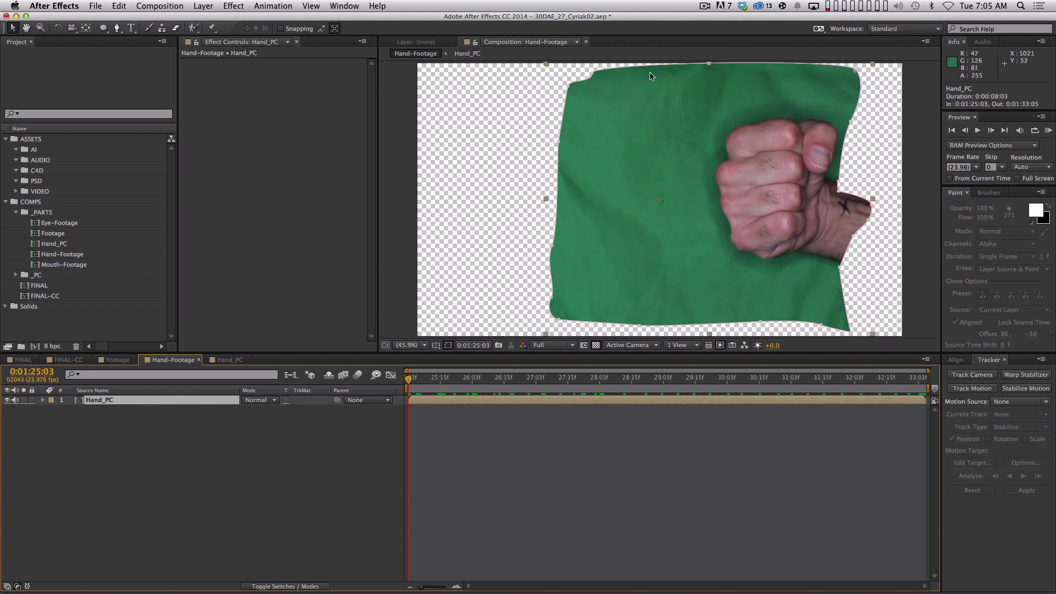
left_click(235, 5)
mouse_move(247, 193)
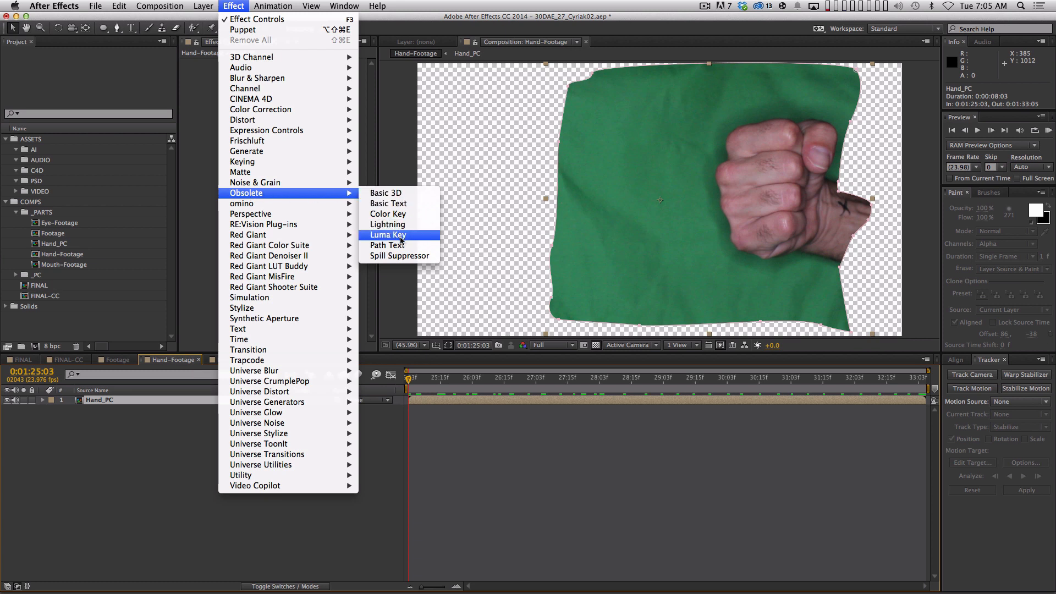
left_click(403, 214)
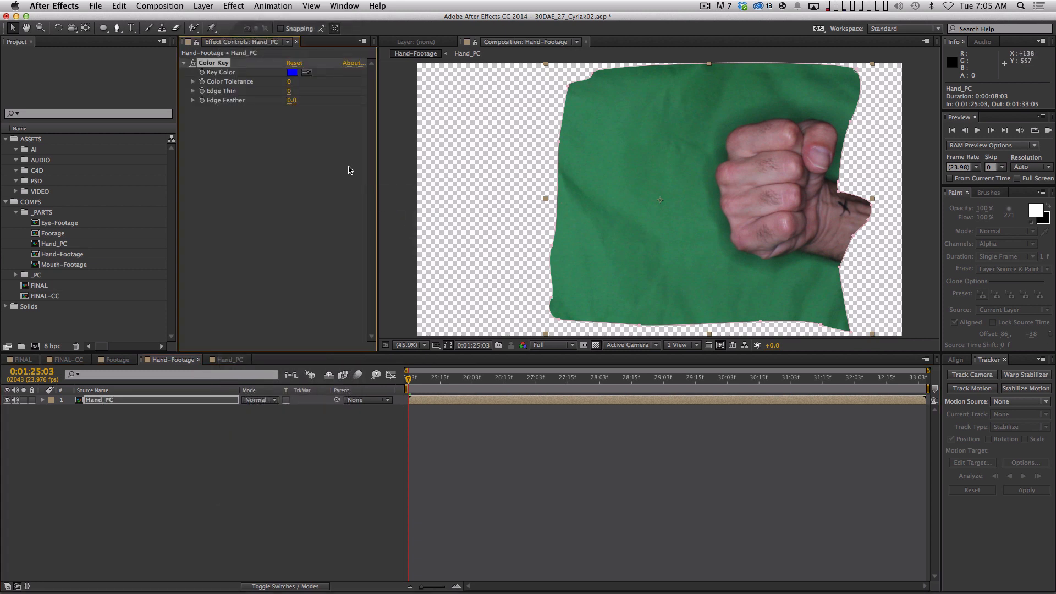
left_click(307, 73)
left_click(706, 141)
- Create a magenta solid, place it beneath Hand_PC as a contrasting background, and reselect the Hand_PC layer
left_click(355, 440)
key("super+y")
left_click(560, 397)
left_click(401, 88)
left_click(509, 78)
left_click(654, 431)
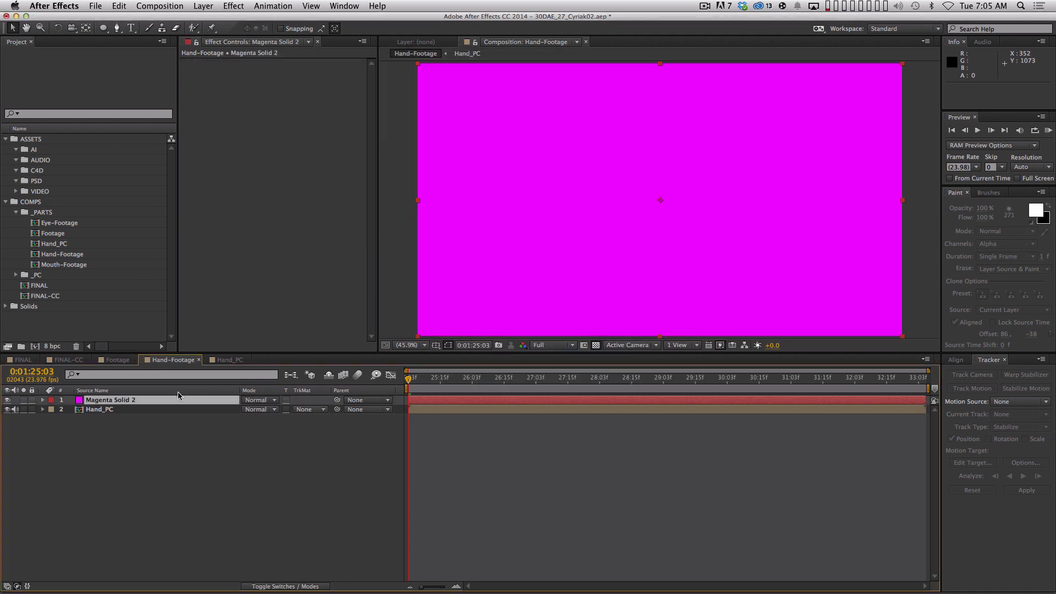
left_click_drag(179, 395, 189, 499)
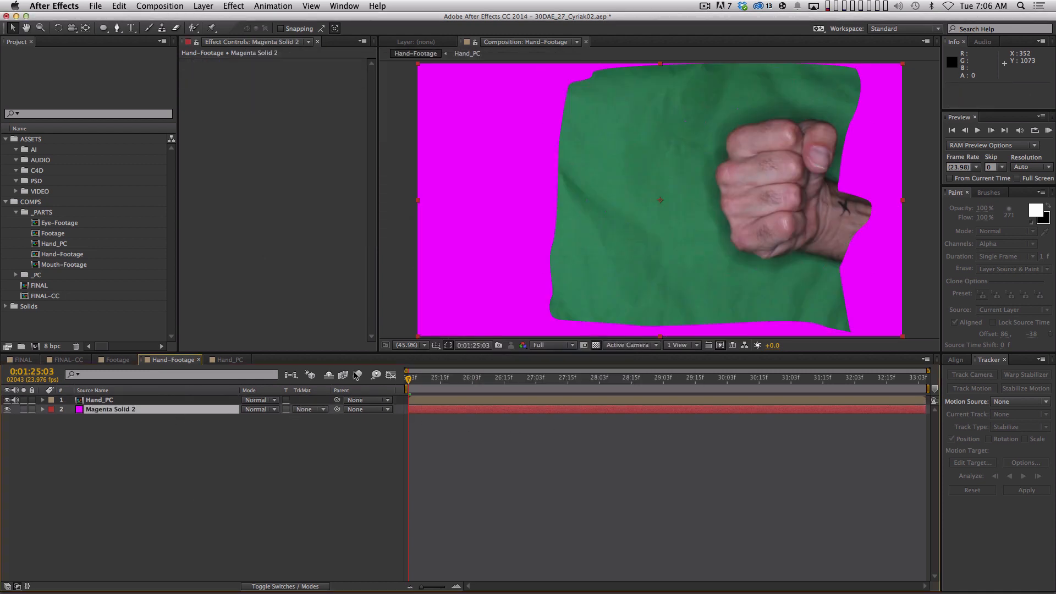
left_click(118, 400)
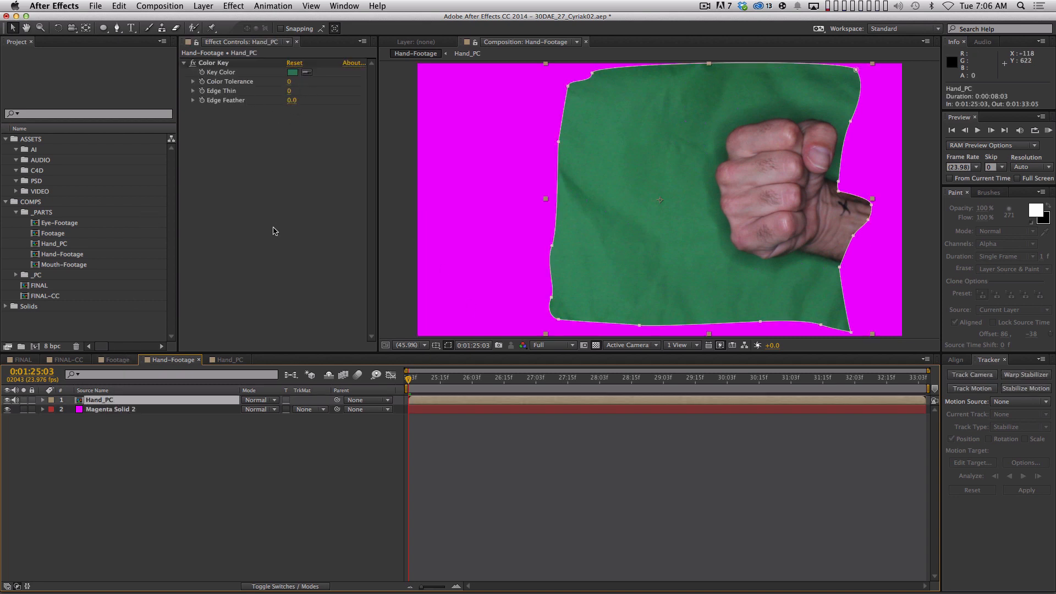
- Resample the key color from the darker green beside the fist, and set Color Tolerance to 60 and Edge Thin to -5
left_click(288, 84)
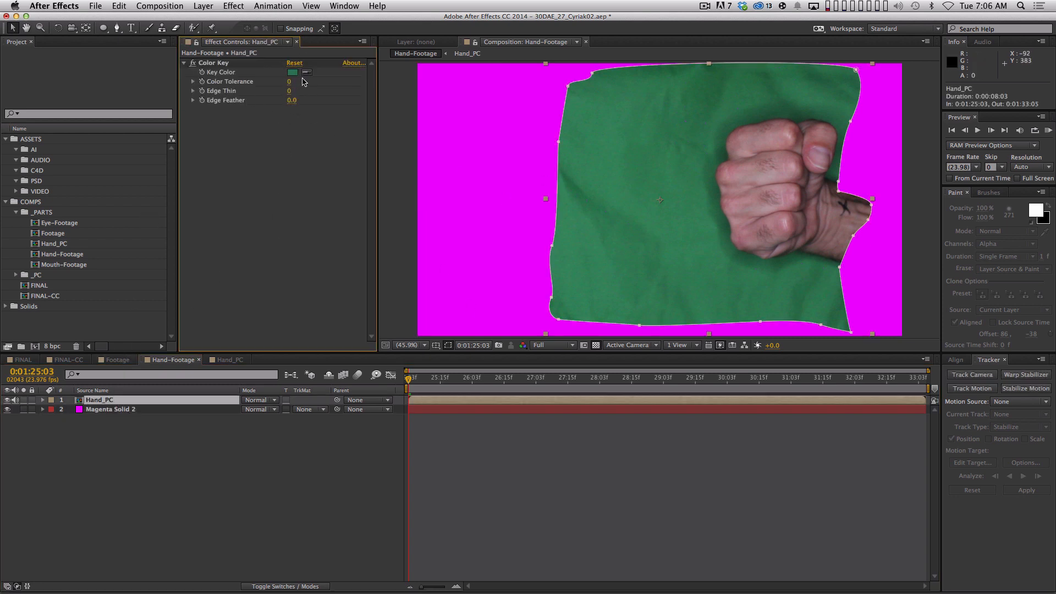
left_click(306, 73)
left_click(725, 218)
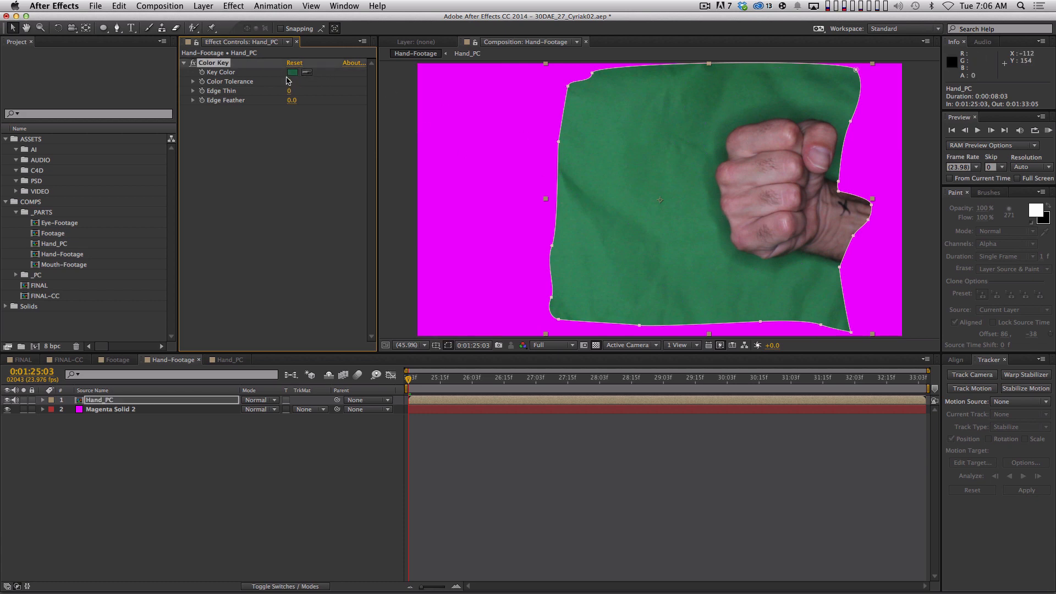
mouse_move(292, 82)
left_mouse_down()
mouse_move(331, 77)
mouse_move(279, 92)
left_mouse_up()
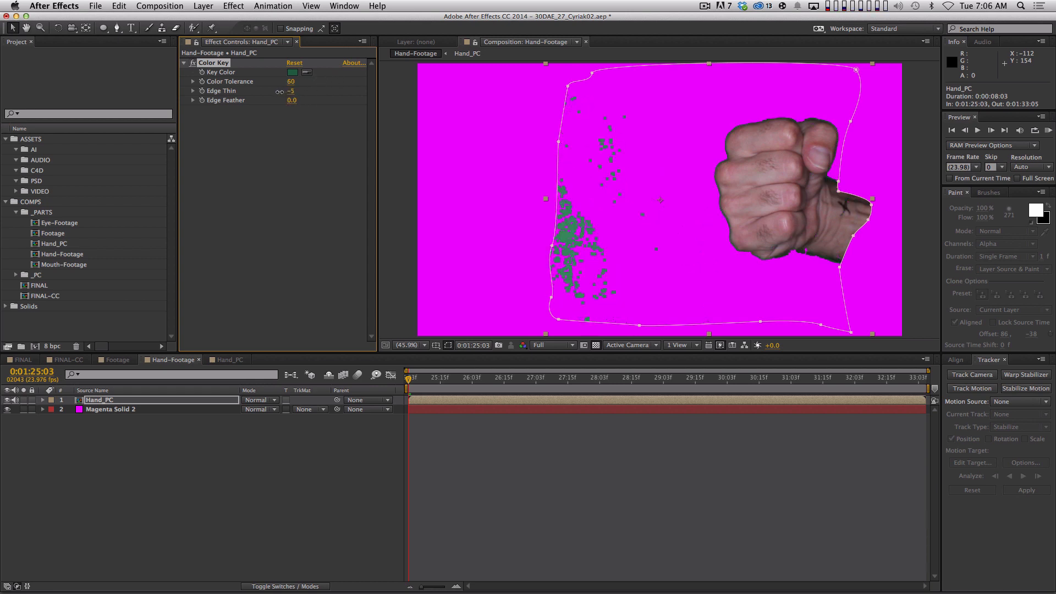
- Play the keyed hand clip in stretches to check the background for leftover green patches
key("space")
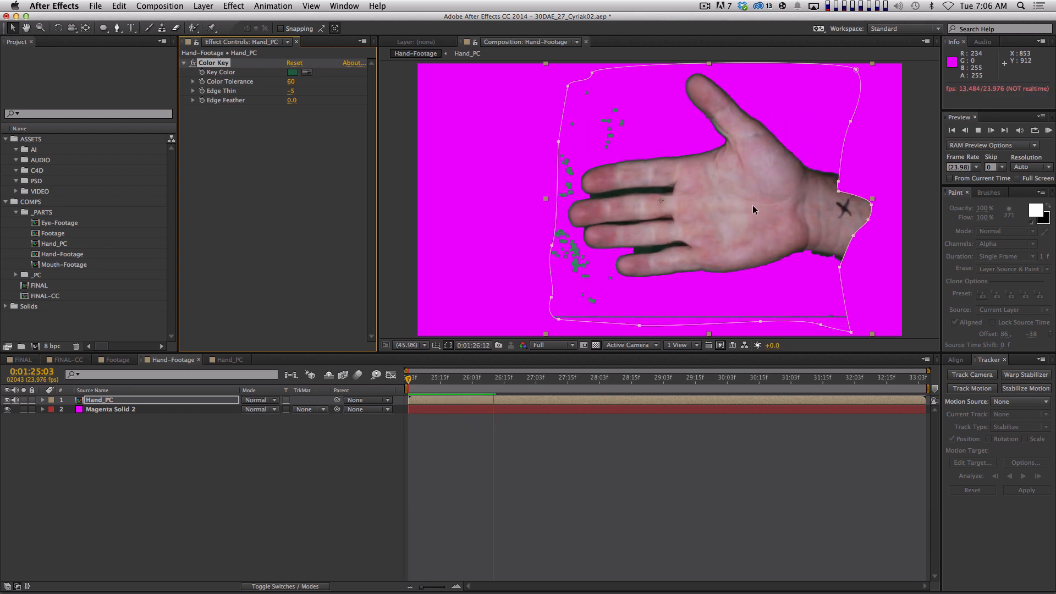
key("space")
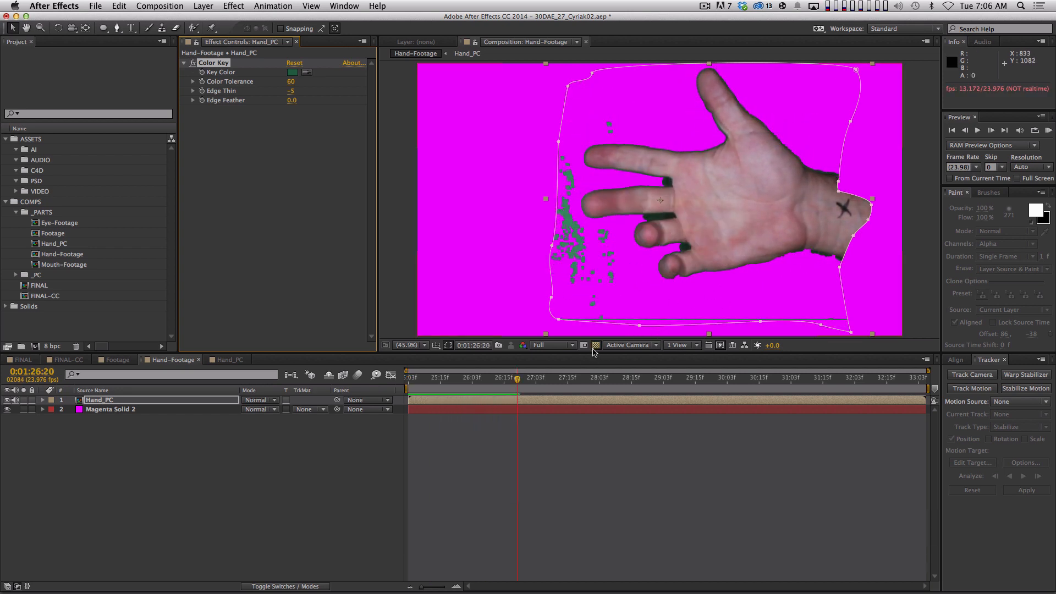
left_click(256, 160)
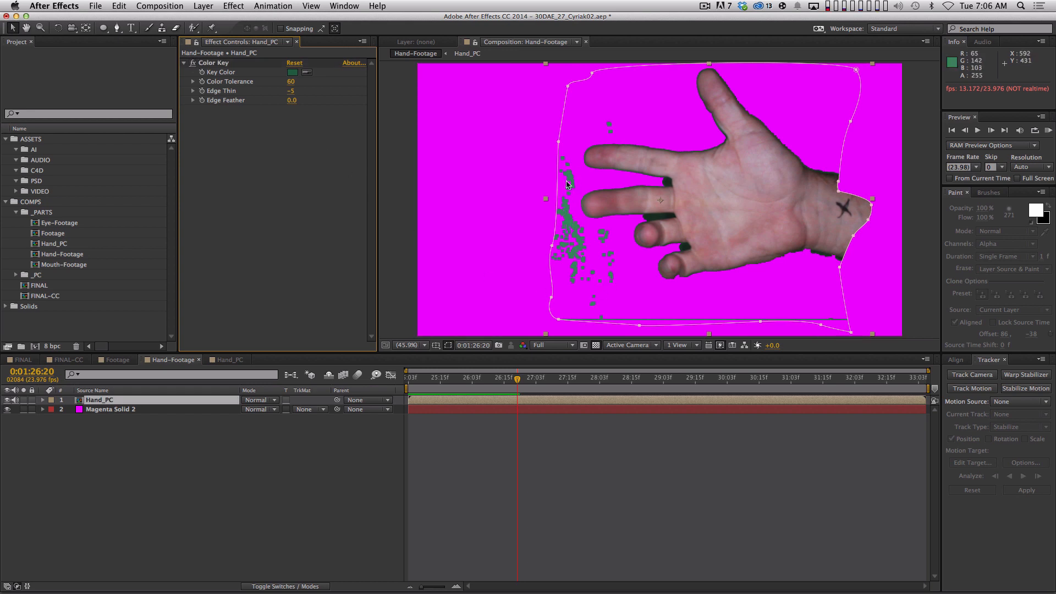
key("space")
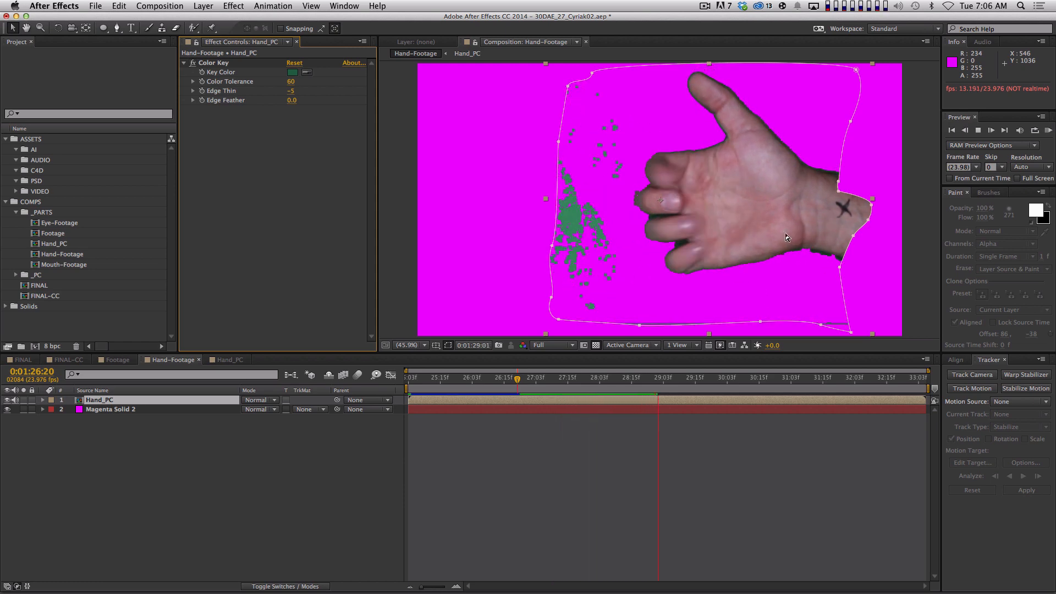
key("space")
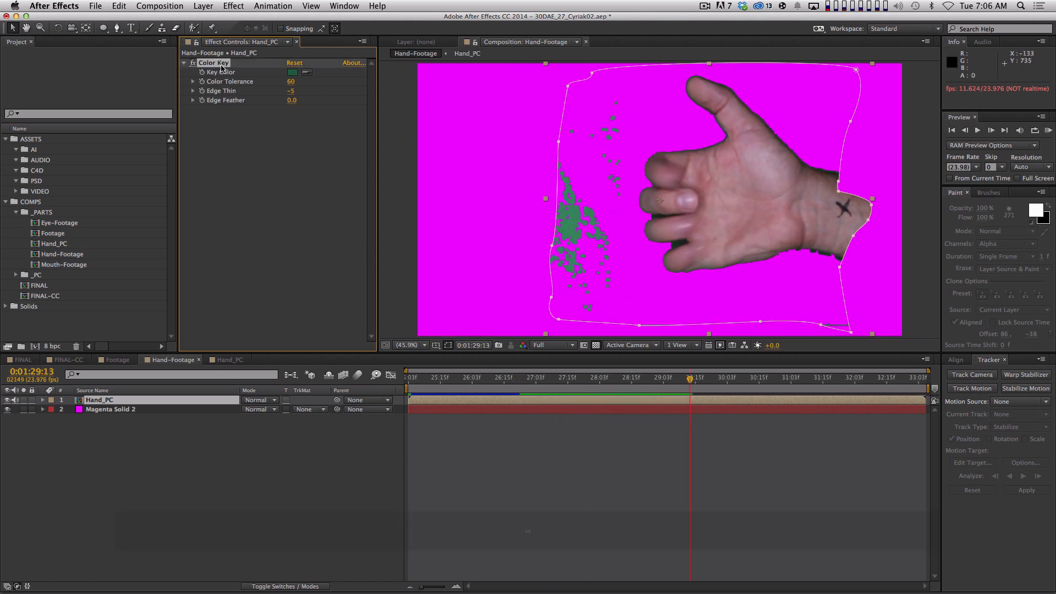
- Duplicate the Color Key effect, reset the copy, sample the remaining lighter green as its key color and set its Color Tolerance to 22
left_click(221, 62)
key("super+d")
left_click(295, 110)
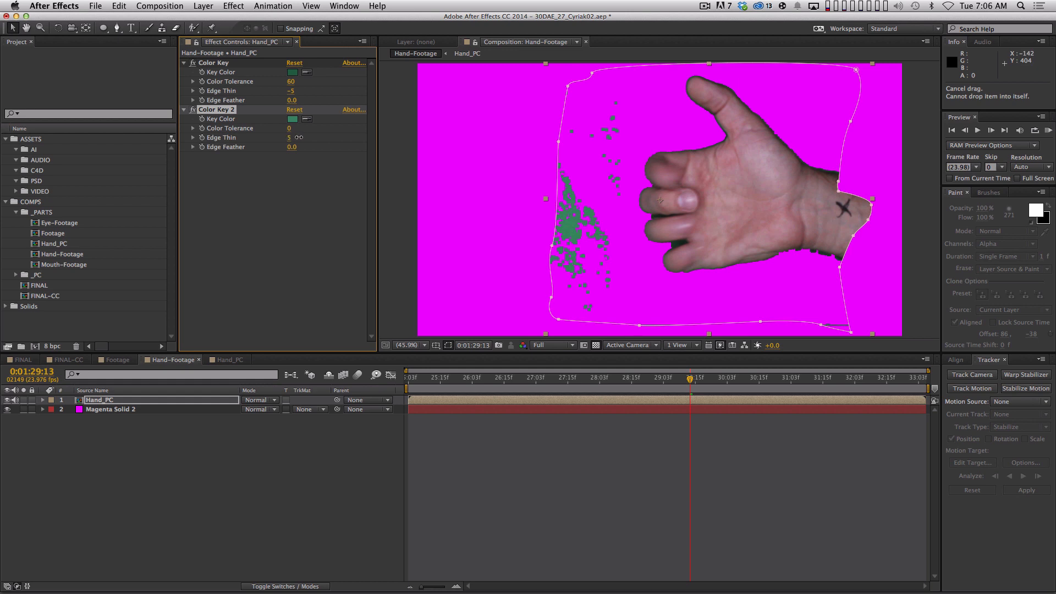
key("super+z")
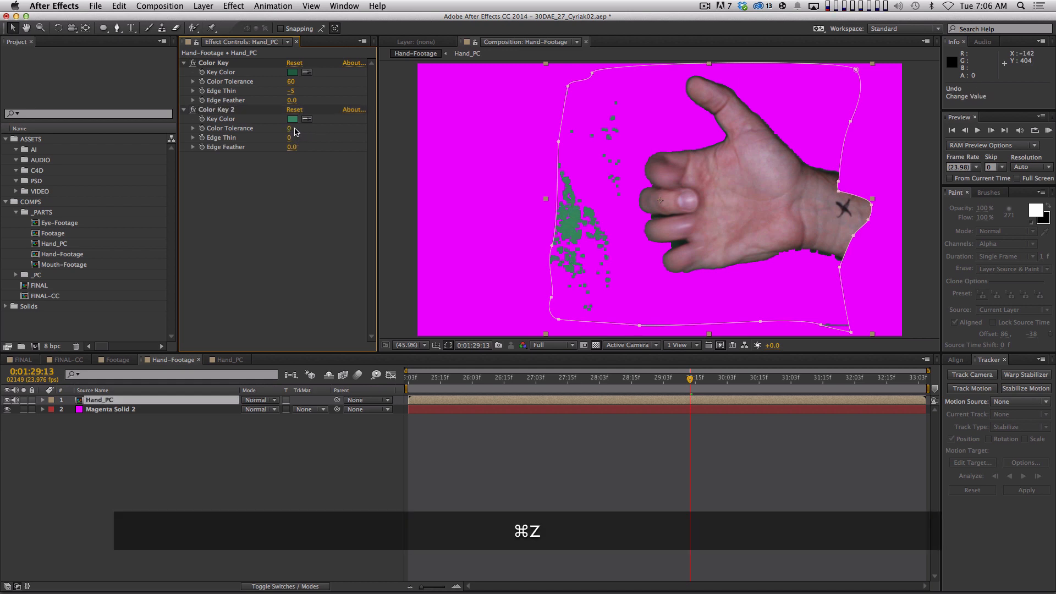
left_click_drag(288, 128, 281, 132)
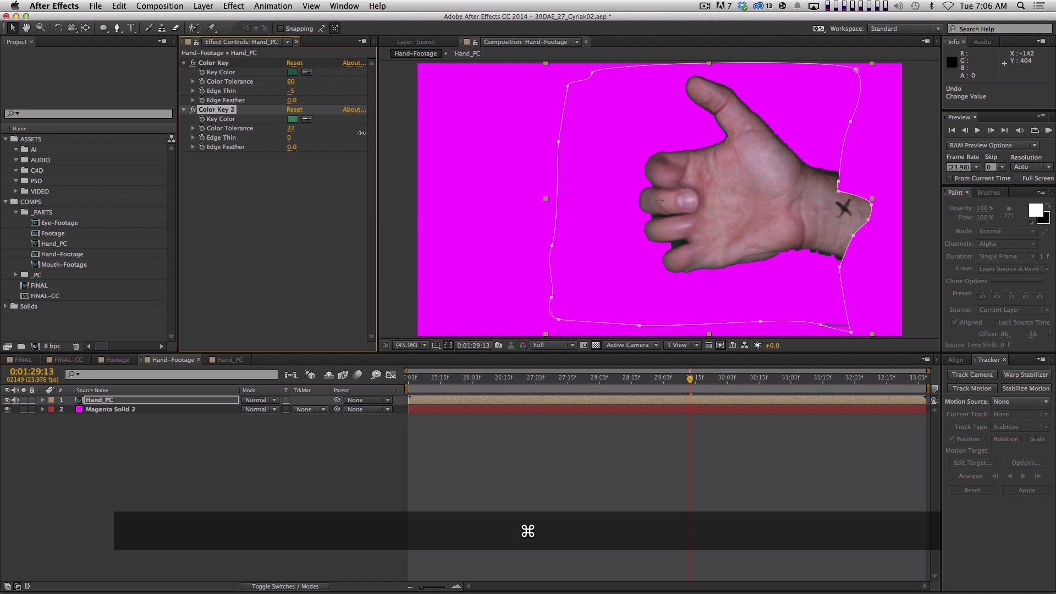
- Raise the second Color Key's Color Tolerance to 44 and its Edge Thin to 5, playing the clip to check the key
key("space")
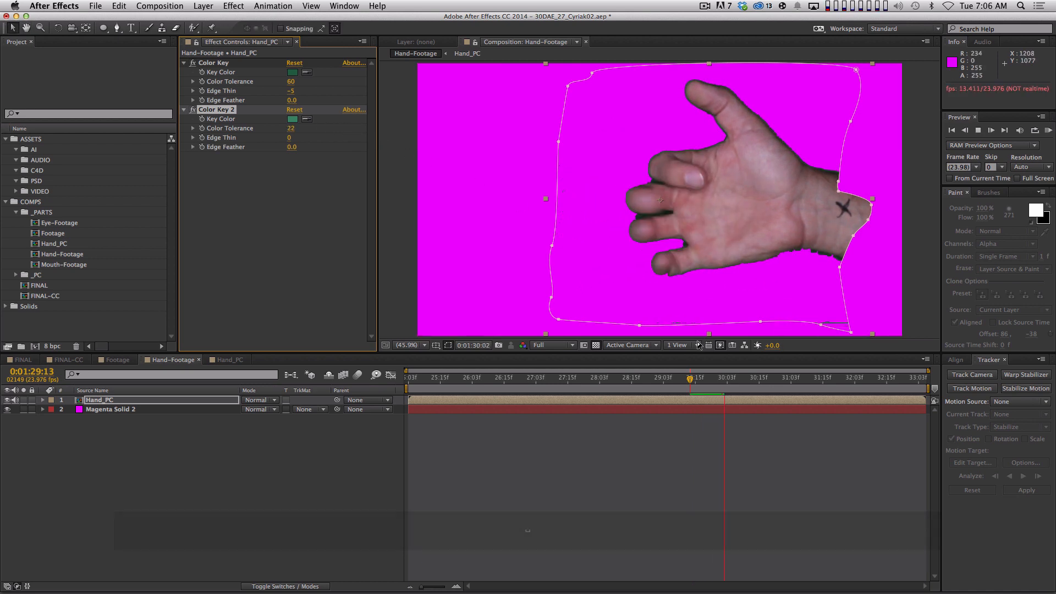
left_click_drag(291, 129, 306, 128)
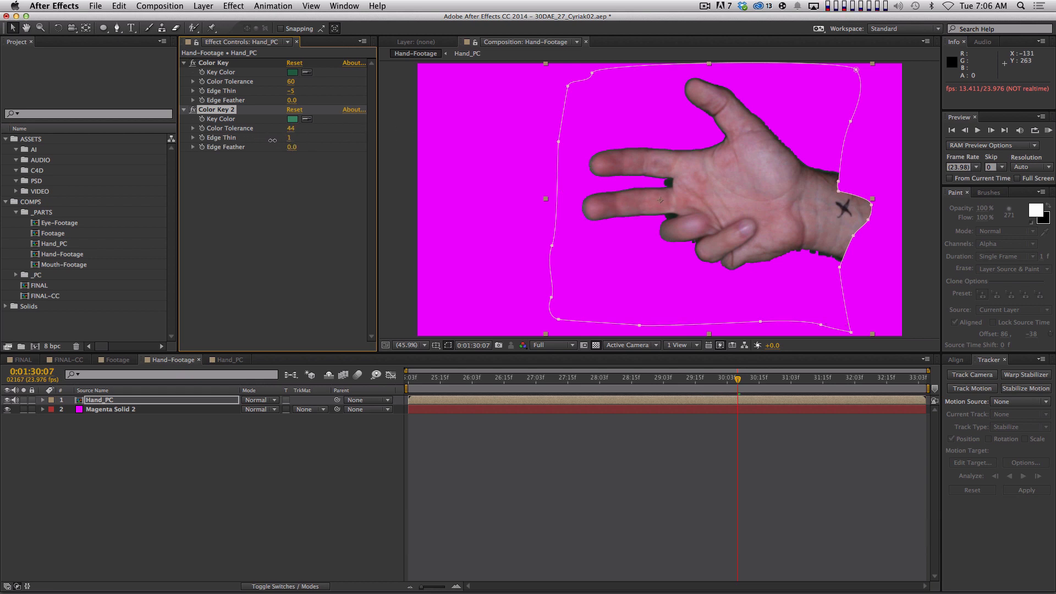
key("space")
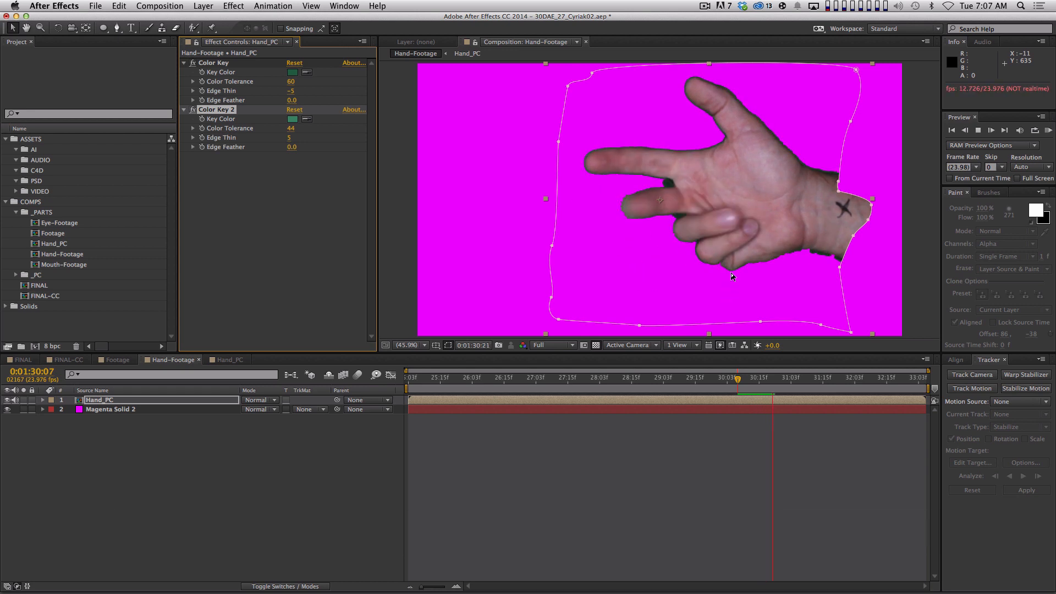
key("space")
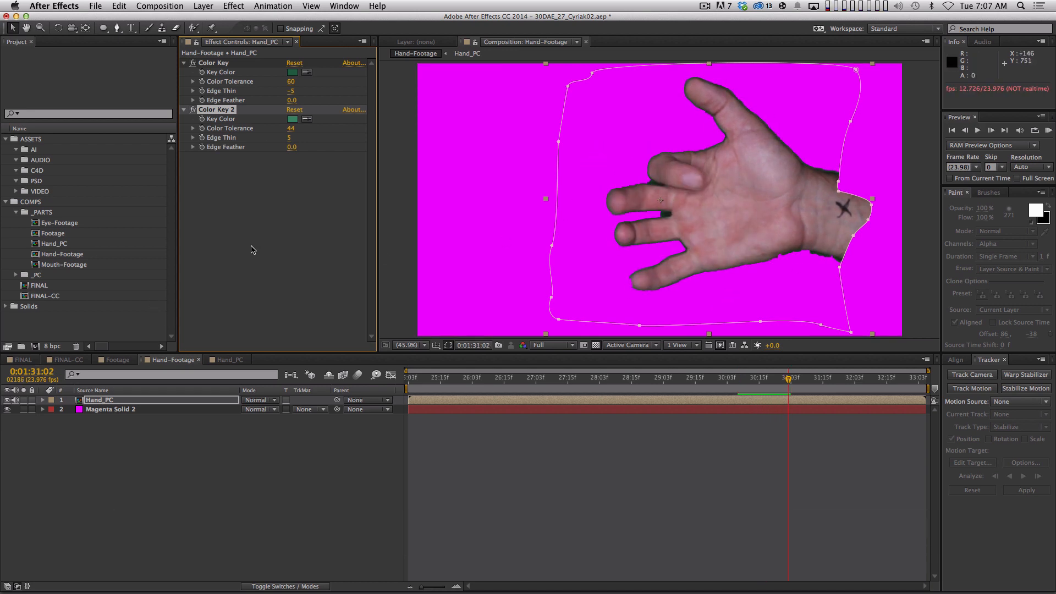
- Add Simple Choker to Hand_PC with Choke Matte at -49 to expand the matte around the hand, and play the clip
left_click(232, 5)
mouse_move(275, 172)
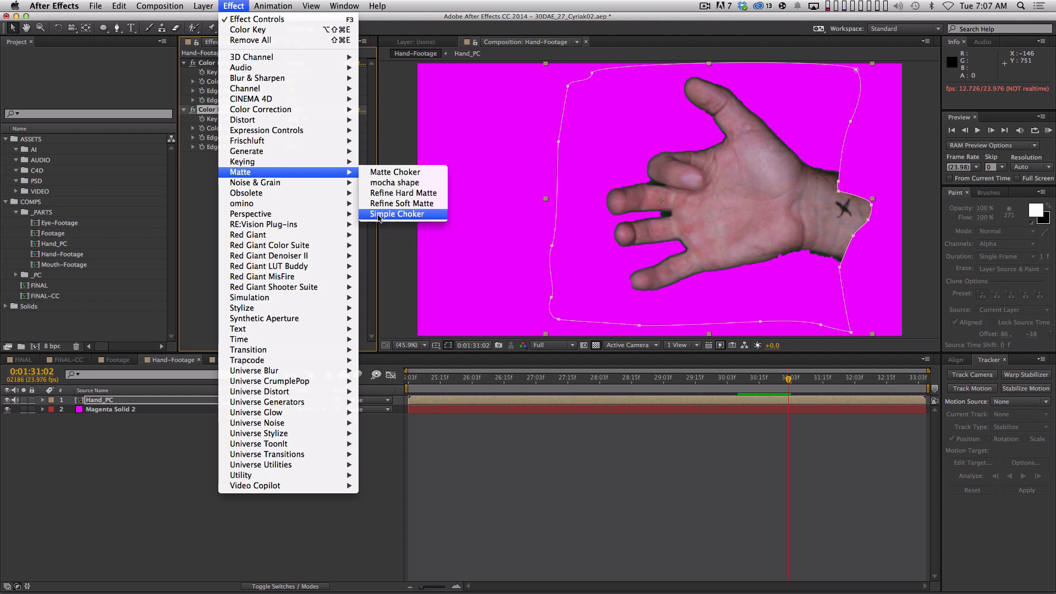
left_click(388, 214)
left_click_drag(219, 182, 49, 198)
key("space")
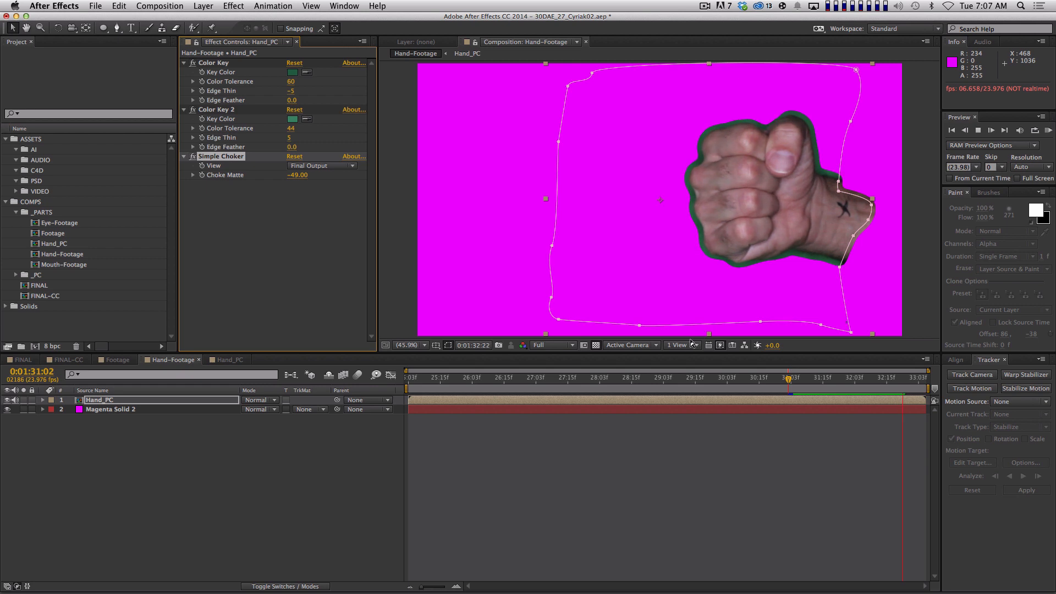
key("space")
- Return to the start of the clip and make the magenta solid a guide layer
left_click_drag(547, 375, 153, 406)
left_click(132, 400)
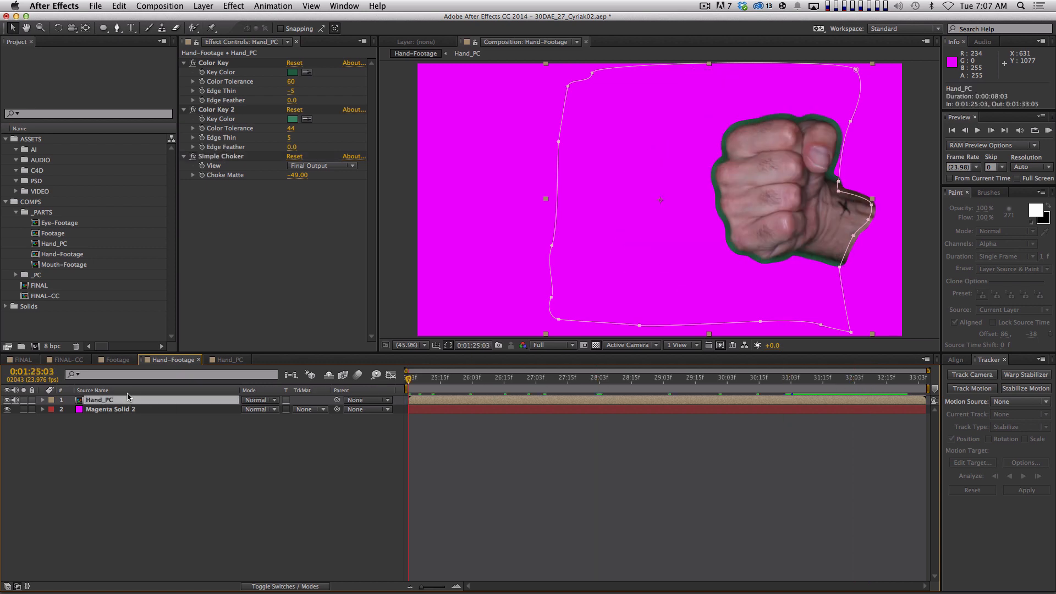
left_click(112, 411)
left_click(112, 412, "ctrl")
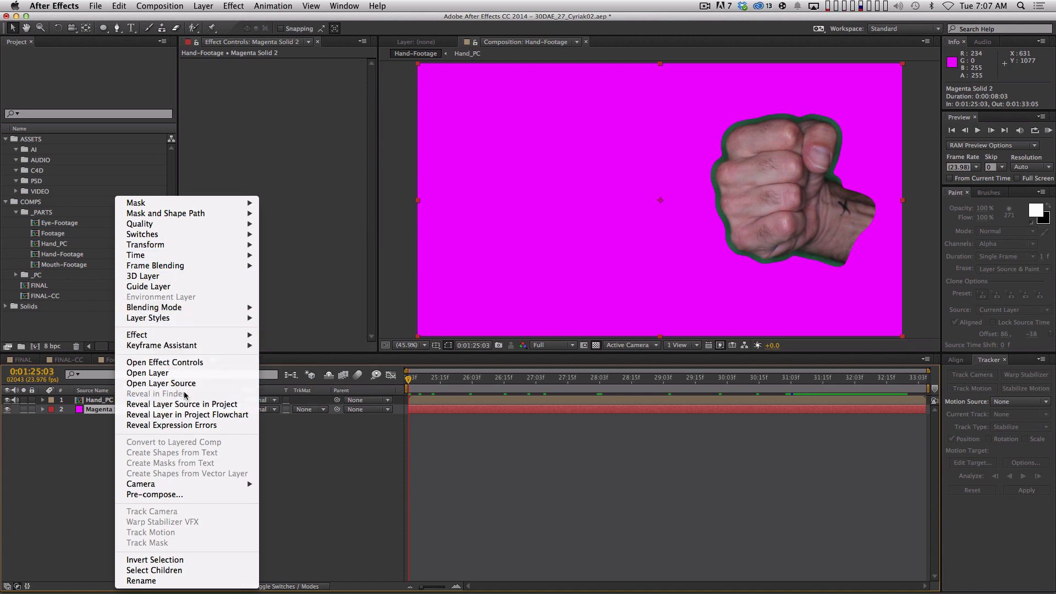
left_click(187, 286)
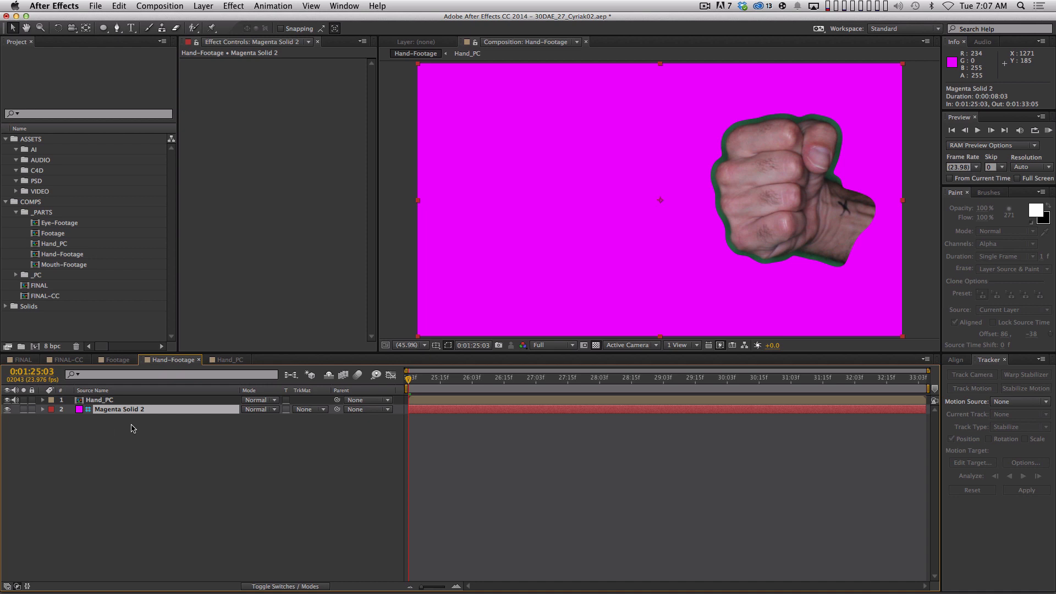
- Pre-compose the Hand_PC layer as GarbageMatted, moving all attributes into the new composition
left_click(117, 401)
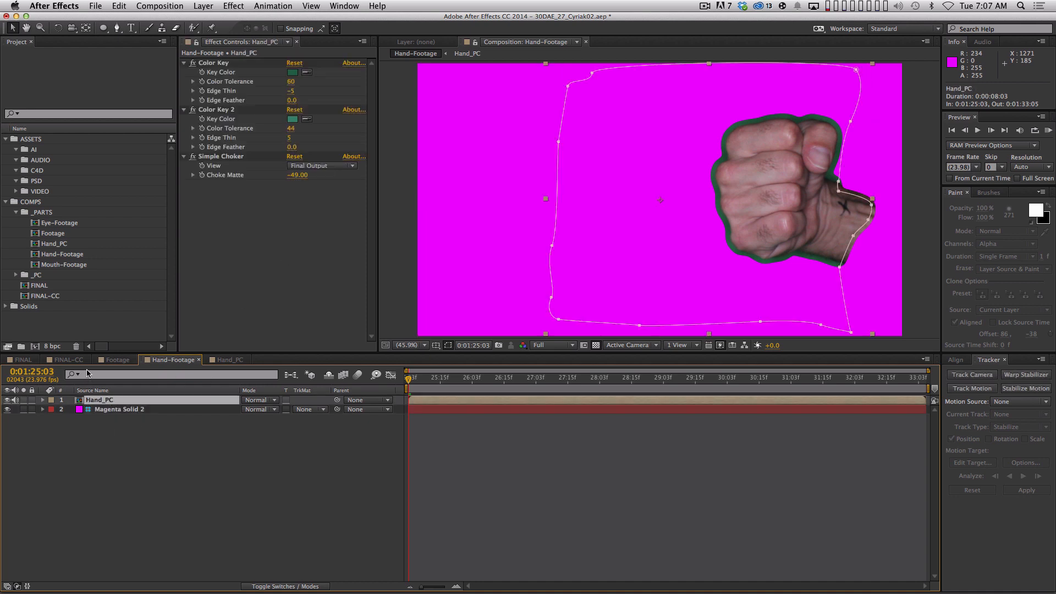
key("shift+super+c")
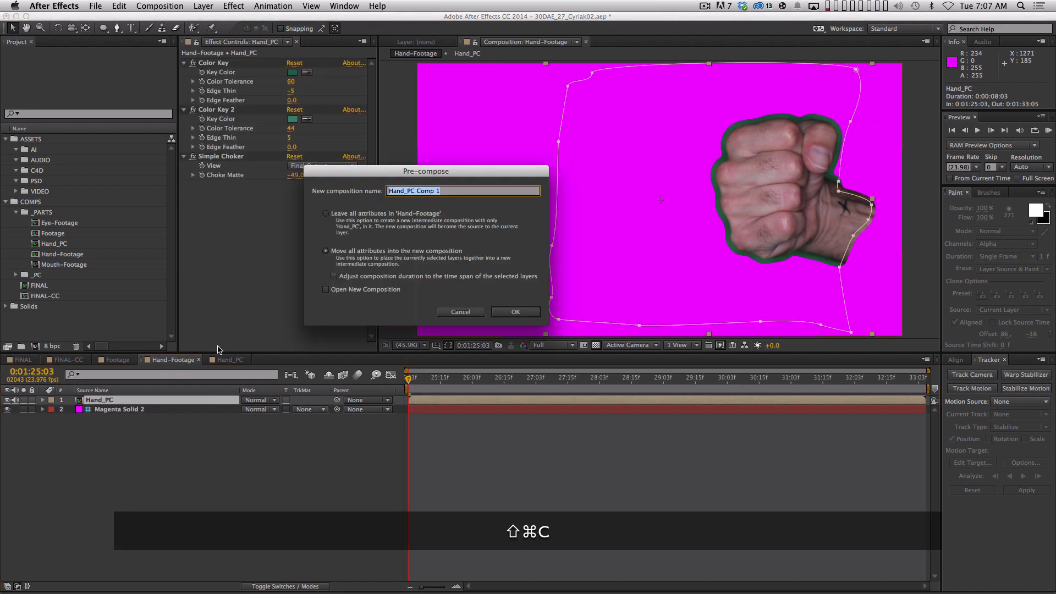
type("GarbageMatted")
key("Return")
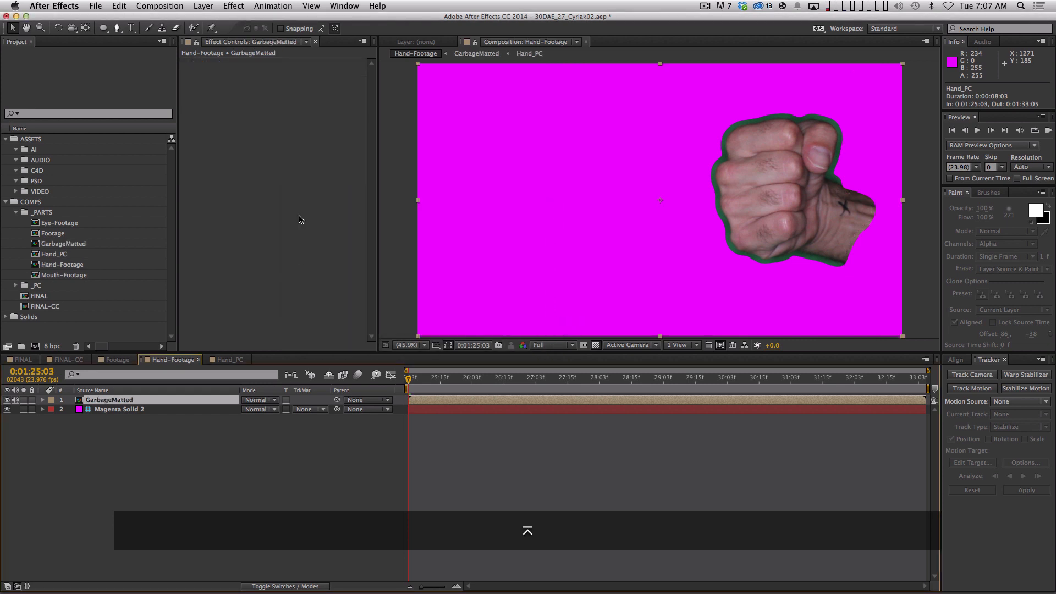
- Apply Keylight (1.2) to GarbageMatted and, at 0:01:28:07, sample the green between the open fingers as its Screen Colour
left_click(233, 6)
mouse_move(300, 160)
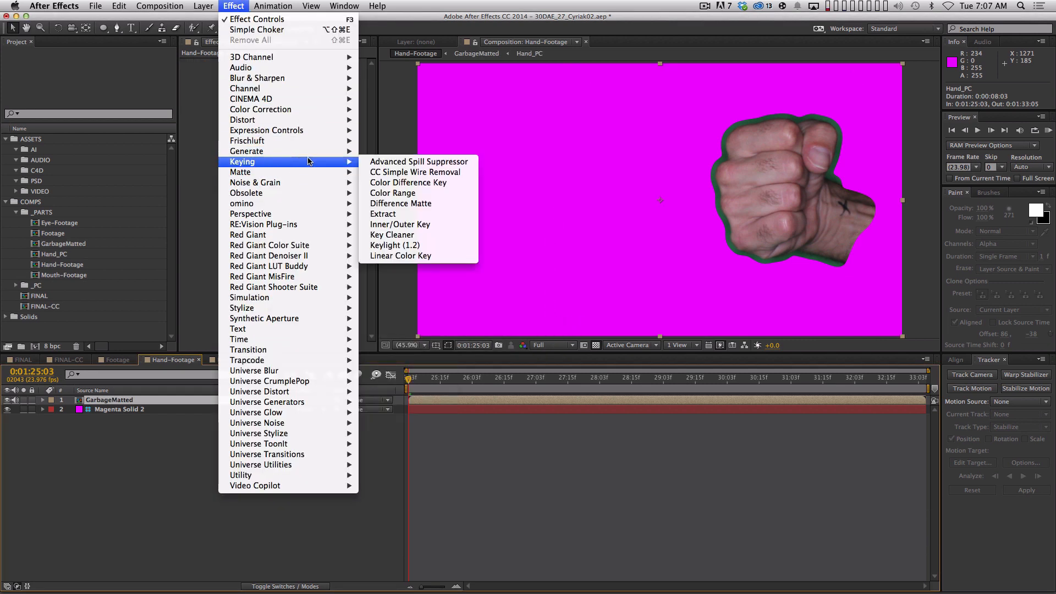
left_click(415, 245)
left_click_drag(567, 380, 615, 380)
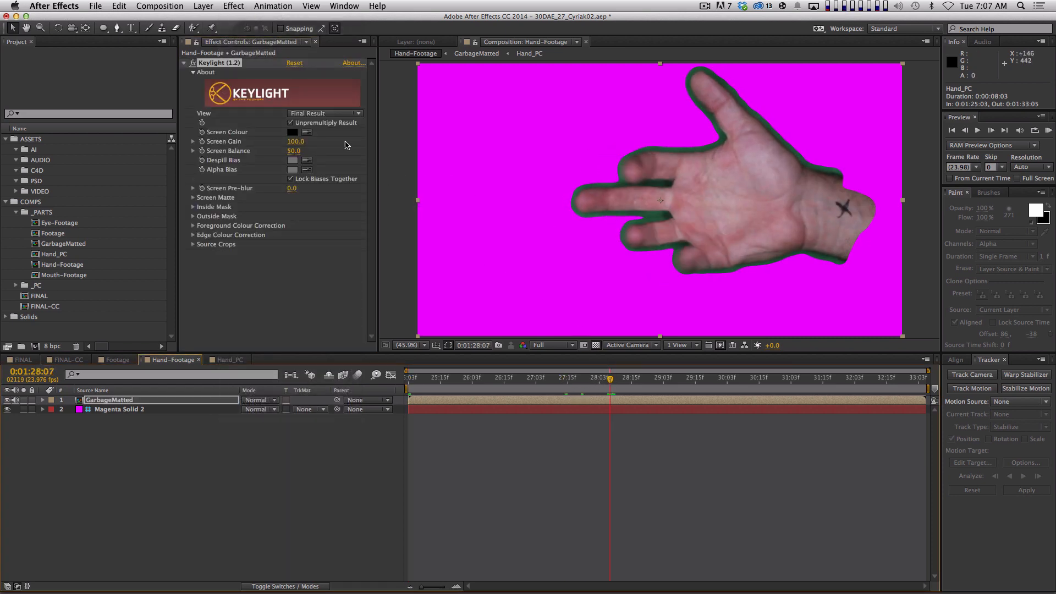
left_click(308, 134)
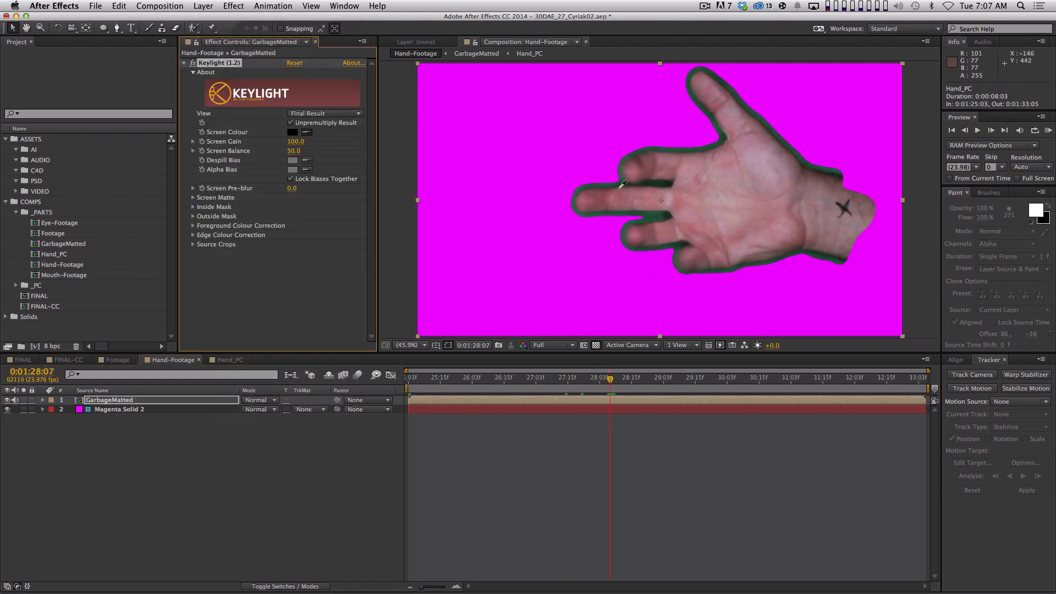
left_click(660, 213)
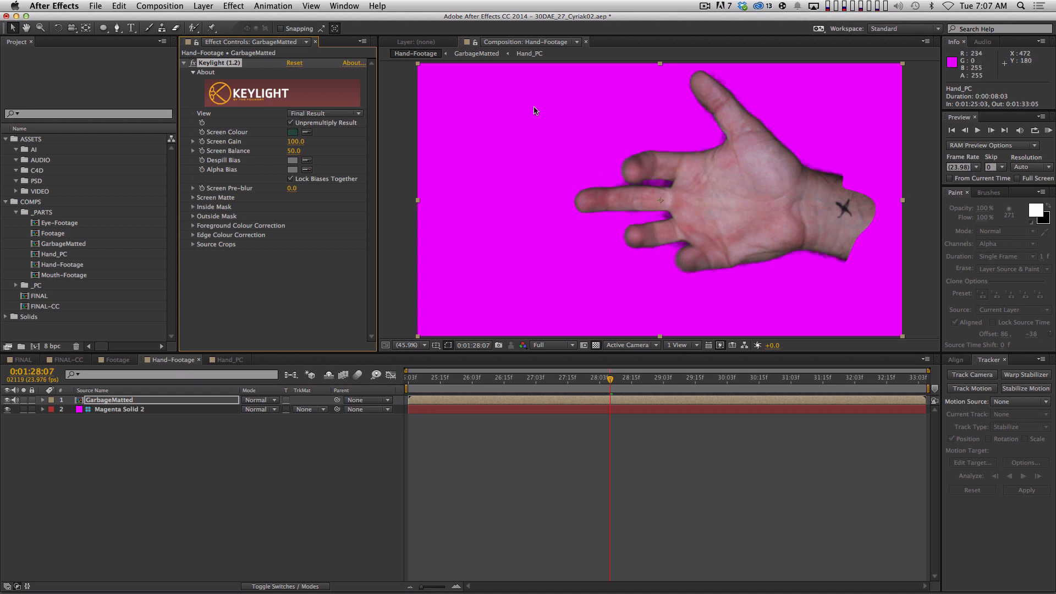
- Switch Keylight's view to Screen Matte and inspect the hand's matte at 50% magnification
left_click(325, 114)
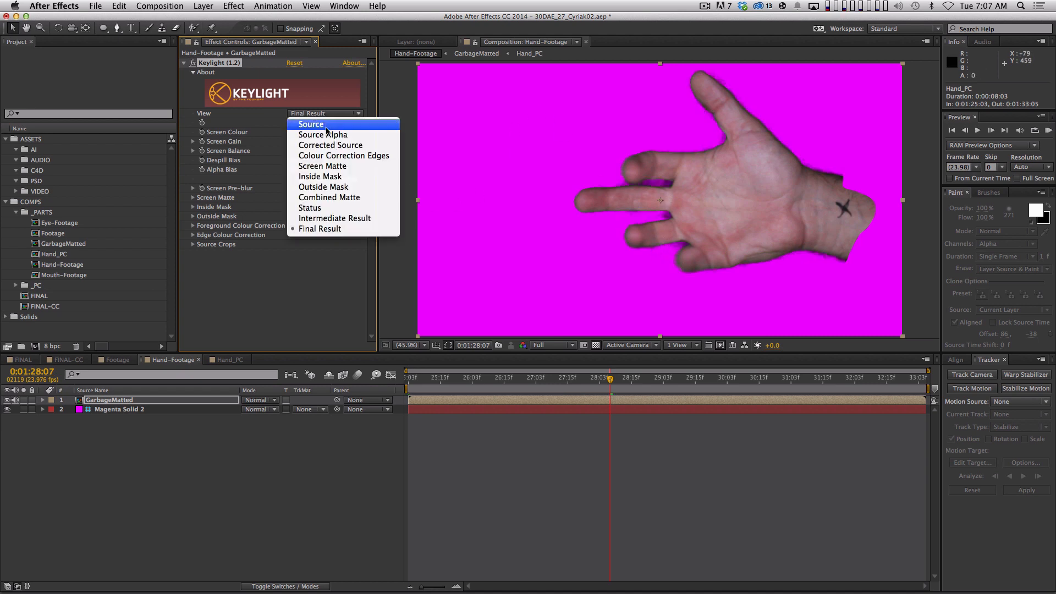
left_click(363, 166)
key("slash")
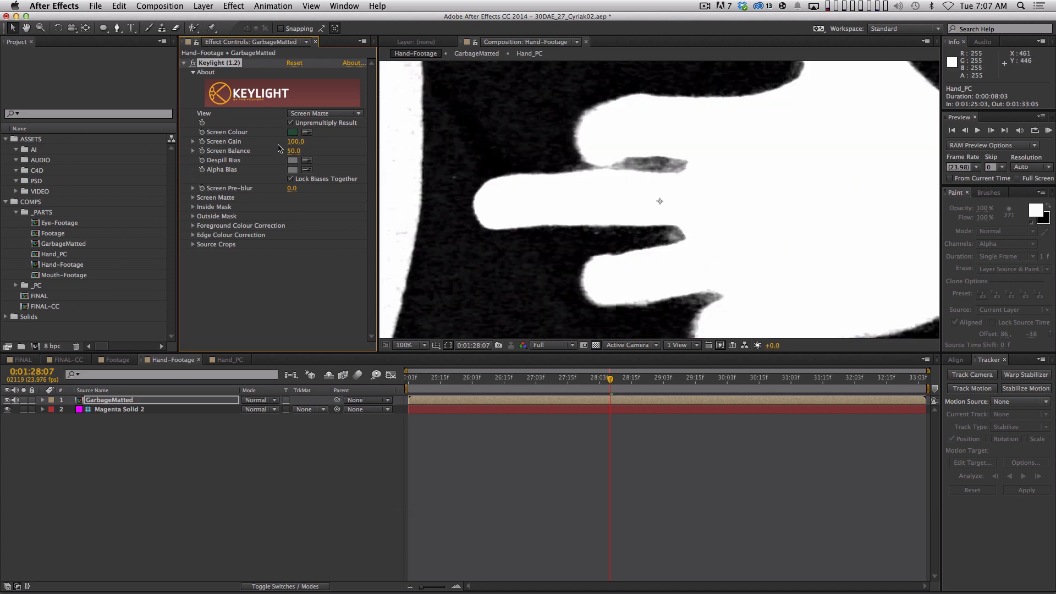
key("comma")
key("comma")
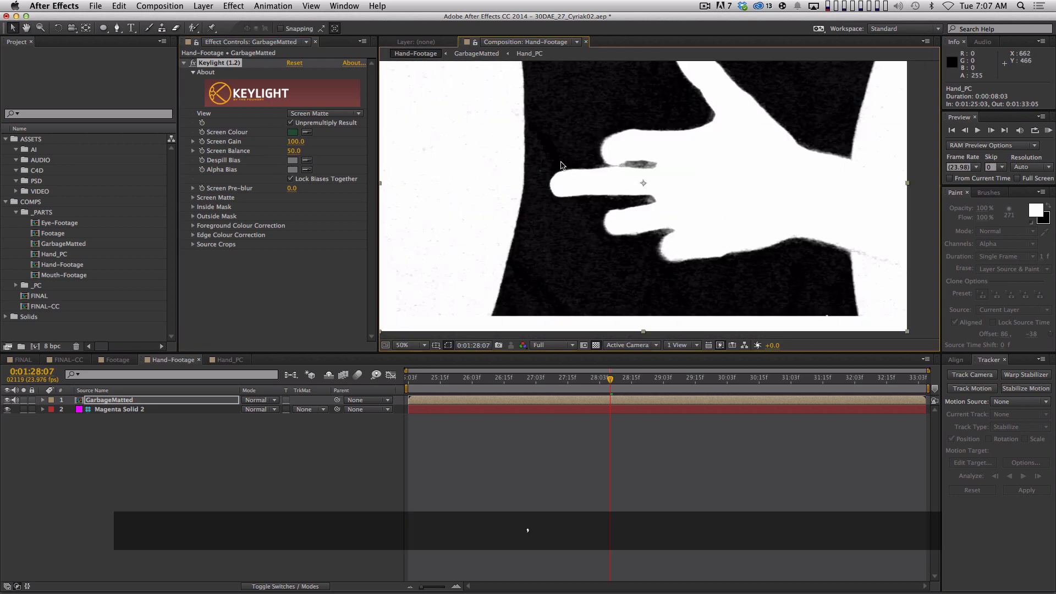
left_click_drag(589, 220, 570, 249)
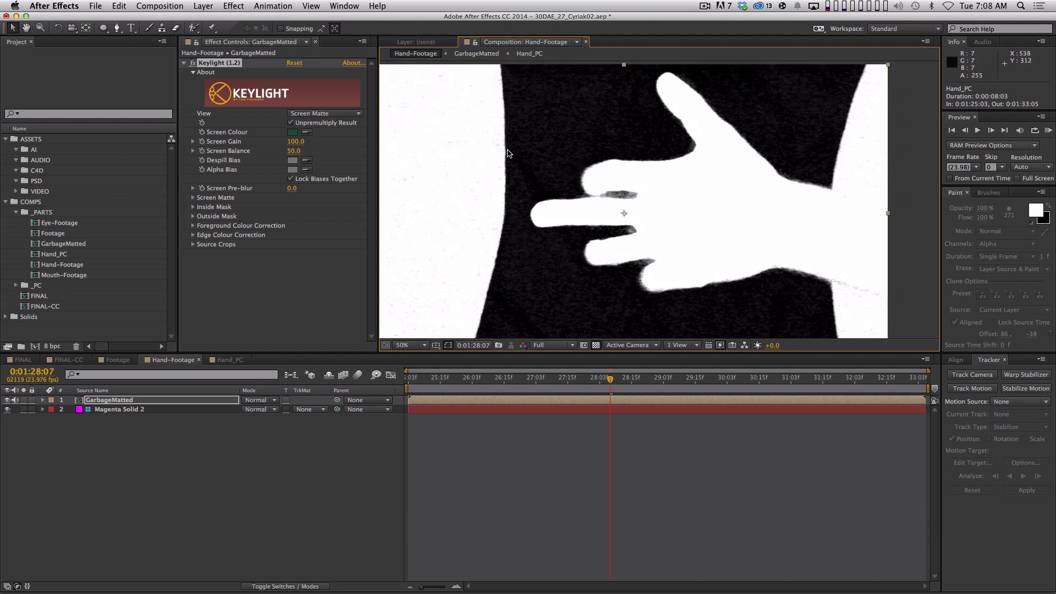
- Raise the viewer exposure to +5.9 to reveal matte noise, set the Screen Matte's Clip Black to 8.5, and reset the exposure
left_click(192, 198)
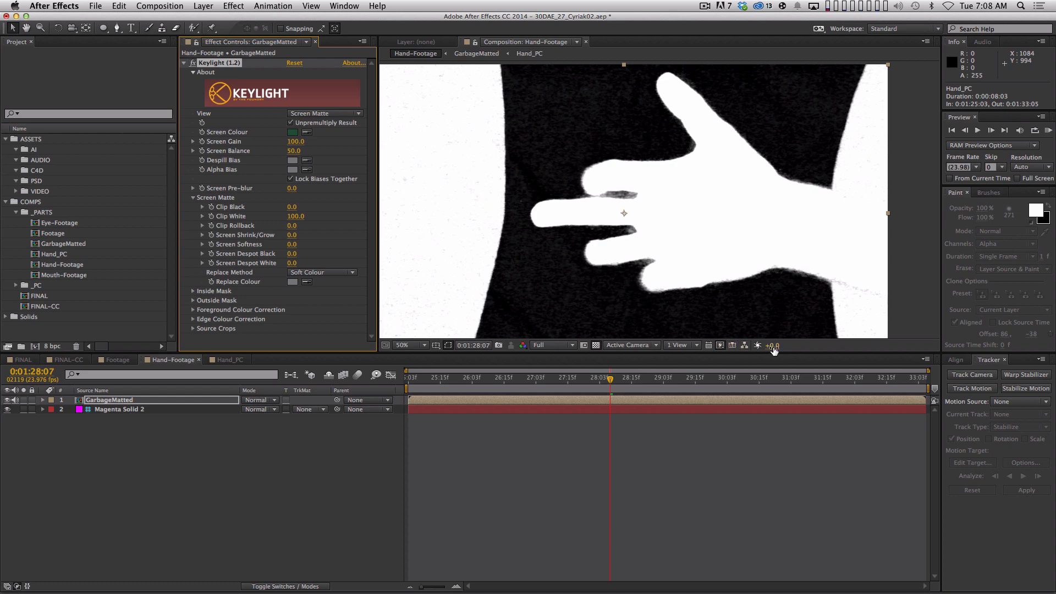
left_click_drag(772, 352, 784, 318)
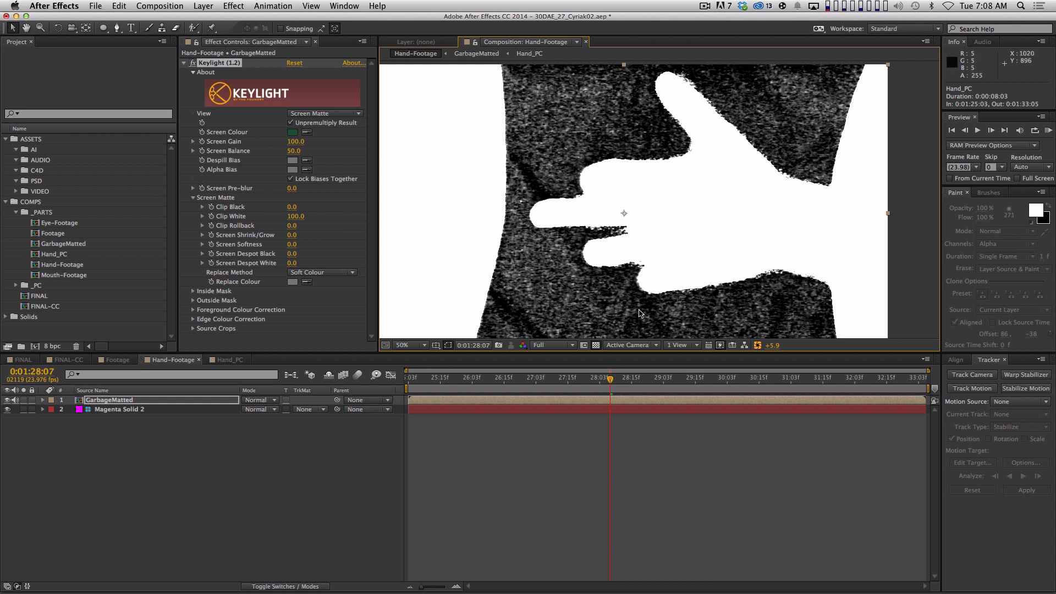
left_click_drag(291, 207, 328, 205)
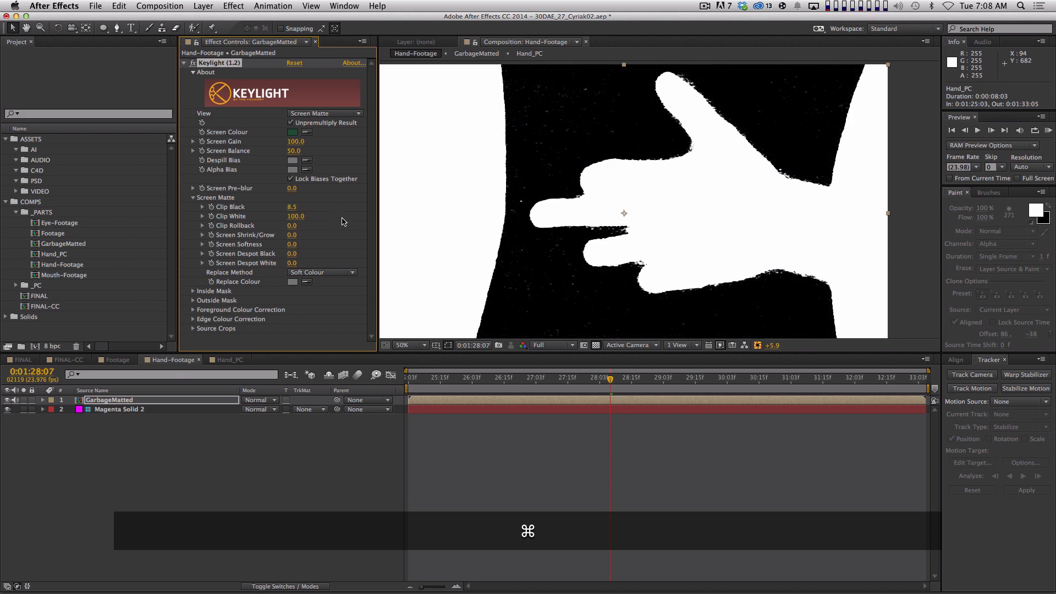
left_click(758, 346)
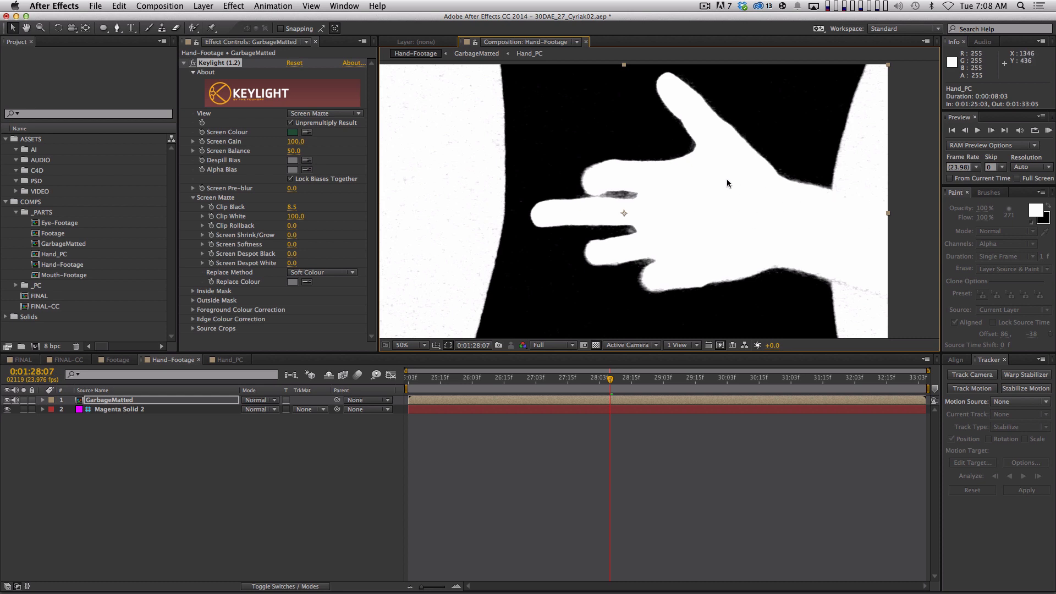
- Advance two frames, return Keylight's view to Final Result, and set the Screen Matte's Clip Black to 27.7
key("Page_Down")
key("Page_Down")
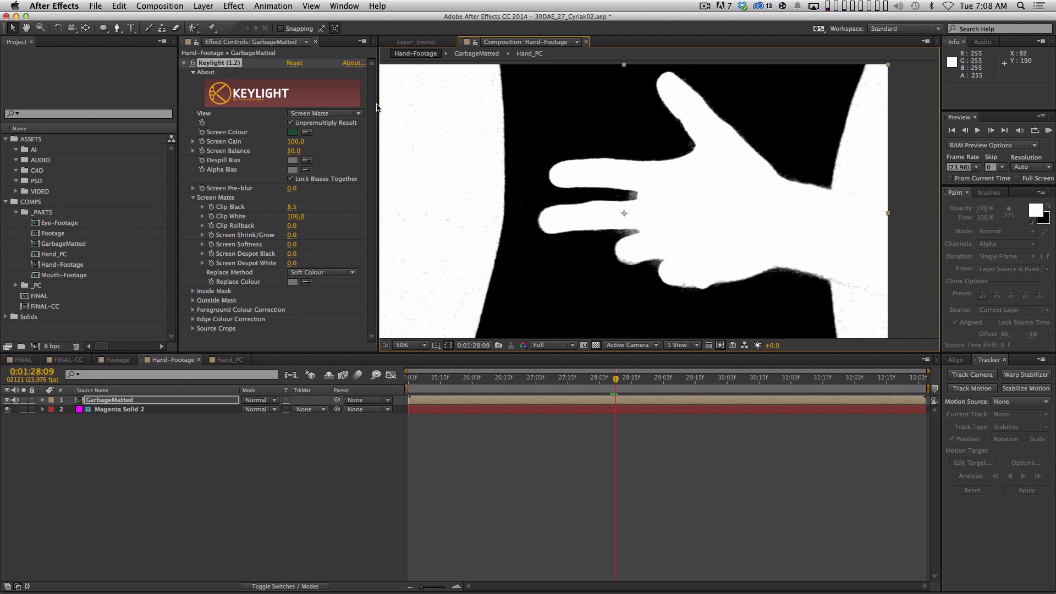
left_click(341, 114)
left_click(352, 229)
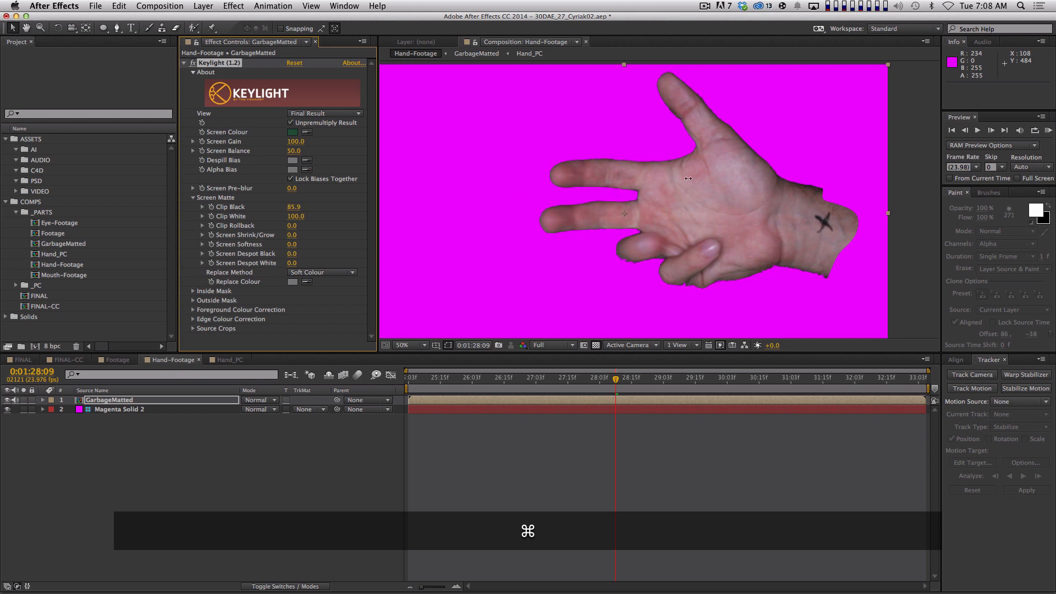
left_click_drag(607, 190, 552, 224)
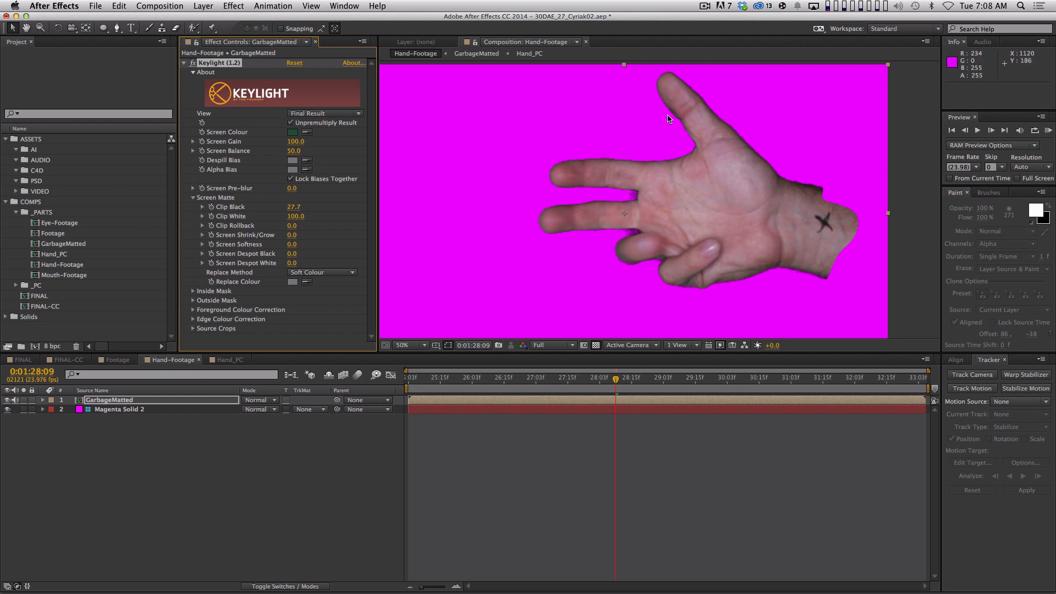
- Set Keylight's Screen Shrink/Grow to -1.6, then try Screen Despot Black at 27.8 and undo it
key("space")
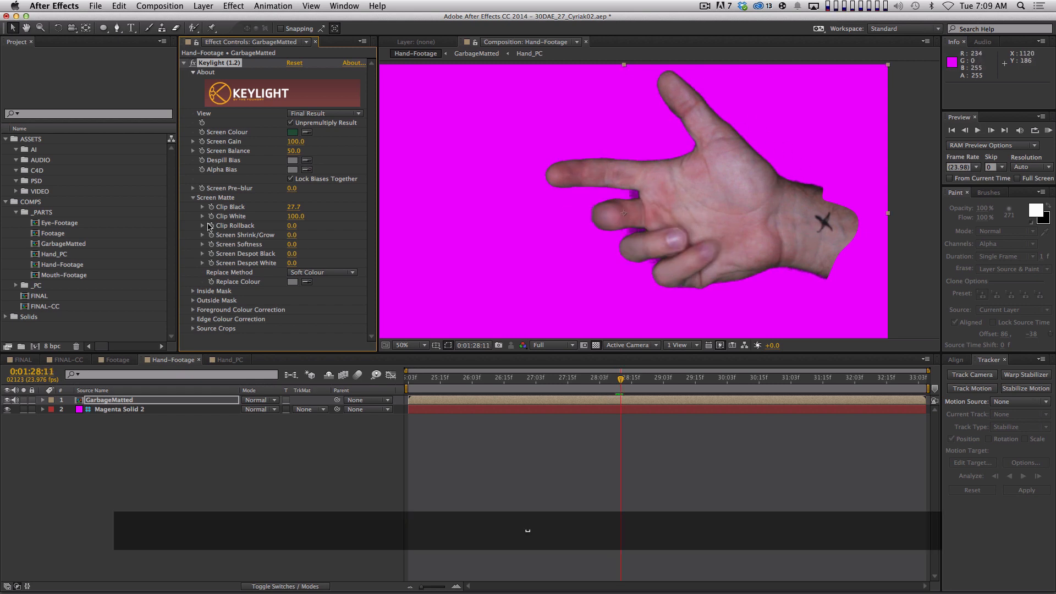
key("super")
mouse_move(291, 235)
left_mouse_down()
mouse_move(390, 238)
mouse_move(297, 237)
mouse_move(300, 246)
left_mouse_up()
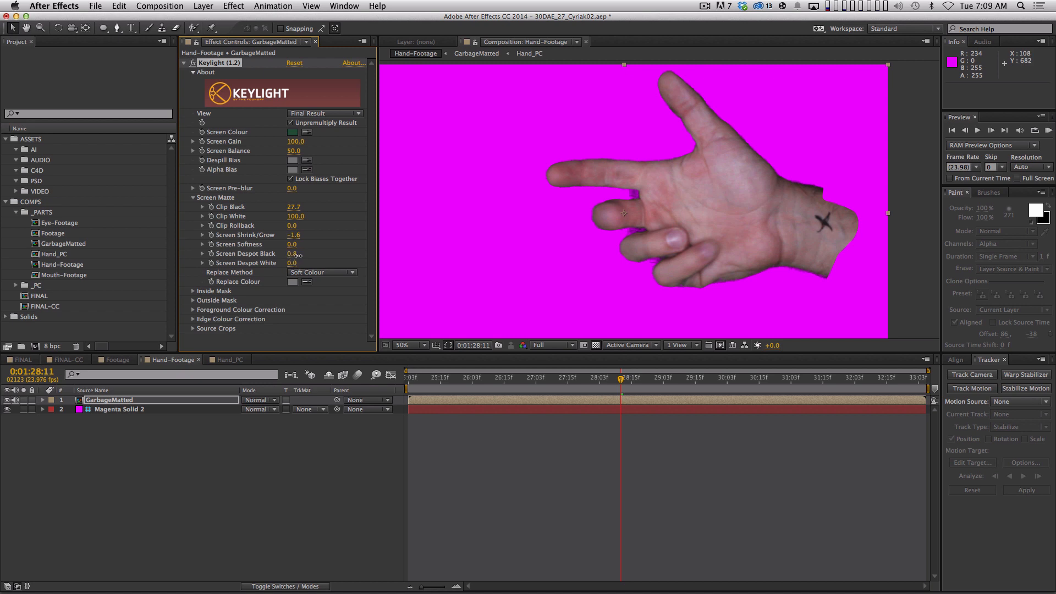
left_click_drag(343, 257, 363, 257)
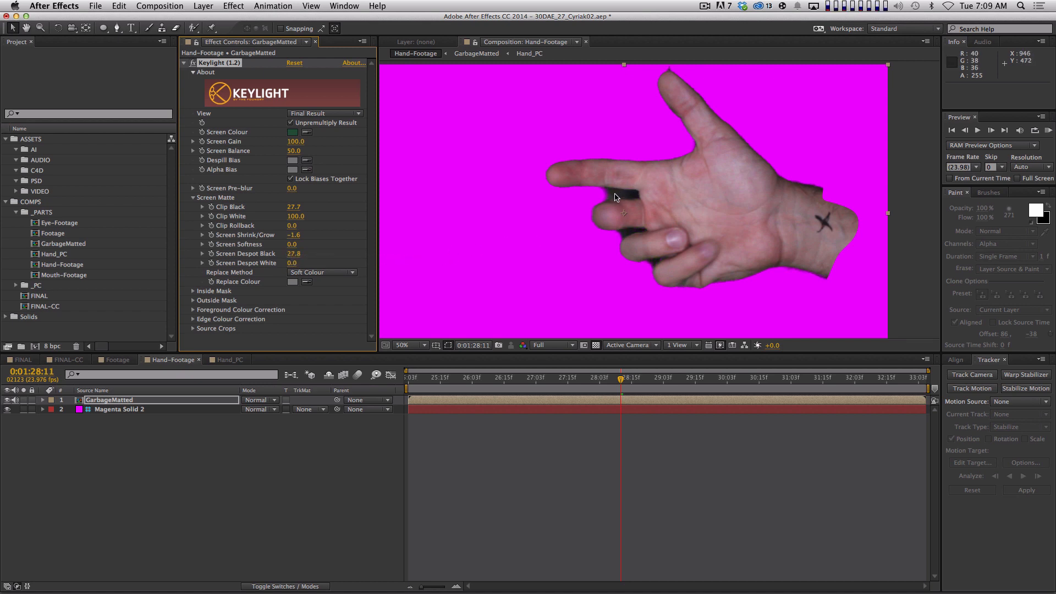
key("super+z")
- Set Keylight's Screen Despot White to 40.9 and play the keyed hand to check the matte
left_click_drag(292, 263, 308, 262)
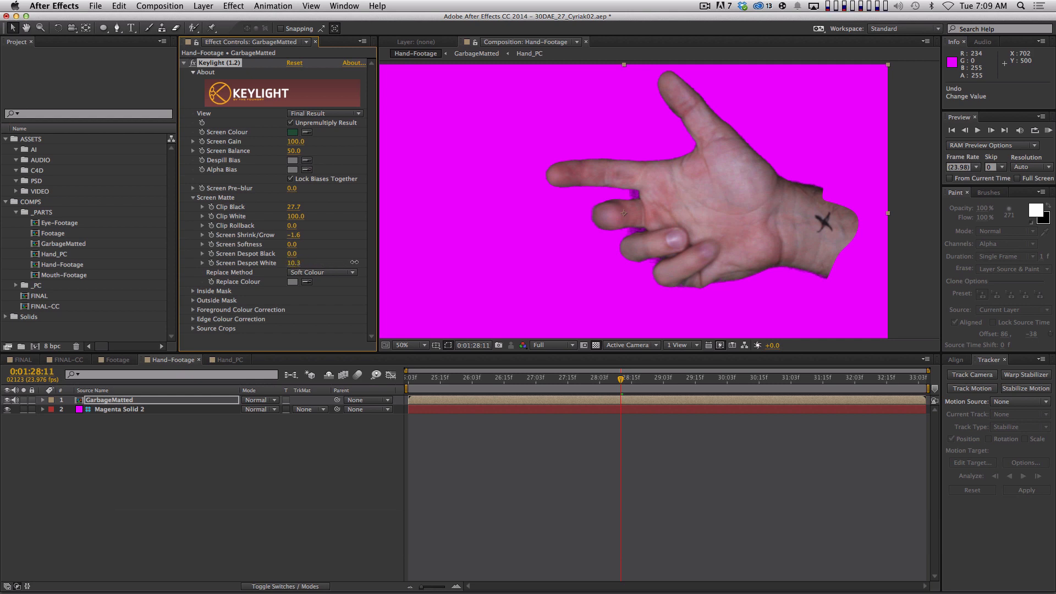
left_click_drag(482, 262, 638, 199)
key("space")
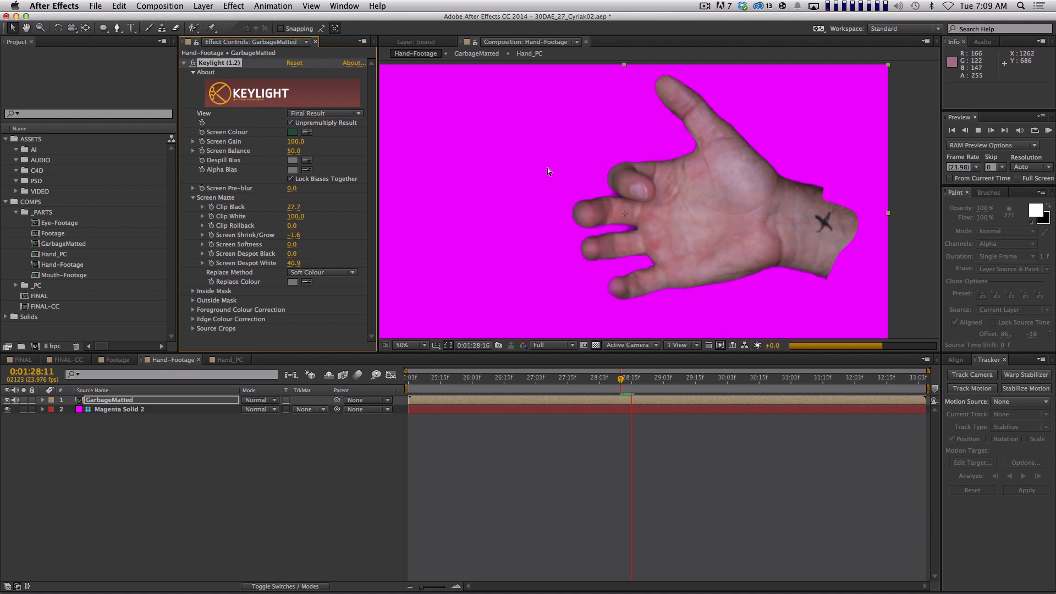
key("space")
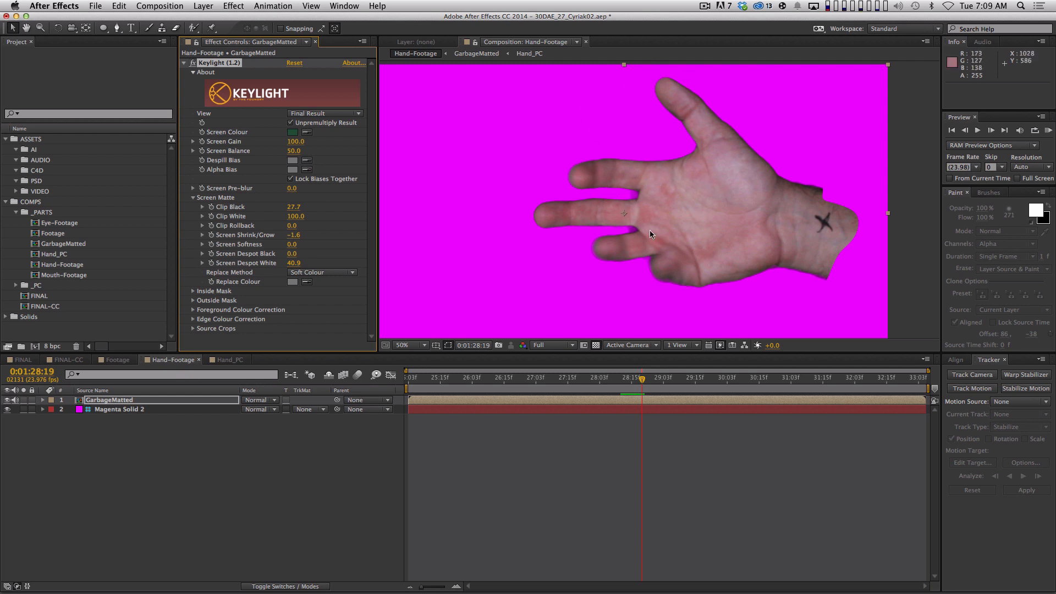
key("space")
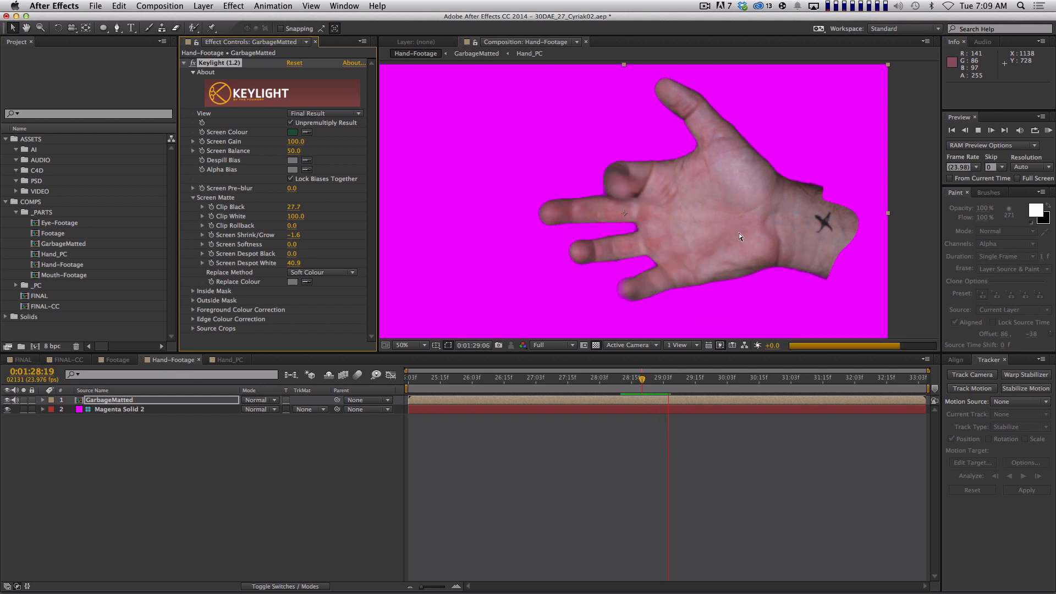
key("space")
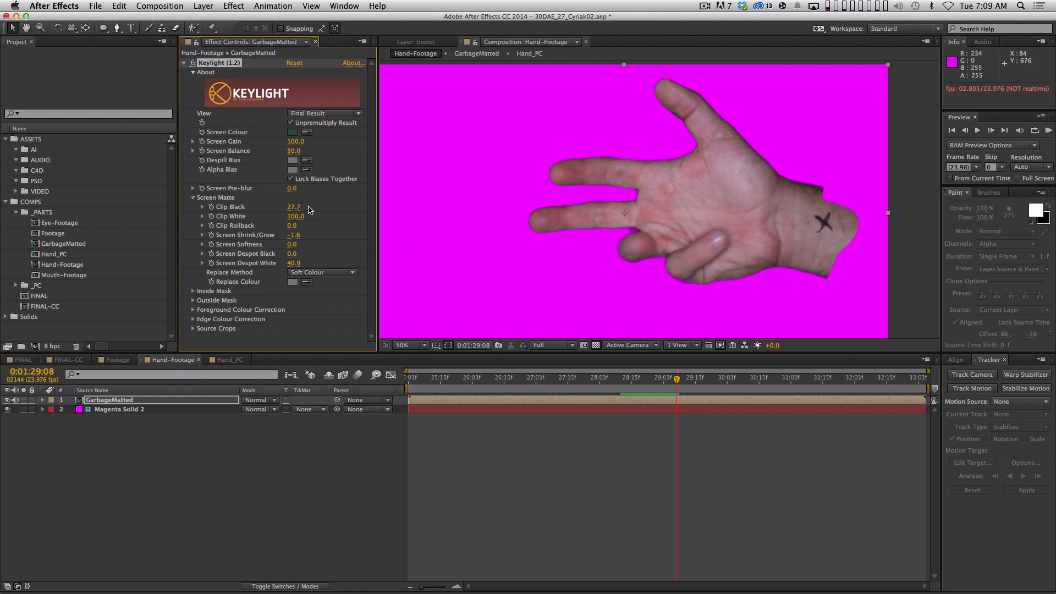
- Set the Screen Matte's Clip Black to 70.5 and play through the hand movement to check the edges
left_click_drag(294, 208, 317, 209)
left_click_drag(436, 210, 484, 220)
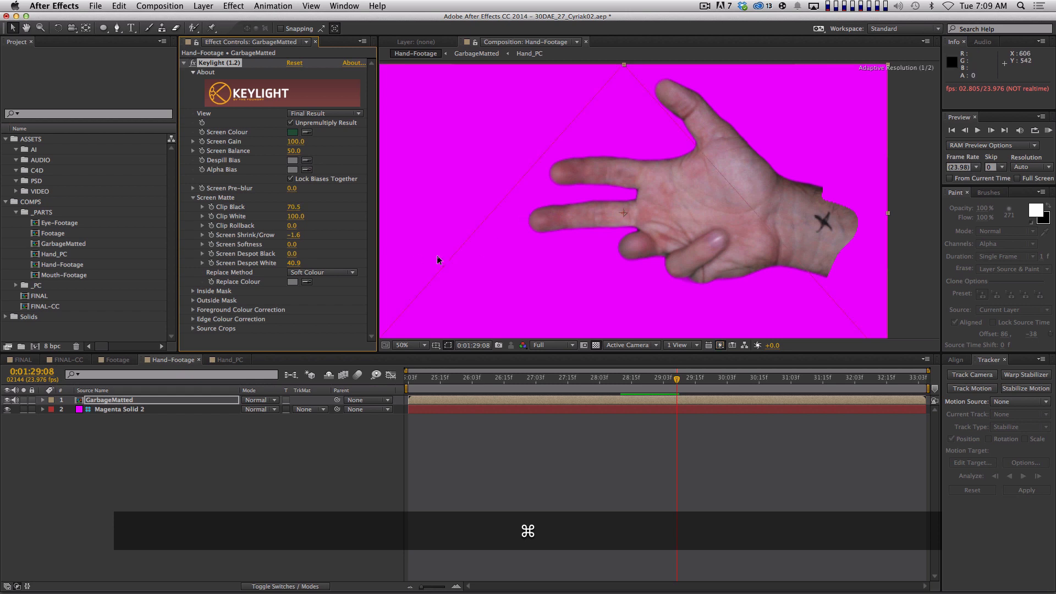
key("space")
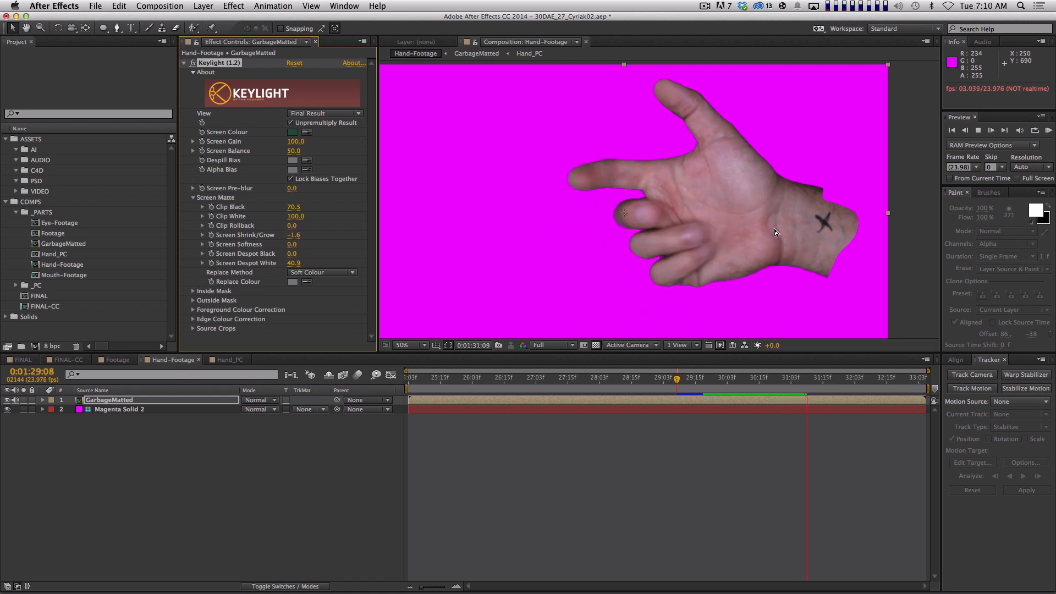
key("space")
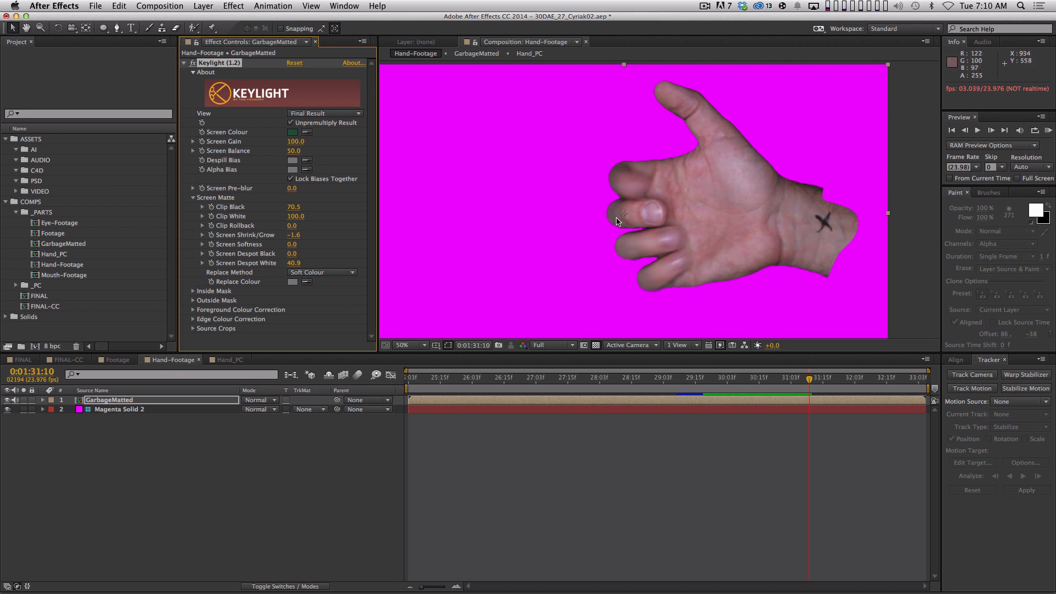
key("space")
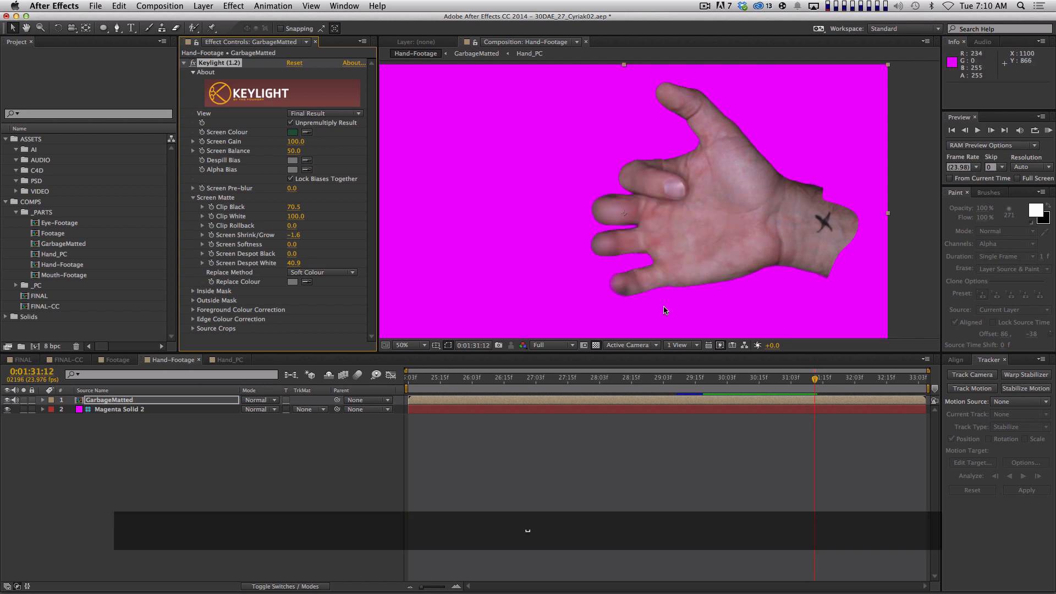
- Compare Keylight's Intermediate Result view with the Final Result around 0:01:30:10
left_click(771, 378)
left_click_drag(764, 383, 738, 372)
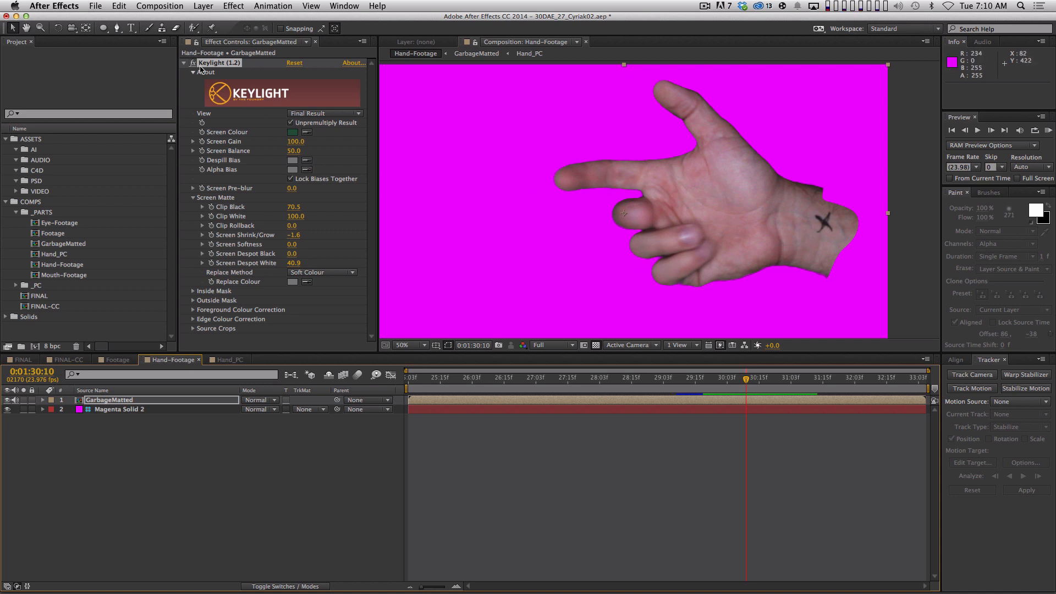
left_click(323, 113)
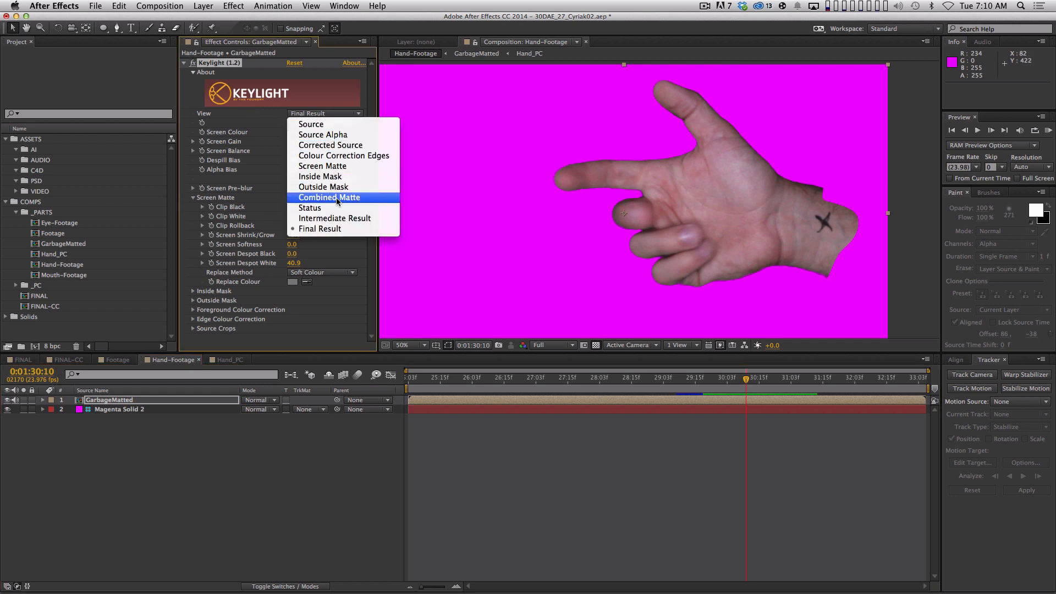
left_click(532, 238)
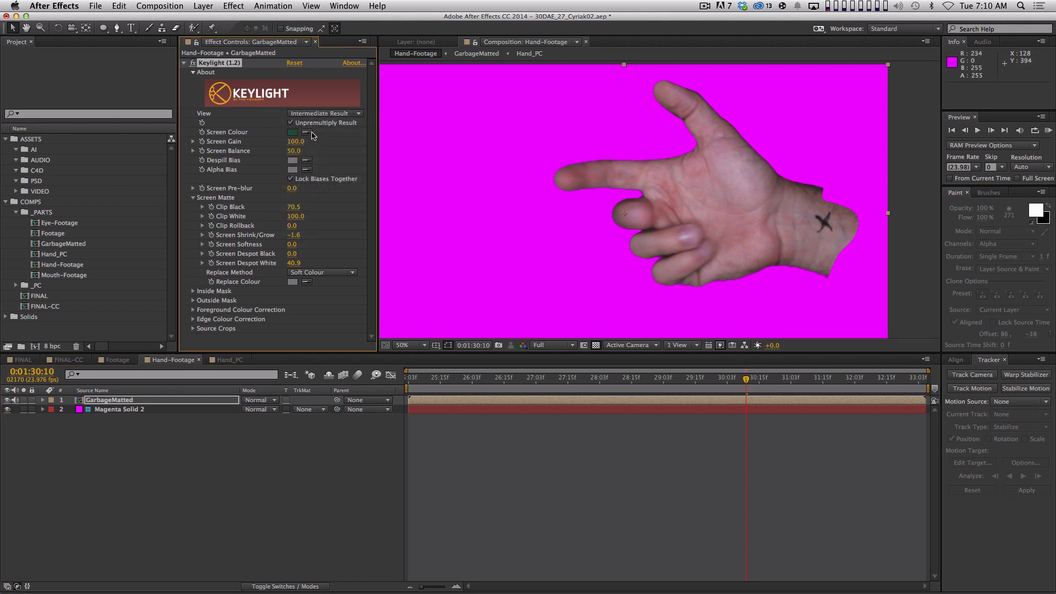
left_click(319, 114)
left_click(343, 233)
left_click_drag(733, 380, 751, 379)
- Apply Hue/Saturation to GarbageMatted after Keylight and set the Greens channel's saturation to -55
left_click(185, 62)
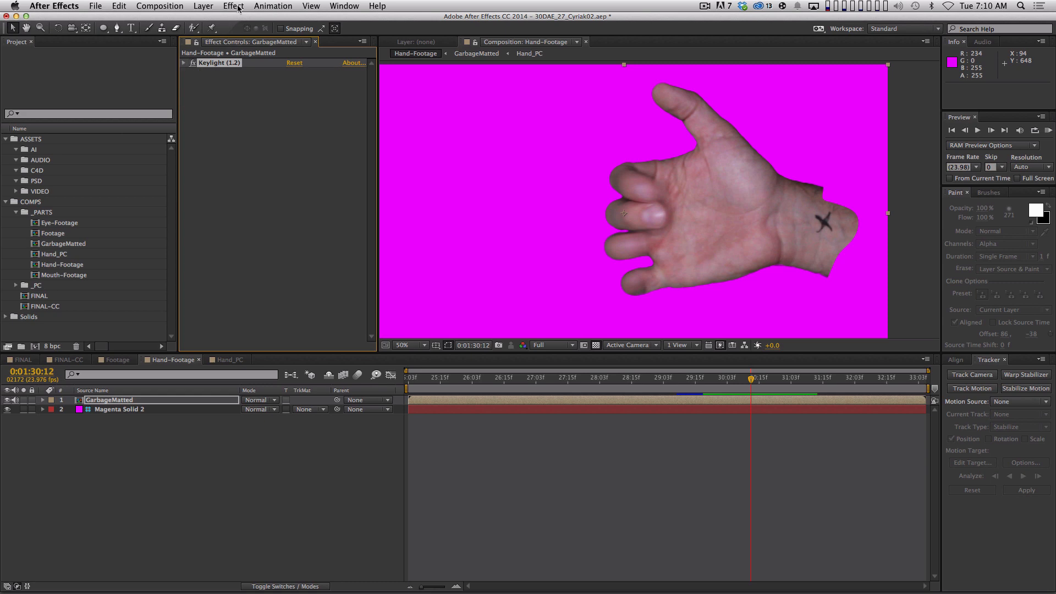
left_click(233, 5)
mouse_move(263, 110)
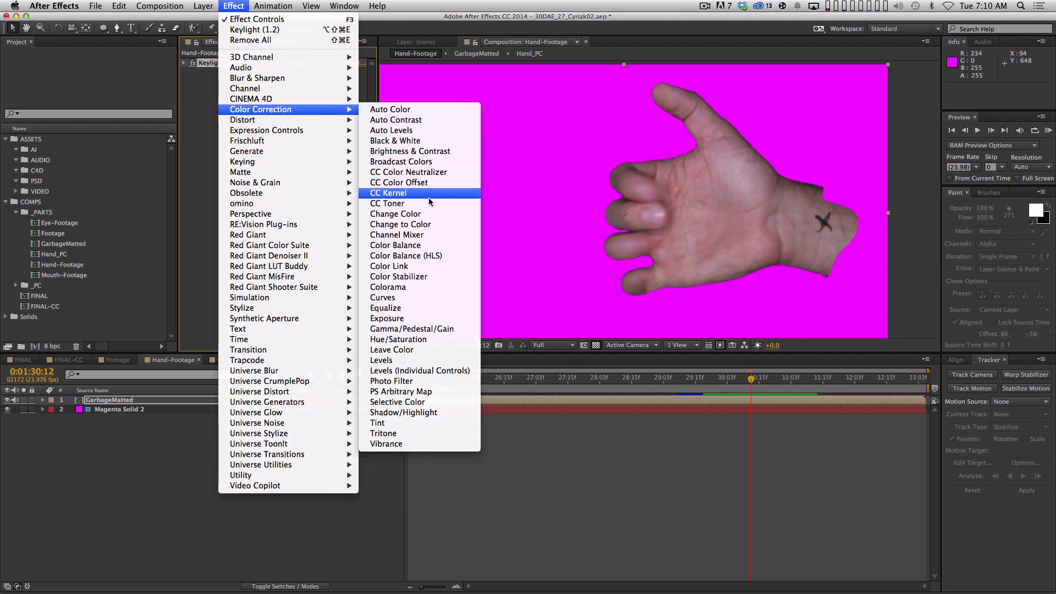
left_click(424, 341)
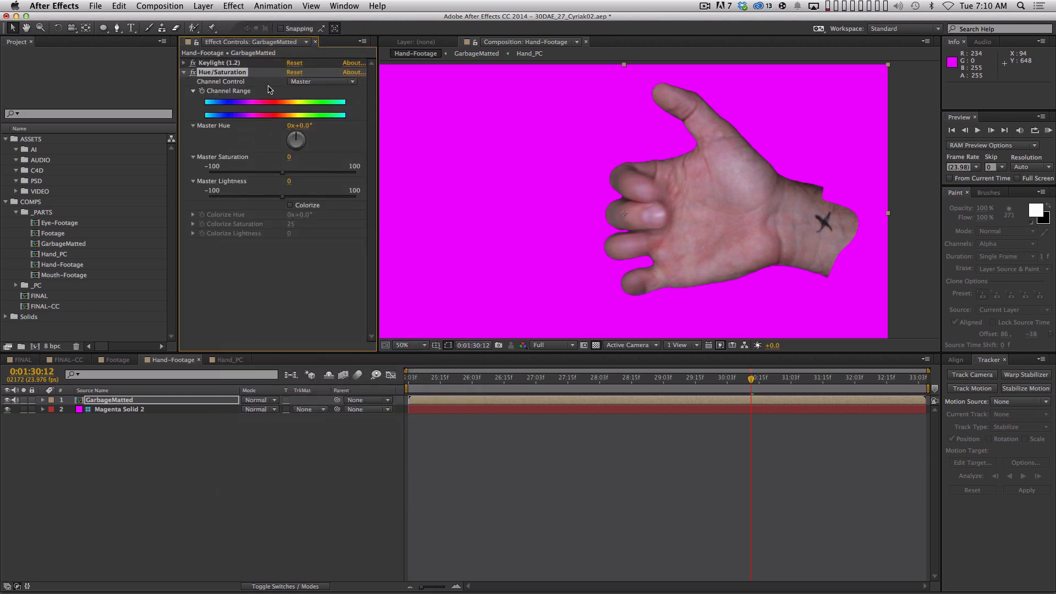
left_click(297, 83)
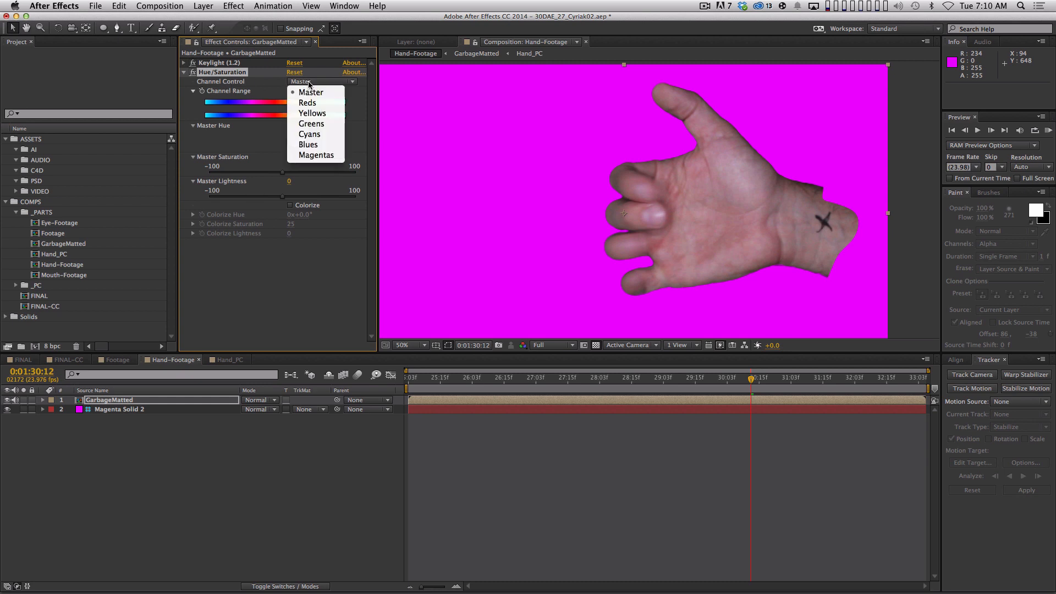
left_click(308, 122)
left_click(243, 172)
- Preview the desaturated, keyed hand from several points in the Hand-Footage timeline, with the viewer at 25% magnification
mouse_move(732, 384)
left_mouse_down()
mouse_move(547, 378)
mouse_move(753, 380)
mouse_move(750, 388)
left_mouse_up()
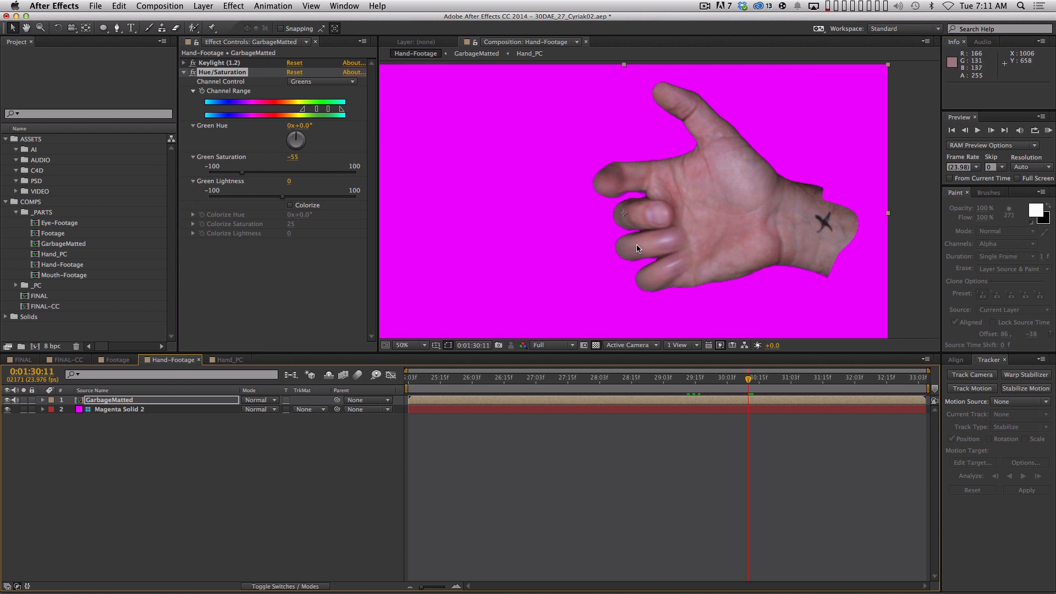
left_click(587, 484)
key("space")
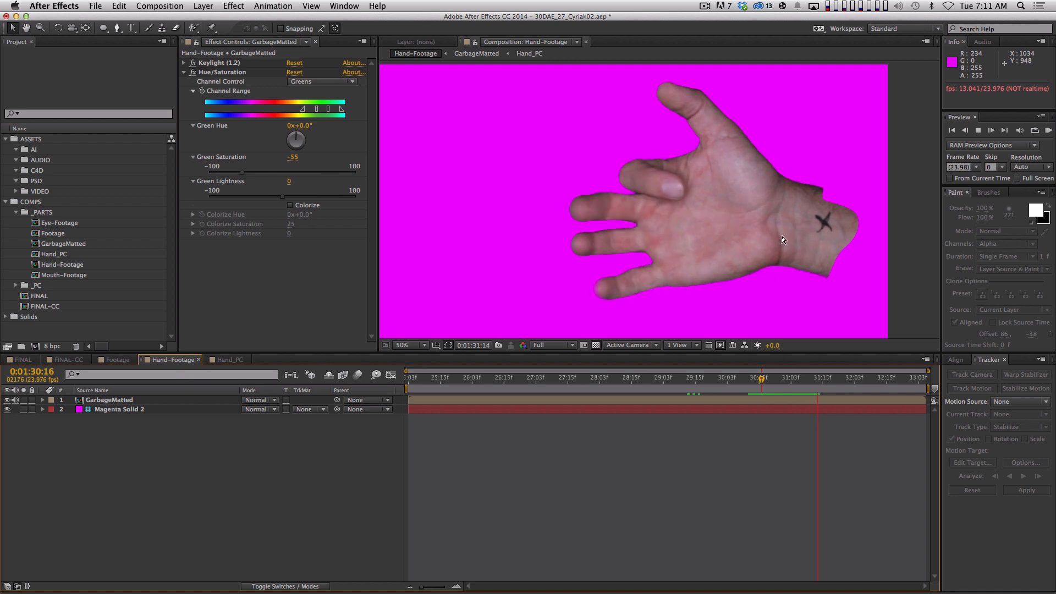
key("space")
left_click_drag(812, 384, 578, 381)
key("comma")
key("comma")
key("space")
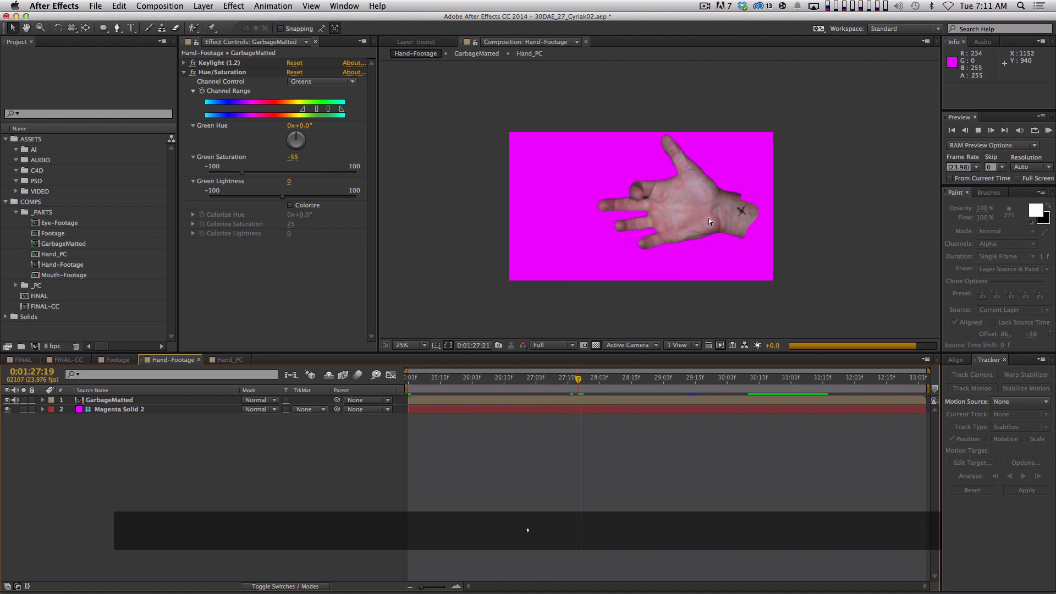
key("space")
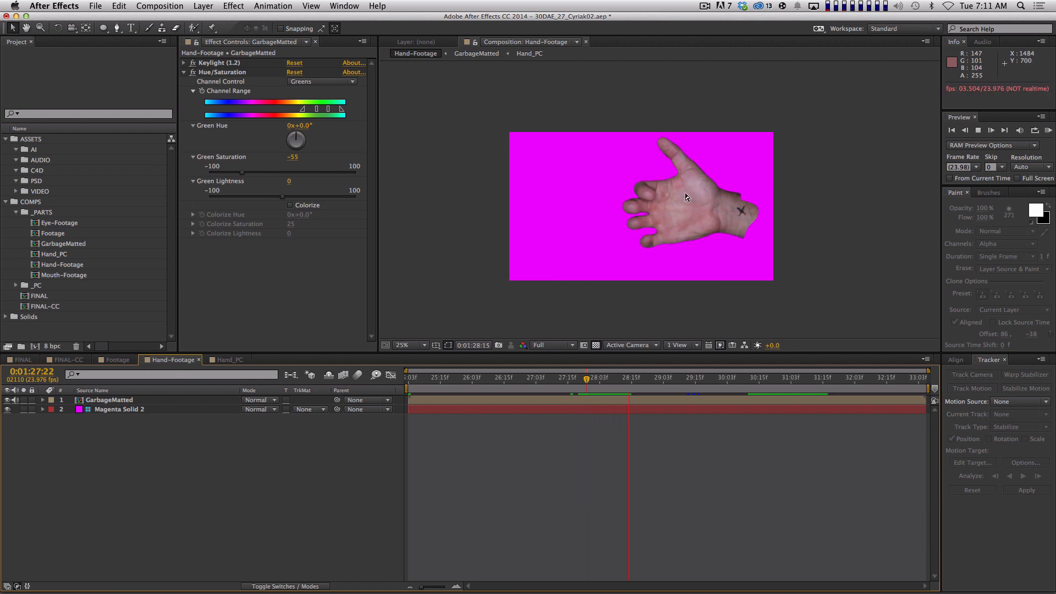
key("space")
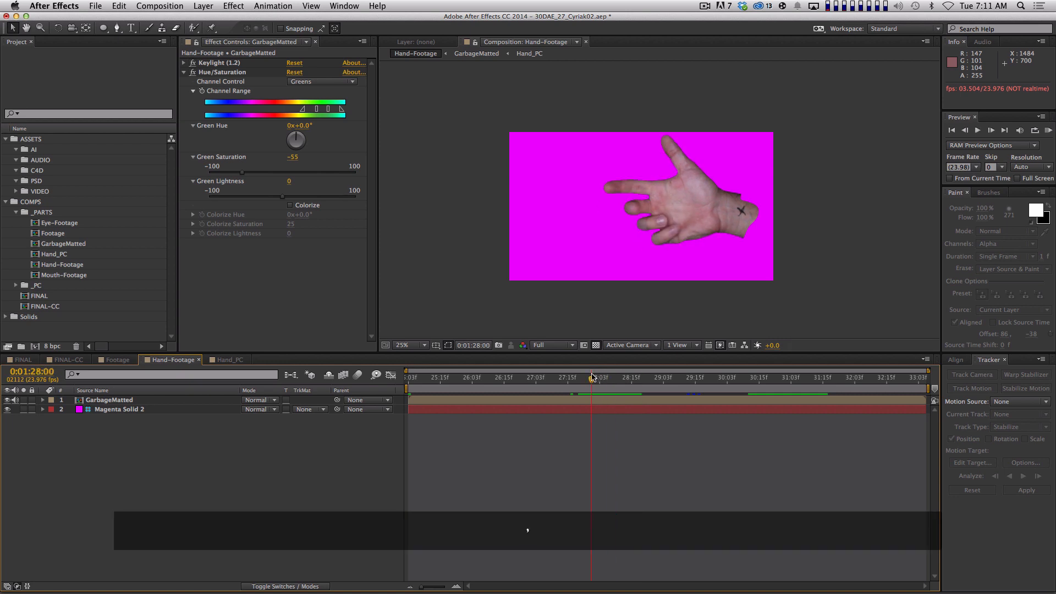
left_click_drag(587, 378, 605, 411)
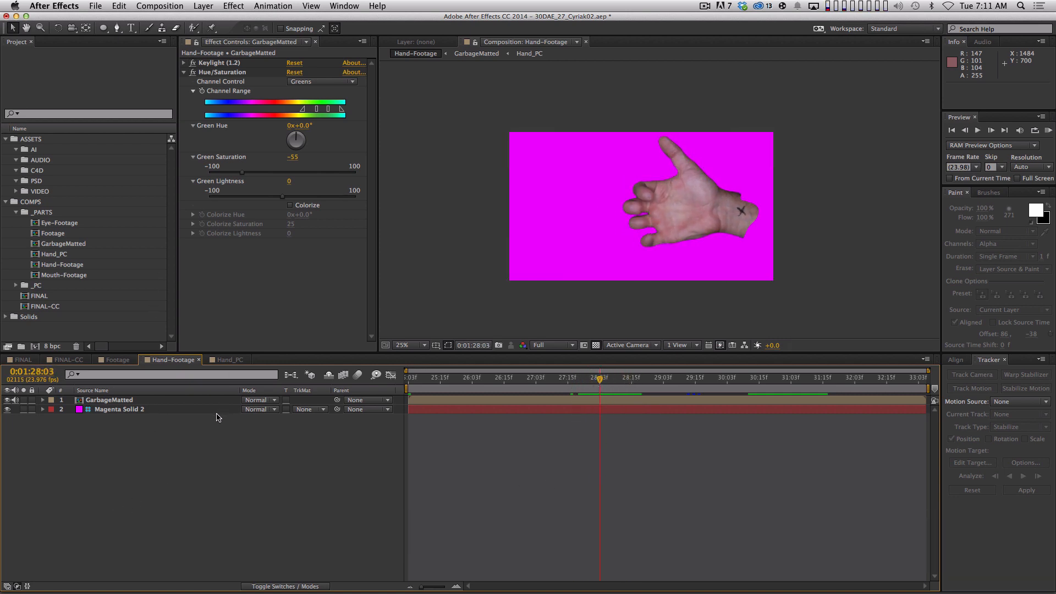
- Create a new composition named Monster using the HDTV 1080 24 preset
key("super+n")
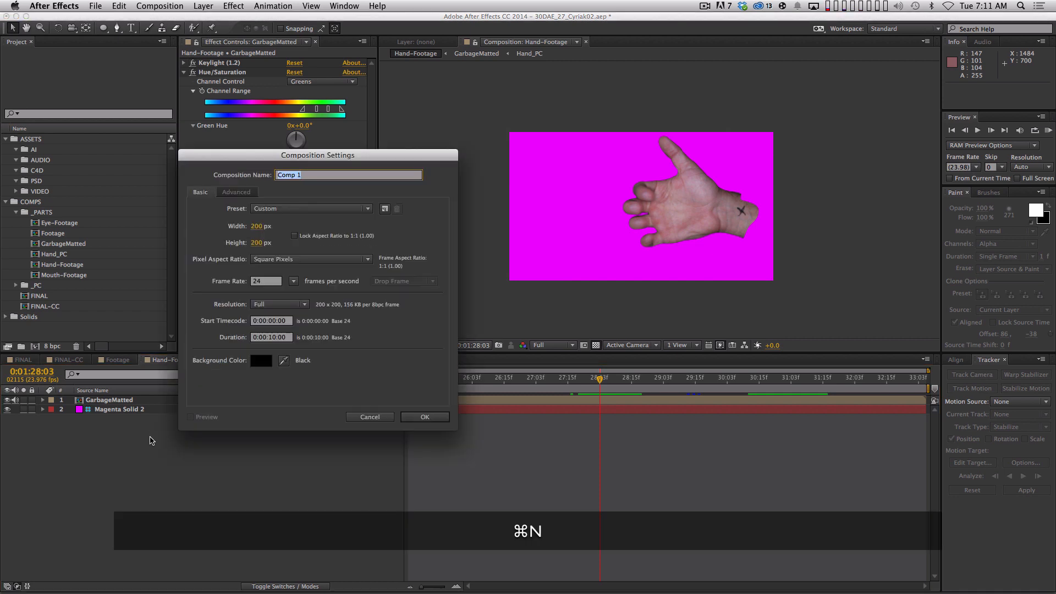
left_click(351, 209)
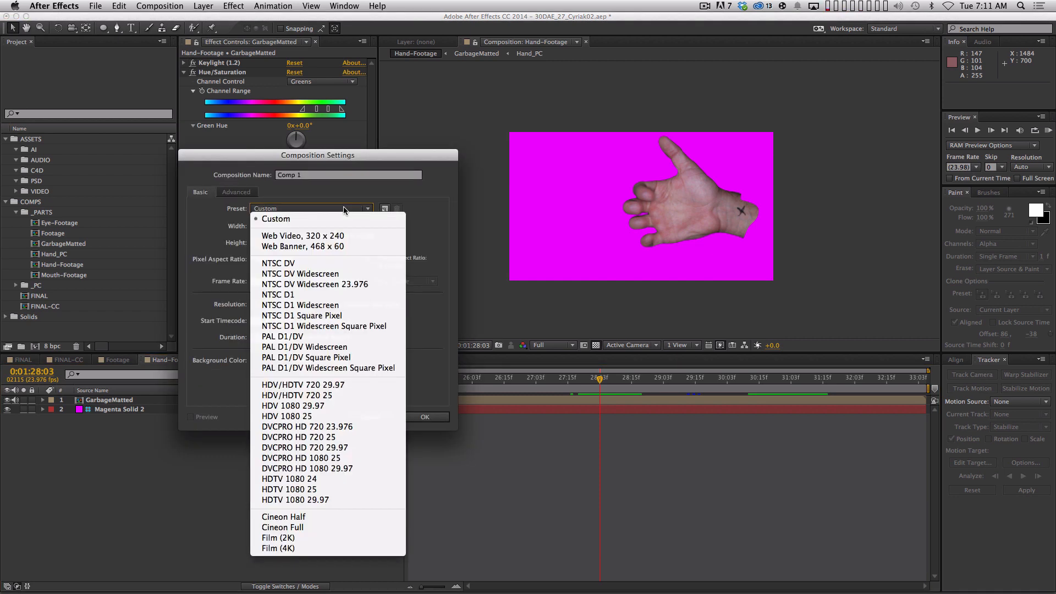
left_click(341, 481)
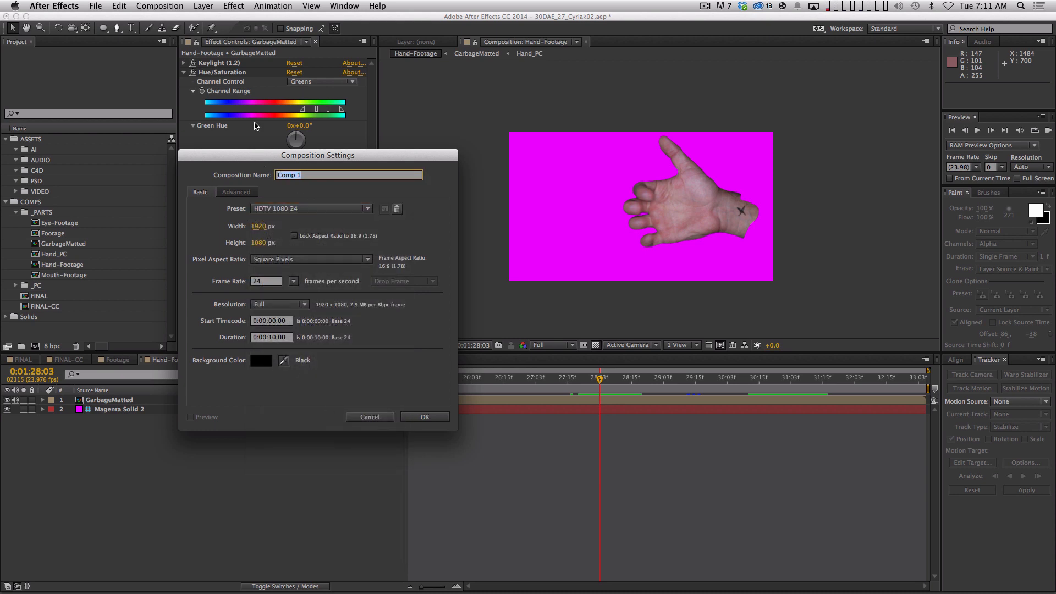
type("Monster")
key("Return")
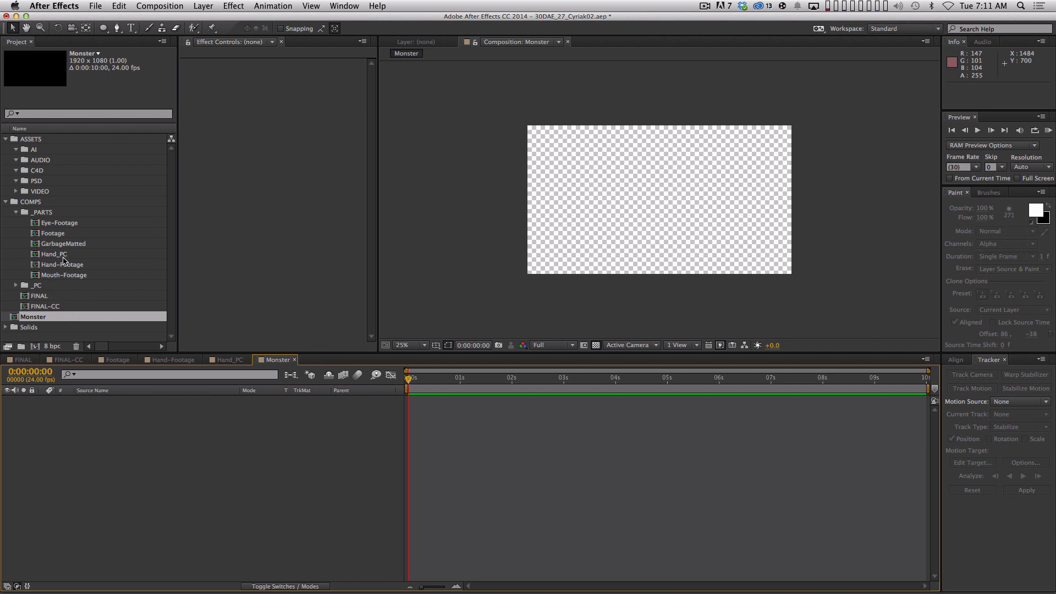
- Add the Hand-Footage composition to Monster as a layer and turn off the viewer's transparency grid
left_click(238, 360)
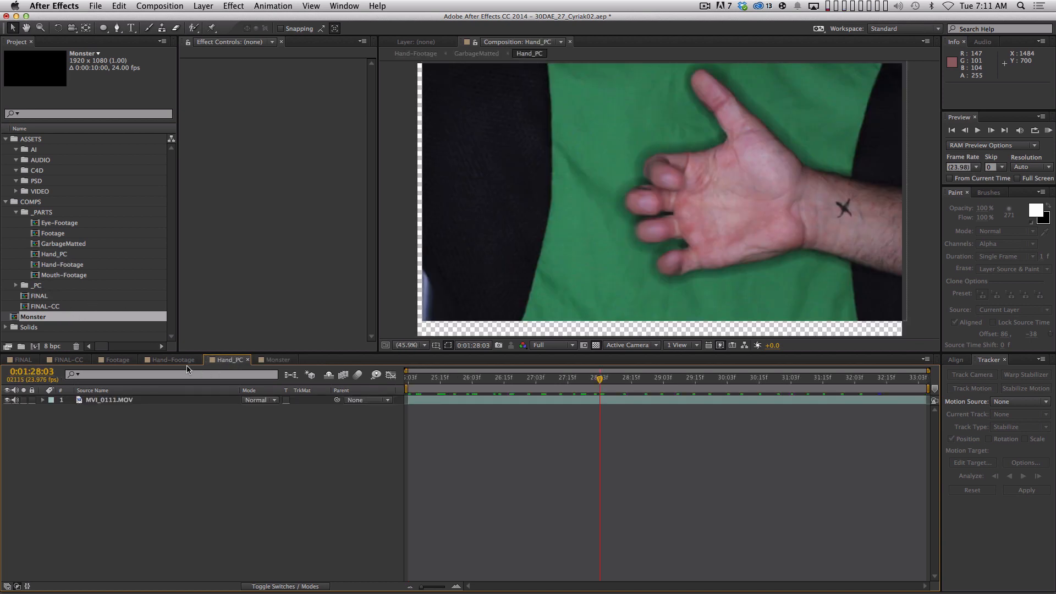
left_click(185, 360)
left_click_drag(69, 267, 33, 317)
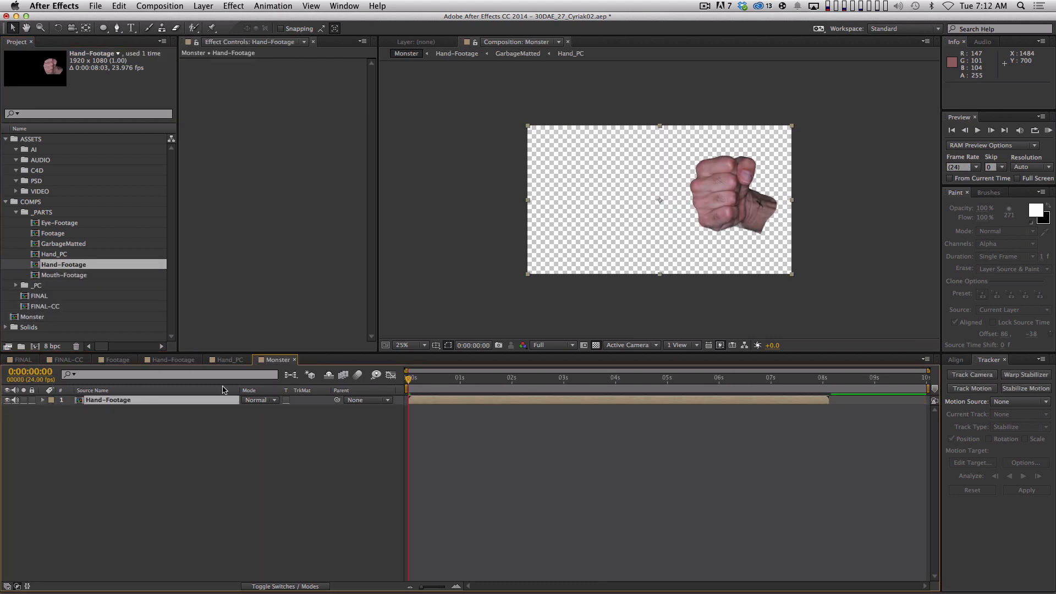
left_click(596, 345)
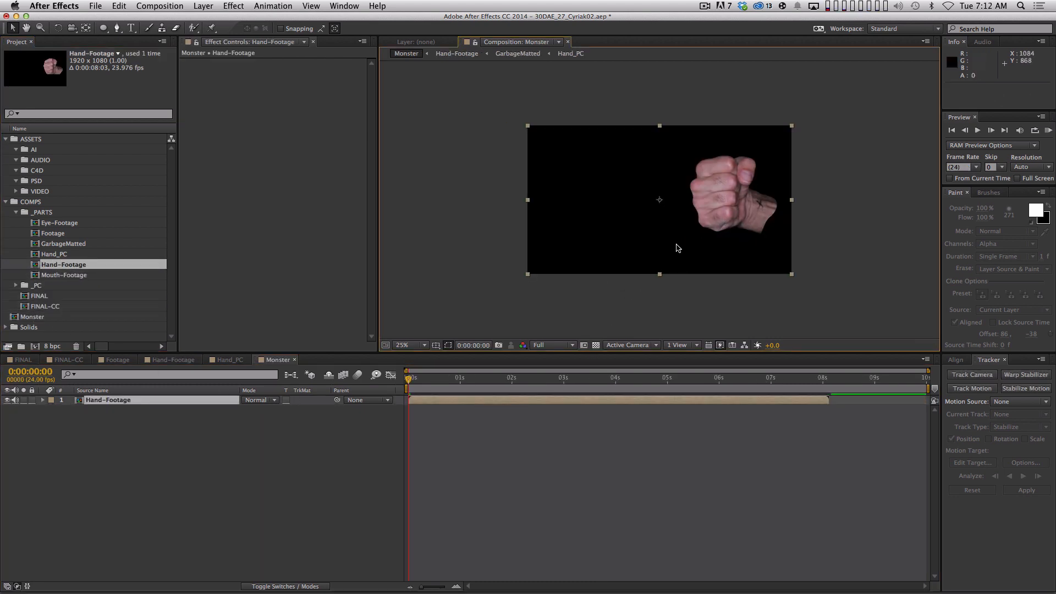
- Move the Hand-Footage layer horizontally in Monster to about position 164, 540
key("period")
left_click_drag(804, 187, 585, 153)
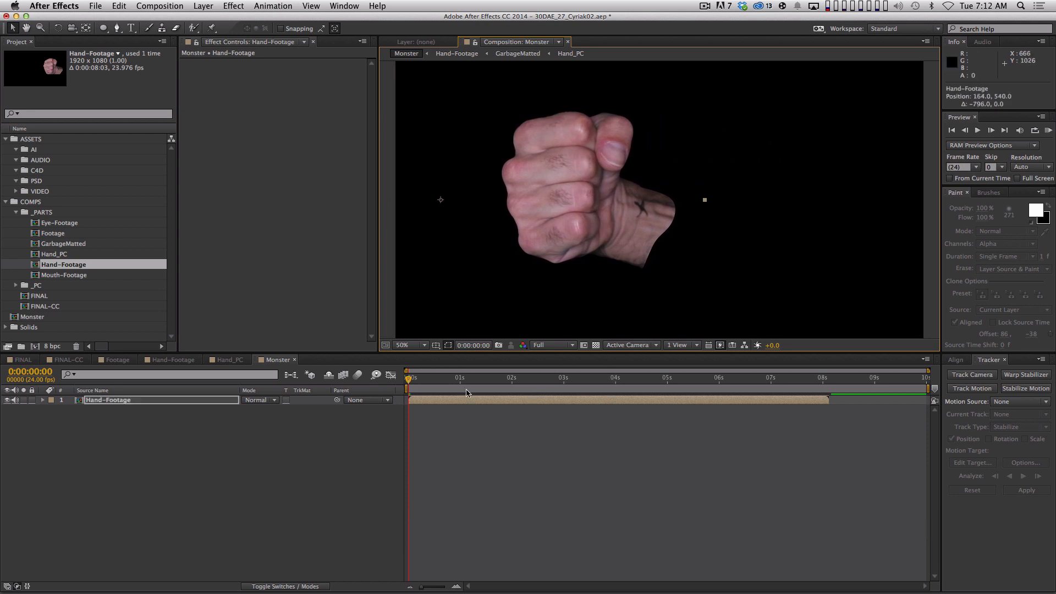
left_click_drag(427, 379, 397, 376)
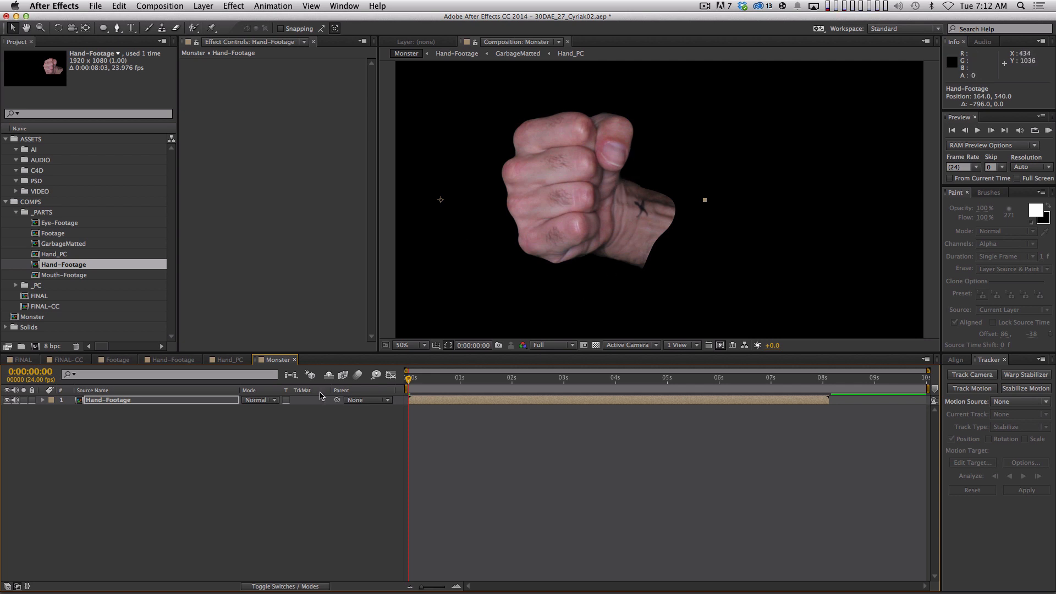
- Draw a closed Pen mask around the wrist on the Hand-Footage layer and set its mode to Subtract
key("g")
left_click(588, 259)
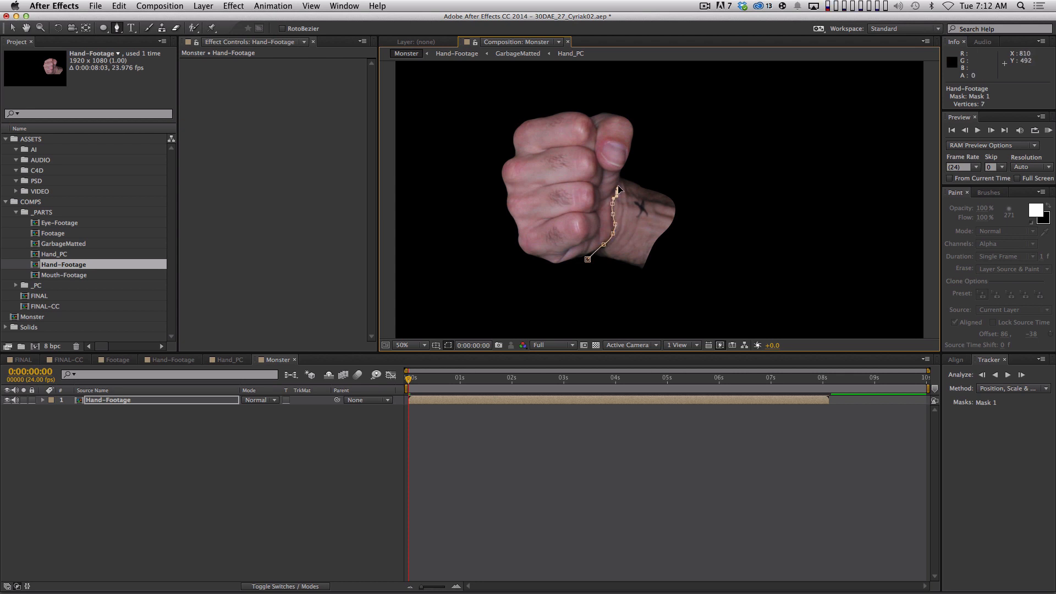
left_click(586, 260)
key("m")
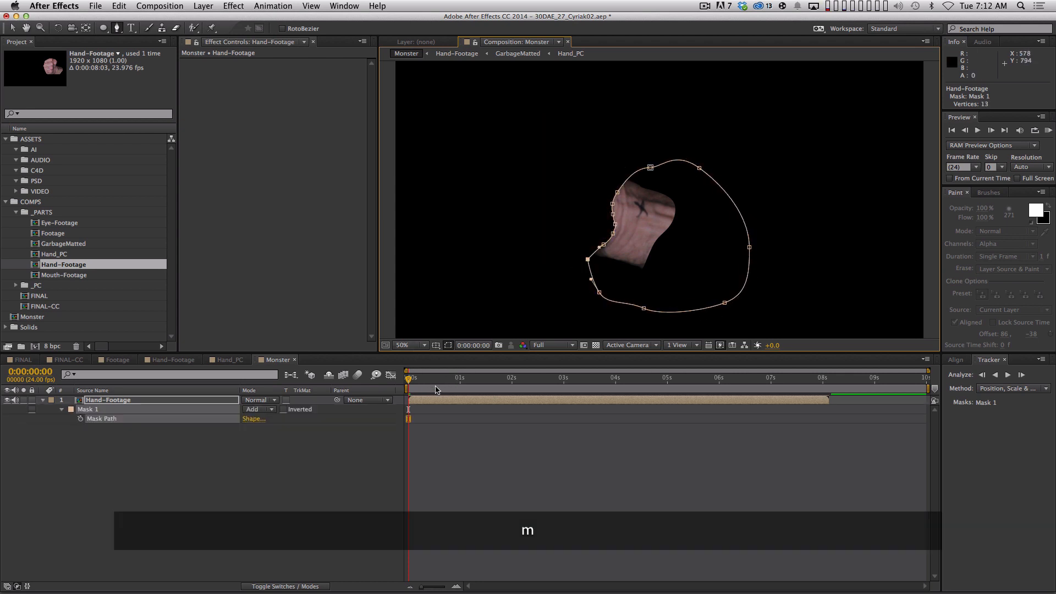
left_click(270, 409)
left_click(259, 440)
- Feather the wrist mask on Hand-Footage by 10 pixels
type("f")
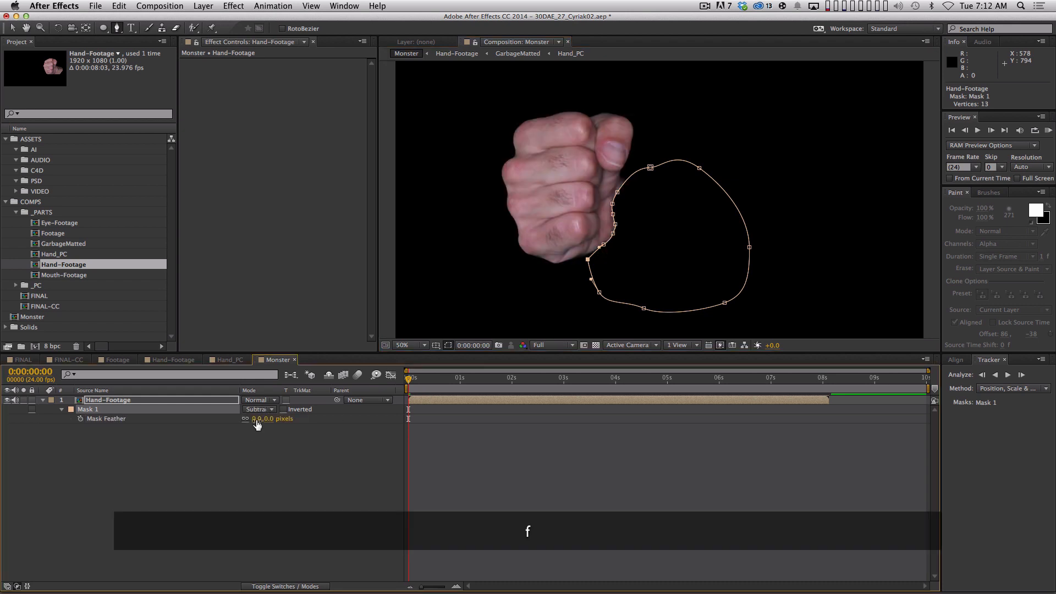
type("10")
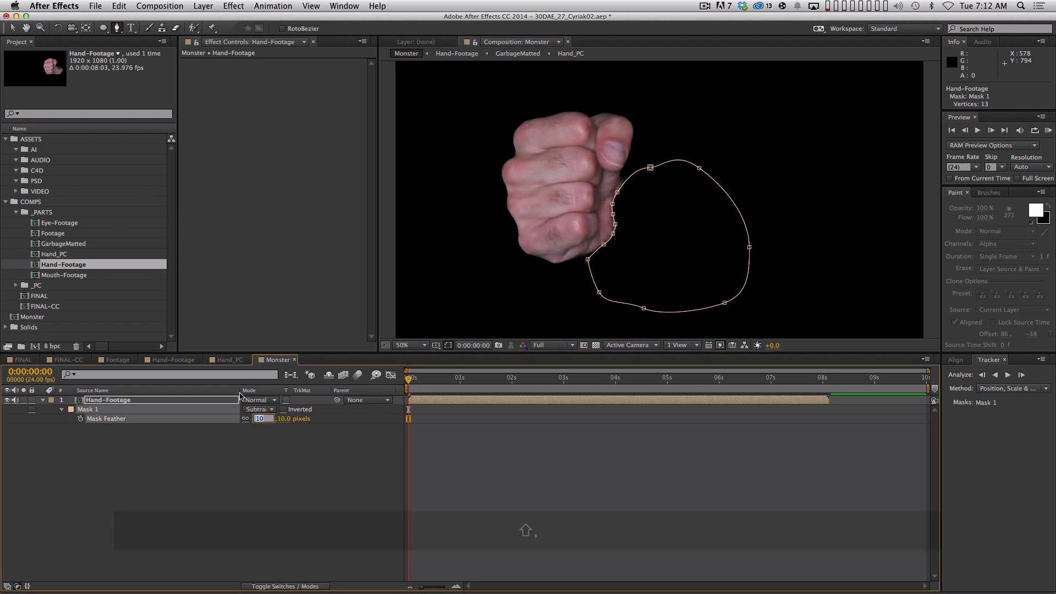
left_click(348, 552)
left_click_drag(202, 531, 123, 407)
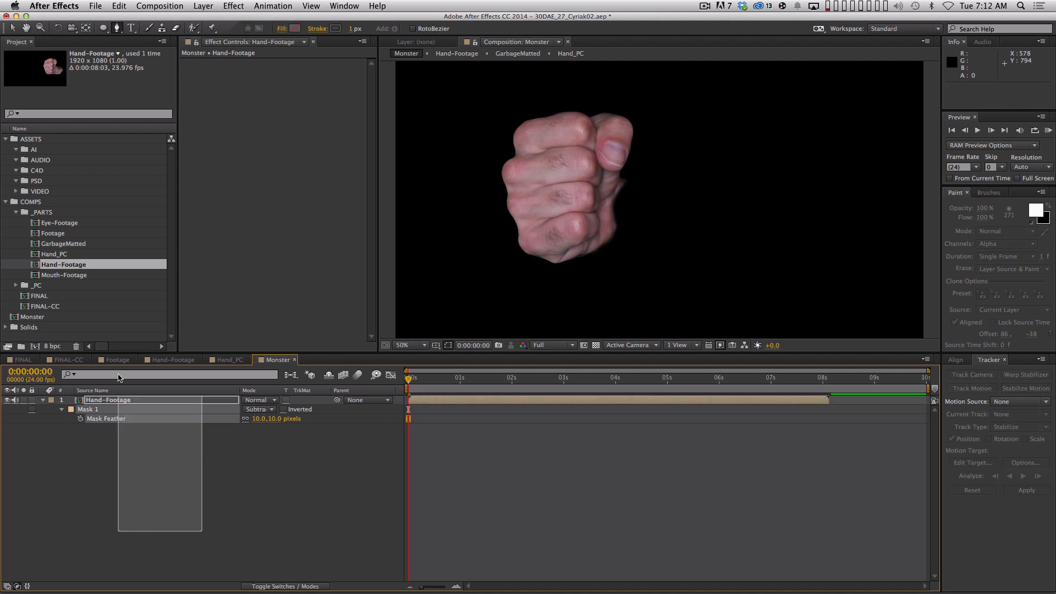
- Set a Mask Path keyframe at the first frame and preview the masked hand at Half resolution
key("alt+m")
key("KP_0")
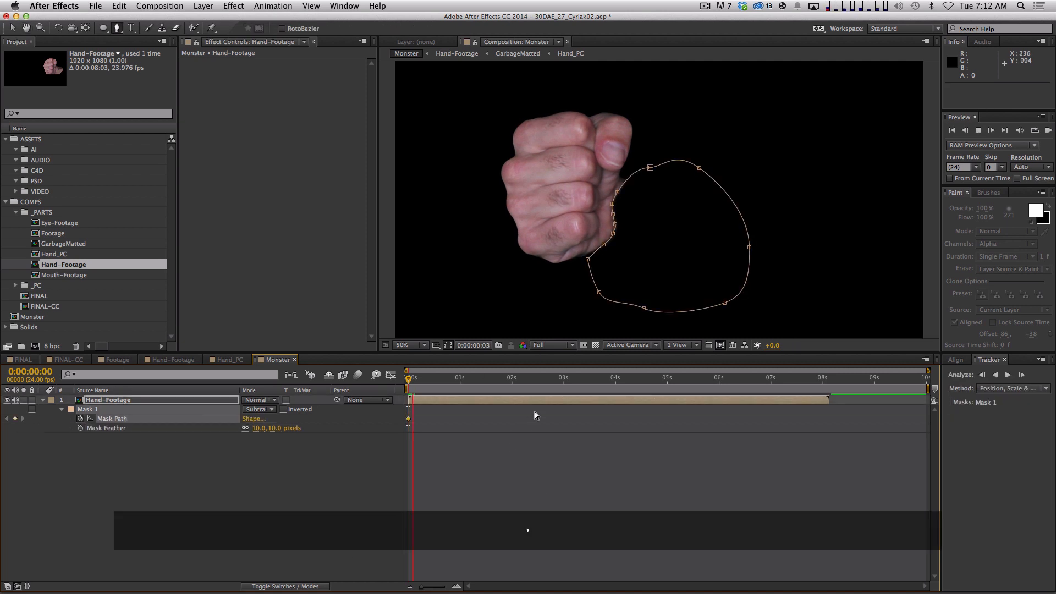
left_click(551, 345)
left_click(550, 383)
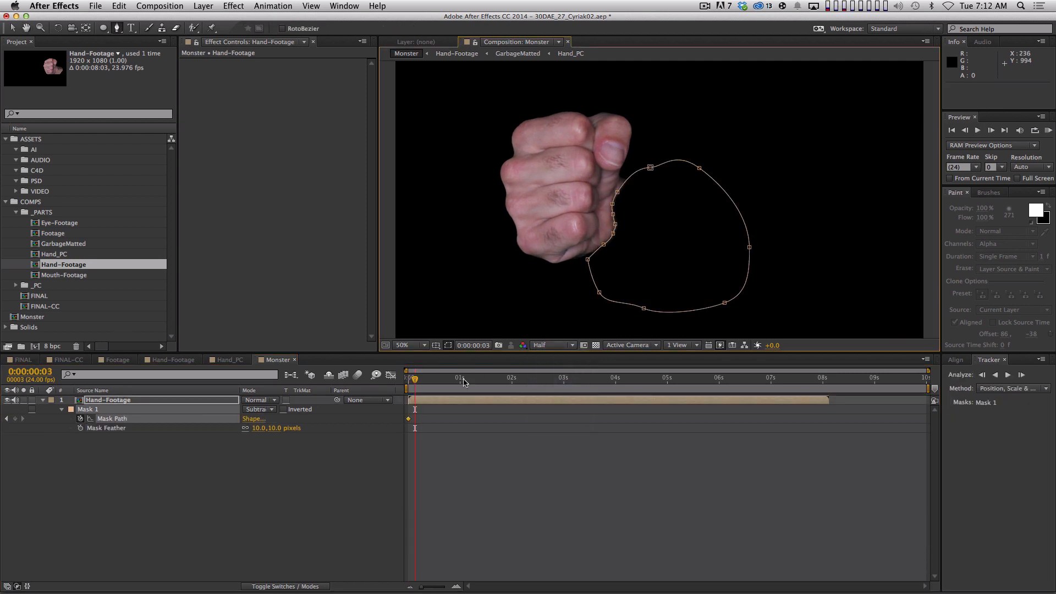
key("KP_0")
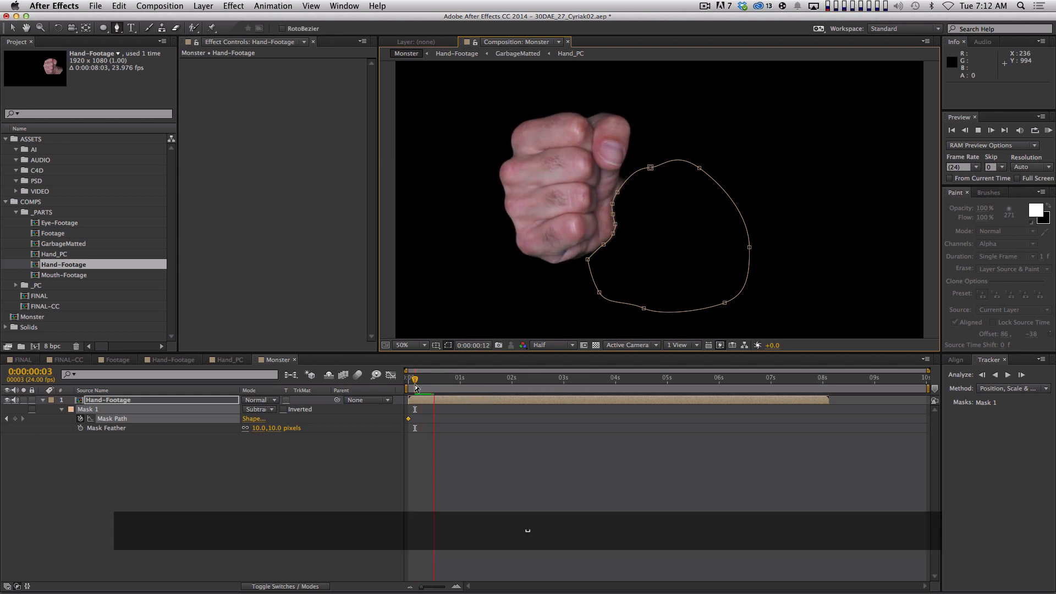
- At 0:00:01:00, reshape the mask's inner edge so that it follows the turned wrist
left_click_drag(439, 381, 475, 376)
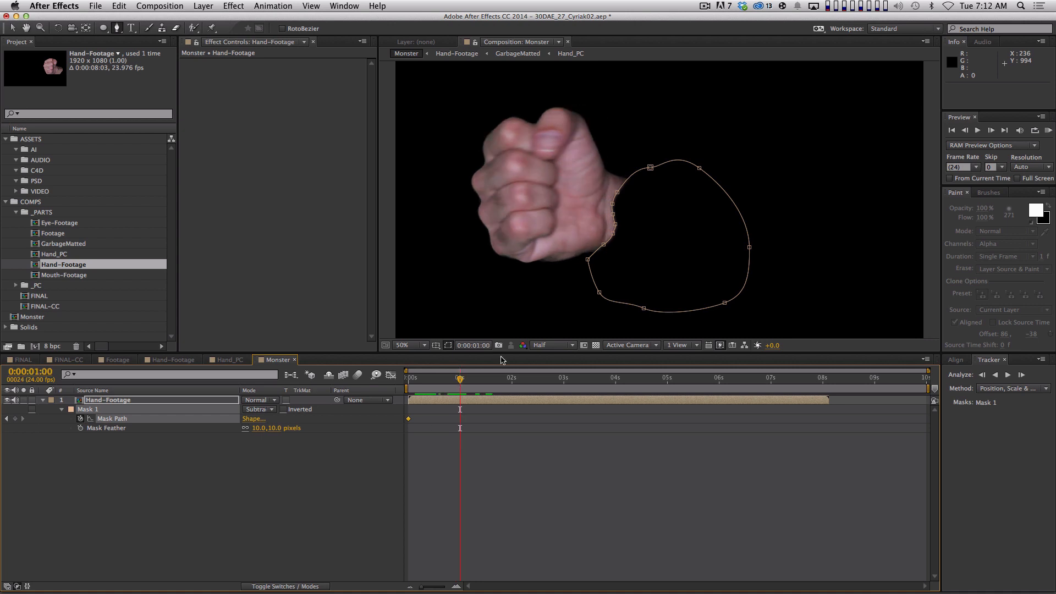
key("v")
left_click_drag(632, 160, 598, 249)
left_click(614, 191)
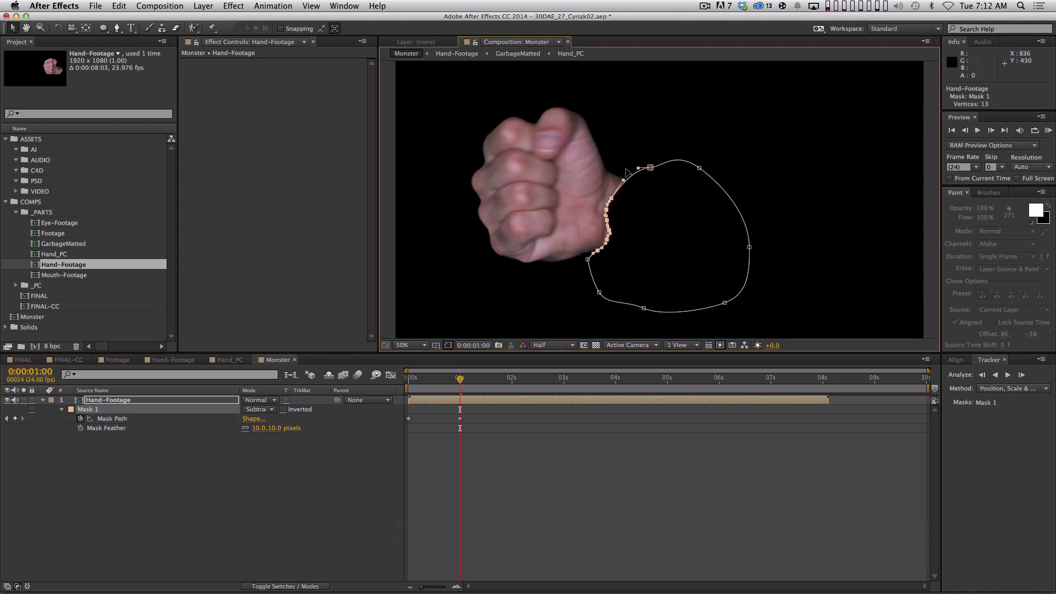
mouse_move(612, 201)
left_mouse_down()
mouse_move(610, 170)
mouse_move(603, 206)
left_mouse_up()
- Paste a copied Mask Path keyframe between the first frame and one second, and undo the extra mask point adjustment
left_click_drag(460, 379, 439, 378)
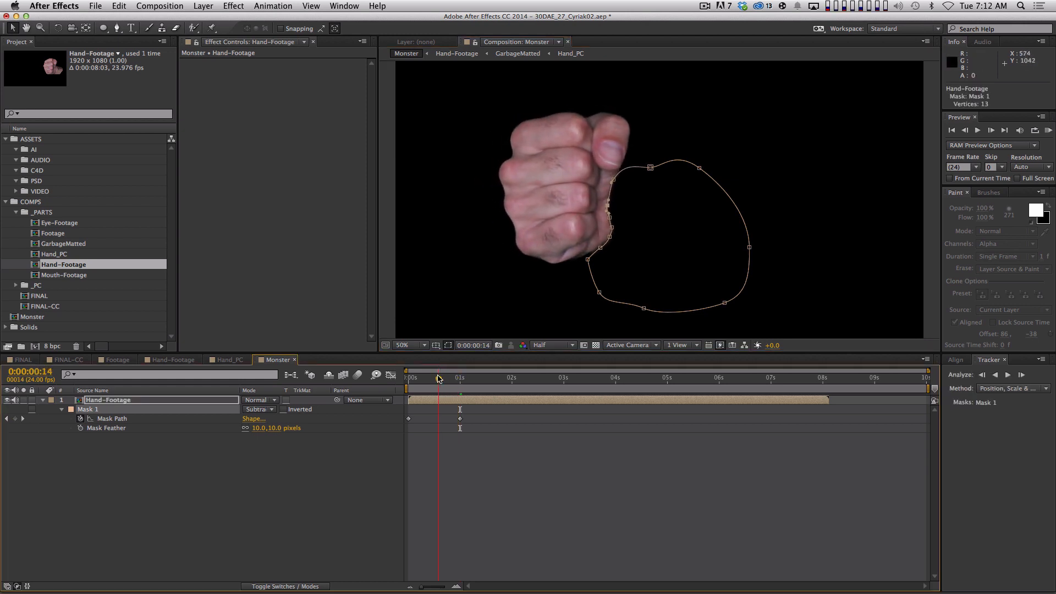
left_click(428, 423)
key("super+c")
key("super+v")
mouse_move(624, 176)
left_mouse_down()
mouse_move(627, 203)
mouse_move(621, 176)
left_mouse_up()
key("super+z")
- Adjust the mask's inner edge to the wrist at 0:00:03:04 and at 0:00:06:18
left_click_drag(444, 380, 572, 382)
left_click_drag(610, 172, 602, 161)
left_click_drag(604, 207, 594, 255)
left_click(607, 220)
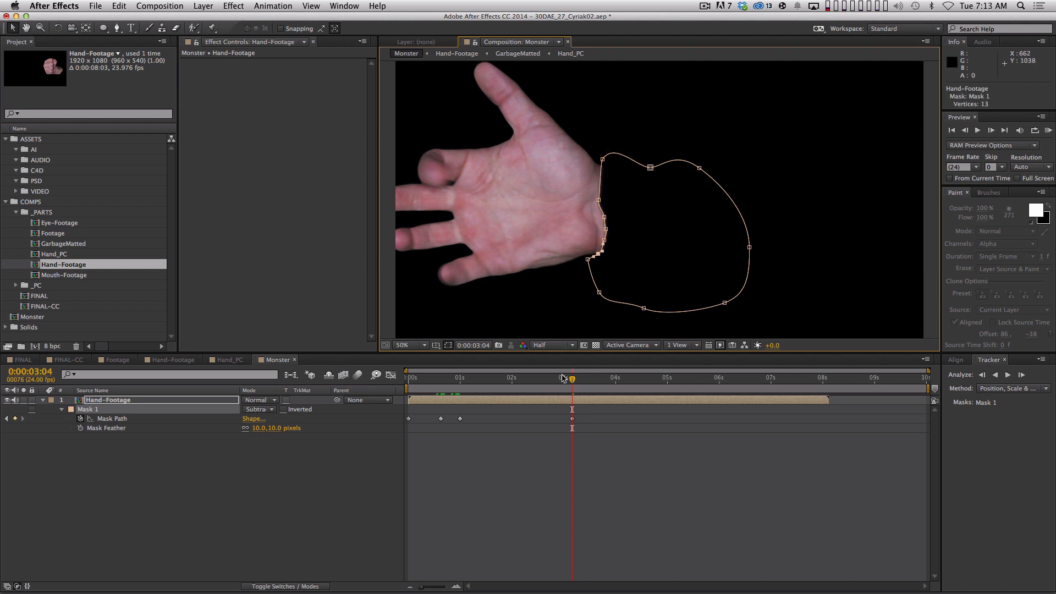
left_click_drag(569, 387, 758, 400)
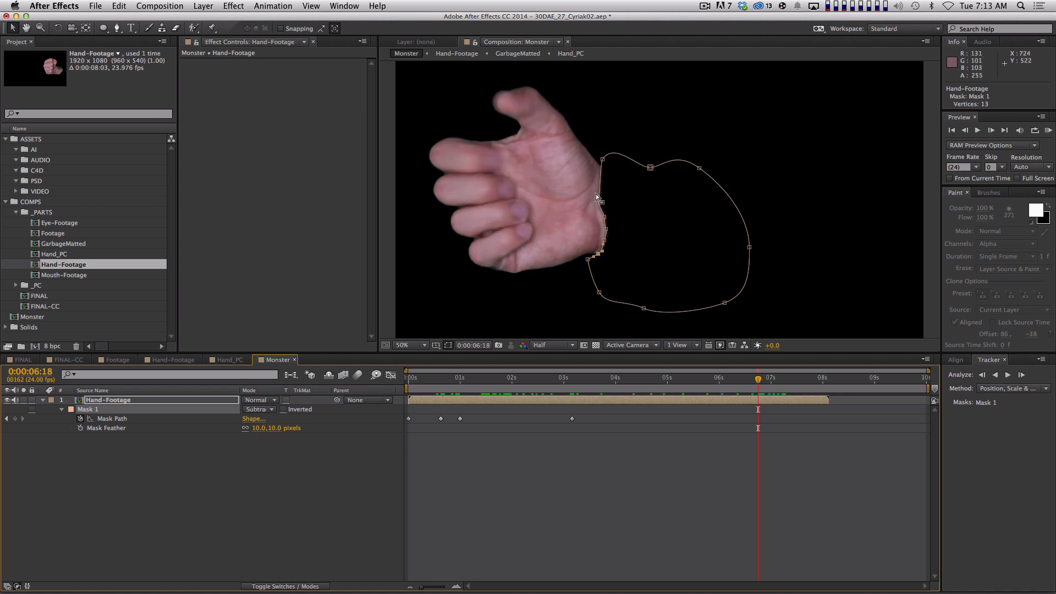
left_click_drag(602, 163, 605, 165)
- Paste the first Mask Path keyframe at 0:00:07:20 and fit the mask edge to the closed fist's wrist
left_click_drag(760, 379, 815, 381)
left_click(409, 420)
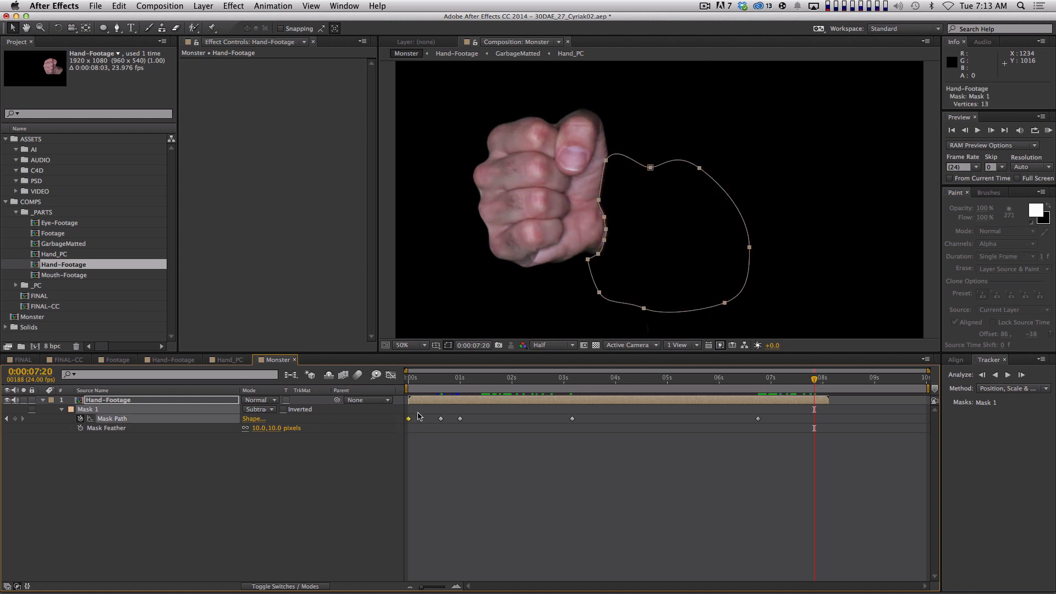
key("super+c")
key("super+v")
left_click_drag(614, 215, 611, 208)
left_click(732, 453)
- Scale the Hand-Footage layer to 78.5% and shift it so the open hand sits left of the frame's center
left_click_drag(803, 384, 469, 412)
left_click_drag(581, 387, 602, 383)
left_click(209, 404)
key("s")
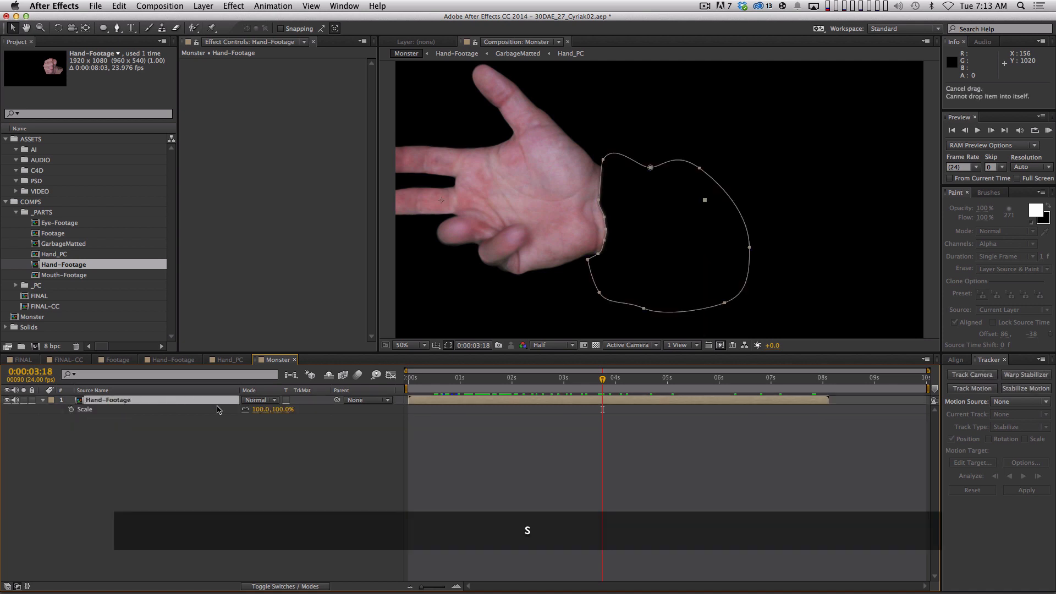
left_click_drag(261, 412, 249, 412)
left_click_drag(525, 215, 595, 214)
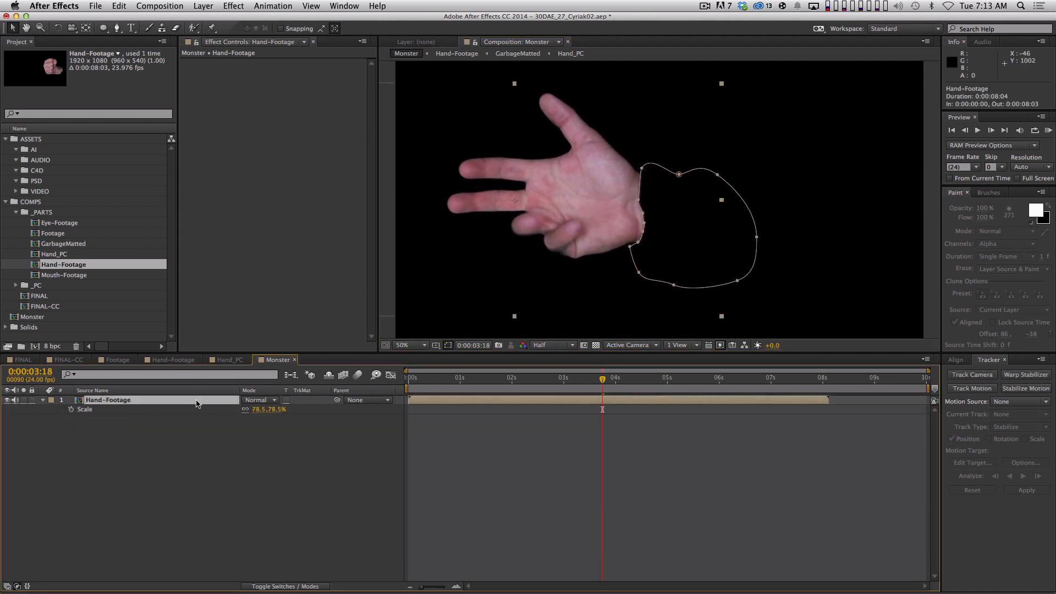
- Duplicate the Hand-Footage layer, flip it with a horizontal scale of -78.5%, and move it to meet the original at the wrist
key("super+d")
key("s")
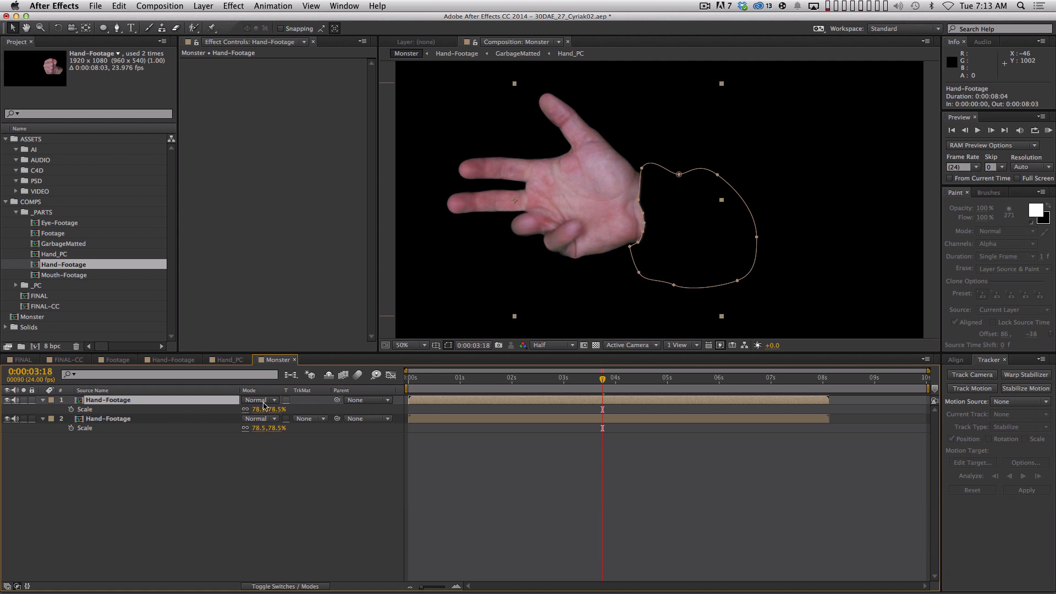
key("Left")
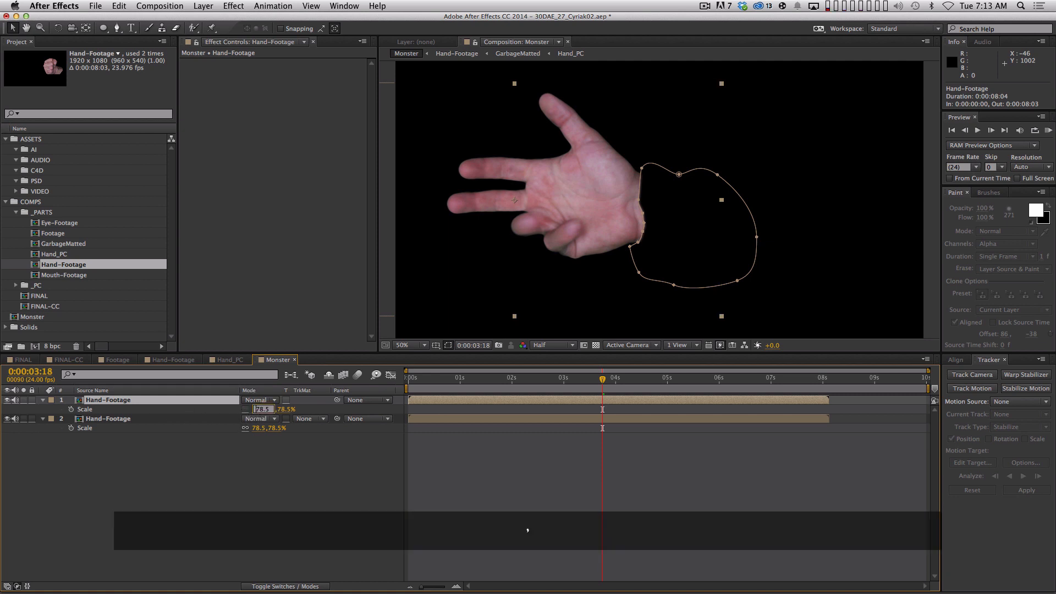
key("Return")
left_click_drag(436, 189, 685, 190)
left_click(648, 540)
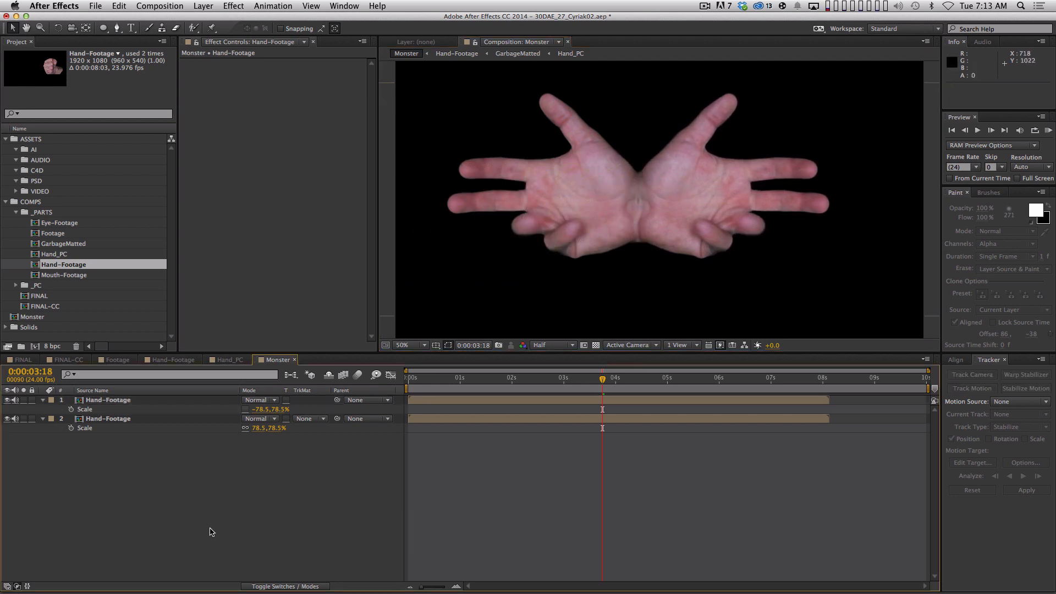
- Rename the flipped duplicate layer R-HAND and the original layer L-HAND
left_click(108, 400)
left_click(7, 400)
left_click(7, 400)
key("Return")
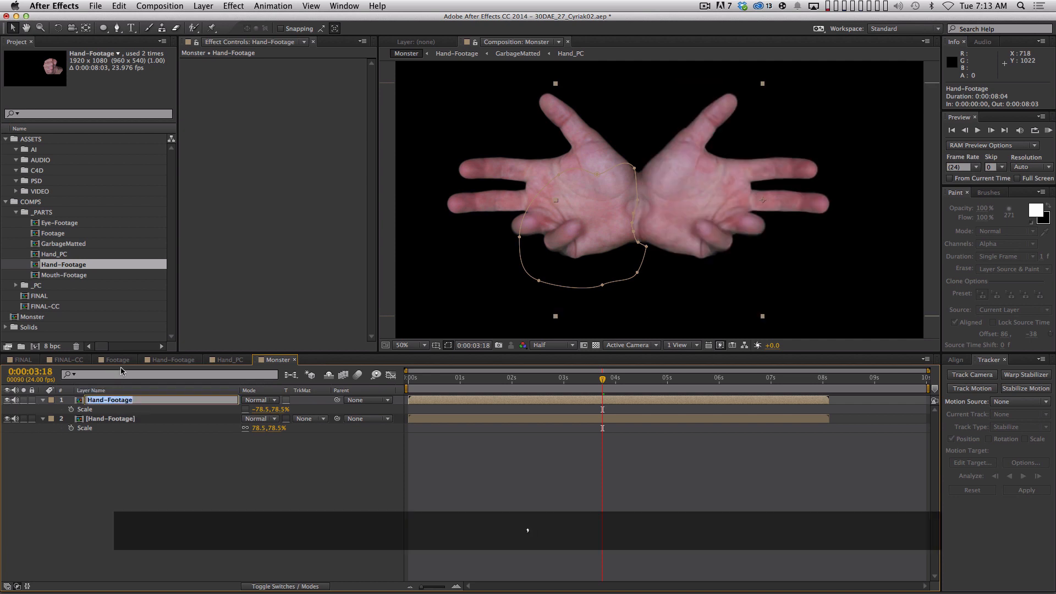
type("R-HAN")
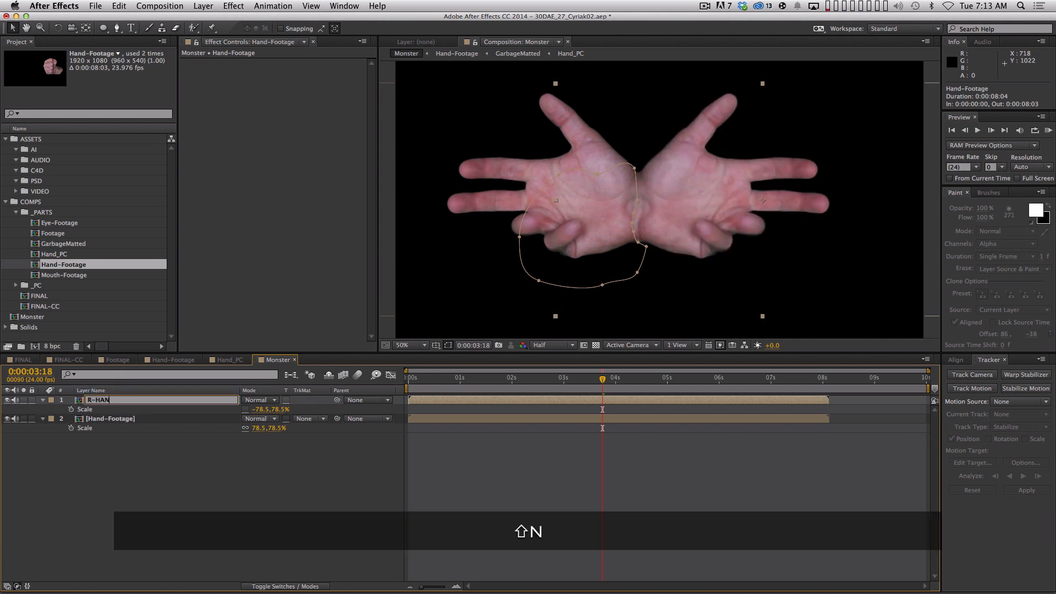
type("D")
key("Return")
left_click(132, 420)
key("Return")
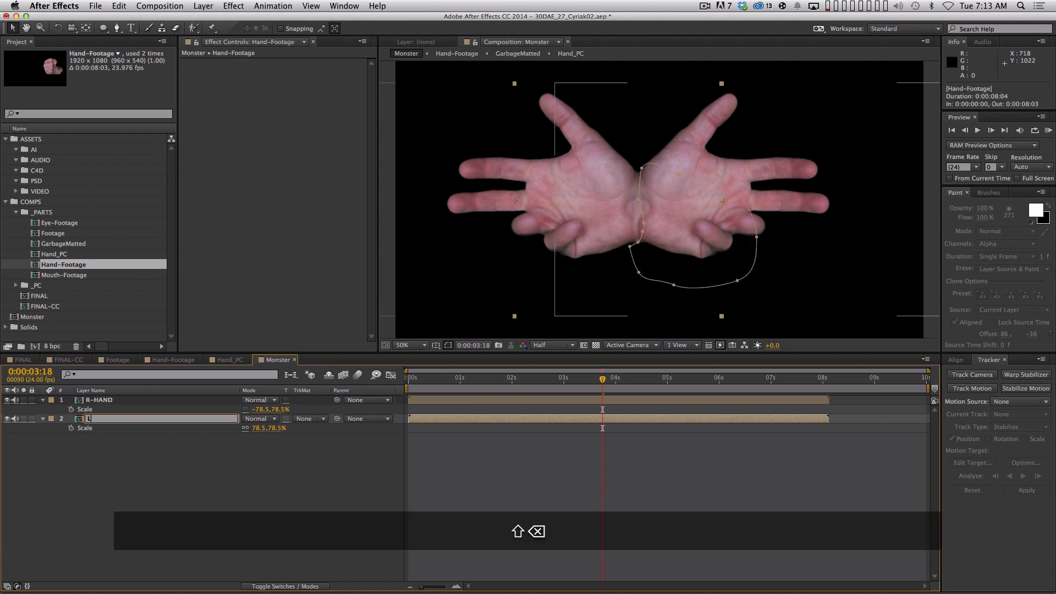
key("Return")
- Preview the mirrored hands' animation in Monster and examine the wrist seam up close at 0:00:06:14
key("space")
left_click_drag(485, 378, 598, 379)
left_click(606, 476)
key("space")
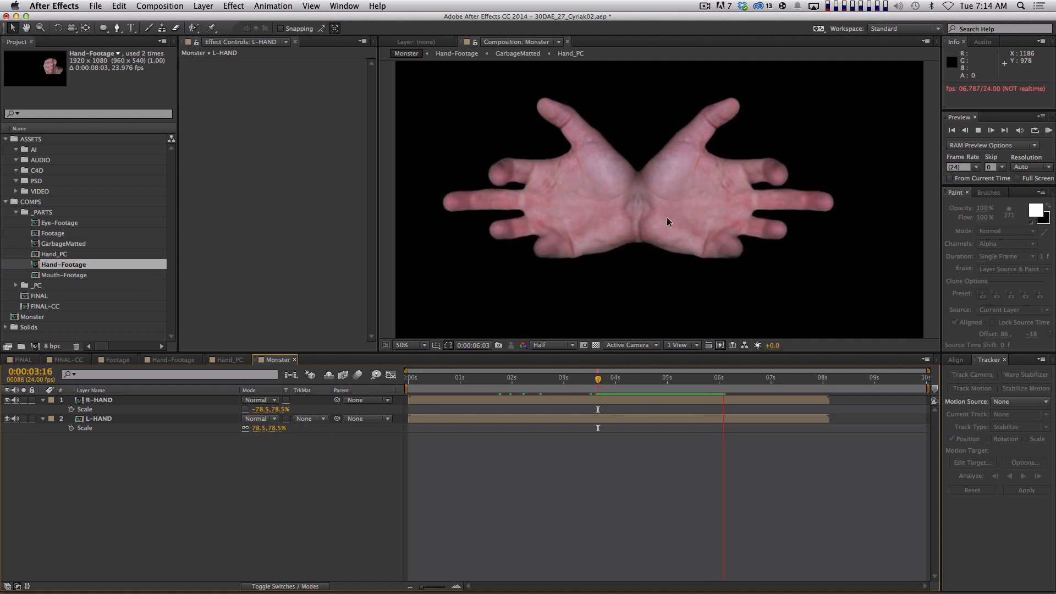
key("space")
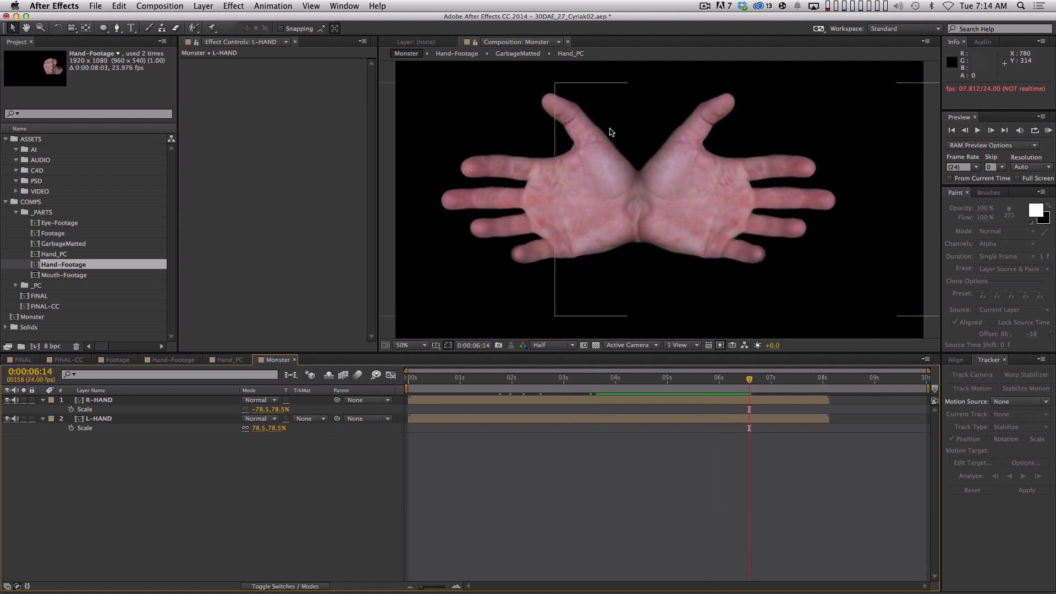
key("period")
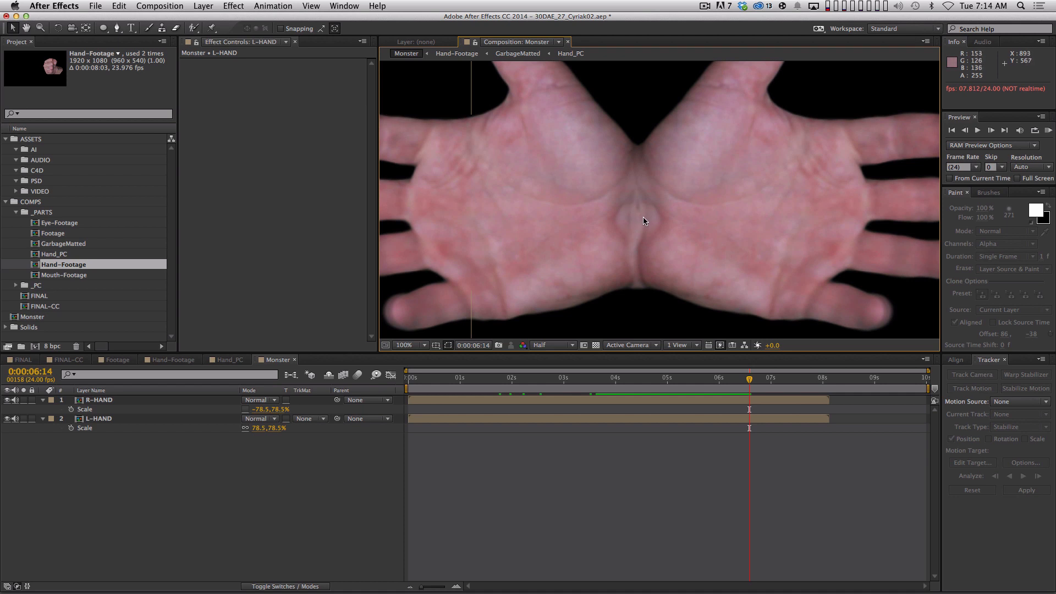
scroll(645, 220, "down", 2)
key("space")
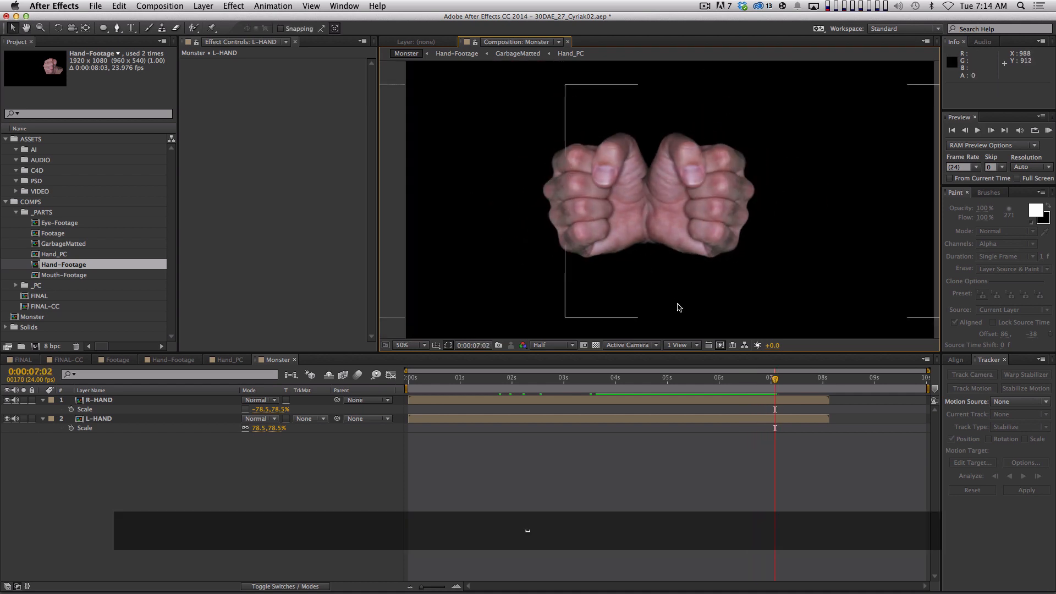
left_click_drag(778, 379, 394, 379)
- Shift the R-HAND layer closer to L-HAND at the first frame so the two fists overlap more
left_click(160, 401)
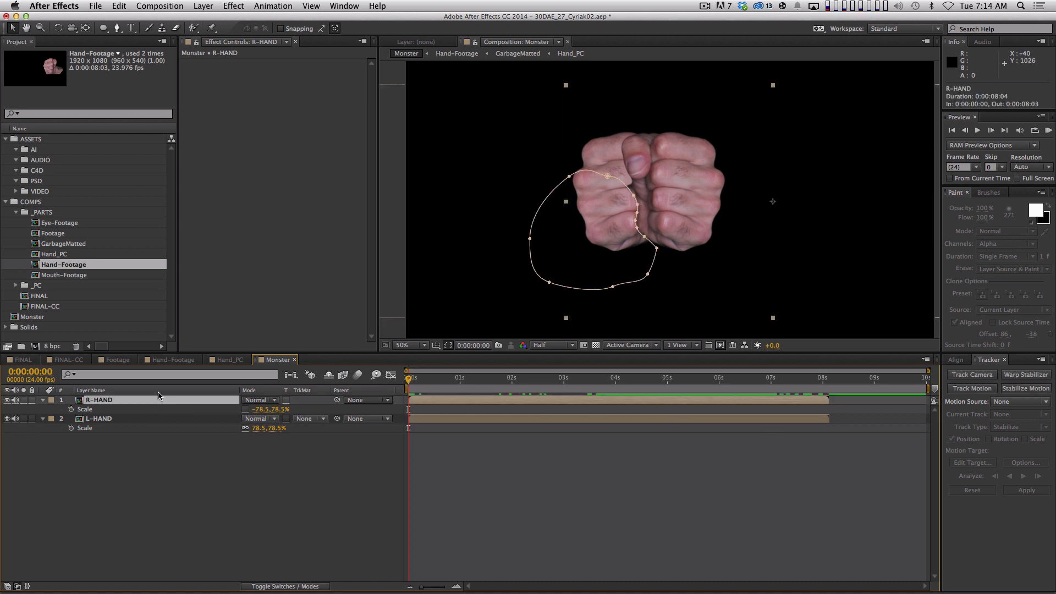
left_click_drag(637, 215, 611, 216)
left_click(528, 488)
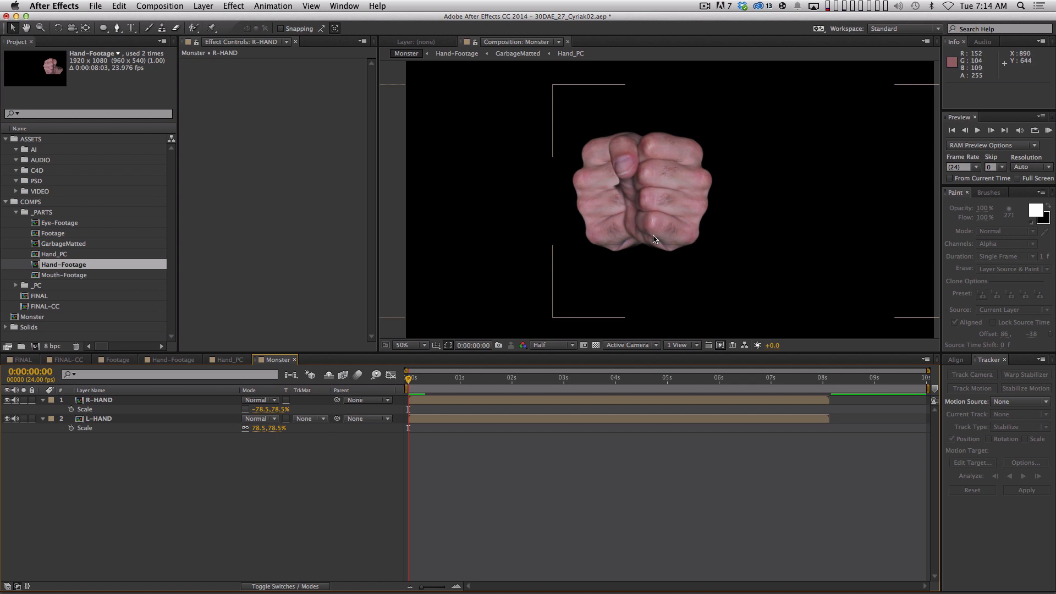
- Lock Mask 1 on the L-HAND layer and hide locked masks
left_click(155, 401)
left_click(122, 420)
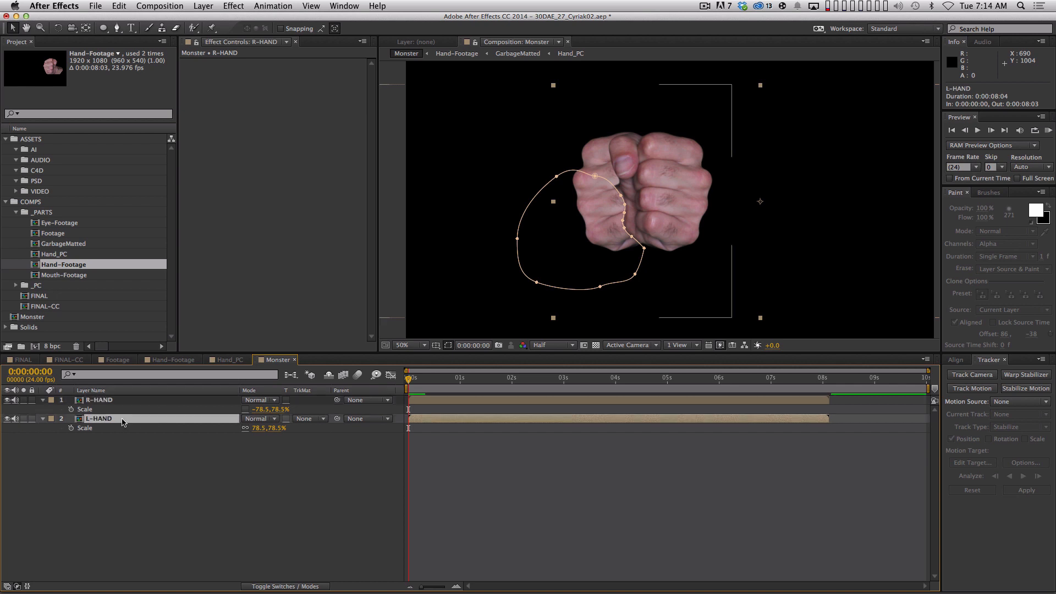
key("m")
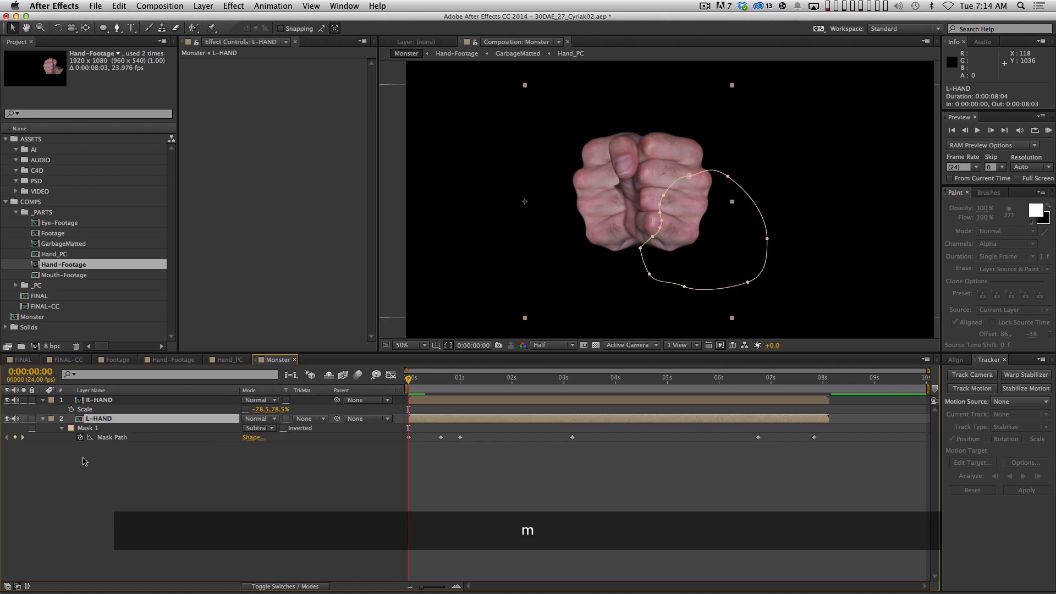
left_click(31, 429)
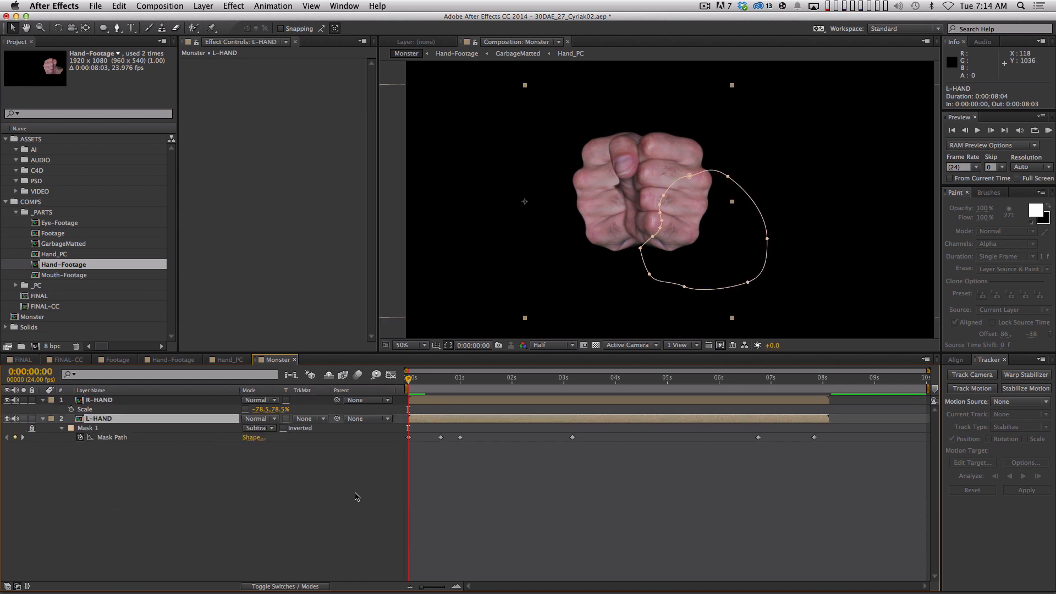
left_click(211, 5)
mouse_move(232, 86)
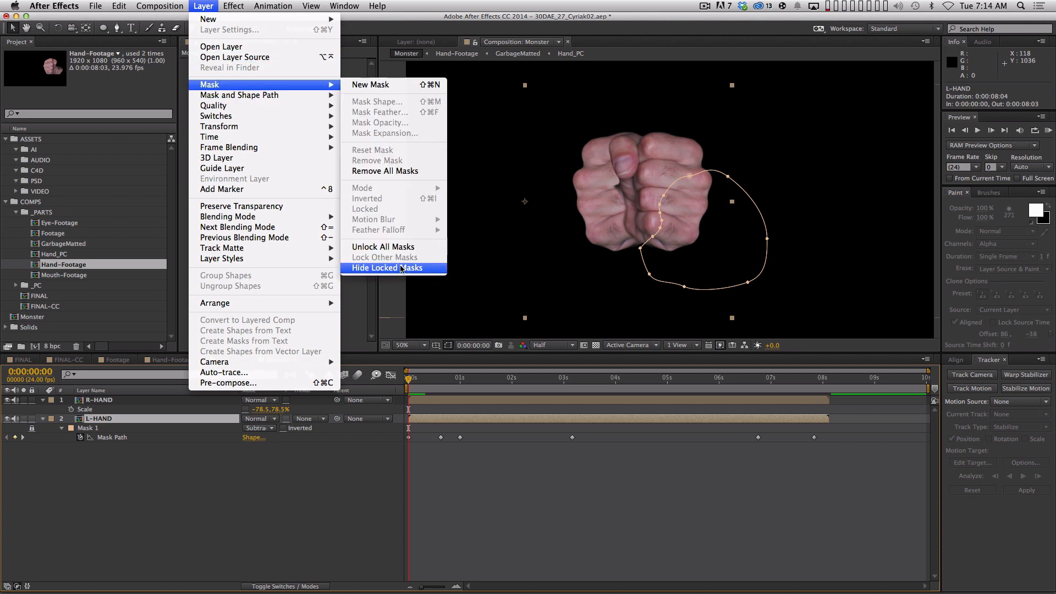
left_click(407, 272)
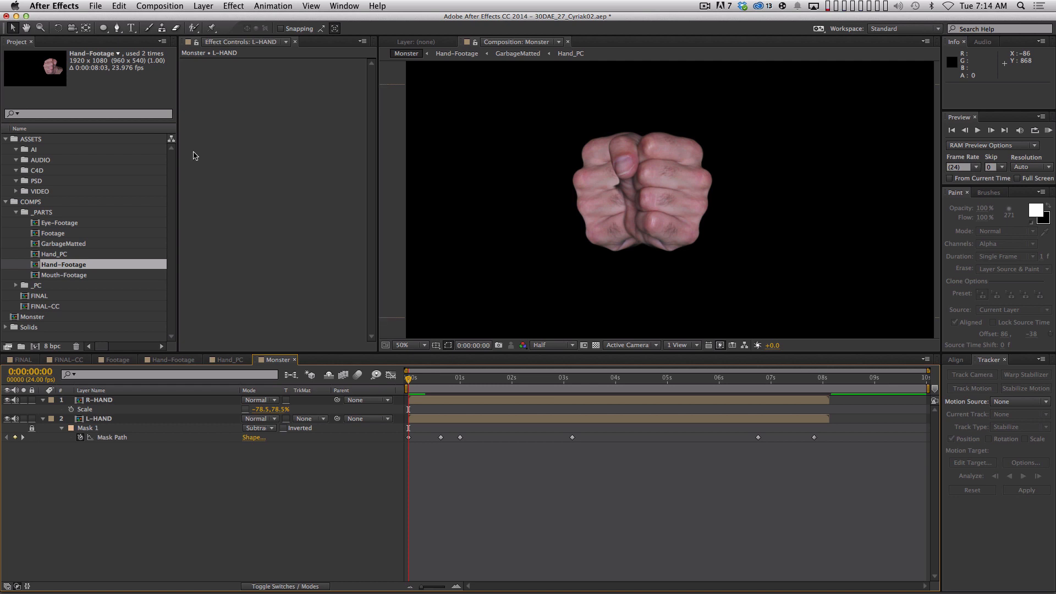
left_click(201, 5)
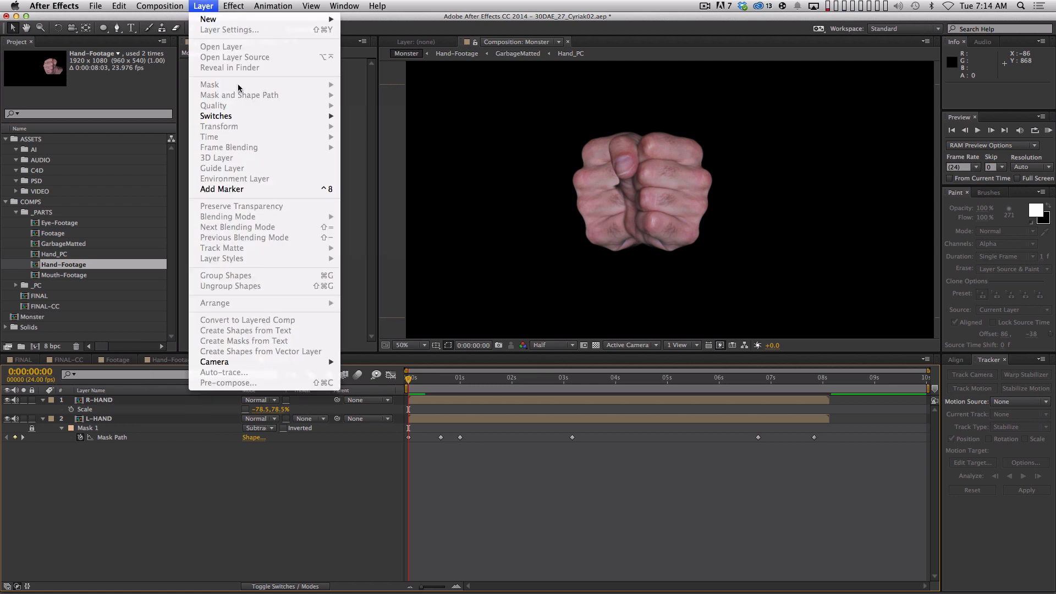
left_click(193, 497)
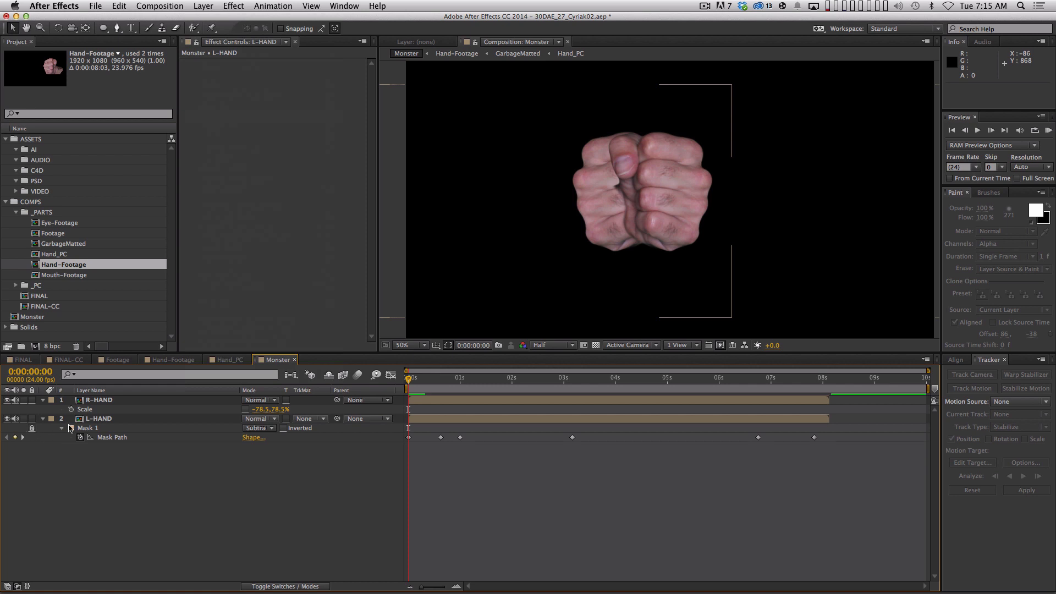
- Draw a closed Pen mask on L-HAND following the seam between the two fists and looping around the thumb
left_click(174, 418)
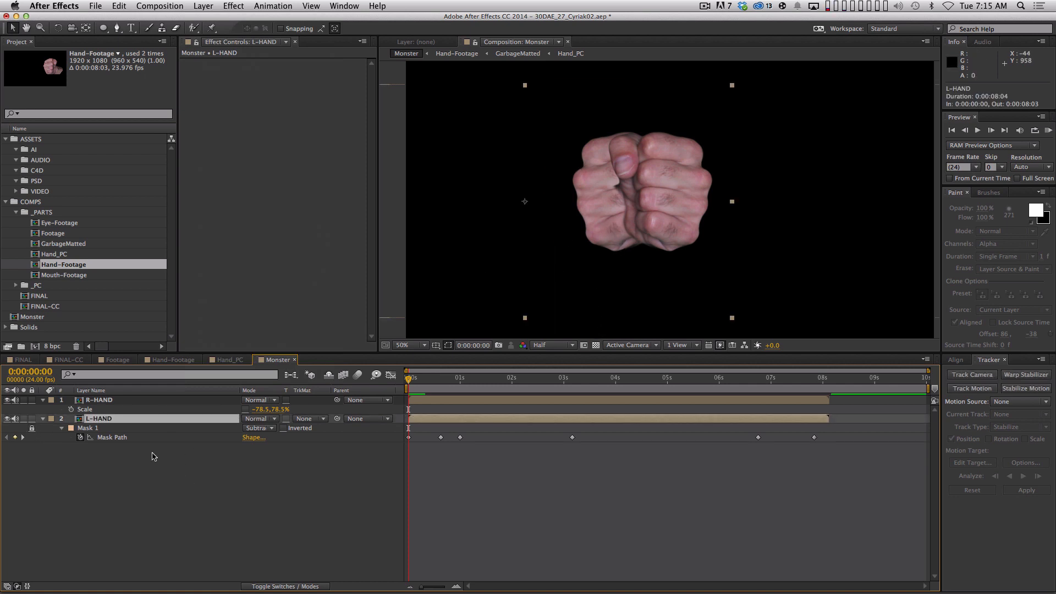
key("period")
left_click_drag(608, 195, 631, 215)
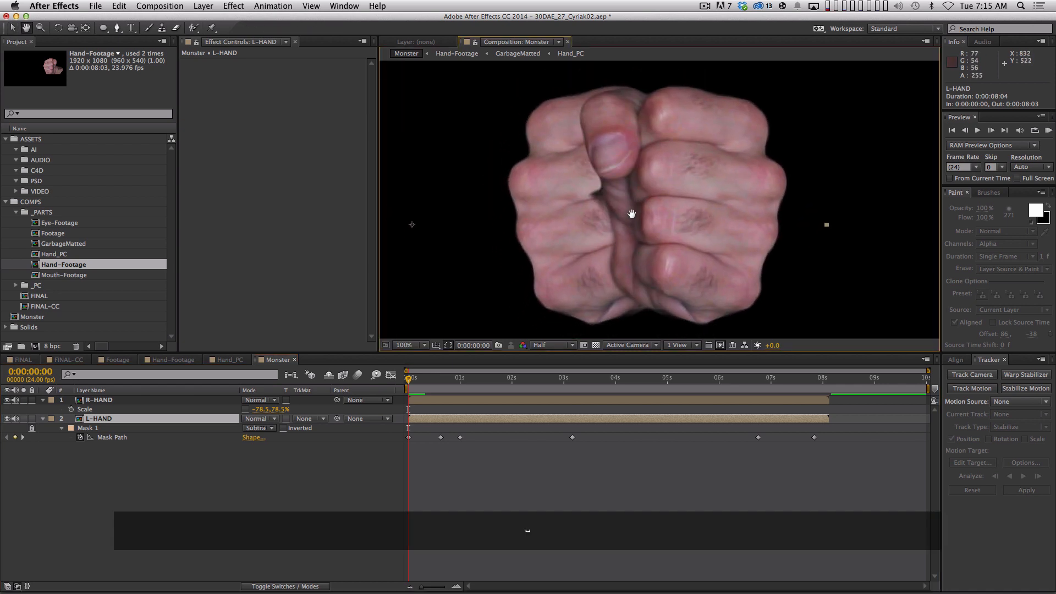
key("g")
left_click(658, 81)
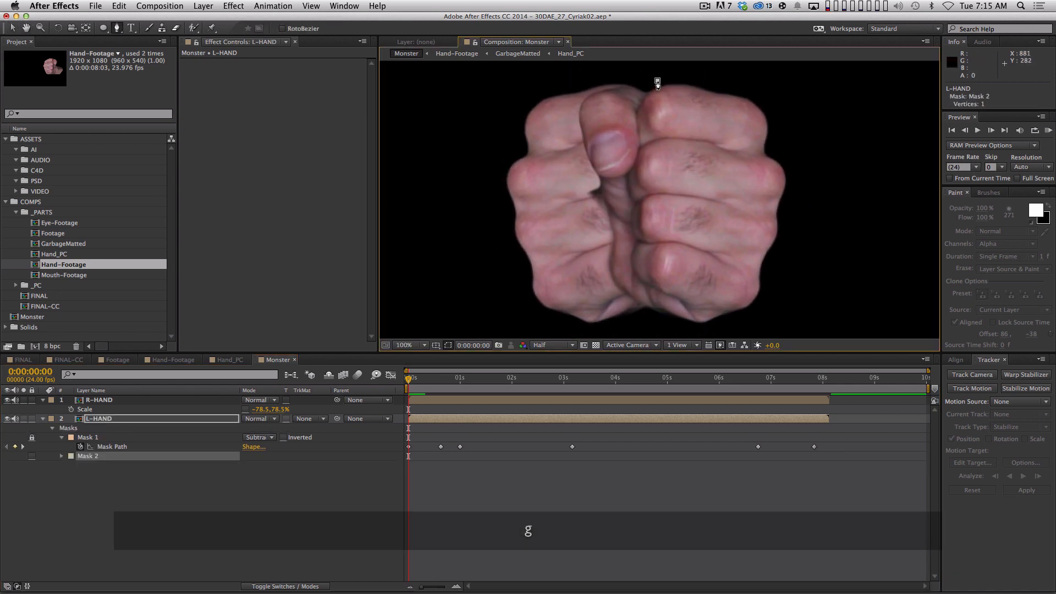
left_click(639, 107)
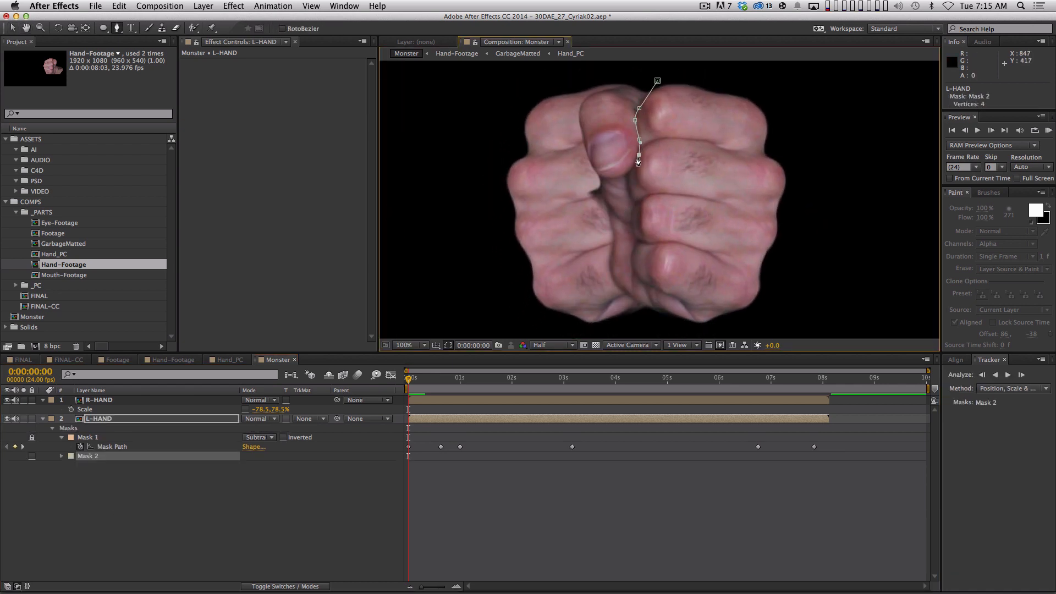
left_click(629, 191)
left_click(631, 202)
left_click(564, 274)
left_click(532, 163)
left_click(551, 99)
left_click(604, 76)
left_click(648, 77)
left_click(658, 81)
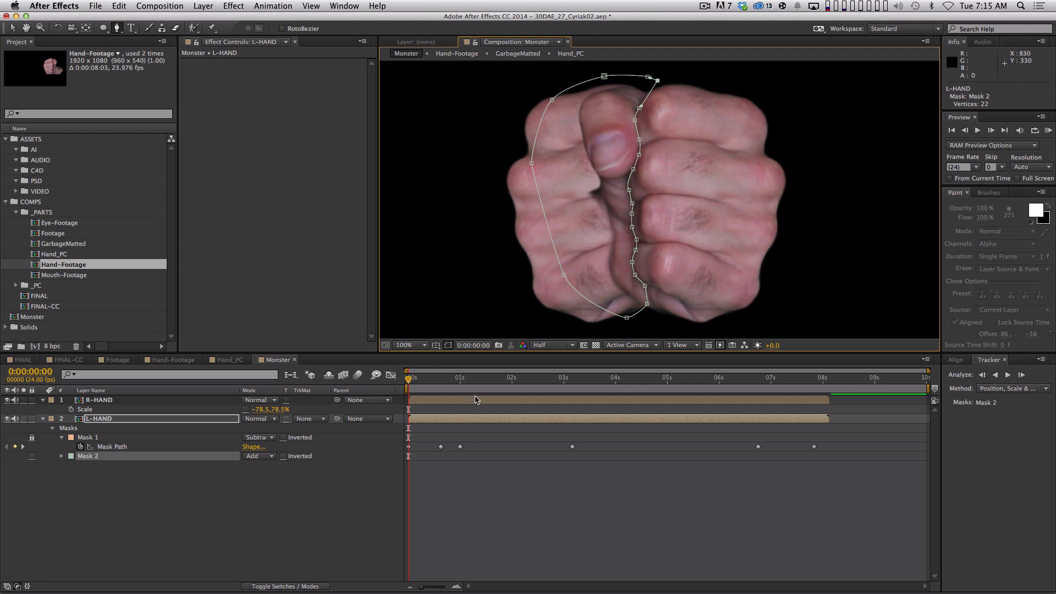
- Try Subtract mode on the new L-HAND mask, and delete Mask 2 from that layer
key("m")
key("m")
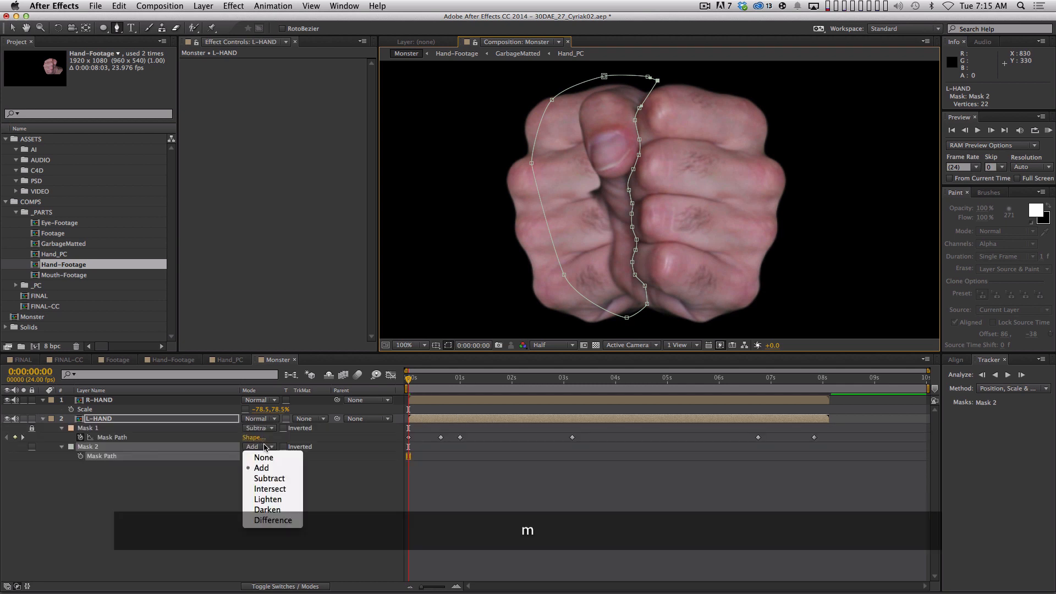
left_click(265, 447)
left_click(271, 479)
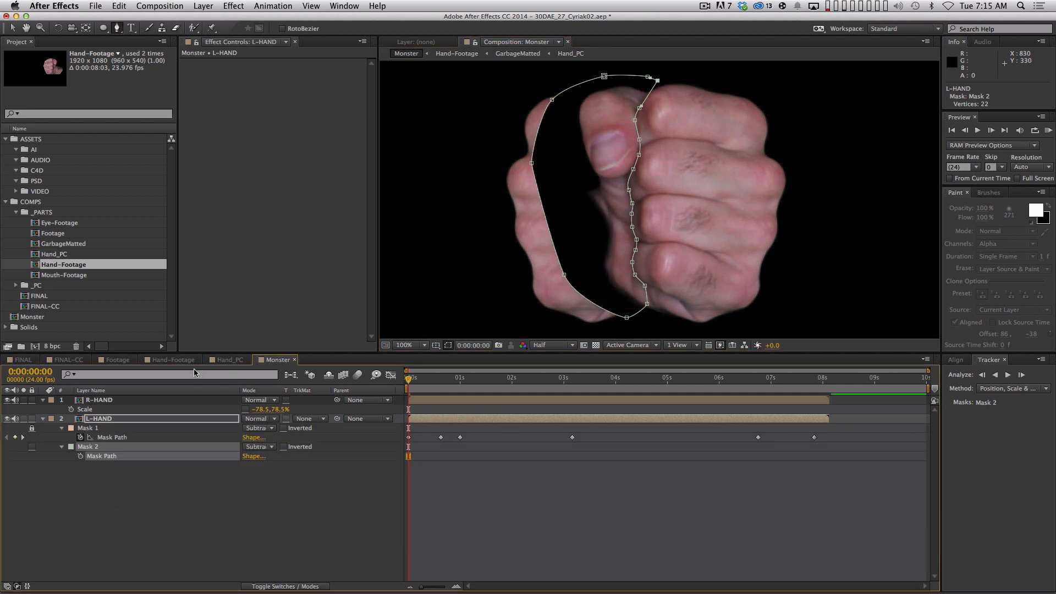
left_click(177, 462)
left_click(146, 446)
key("BackSpace")
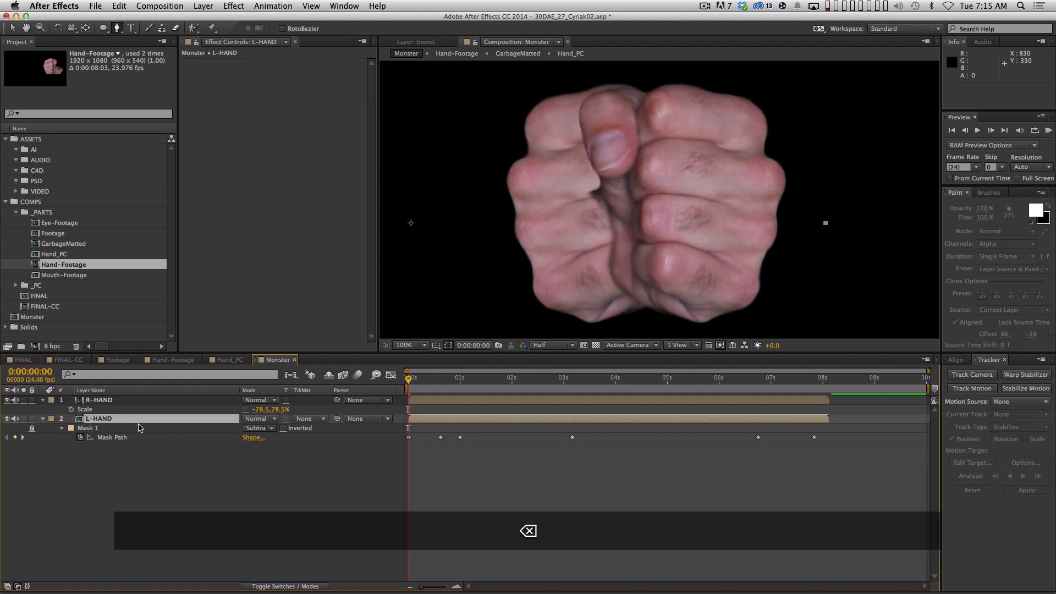
- Draw a closed Pen mask on R-HAND at the first frame, following the knuckle seam and looping around the protruding thumb
left_click(102, 400)
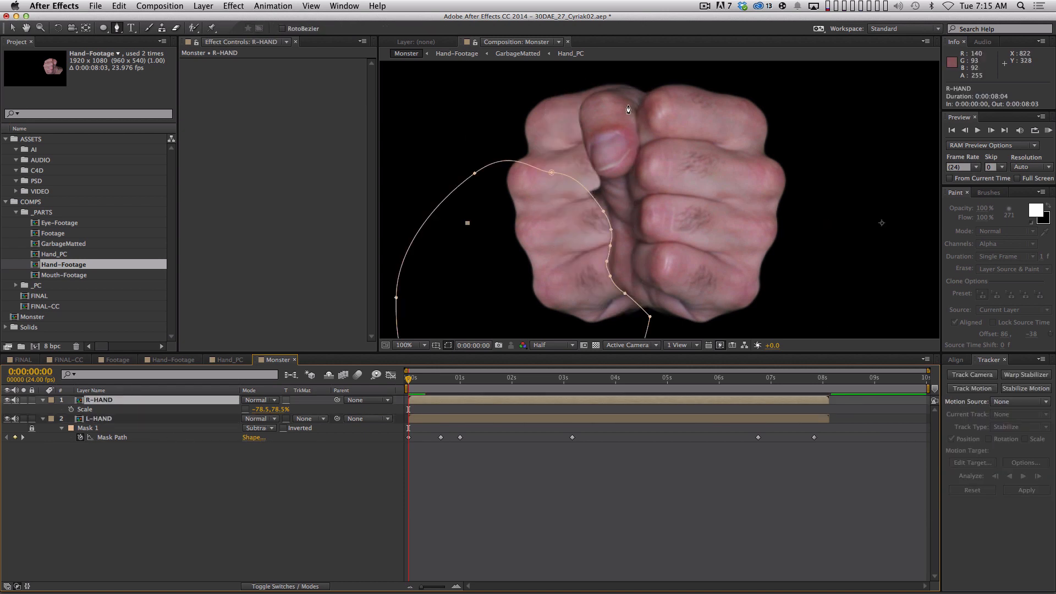
left_click(655, 81)
left_click_drag(641, 103, 635, 121)
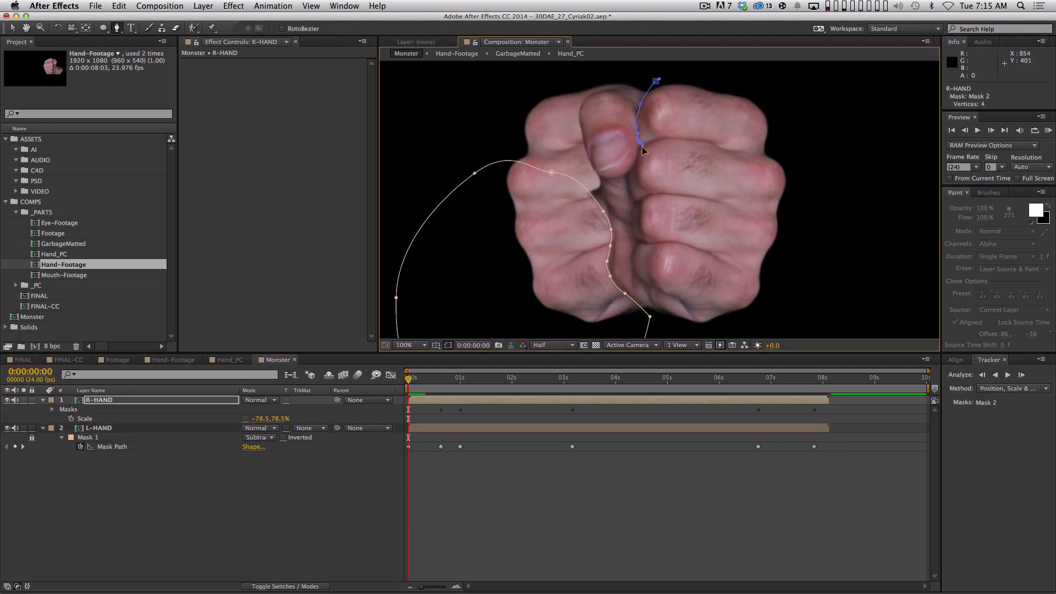
left_click_drag(632, 167, 629, 171)
left_click_drag(627, 177, 627, 181)
left_click_drag(629, 193, 630, 221)
left_click_drag(632, 227, 644, 300)
left_click(656, 82)
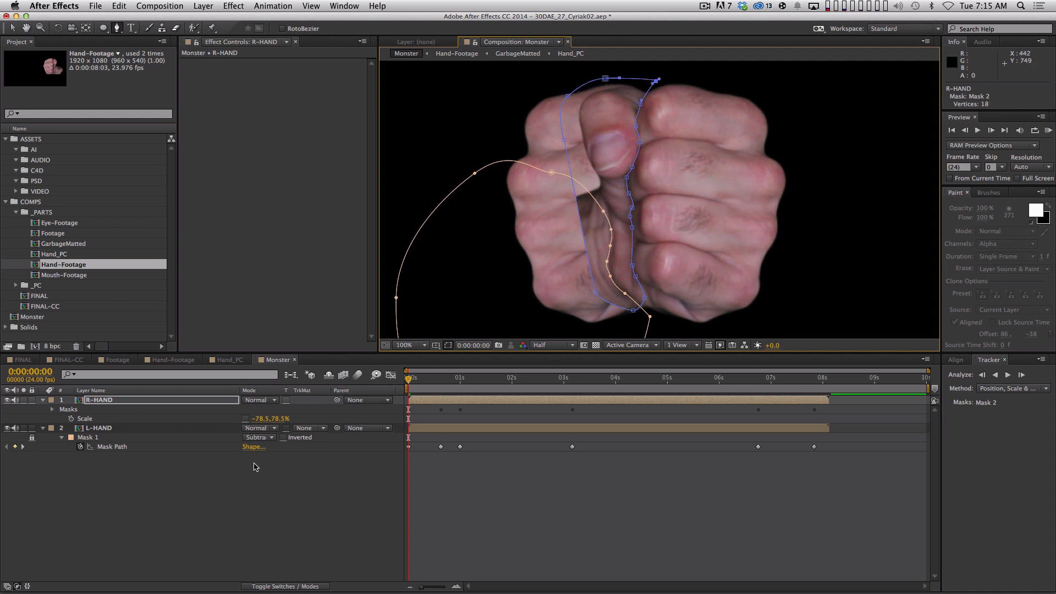
- Set Mask 2 on R-HAND to Subtract to cut away the overlapping thumb
key("m")
left_click(257, 428)
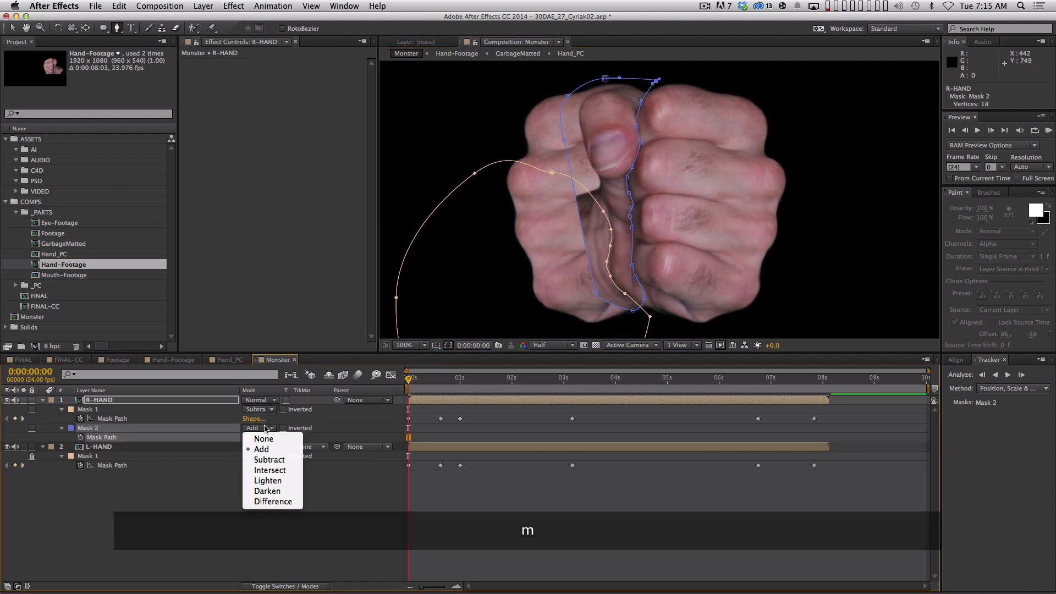
left_click(266, 461)
key("F2")
key("comma")
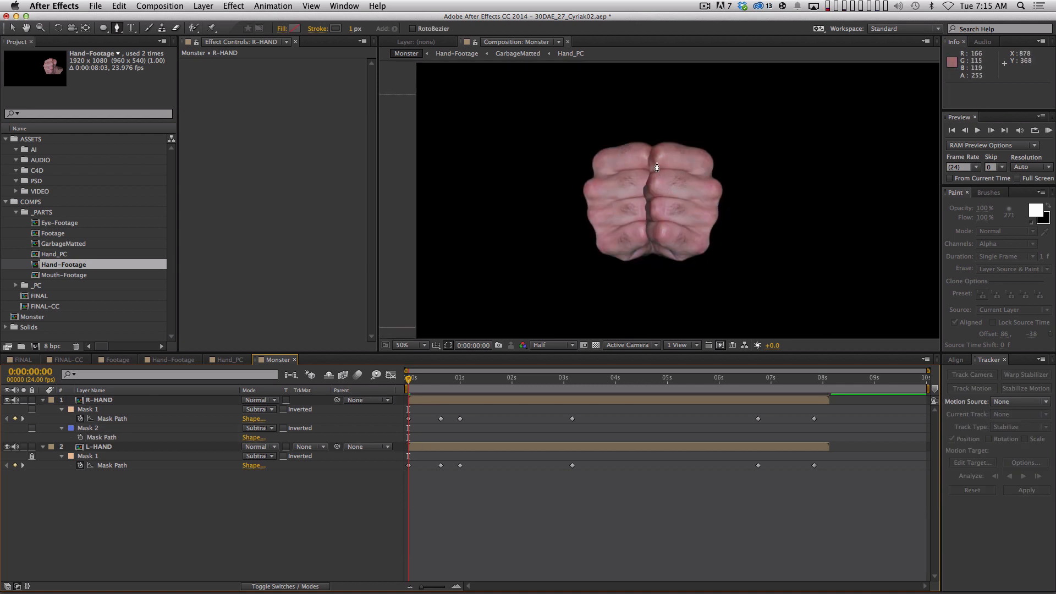
- Set the feather of R-HAND's Mask 2 to 10.7 pixels and lock that layer's Mask 1
left_click(107, 429)
key("f")
mouse_move(262, 437)
left_mouse_down()
mouse_move(320, 431)
mouse_move(312, 434)
left_mouse_up()
left_click(330, 514)
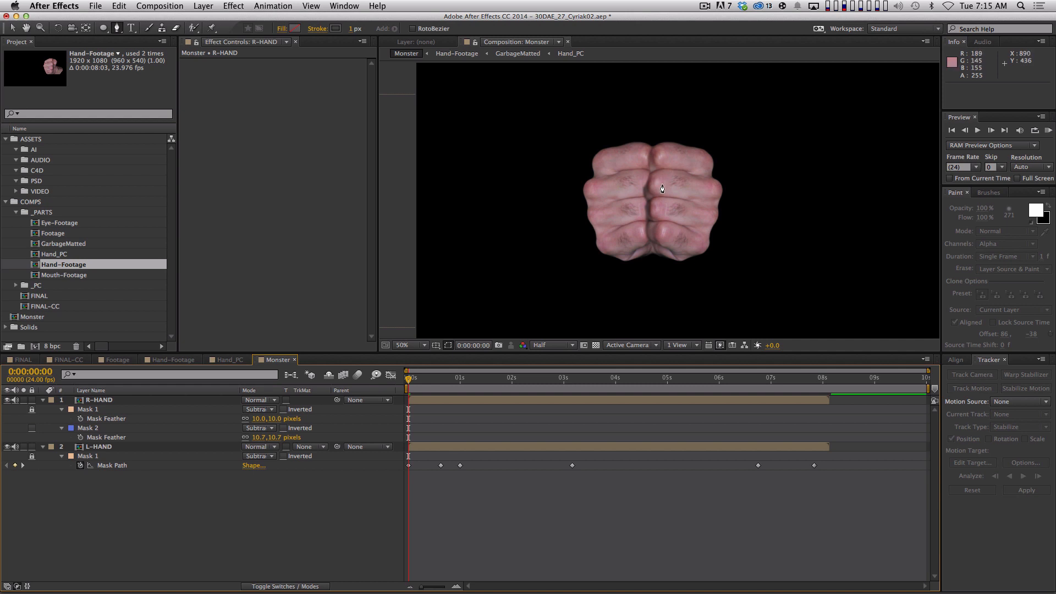
- Adjust R-HAND's Mask 2 points beside the second knuckle to follow the seam, and keyframe its path at 0:00:00:00
key("period")
key("period")
key("comma")
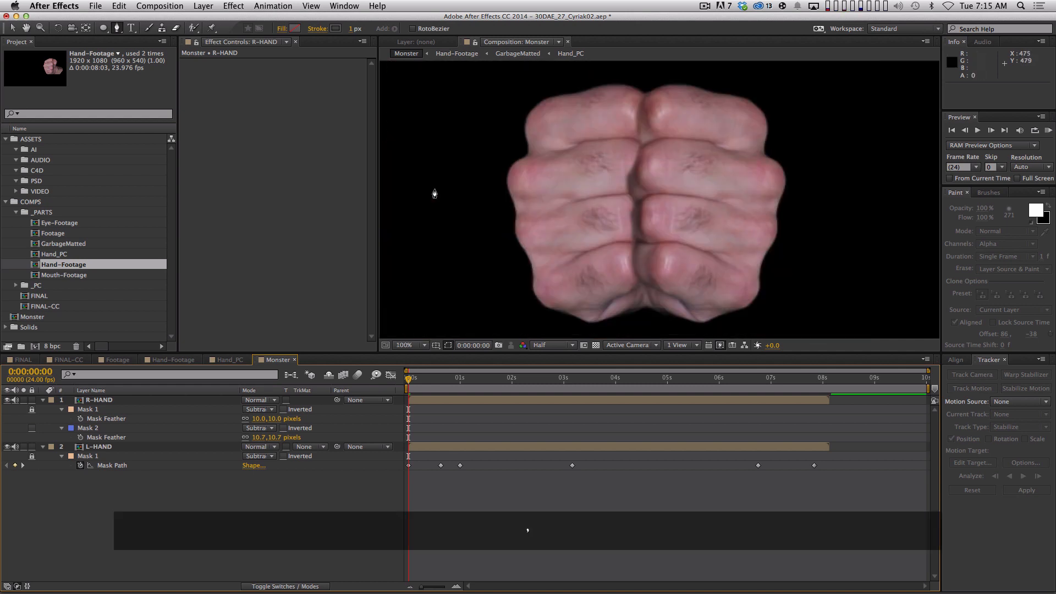
left_click(88, 428)
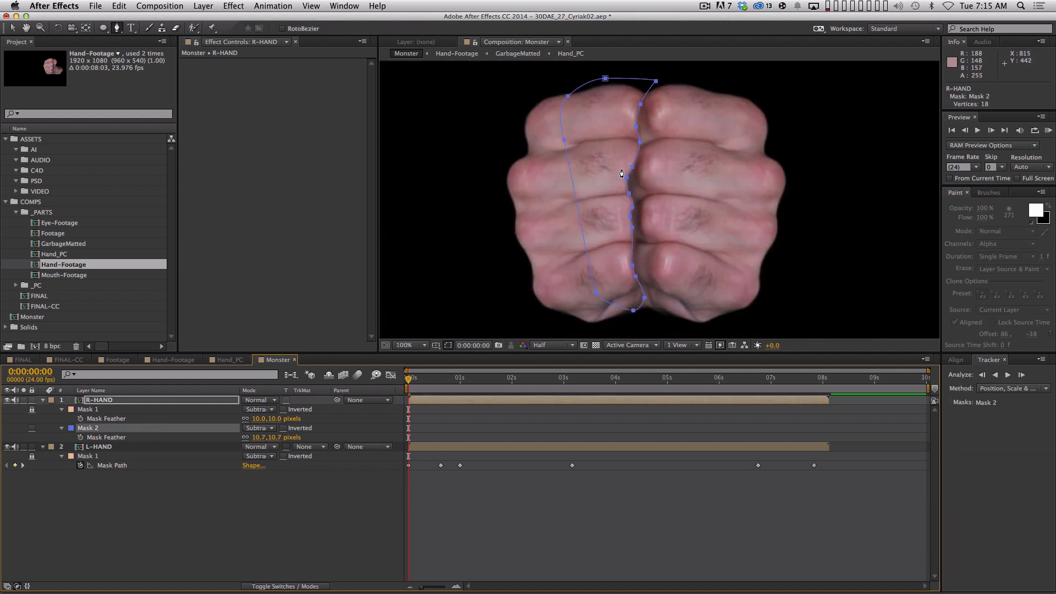
key("v")
key("super+z")
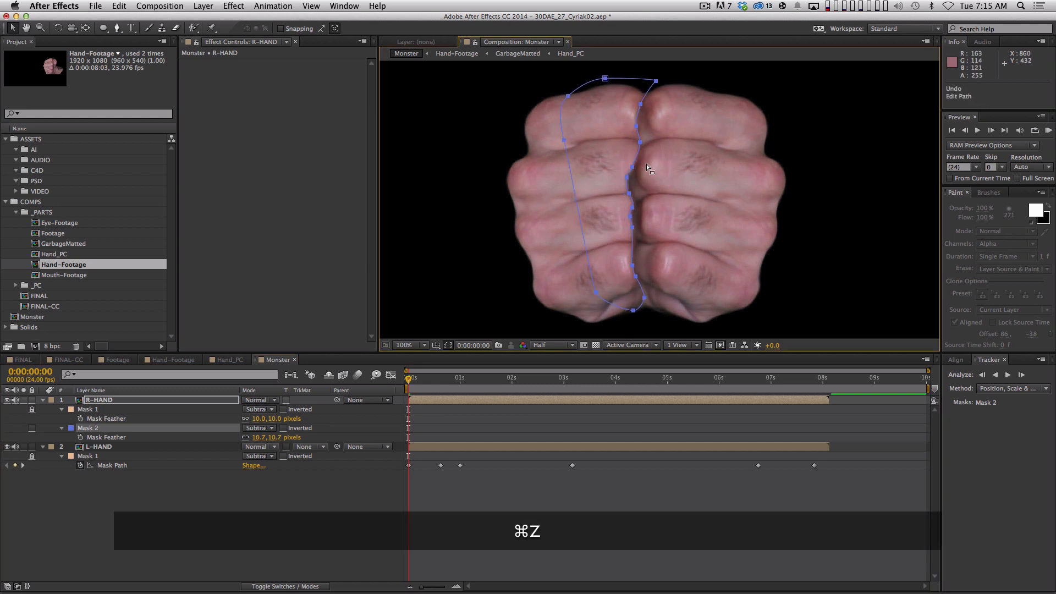
mouse_move(631, 171)
left_mouse_down()
mouse_move(620, 158)
mouse_move(636, 166)
left_mouse_up()
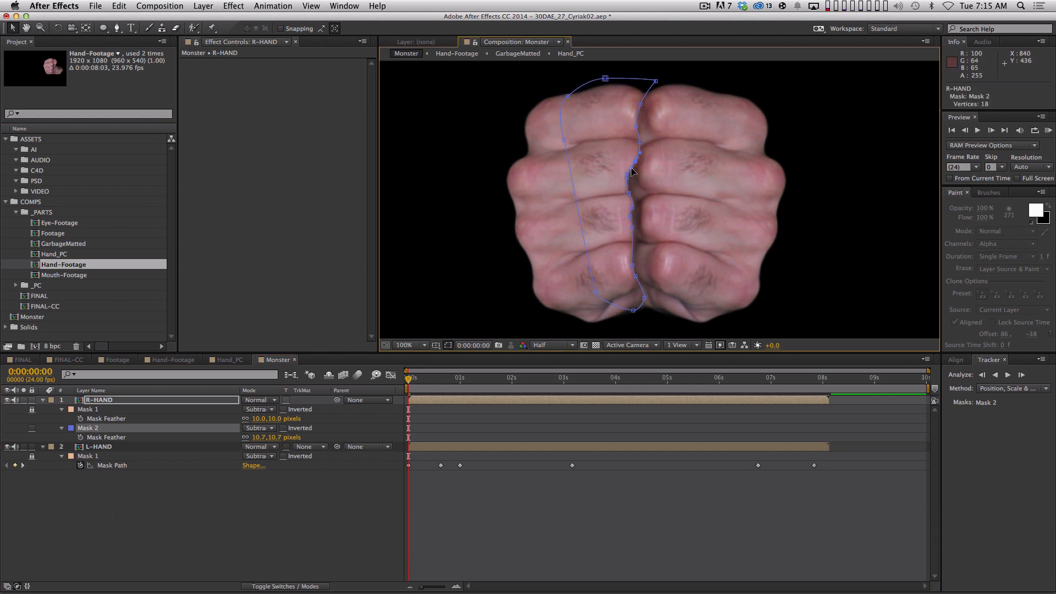
key("alt")
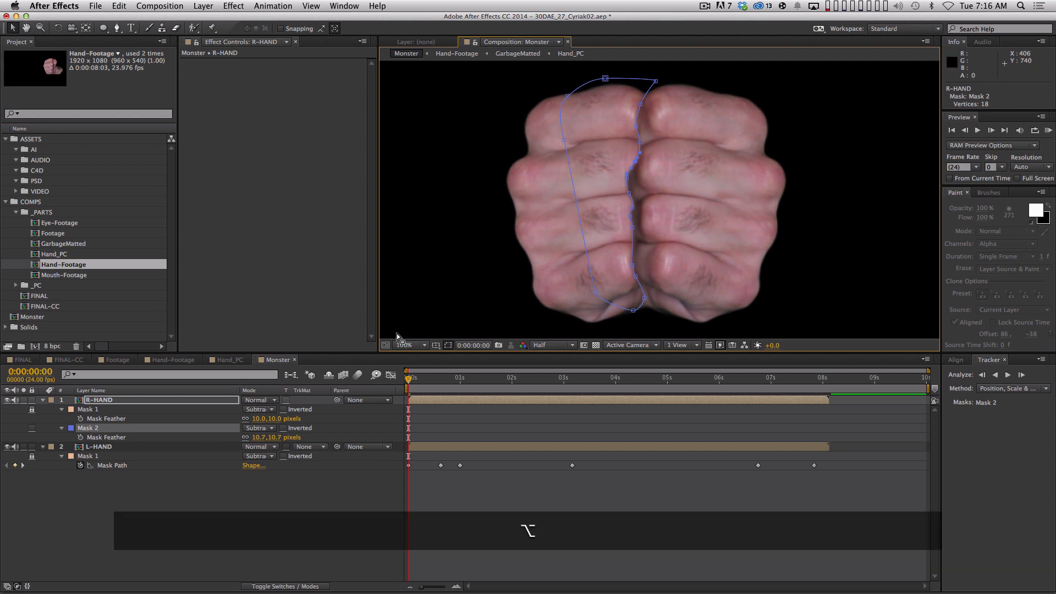
key("alt+m")
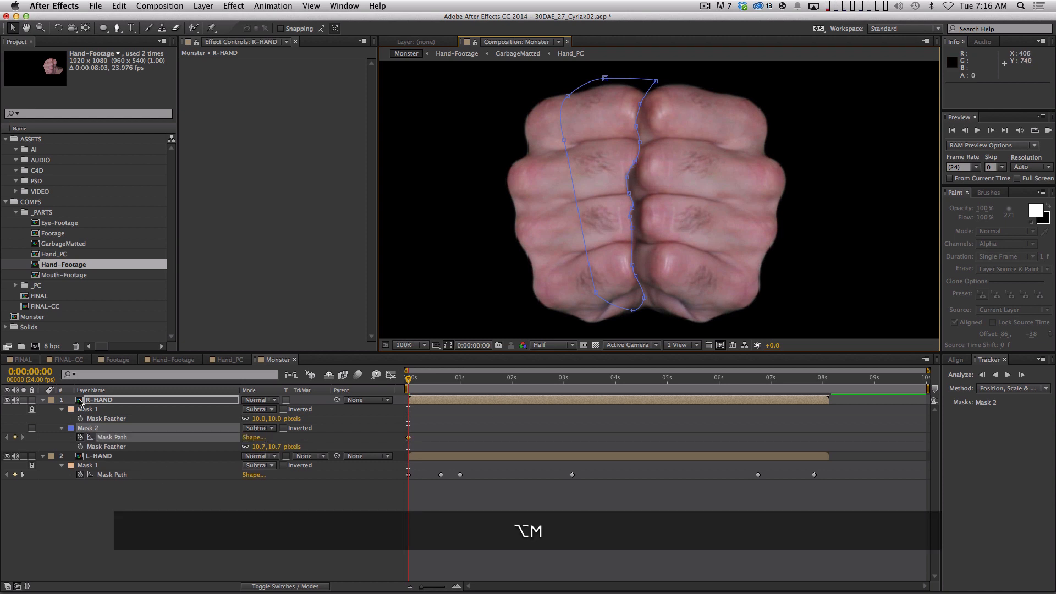
- At 0:00:00:18, shift R-HAND's whole Mask 2 path to the right by 18 pixels to follow the moving knuckles
left_click_drag(410, 379, 448, 383)
double_click(638, 140)
key("shift+Right")
key("shift+Right")
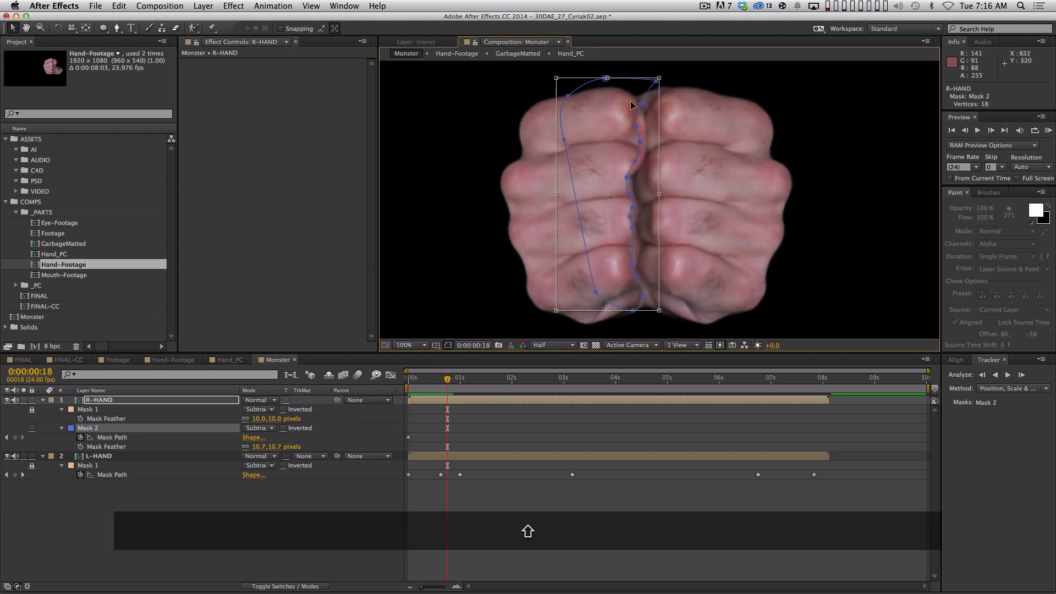
key("shift+Left")
key("shift+Left")
key("shift+Left")
key("shift+Left")
key("shift+Right")
key("shift+Left")
key("Right")
key("Right")
- Add a Mask Path keyframe to R-HAND's Mask 2 at 0:00:00:08 and check the seam up to 0:00:00:18
left_click(428, 380)
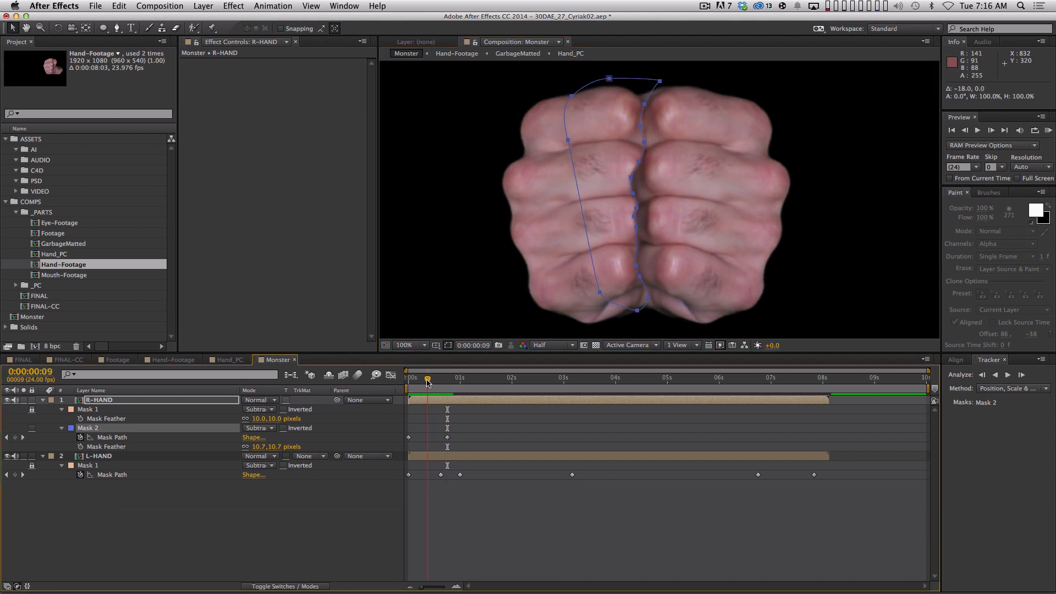
key("Left")
key("Right")
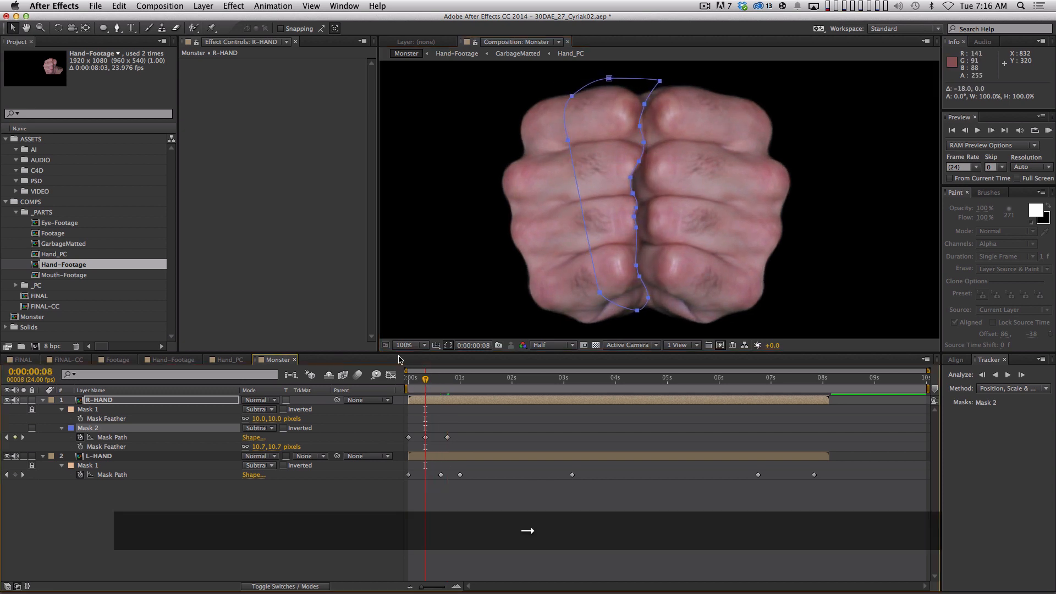
left_click(509, 528)
left_click(425, 381)
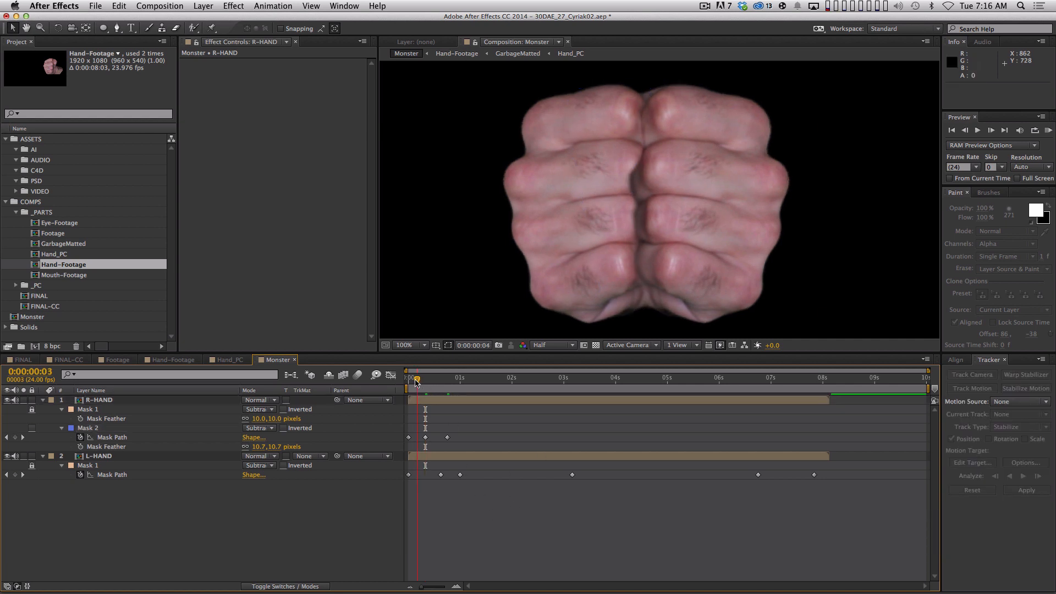
left_click_drag(425, 387, 447, 392)
- Reposition R-HAND's whole Mask 2 path at 0:00:00:21 to match the seam as the fists start opening
left_click(447, 437)
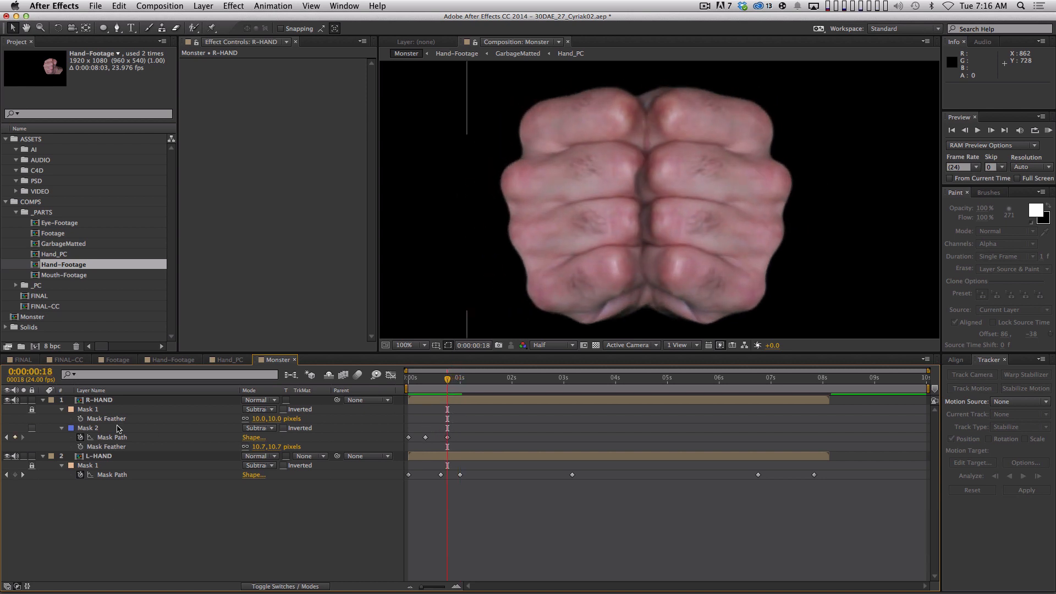
key("Page_Down")
key("Page_Down")
key("Page_Down")
key("shift+Left")
key("shift+Left")
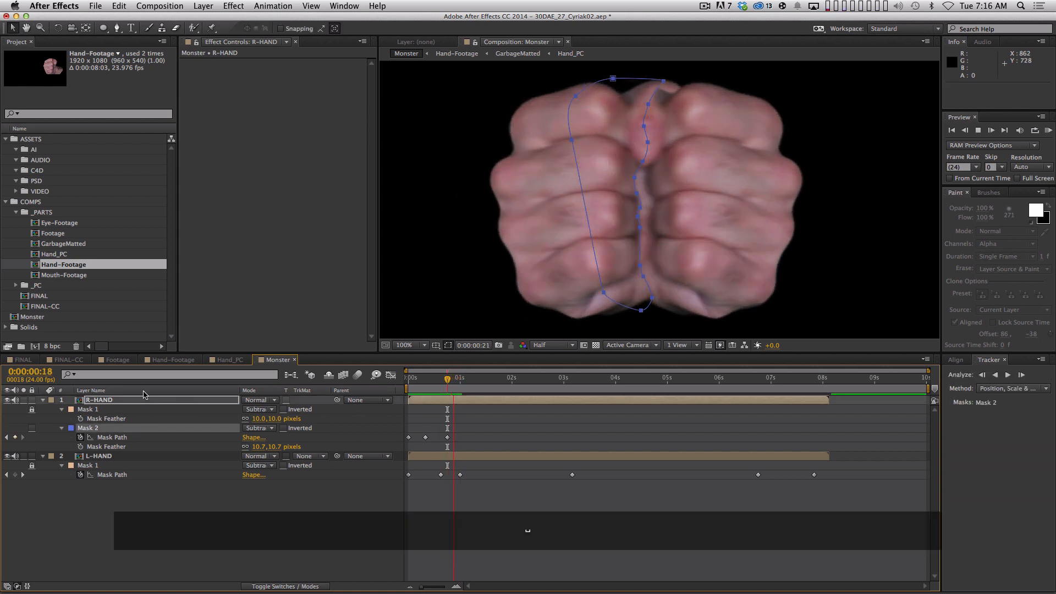
key("shift+Right")
key("shift+Right")
key("shift+Right")
key("shift+Right")
key("shift+Left")
- Shift R-HAND's Mask 2 path to the left at 0:00:00:23, where both thumbs emerge
key("Page_Down")
key("Page_Down")
key("shift+Left")
key("shift+Left")
key("shift+Left")
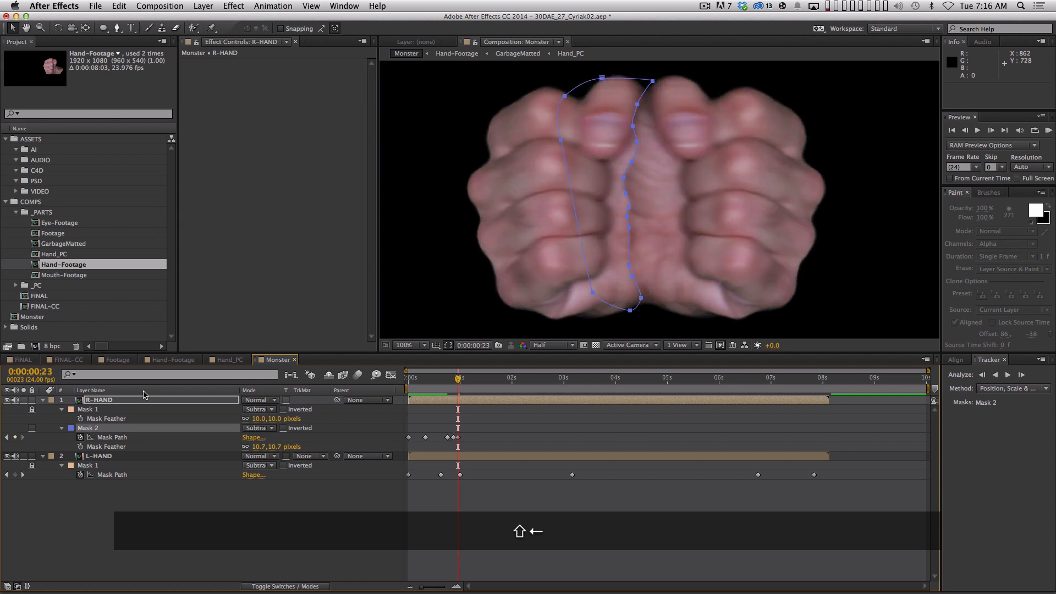
- At 0:00:01:01, move R-HAND's Mask 2 path back to the right so it follows the palm seam
key("Page_Down")
key("Page_Down")
key("shift+Left")
key("shift+Left")
key("shift+Right")
key("shift+Right")
key("shift+Right")
- Shift R-HAND's Mask 2 path further right at 0:00:01:04 and nudge it slightly more at 0:00:01:06
key("Page_Down")
key("Page_Down")
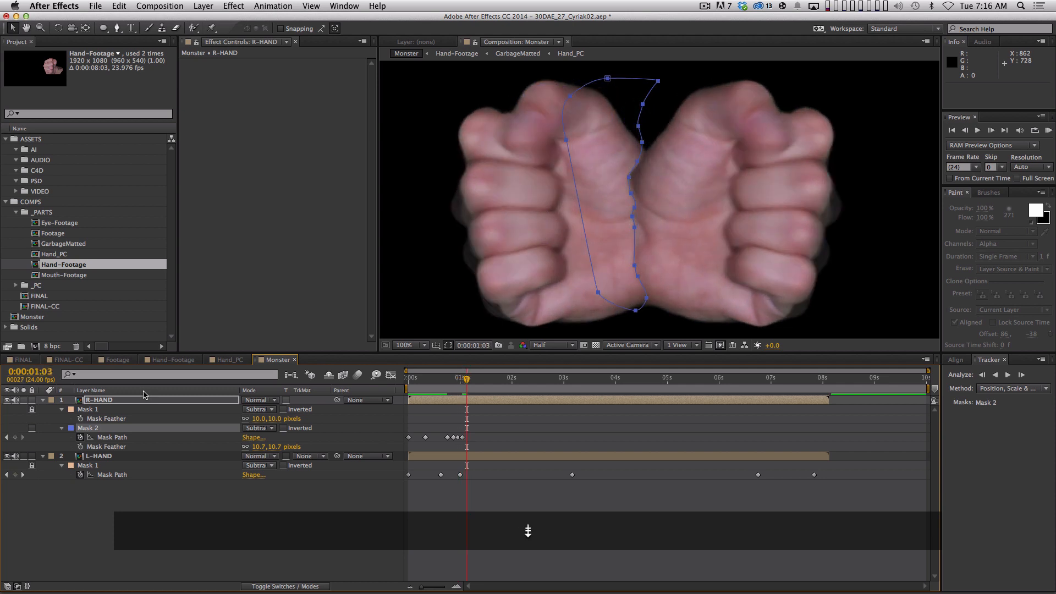
key("Page_Down")
key("shift+Right")
key("Page_Down")
key("Page_Down")
key("Right")
- Preview the open hands from 0:00:01:11 and examine the palm seam up close at 0:00:01:06
key("Page_Down")
key("Page_Down")
key("Page_Down")
key("Page_Down")
key("Page_Down")
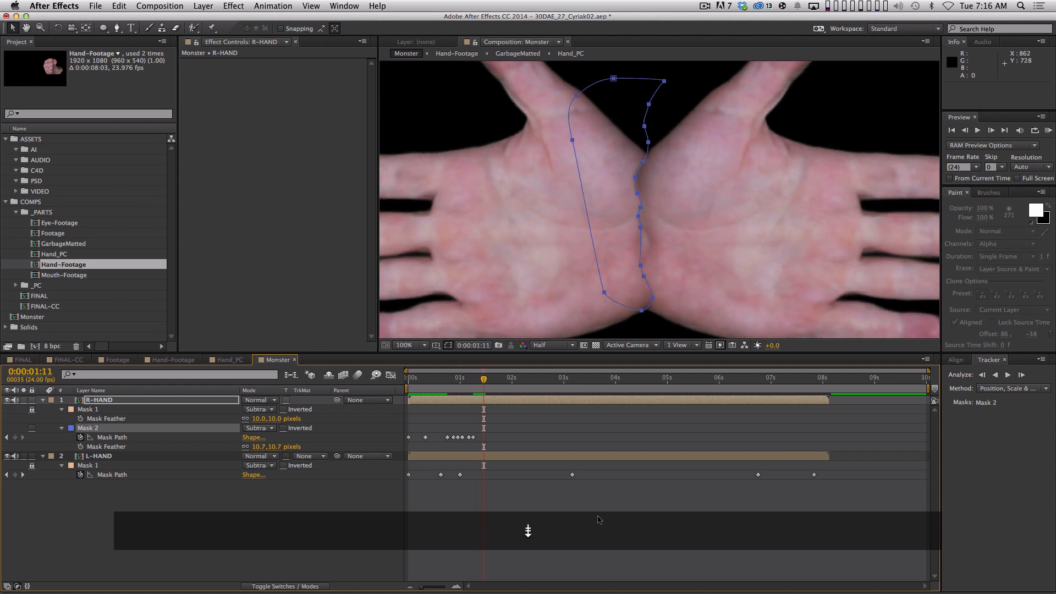
key("comma")
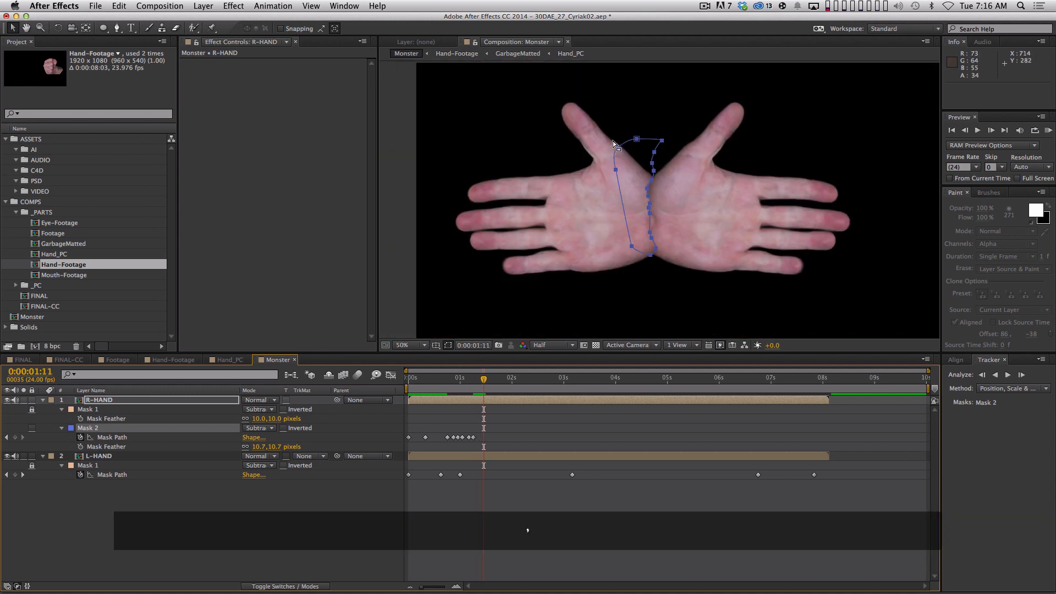
key("space")
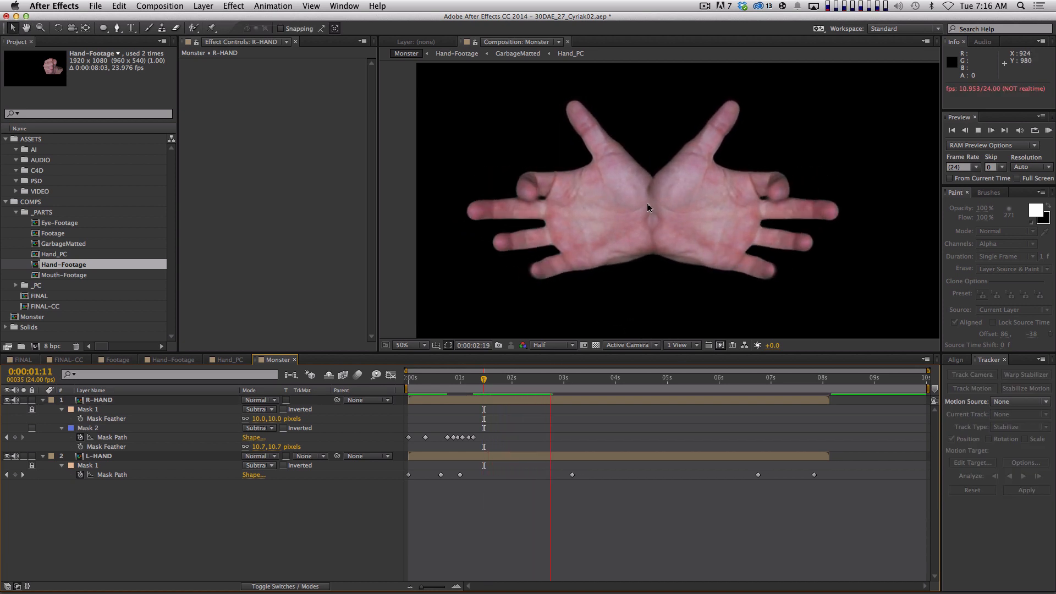
key("space")
left_click(477, 375, "shift")
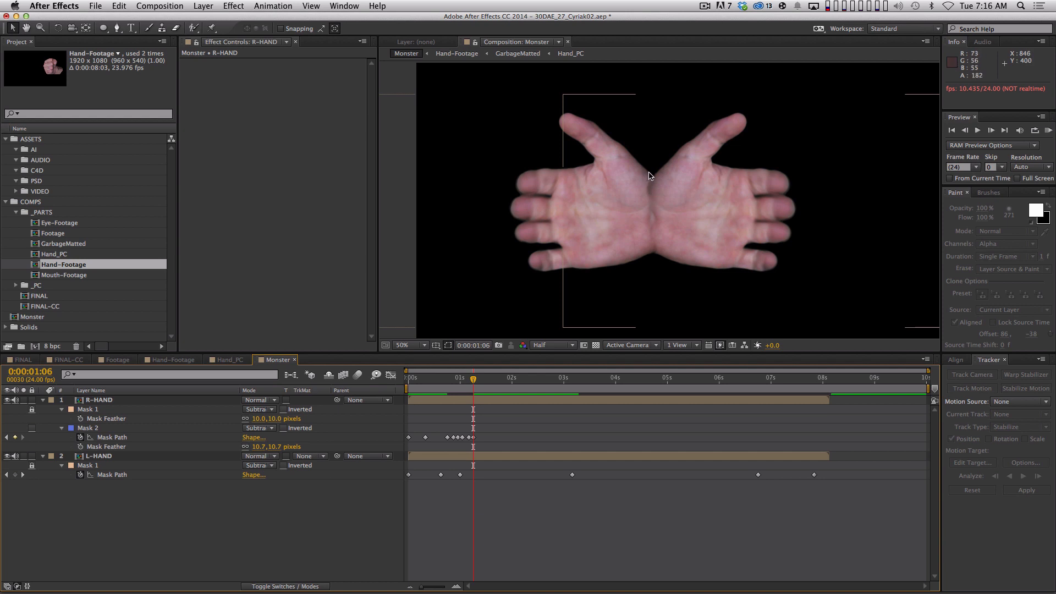
key("period")
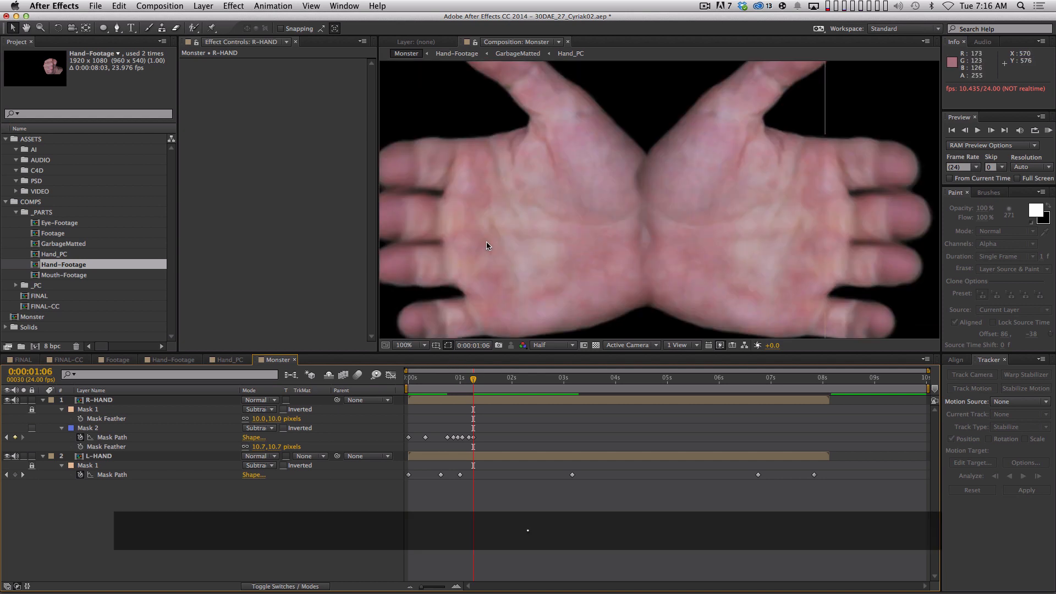
- Reshape R-HAND's Mask 2 points along the palm seam at 0:00:01:06 and preview the mirrored hands at full frame
left_click(473, 437)
left_click_drag(637, 170, 646, 146)
left_click_drag(645, 183, 642, 197)
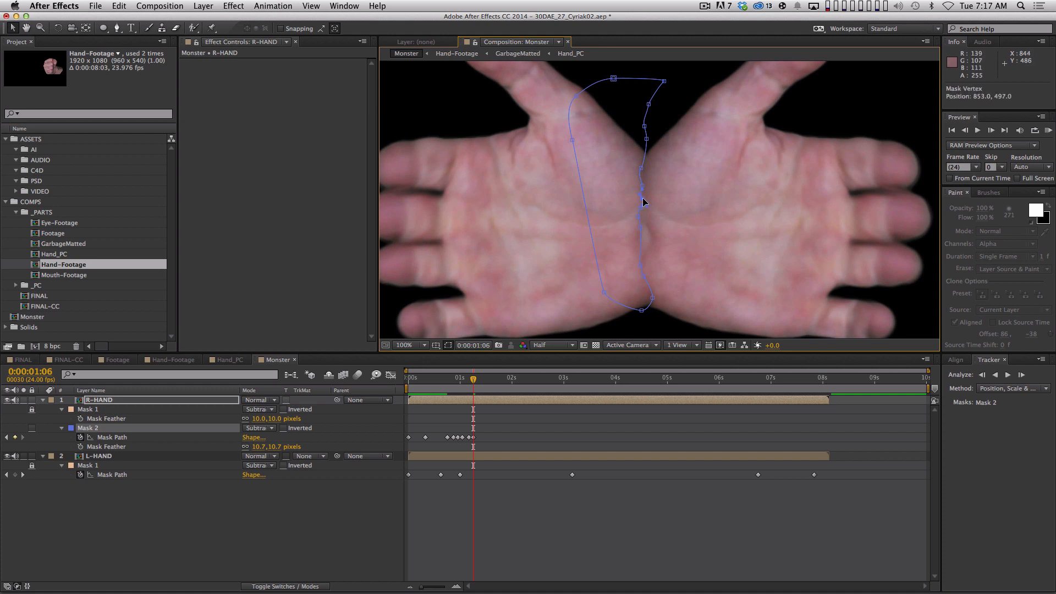
left_click(608, 490)
key("comma")
key("comma")
key("space")
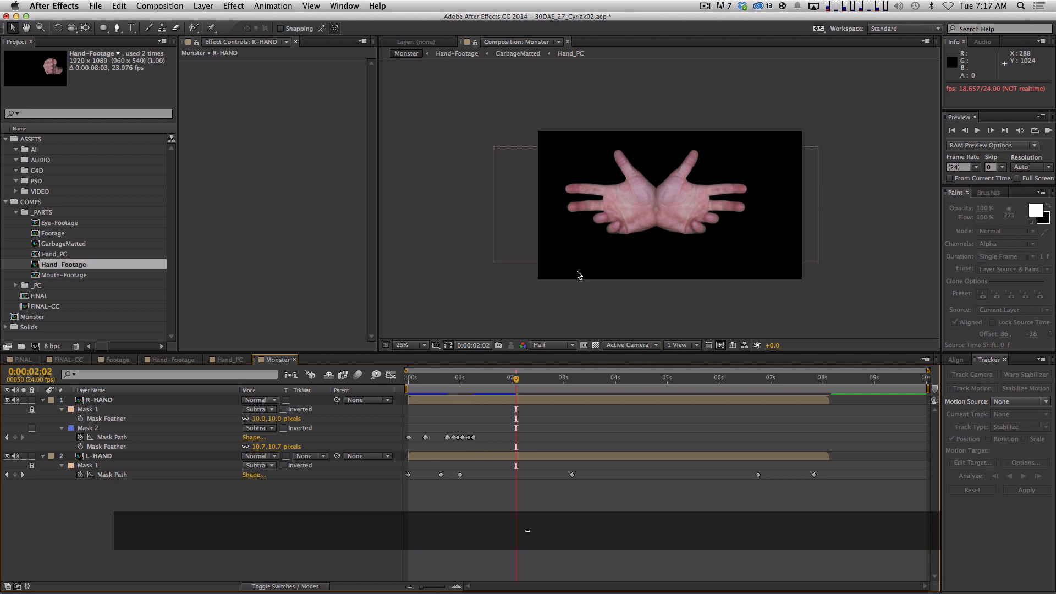
key("space")
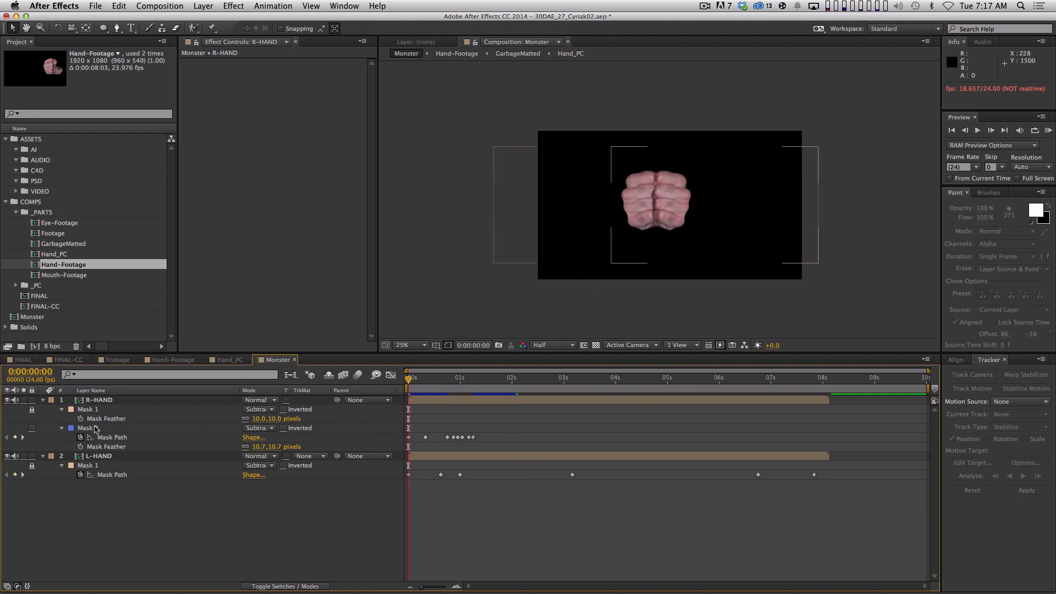
- Compare the seam with R-HAND's Mask 2 mode set to None, and restore it to Subtract
left_click(258, 428)
left_click(264, 434)
left_click(258, 428)
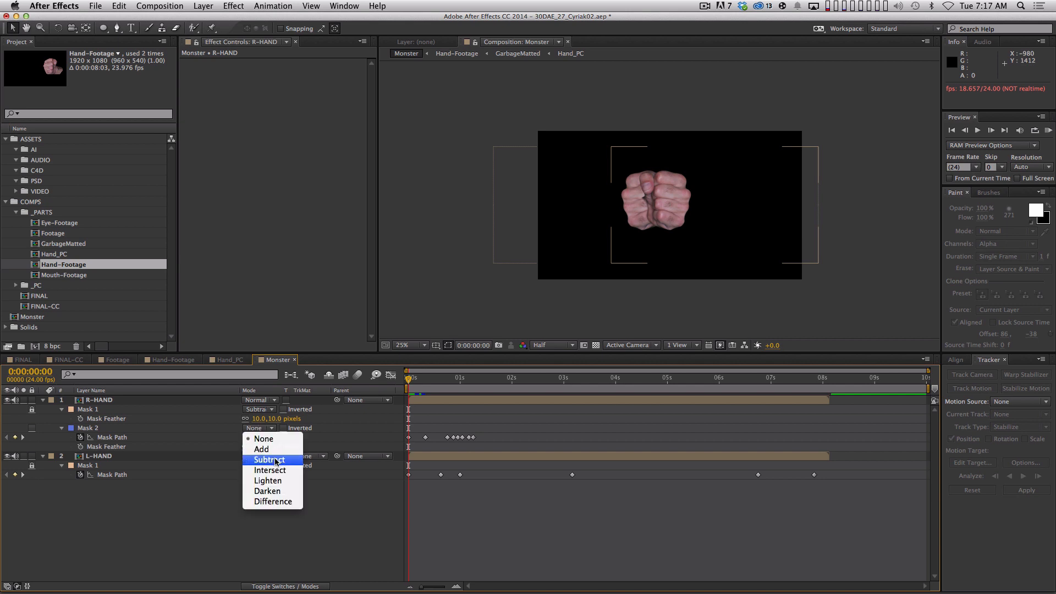
- Preview the mirrored hands from the first frame and examine how the seam holds as they open
left_click(537, 296)
key(".")
key("space")
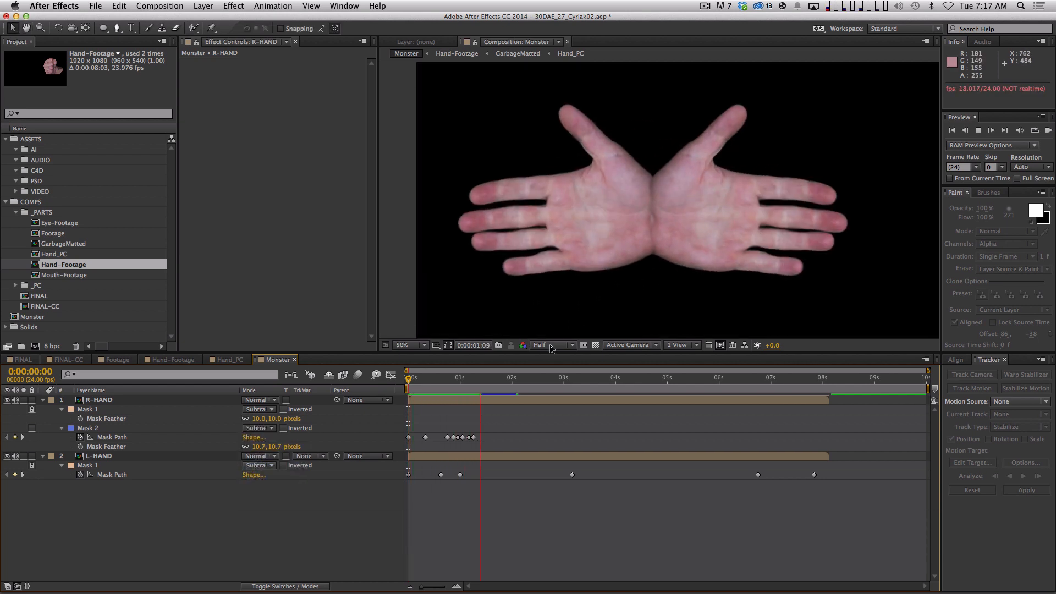
key("space")
key("space")
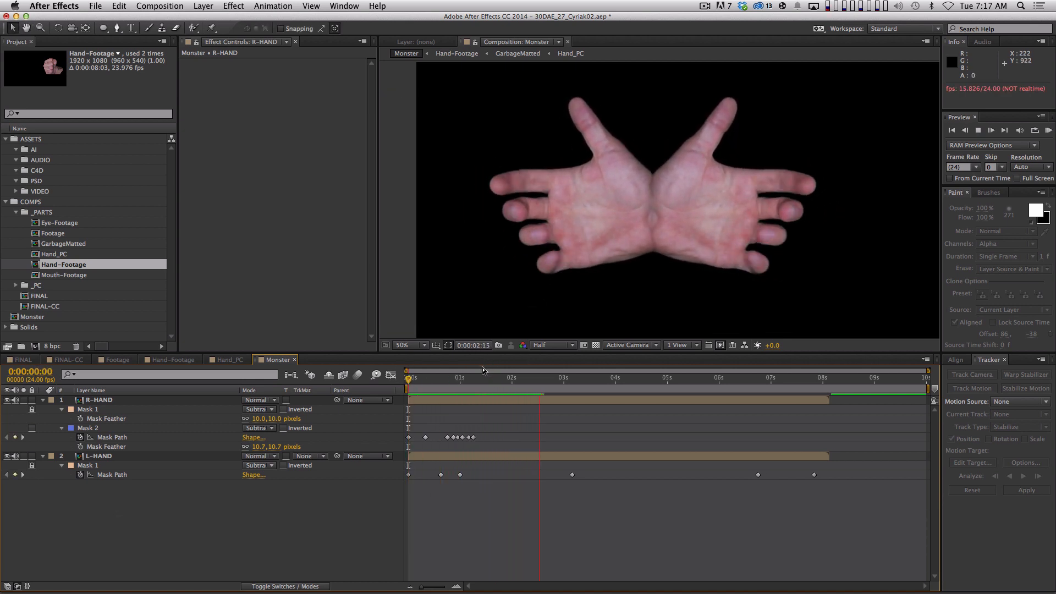
key("space")
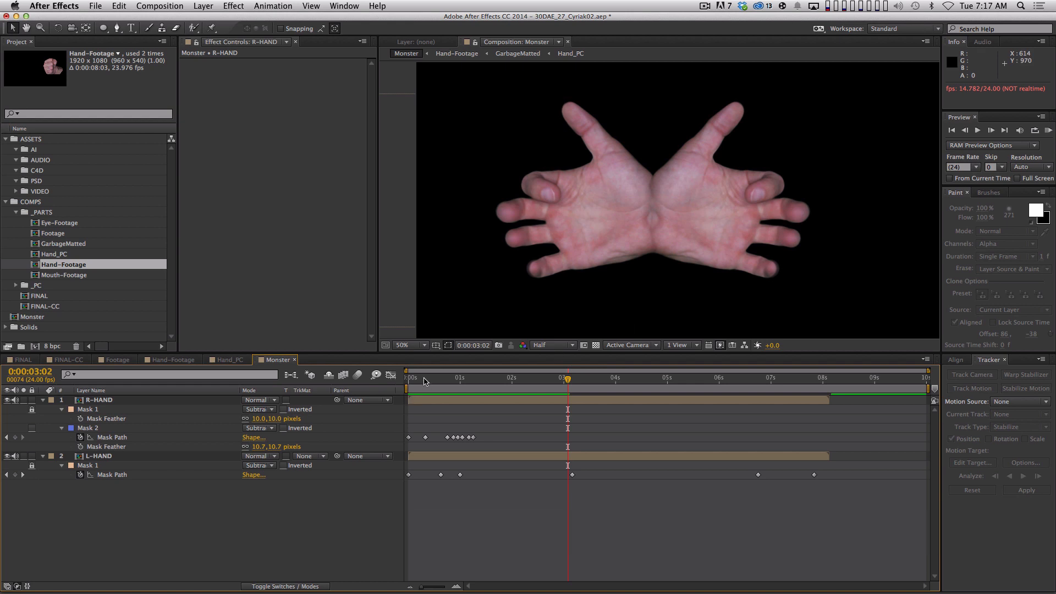
left_click(408, 379)
key("space")
key("space")
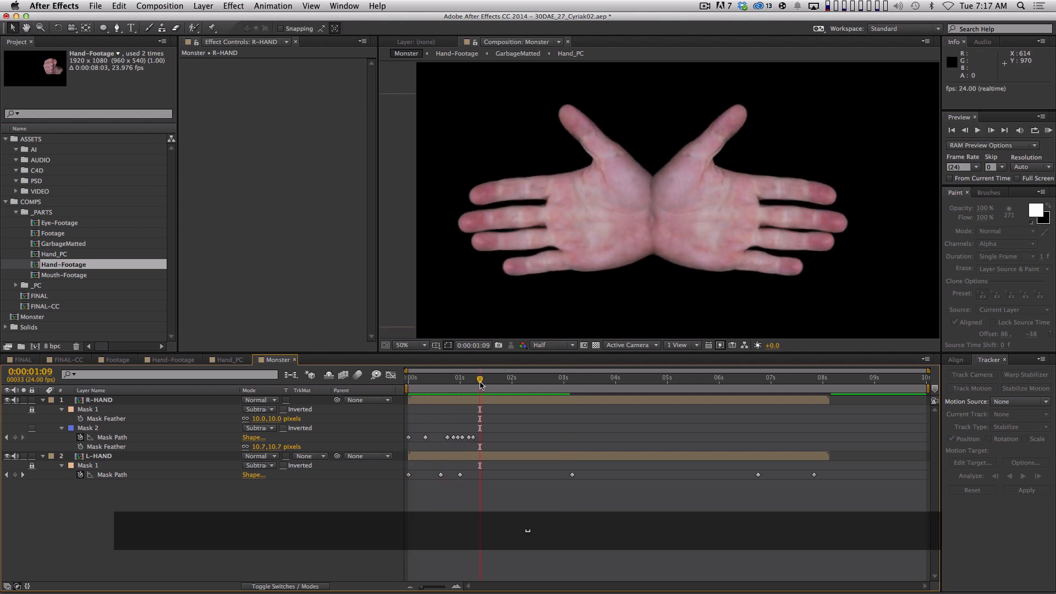
- Offset the R-HAND layer three frames earlier than L-HAND and preview the out-of-sync hands
left_click(450, 400)
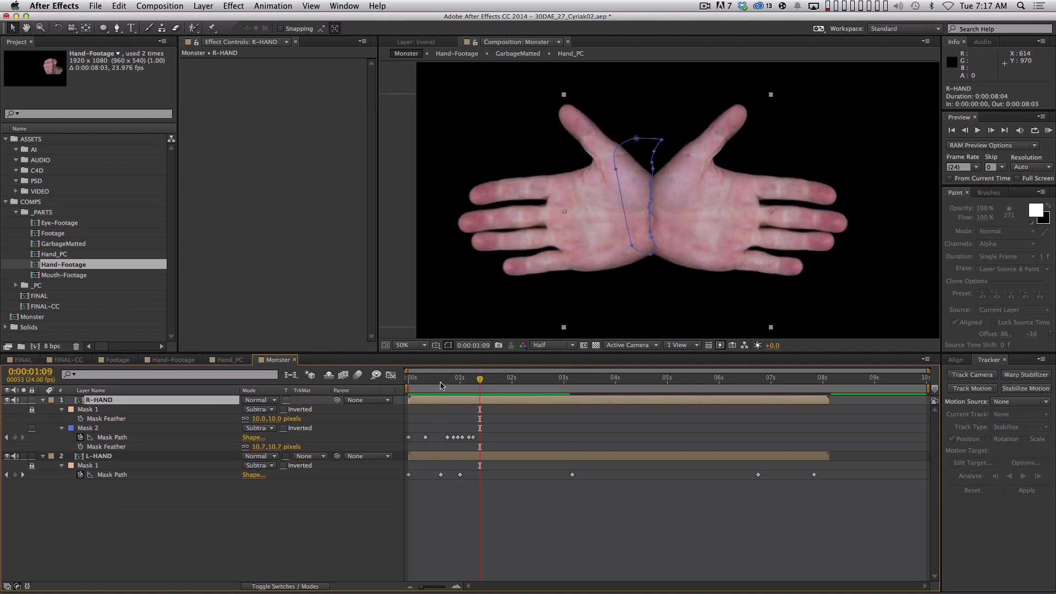
key("alt")
key("alt")
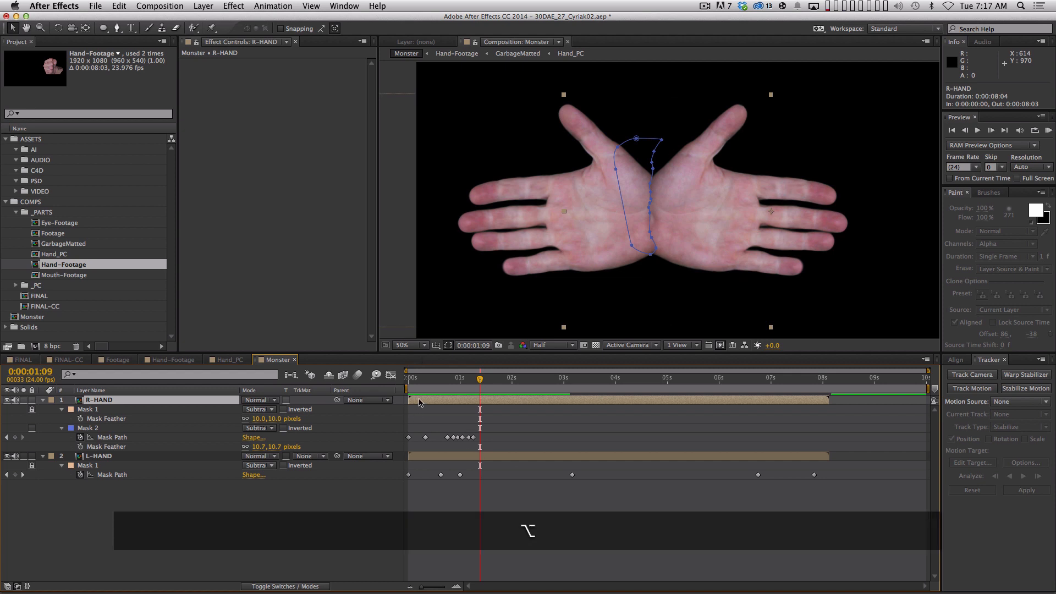
key("alt")
key("alt+Right")
key("space")
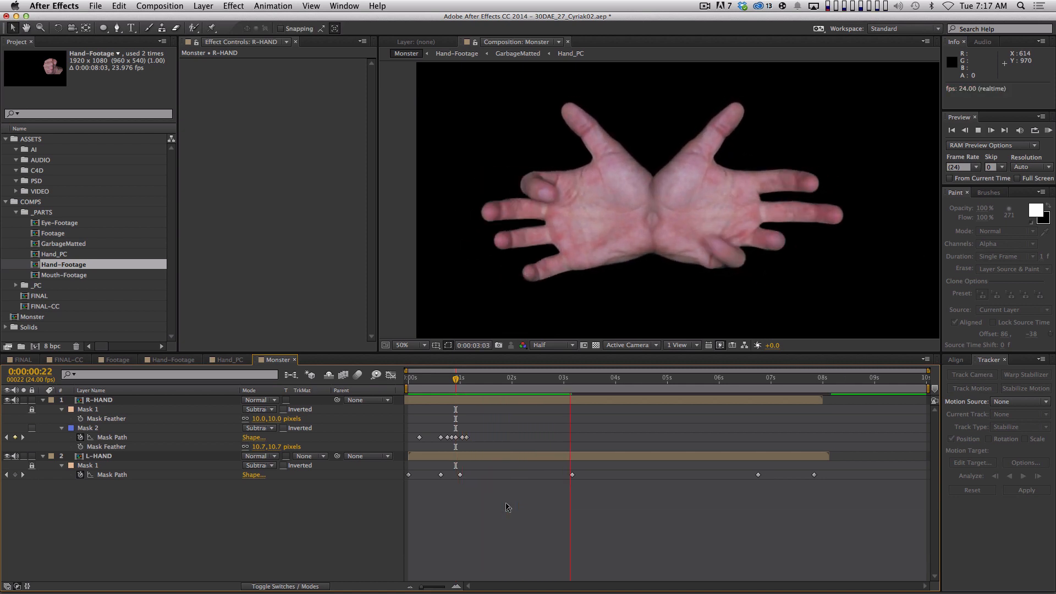
- Nudge the R-HAND layer another four frames earlier and preview from the start
key("alt")
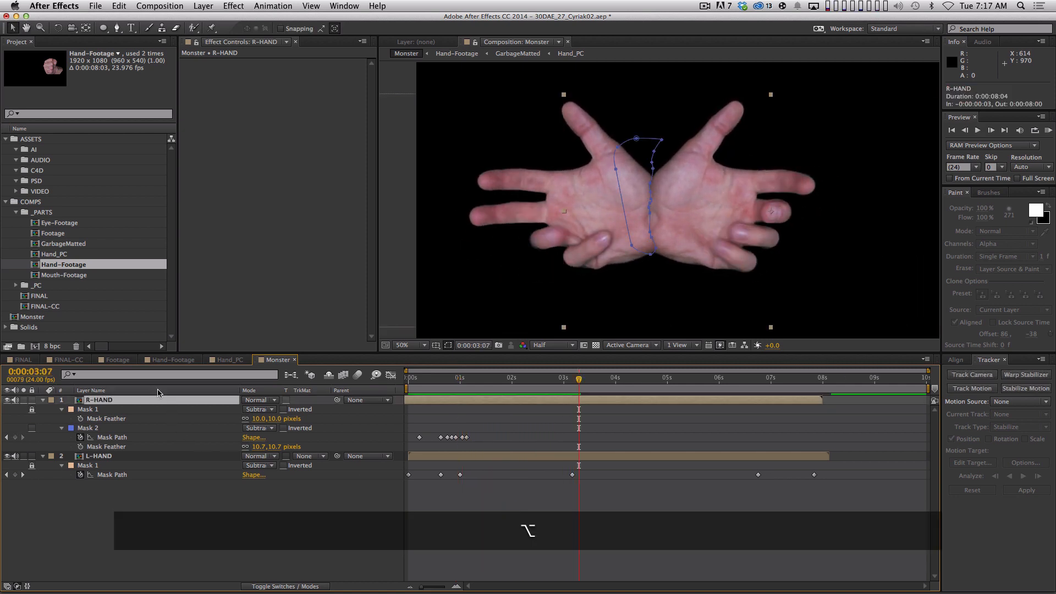
key("alt+Page_Up")
key("alt+Page_Up")
key("alt+Page_Up")
key("alt+Page_Up")
key("space")
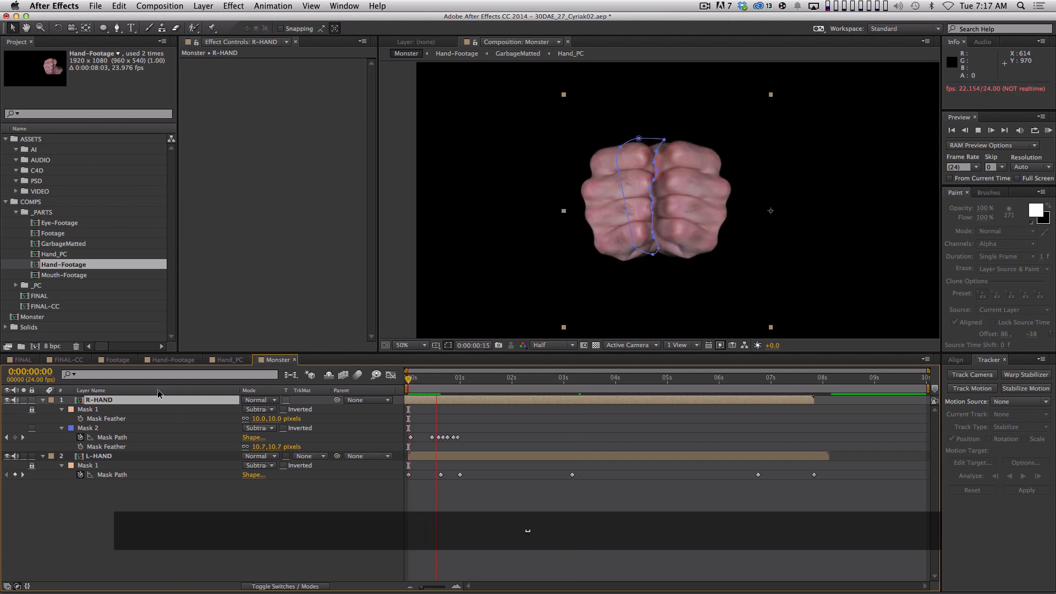
key("space")
- Nudge the R-HAND layer three frames later and preview the timing against L-HAND
key("alt+Page_Down")
key("alt+Page_Down")
key("alt+Page_Down")
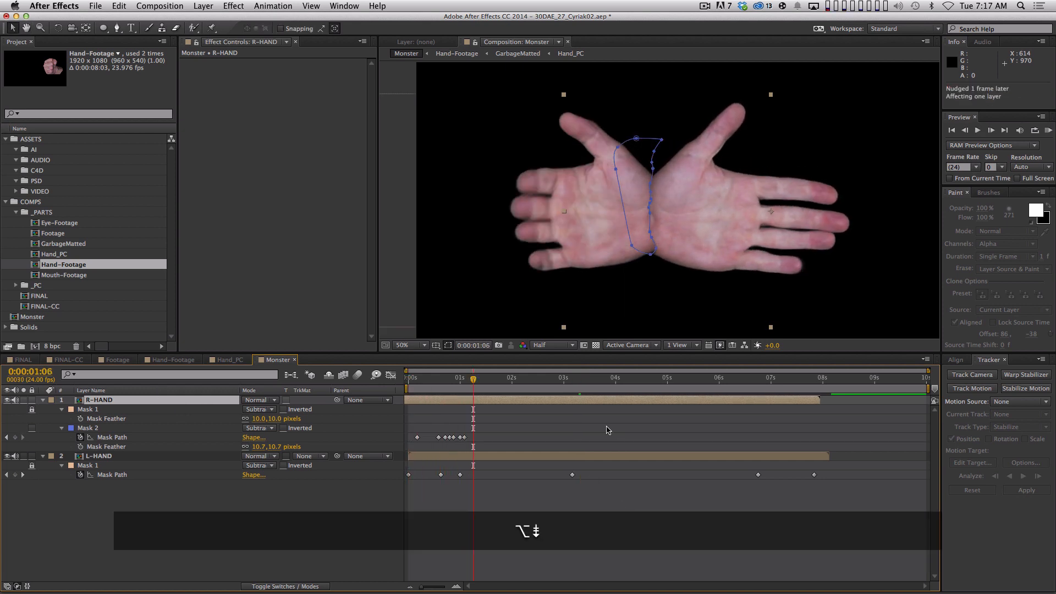
key("space")
left_click(585, 533)
key("space")
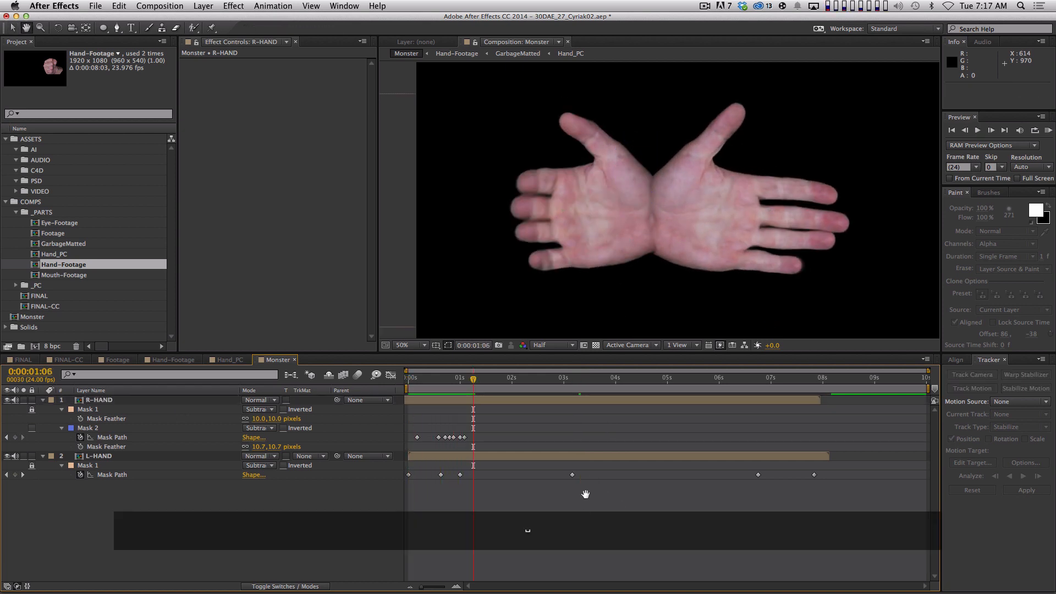
key("space")
- Nudge the R-HAND layer two more frames later and preview the hand animation
left_click(165, 400)
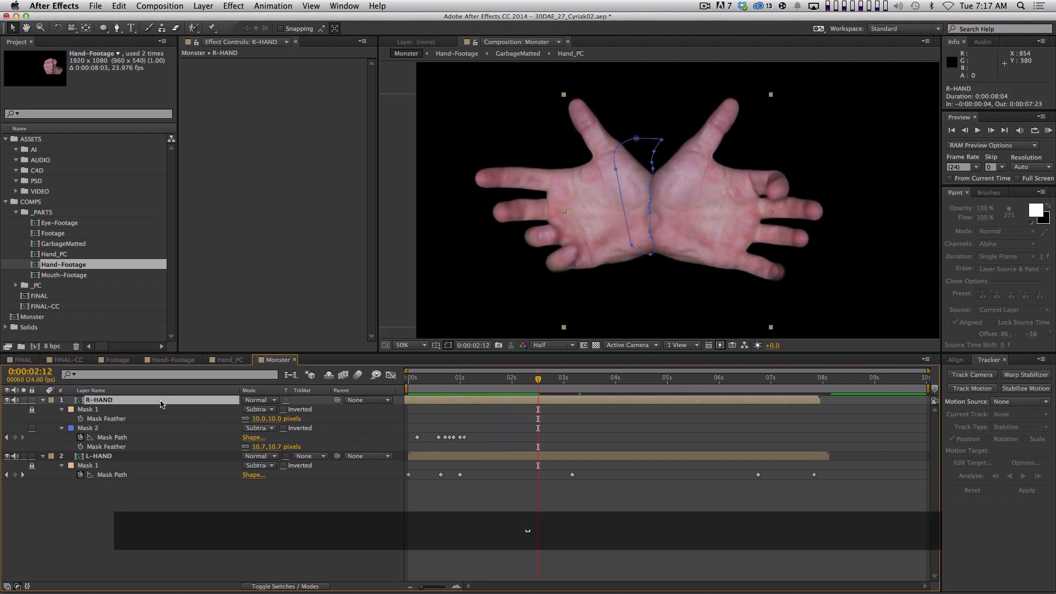
key("alt+Page_Down")
key("alt+Page_Down")
key("space")
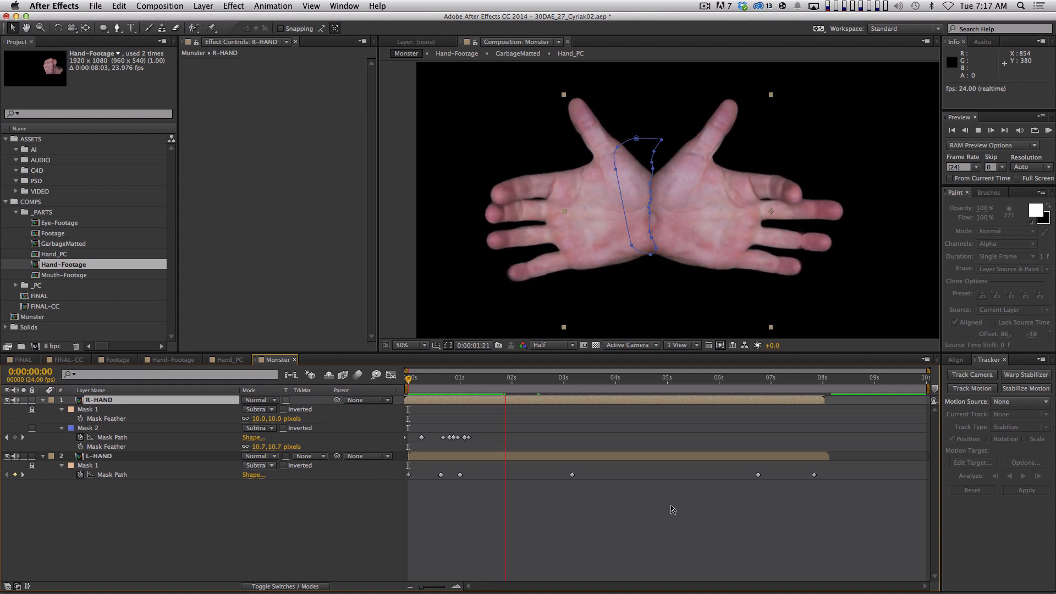
key("space")
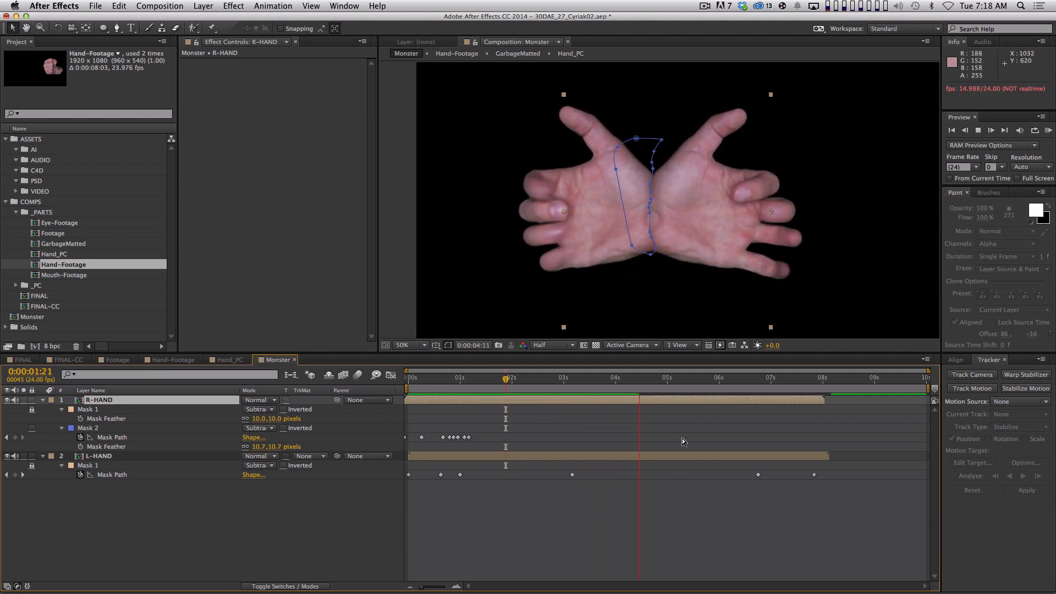
- Show the title/action-safe guides and move both hand layers so their seam is centred in the frame
key("shift+super+grave")
key("apostrophe")
left_click_drag(692, 233, 717, 236)
left_click(632, 490)
- Add Position keyframes to R-HAND and L-HAND at 0:00:06:21, as the hands begin closing
left_click_drag(685, 379, 765, 373)
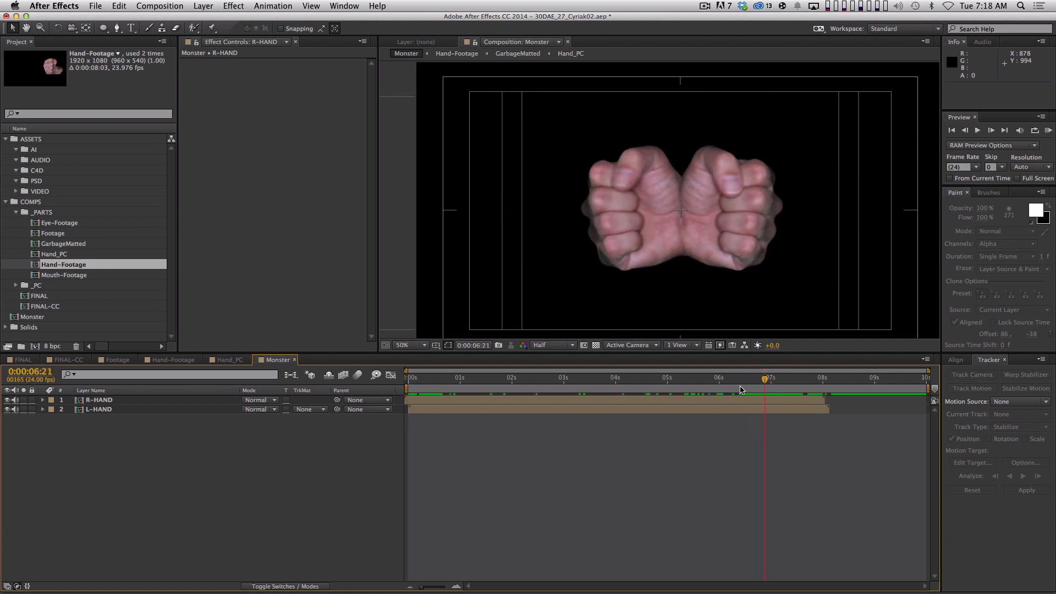
left_click_drag(130, 487, 55, 398)
key("alt+p")
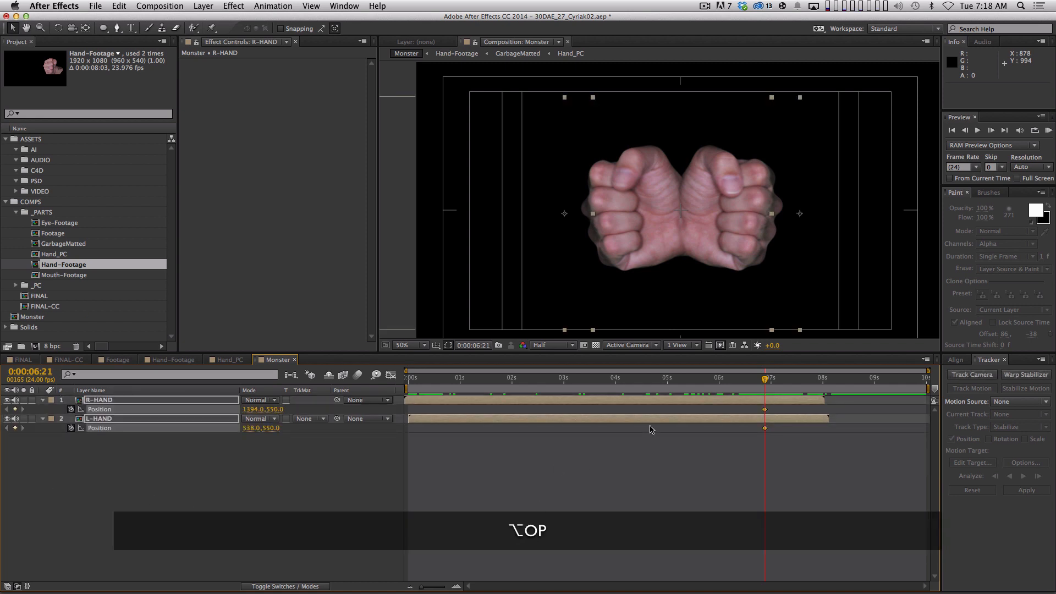
- At 0:00:07:04, bring the fists together by setting Position to 1281, 550 for R-HAND and 660, 550 for L-HAND
key("space")
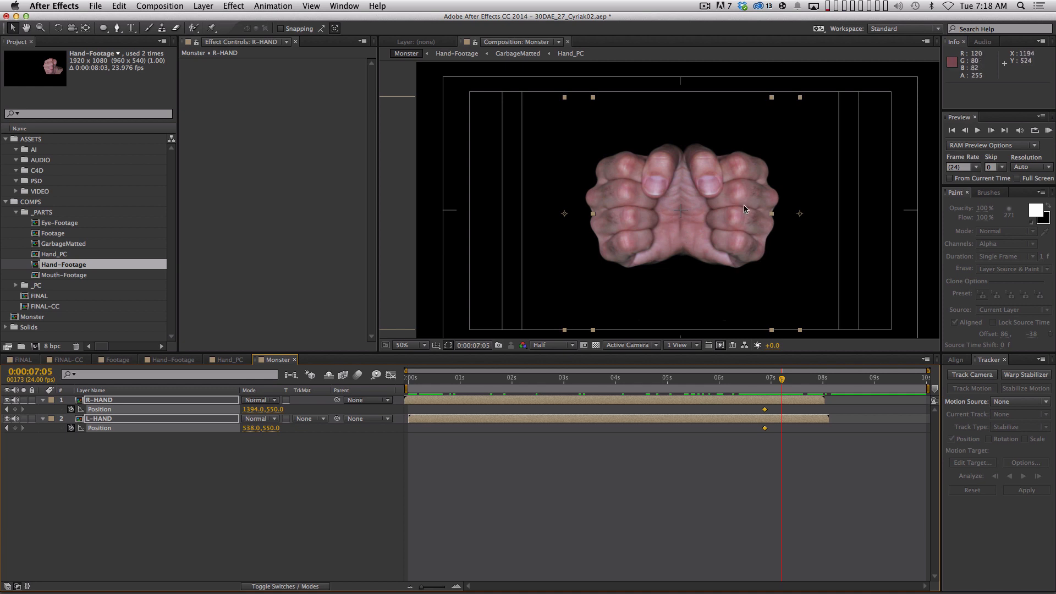
left_click_drag(785, 382, 780, 382)
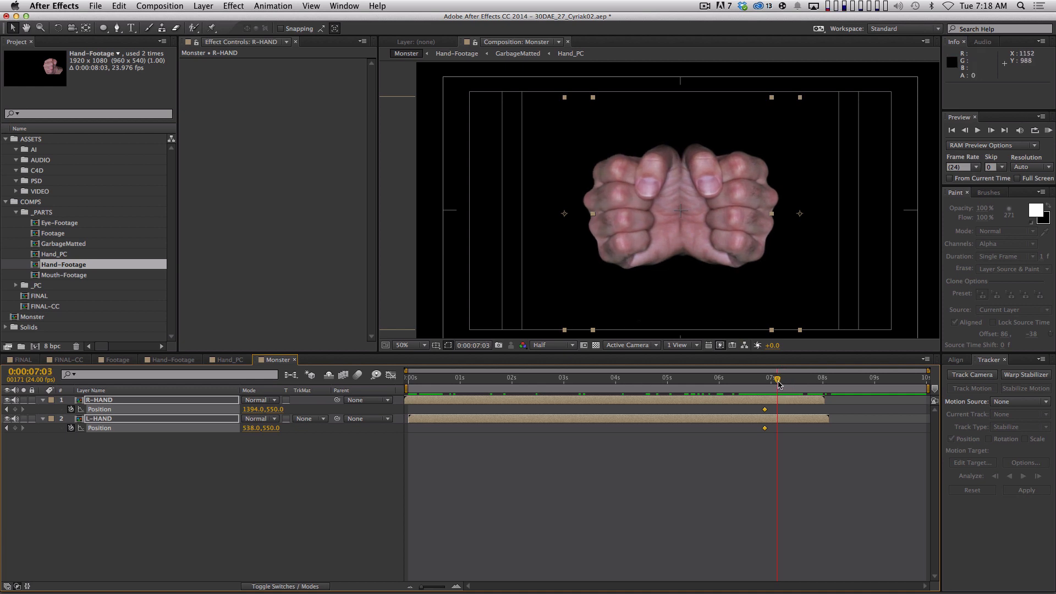
left_click(499, 528)
mouse_move(247, 409)
left_mouse_down()
mouse_move(192, 418)
mouse_move(302, 421)
mouse_move(248, 412)
left_mouse_up()
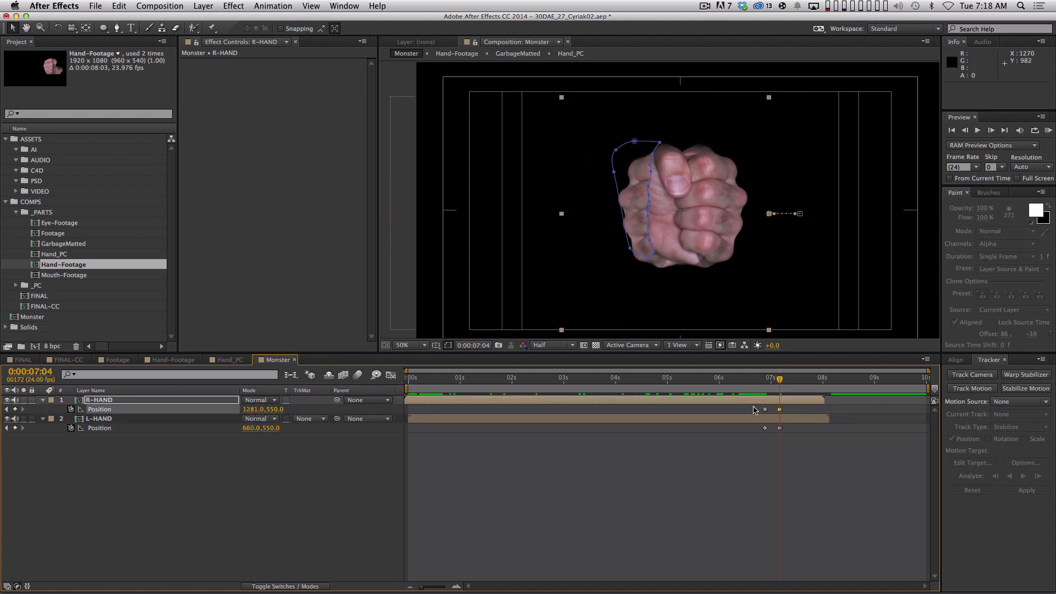
- Apply Easy Ease to both layers' Position keyframes and preview the closing movement
left_click_drag(754, 410, 809, 435)
key("F9")
left_click(804, 435)
key("space")
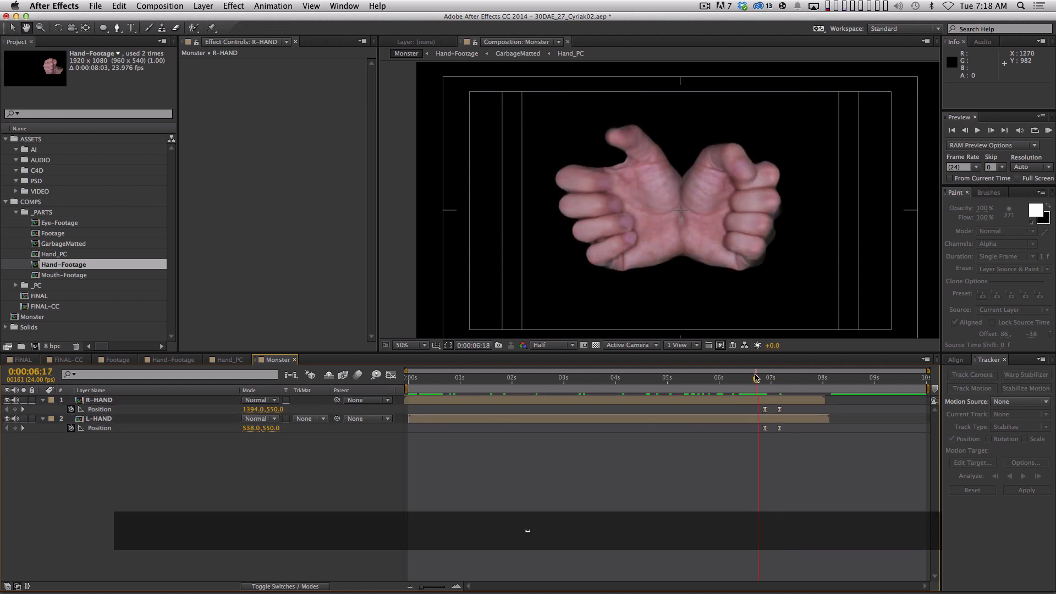
- Move the first Position keyframes of both hands to 0:00:06:15 and review the closing movement
left_click_drag(753, 384, 757, 432)
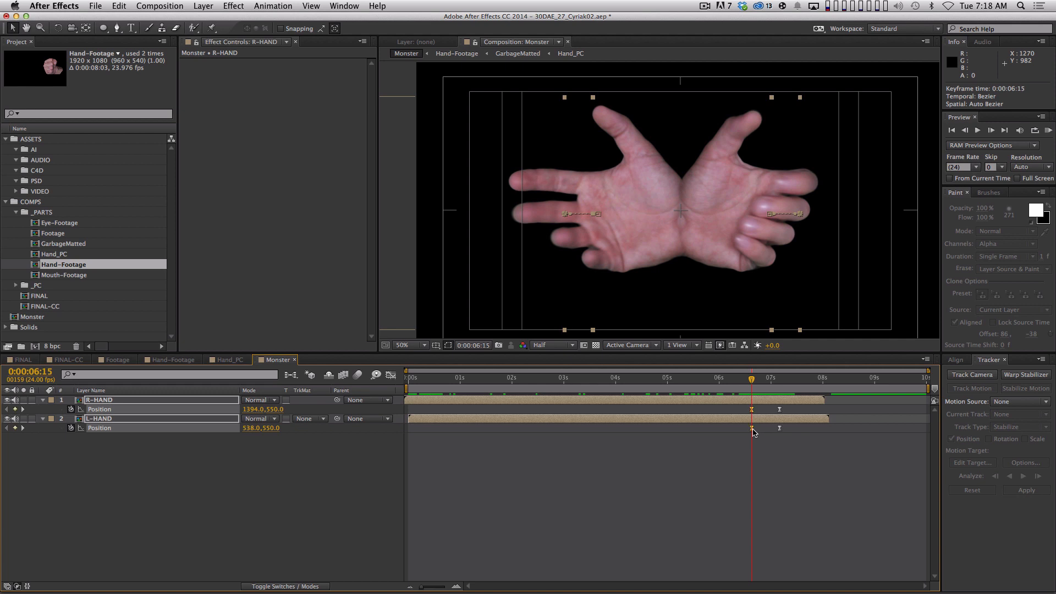
key("space")
left_click(751, 378)
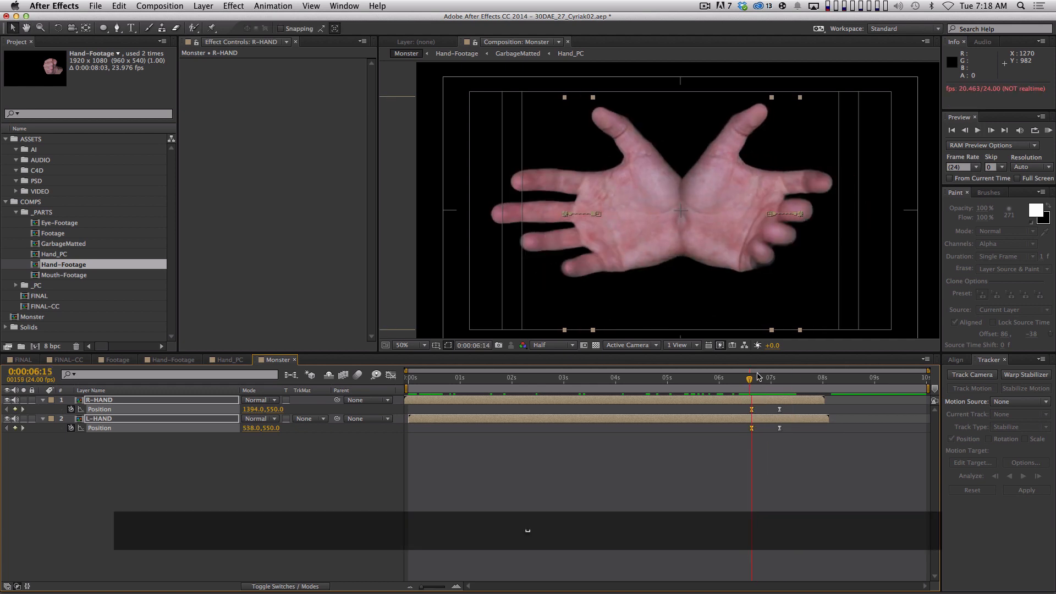
left_click_drag(755, 378, 776, 376)
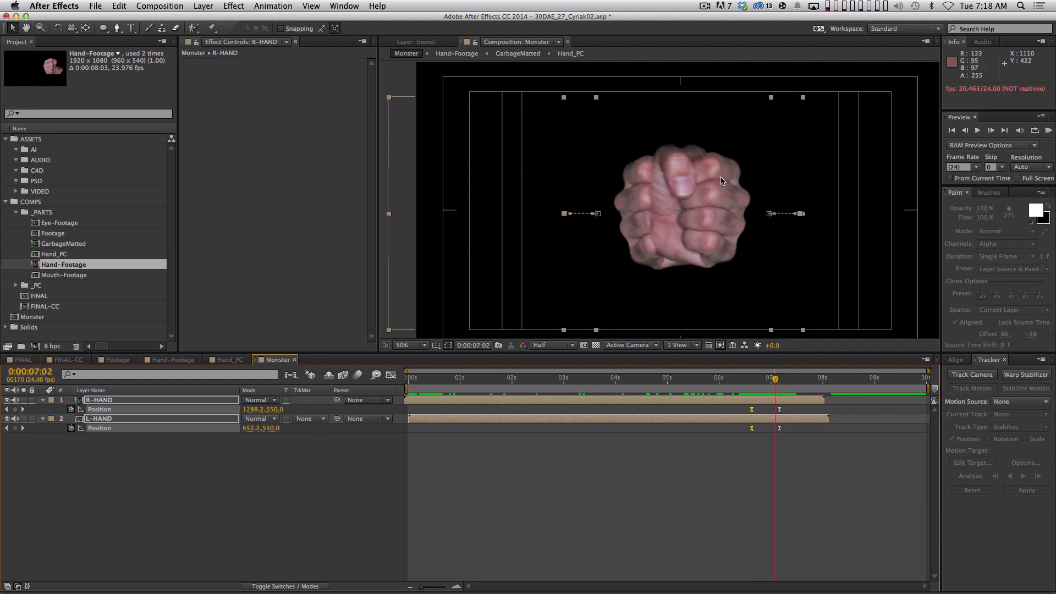
left_click_drag(773, 384, 385, 517)
left_click(385, 517)
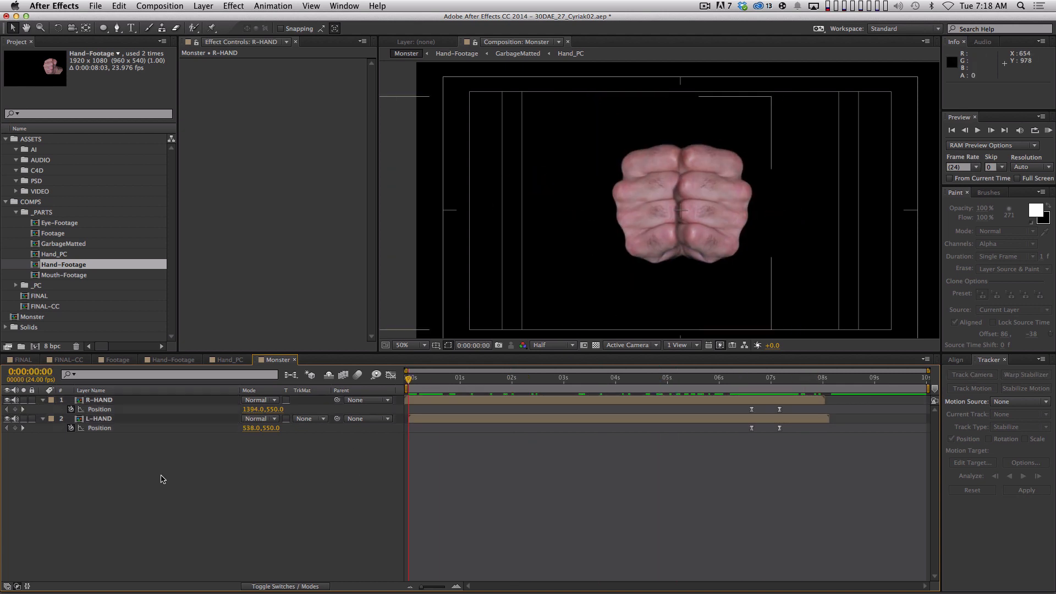
- In the Mouth-Footage composition, pre-compose MVI_0109.MOV as Mouth-STABEL, moving all attributes into the new composition
double_click(65, 274)
left_click_drag(440, 380, 337, 395)
left_click_drag(187, 454, 132, 397)
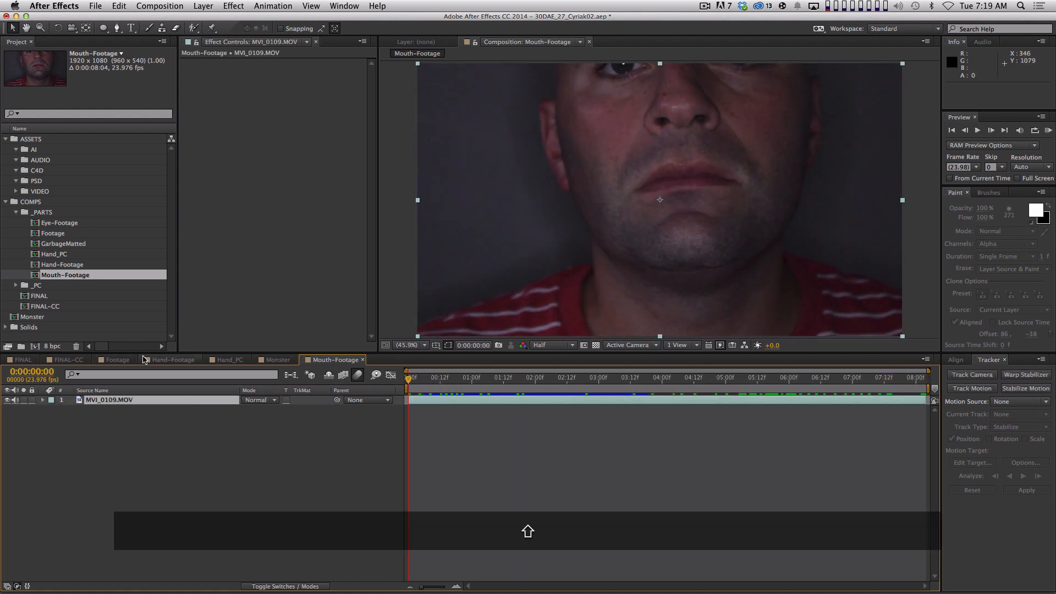
key("shift+super+c")
type("Mouth-STABEL")
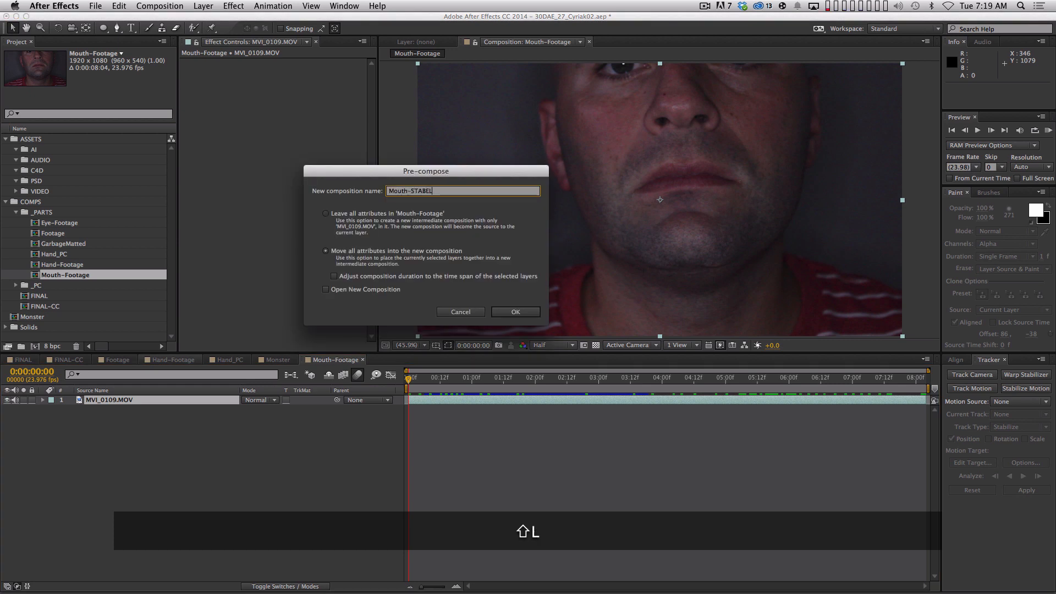
key("Return")
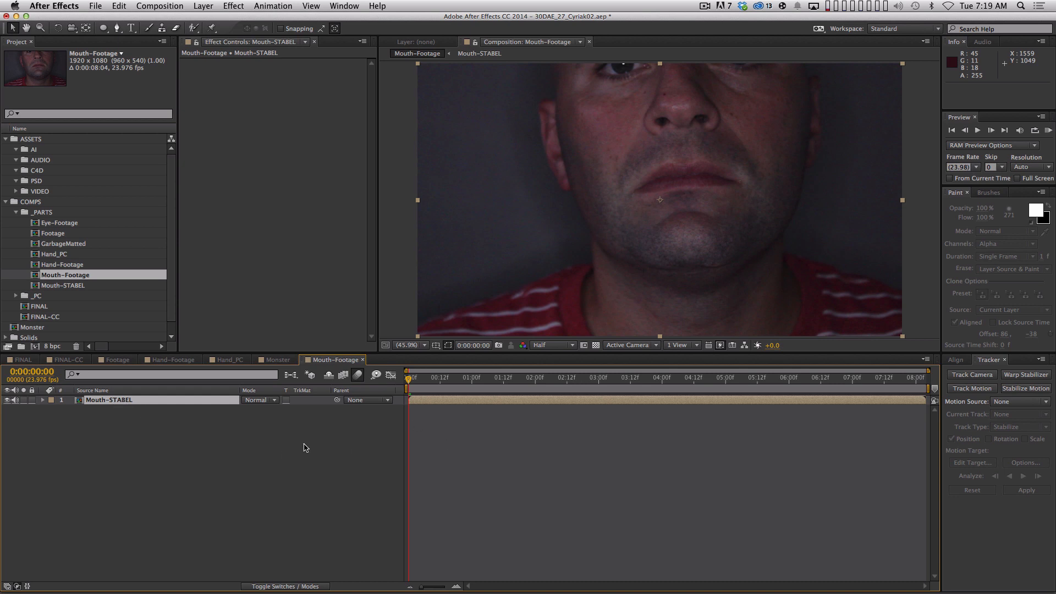
- Draw a closed Pen mask around the open mouth on Mouth-STABEL at 0:00:02:02, extend its corners outward, and check it at 0:00:01:11
left_click_drag(442, 383, 341, 370)
left_click_drag(461, 390, 337, 346)
left_click_drag(422, 383, 540, 380)
key("g")
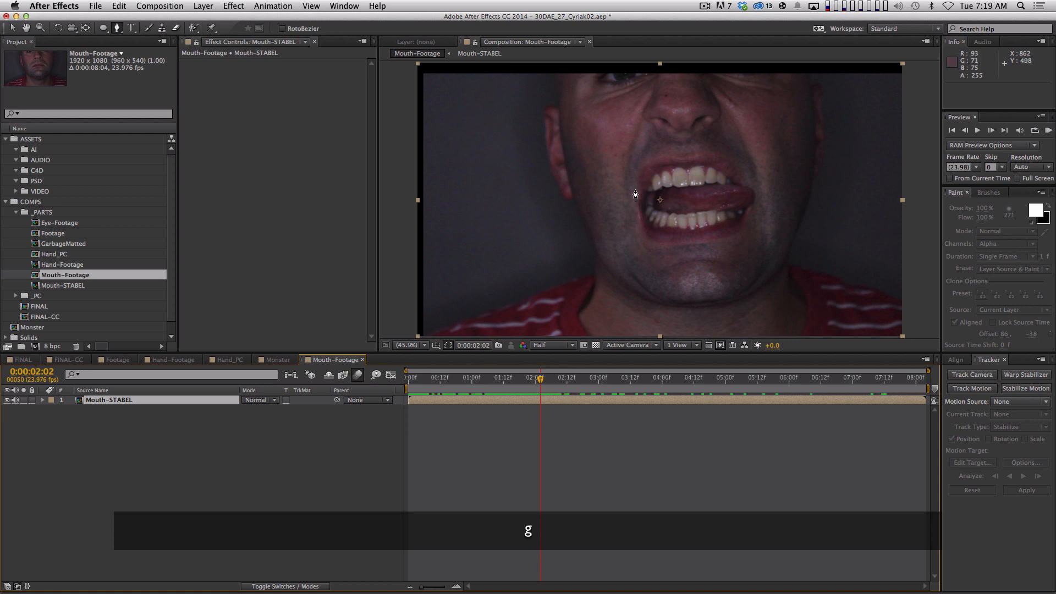
left_click(633, 195)
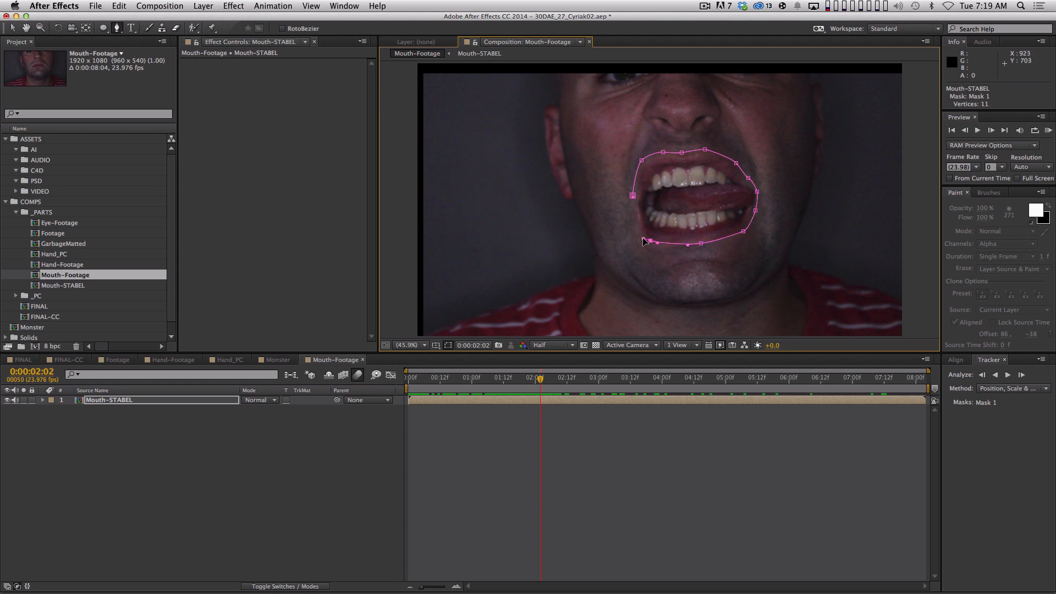
left_click(633, 195)
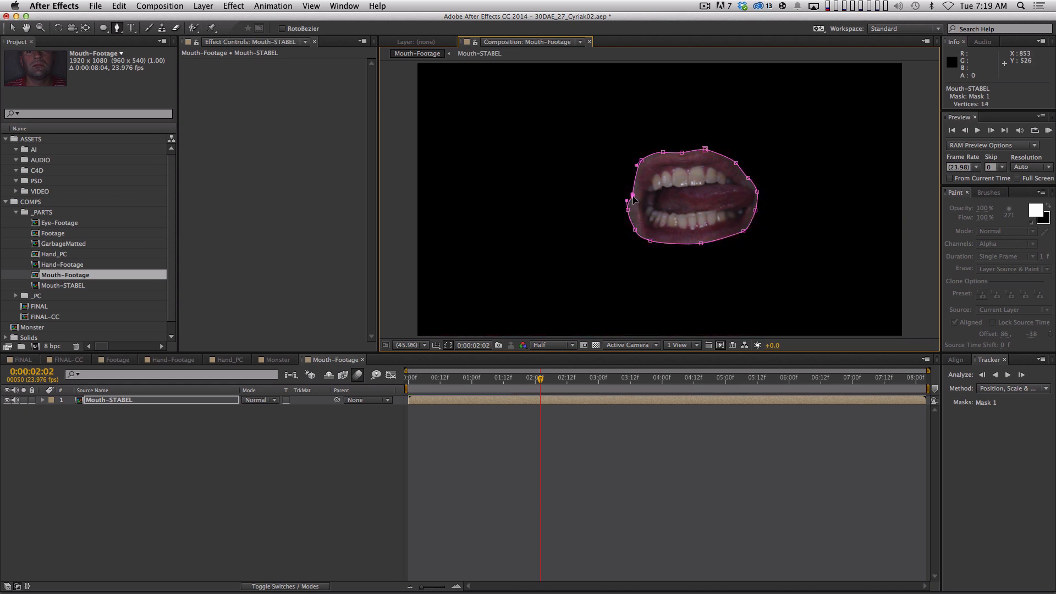
left_click_drag(757, 195, 759, 195)
left_click_drag(536, 378, 501, 375)
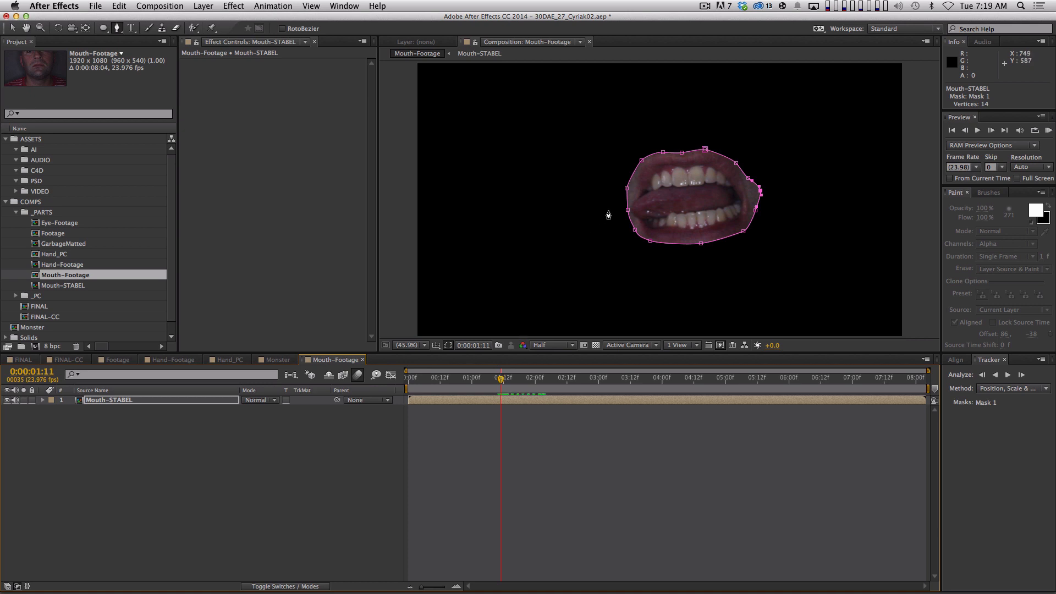
- Adjust the mask's left edge and lower-right points to fit the open mouth, checking at 0:00:01:16 and 0:00:03:01
left_click_drag(628, 210, 624, 204)
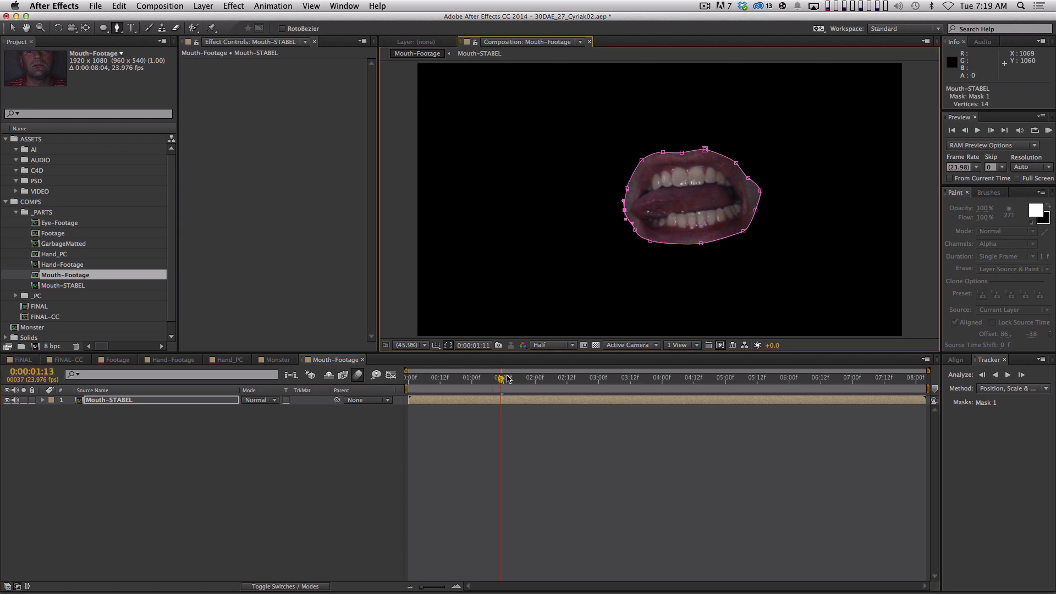
left_click_drag(505, 379, 517, 379)
left_click_drag(700, 244, 743, 230)
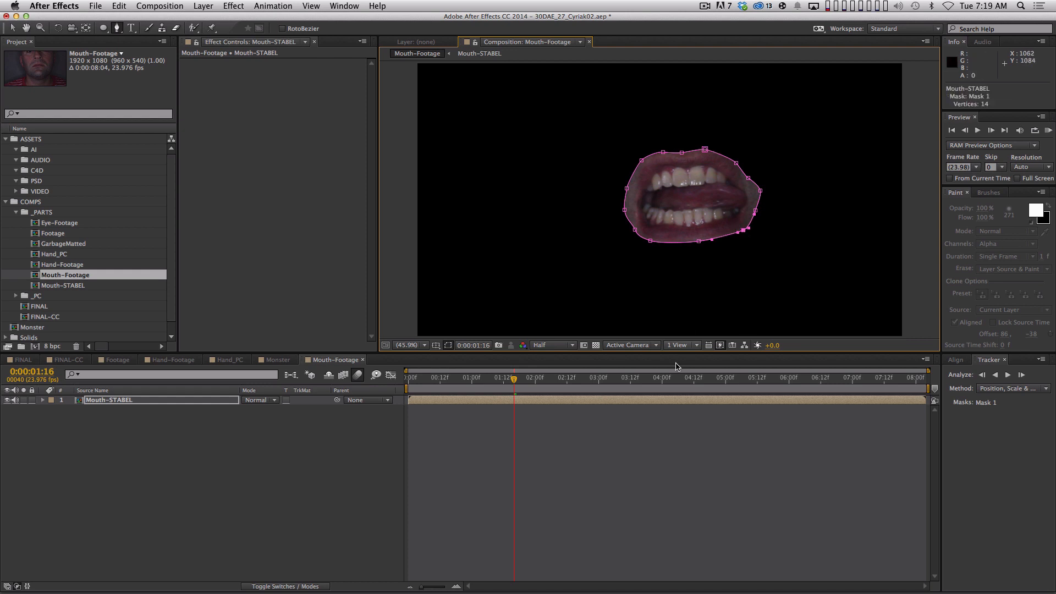
left_click_drag(508, 379, 601, 373)
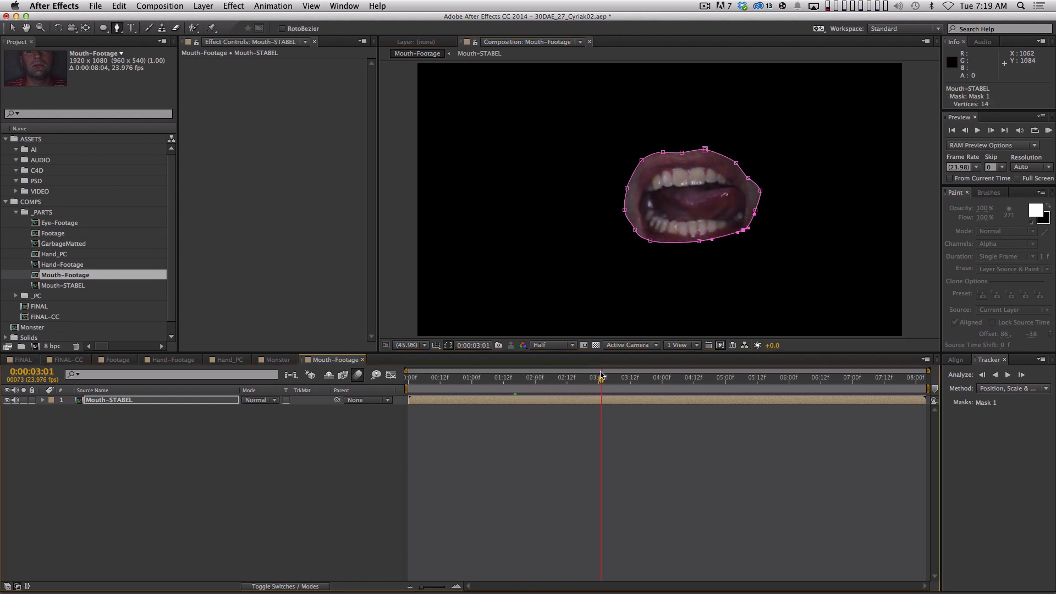
left_click_drag(701, 242, 749, 232)
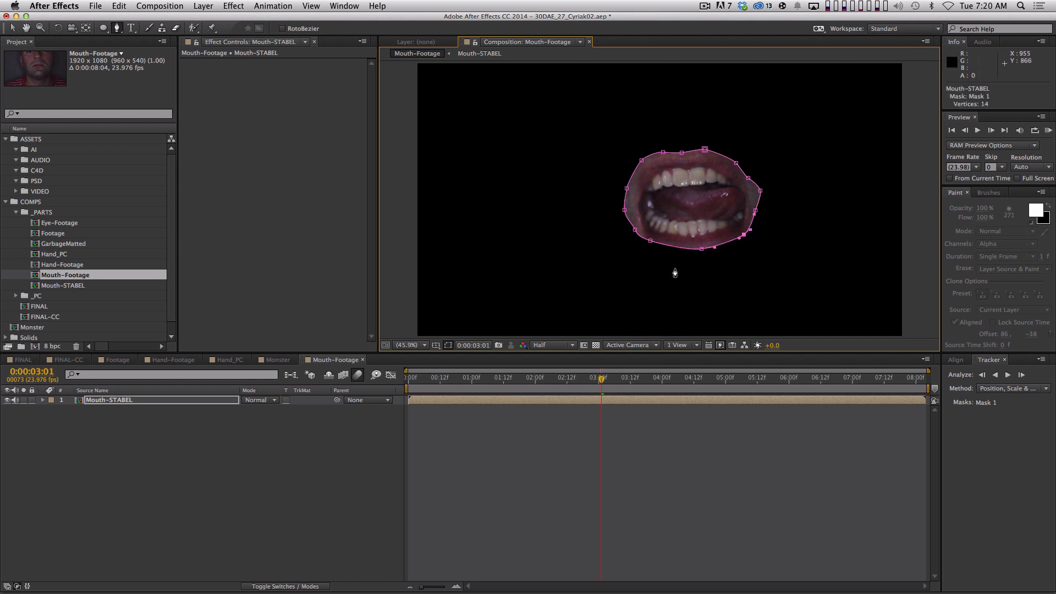
- Extend the mask's left corner outward at 0:00:04:04 and its right corner at 0:00:04:18 to cover the moving tongue and lips
left_click_drag(602, 378, 673, 378)
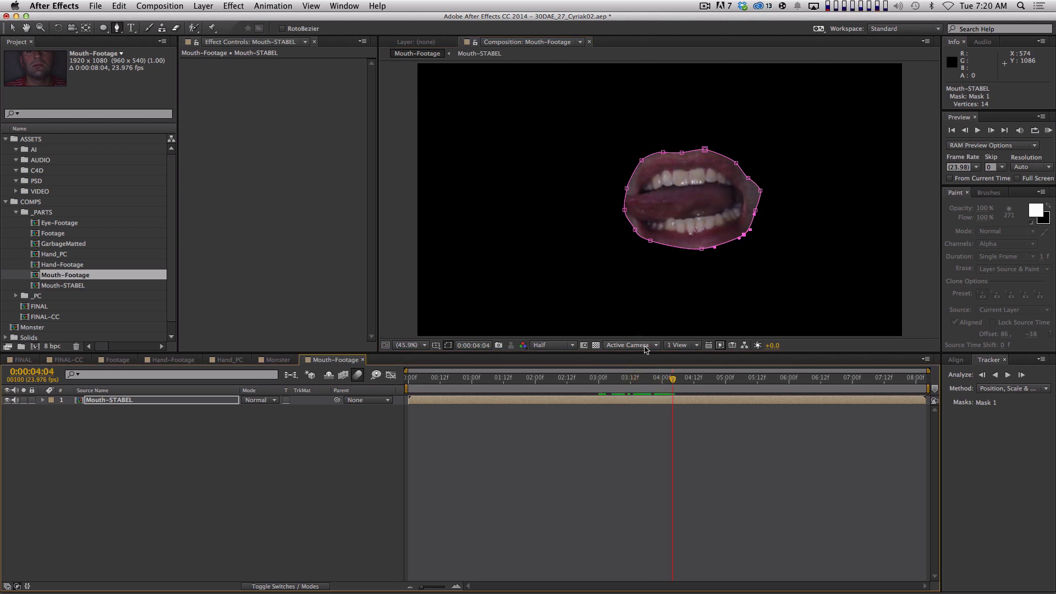
left_click_drag(624, 210, 622, 213)
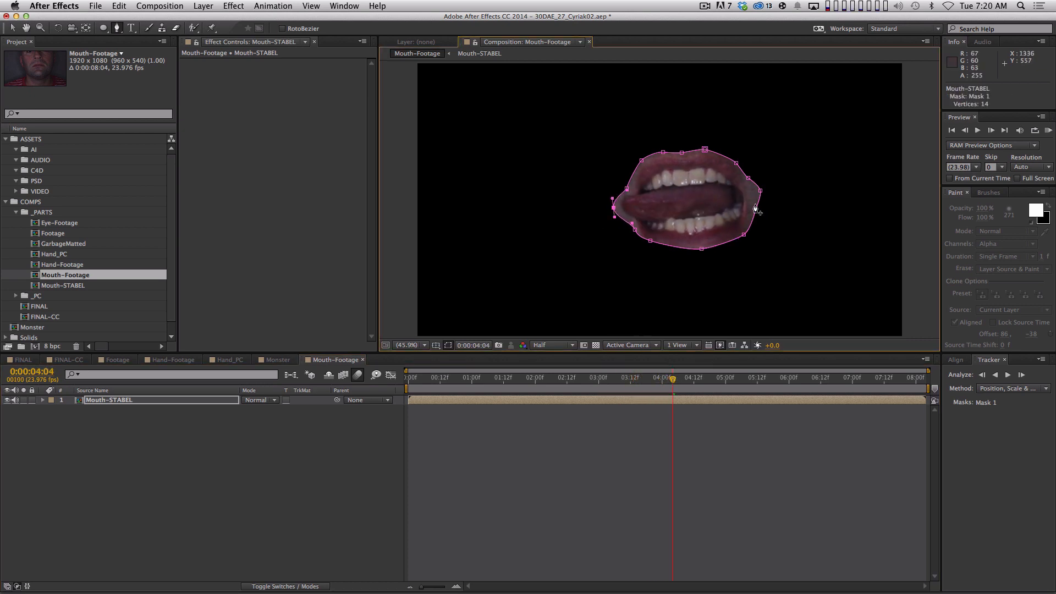
left_click_drag(748, 177, 751, 178)
left_click_drag(671, 381, 709, 379)
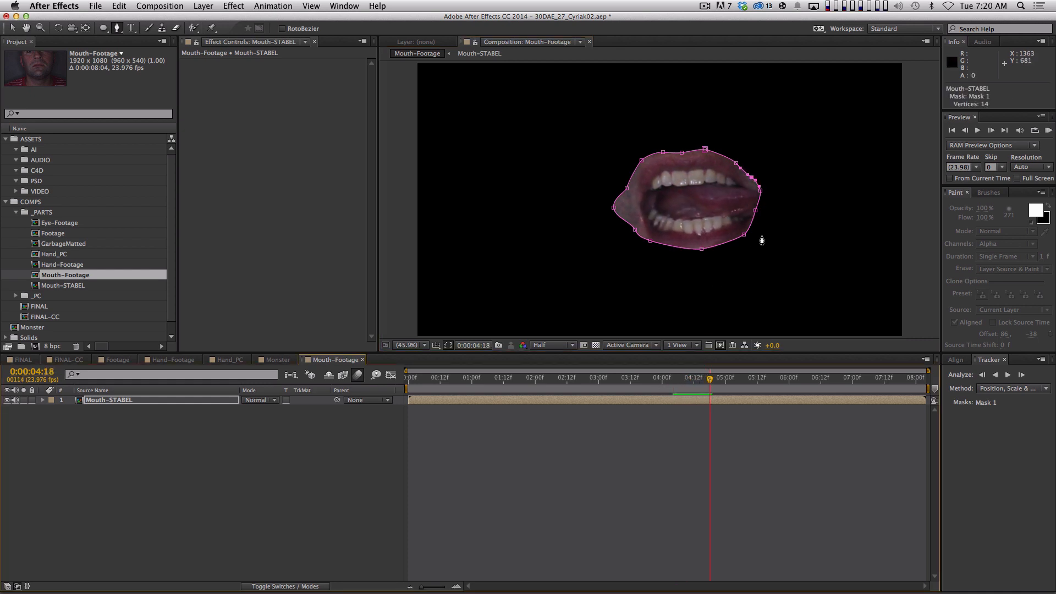
left_click(761, 214)
left_click(762, 190)
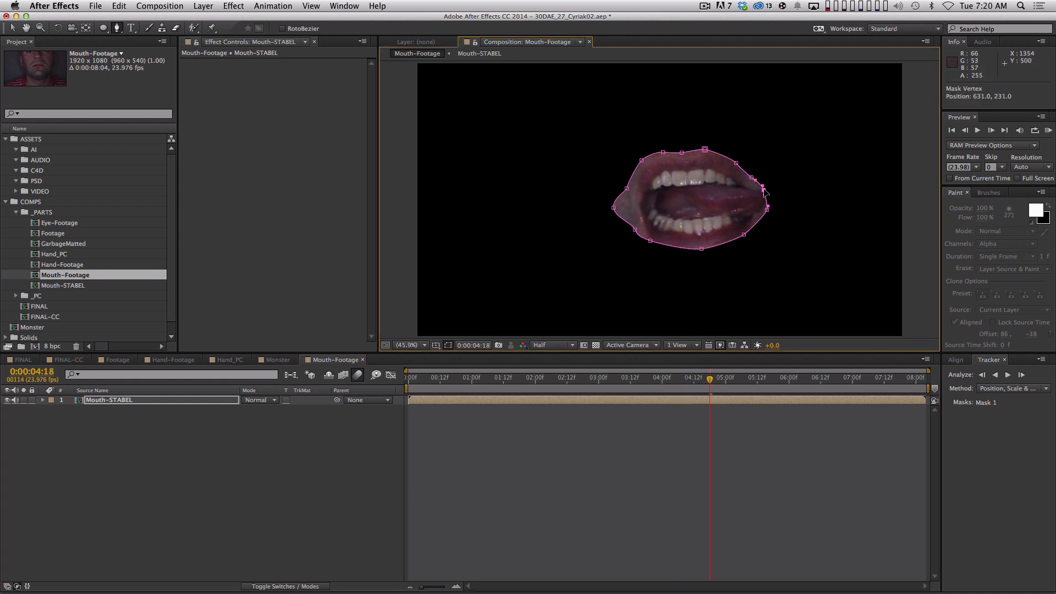
- Move the mask's upper-left point outward and set a Mask Path keyframe at 0:00:05:14
left_click_drag(710, 378, 753, 372)
key("Page_Down")
key("Page_Down")
left_click_drag(628, 186, 621, 186)
mouse_move(759, 381)
left_mouse_down()
mouse_move(795, 378)
mouse_move(764, 386)
left_mouse_up()
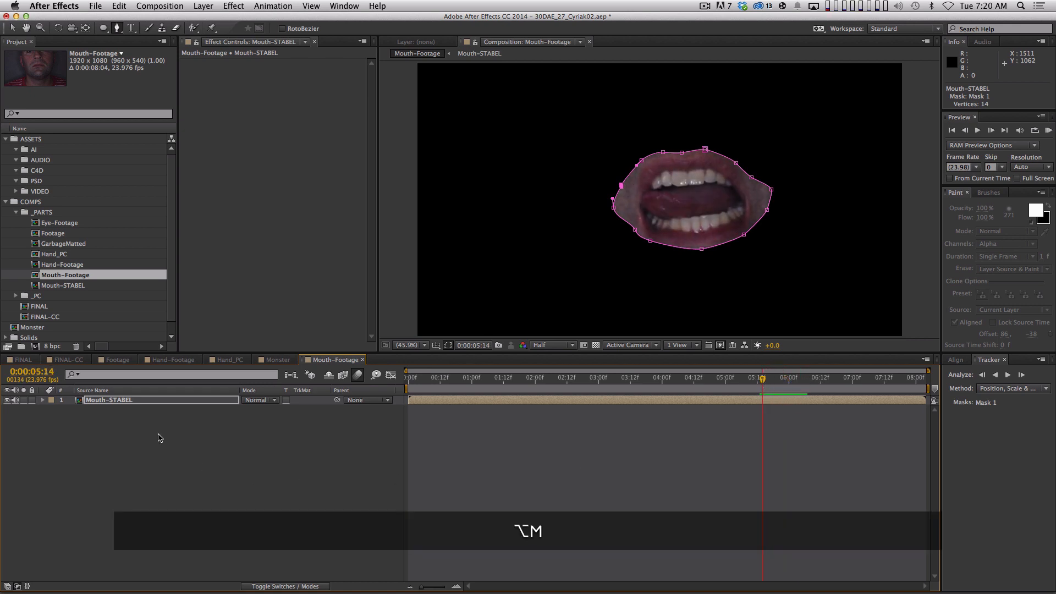
key("alt+m")
- At 0:00:05:20, squash the whole mask vertically so it surrounds only the closed lips
key("Page_Down")
key("Page_Down")
key("Page_Down")
key("Page_Down")
key("Page_Down")
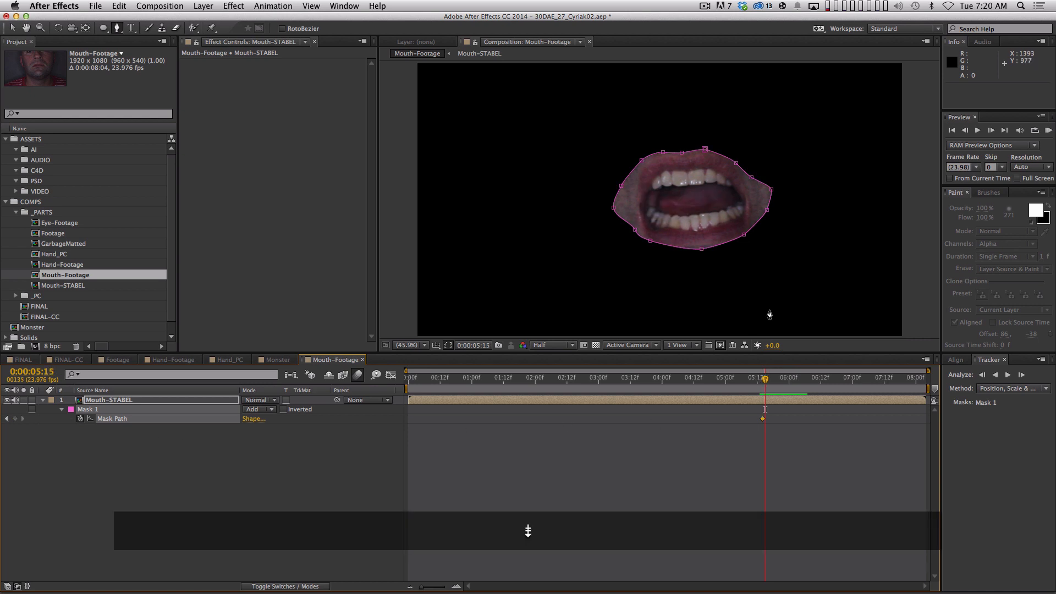
key("Page_Down")
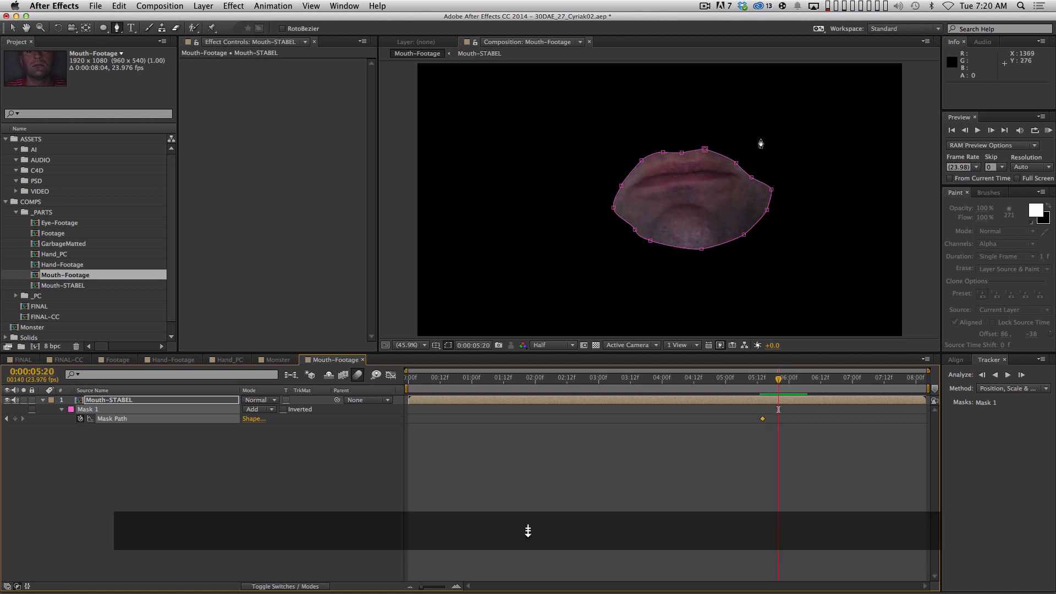
key("v")
double_click(745, 236)
left_click_drag(694, 253, 693, 194)
left_click_drag(694, 149, 694, 157)
key("Return")
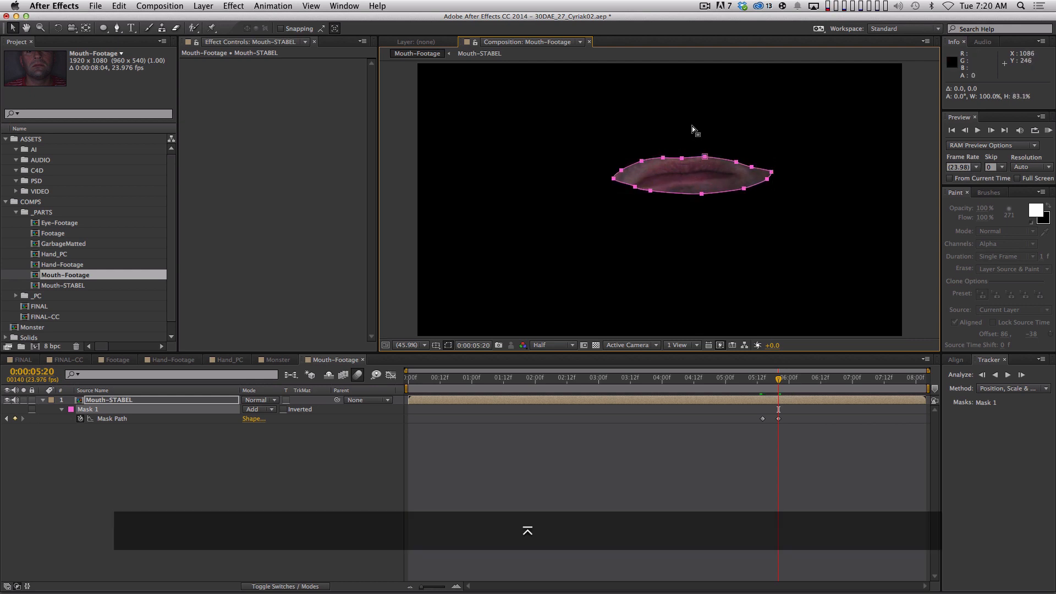
- Refine the individual mask points at 0:00:05:20 so the outline tightly follows the closed lips
left_click(632, 187)
key("super+z")
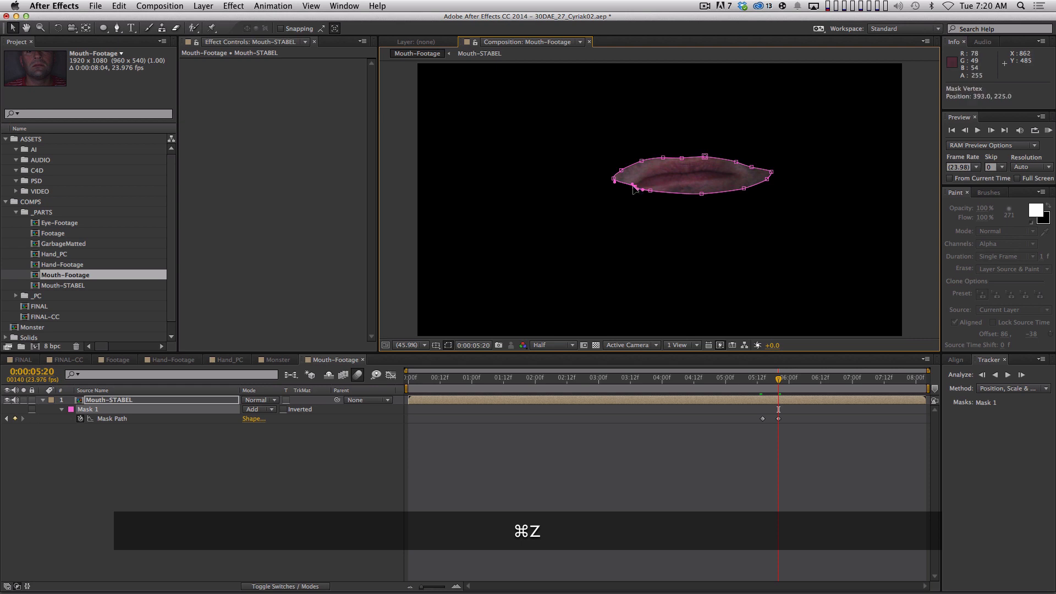
left_click_drag(702, 194, 760, 172)
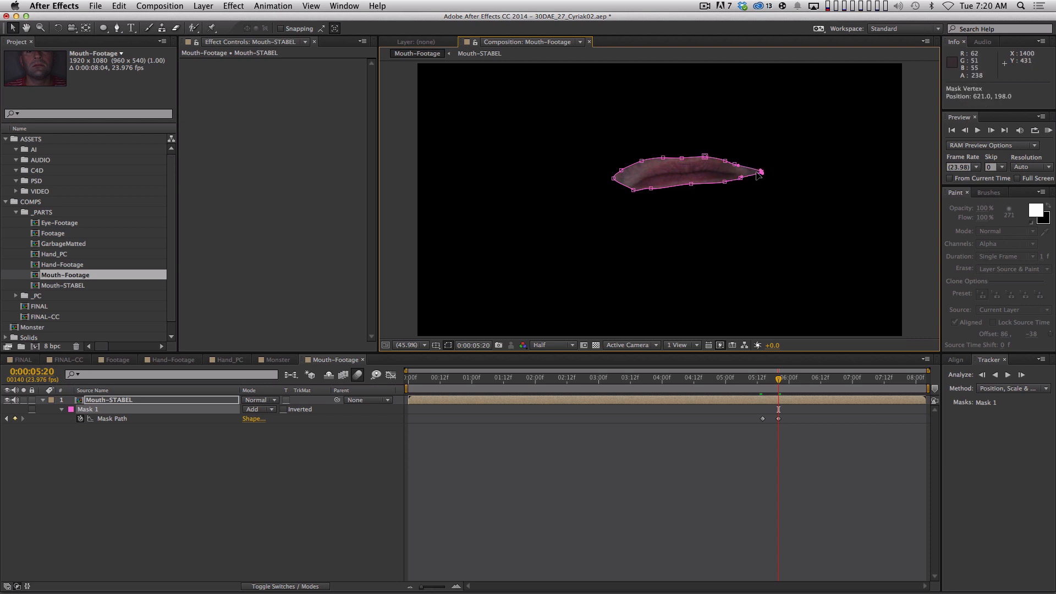
left_click_drag(642, 162, 633, 186)
left_click(652, 189)
left_click_drag(653, 191, 727, 183)
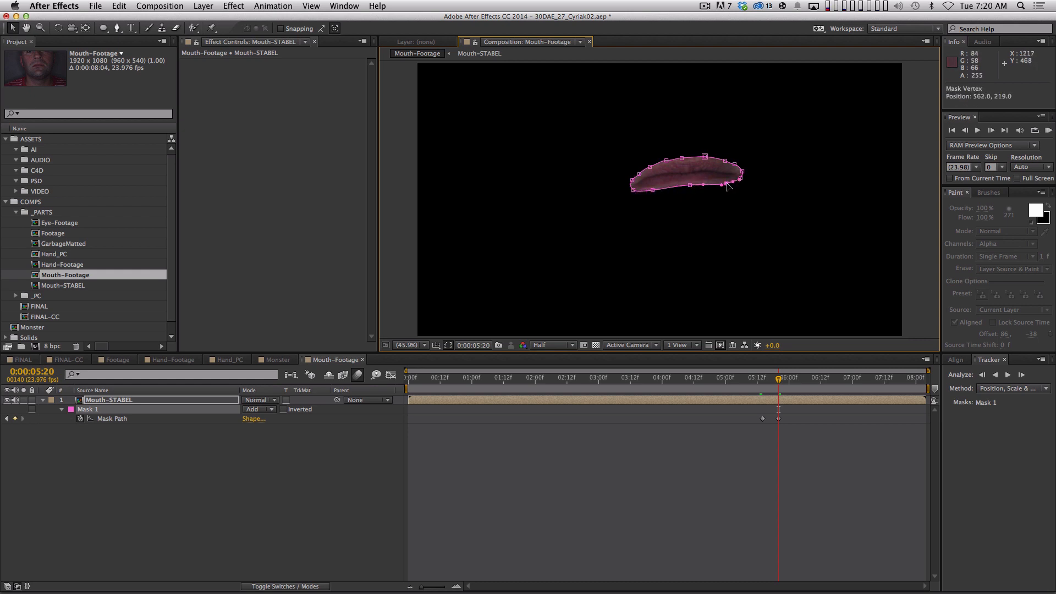
- Add a Mask Path keyframe holding the open-mouth shape at 0:00:01:08
left_click(761, 380)
left_click_drag(762, 379, 490, 392)
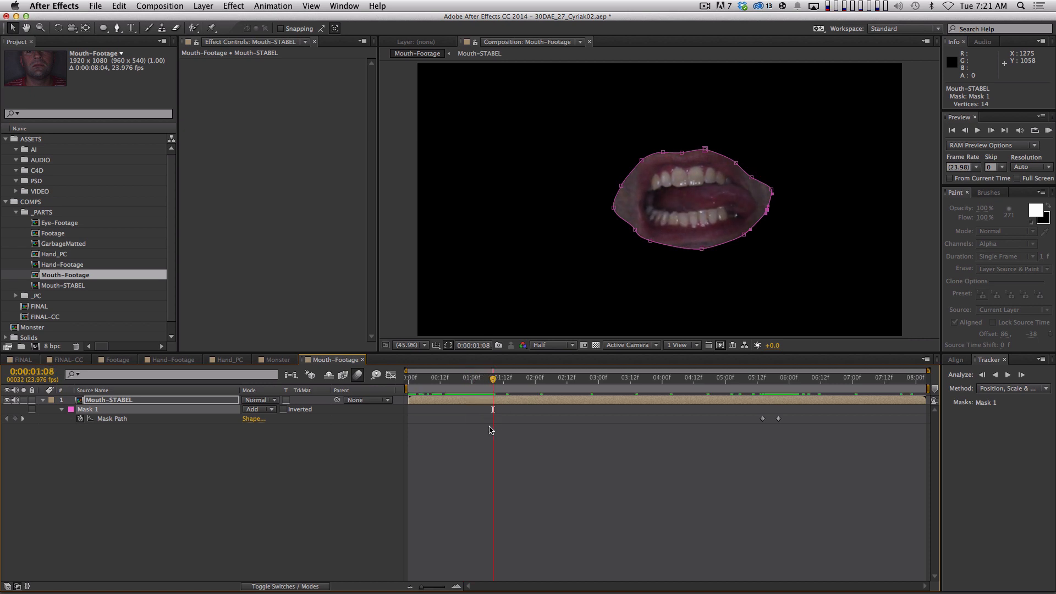
left_click(14, 420)
- Copy the closed-lips Mask Path keyframe to 0:00:00:11 and shift the whole mask slightly down onto the lips
left_click_drag(495, 381, 438, 385)
left_click(763, 418)
key("super+c")
key("super+v")
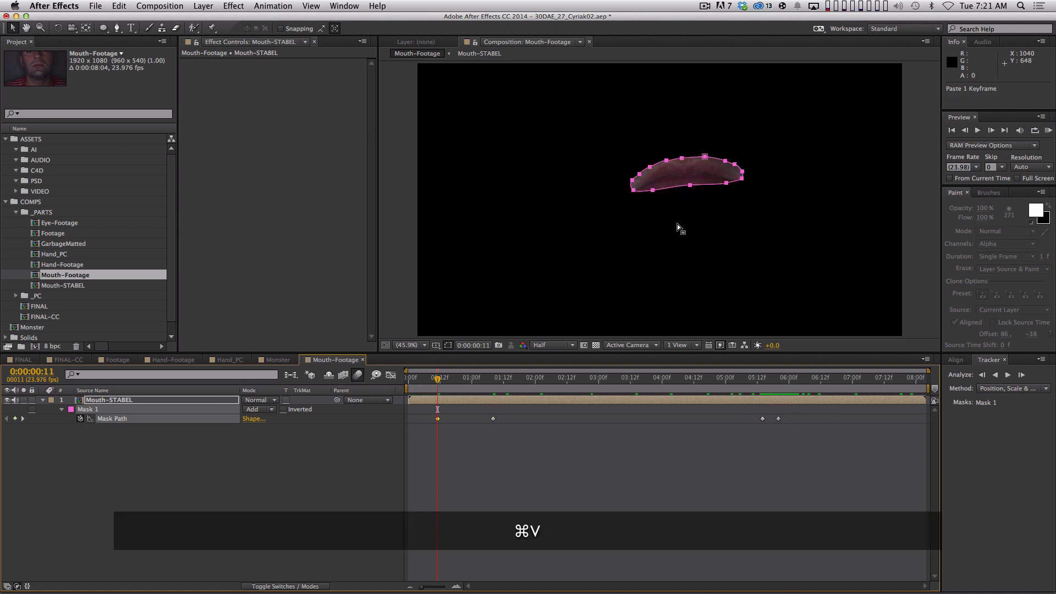
double_click(690, 186)
left_click_drag(691, 178, 692, 181)
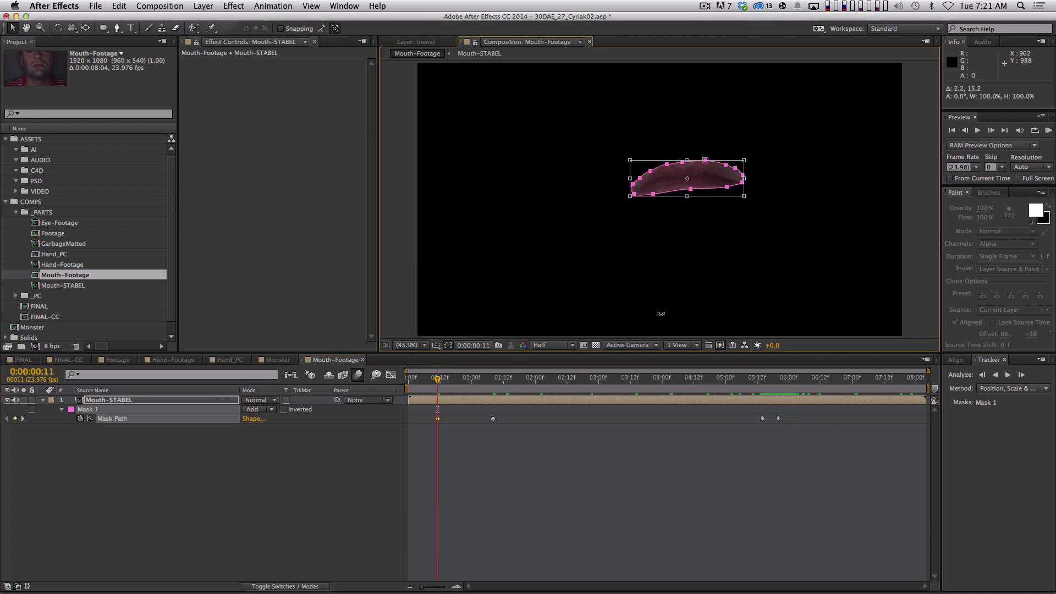
- At 0:00:00:23, reshape the mask's lower edge around the partly open mouth, undoing the last unwanted point adjustments
left_click(564, 500)
key("Page_Down")
key("Page_Down")
key("Page_Down")
key("Page_Down")
key("Page_Down")
key("Page_Down")
key("Page_Down")
key("Page_Down")
key("Page_Down")
key("Page_Down")
key("Page_Down")
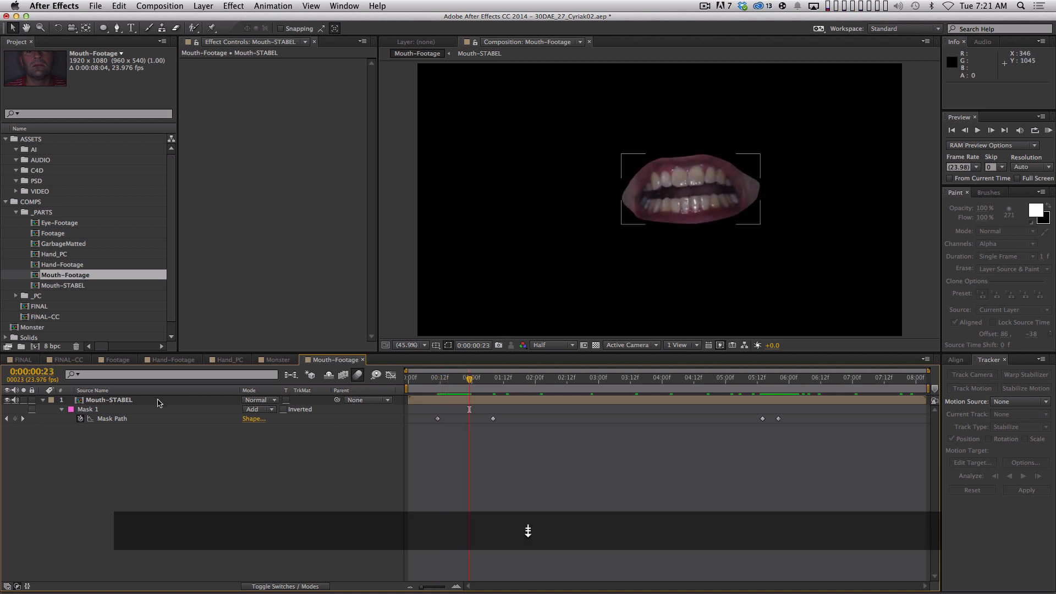
left_click(153, 420)
left_click_drag(696, 223, 648, 226)
left_click_drag(736, 215, 737, 215)
key("super+z")
key("super+z")
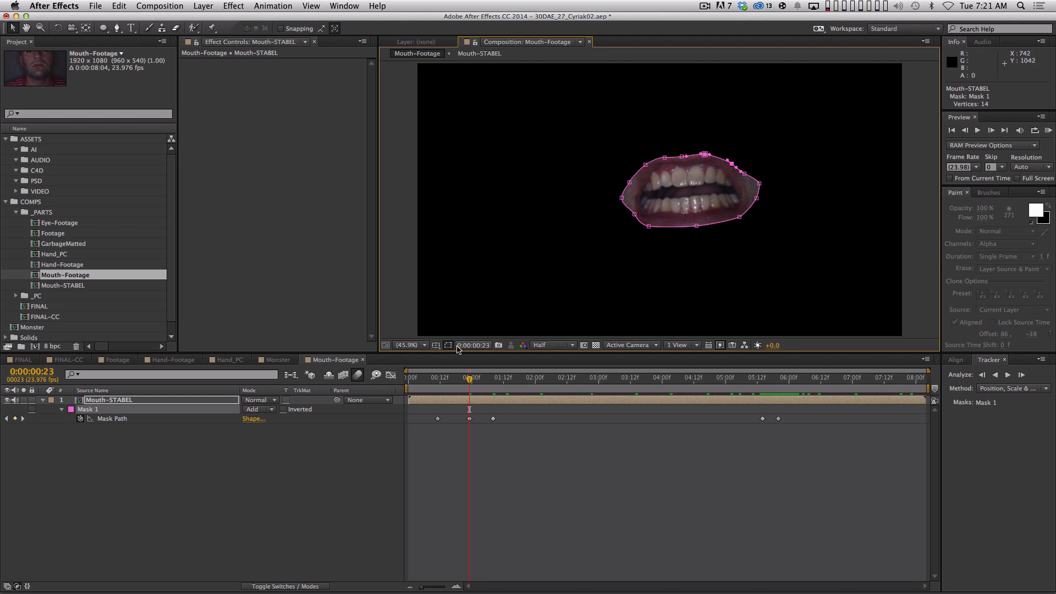
- Advance frame by frame from 0:00:00:23 to 0:00:01:11 to check the mask against the opening mouth
key("Page_Down")
key("Page_Down")
key("Page_Down")
key("Page_Down")
key("Page_Down")
key("Page_Down")
key("Page_Down")
key("Page_Down")
key("Page_Down")
key("Page_Down")
key("Page_Down")
key("Page_Down")
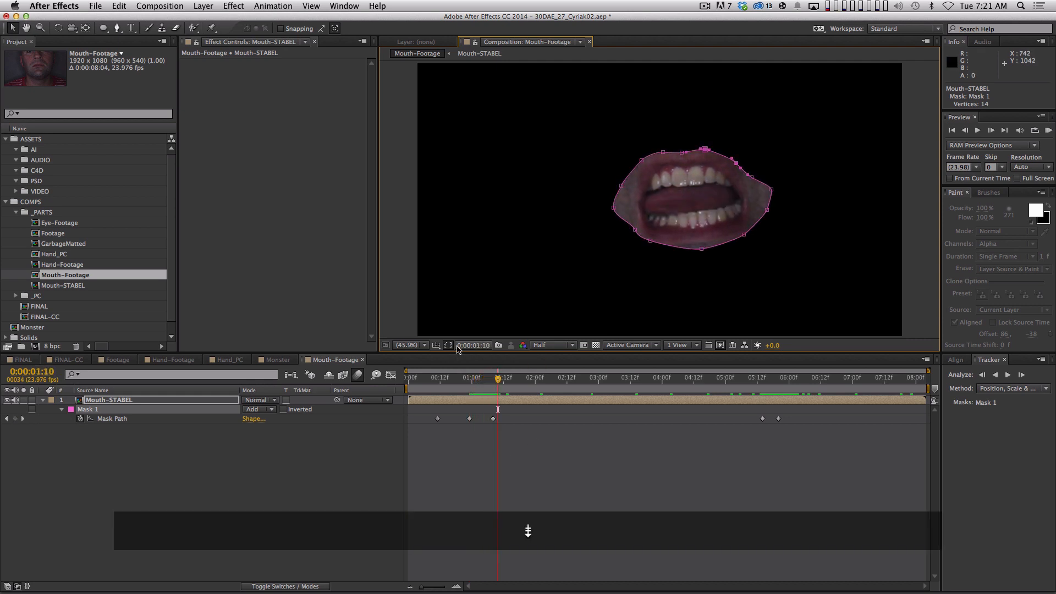
- Set the Mask Feather on Mouth-STABEL to 30 pixels and preview the feathered mouth
left_click(179, 434)
left_click(182, 401)
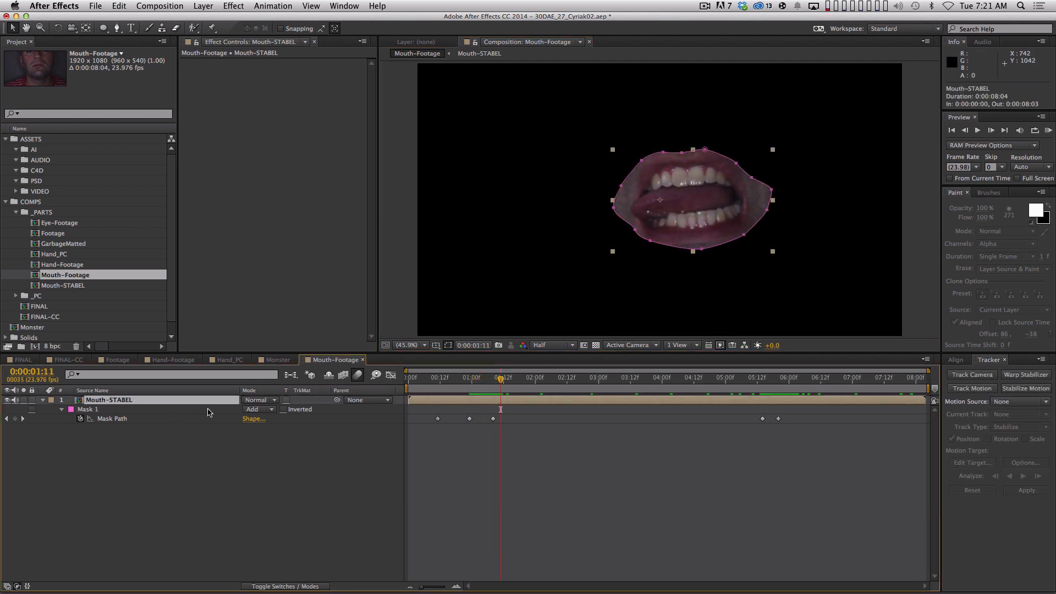
key("f")
left_click(263, 418)
type("30")
key("Return")
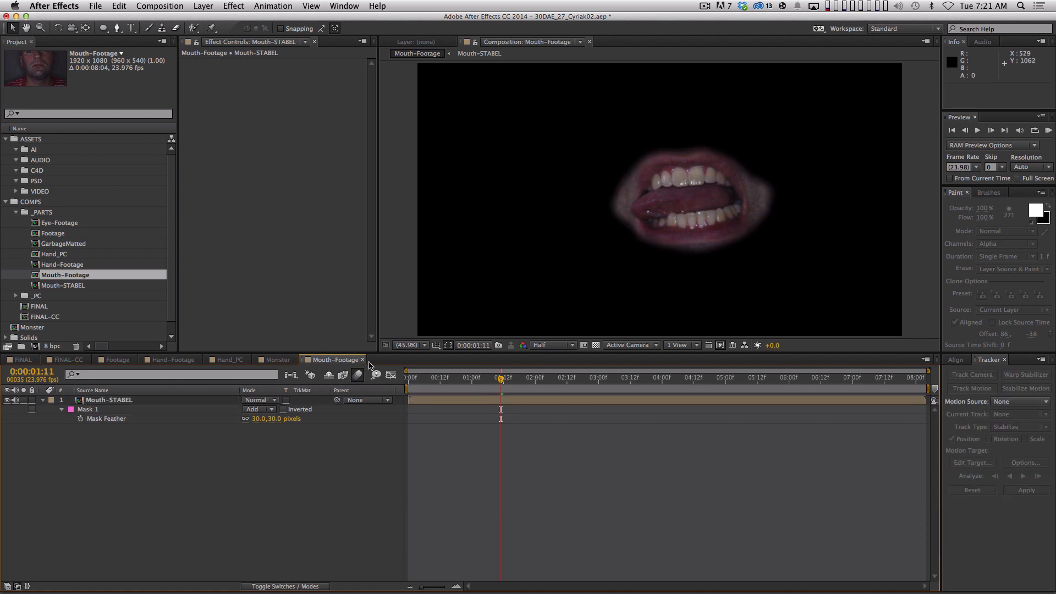
key("space")
left_click_drag(646, 366, 246, 474)
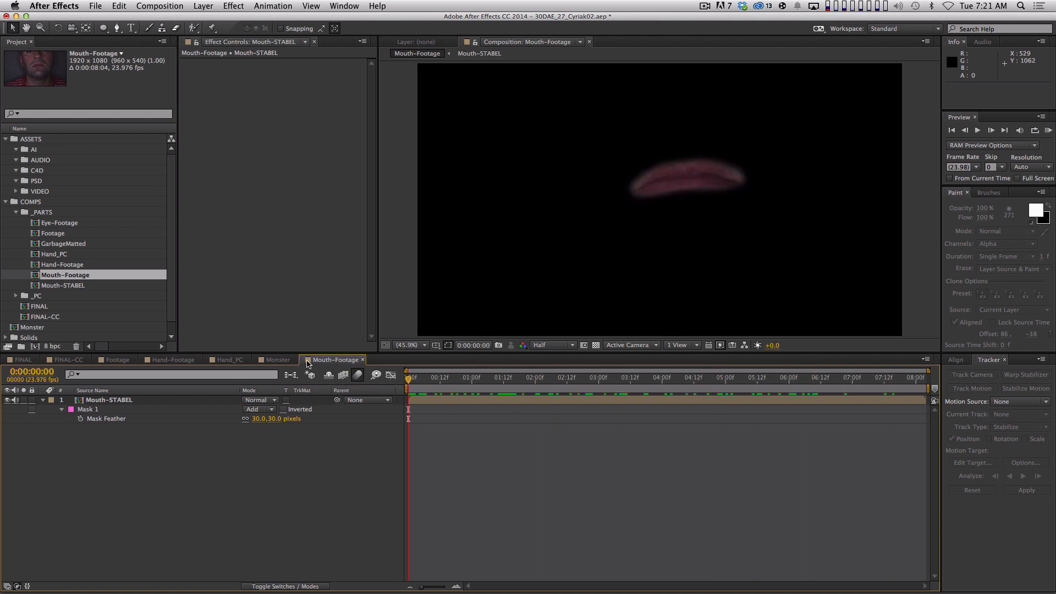
- In the Monster composition, go to 0:00:01:18 and place Mouth-Footage above both hand layers
left_click(275, 359)
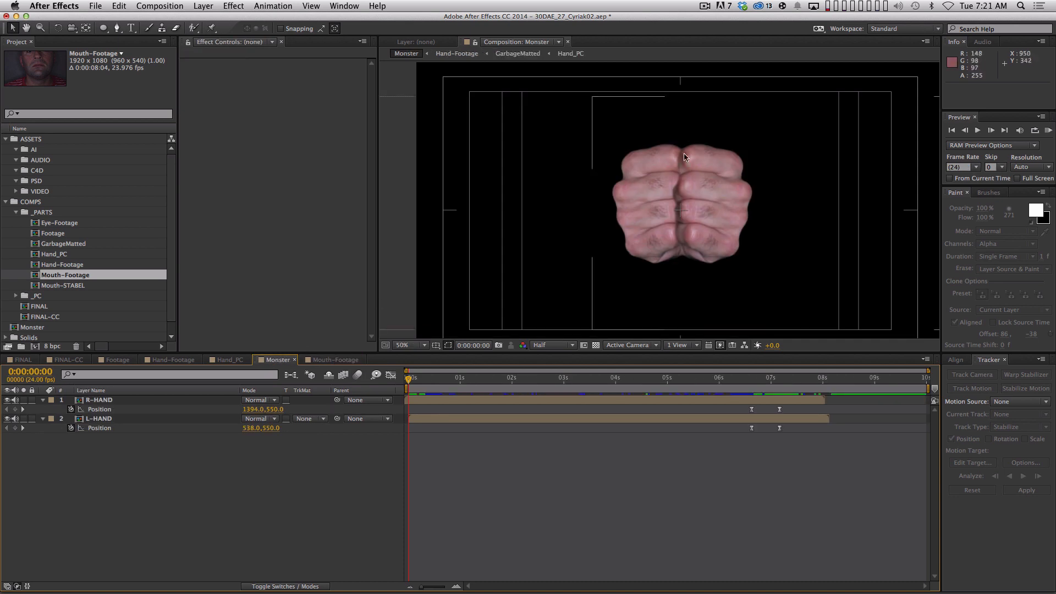
left_click_drag(414, 380, 499, 379)
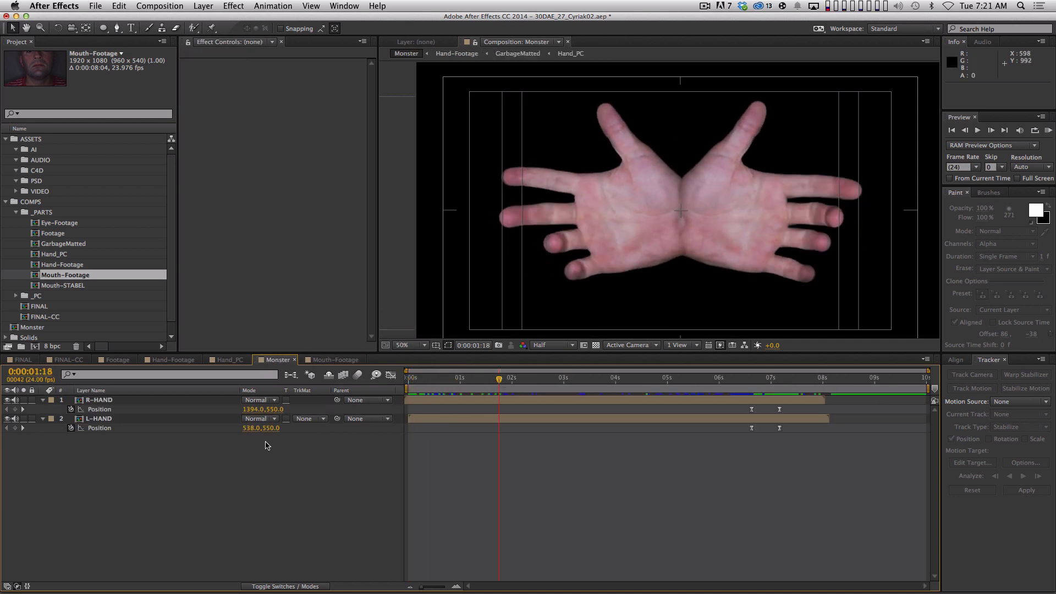
left_click(81, 286)
left_click_drag(69, 275, 688, 244)
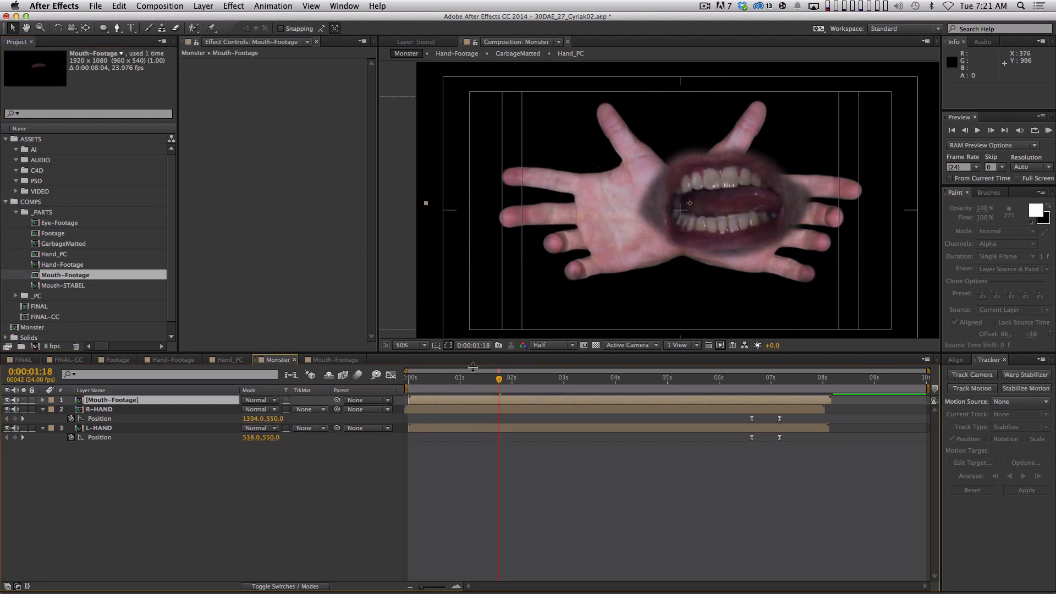
- Scale the Mouth-Footage layer to 60% and position it at 888, 560, centred between the palms
key("s")
left_click_drag(255, 410, 232, 409)
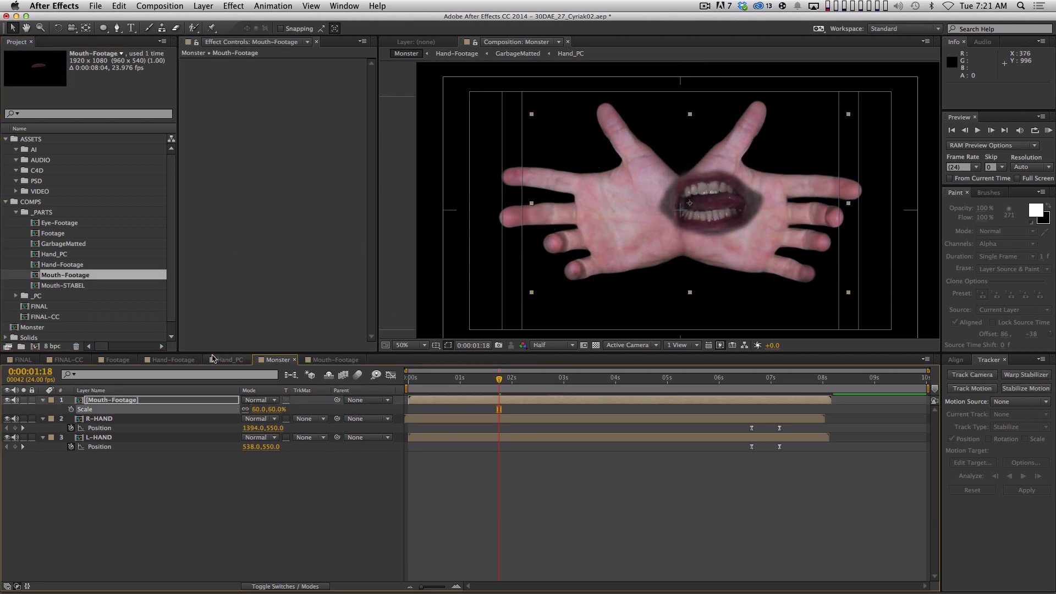
key("v")
left_click_drag(676, 225, 673, 228)
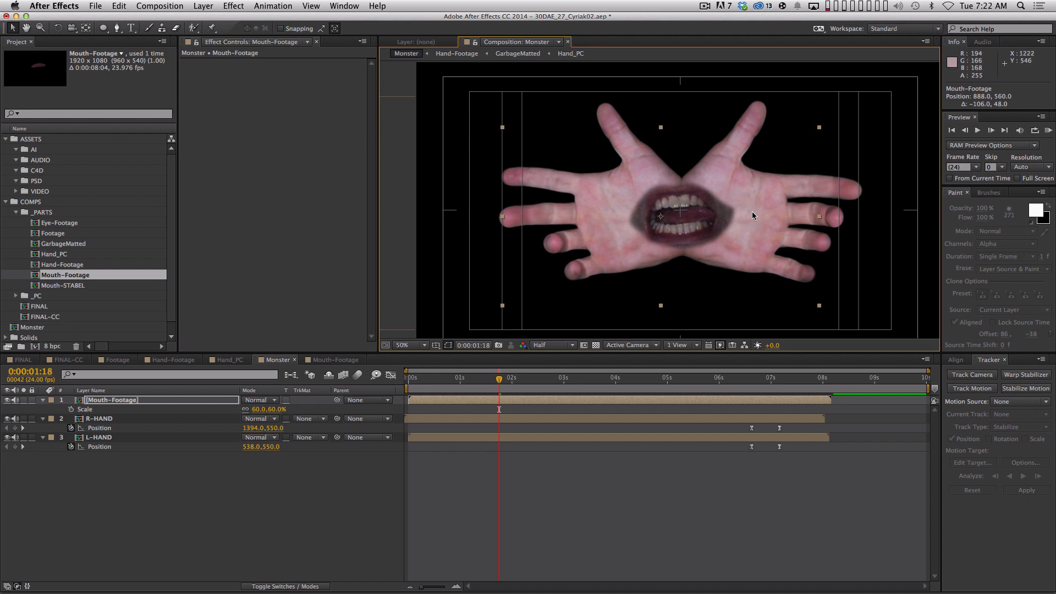
- Apply Levels to Mouth-Footage with Input Black 8, Input White 179 and Gamma 1.96, and check the blend at 0:00:02:15
left_click(180, 400)
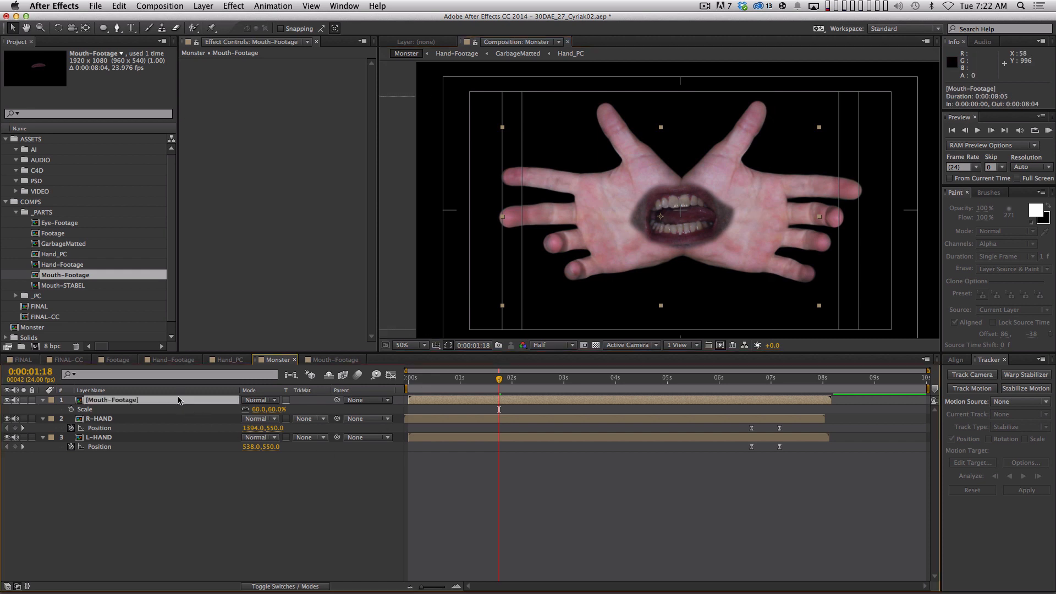
left_click(235, 6)
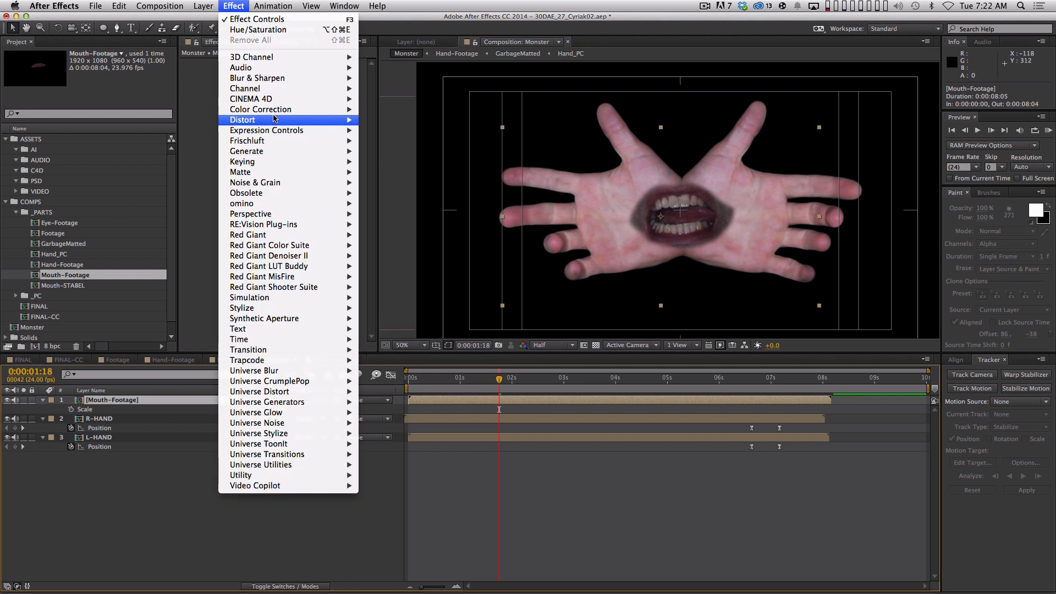
mouse_move(294, 110)
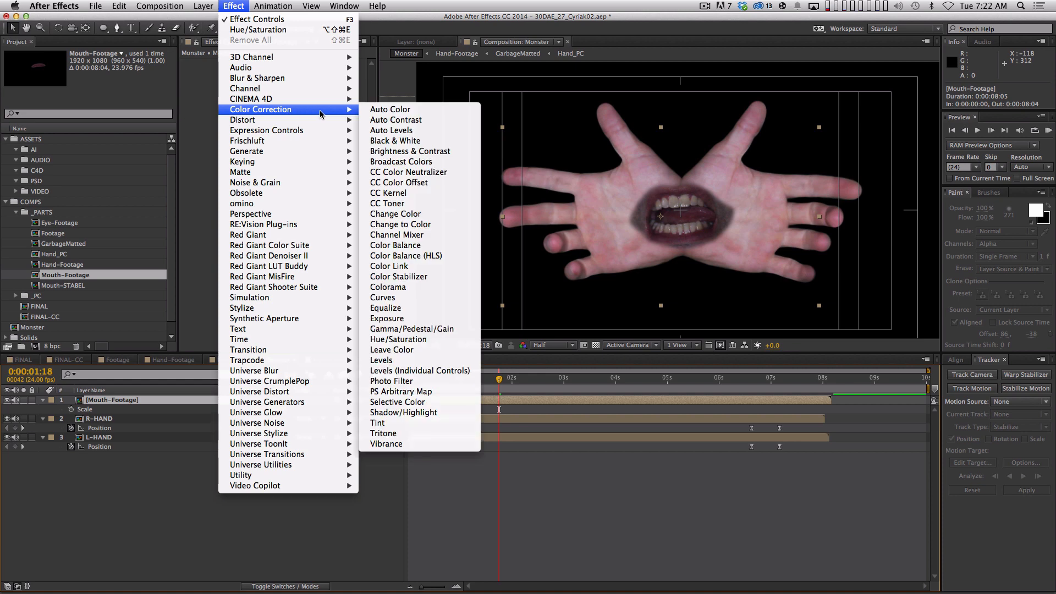
left_click(431, 360)
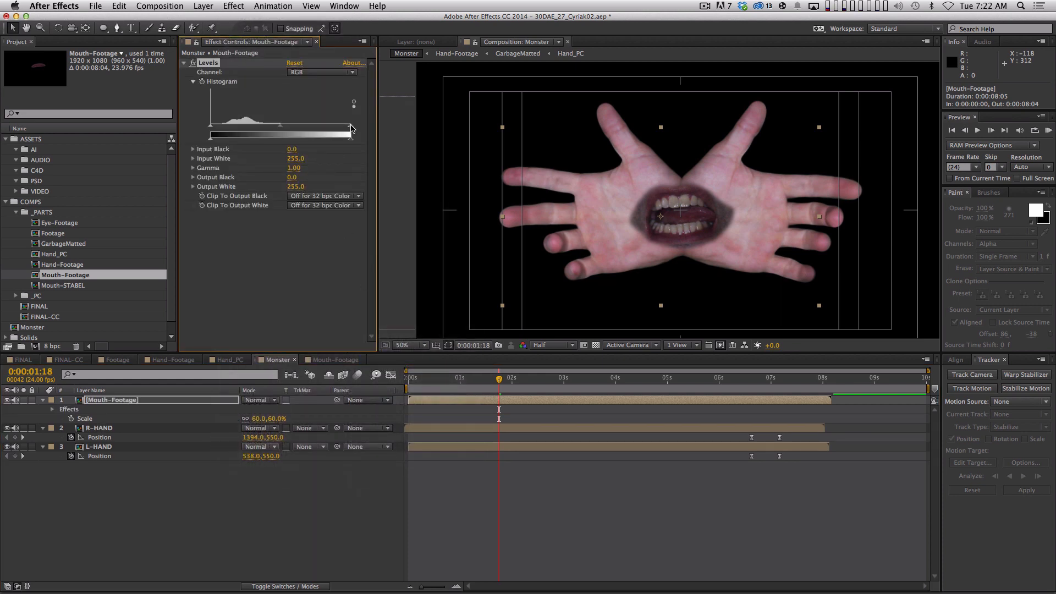
left_click_drag(332, 131, 236, 130)
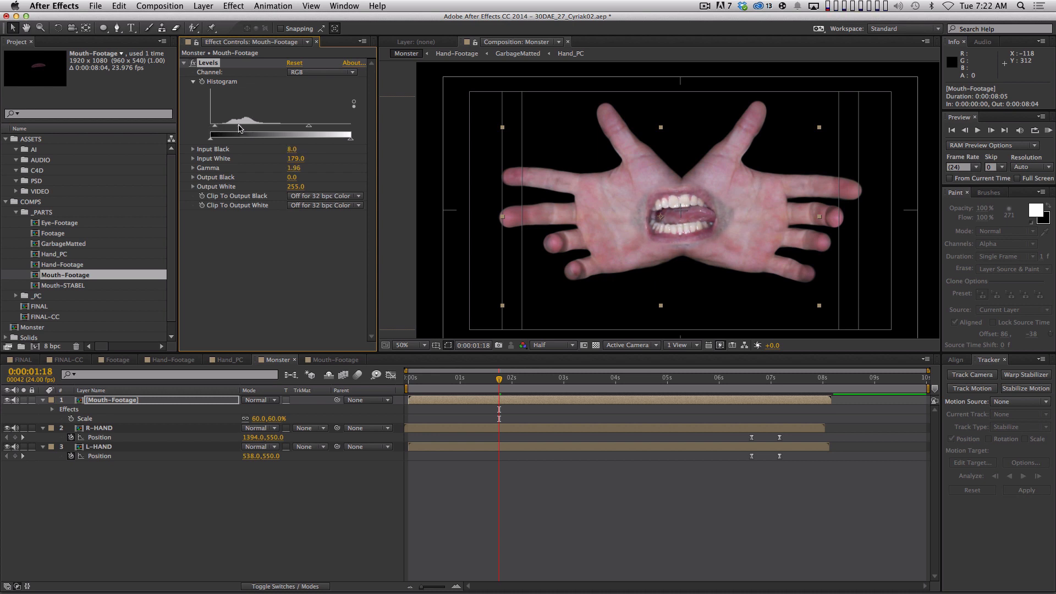
left_click_drag(499, 379, 546, 380)
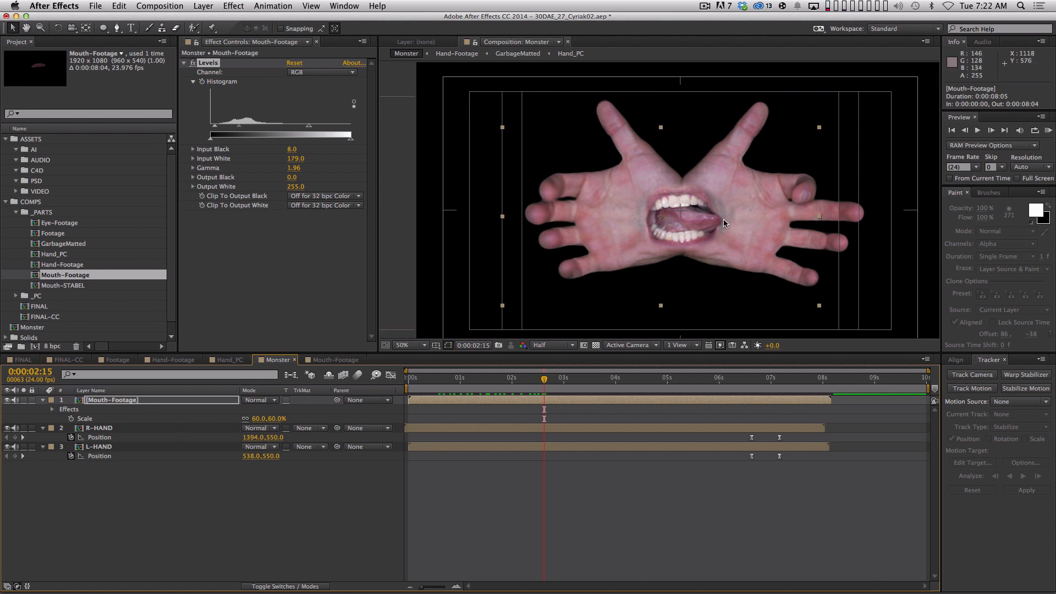
- Rotate the Mouth-Footage layer to 90° and move the upright mouth between the two palms
key("r")
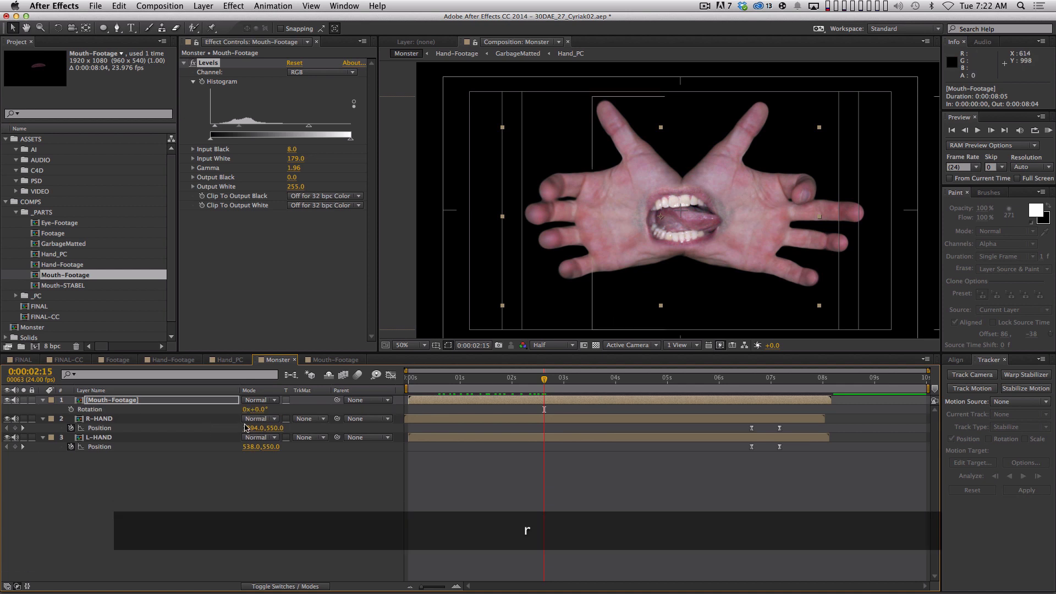
left_click(256, 410)
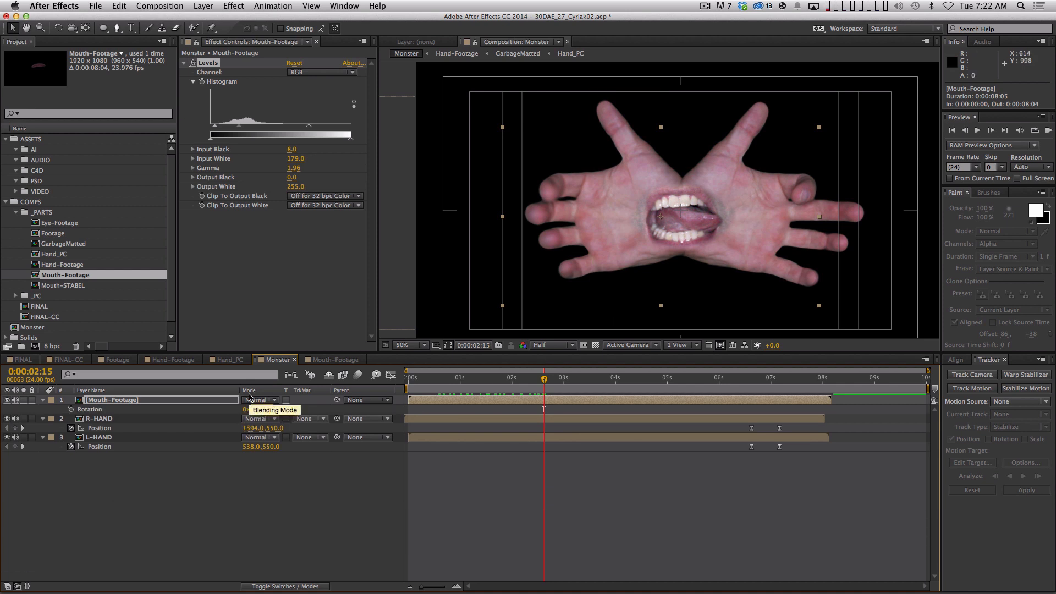
type("90")
key("Return")
left_click_drag(662, 251, 682, 225)
- Position Mouth-Footage at 974, 508, scale it to 40%, and preview the mouth over the moving hands
key("s")
left_click_drag(246, 410, 242, 410)
left_click_drag(679, 203, 681, 217)
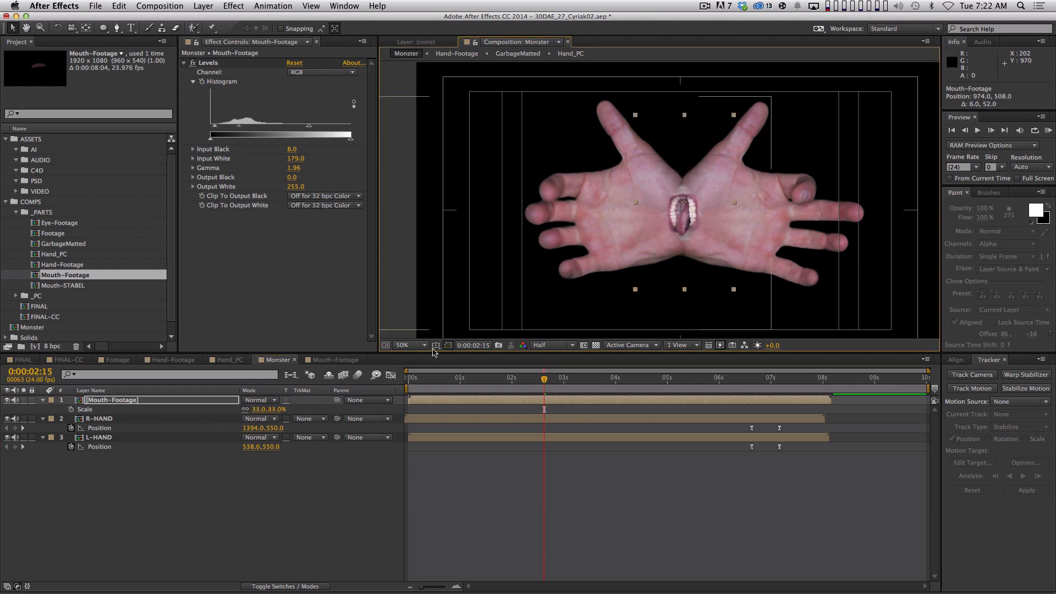
left_click_drag(263, 409, 292, 402)
key("space")
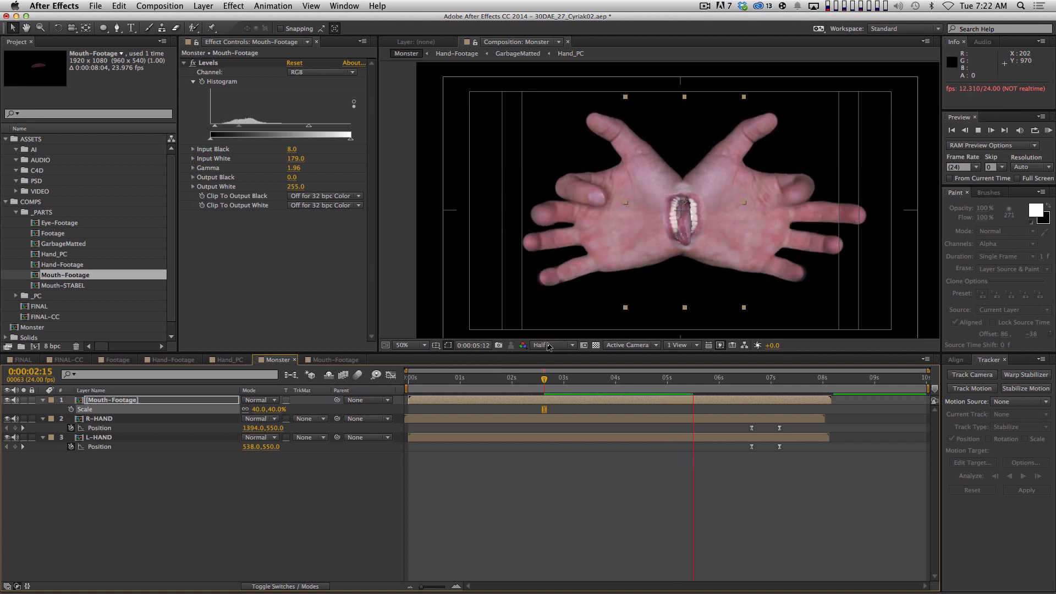
key("space")
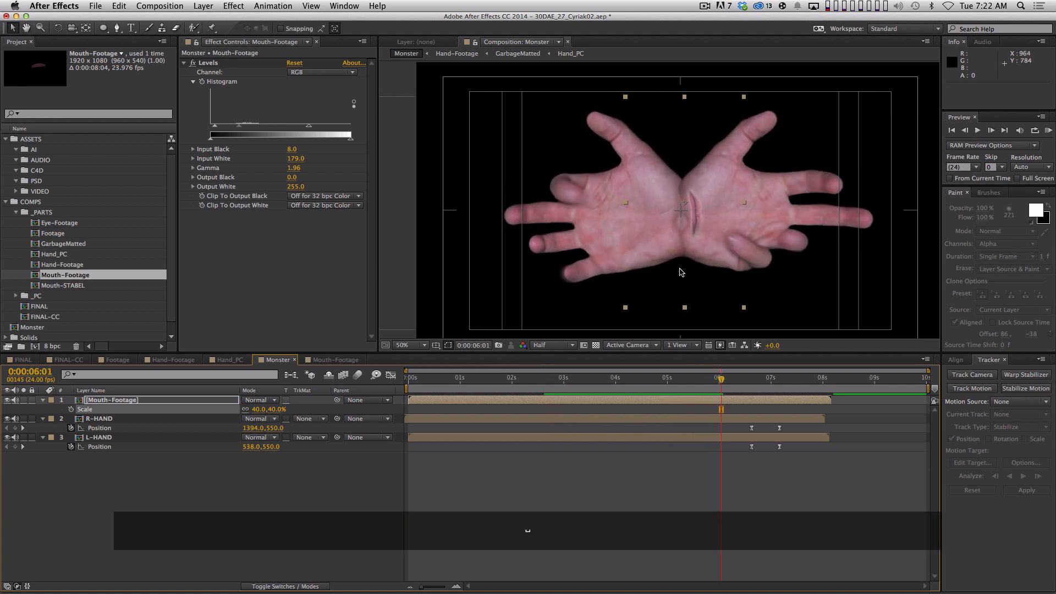
- Centre the closed mouth on the seam between the palms at 984, 544, checking it at 0:00:06:13
key("y")
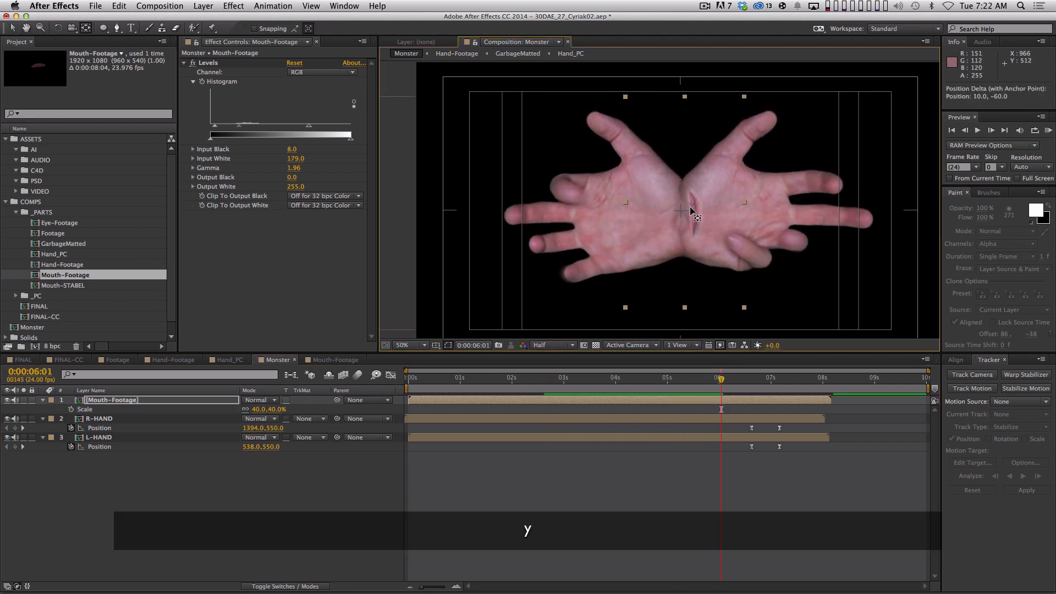
key("v")
left_click_drag(694, 216, 680, 219)
key("space")
mouse_move(732, 379)
left_mouse_down()
mouse_move(429, 389)
mouse_move(747, 384)
left_mouse_up()
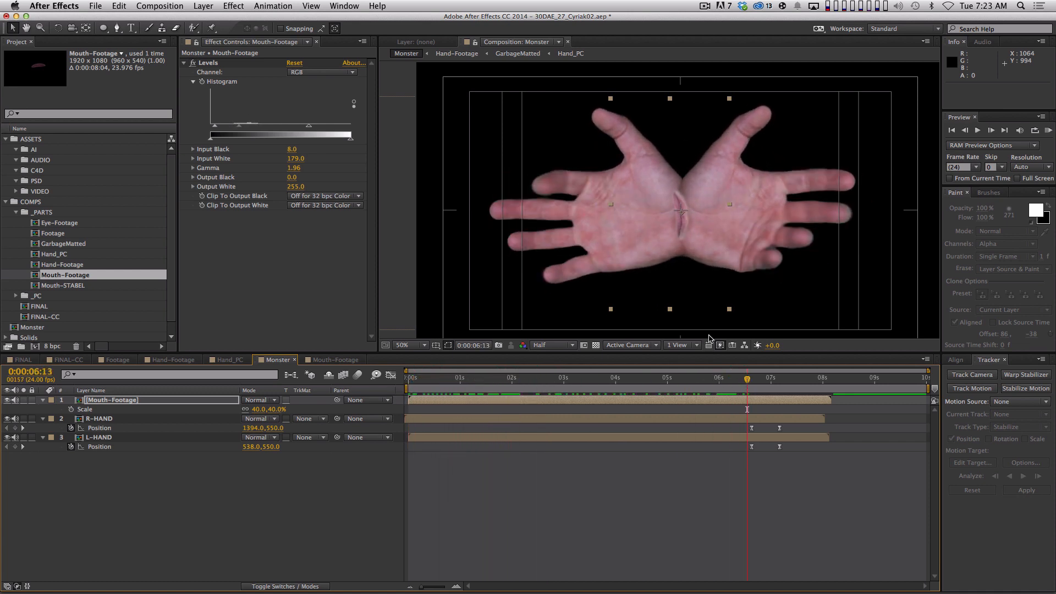
key("shift+Right")
key("shift+Left")
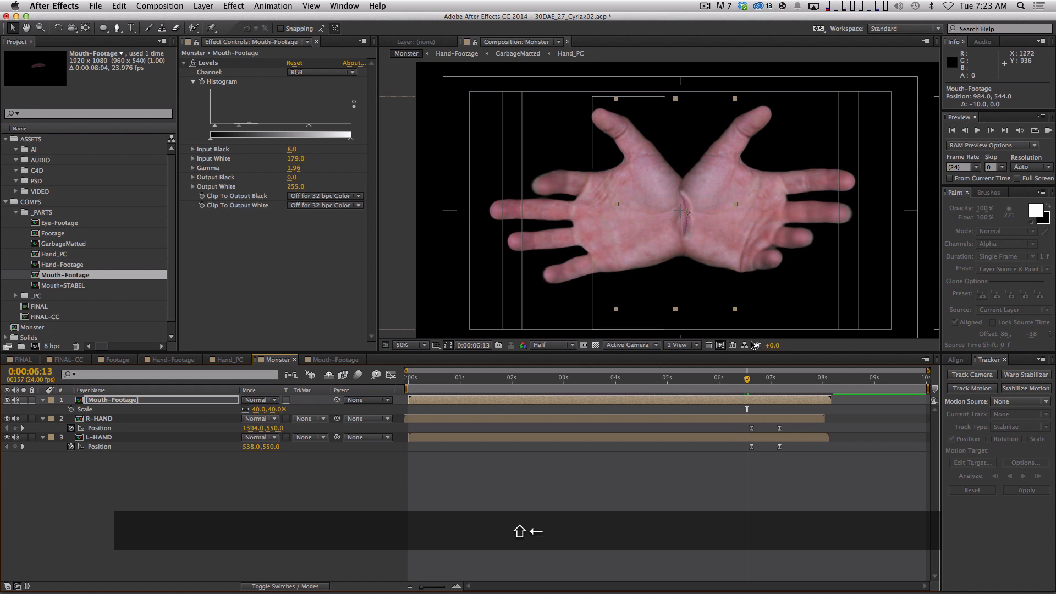
- At 0:00:01:10, scale Mouth-Footage to 45.4% and shift it to position 998, 540
key("space")
left_click_drag(762, 386, 482, 384)
key("s")
key("super+s")
left_click_drag(259, 410, 275, 409)
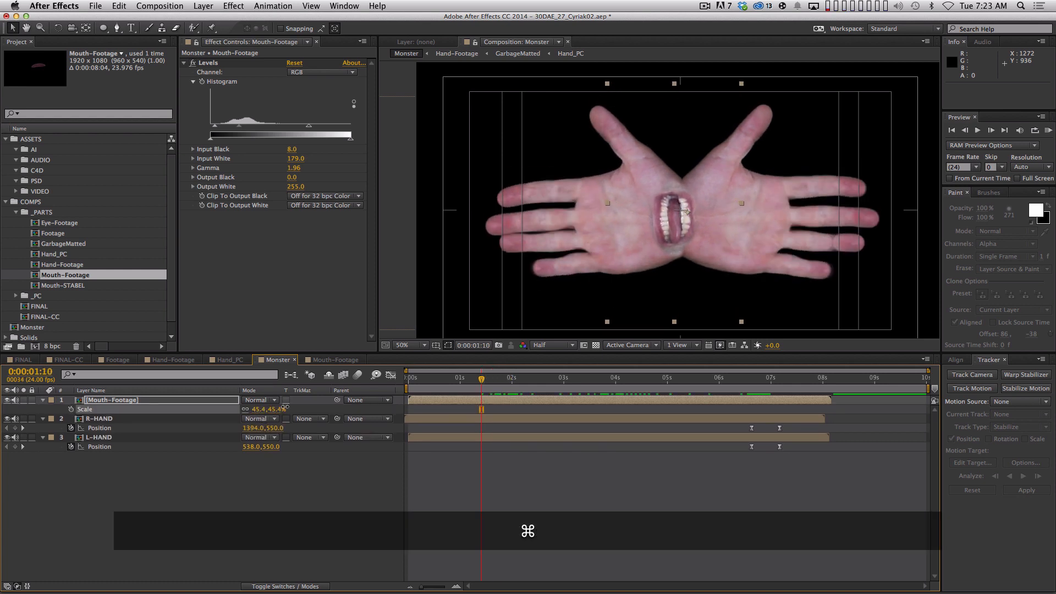
left_click_drag(676, 222, 680, 220)
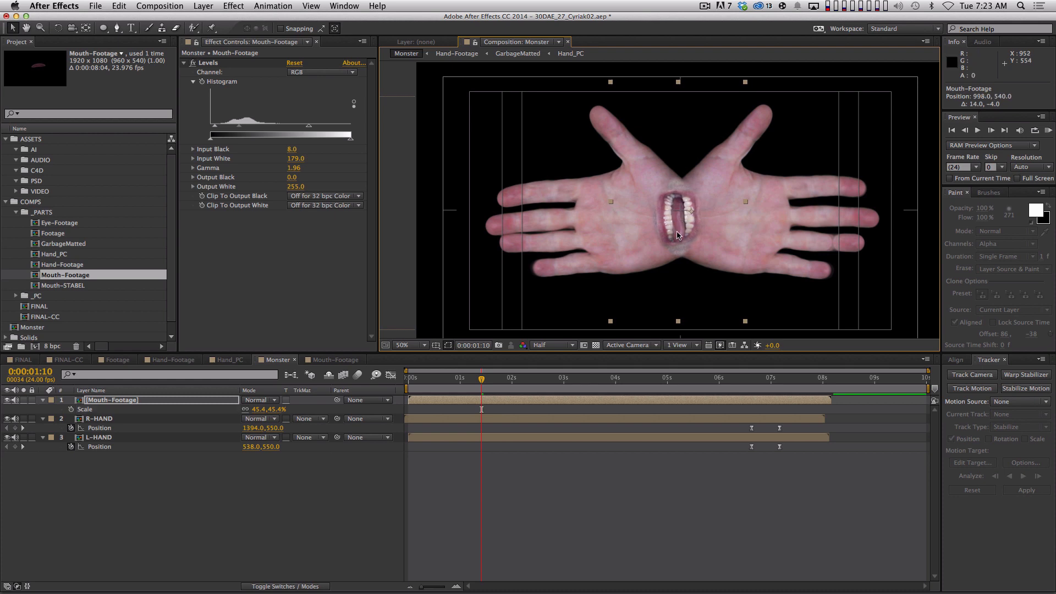
- Trim the start of the Mouth-Footage layer to 0:00:00:19
left_click_drag(483, 380, 451, 382)
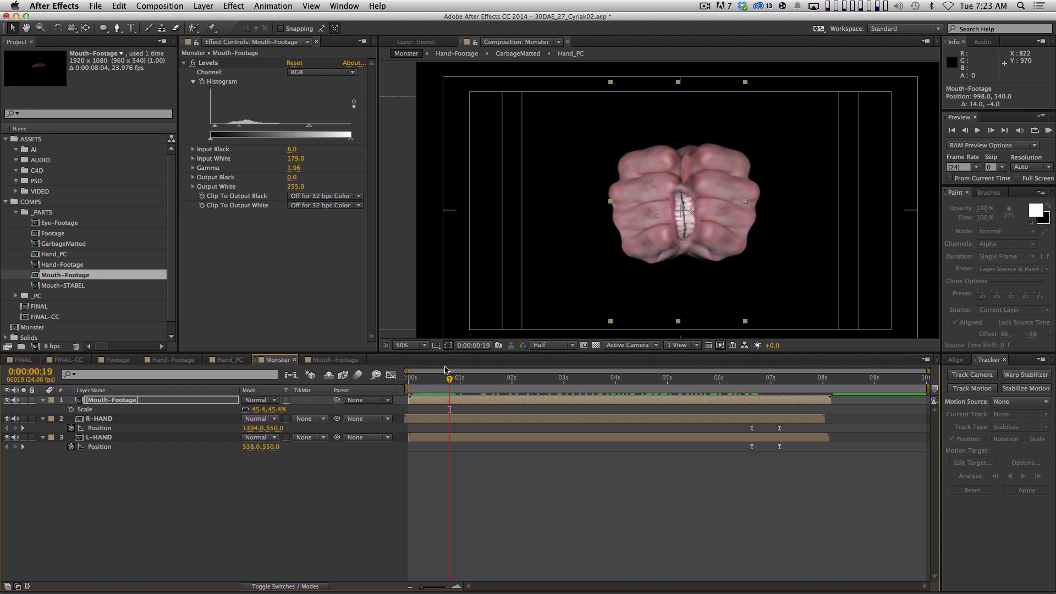
key("alt")
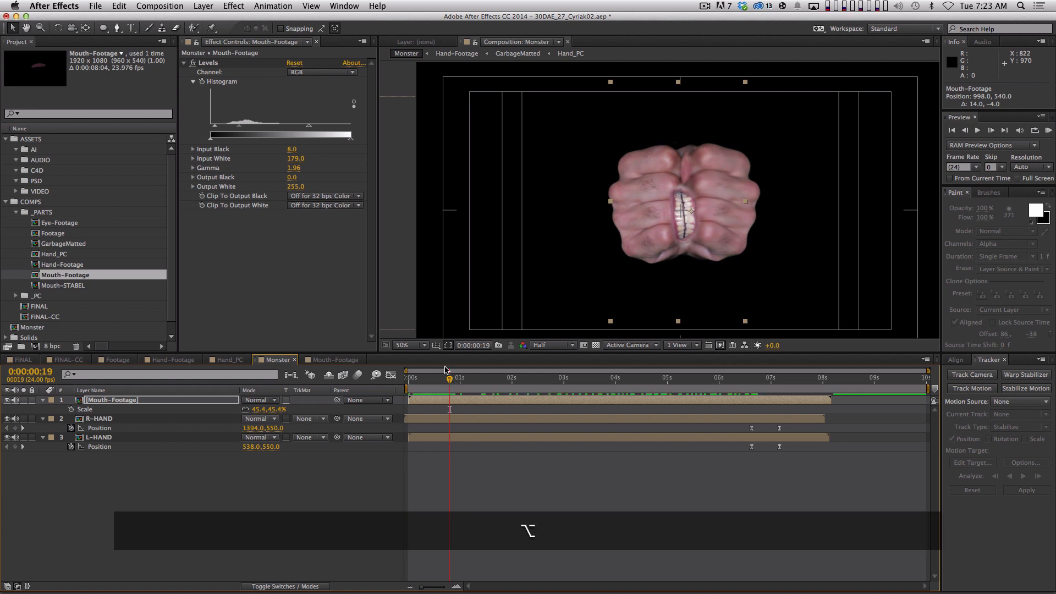
key("alt+[")
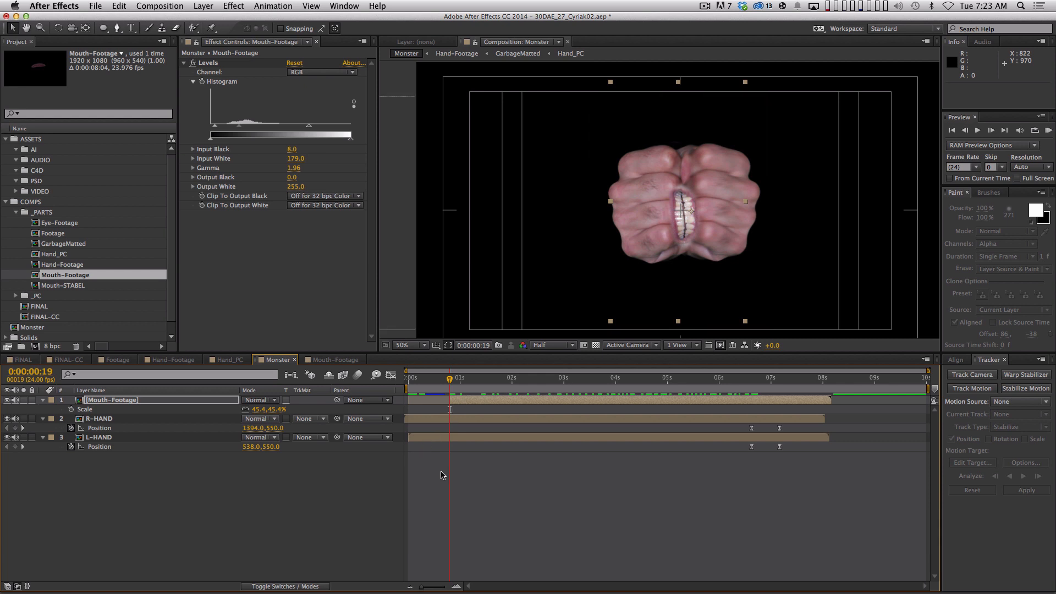
mouse_move(450, 380)
left_mouse_down()
mouse_move(411, 384)
mouse_move(470, 384)
mouse_move(449, 384)
left_mouse_up()
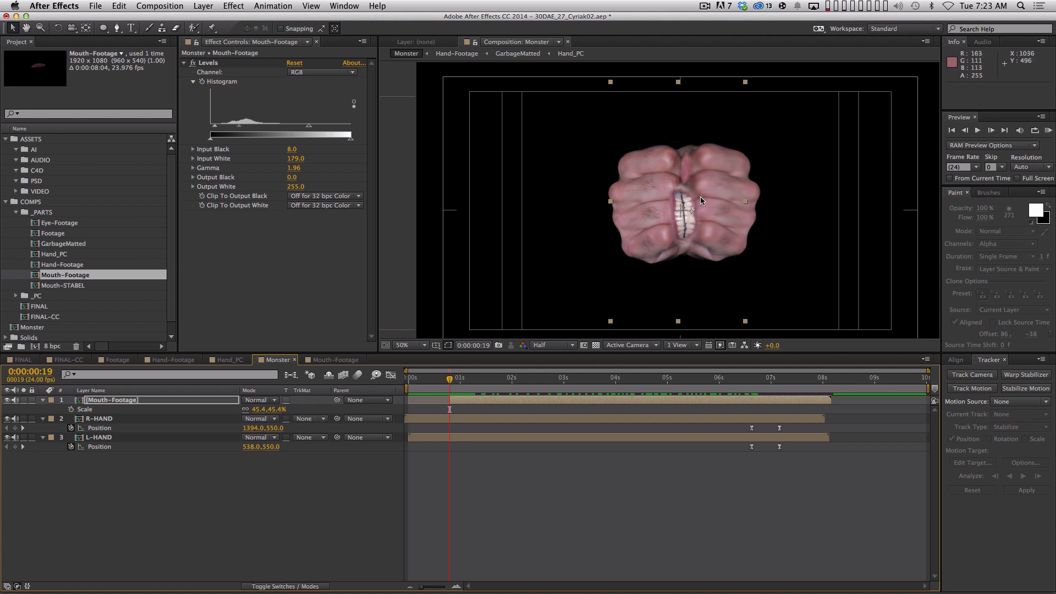
- At 0:00:03:20, set the Levels on Mouth-Footage to Input White 222, Gamma 2.01 and Red Gamma 1.21 to match the palms
left_click_drag(449, 380, 607, 375)
key("period")
key("space")
left_click_drag(685, 235, 677, 208)
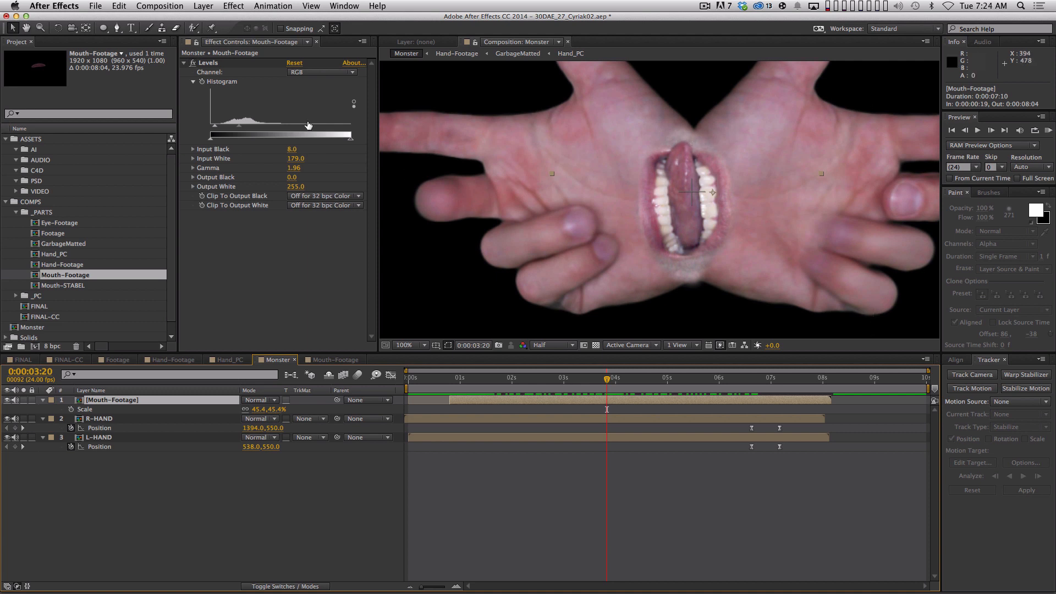
left_click_drag(309, 130, 342, 124)
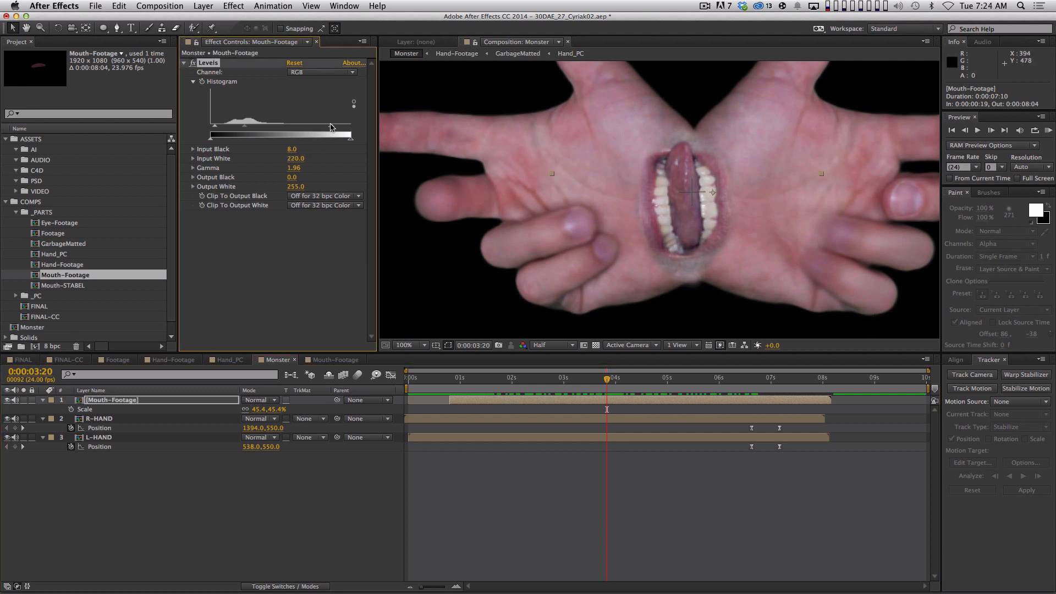
left_click_drag(240, 129, 244, 129)
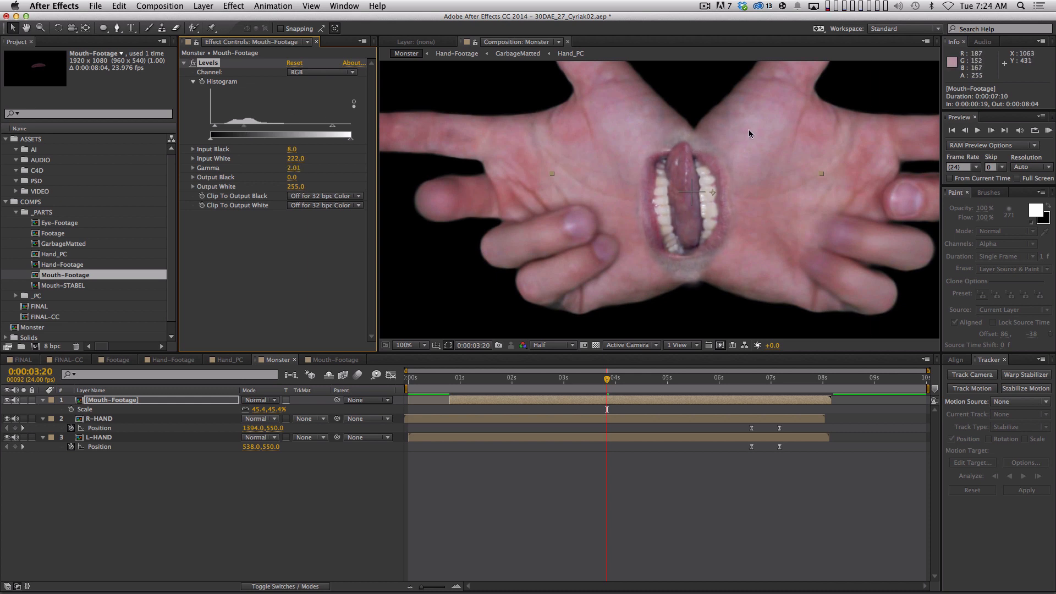
left_click(293, 72)
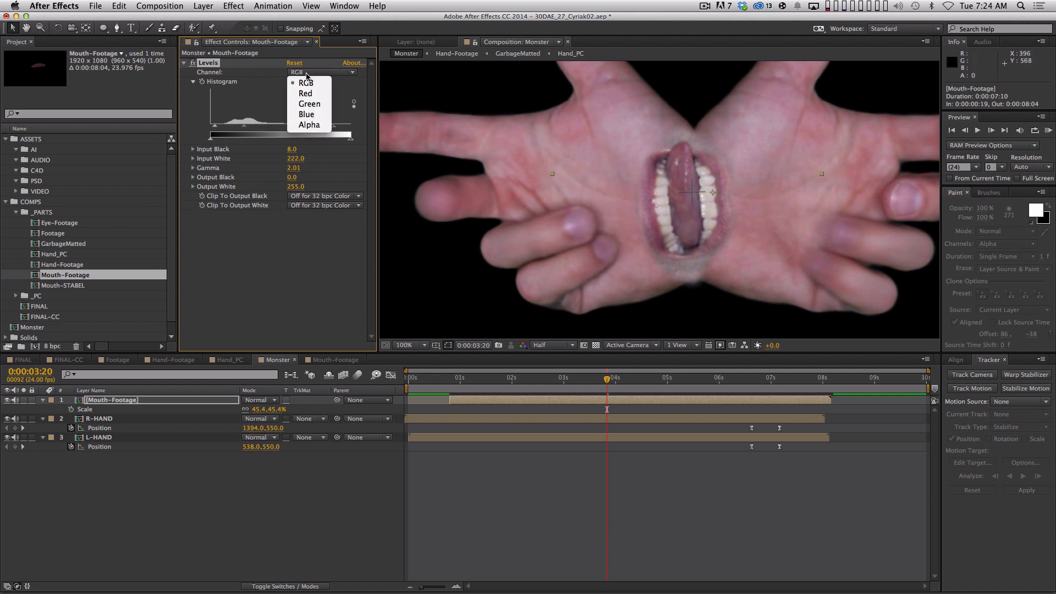
left_click(305, 94)
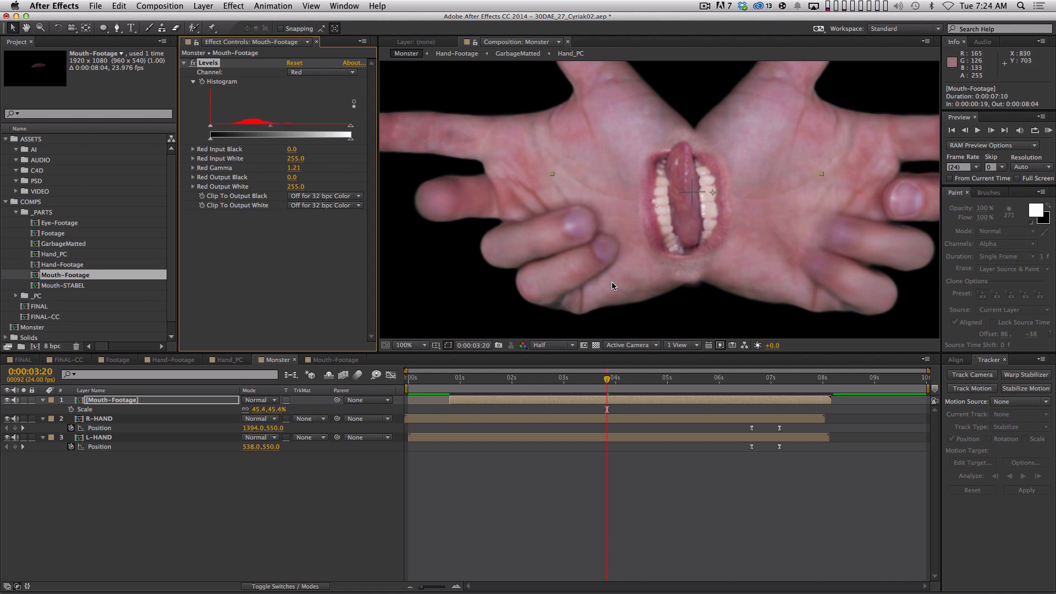
- Set Mouth-Footage's scale to 41.1, 45.4% and its position to 1000, 539, and preview the Monster composition
key("s")
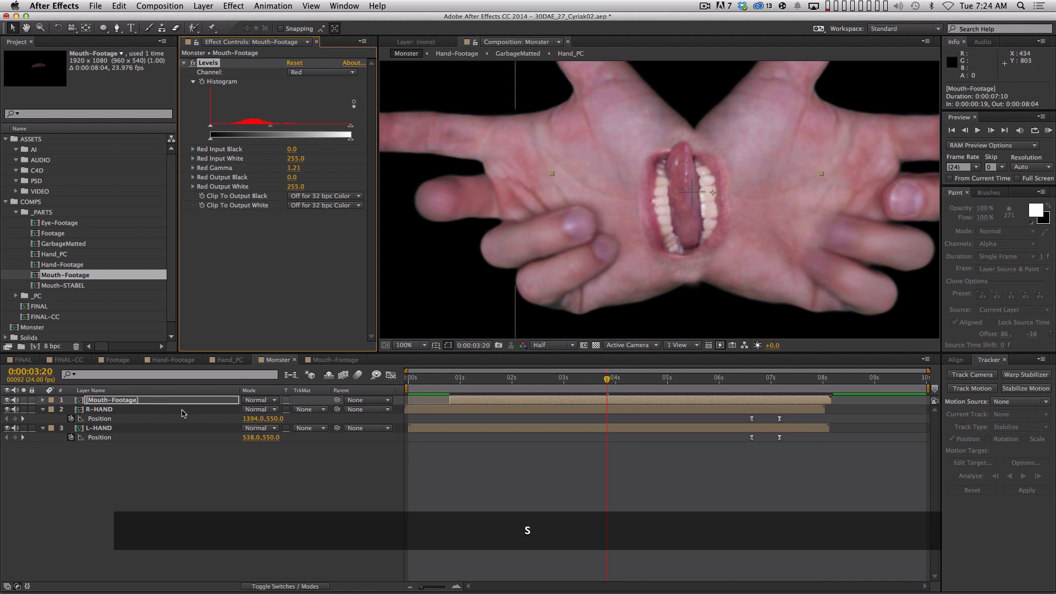
left_click_drag(255, 409, 237, 411)
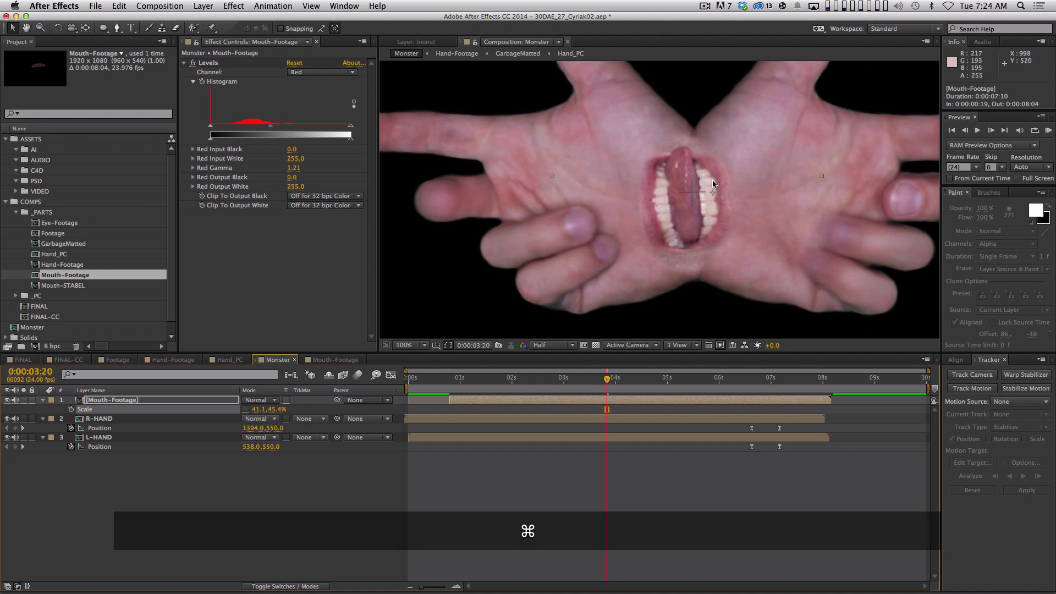
left_click_drag(713, 180, 714, 180)
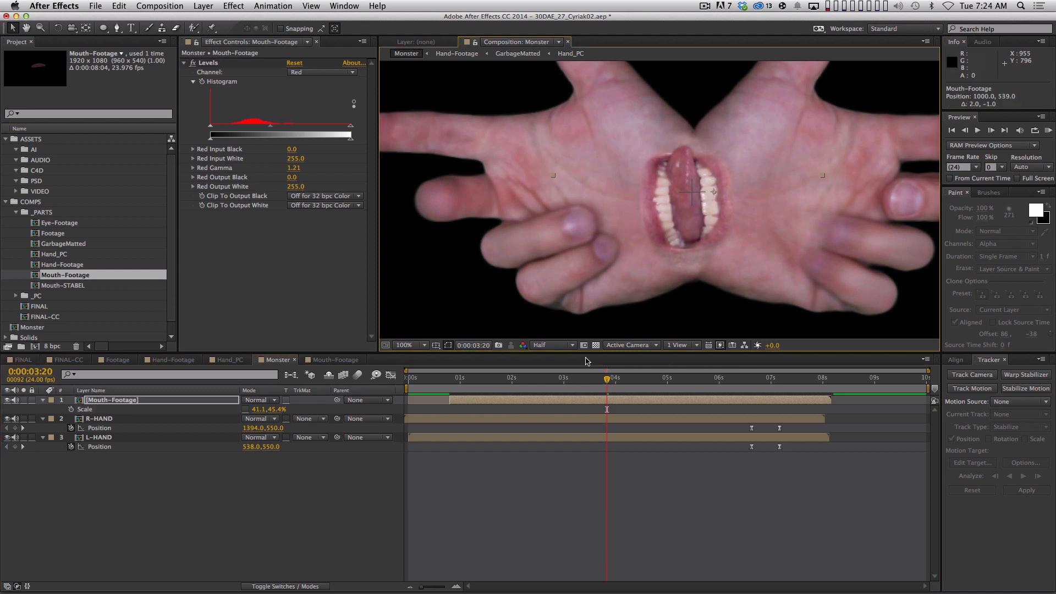
key("comma")
key("KP_0")
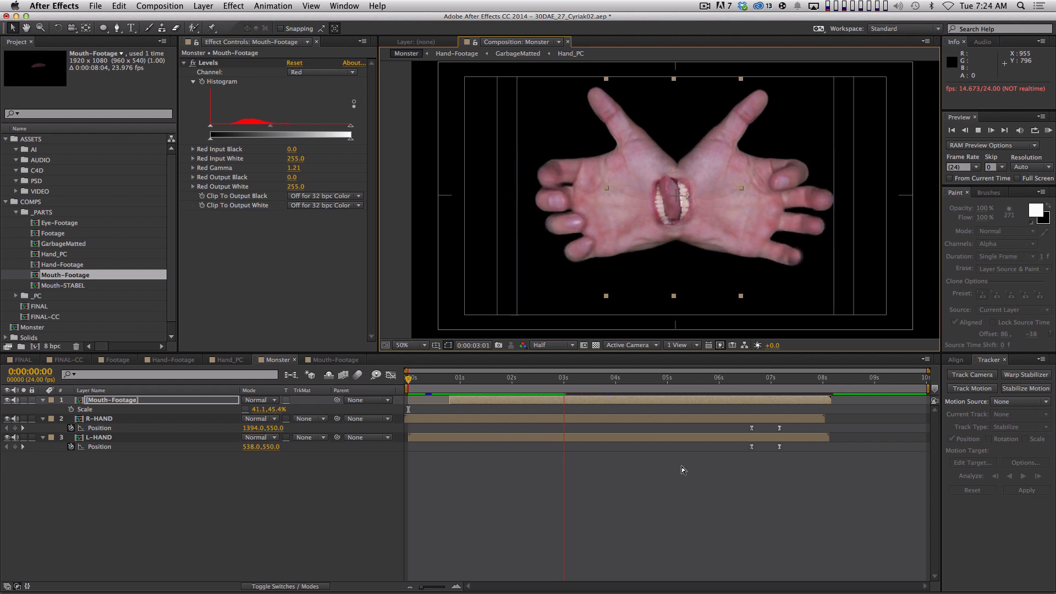
key("space")
- Open the Eye-Footage composition and play through the eye movement from its start
left_click(198, 470)
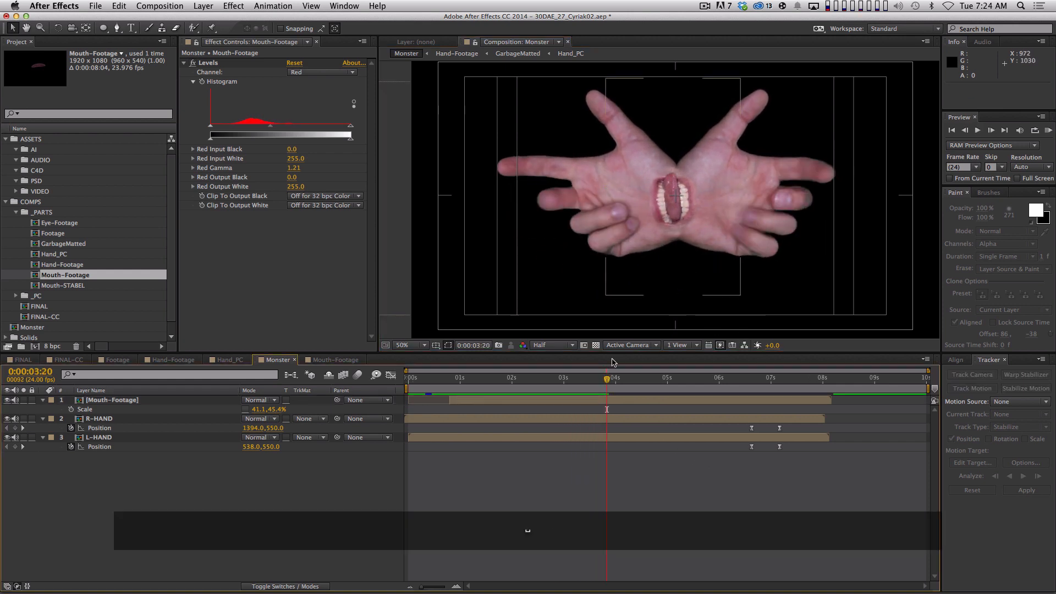
double_click(62, 223)
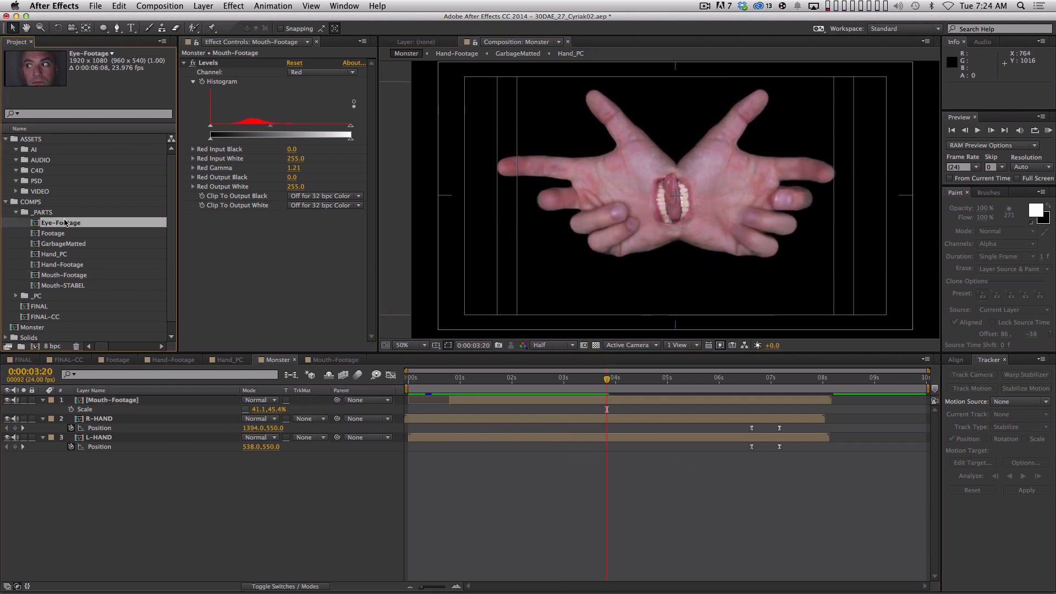
left_click_drag(476, 385, 392, 391)
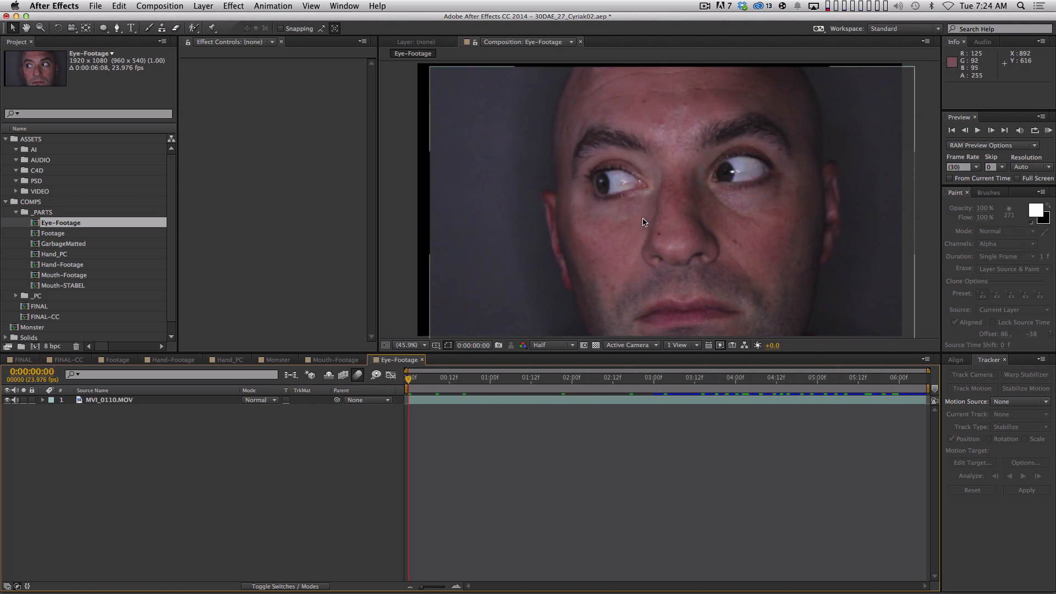
key("space")
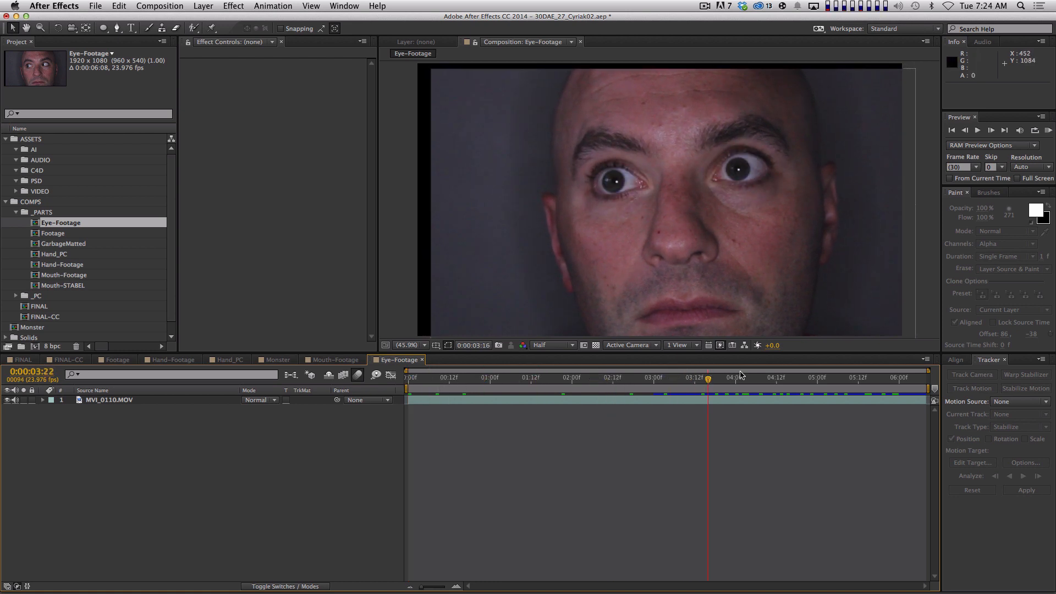
- Pre-compose the MVI_0110.MOV layer as Eye-STABLE, moving all attributes into the new composition
left_click(405, 400)
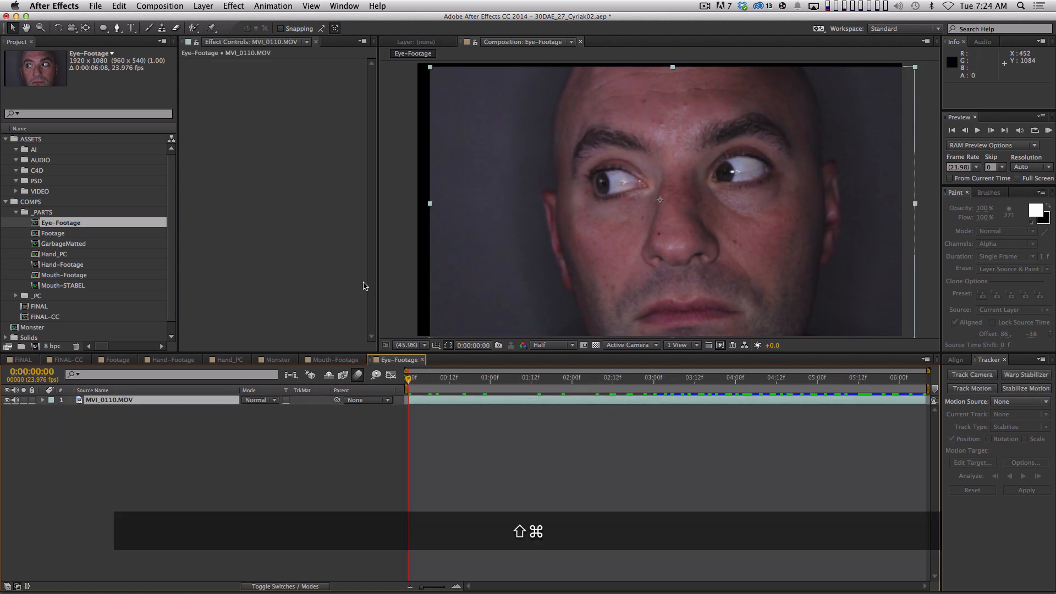
key("ctrl+shift+c")
type("Eye-STABLE")
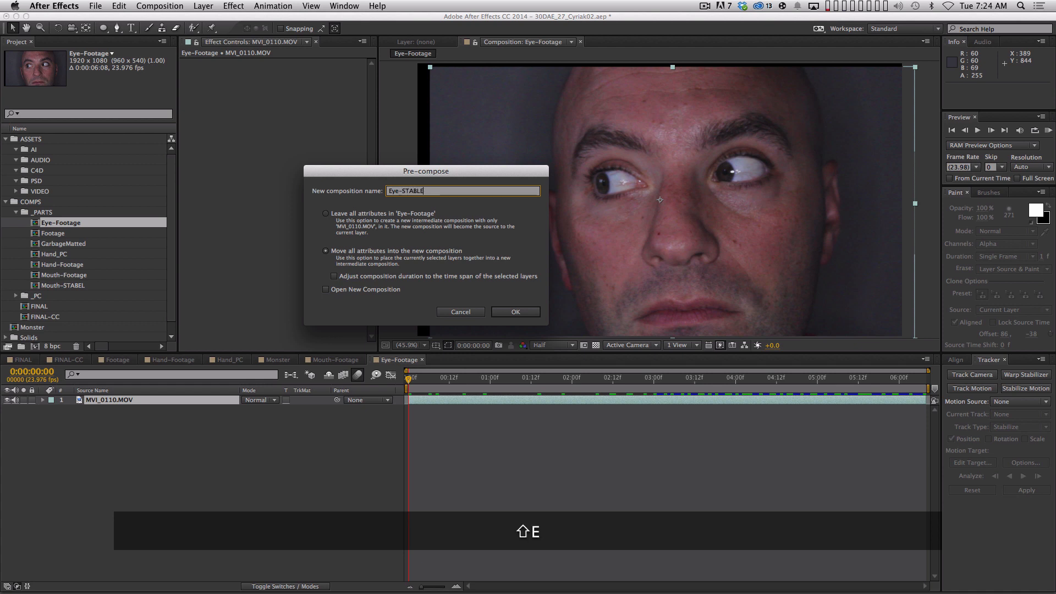
key("Return")
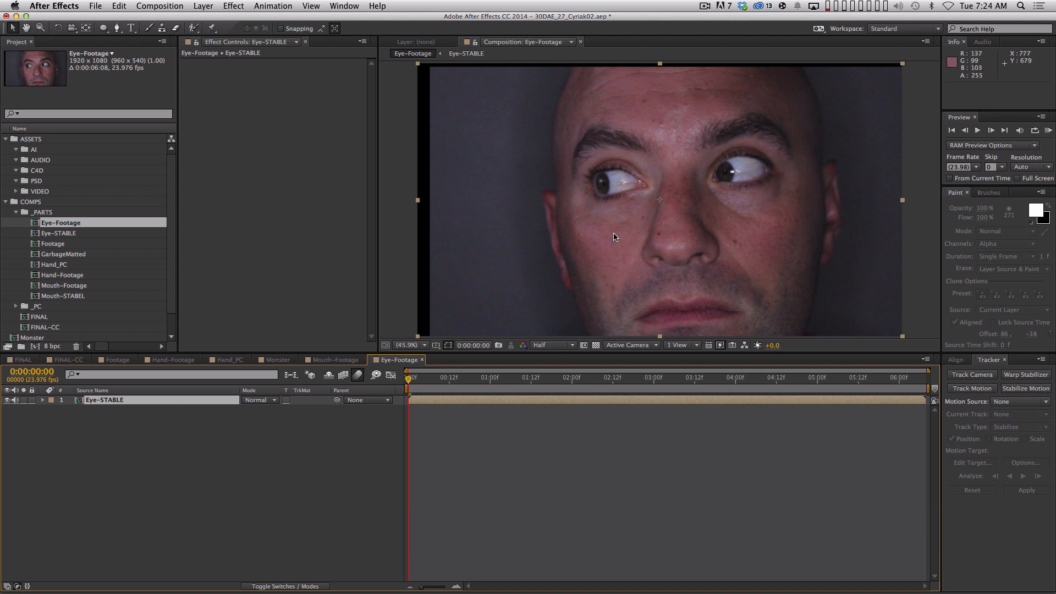
- Draw a closed nine-point Pen mask on Eye-STABLE around the eye on the left of the face, including its lids
key("g")
left_click(649, 176)
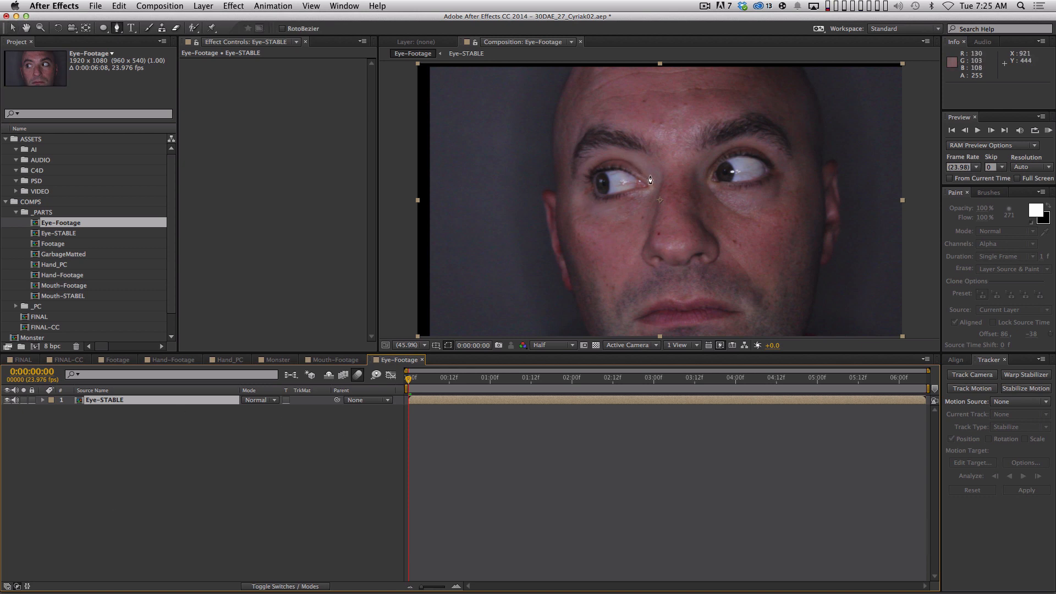
left_click_drag(621, 155, 615, 155)
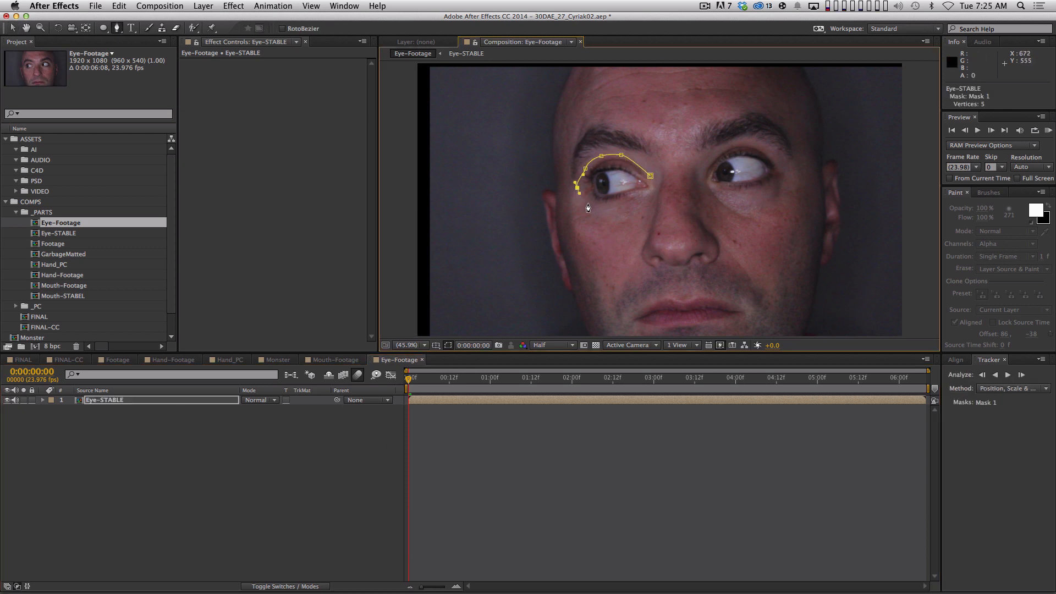
left_click(651, 195)
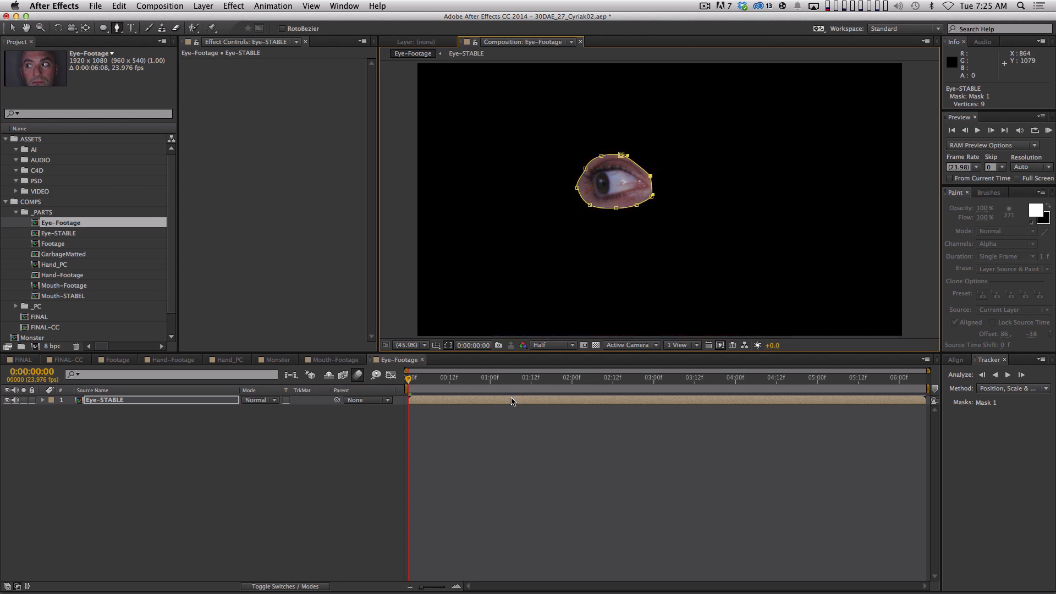
- Review the masked eye through the composition and set Mask 1's feather on Eye-STABLE to 30 pixels
left_click_drag(413, 379, 841, 379)
key("Home")
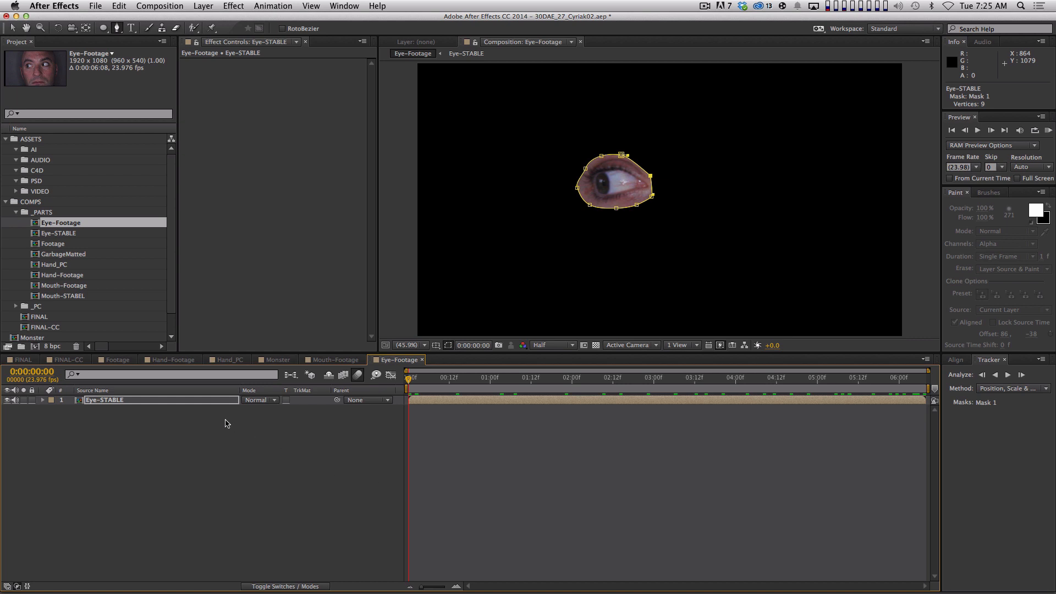
key("f")
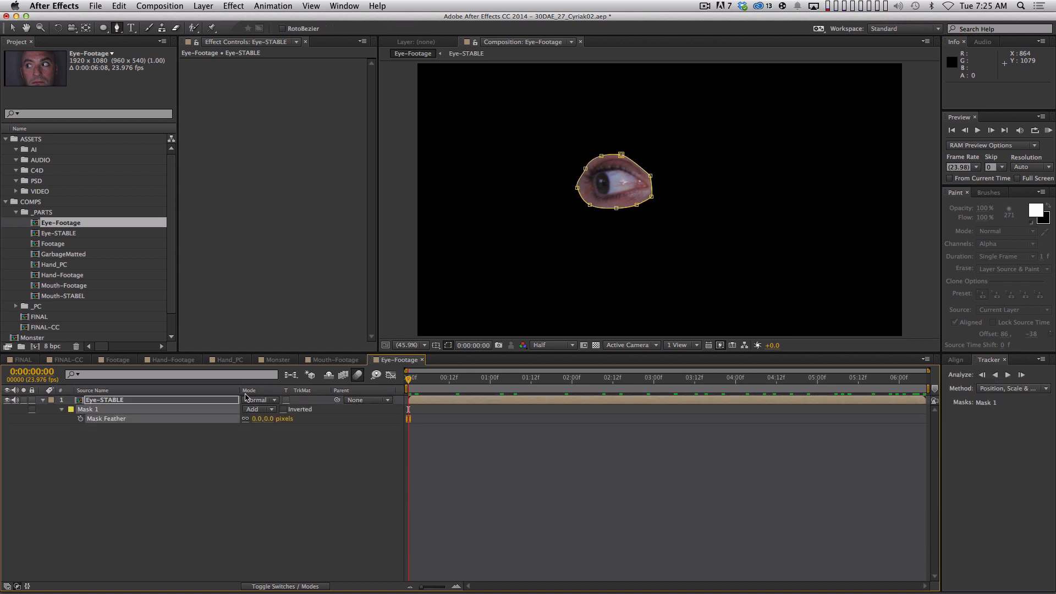
left_click(255, 417)
type("30")
key("Return")
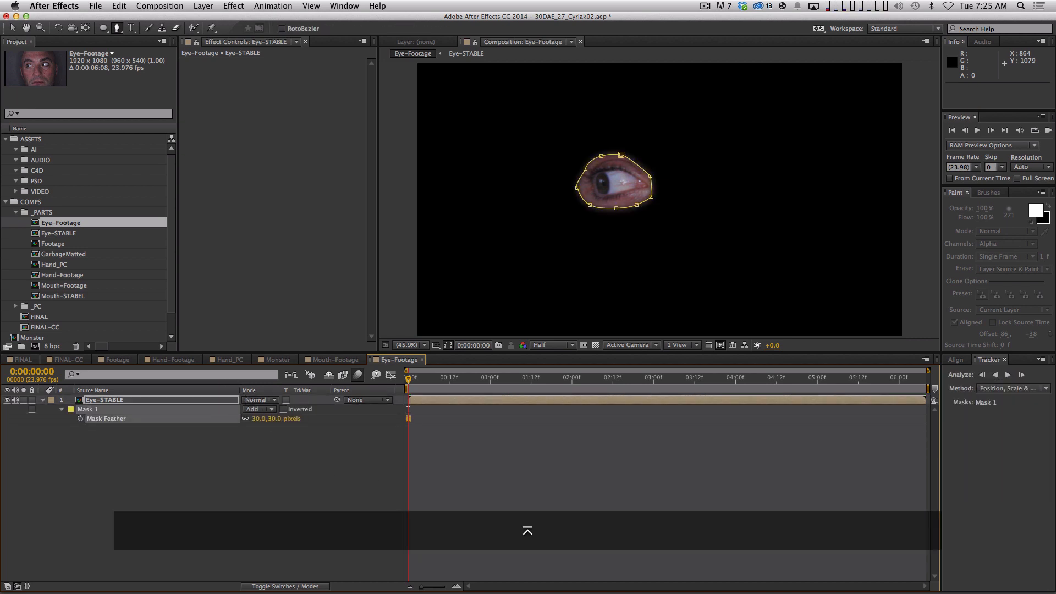
- Add Eye-Footage as the top layer of the Monster composition, scaled to 53% and positioned on the left palm at 860, 528
key("super+w")
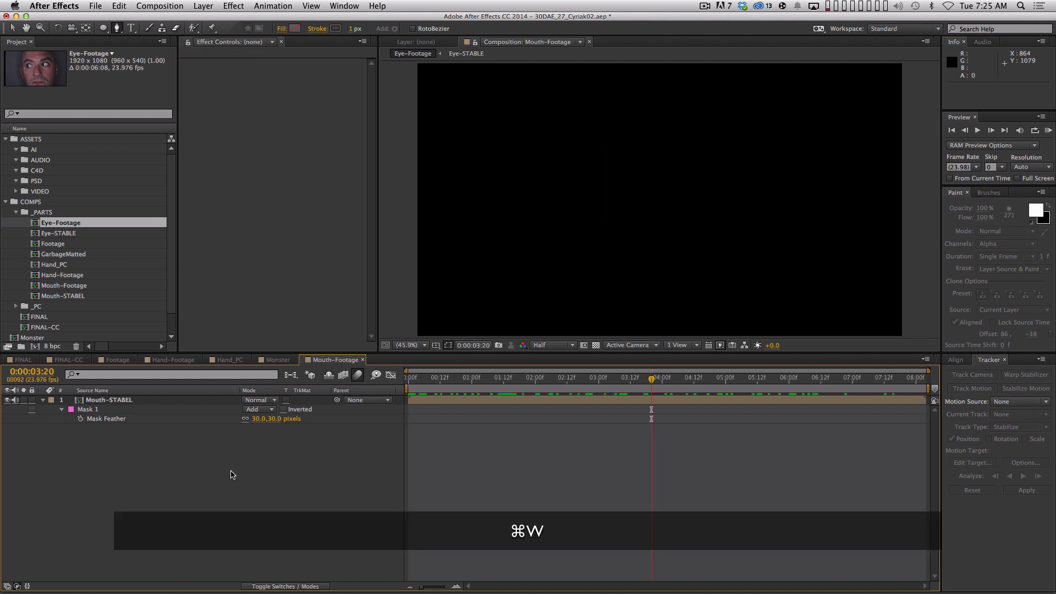
key("super+w")
left_click_drag(62, 223, 117, 389)
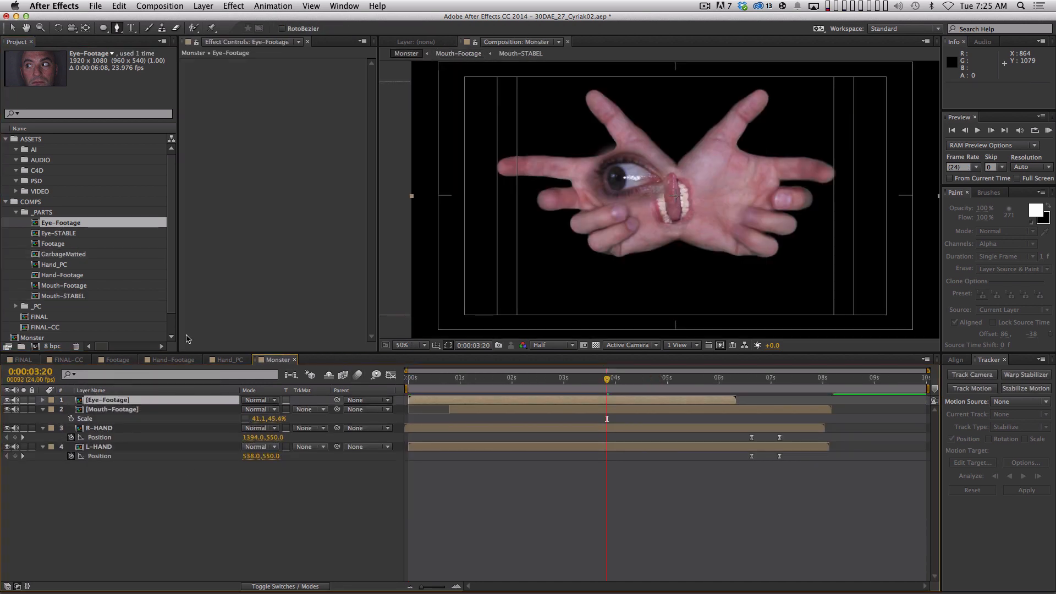
key("s")
left_click_drag(256, 410, 229, 409)
key("v")
left_click_drag(644, 183, 617, 180)
- Apply Levels to Eye-Footage with Input White 194 and Gamma 1.39 to match the palm, and preview the result
left_click(235, 5)
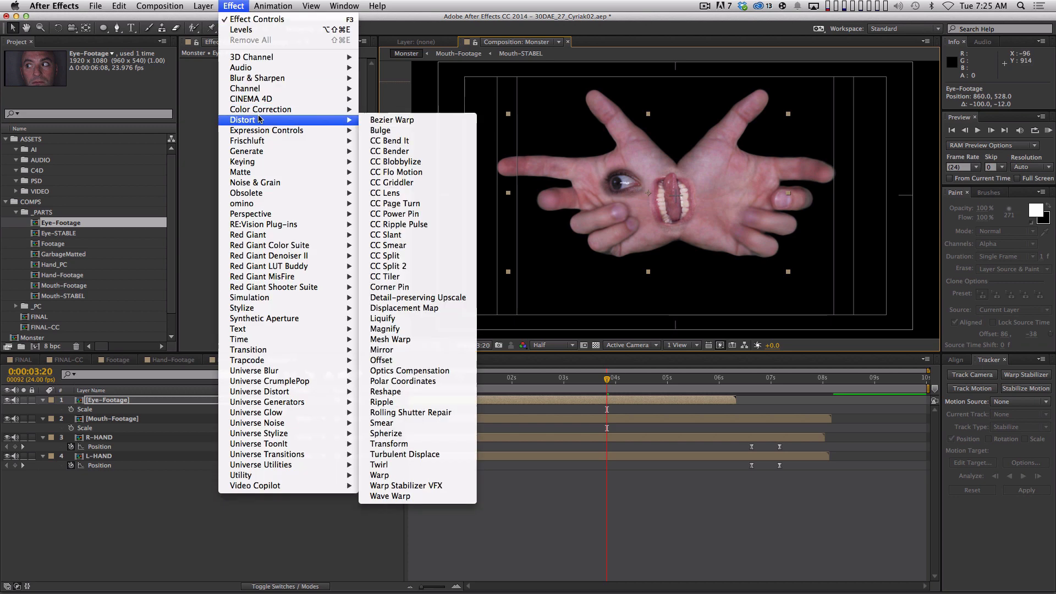
left_click(418, 361)
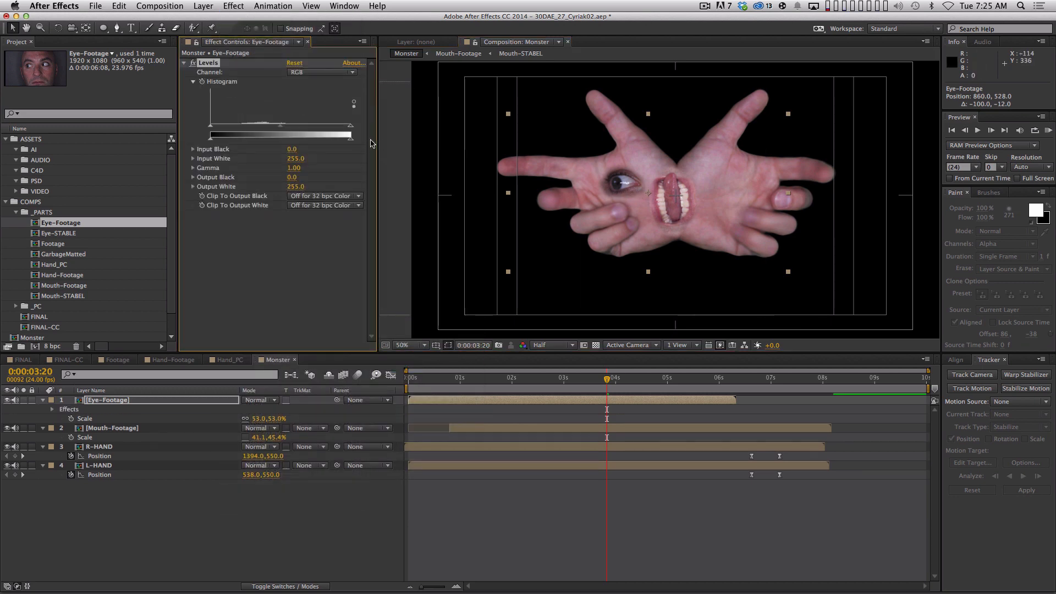
key(".")
key("space")
left_click_drag(569, 185, 604, 204)
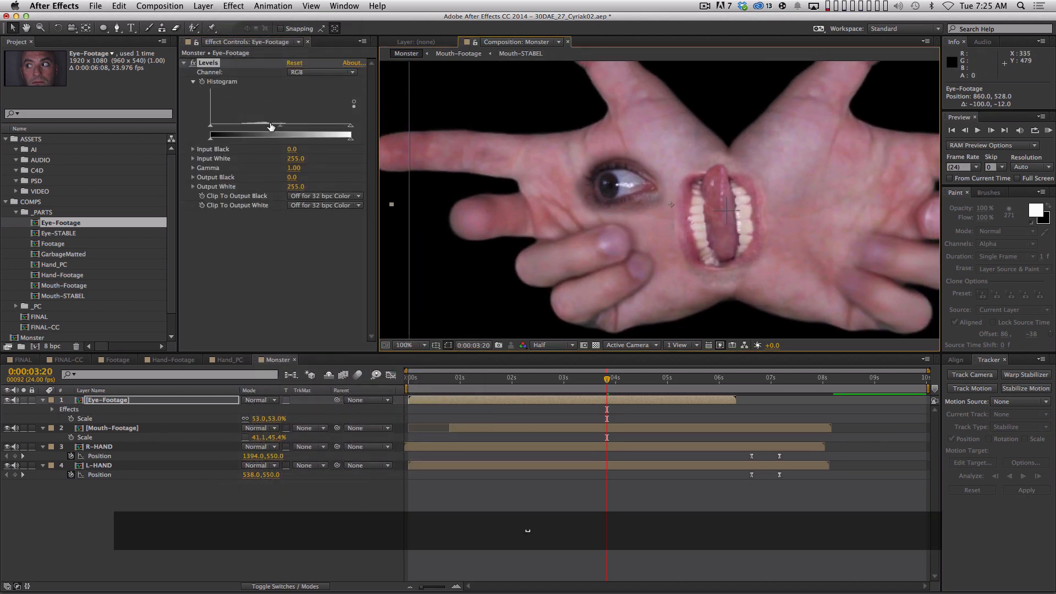
left_click_drag(350, 125, 256, 130)
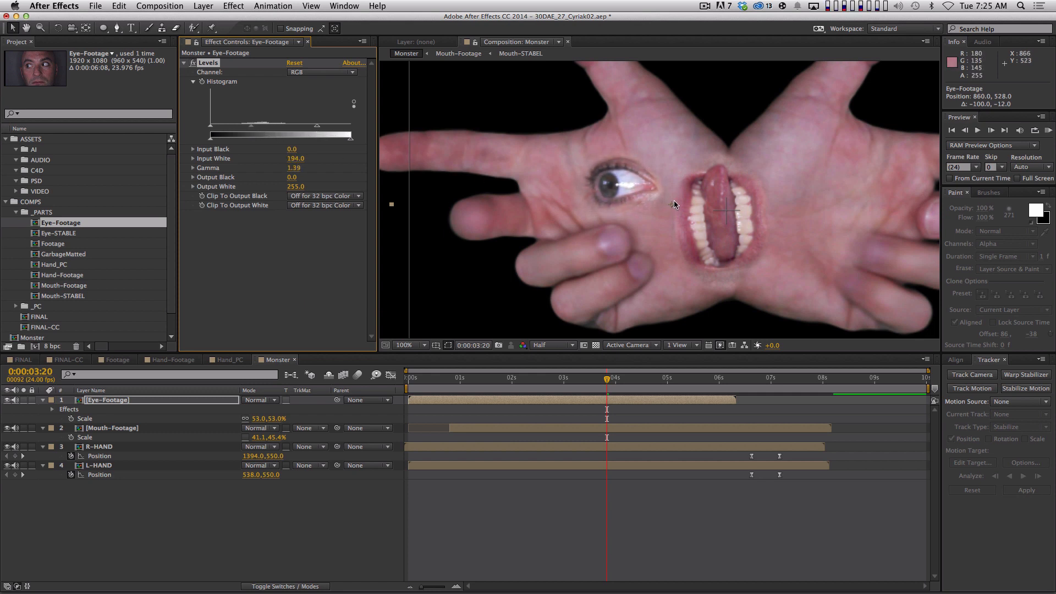
key("space")
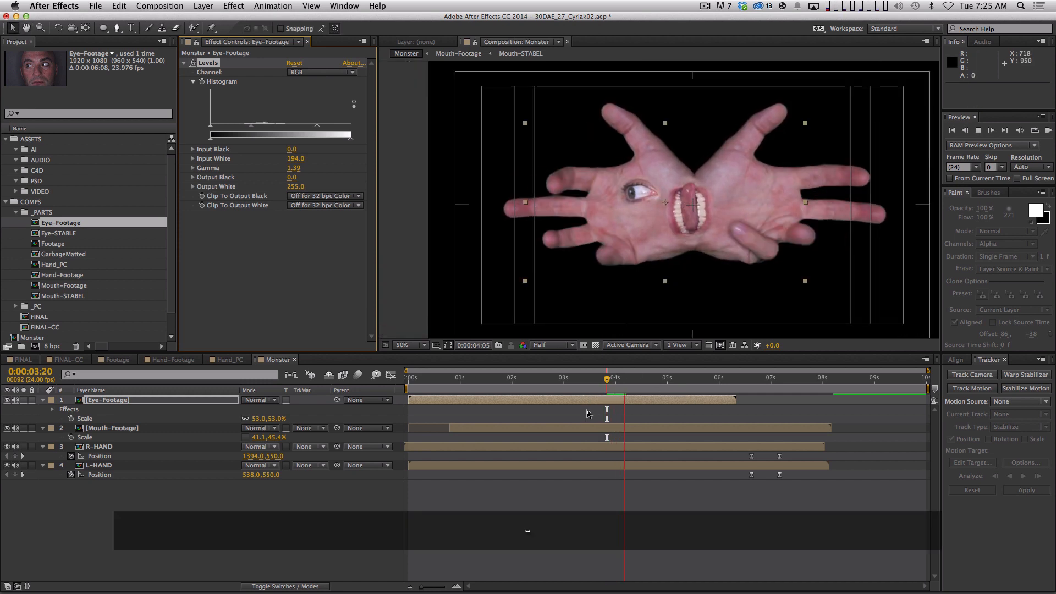
key("space")
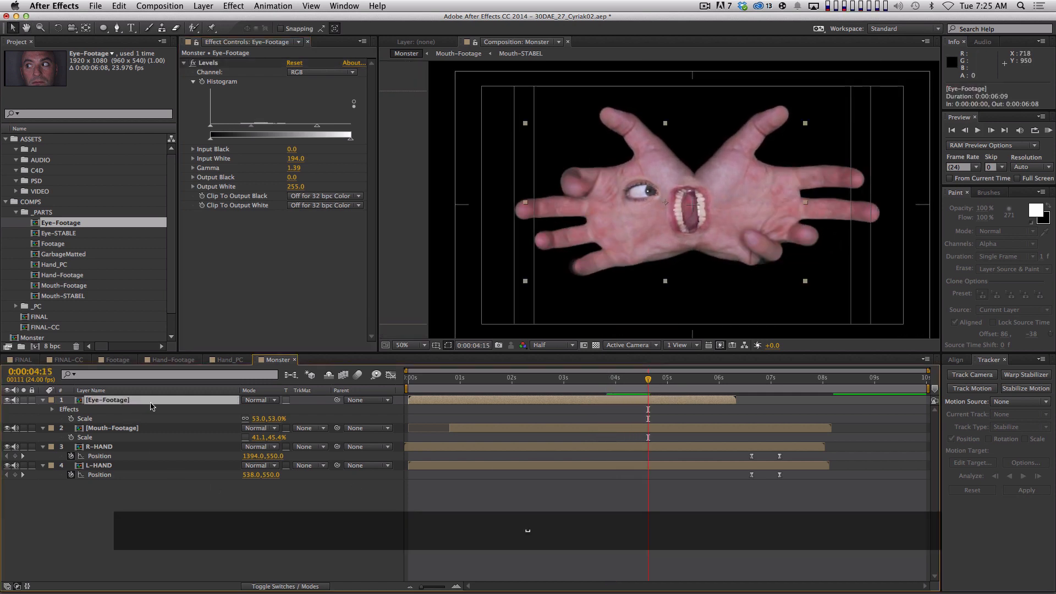
- Rename the Eye-Footage layer L-EYE and place a duplicate named R-EYE on the right palm at 1208, 610
key("Return")
type("L-EYE")
key("Return")
key("super+d")
key("Return")
type("R-EYE")
key("Return")
key("v")
left_click_drag(631, 197, 728, 215)
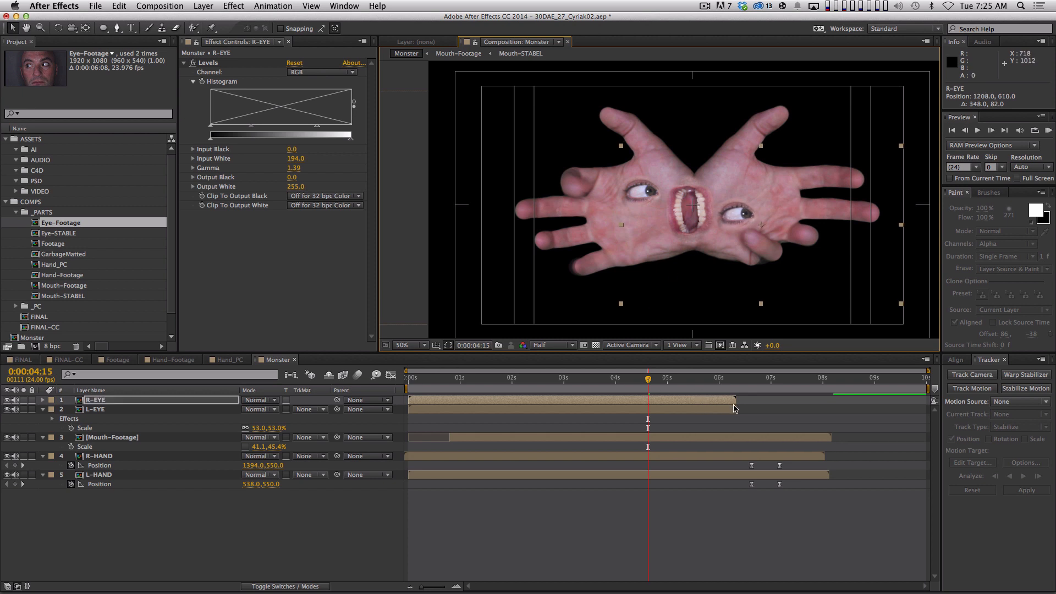
- Slide R-EYE earlier in time so it ends at 0:00:05:03, end the work area at 0:00:04:23, and preview
left_click_drag(722, 403, 675, 378)
key("n")
key("0")
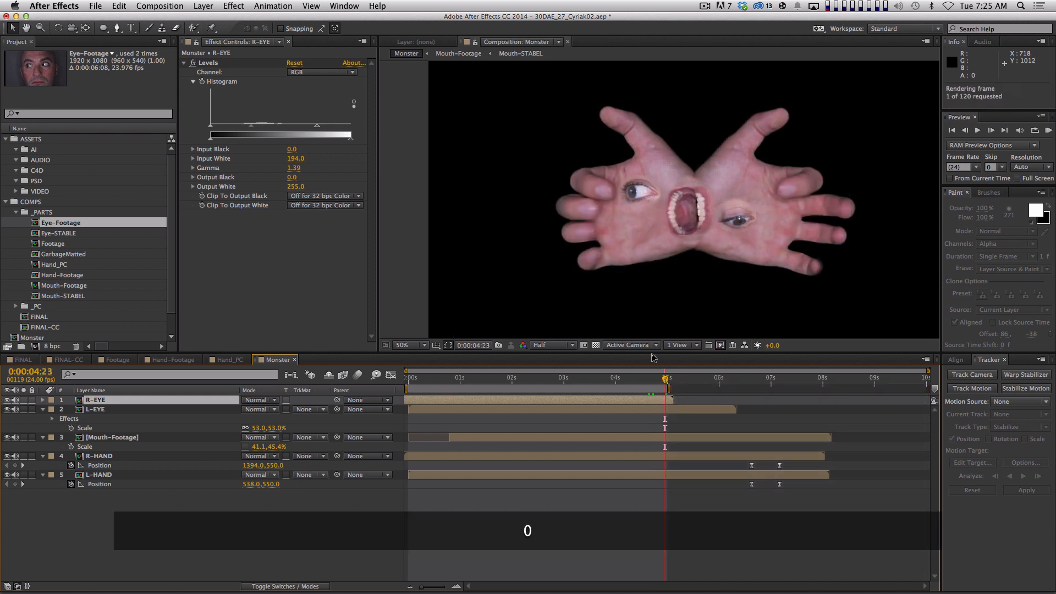
key("space")
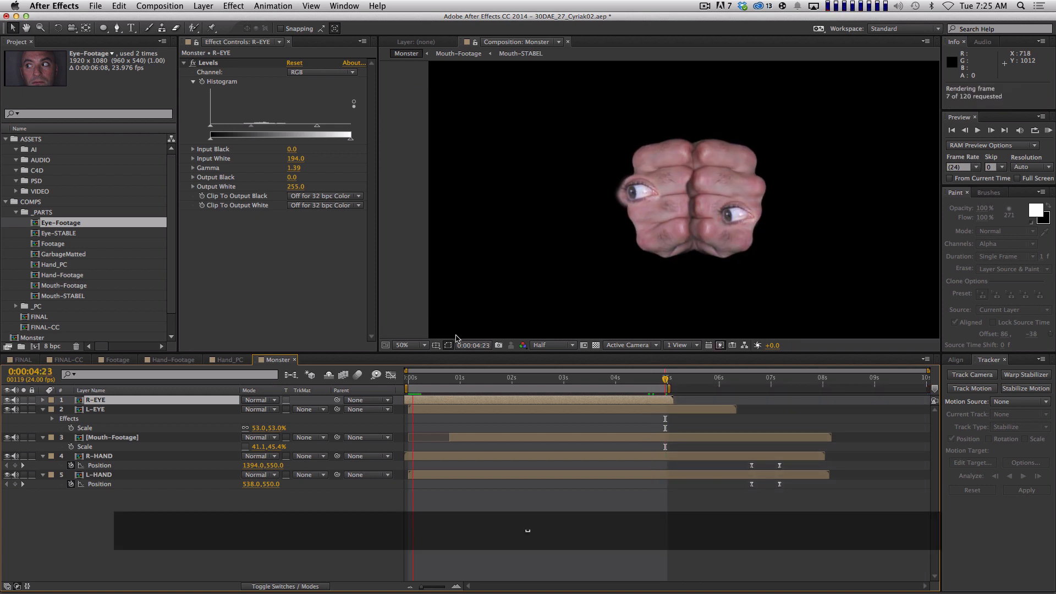
- Find the frame where the right hand opens and trim the start of R-EYE to 0:00:00:23
left_click_drag(420, 378, 462, 377)
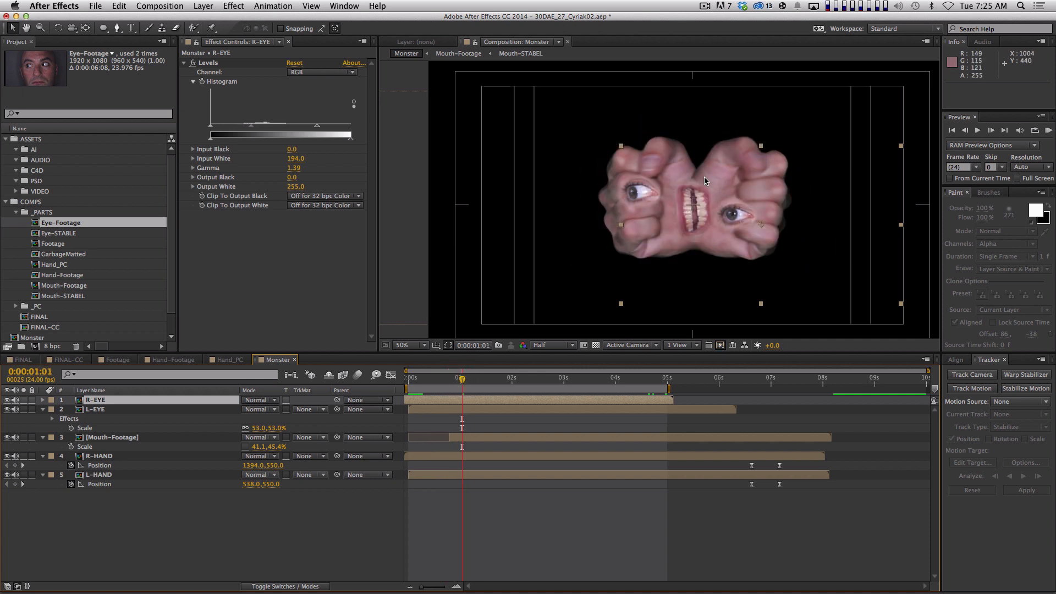
key("Page_Up")
key("Page_Up")
key("Page_Up")
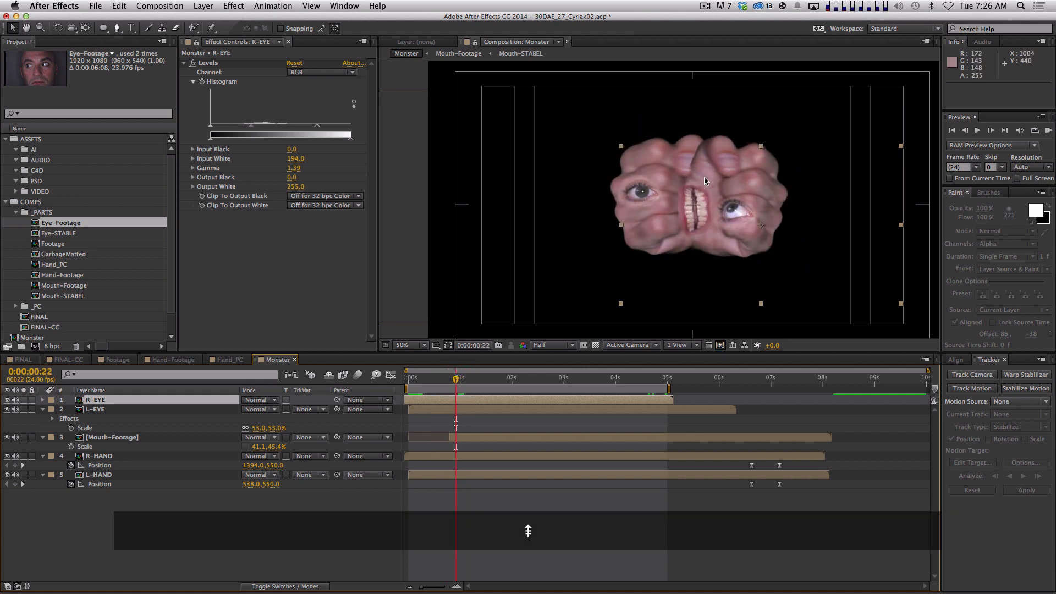
key("Page_Down")
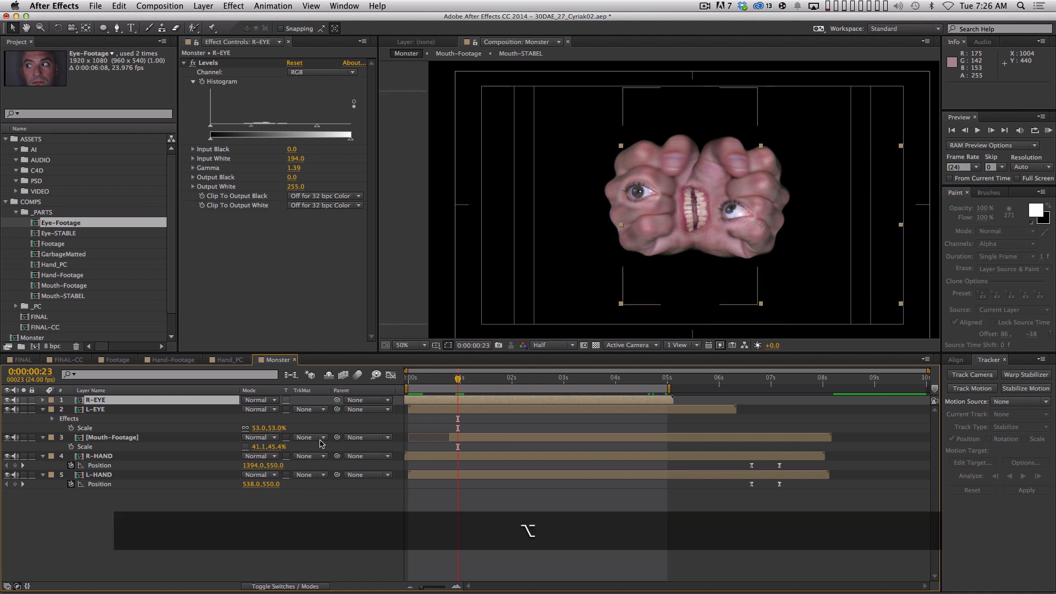
key("alt+bracketleft")
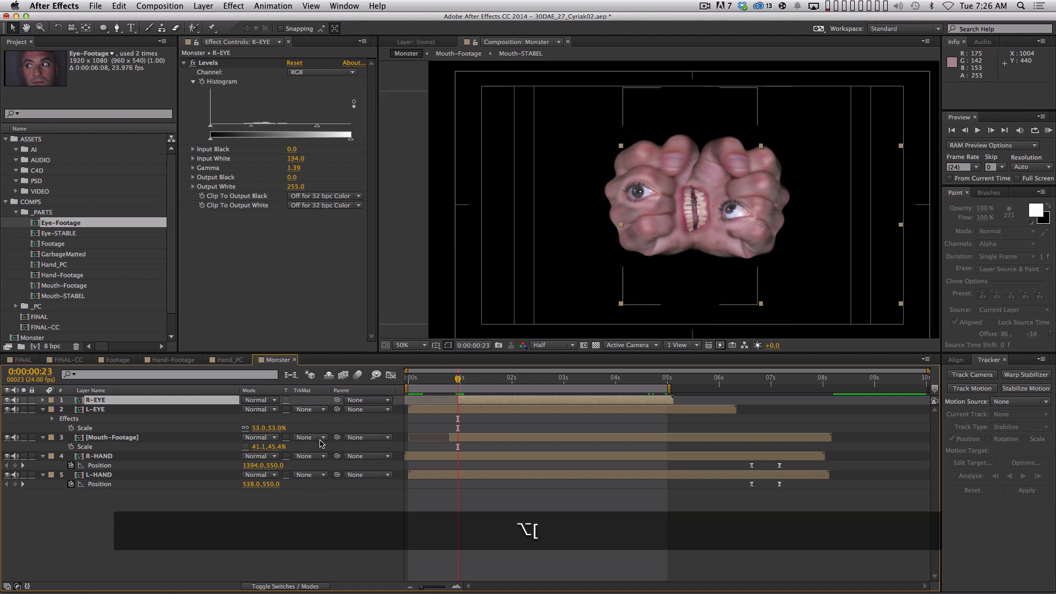
- Trim the start of L-EYE to 0:00:01:03, as the left hand opens
key("super+Down")
key("Page_Down")
key("Page_Down")
key("Page_Down")
key("Page_Down")
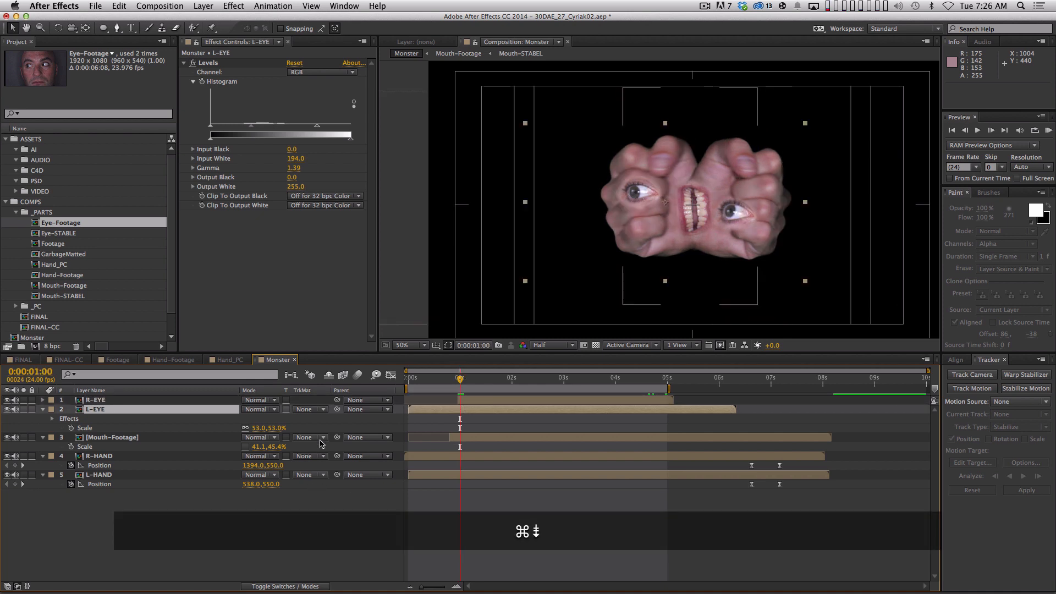
key("Page_Up")
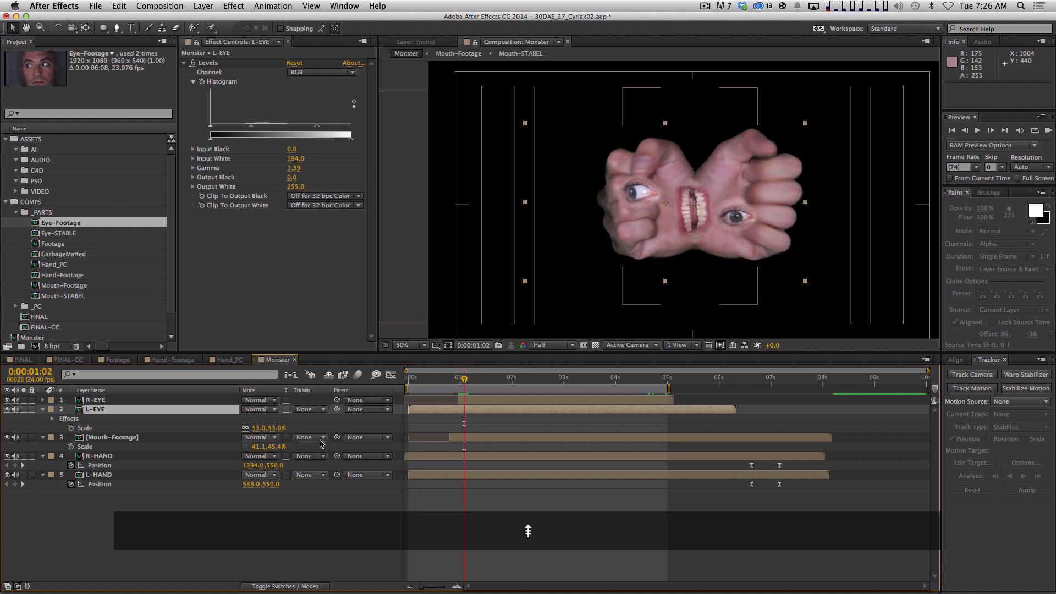
key("Page_Down")
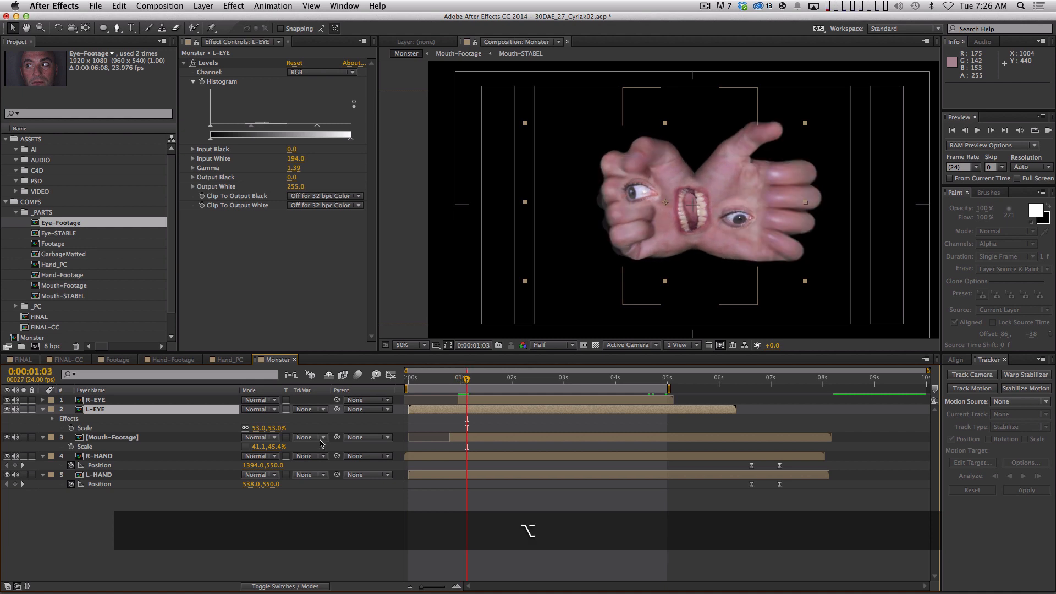
key("alt+bracketleft")
- Run a RAM preview of the Monster work area to check the timing of both eyes
key("KP_0")
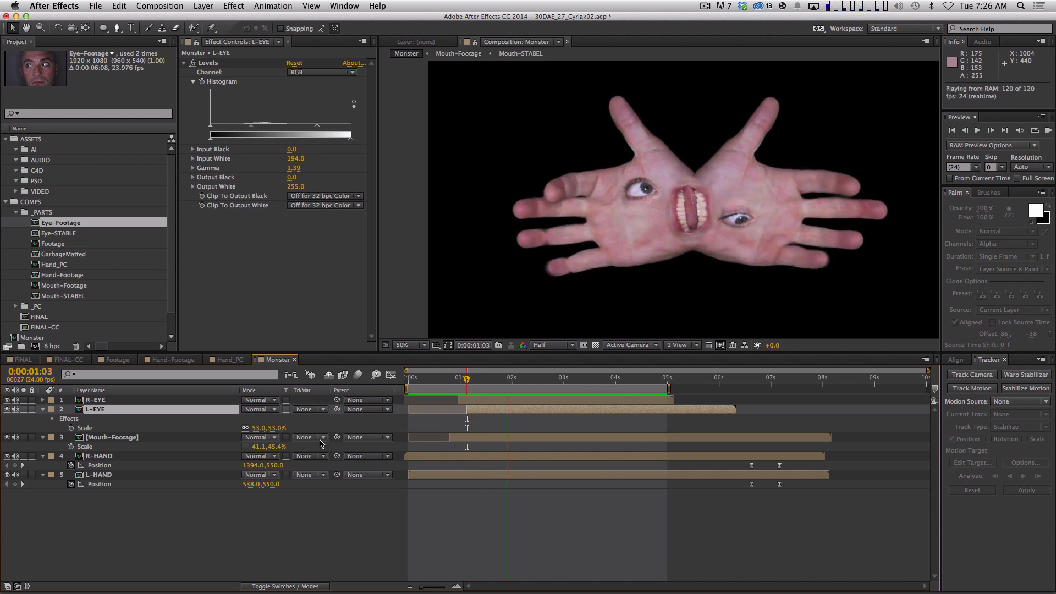
key("space")
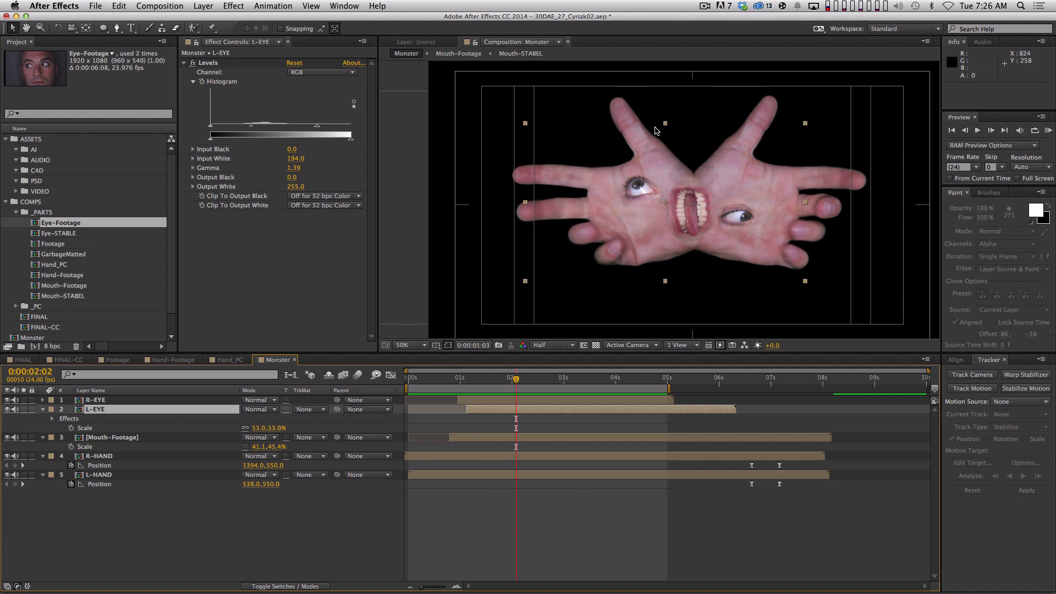
key("space")
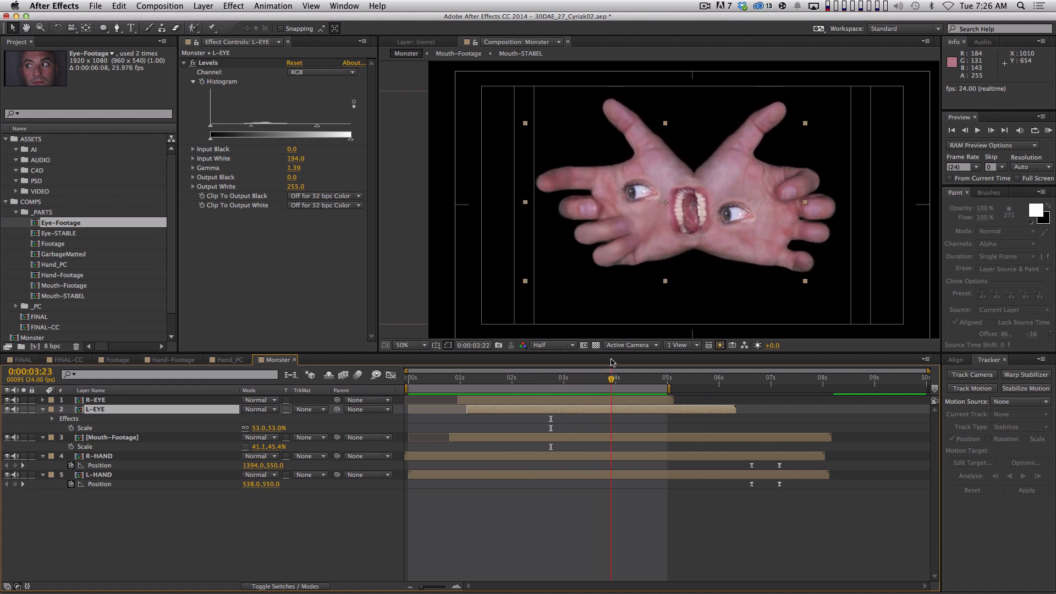
- Collapse the expanded properties of all layers in the Monster composition and deselect everything
key("super+a")
key("shift+super+grave")
key("shift+grave")
left_click(468, 449)
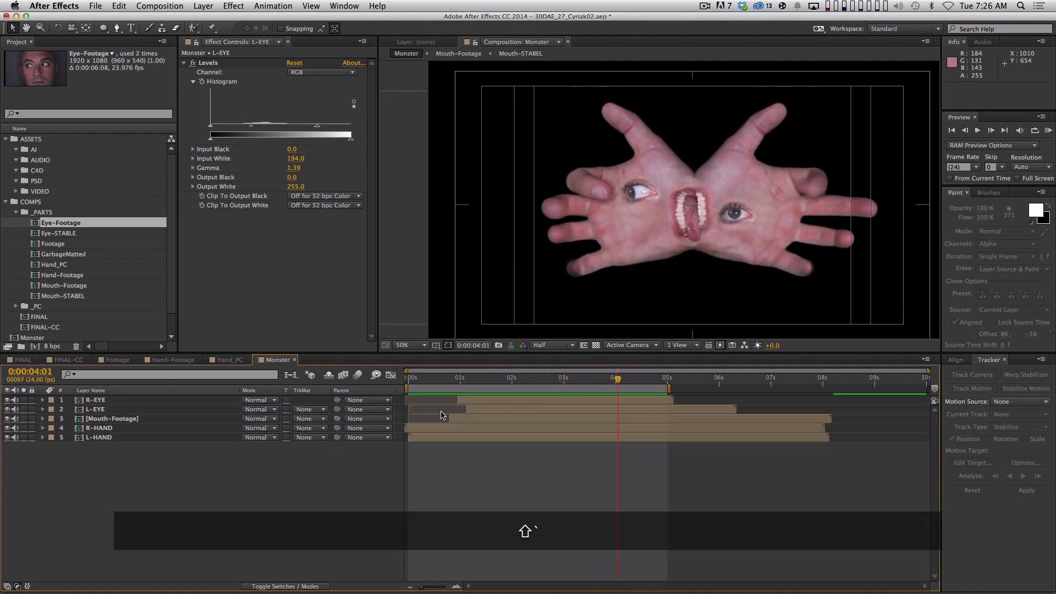
- At 0:00:04:17, darken R-EYE by setting its Levels Gamma to 1.31 and Input White to 206
left_click_drag(480, 380, 652, 376)
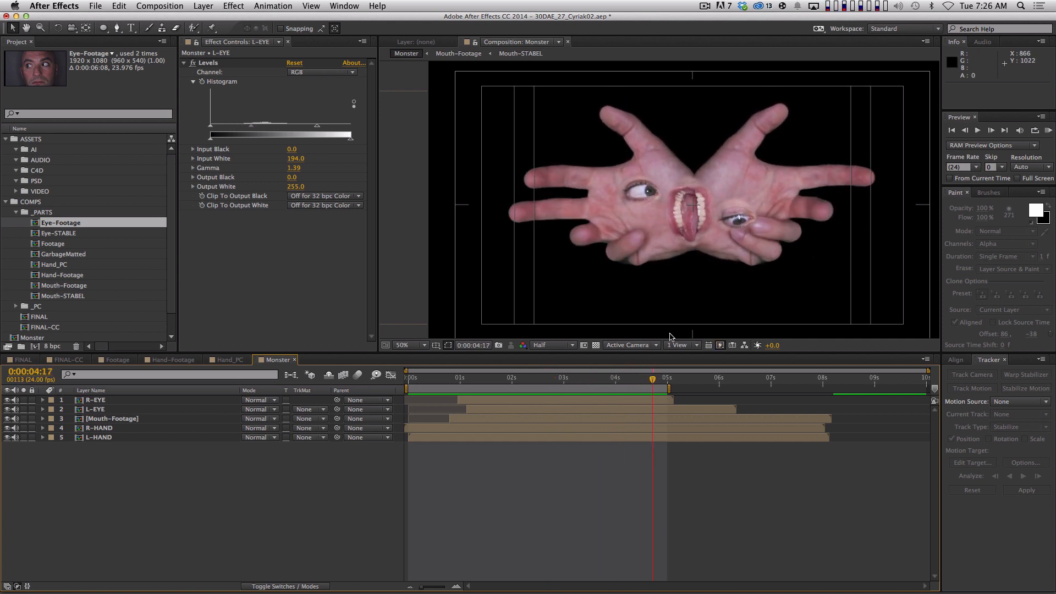
scroll(714, 197, "up", 2)
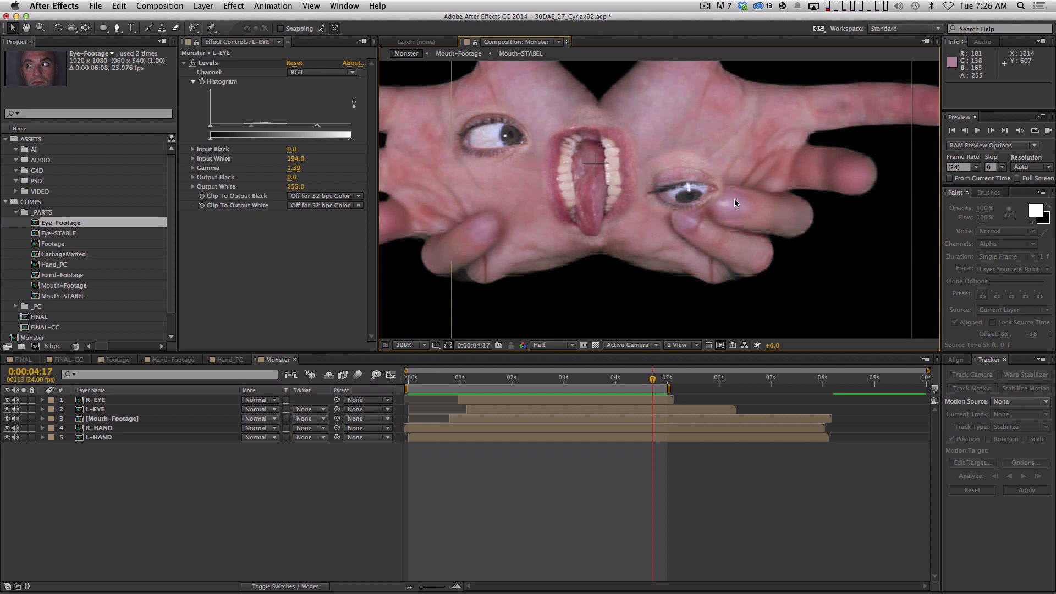
left_click(95, 399)
left_click_drag(250, 127, 254, 131)
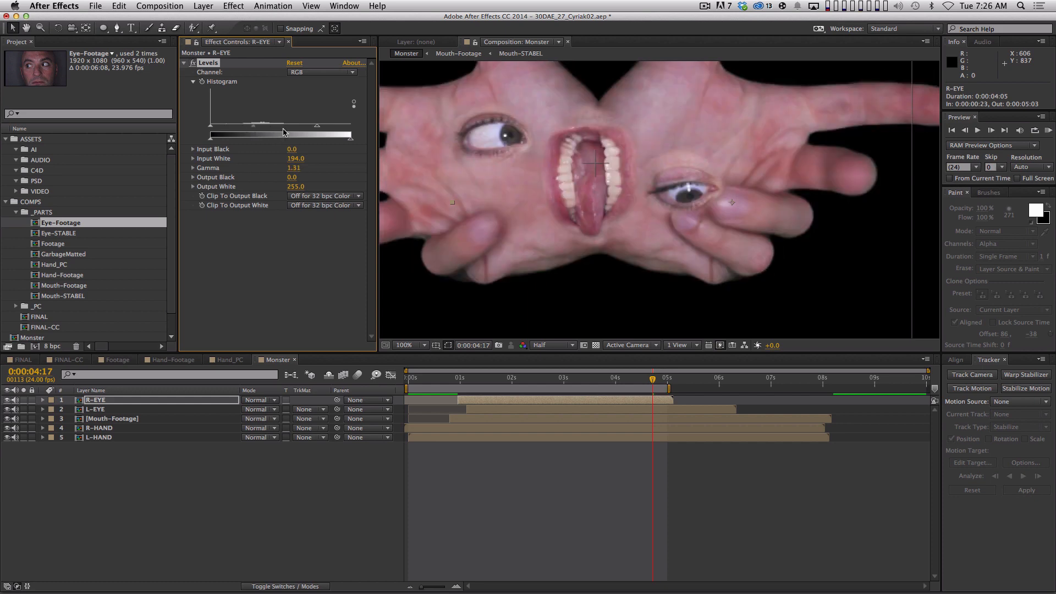
left_click_drag(318, 128, 324, 126)
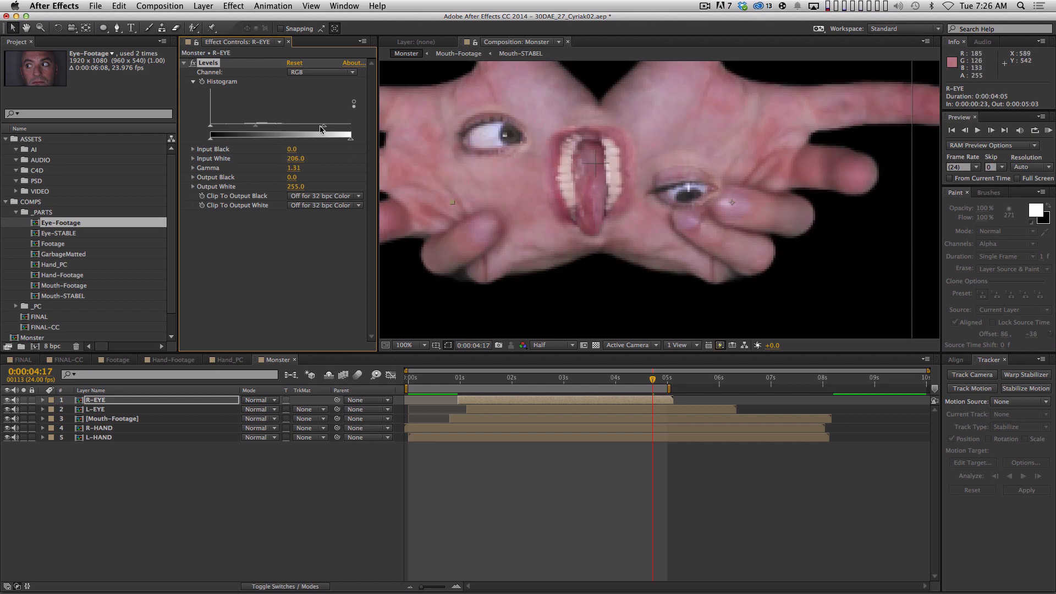
- Preview the Monster composition with the adjusted right eye, and go back to the closed fists at 0:00:00:17
key("space")
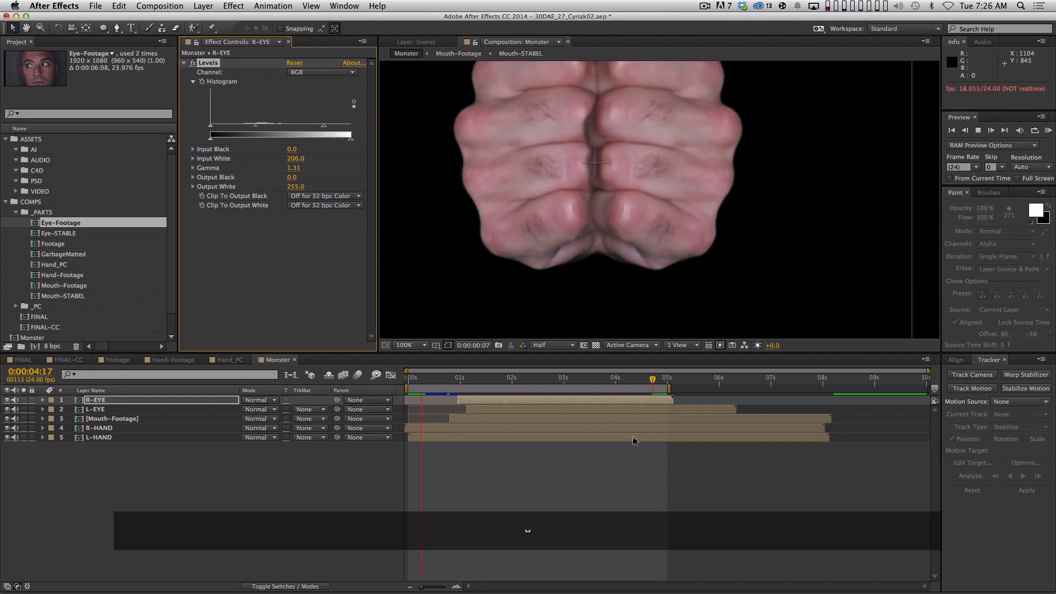
key("space")
left_click_drag(572, 380, 445, 387)
left_click(527, 455)
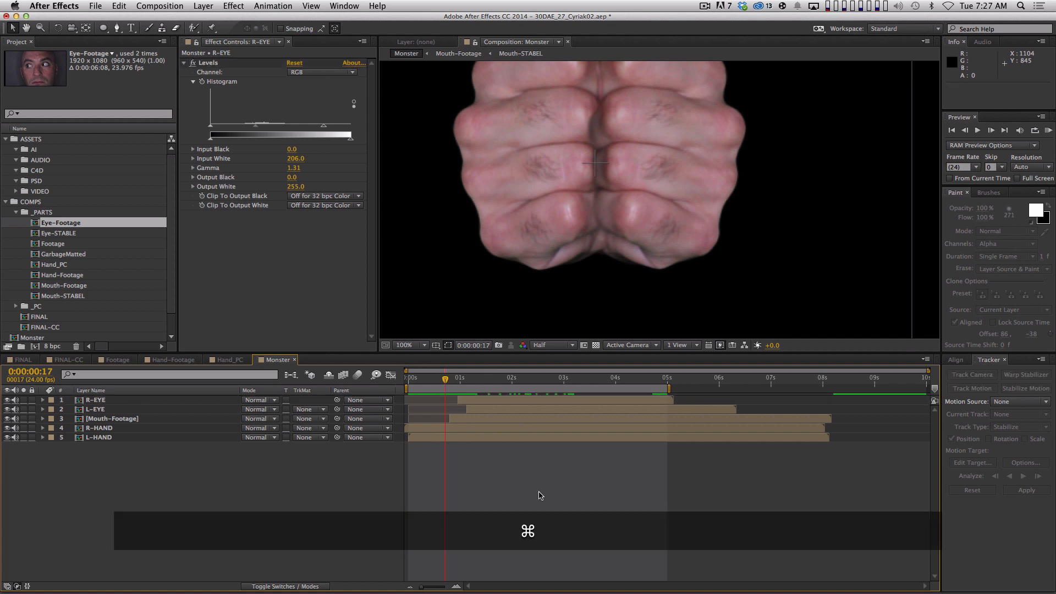
- Select R-HAND and examine frame by frame around 0:00:03:18 how the hands move beneath the eyes and mouth
left_click(165, 429)
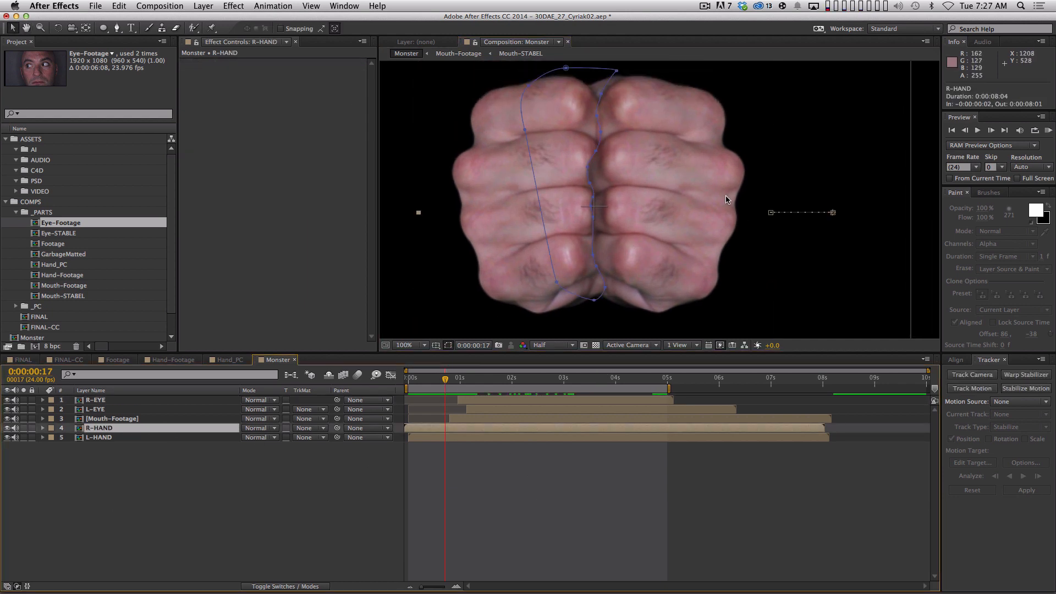
left_click_drag(478, 379, 602, 385)
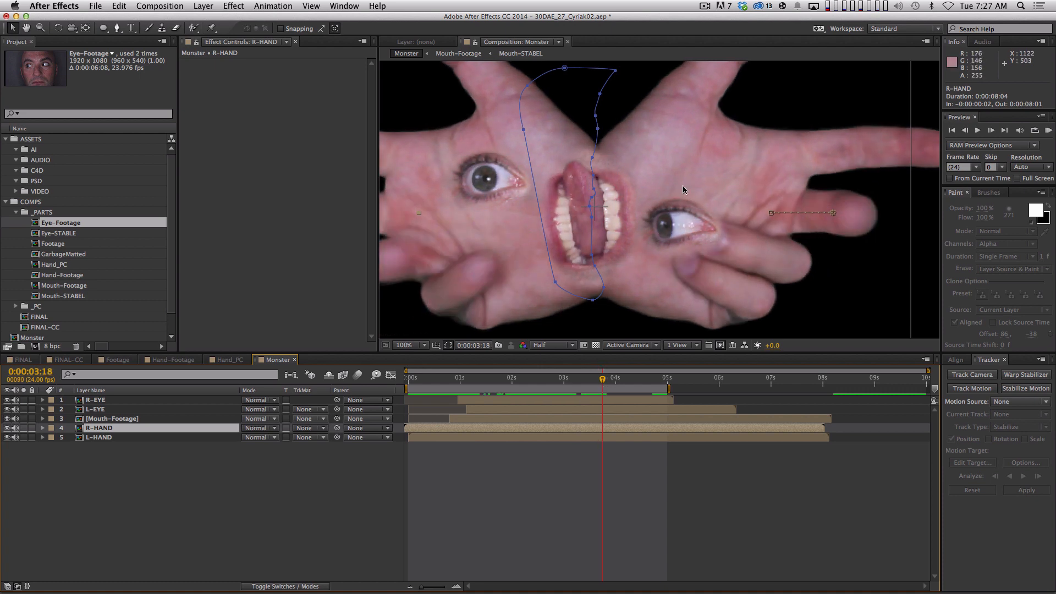
key("Page_Up")
key("Page_Up")
key("Page_Up")
key("Page_Down")
key("Page_Down")
key("Page_Down")
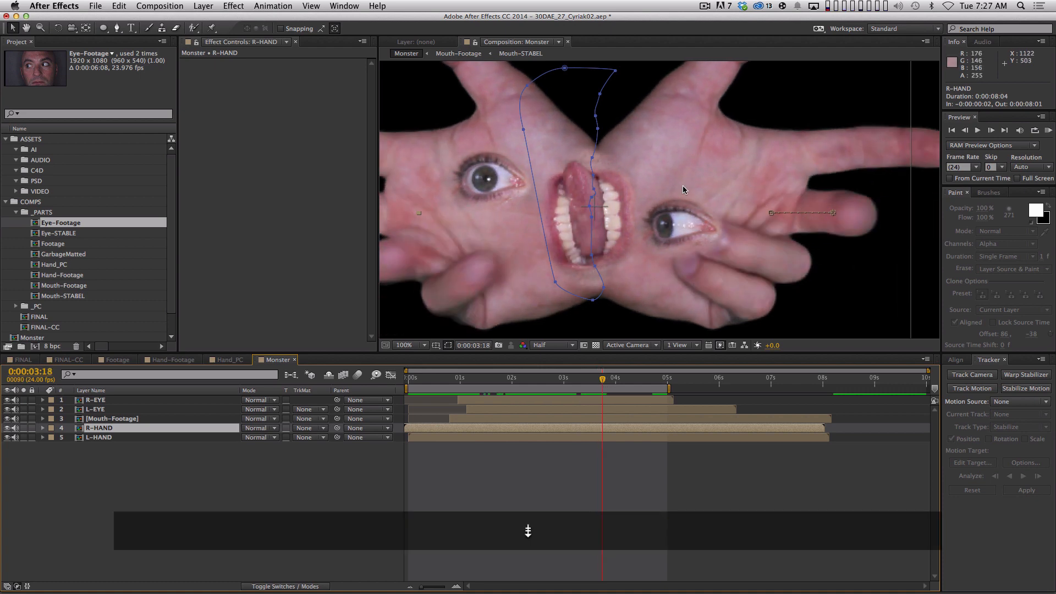
key("Page_Down")
key("Page_Down")
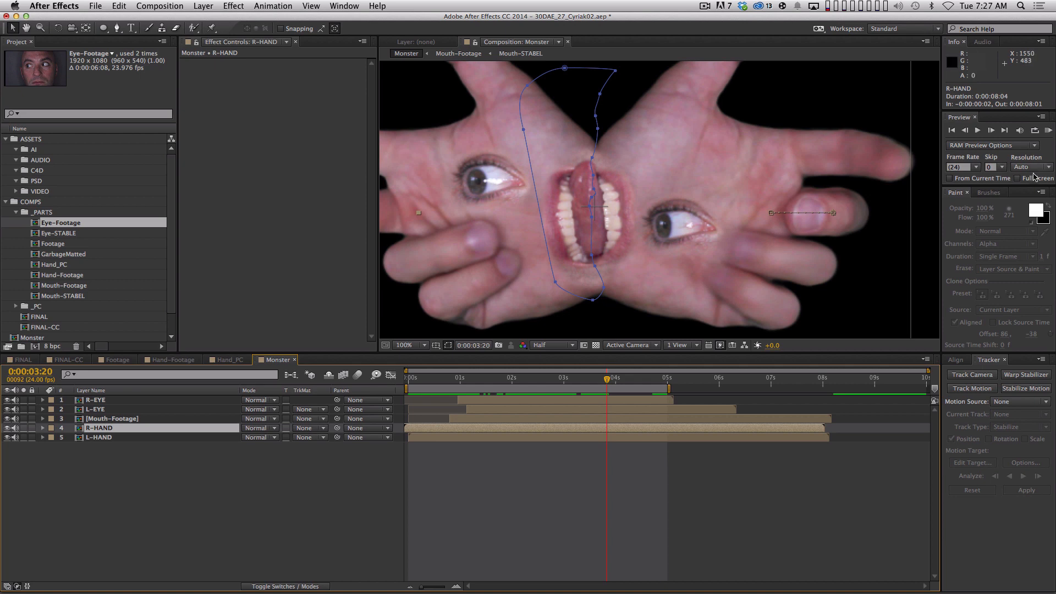
- Move the current time in the Monster composition to 0:00:01:12
left_click(512, 378)
left_click_drag(511, 378, 486, 385)
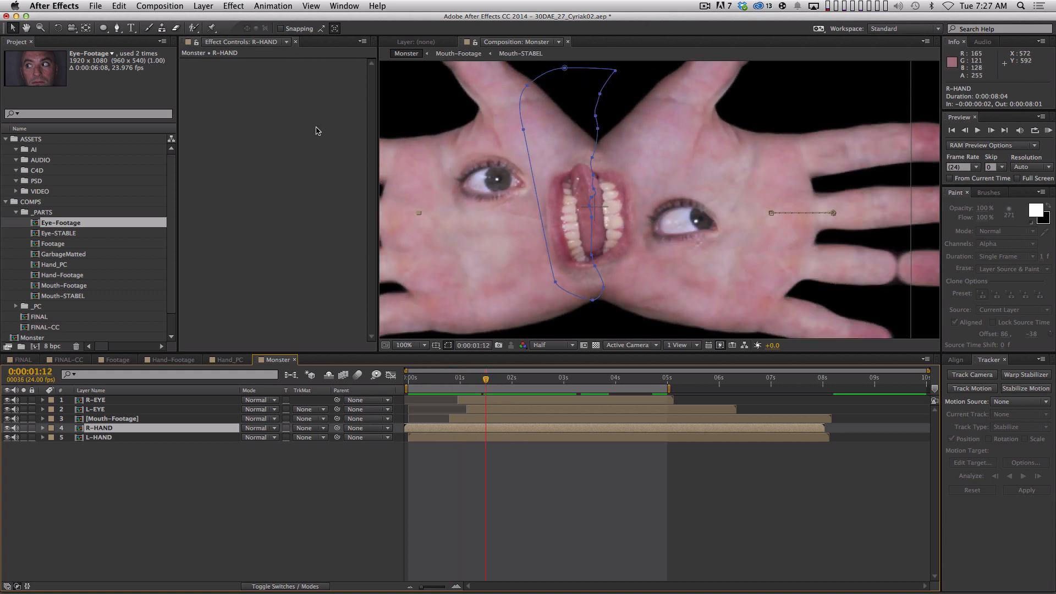
left_click(116, 441)
left_click(108, 428)
left_click(112, 438, "shift")
key("shift+super+c")
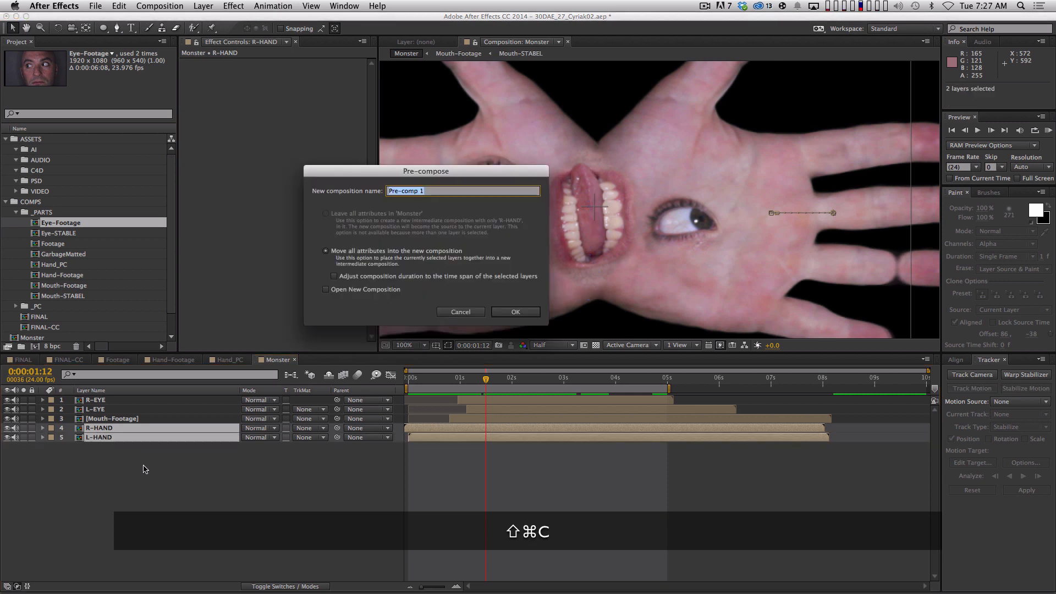
type("HANDS")
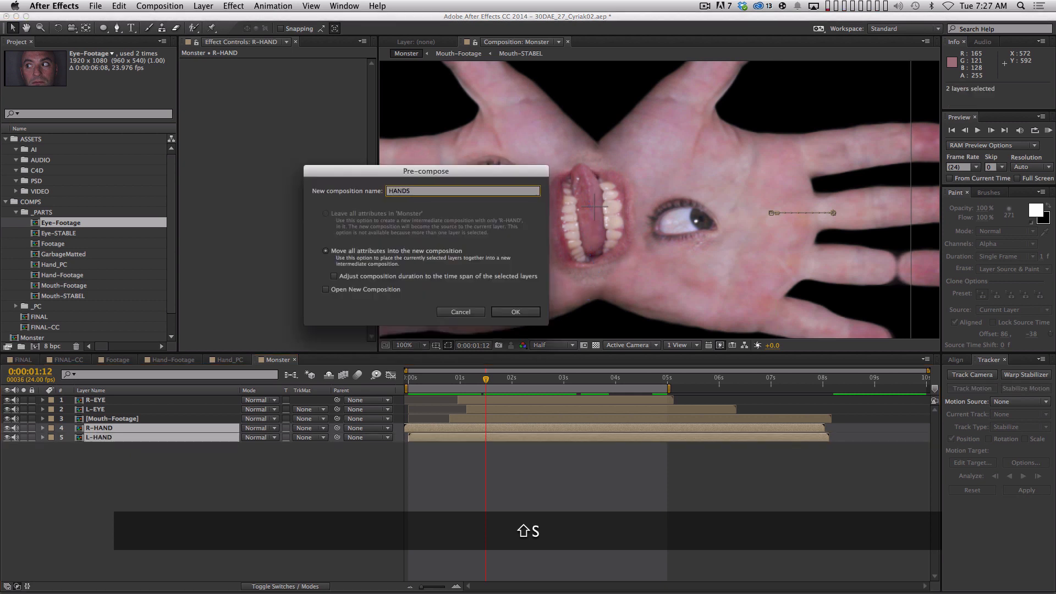
key("Escape")
left_click(174, 505)
left_click(119, 429)
left_click(141, 471)
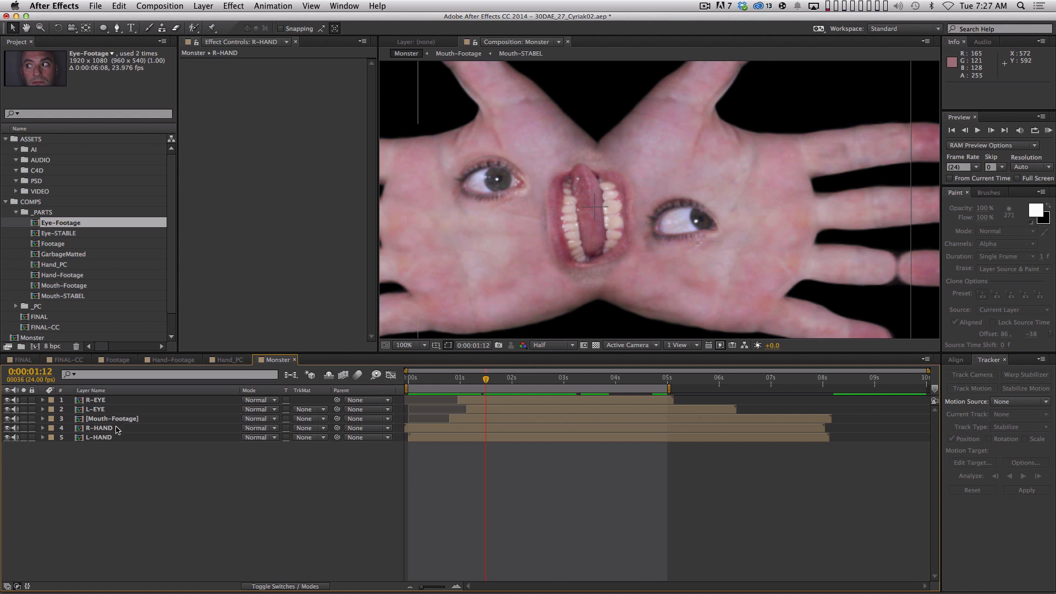
- Duplicate the R-HAND and L-HAND layers and pre-compose the two copies into a composition named HANDS
left_click(116, 429)
left_click(123, 438, "shift")
key("super+d")
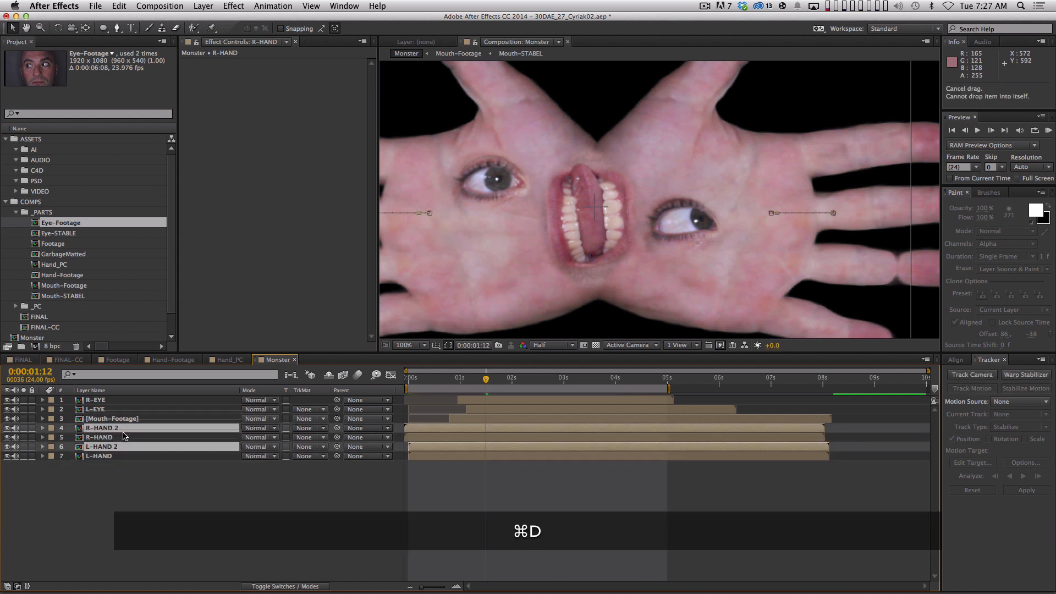
key("shift+super+c")
type("HANDS")
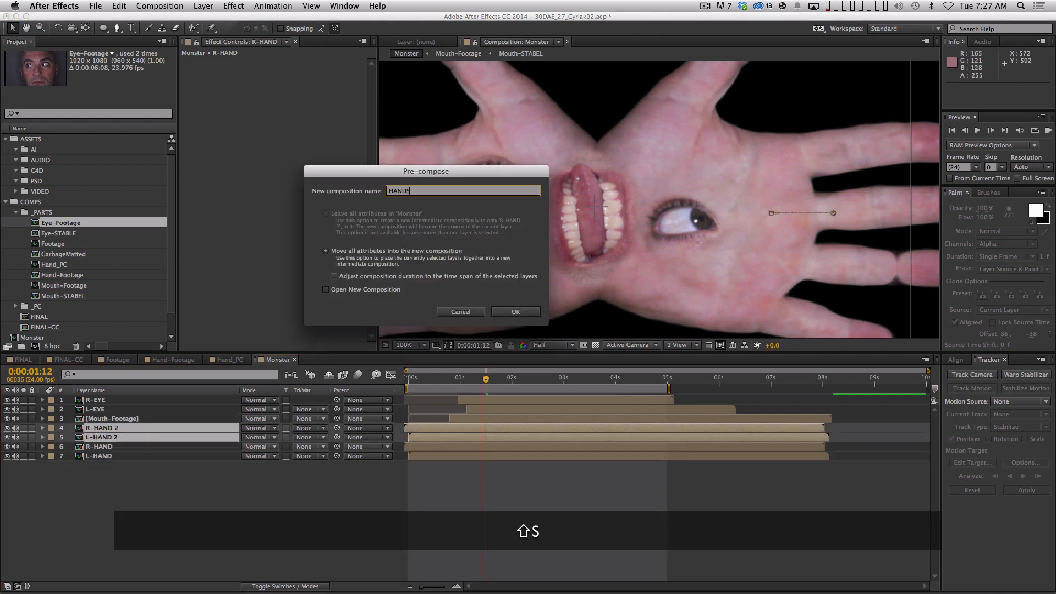
key("Return")
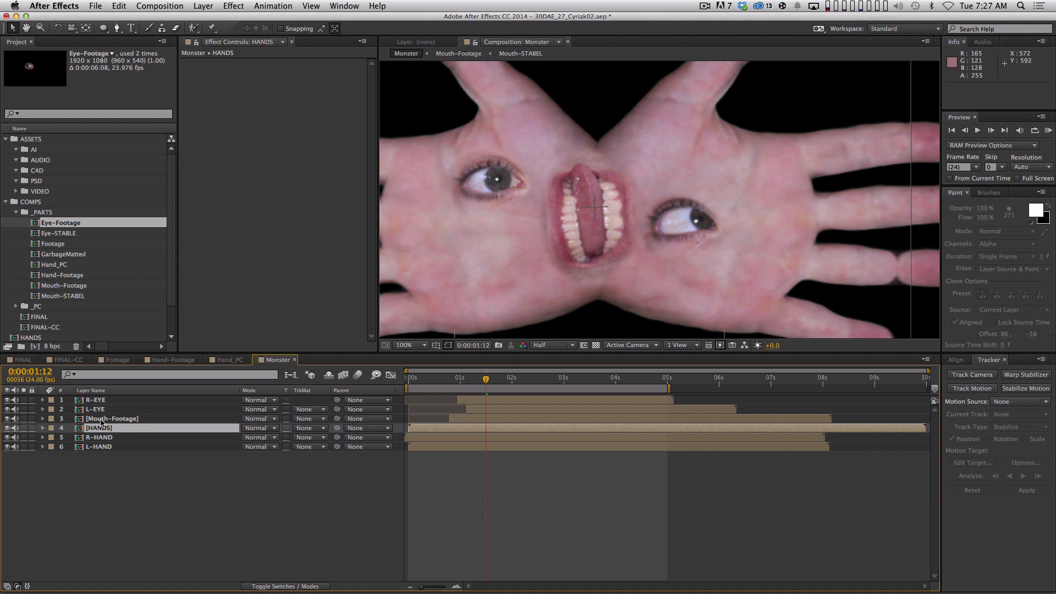
- Move the HANDS layer to the top of the layer stack and create a duplicate above it named MATTE
left_click_drag(128, 428, 135, 422)
left_click_drag(138, 403, 138, 397)
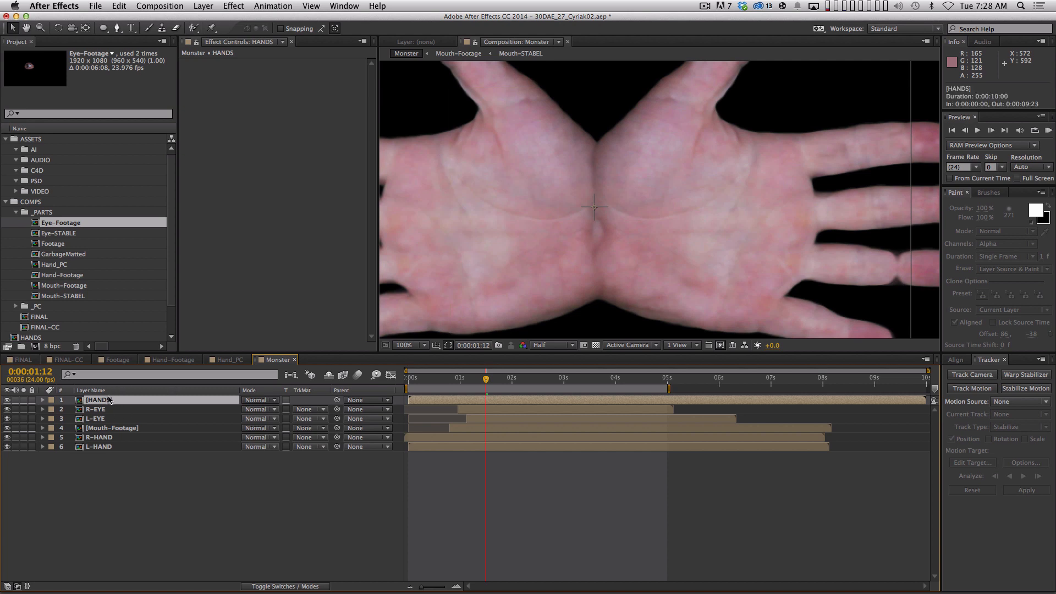
key("super+d")
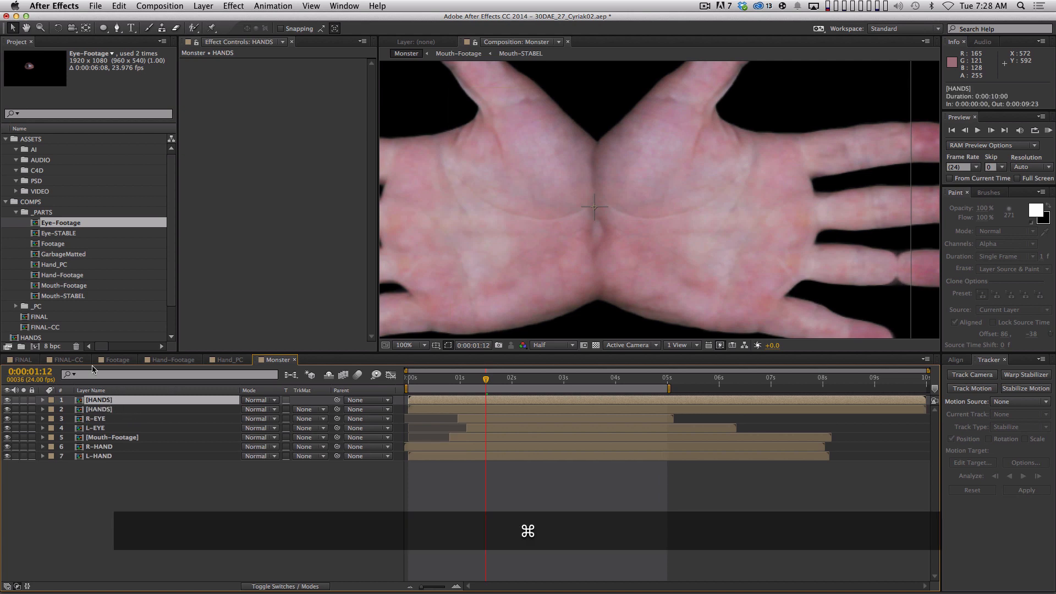
key("Return")
type("MATTE")
key("shift+Return")
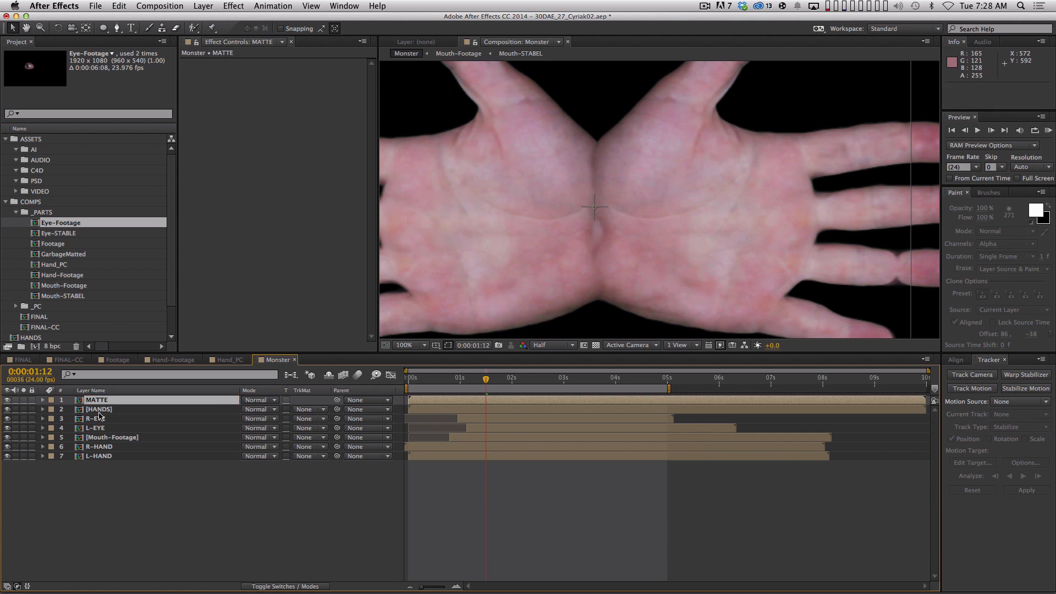
- Set the HANDS layer's track matte to Alpha Matte "MATTE"
key("space")
left_click_drag(606, 240, 653, 240)
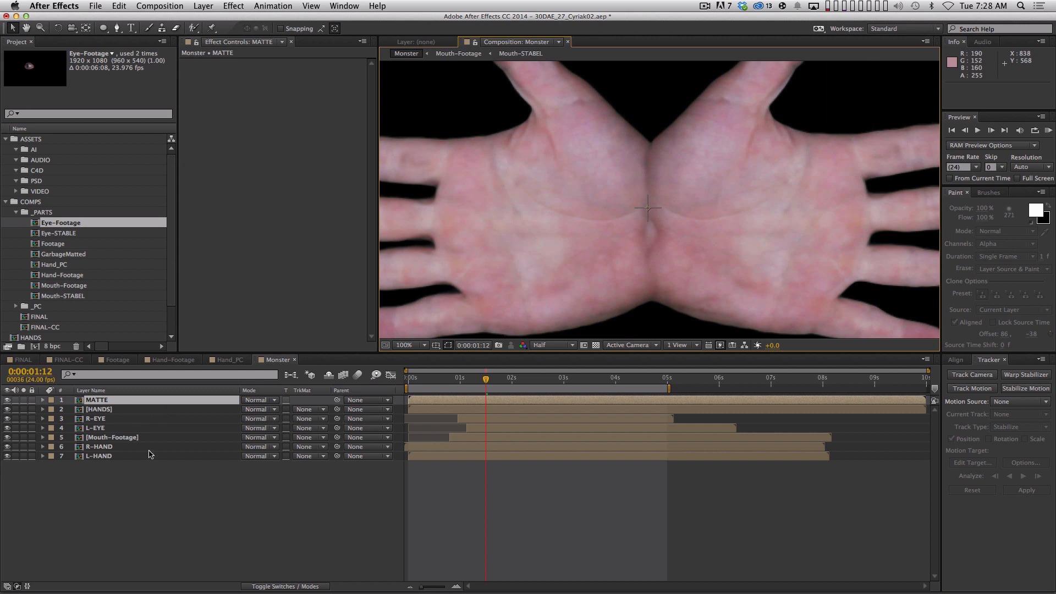
left_click(104, 410)
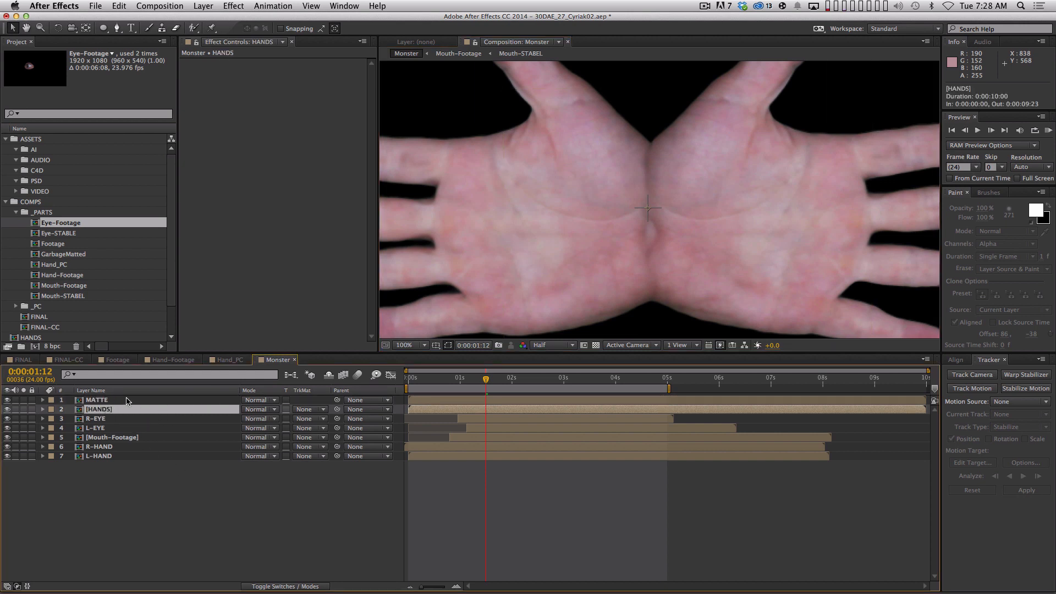
left_click(319, 409)
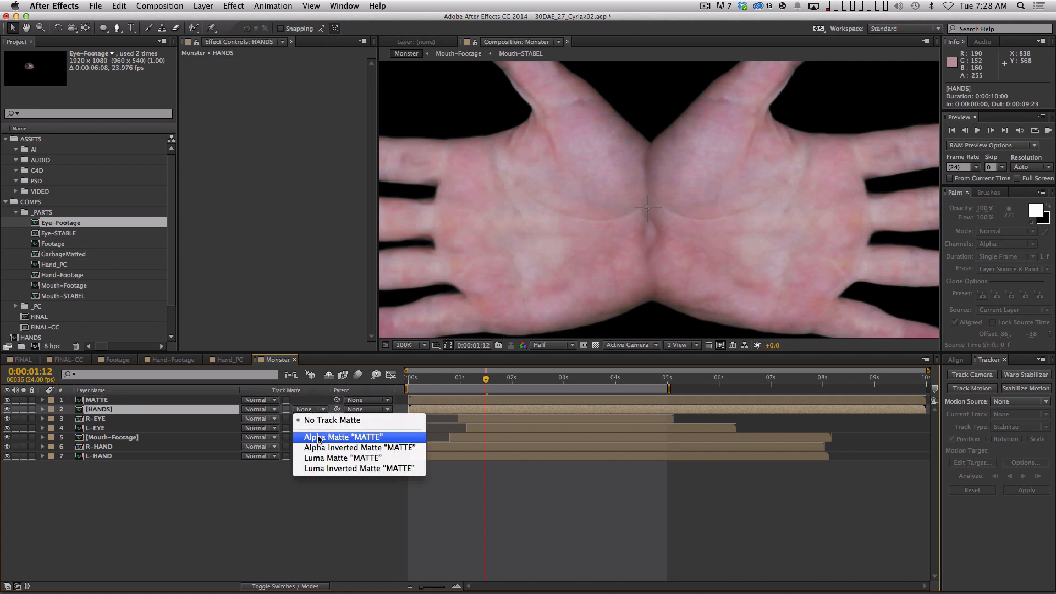
left_click(320, 438)
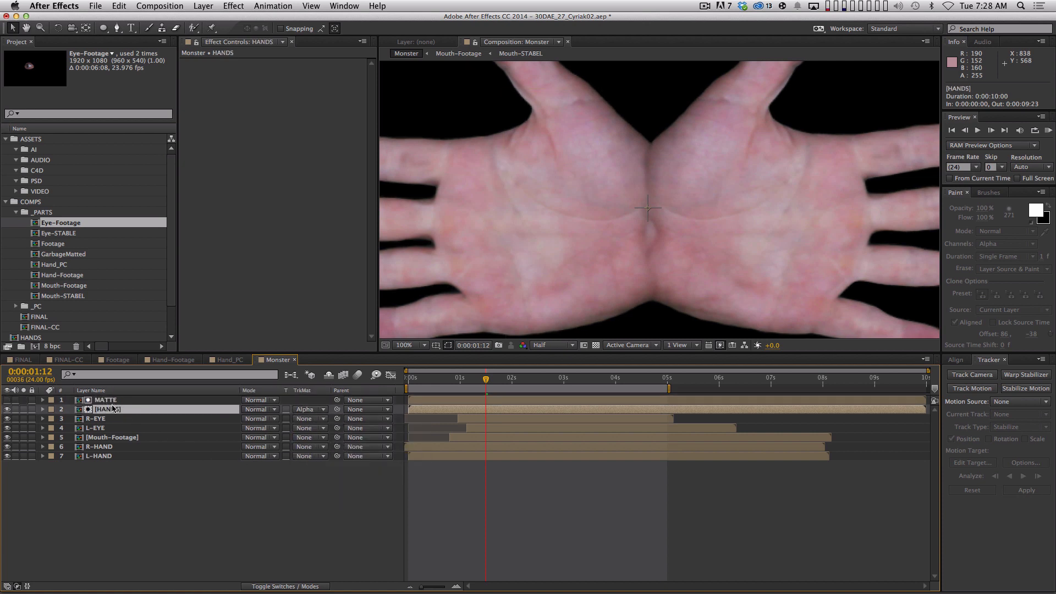
- Change the label colour of the MATTE and HANDS layers to Sea Foam
left_click(76, 401, "shift")
left_click(51, 400)
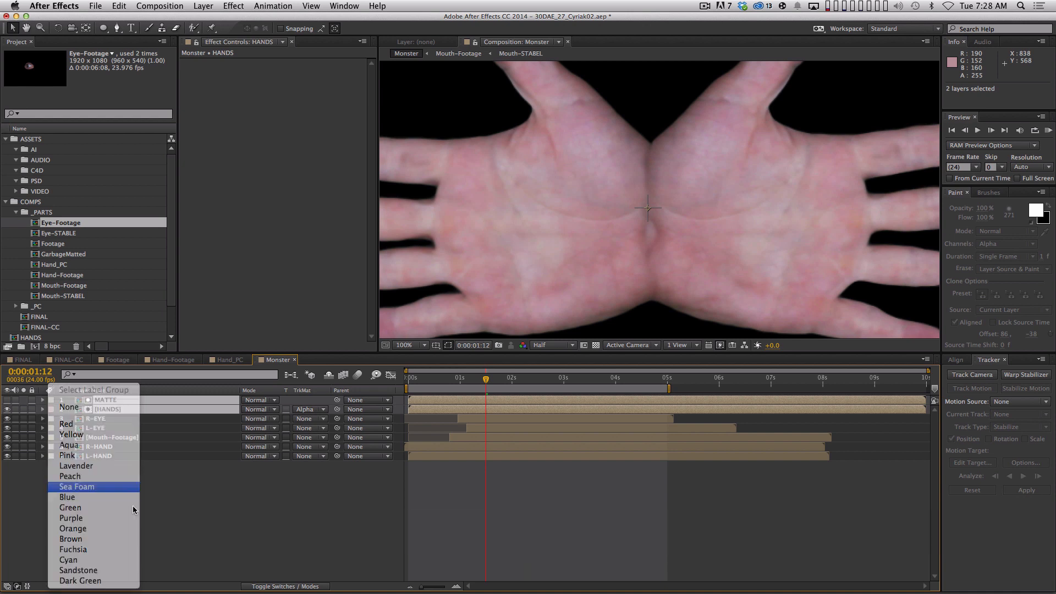
left_click(110, 482)
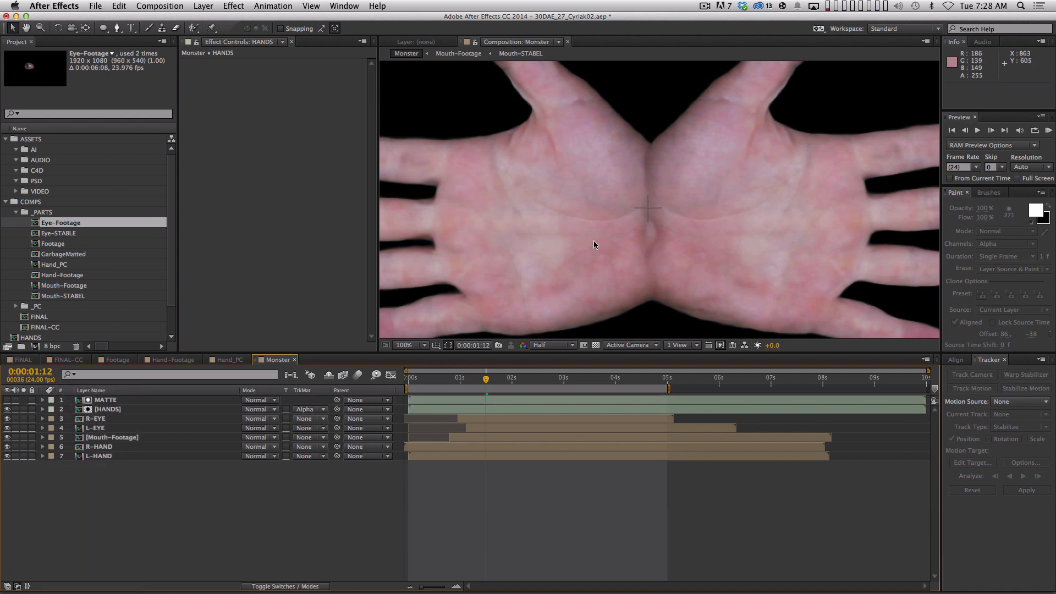
- Open the MATTE layer in its own Layer viewer
key("comma")
key("comma")
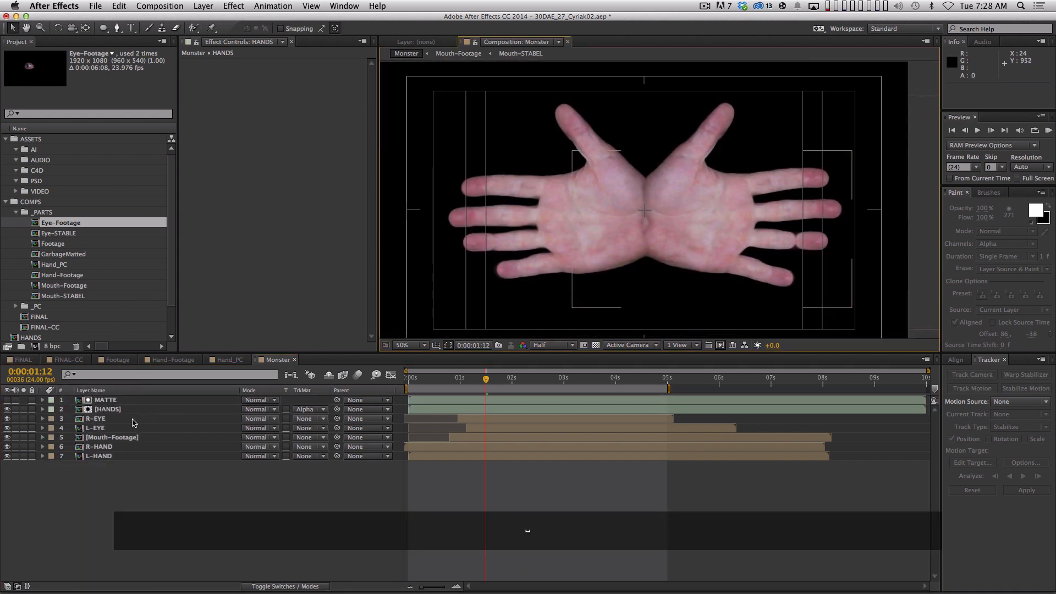
left_click(132, 410)
left_click(128, 401)
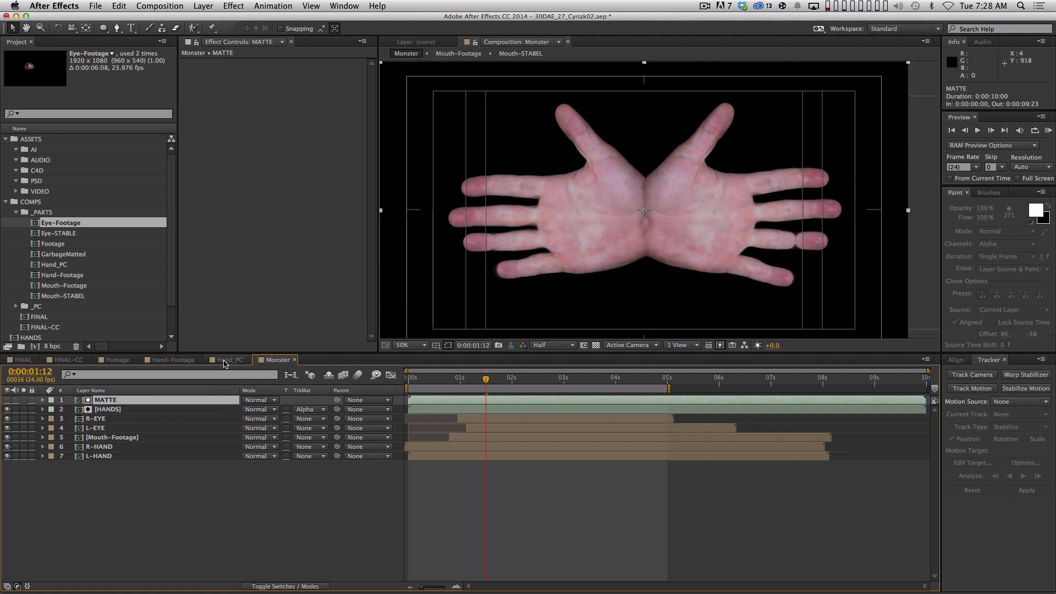
left_click(109, 401, "ctrl")
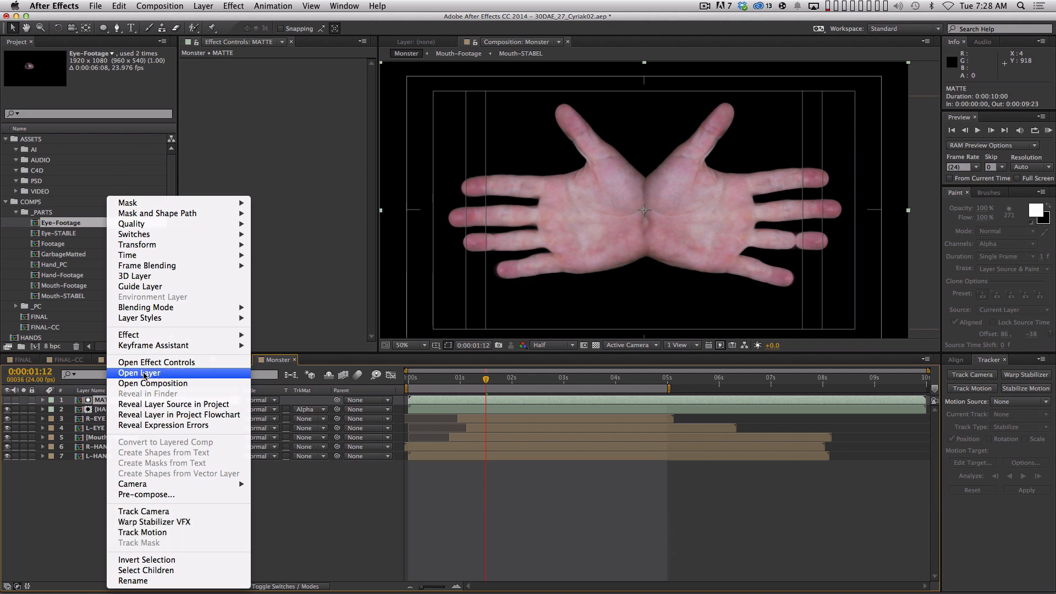
left_click(156, 376)
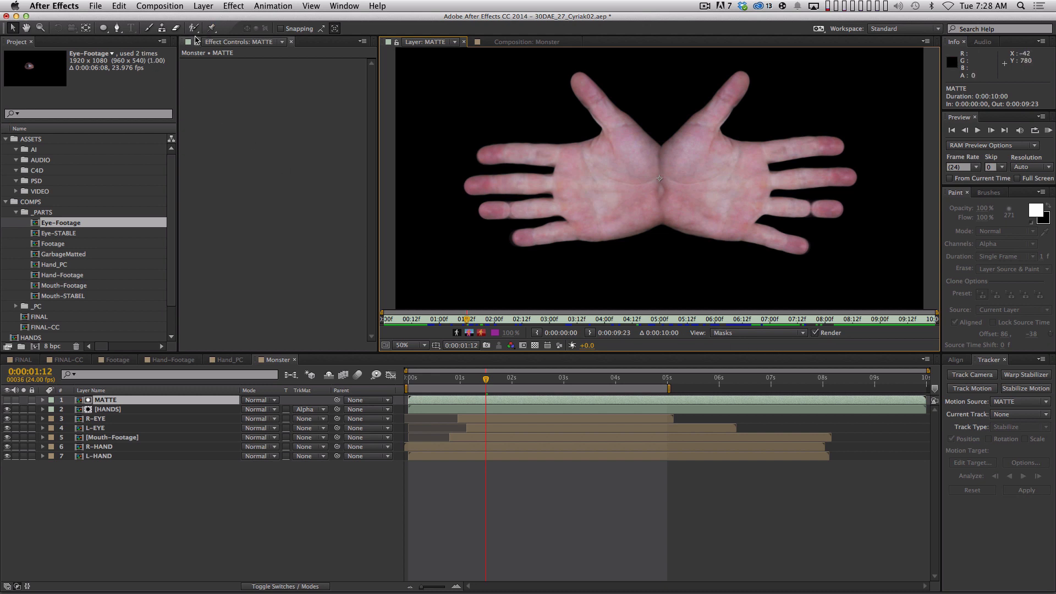
- Set up the Brush tool for the MATTE layer with a 71-pixel brush and RGBA channels
left_click(150, 28)
left_click_drag(575, 223, 516, 229)
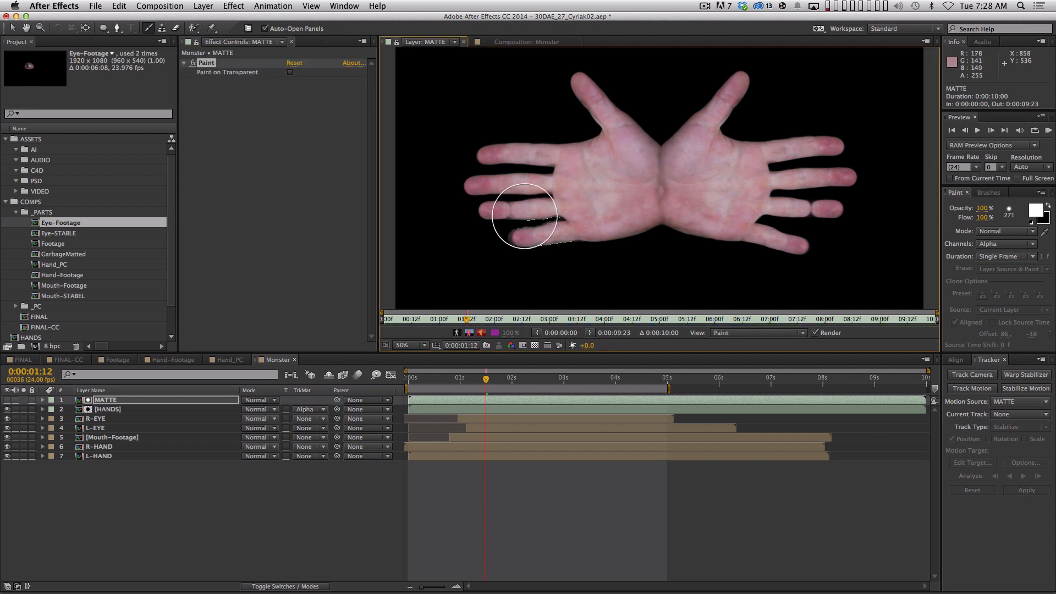
key("super+z")
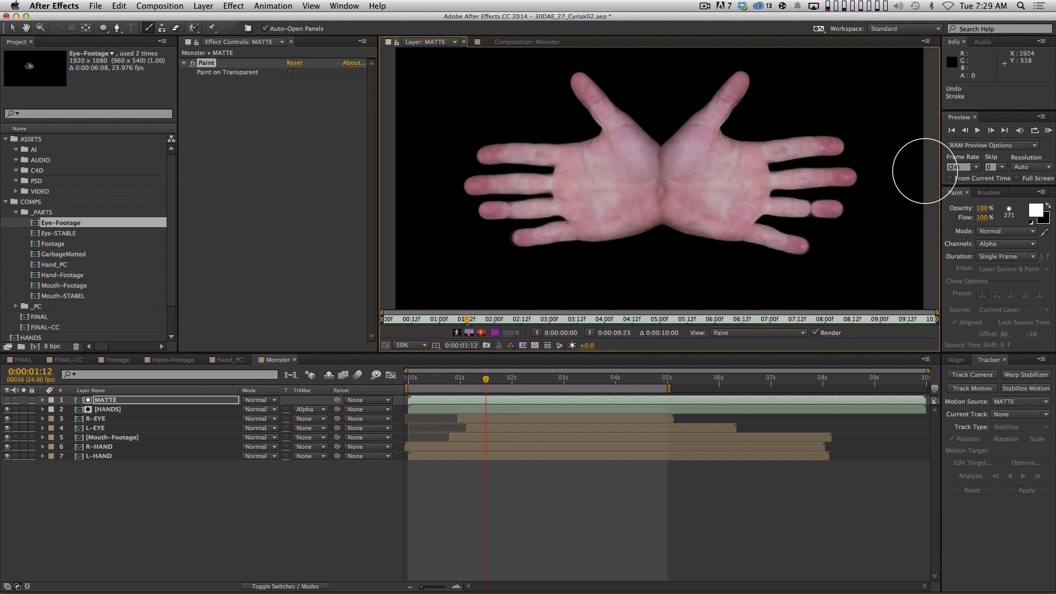
left_click_drag(676, 172, 620, 173)
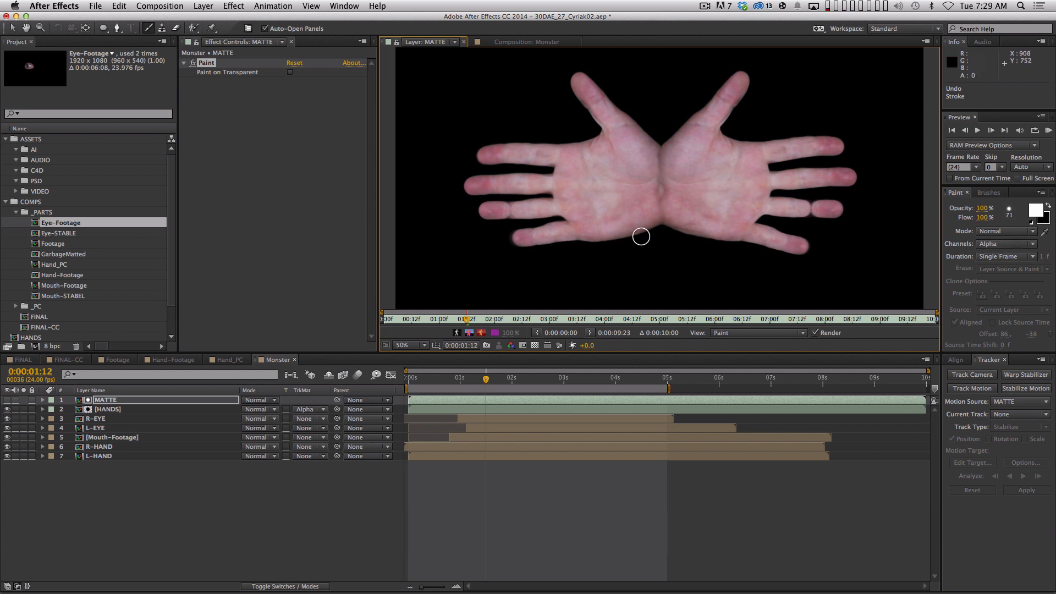
left_click(1009, 247)
left_click(993, 251)
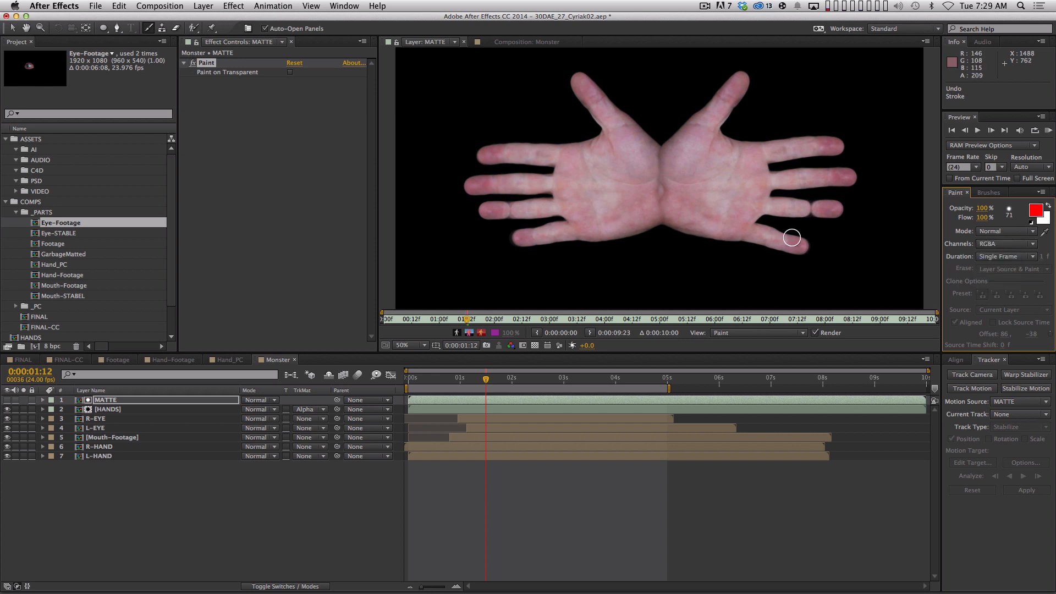
- Try red RGBA brush strokes over the hands on the MATTE layer, undoing each one
mouse_move(682, 171)
left_mouse_down()
mouse_move(668, 165)
mouse_move(439, 278)
mouse_move(773, 226)
left_mouse_up()
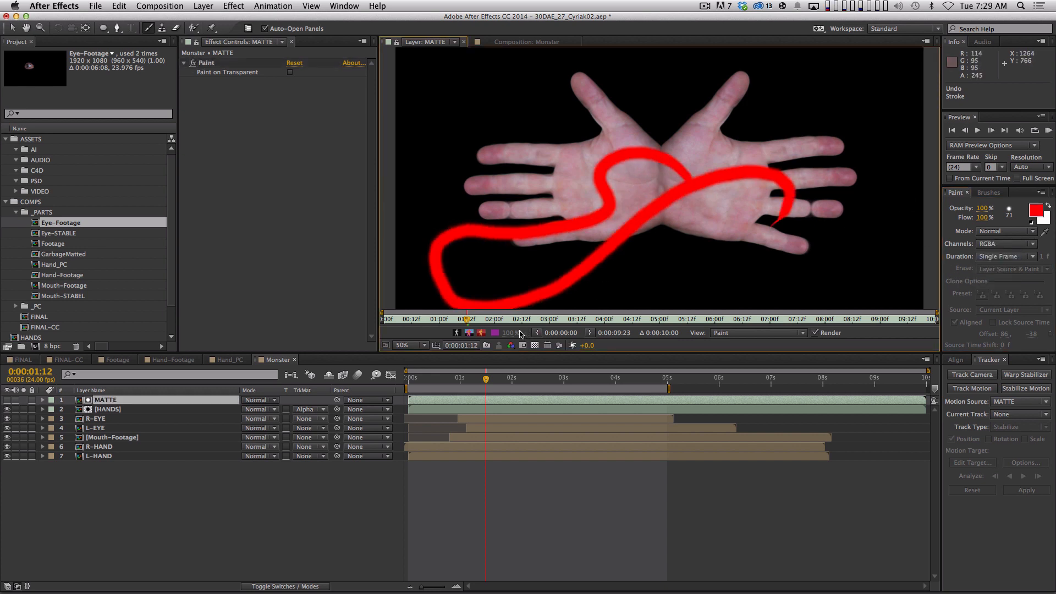
key("super+z")
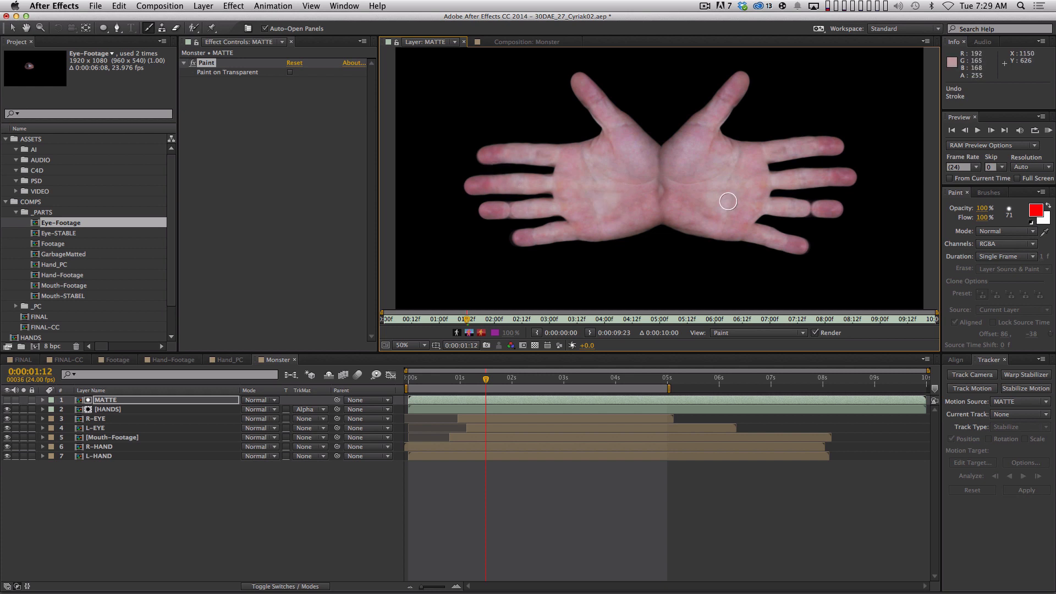
left_click_drag(514, 209, 497, 210)
key("super+z")
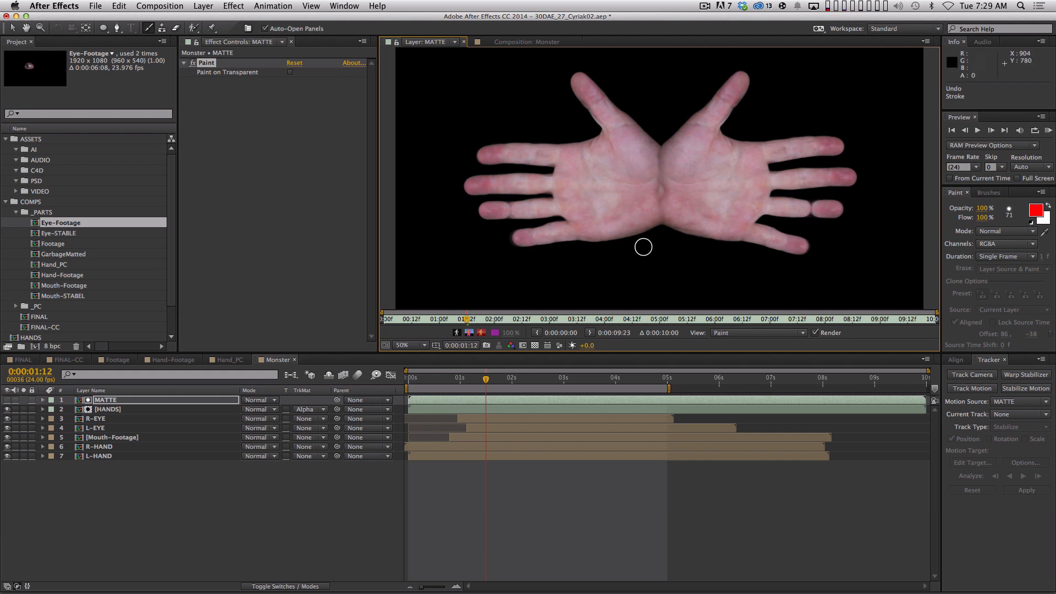
left_click(996, 245)
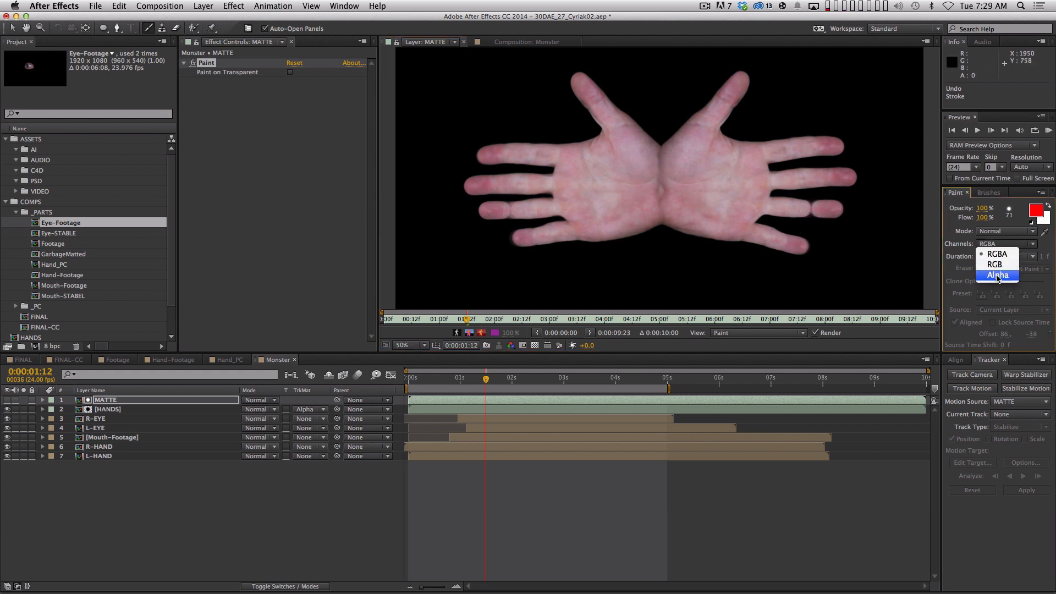
left_click(941, 219)
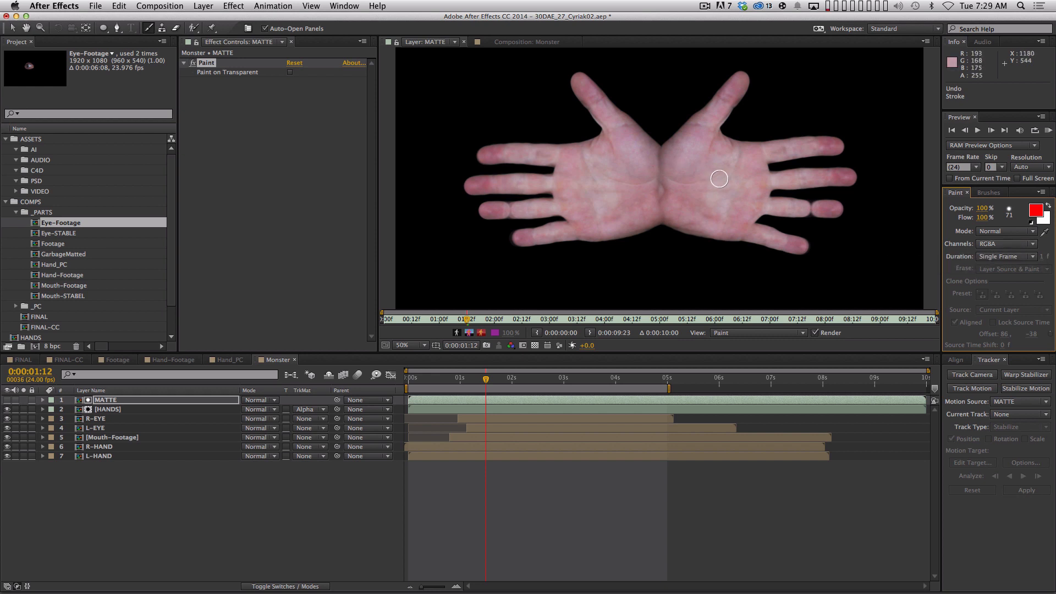
mouse_move(694, 178)
left_mouse_down()
mouse_move(578, 192)
mouse_move(517, 165)
left_mouse_up()
key("super+z")
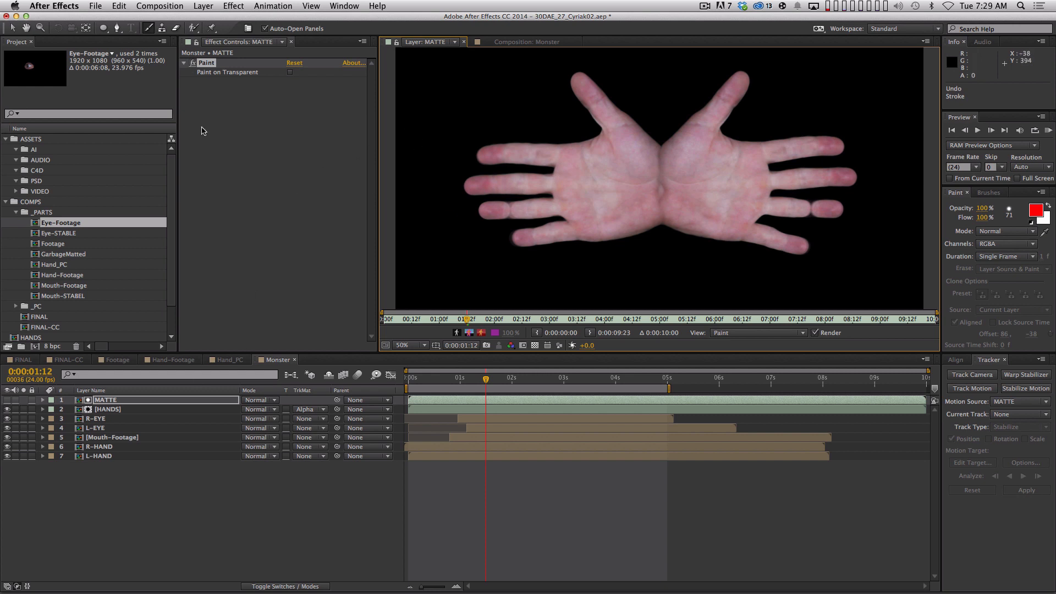
- Enable Paint on Transparent in the MATTE layer's Paint effect and display the layer's alpha boundary
left_click(289, 72)
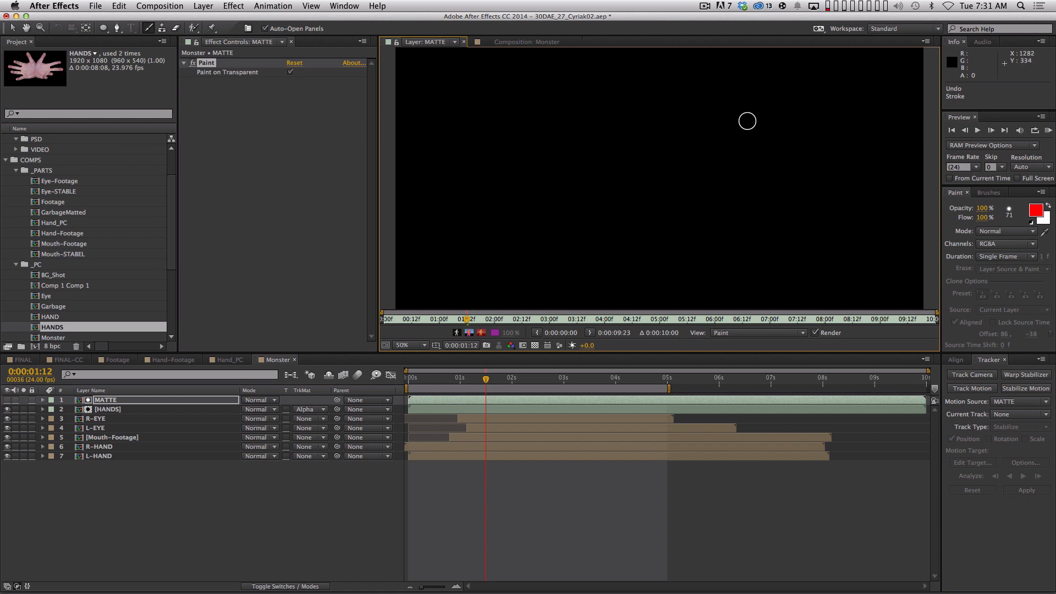
left_click(470, 333)
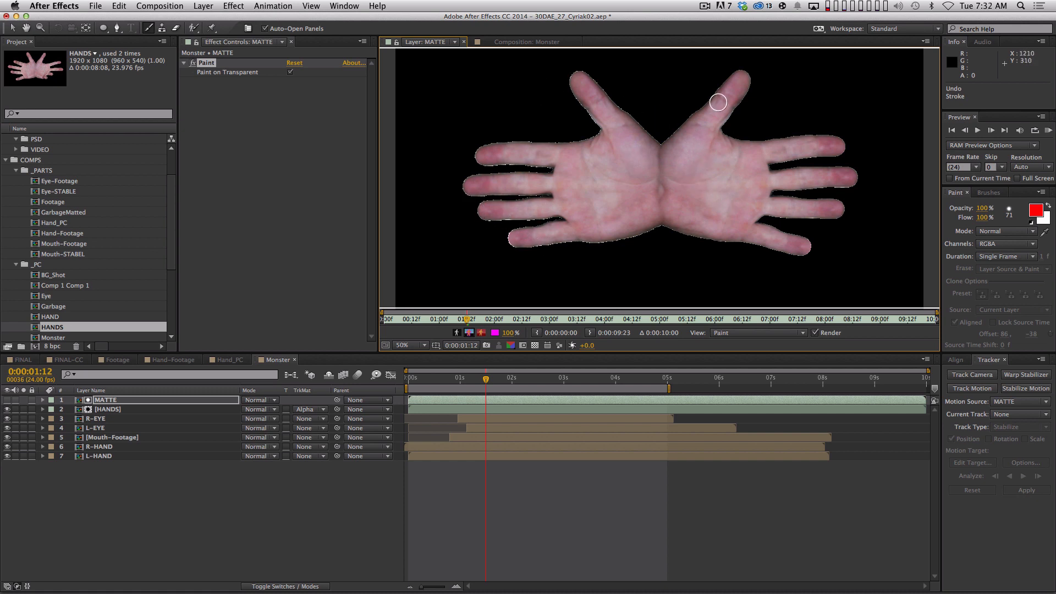
- Try a curved red stroke across the palm of the left-side hand on the MATTE layer and undo it
mouse_move(630, 165)
left_mouse_down()
mouse_move(581, 185)
mouse_move(570, 222)
mouse_move(527, 204)
left_mouse_up()
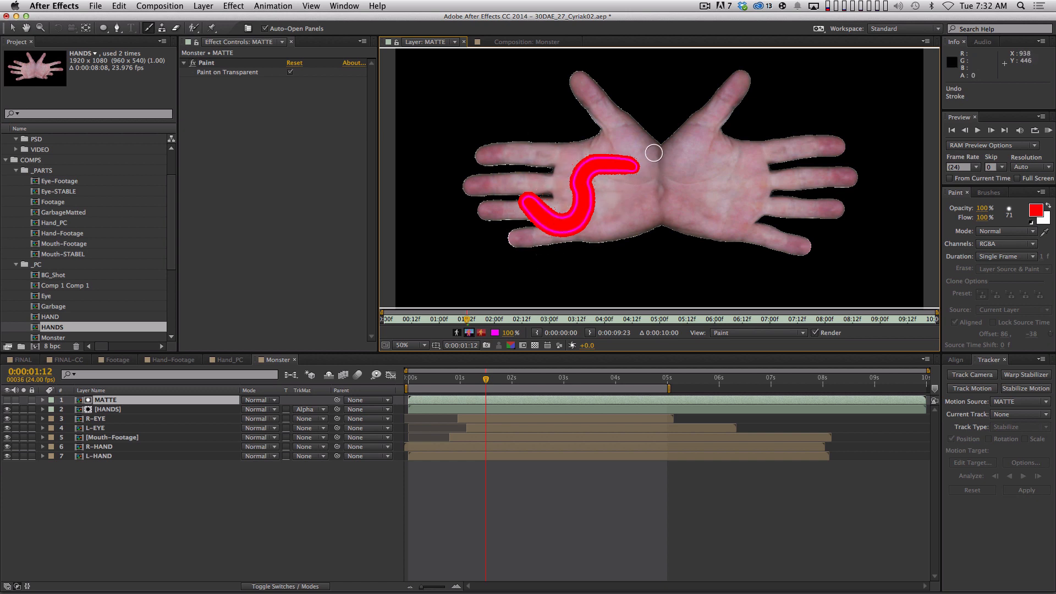
key("super+z")
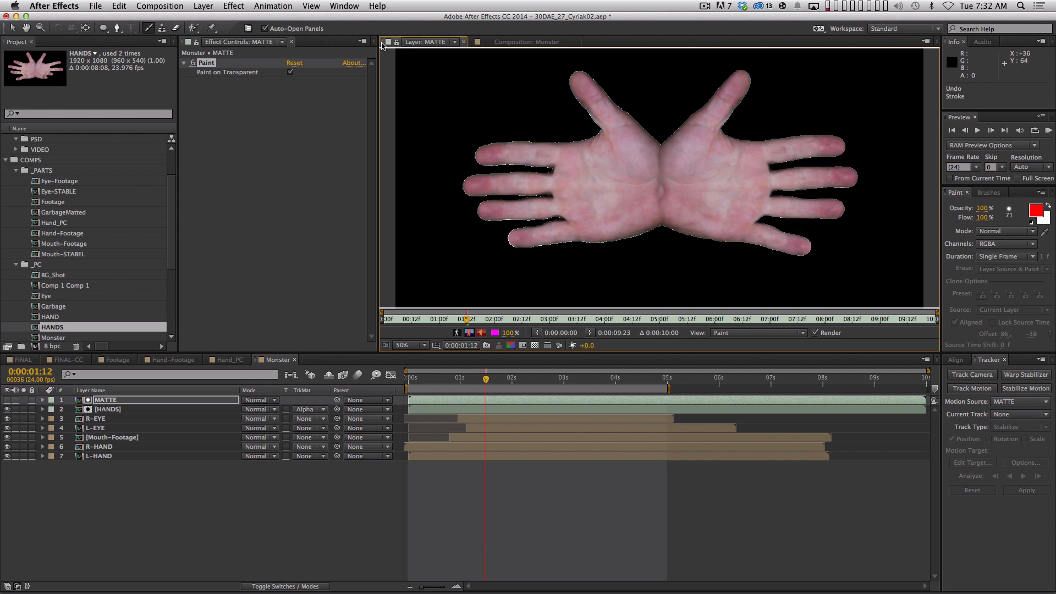
- Dock the MATTE layer viewer below the Monster composition viewer and enlarge both so the hands are visible in each
left_click_drag(383, 44, 545, 345)
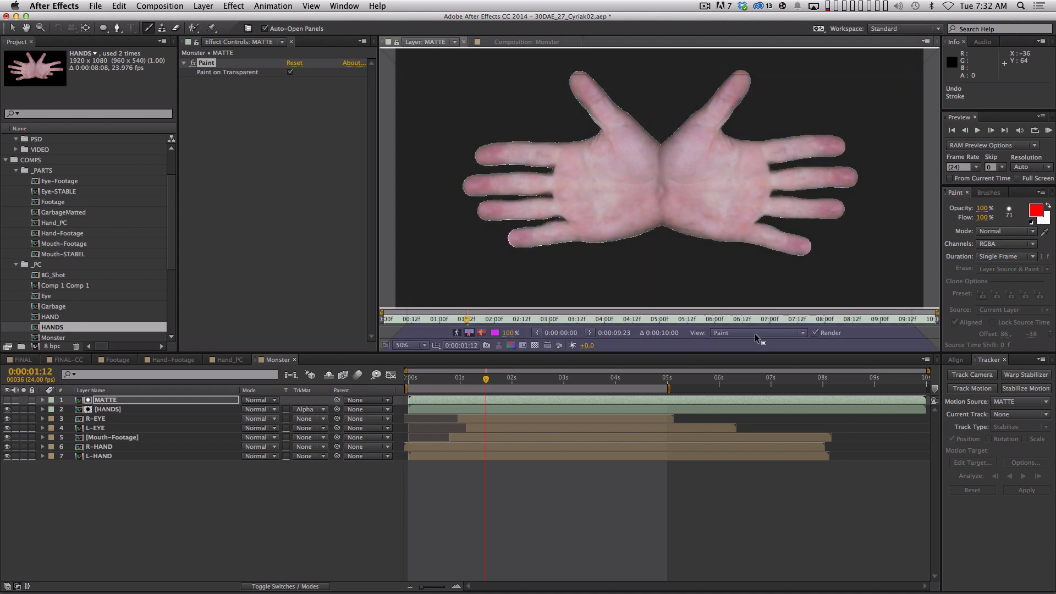
left_click_drag(747, 333, 752, 334)
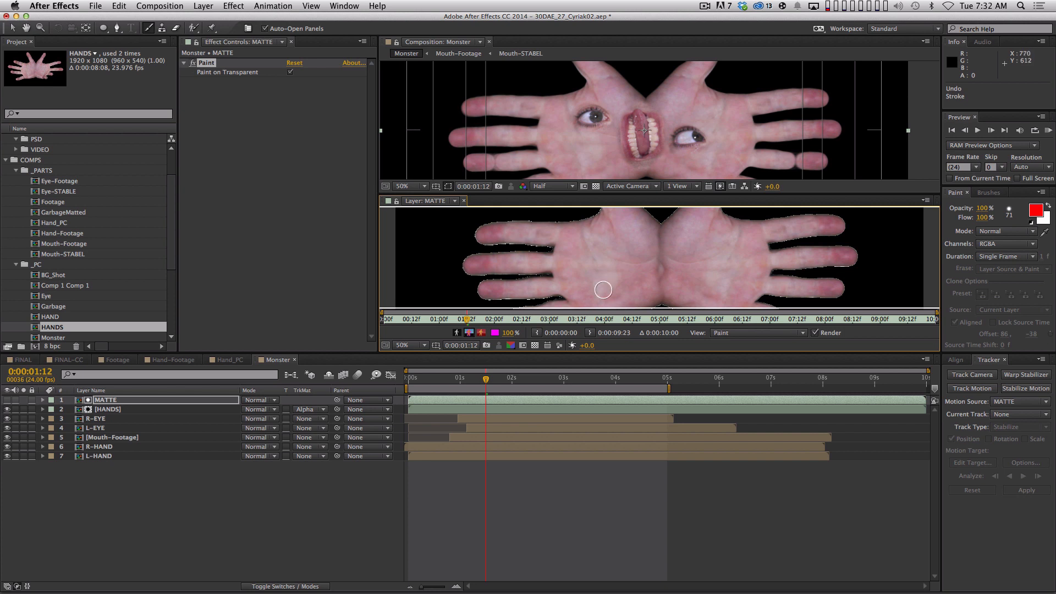
left_click_drag(580, 353, 583, 445)
key("space")
left_click_drag(595, 328, 588, 353)
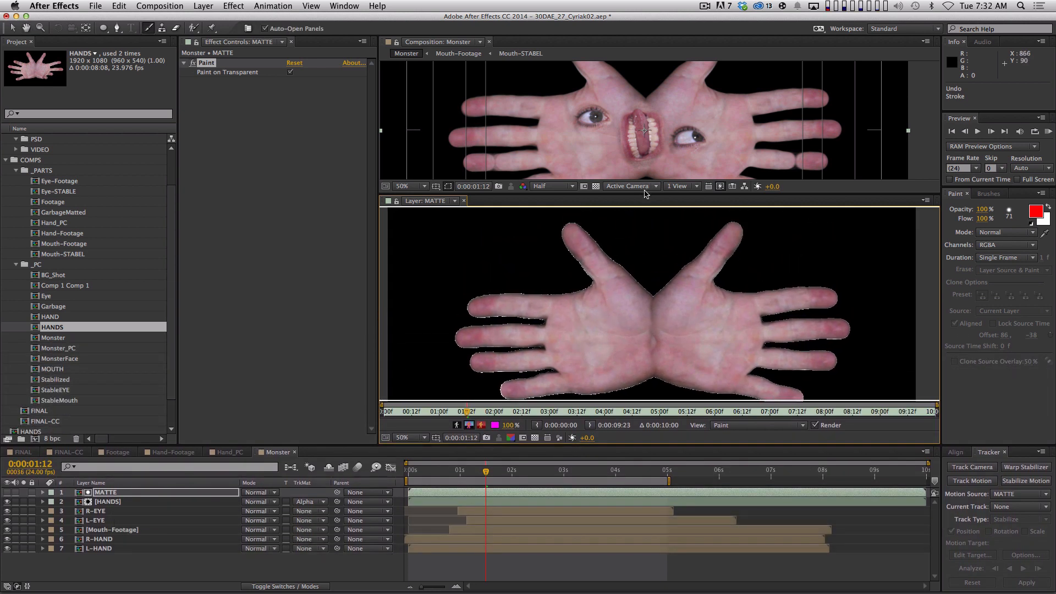
left_click_drag(617, 193, 617, 255)
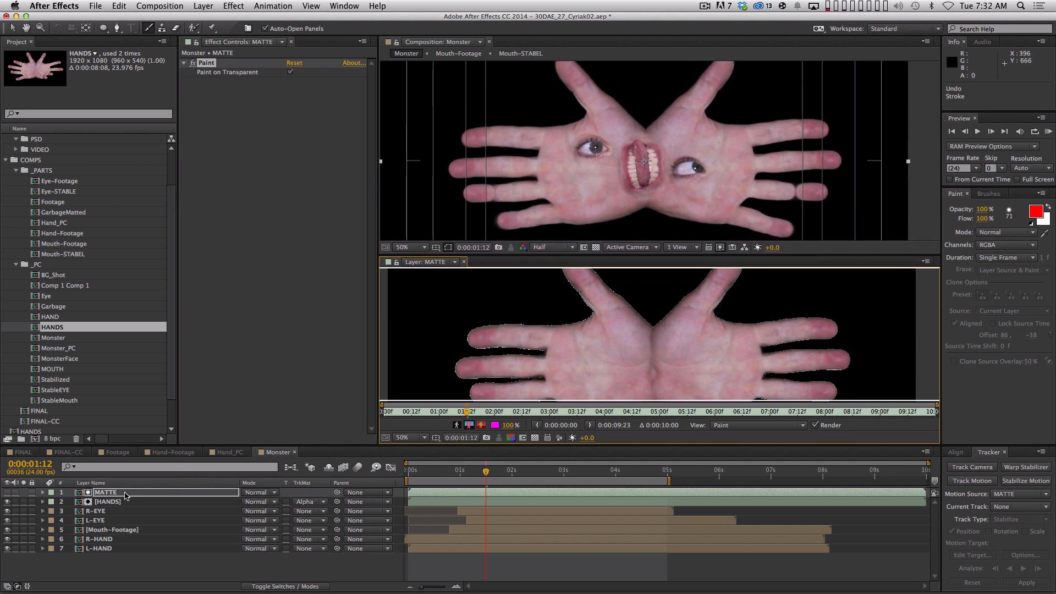
left_click_drag(635, 359, 632, 336)
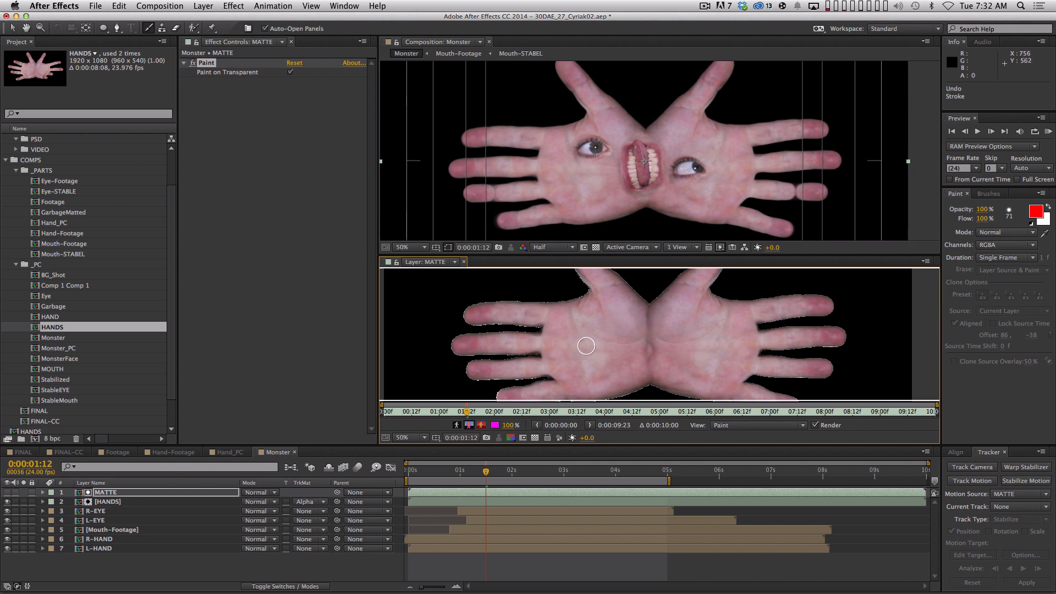
- Paint red strokes over the inner edge of the left-side fingers on the MATTE layer at 0:00:00:21
left_click_drag(444, 414, 436, 413)
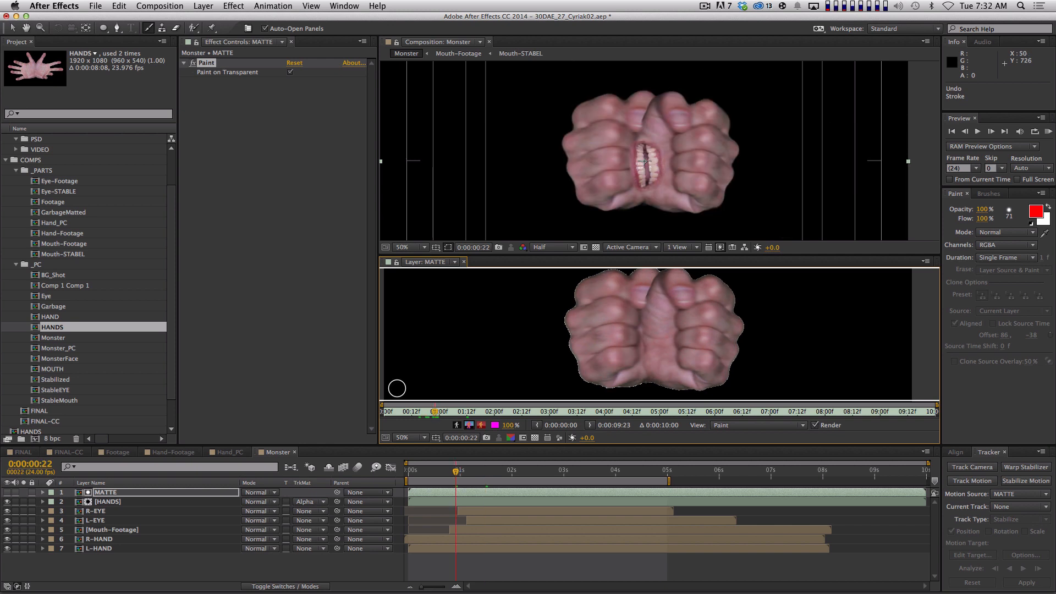
key("Page_Up")
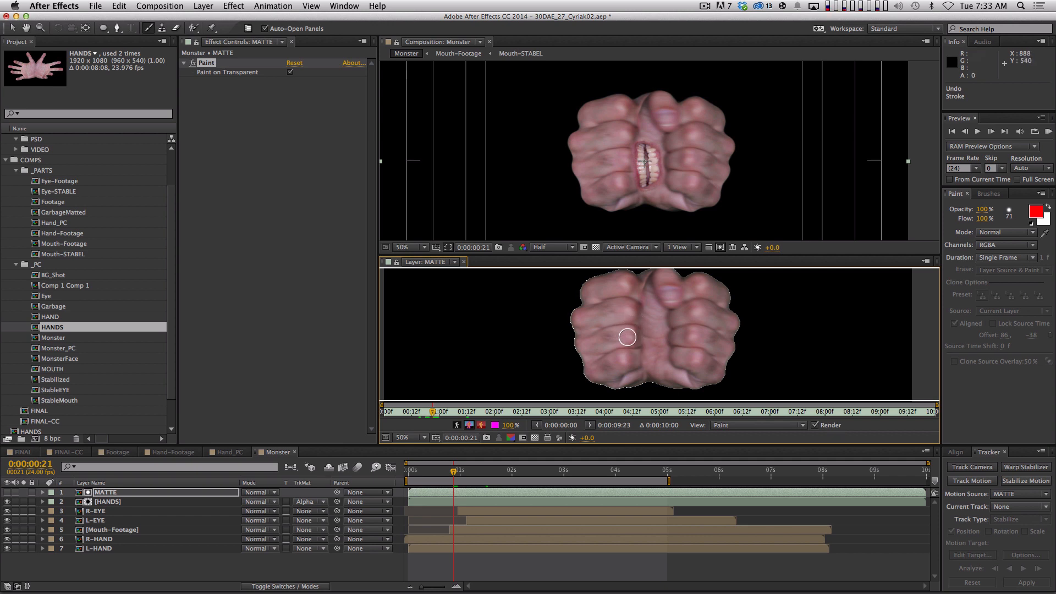
key("period")
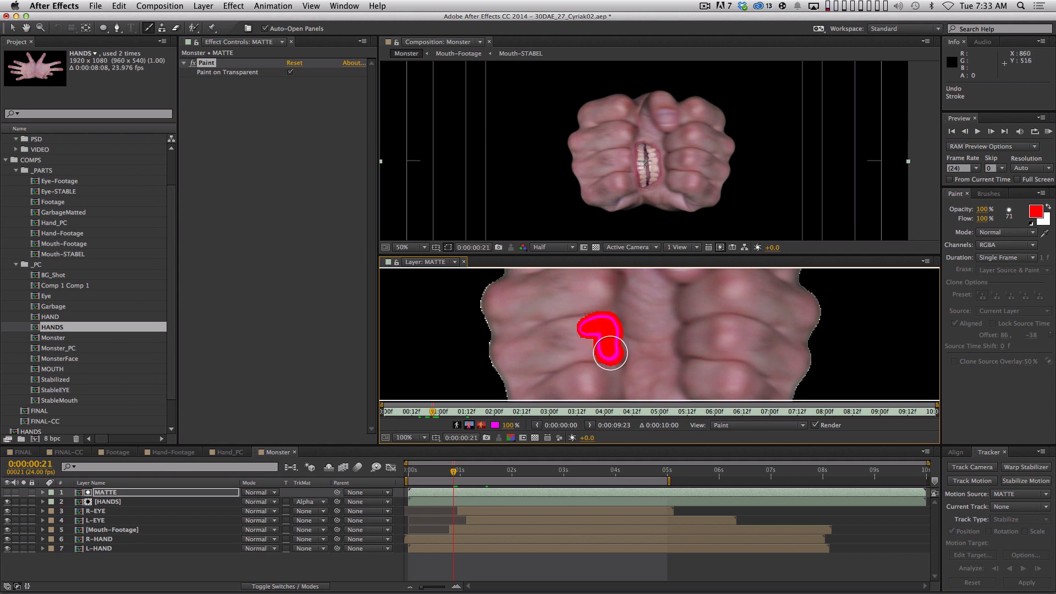
left_click_drag(610, 352, 572, 335)
key("space")
mouse_move(612, 376)
left_mouse_down()
mouse_move(613, 314)
mouse_move(591, 317)
mouse_move(609, 317)
mouse_move(605, 342)
mouse_move(566, 362)
left_mouse_up()
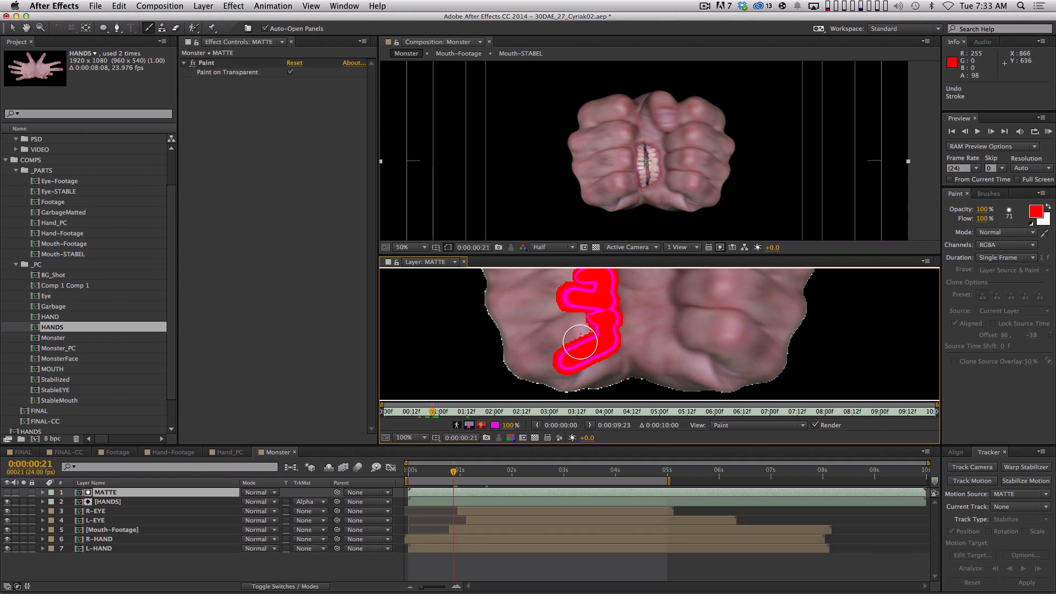
- Paint the left-side fingers and the inner edge of the right-side fist on the MATTE layer at 0:00:00:20
key("Page_Up")
mouse_move(611, 315)
left_mouse_down()
mouse_move(640, 319)
mouse_move(641, 349)
mouse_move(581, 353)
mouse_move(629, 320)
mouse_move(639, 356)
mouse_move(578, 373)
left_mouse_up()
key("space")
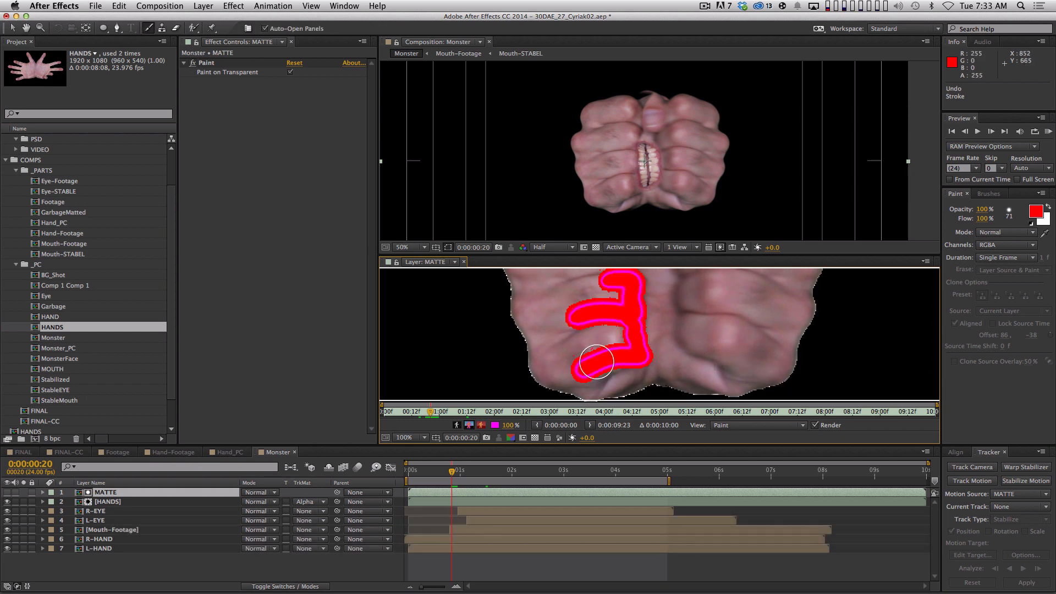
left_click_drag(622, 345, 619, 319)
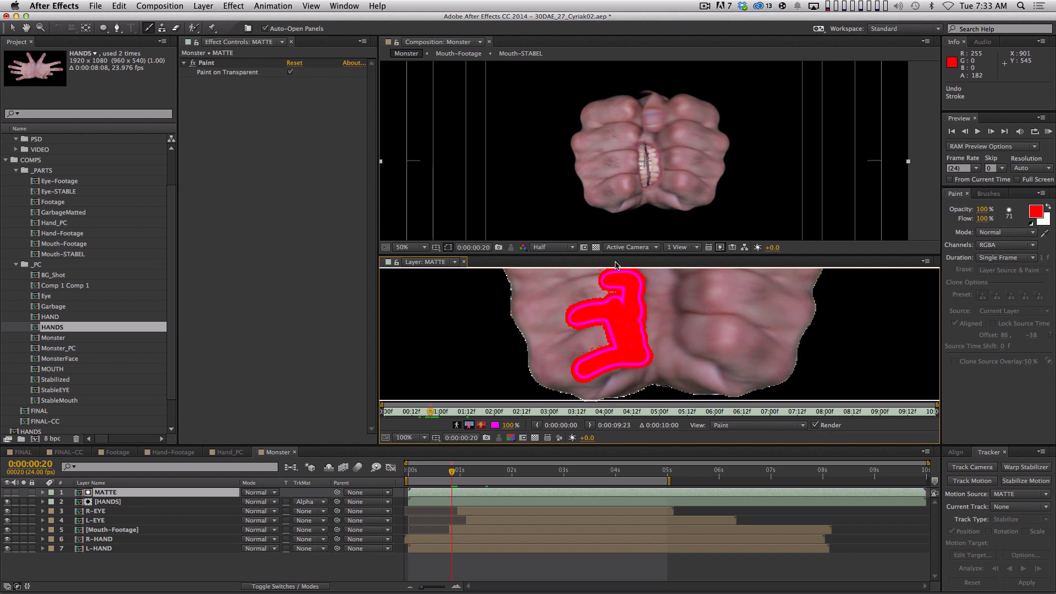
mouse_move(700, 345)
left_mouse_down()
mouse_move(723, 302)
mouse_move(700, 314)
mouse_move(689, 301)
mouse_move(713, 283)
left_mouse_up()
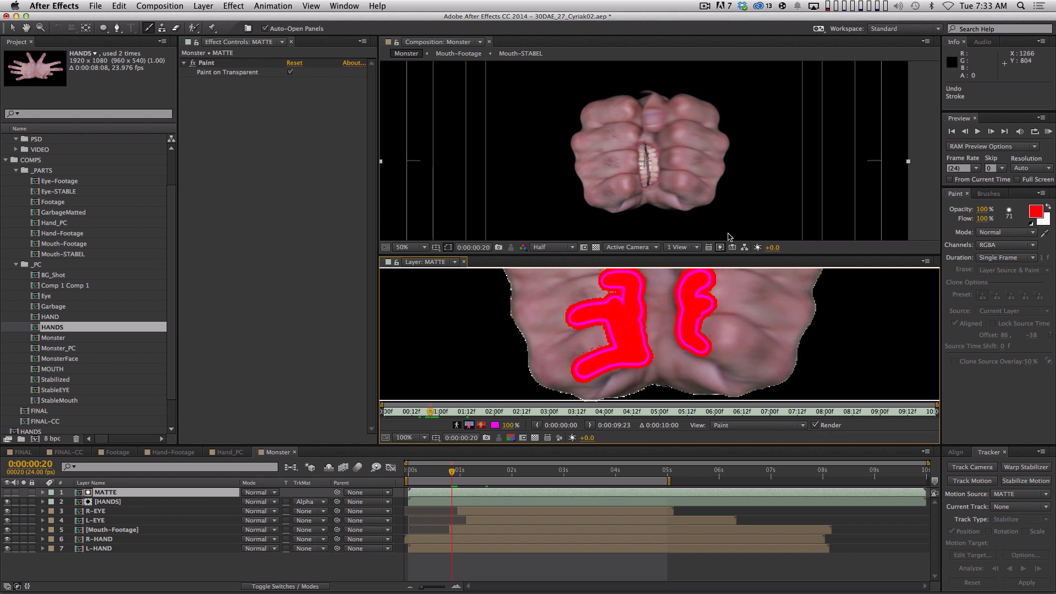
- Paint strokes over the inner edges of both fists on the MATTE layer at 0:00:00:19
key("Page_Up")
mouse_move(613, 352)
left_mouse_down()
mouse_move(646, 345)
mouse_move(634, 280)
mouse_move(586, 281)
mouse_move(618, 296)
mouse_move(629, 323)
mouse_move(620, 324)
mouse_move(635, 327)
mouse_move(578, 326)
mouse_move(598, 365)
left_mouse_up()
mouse_move(583, 321)
left_mouse_down()
mouse_move(602, 290)
mouse_move(586, 285)
left_mouse_up()
key("space")
mouse_move(663, 291)
left_mouse_down()
mouse_move(644, 330)
mouse_move(652, 304)
mouse_move(624, 319)
mouse_move(662, 311)
mouse_move(685, 348)
left_mouse_up()
key("space")
key("Page_Up")
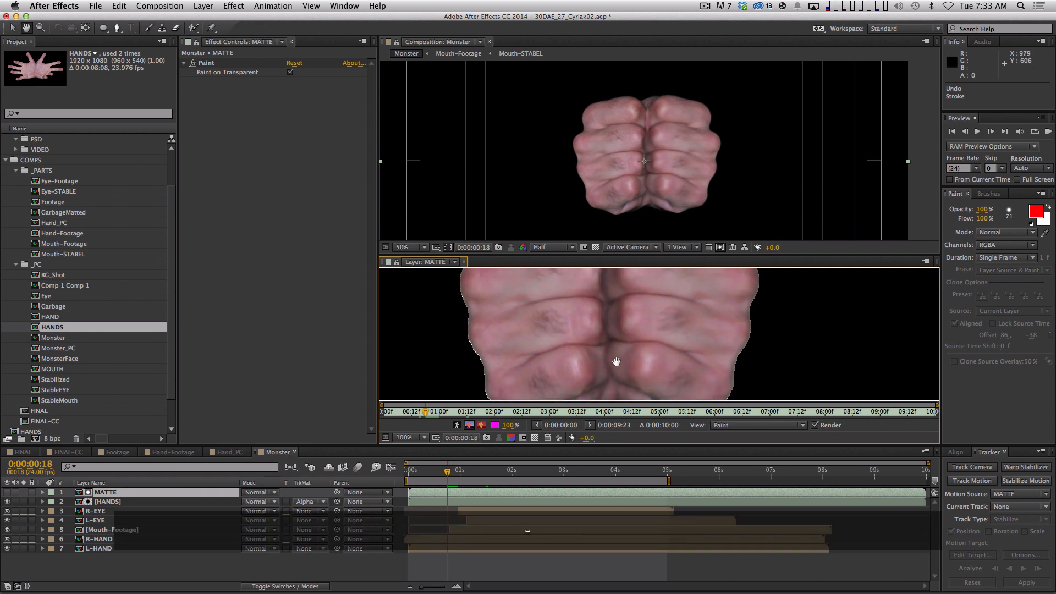
- Examine frame by frame how the fingers pass over the mouth and eyes between 0:00:00:18 and 0:00:01:04
key("Page_Down")
key("Page_Down")
key("Page_Down")
key("Page_Down")
key("Page_Down")
key("Page_Down")
key("Page_Down")
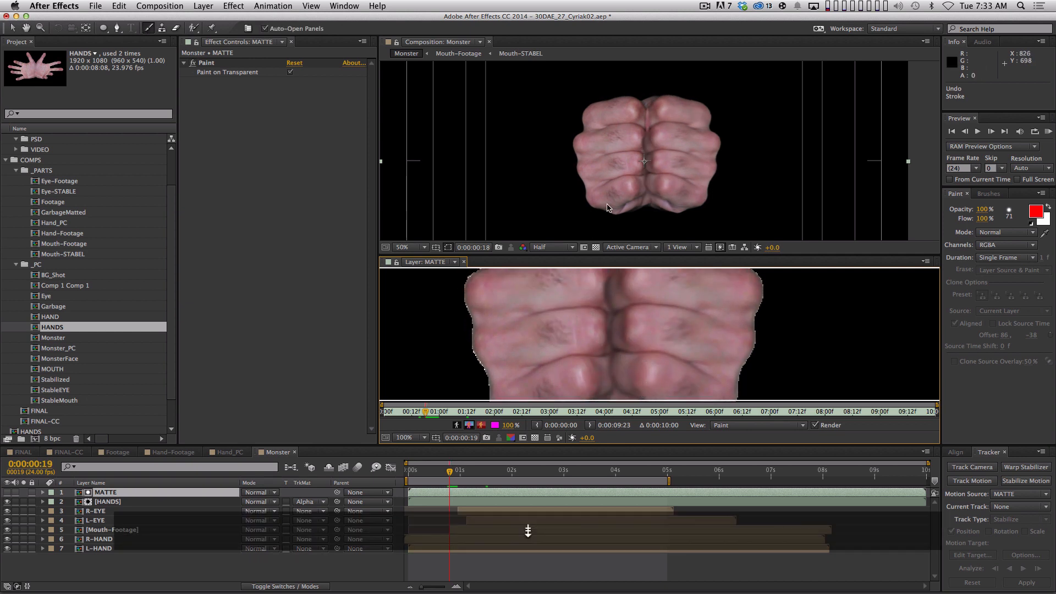
key("Page_Down")
key("Page_Down")
key("Page_Down")
key("Page_Down")
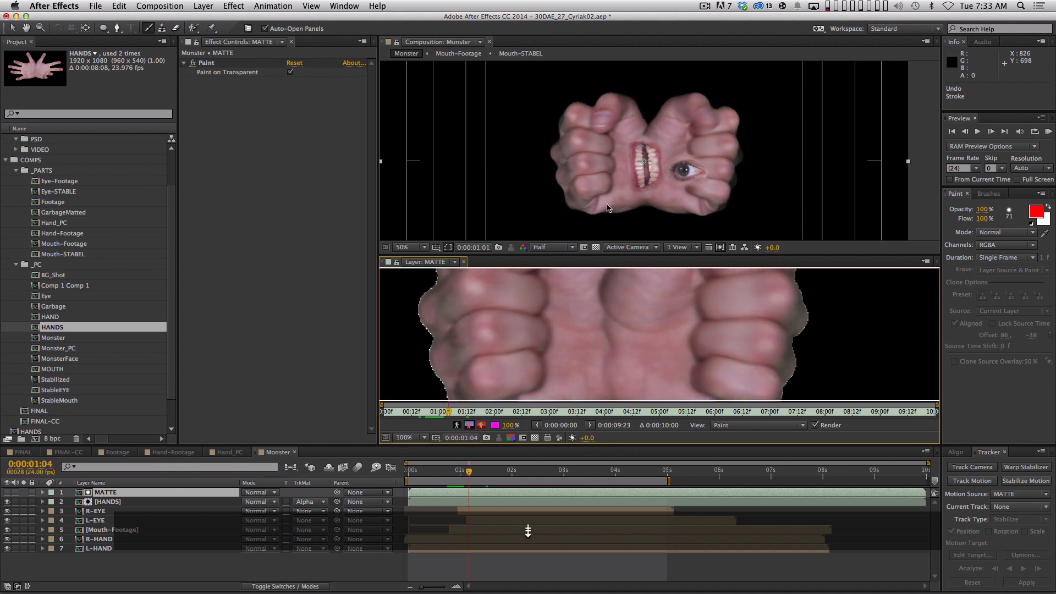
key("Page_Up")
key("Page_Up")
key("Page_Up")
key("Page_Up")
key("Page_Up")
key("Page_Up")
key("Page_Up")
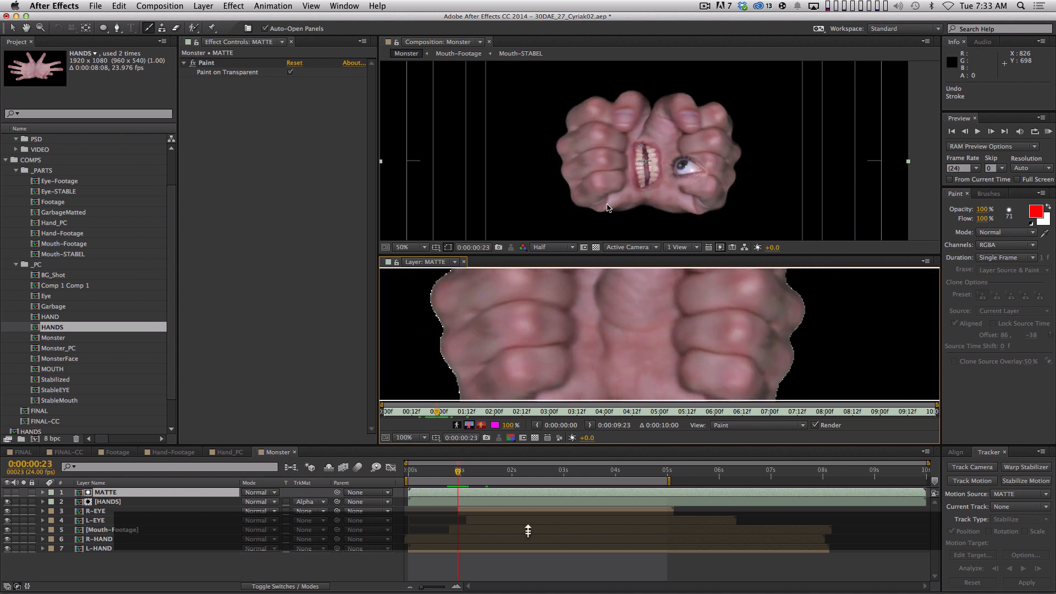
- Paint the right-side fingers that should cover the eye on the MATTE layer at 0:00:00:23
key("space")
mouse_move(672, 306)
left_mouse_down()
mouse_move(621, 299)
mouse_move(635, 326)
mouse_move(633, 312)
mouse_move(618, 329)
mouse_move(664, 346)
left_mouse_up()
key("Page_Down")
key("space")
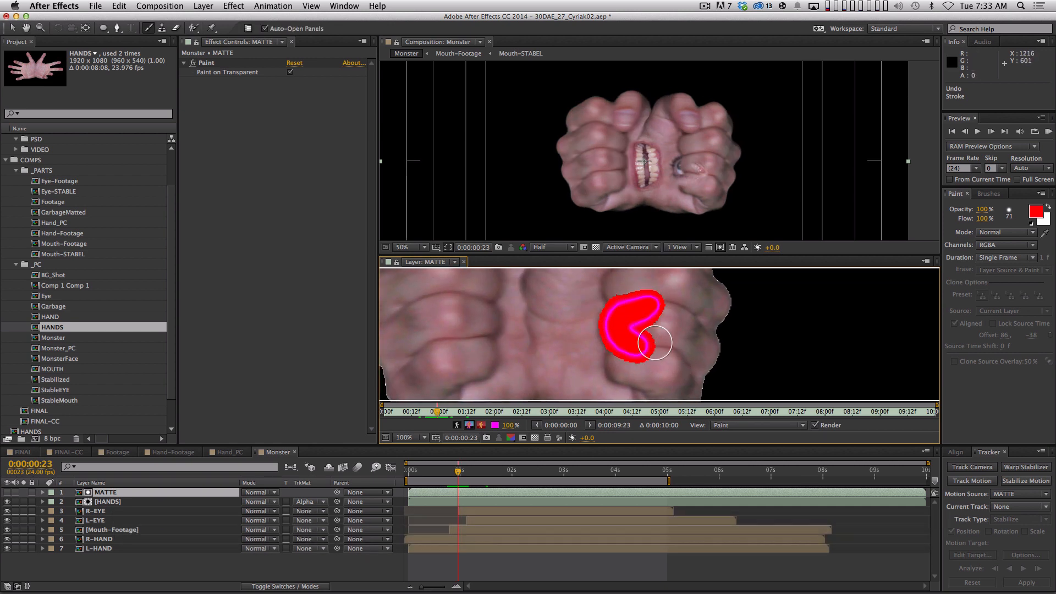
mouse_move(622, 373)
left_mouse_down()
mouse_move(683, 389)
mouse_move(643, 371)
mouse_move(660, 366)
mouse_move(644, 362)
mouse_move(643, 325)
left_mouse_up()
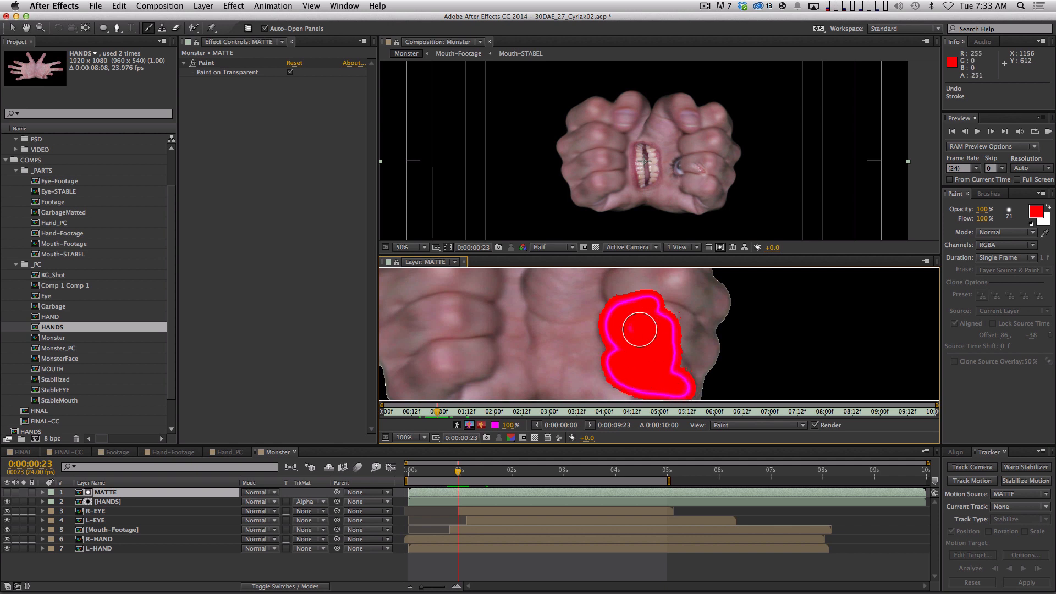
- Paint over the curled right-side fingers beside the eye on the MATTE layer at 0:00:01:00
key("Page_Down")
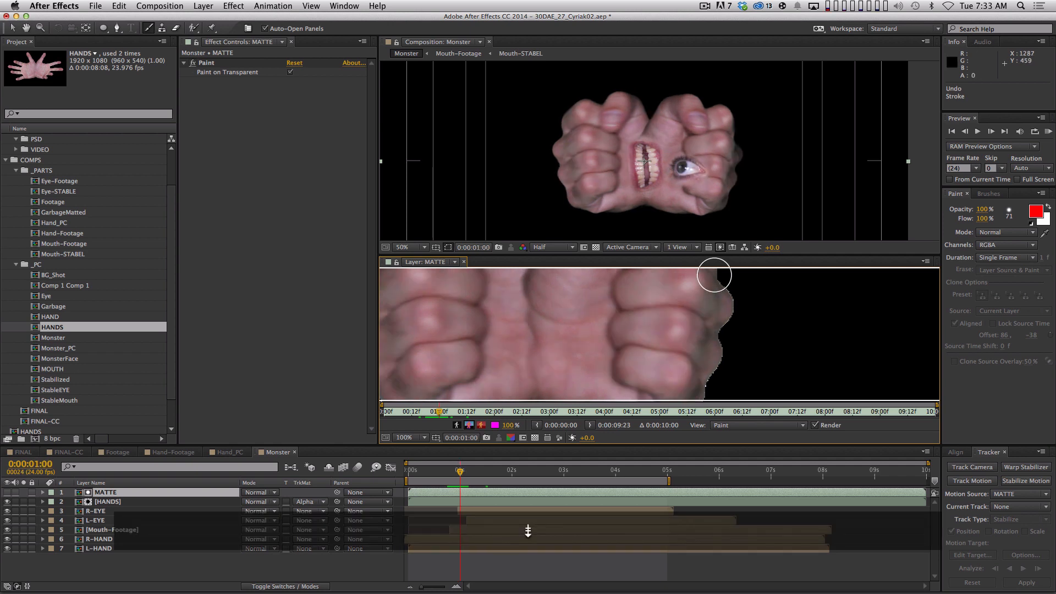
mouse_move(650, 358)
left_mouse_down()
mouse_move(641, 353)
mouse_move(644, 371)
mouse_move(633, 368)
left_mouse_up()
mouse_move(634, 317)
left_mouse_down()
mouse_move(627, 349)
mouse_move(623, 334)
mouse_move(634, 345)
mouse_move(694, 309)
mouse_move(677, 325)
mouse_move(683, 273)
left_mouse_up()
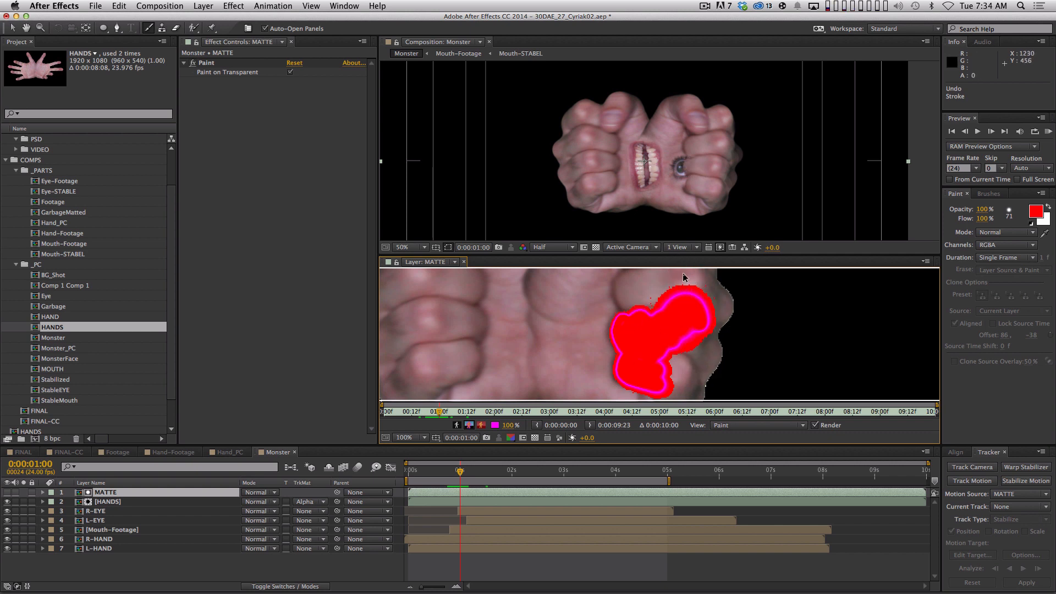
- Paint the right-side fingers overlapping the eye on the MATTE layer at 0:00:01:01 and 0:00:01:02
key("Page_Down")
mouse_move(632, 326)
left_mouse_down()
mouse_move(632, 337)
mouse_move(648, 303)
mouse_move(672, 290)
left_mouse_up()
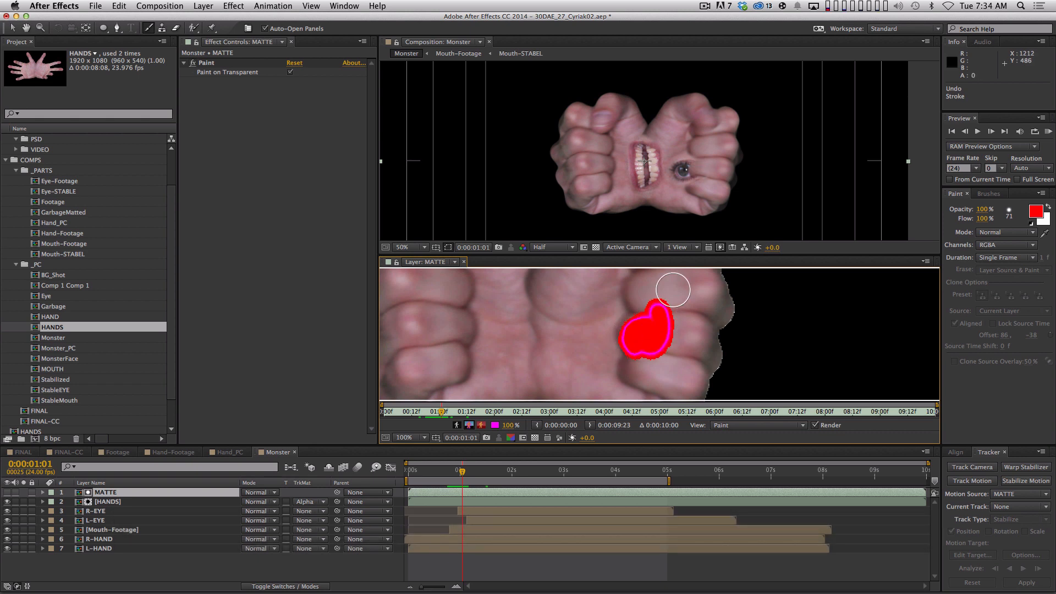
left_click_drag(649, 381, 634, 376)
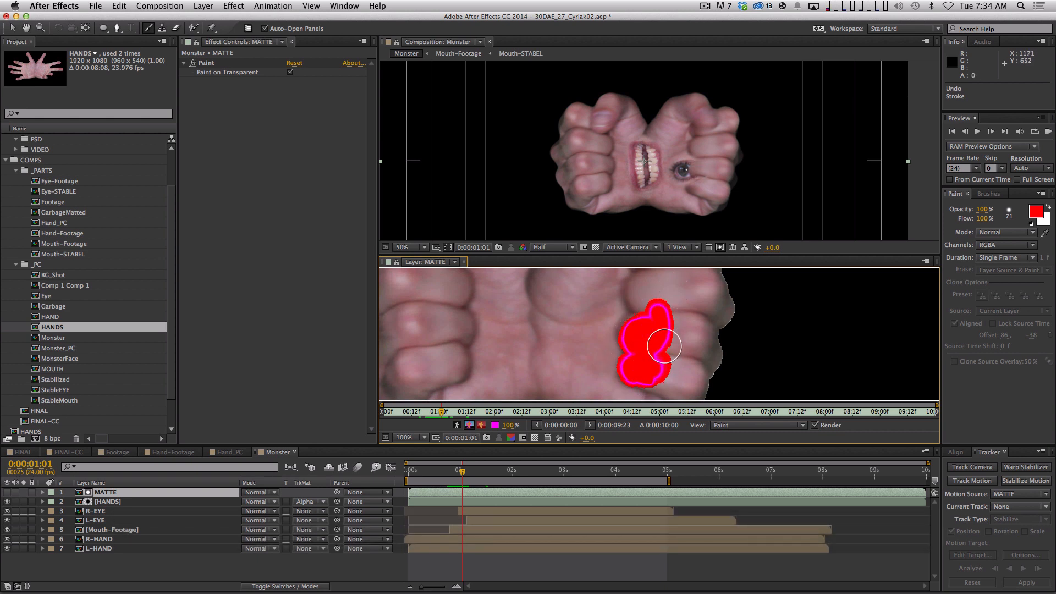
key("Page_Down")
mouse_move(646, 322)
left_mouse_down()
mouse_move(676, 349)
mouse_move(679, 367)
mouse_move(655, 360)
mouse_move(650, 371)
mouse_move(692, 352)
left_mouse_up()
- Examine the frames around 0:00:01:02 to check how the right-side fingers cover the eye
key("Page_Down")
key("Page_Down")
key("Page_Up")
key("Page_Up")
key("Page_Up")
key("Page_Up")
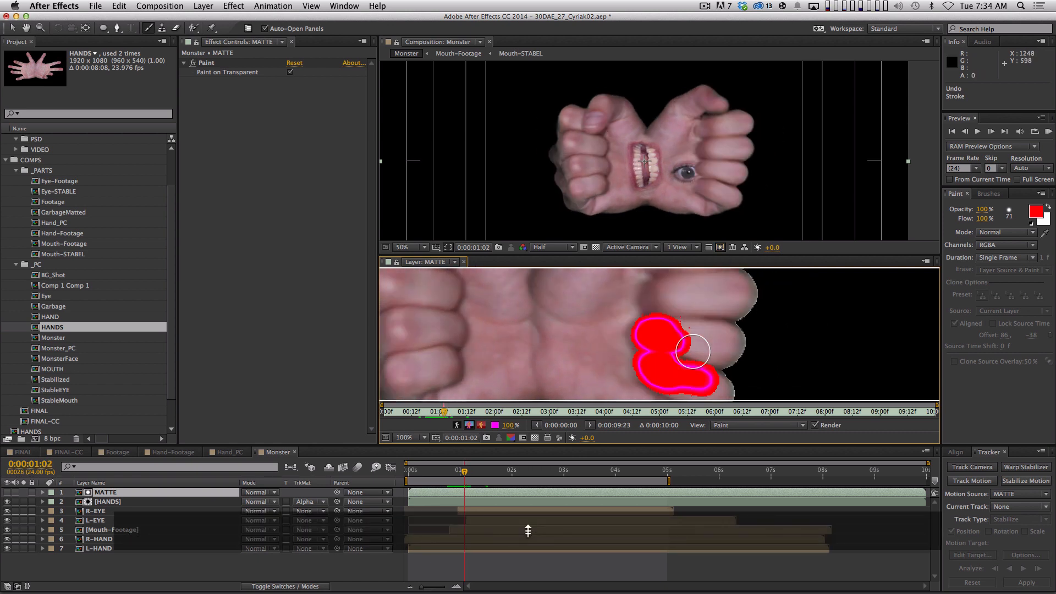
key("Page_Down")
key("Page_Down")
key("Page_Down")
key("Page_Down")
key("Page_Down")
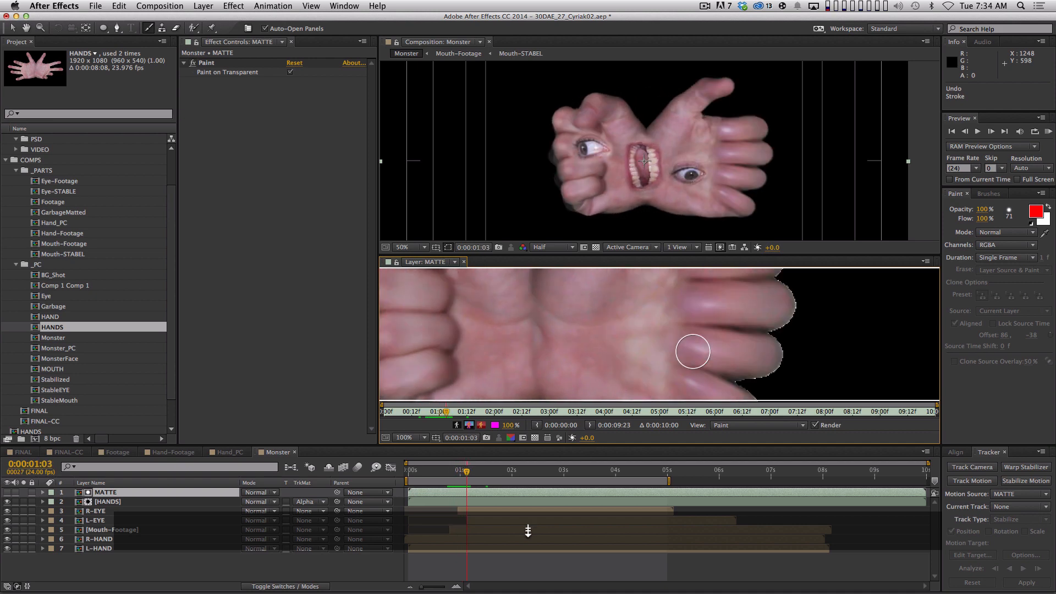
- Center the MATTE view on both hands and review the painted frames between 0:00:01:05 and 0:00:00:20
key("h")
left_click_drag(573, 293, 712, 320)
key("super+b")
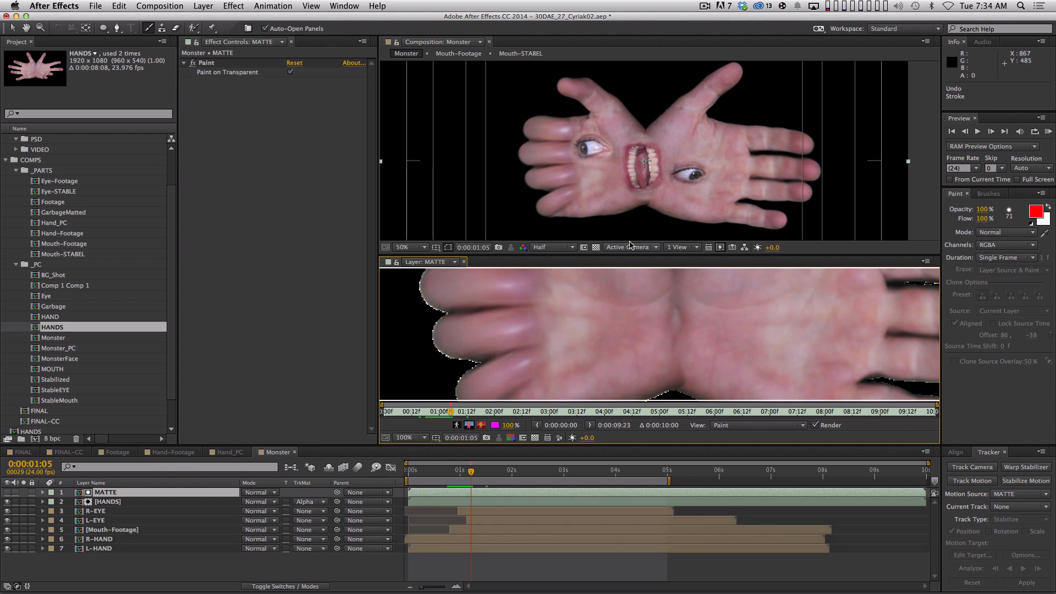
key("Page_Up")
key("Page_Up")
key("Page_Up")
key("Page_Up")
key("Page_Up")
key("Page_Up")
key("Page_Up")
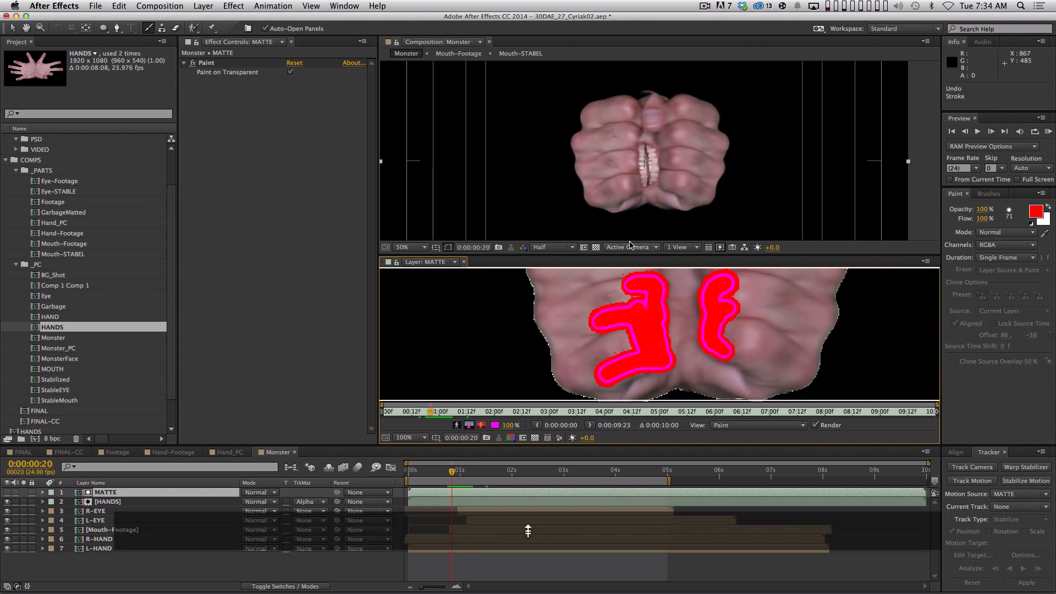
key("Page_Down")
key("Page_Down")
key("Page_Down")
key("Page_Down")
key("Page_Down")
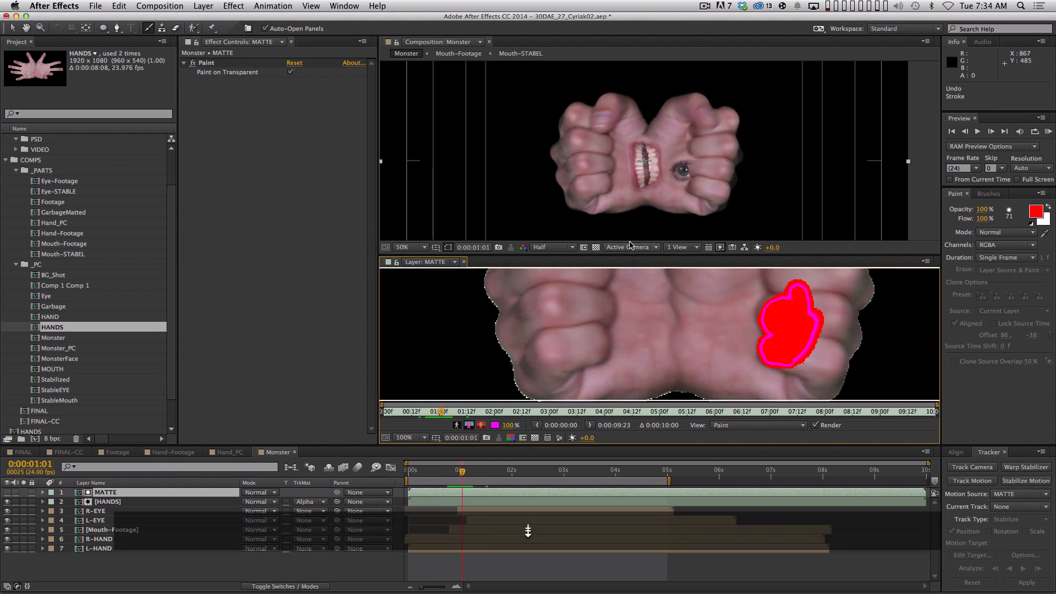
- Paint the left-side fingers over the eye on the MATTE layer at 0:00:01:03
scroll(577, 352, "up", 2)
mouse_move(551, 305)
left_mouse_down()
mouse_move(537, 335)
mouse_move(567, 346)
mouse_move(558, 313)
mouse_move(572, 300)
mouse_move(569, 322)
left_mouse_up()
scroll(564, 311, "up", 2)
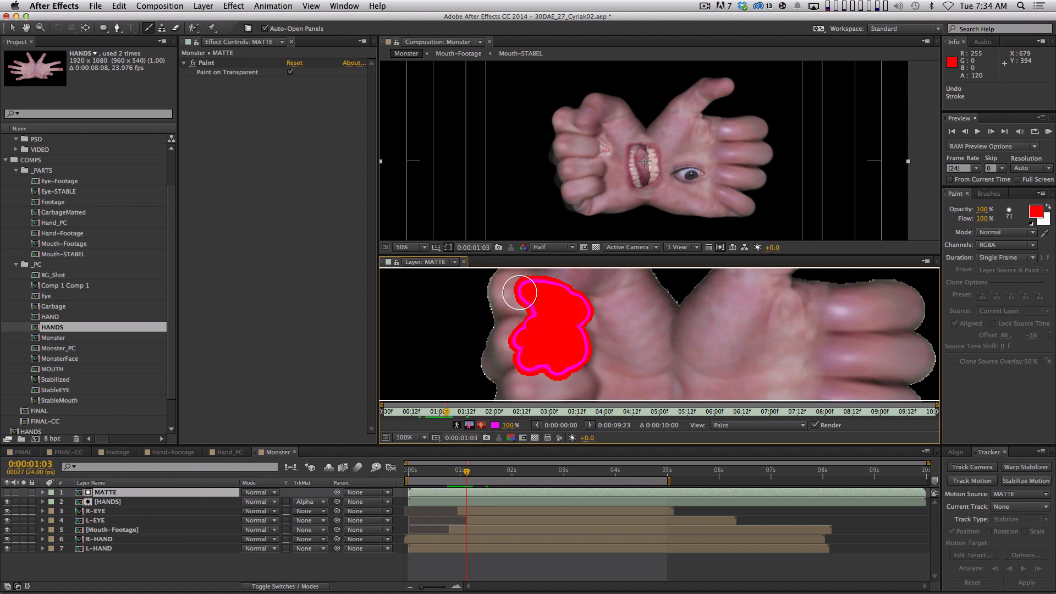
- Paint the left-side fingertips that overlap the eye on the MATTE layer at 0:00:01:04 and 0:00:01:05
key("Page_Down")
mouse_move(526, 290)
left_mouse_down()
mouse_move(556, 318)
mouse_move(513, 316)
mouse_move(546, 318)
left_mouse_up()
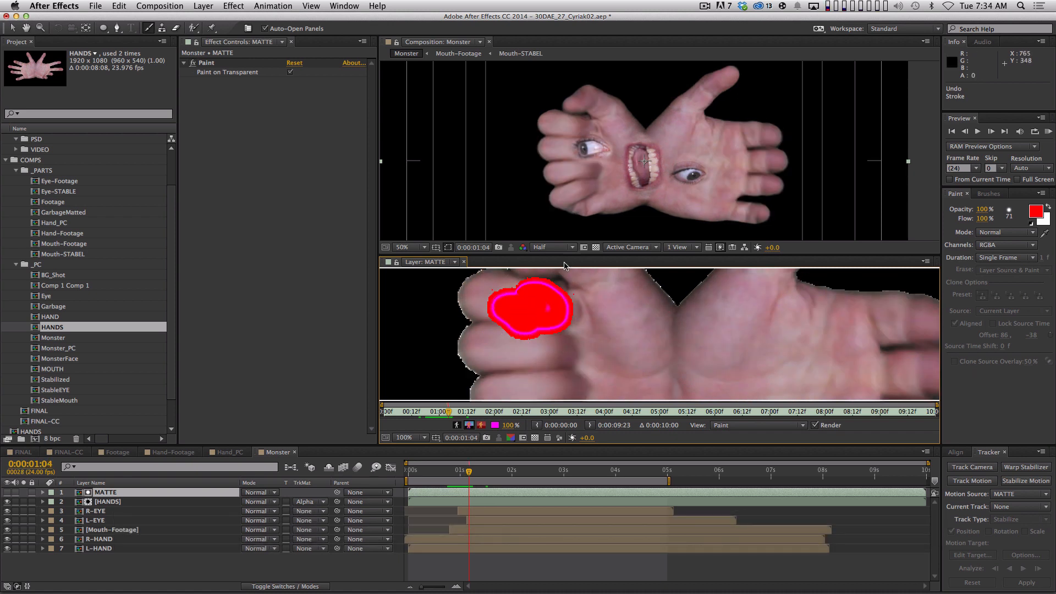
mouse_move(561, 357)
left_mouse_down()
mouse_move(504, 363)
mouse_move(514, 334)
left_mouse_up()
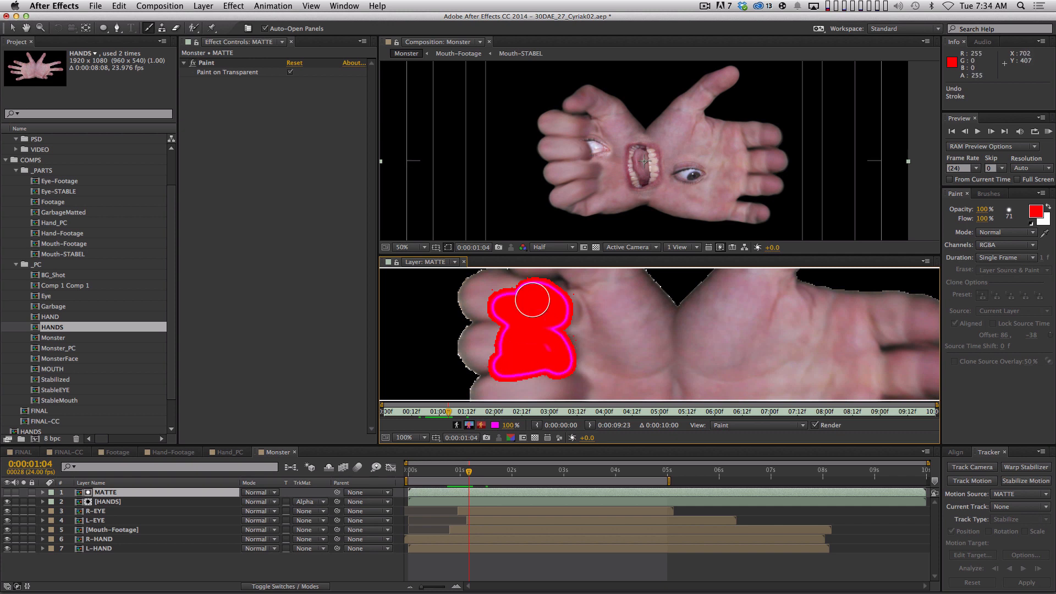
left_click_drag(535, 348, 525, 317)
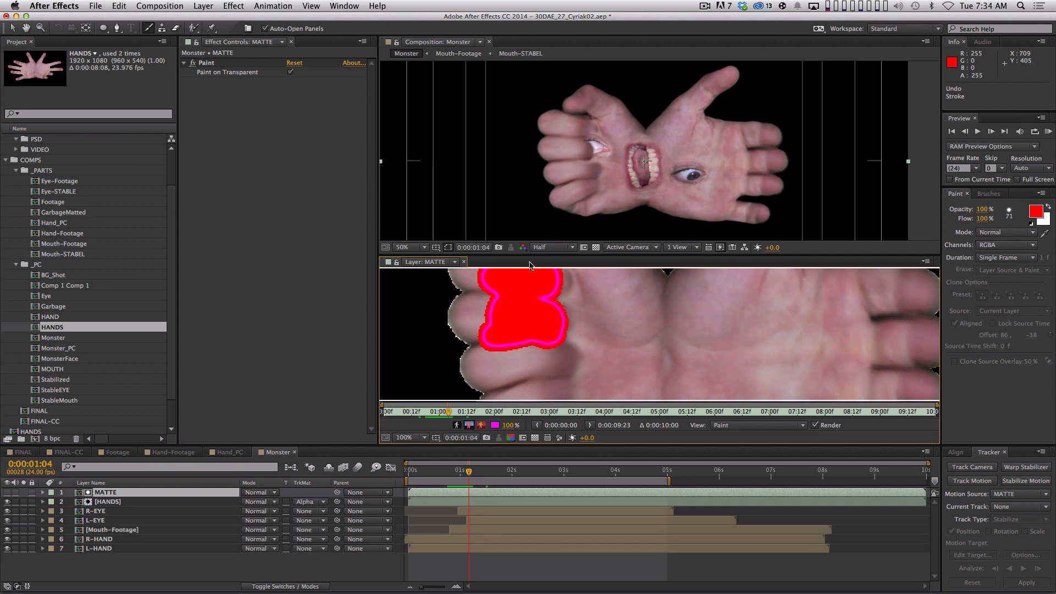
mouse_move(538, 344)
left_mouse_down()
mouse_move(560, 360)
mouse_move(518, 363)
mouse_move(535, 357)
mouse_move(512, 322)
mouse_move(518, 293)
mouse_move(524, 351)
mouse_move(532, 298)
mouse_move(550, 329)
mouse_move(541, 368)
mouse_move(547, 348)
mouse_move(539, 363)
mouse_move(517, 353)
mouse_move(510, 366)
mouse_move(486, 314)
left_mouse_up()
key("Page_Down")
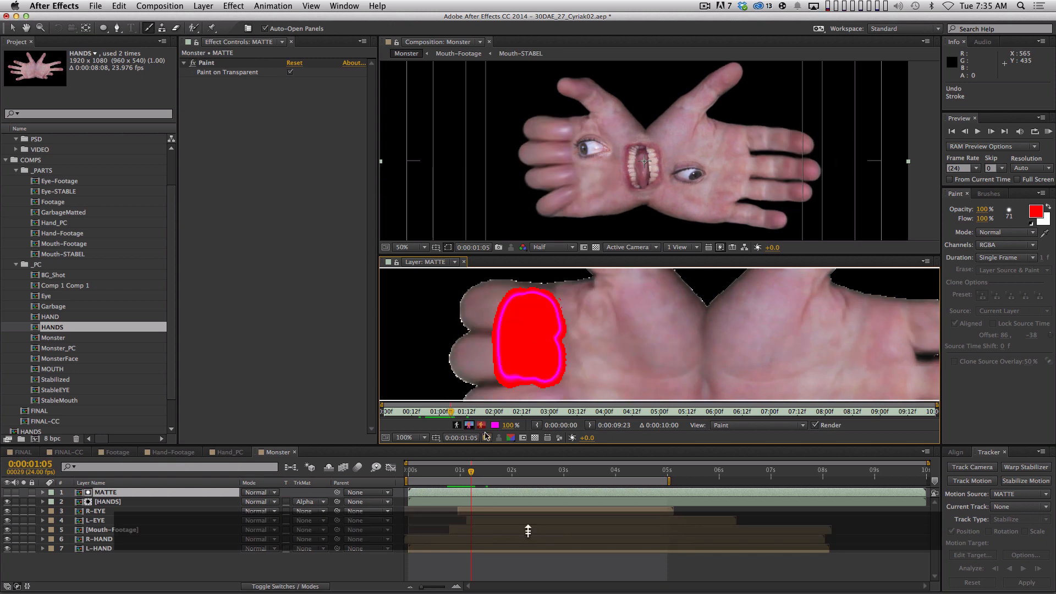
- Preview the Monster composition and scrub the opening hands to check the painted matte up to 0:00:02:07
key("Page_Down")
key("Page_Down")
key("Page_Down")
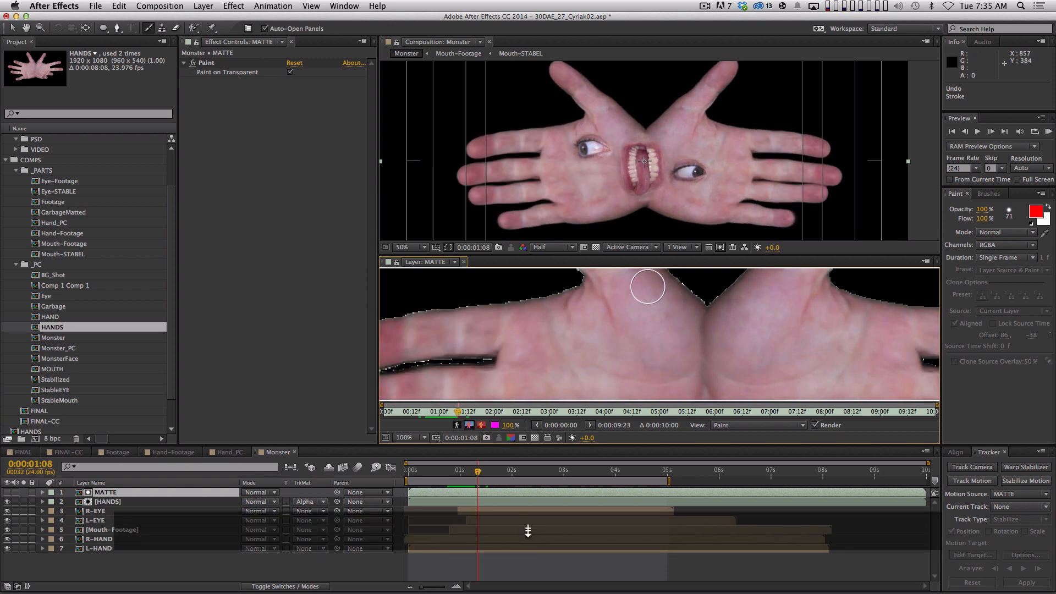
left_click(501, 472)
key("KP_0")
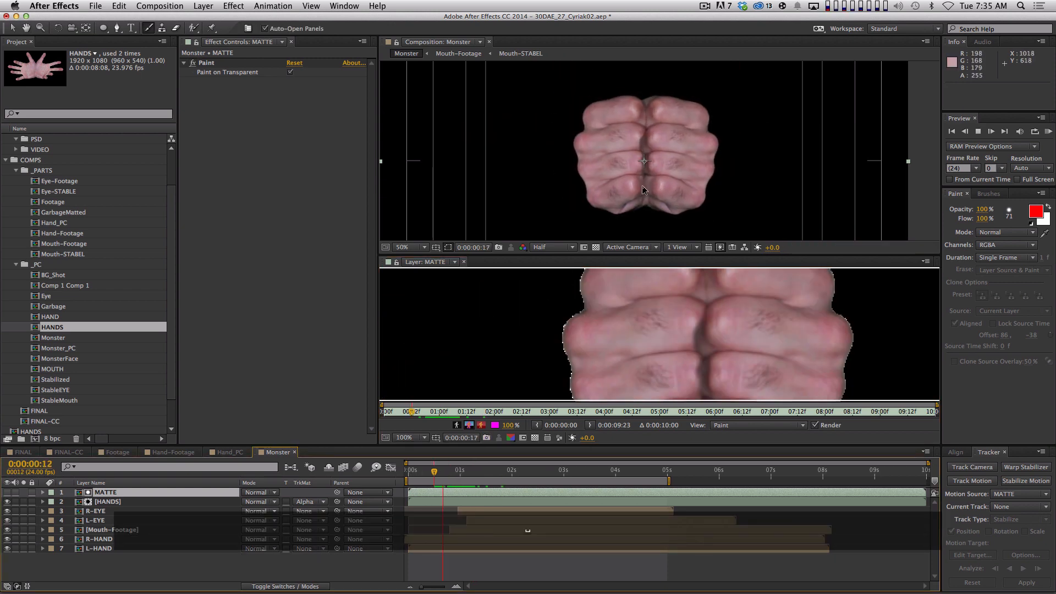
left_click(453, 472)
left_click_drag(454, 472, 543, 471)
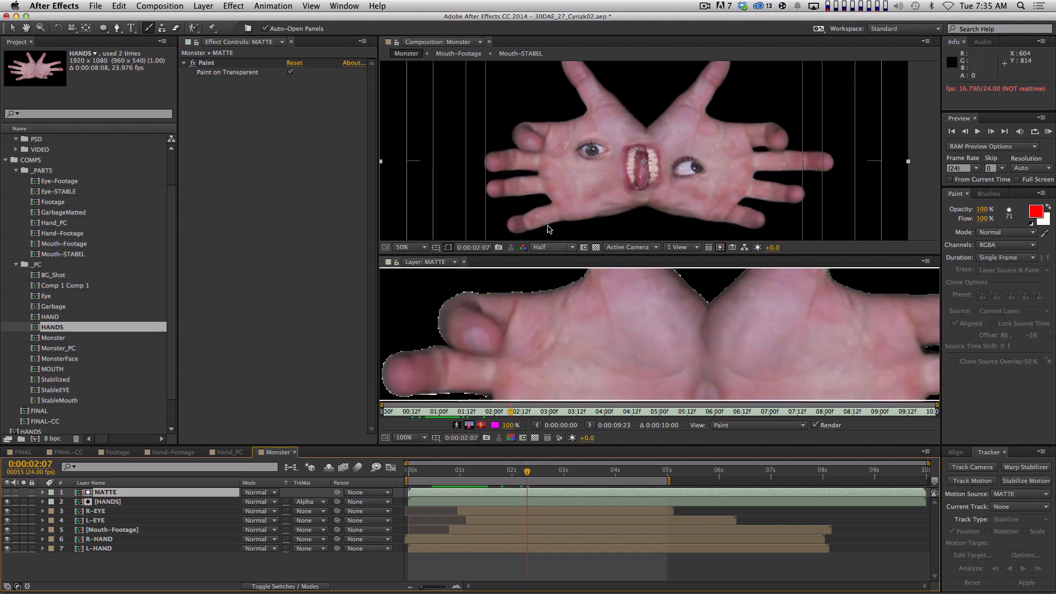
- Close the MATTE layer view and open the Footage composition at its start, 0:00:44:20
left_click(463, 262)
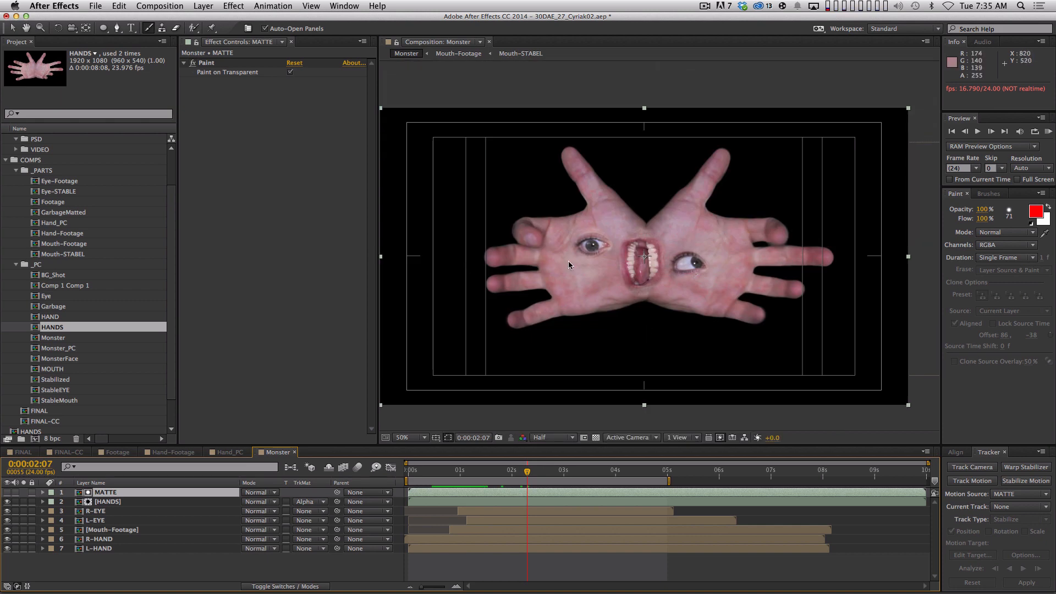
left_click_drag(543, 474, 419, 484)
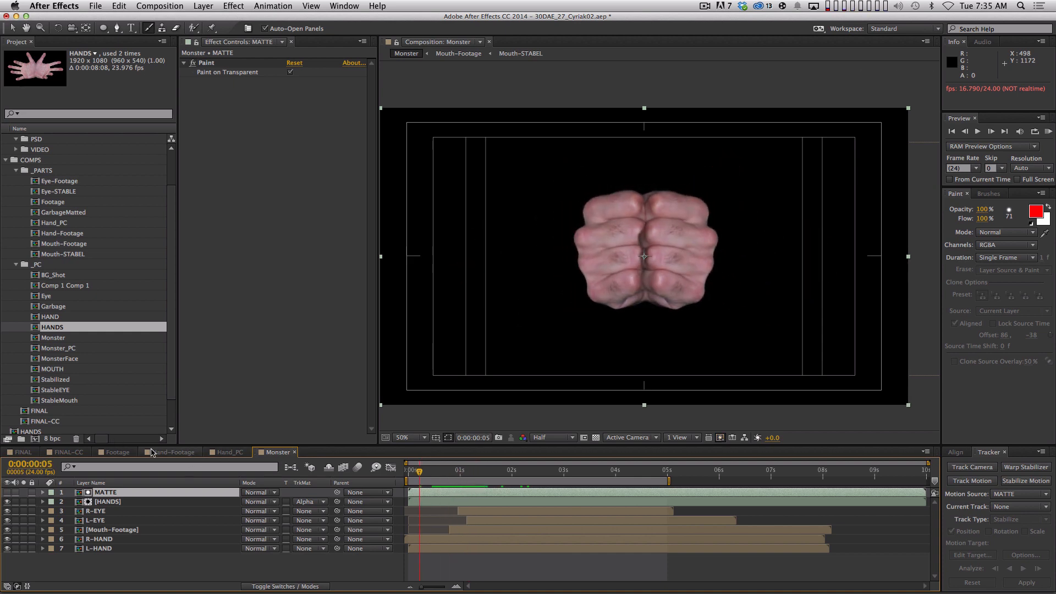
left_click(117, 452)
key("space")
left_click_drag(621, 490, 407, 489)
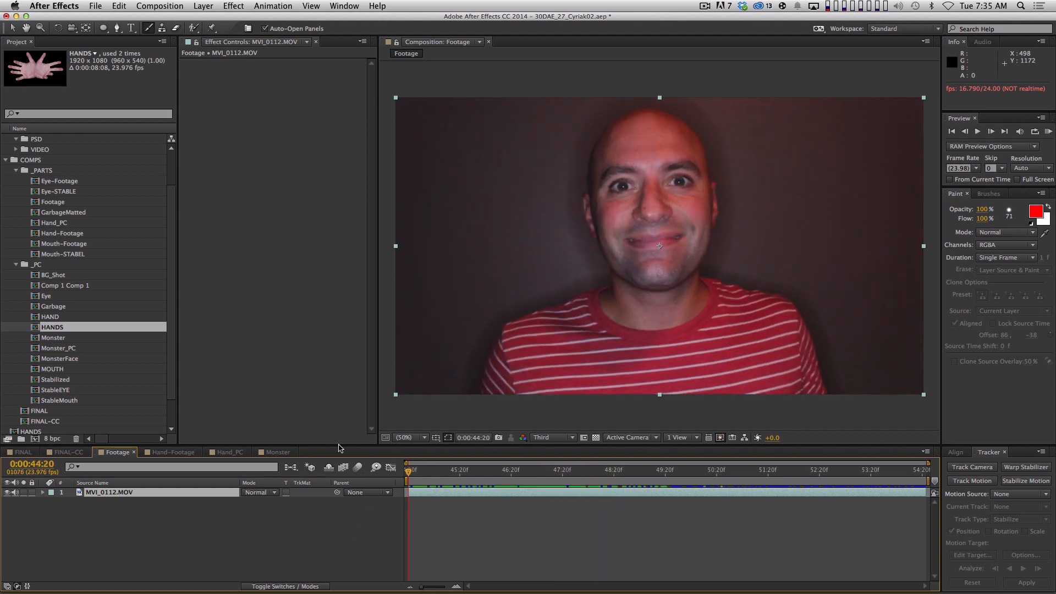
- Set the Footage composition's work area to run from 0:00:47:19 to 0:00:52:04
left_click_drag(433, 443, 436, 408)
left_click_drag(421, 446, 558, 438)
key("Page_Down")
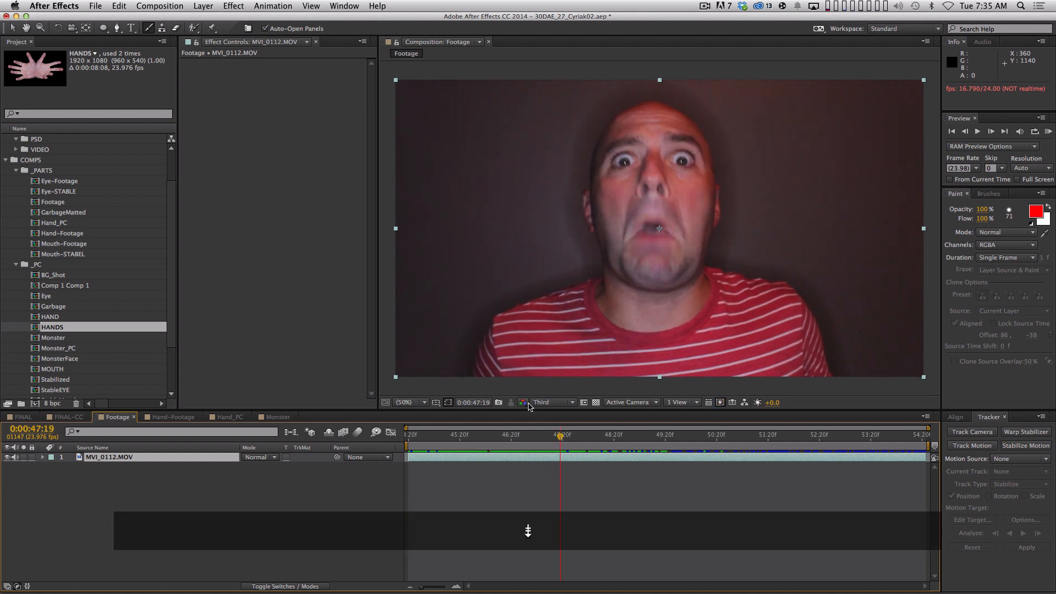
key("b")
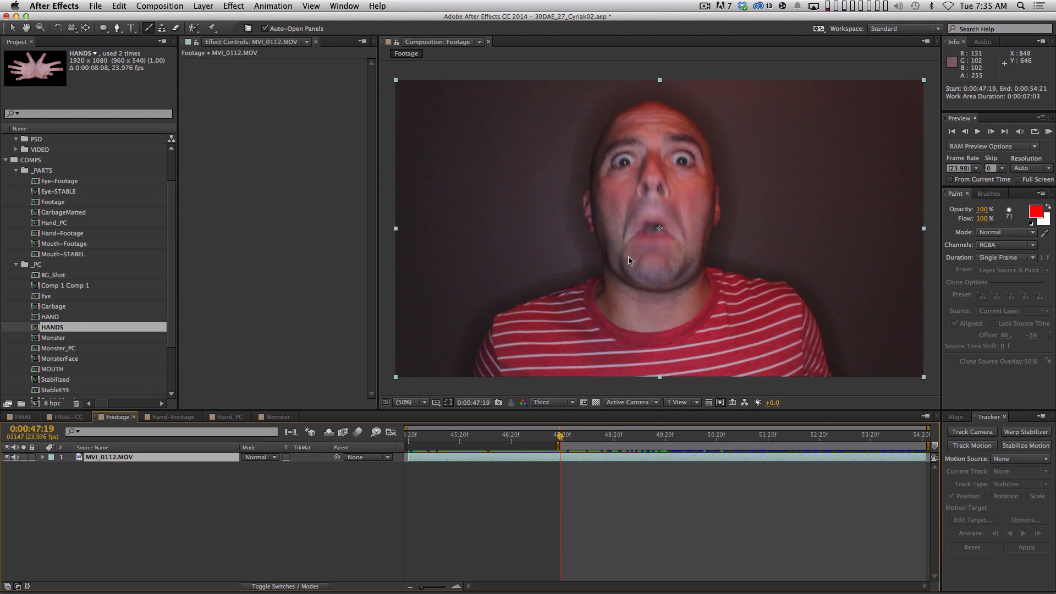
left_click_drag(570, 437, 785, 434)
key("n")
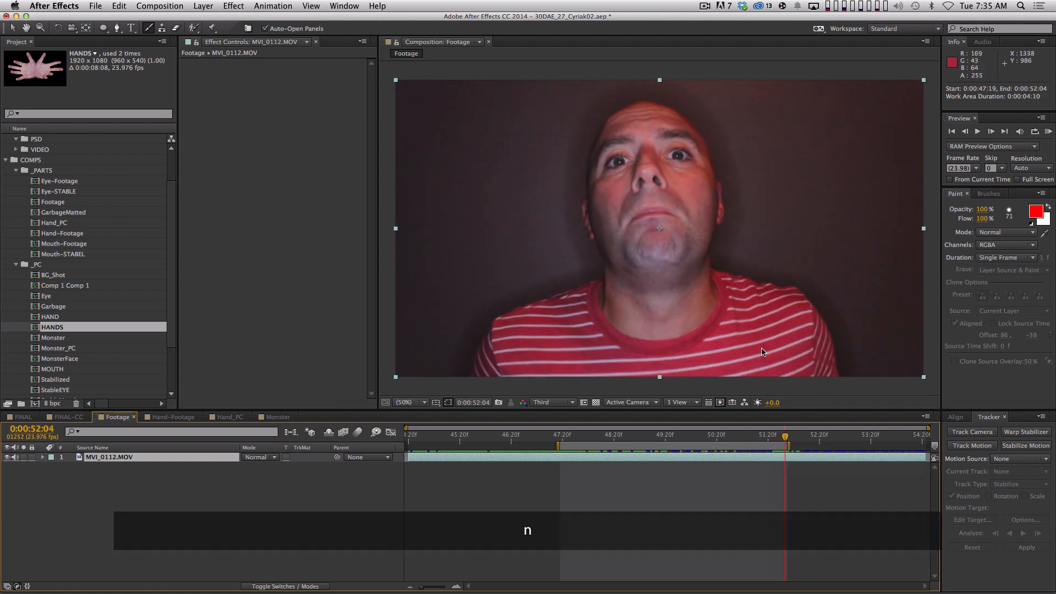
key("shift+Home")
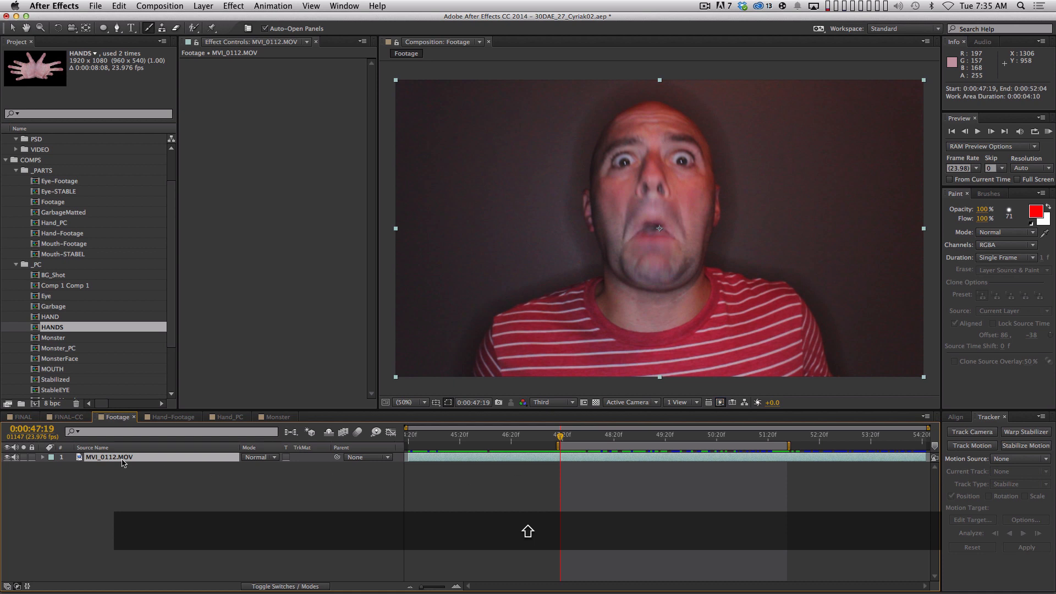
- Open MVI_0112.MOV in the layer view, add a position motion track and frame Track Point 1 around the nostrils
left_click(122, 459)
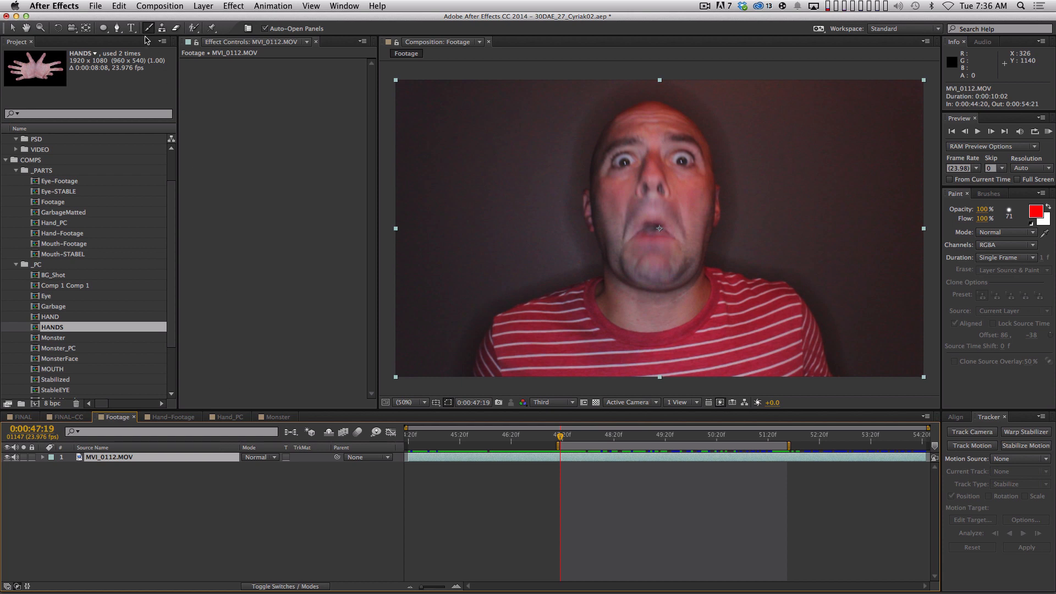
left_click(12, 28)
double_click(123, 460)
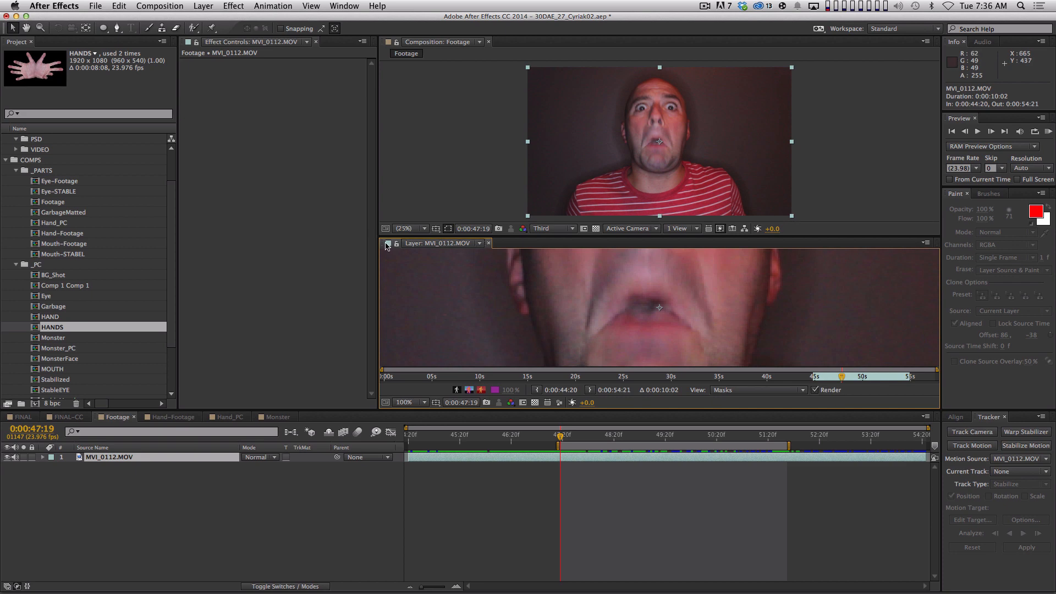
left_click_drag(383, 242, 519, 42)
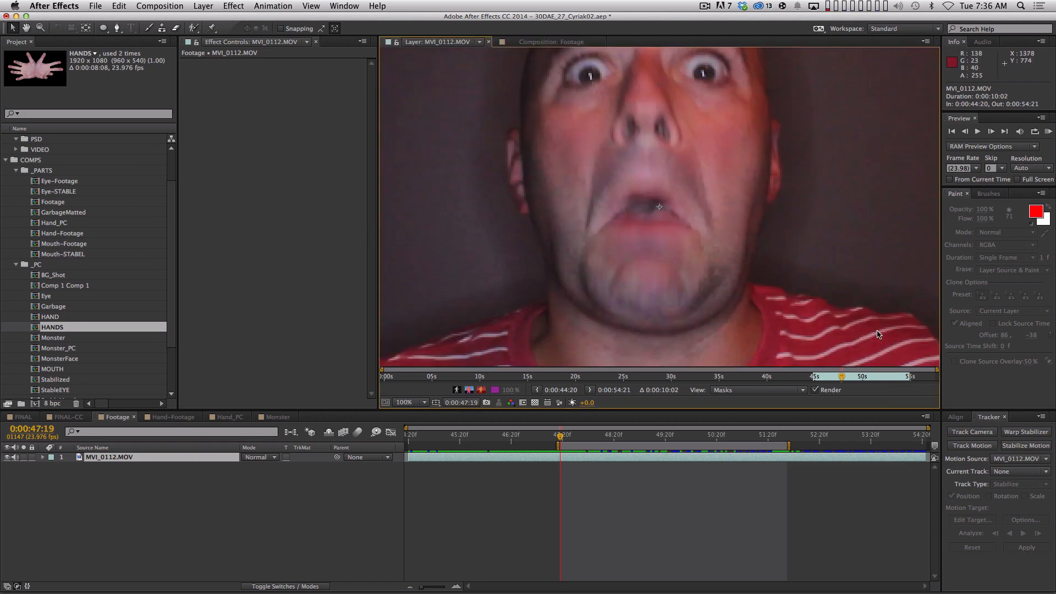
left_click(983, 445)
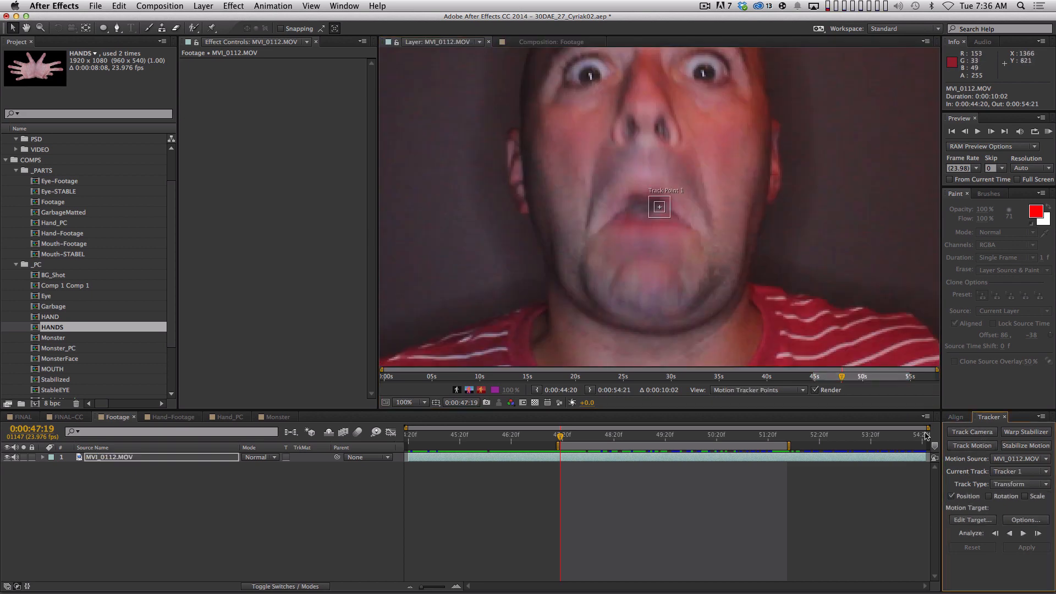
left_click_drag(664, 215, 704, 150)
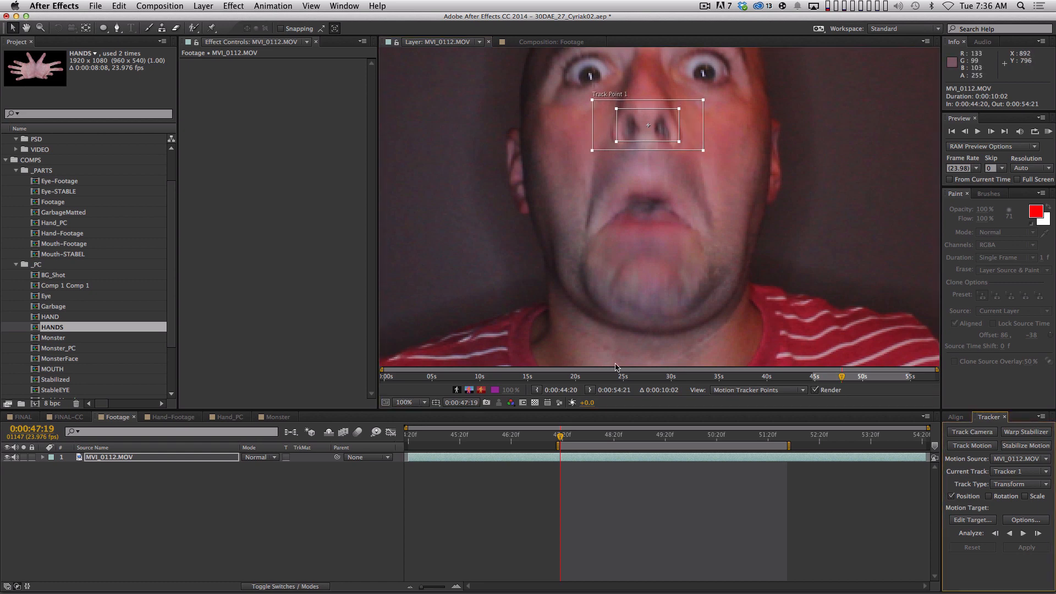
- Try to analyze the nostril track forward from 0:00:47:19
left_click(1024, 534)
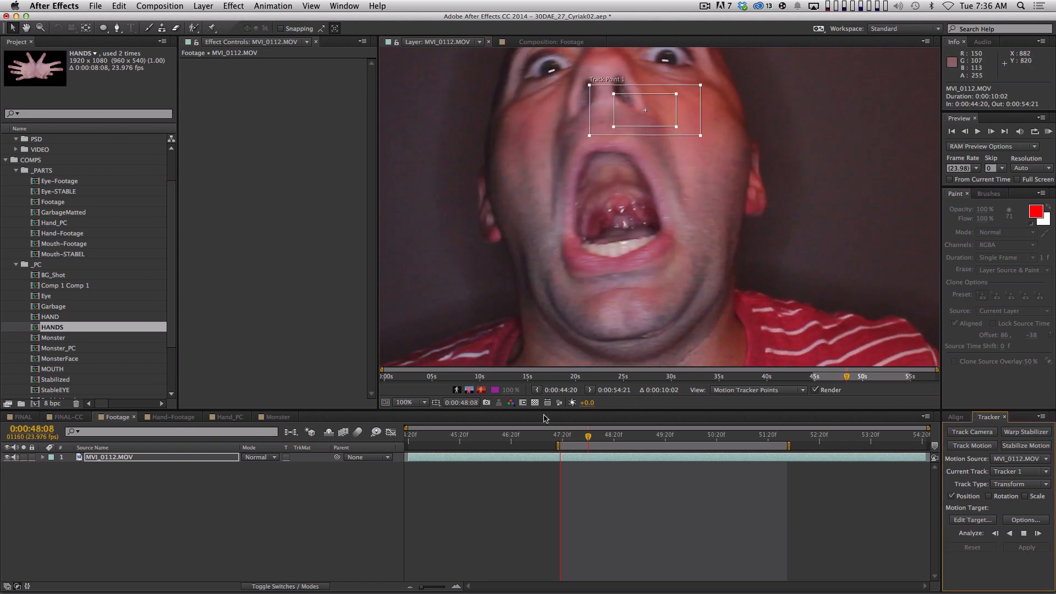
key("space")
left_click_drag(615, 222, 605, 265)
left_click_drag(570, 438, 561, 438)
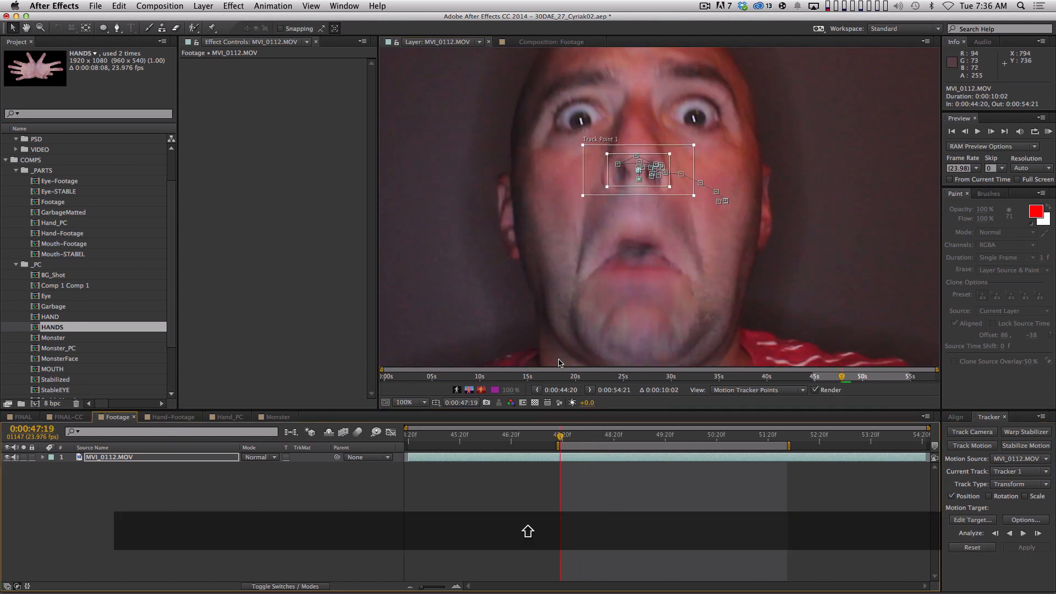
- Compare the first two frames and enlarge Track Point 1's search region around the nose at 0:00:47:19
key("Page_Down")
key("Page_Up")
key("Page_Down")
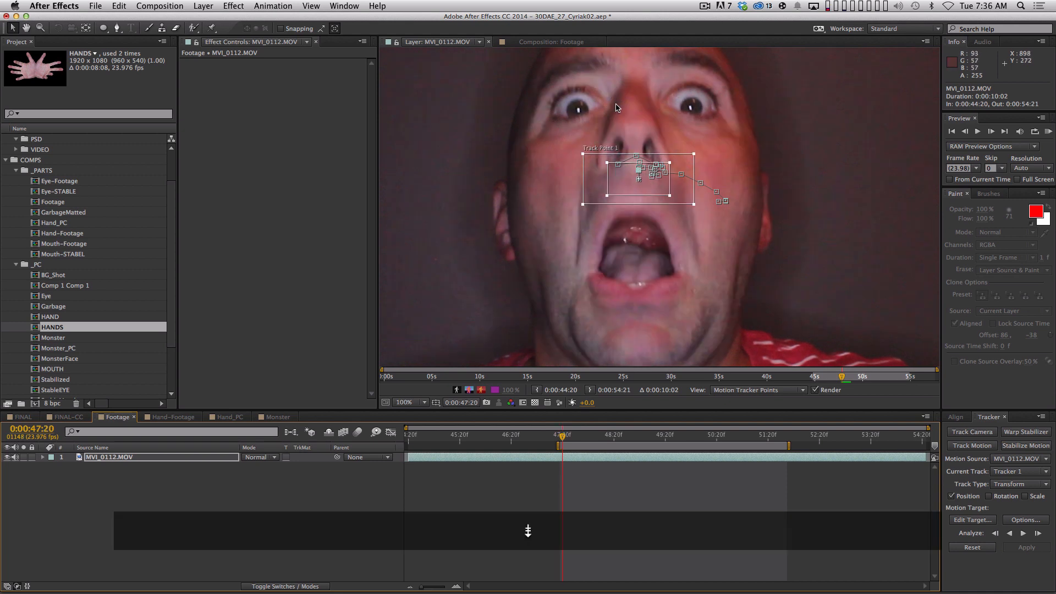
key("Page_Up")
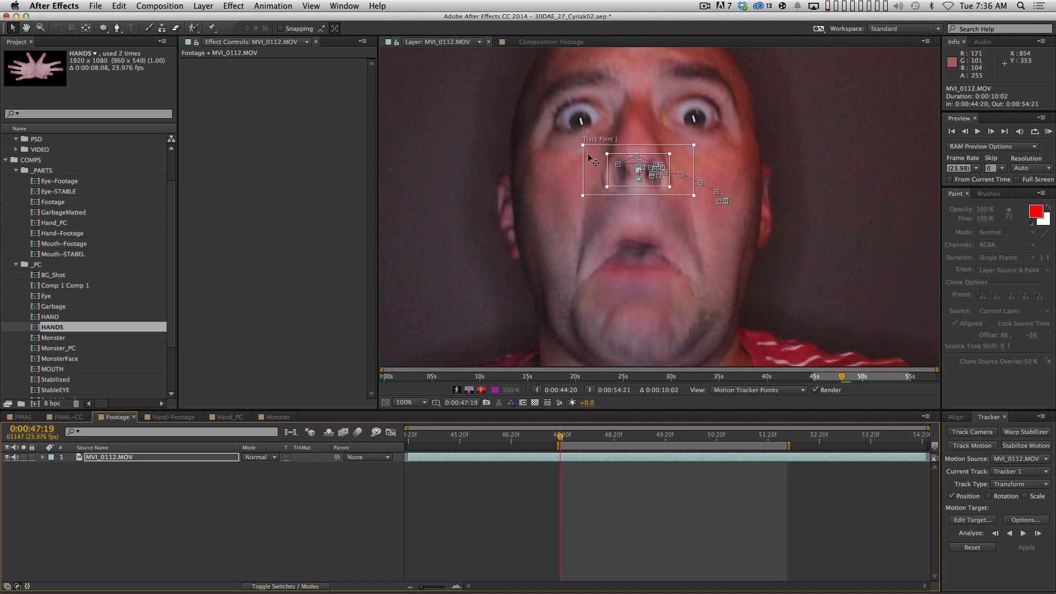
left_click_drag(694, 197, 698, 219)
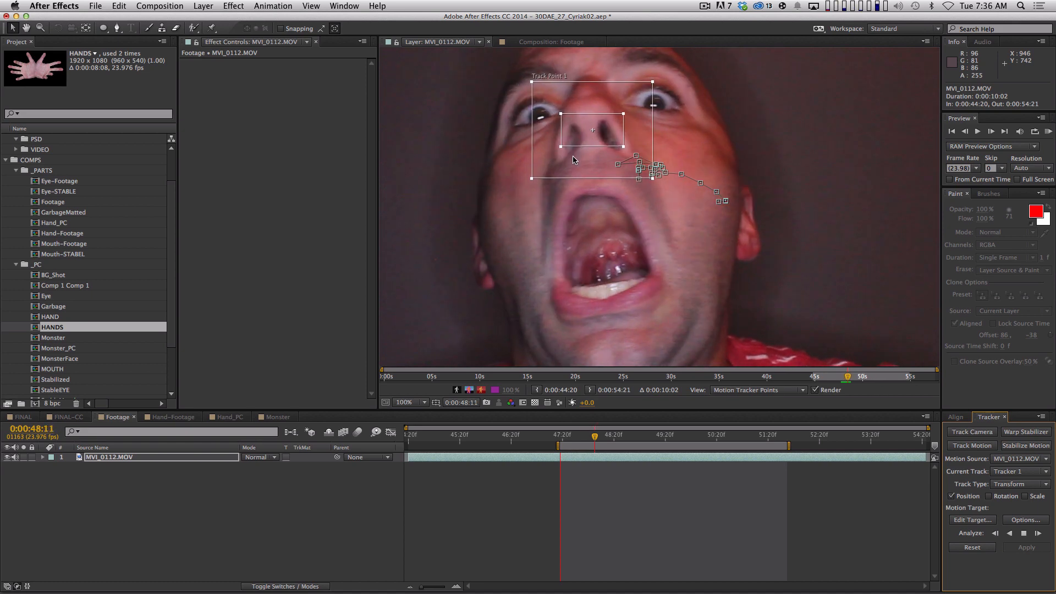
- Analyze the nose track forward through the end of the work area, stopping at 0:00:52:12
key("comma")
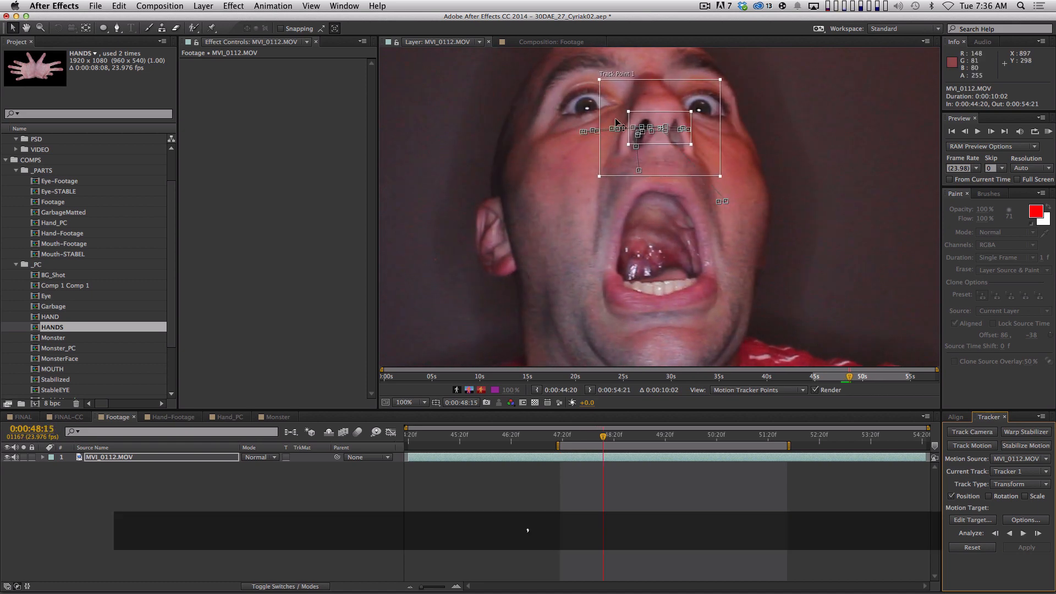
key("comma")
key("comma")
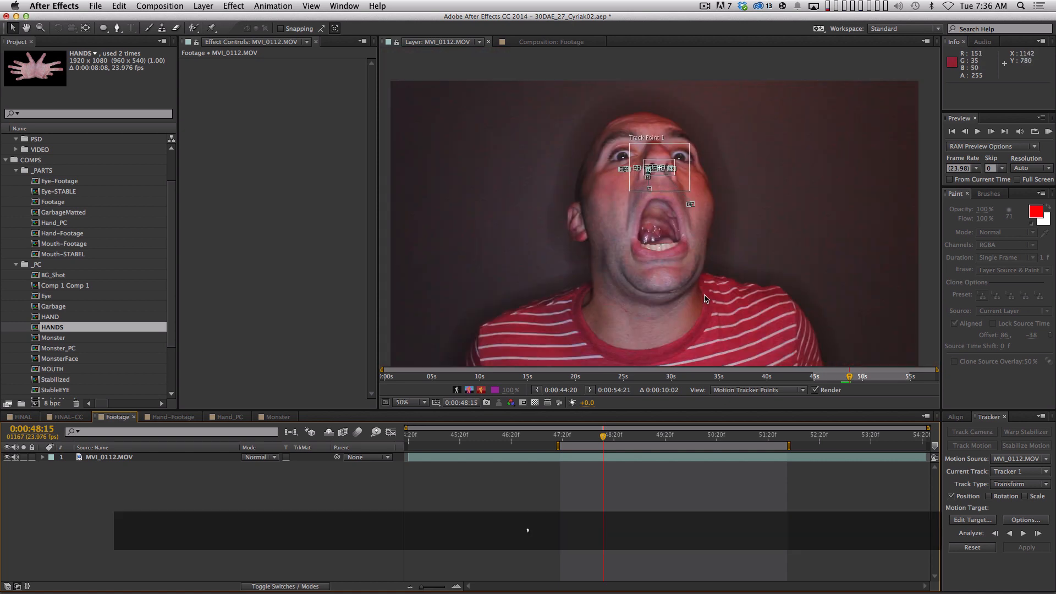
left_click(1024, 533)
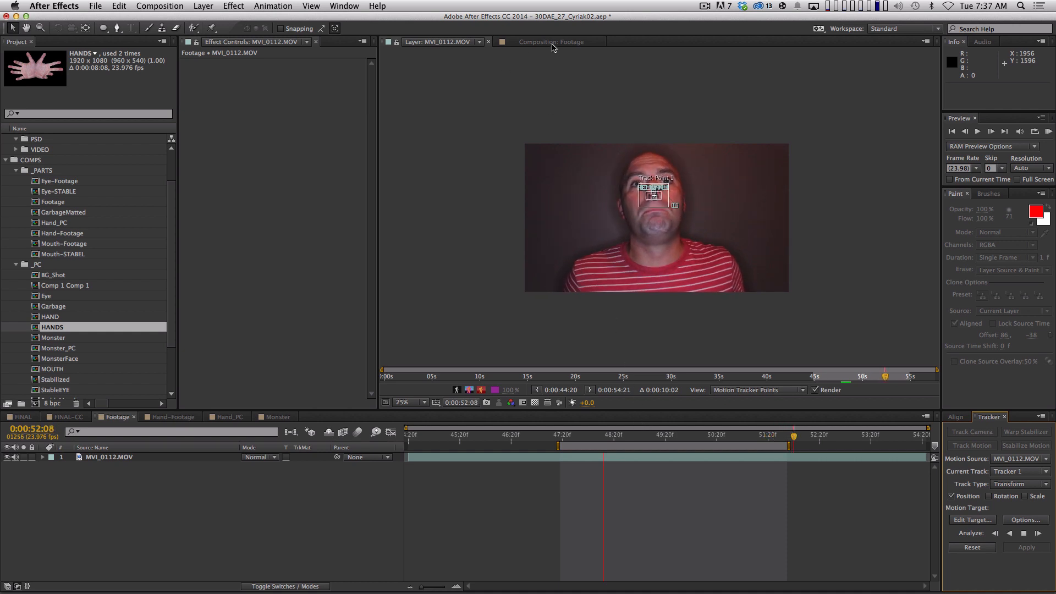
key("space")
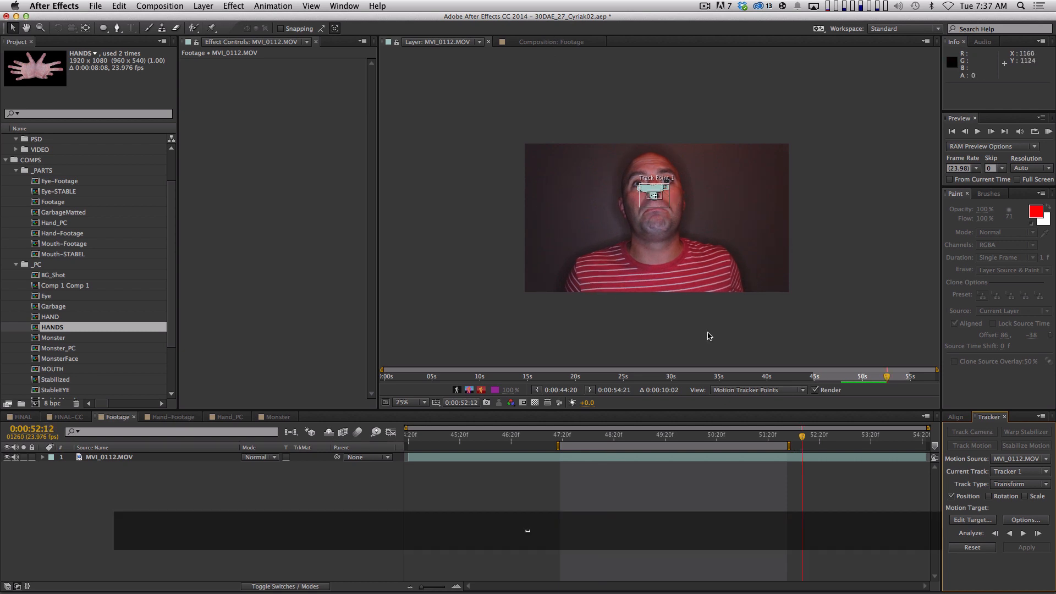
- Create a null object in the Footage composition
left_click(203, 5)
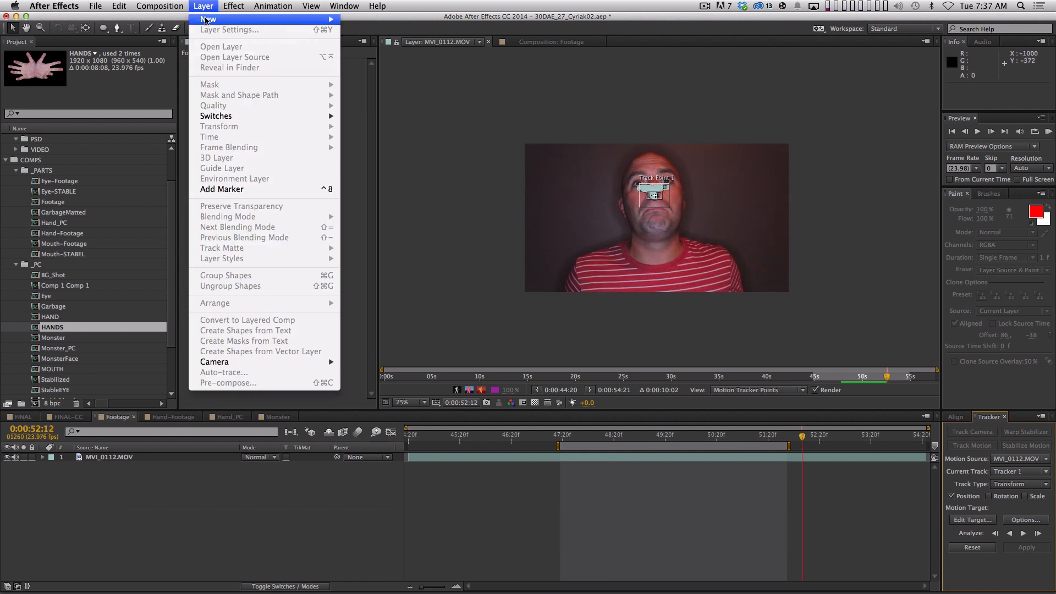
mouse_move(299, 23)
left_click(374, 65)
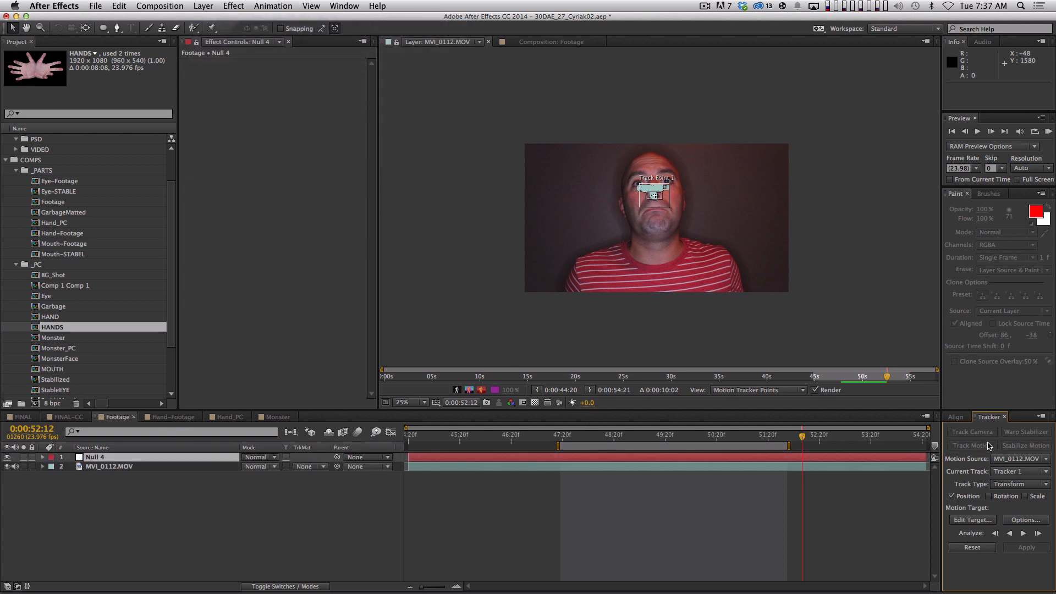
- Set Null 4 as the motion target and apply the nose tracking data to it
left_click(968, 521)
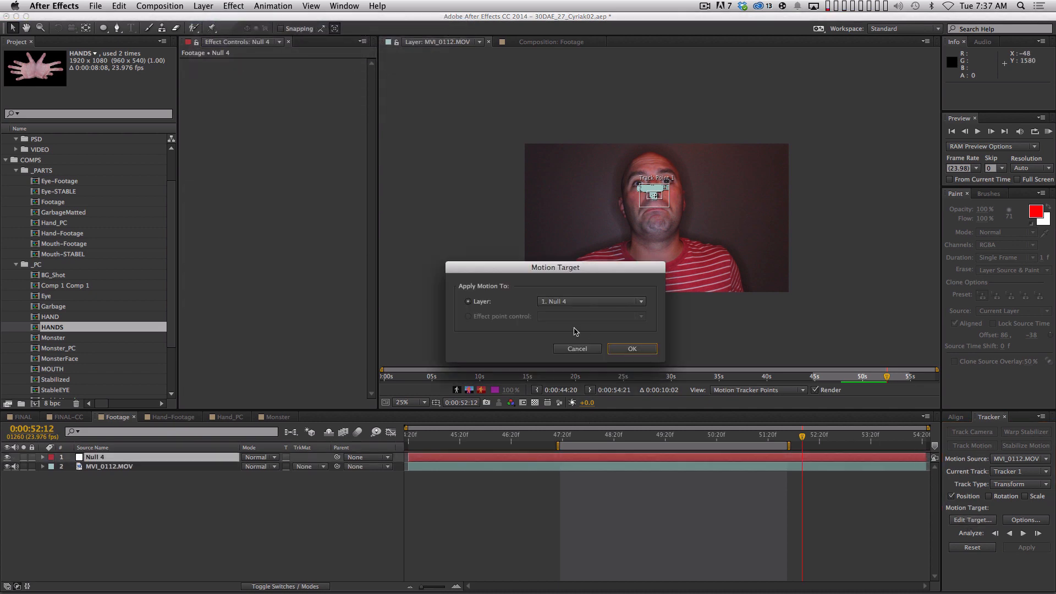
left_click_drag(574, 274, 583, 252)
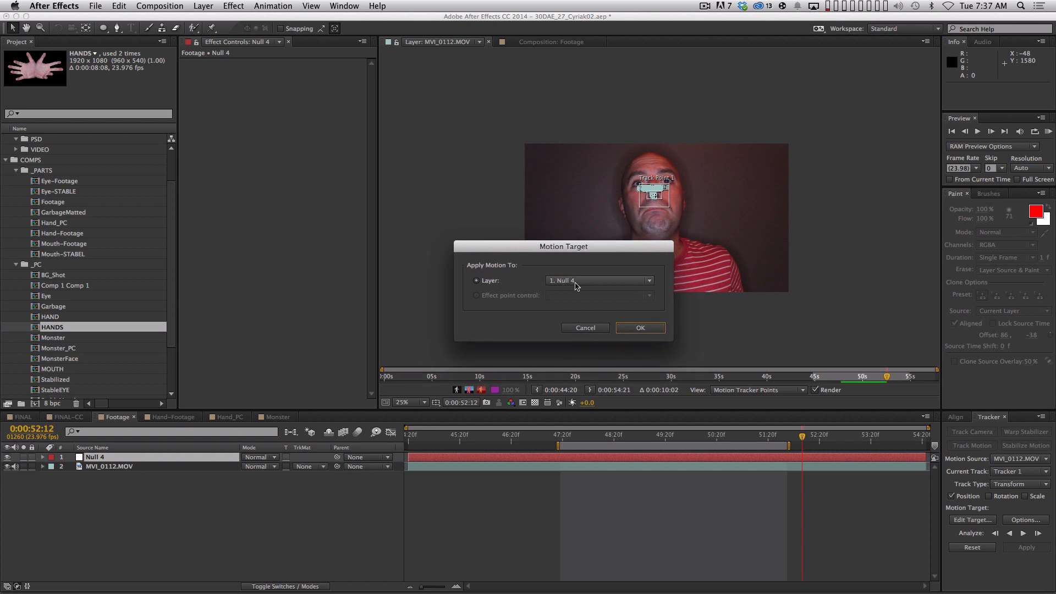
left_click(641, 328)
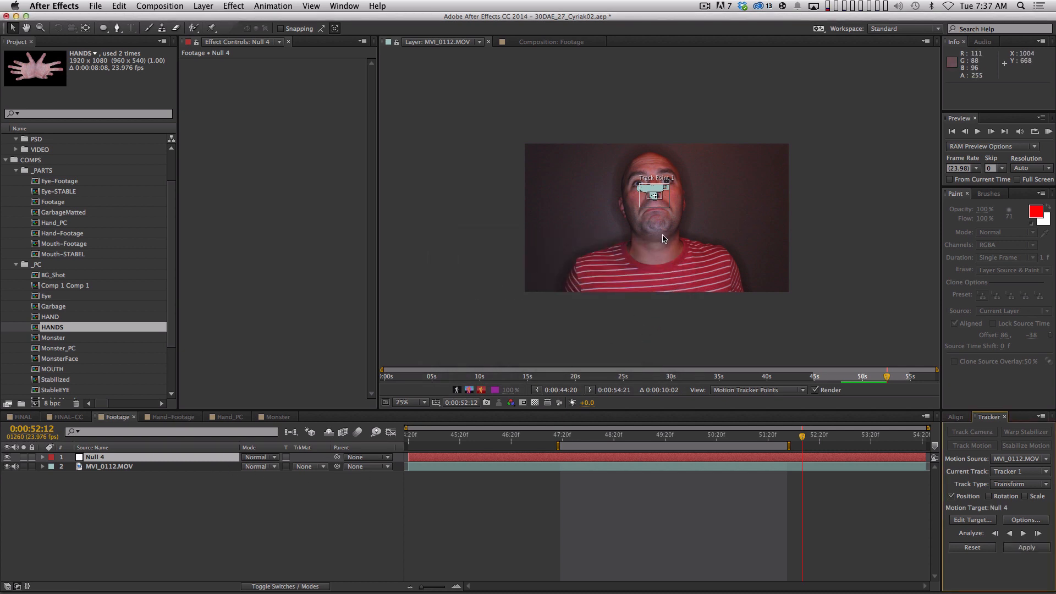
left_click(1026, 548)
left_click(588, 326)
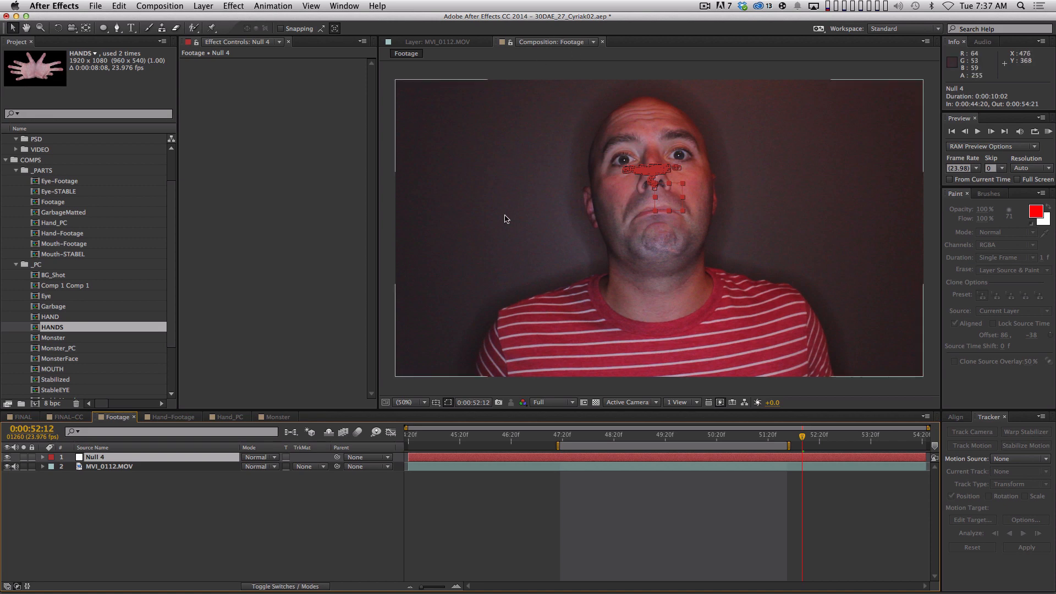
- Check the null's Position keyframes and preview whether it follows the nose from 0:00:47:19
key("u")
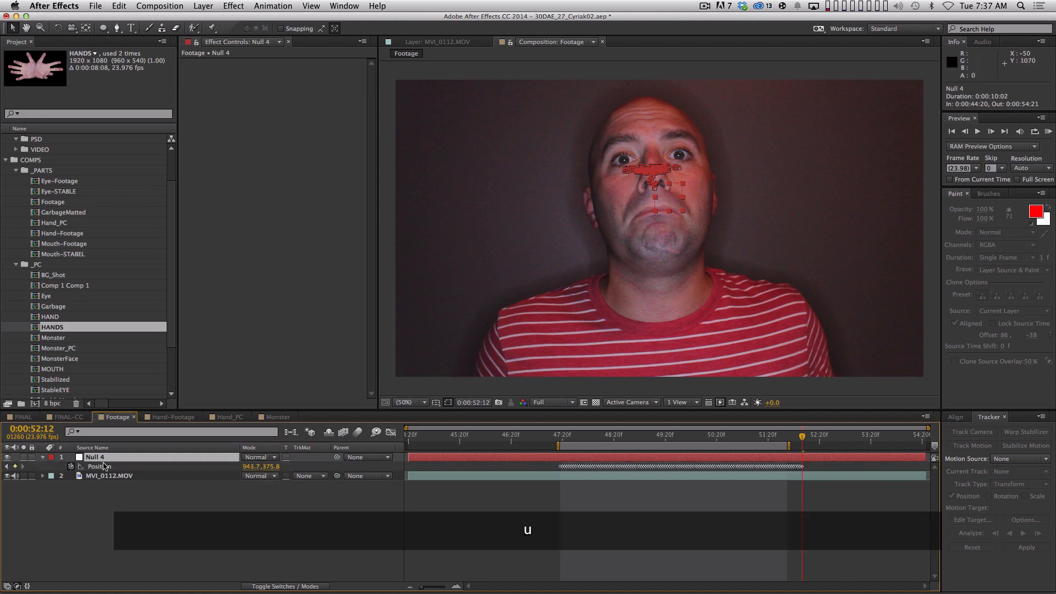
key("u")
left_click_drag(570, 436, 580, 455)
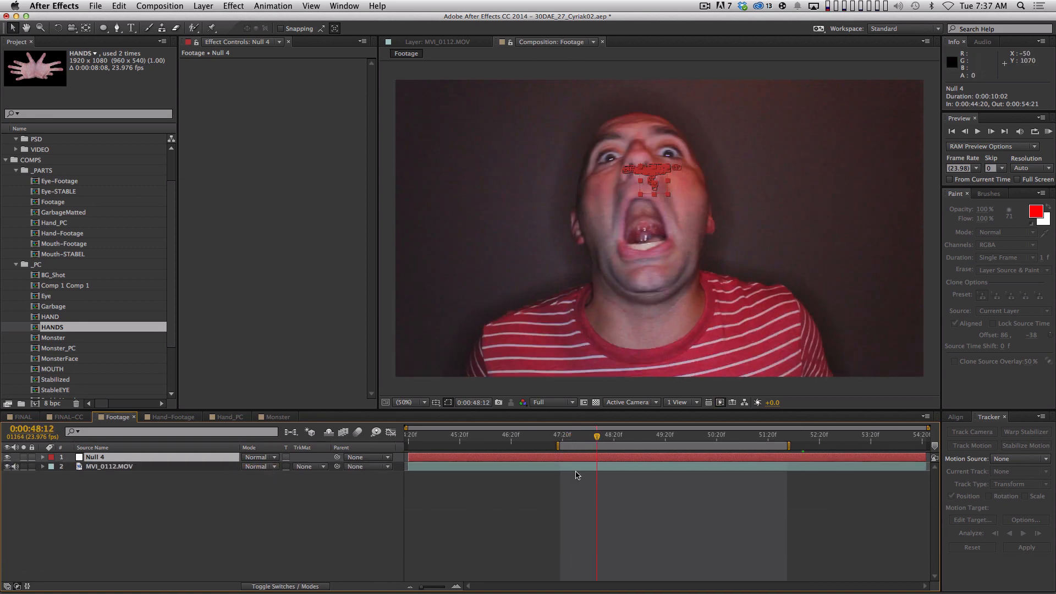
key("space")
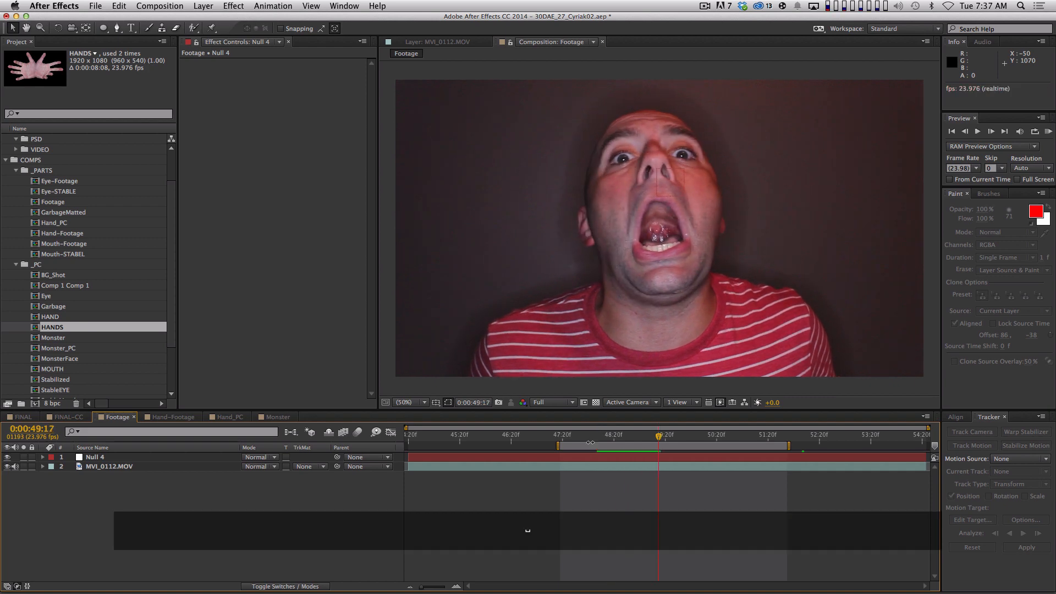
key("shift+space")
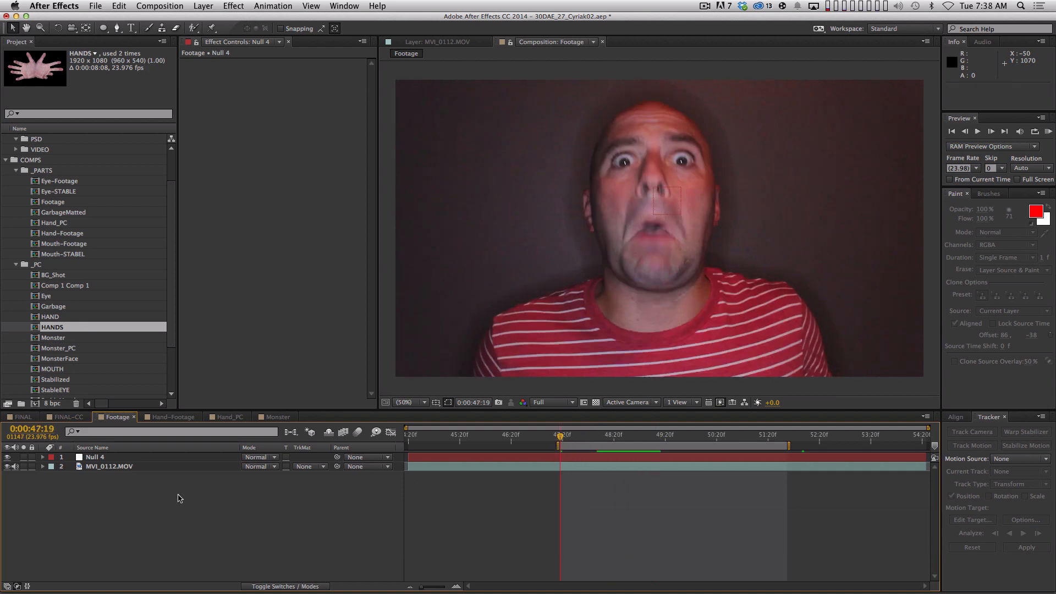
- Add the Monster composition to the Footage composition as the top layer, above Null 4
scroll(160, 366, "down", 2)
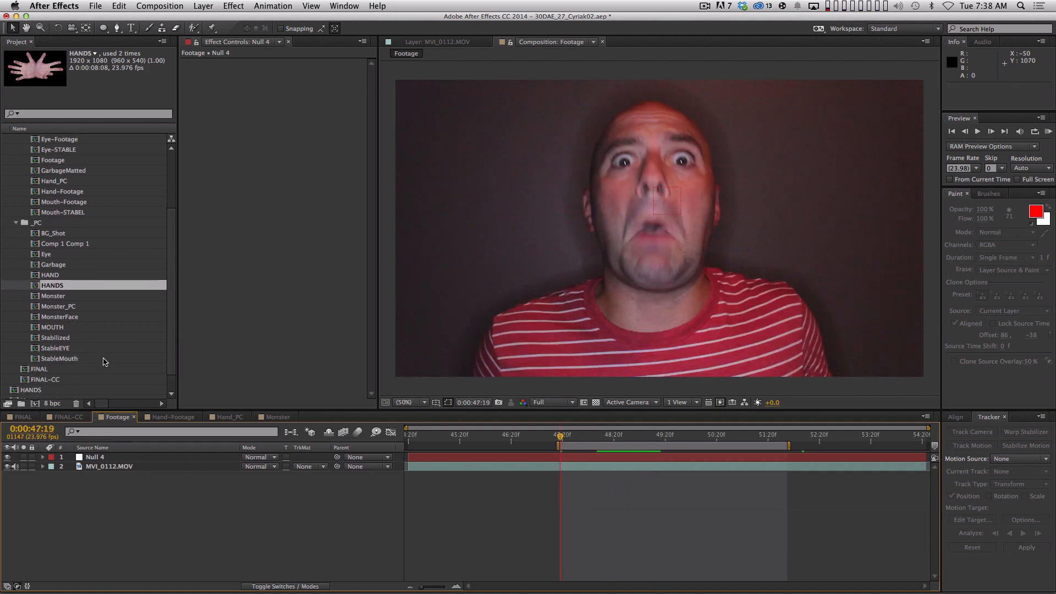
left_click(278, 418)
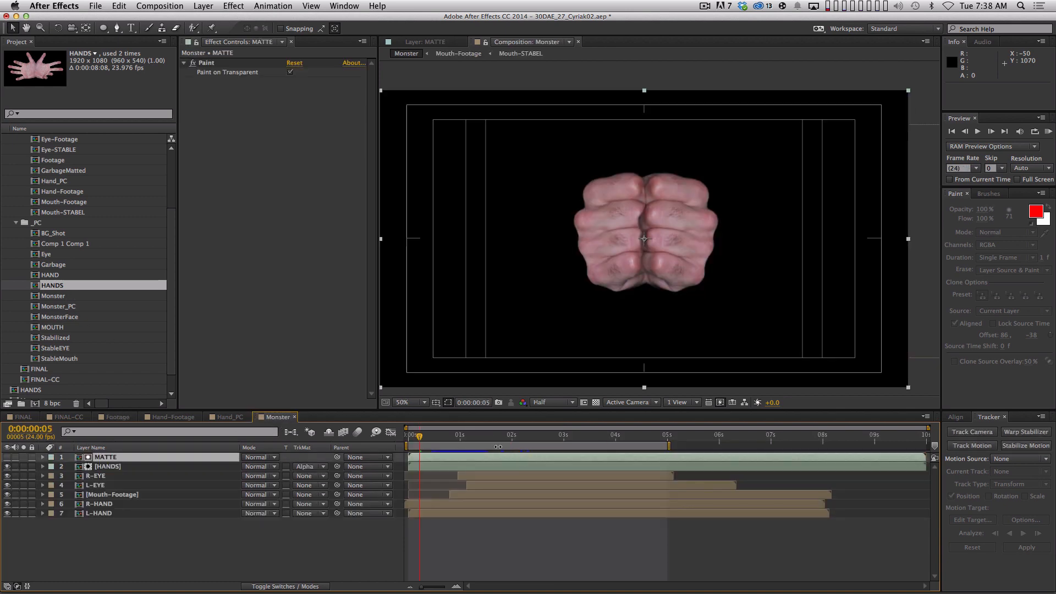
left_click(117, 417)
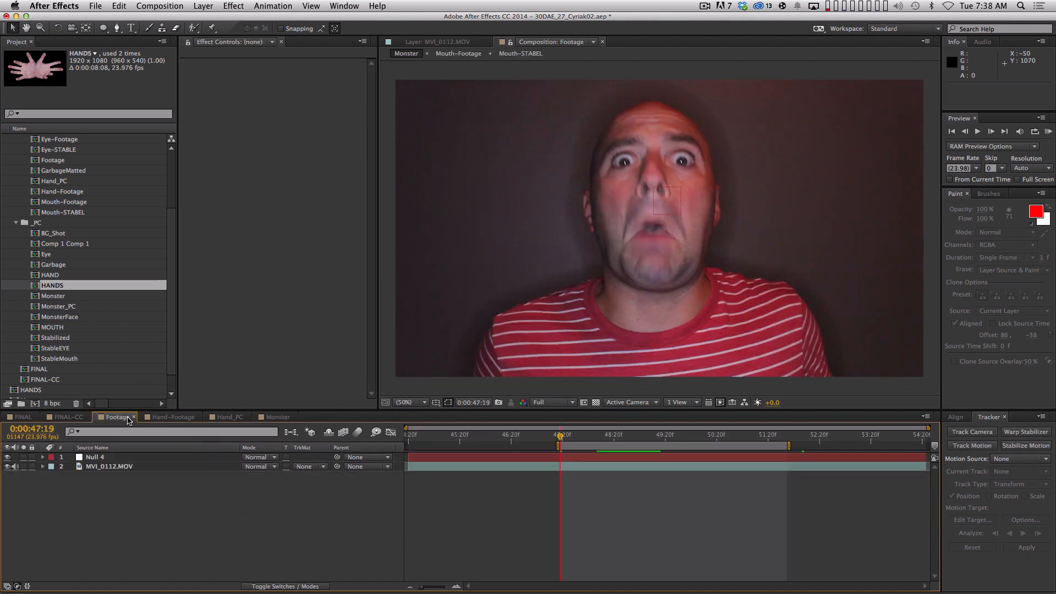
left_click_drag(62, 300, 119, 463)
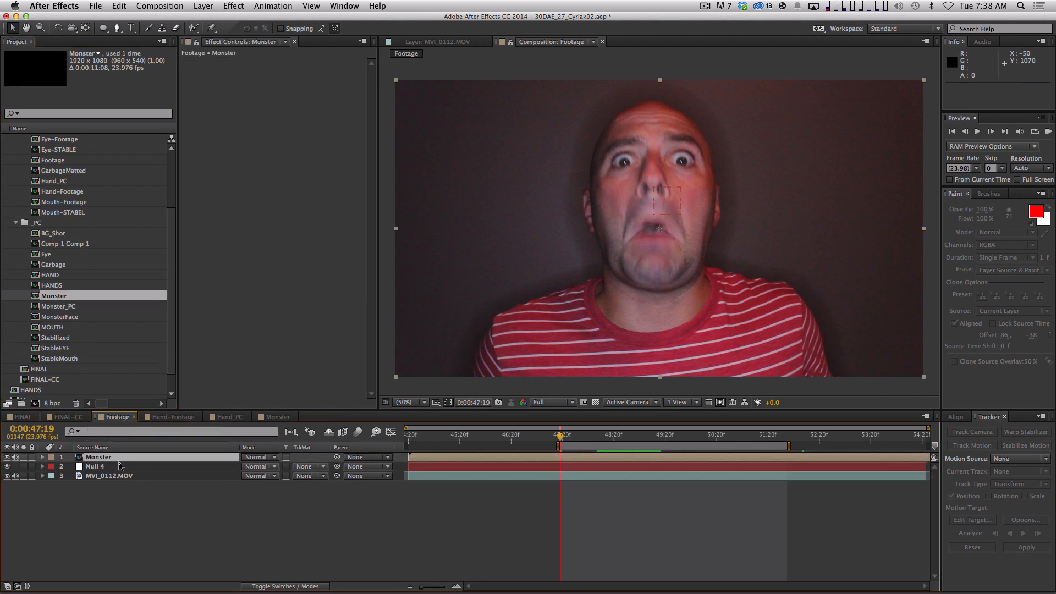
- Undo adding the wrong Monster composition and reveal the open Monster composition with the hands in the project
key("super+z")
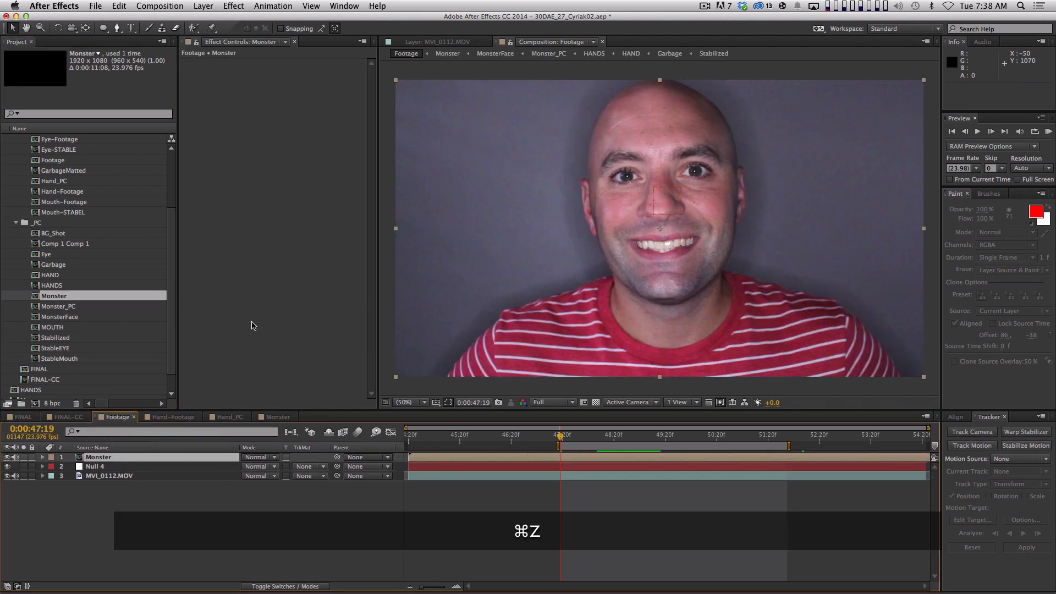
left_click(278, 417)
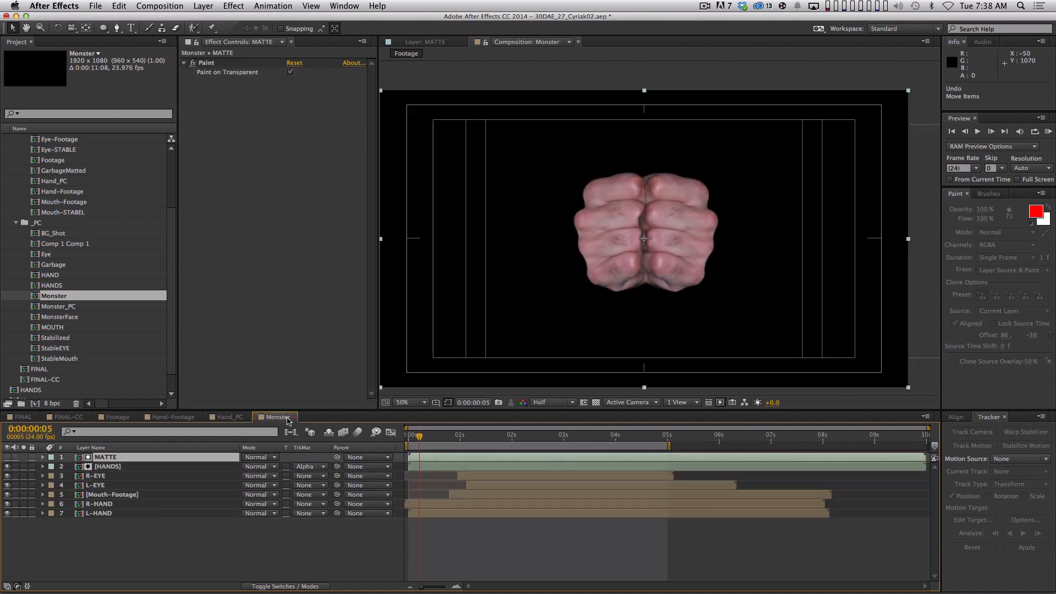
right_click(159, 527)
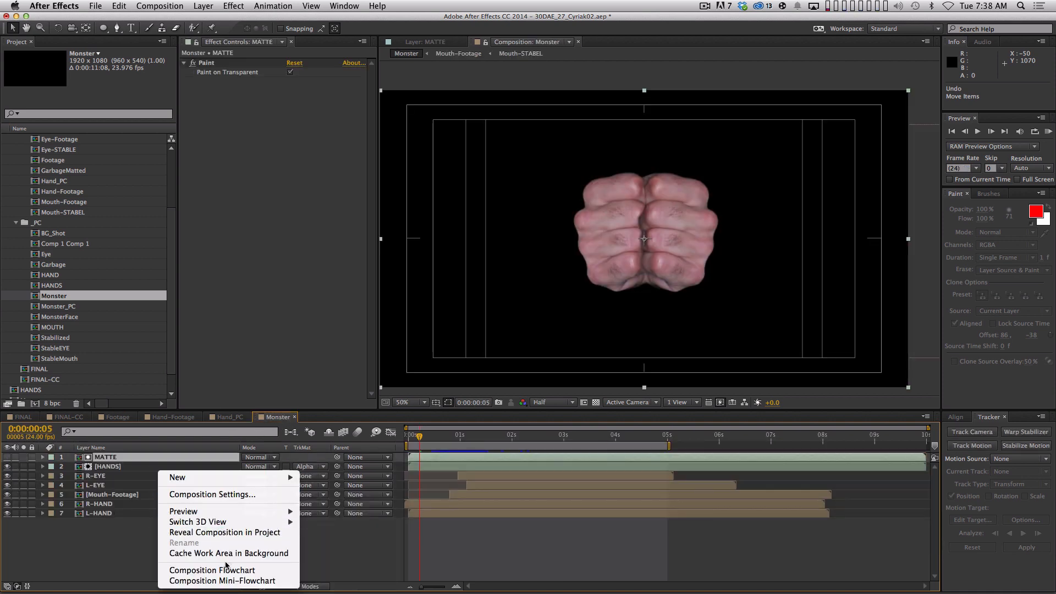
key("Escape")
left_click(131, 564)
right_click(157, 555)
left_click(187, 533)
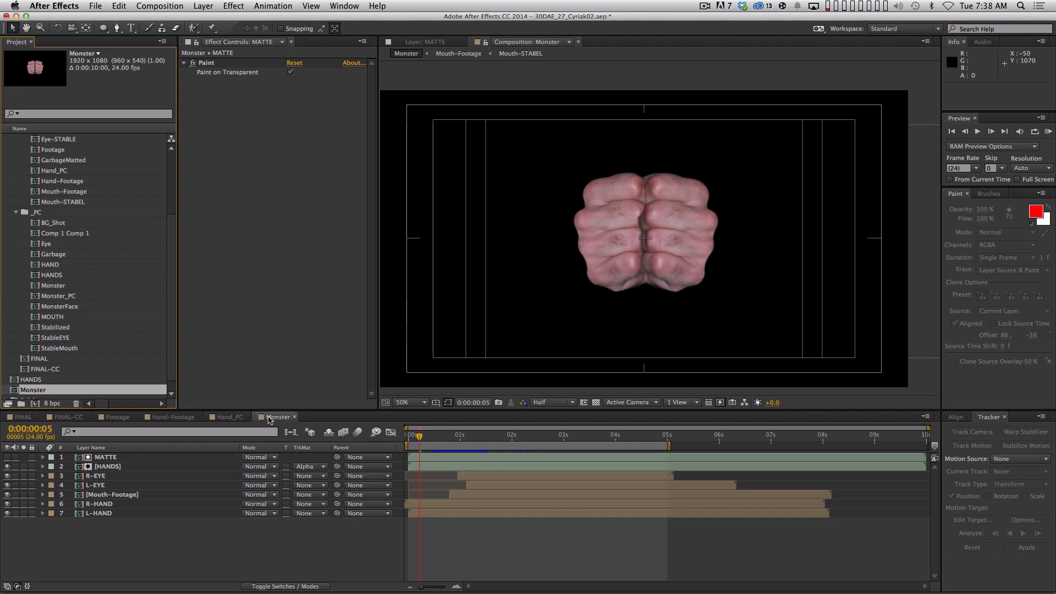
- Add the 24 fps Monster composition to the Footage composition above Null 4 and set the preview resolution to Half
left_click(230, 417)
left_click(116, 417)
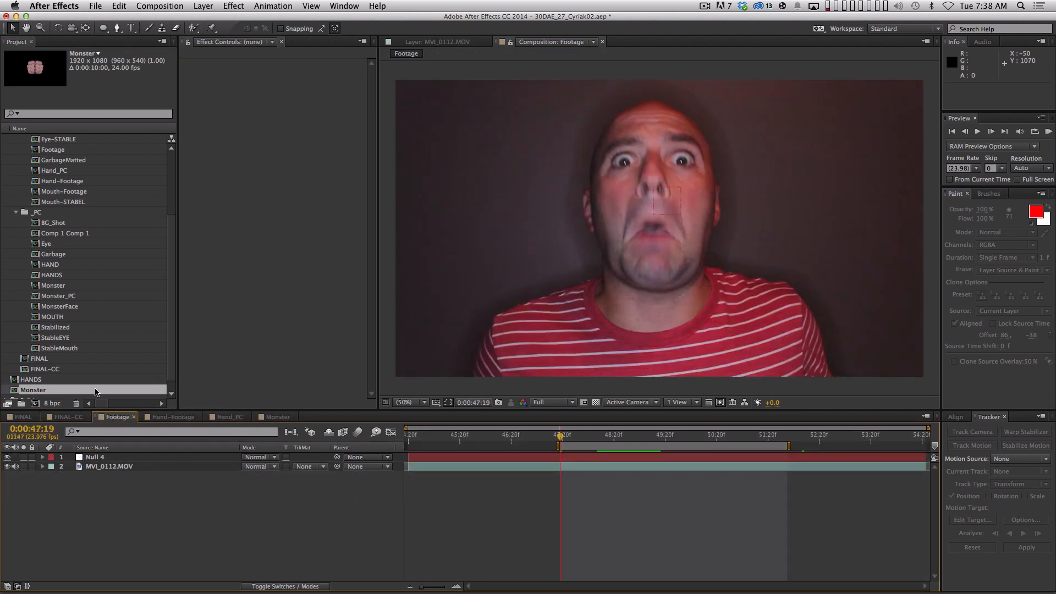
left_click_drag(47, 390, 110, 458)
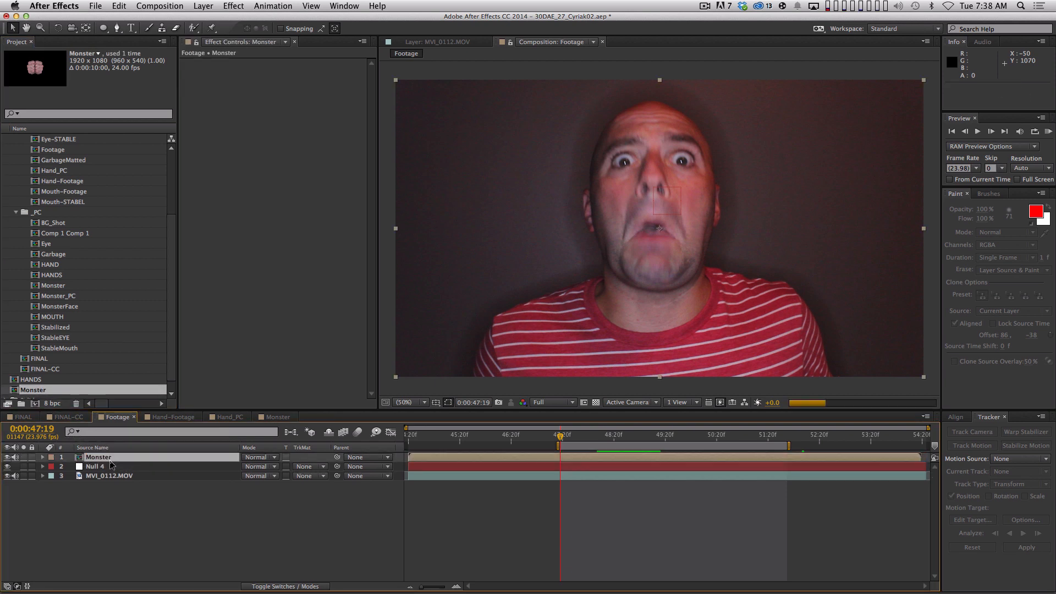
left_click(569, 403)
left_click(560, 443)
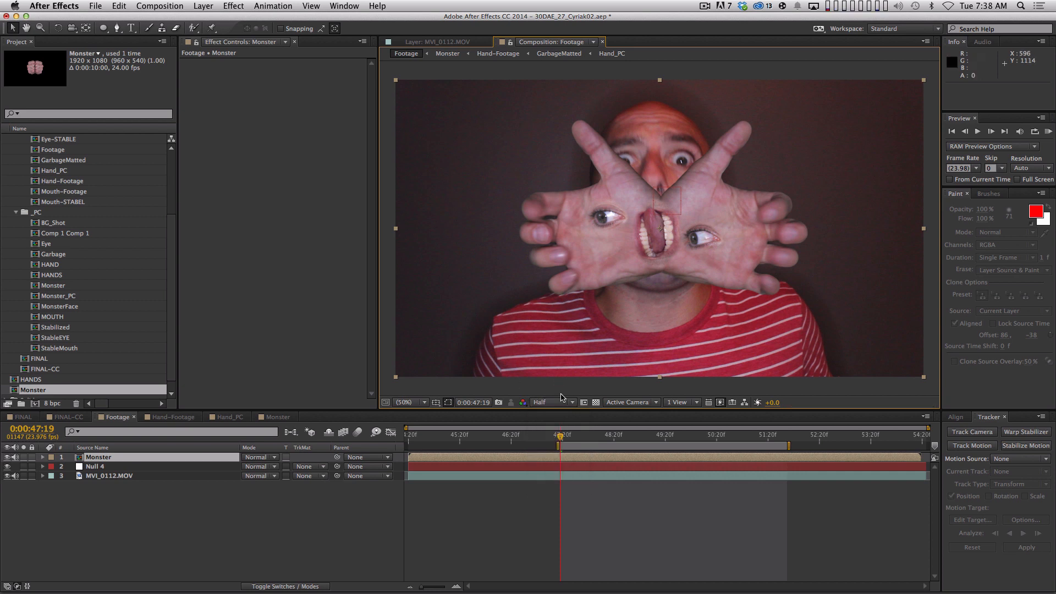
- Parent the Monster layer to Null 4 and preview how it follows the head
left_click_drag(337, 457, 99, 466)
key("space")
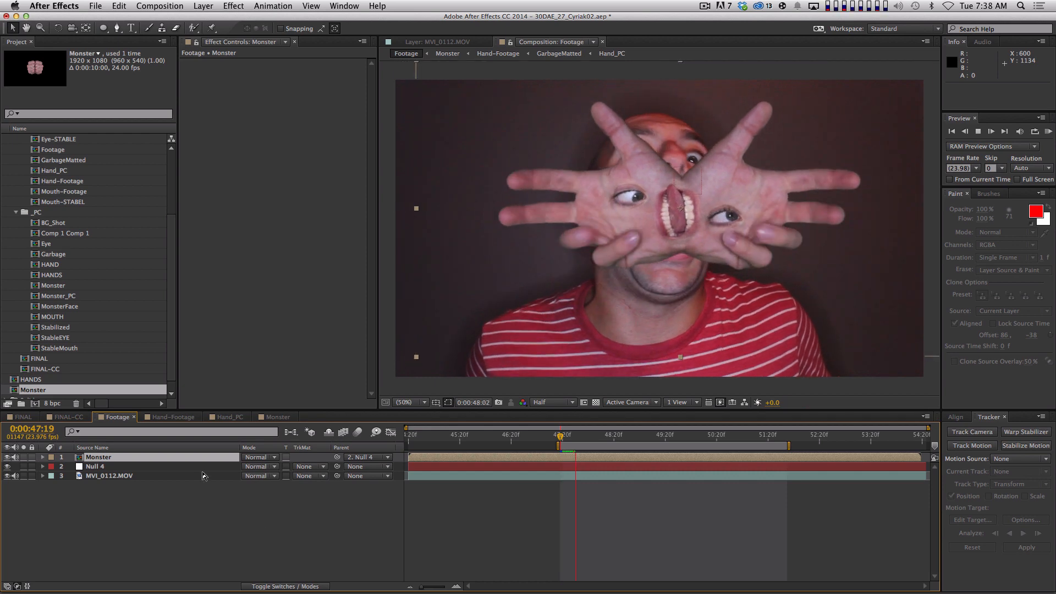
key("space")
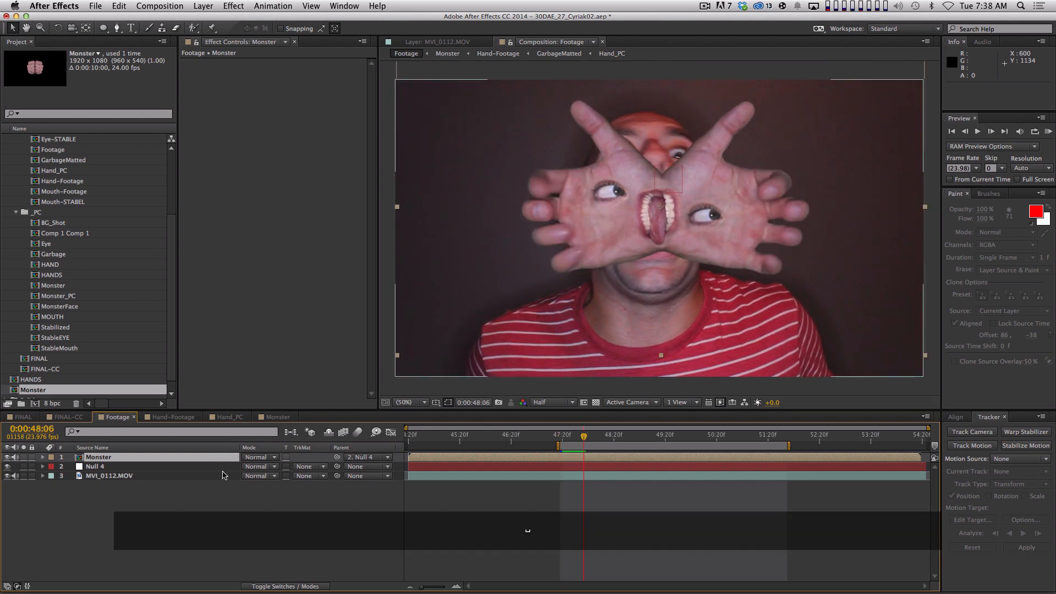
- Scale the Monster layer to 115.4%, move it down 10 pixels and preview the fit over the face
key("s")
left_click_drag(270, 467, 315, 442)
key("shift+Down")
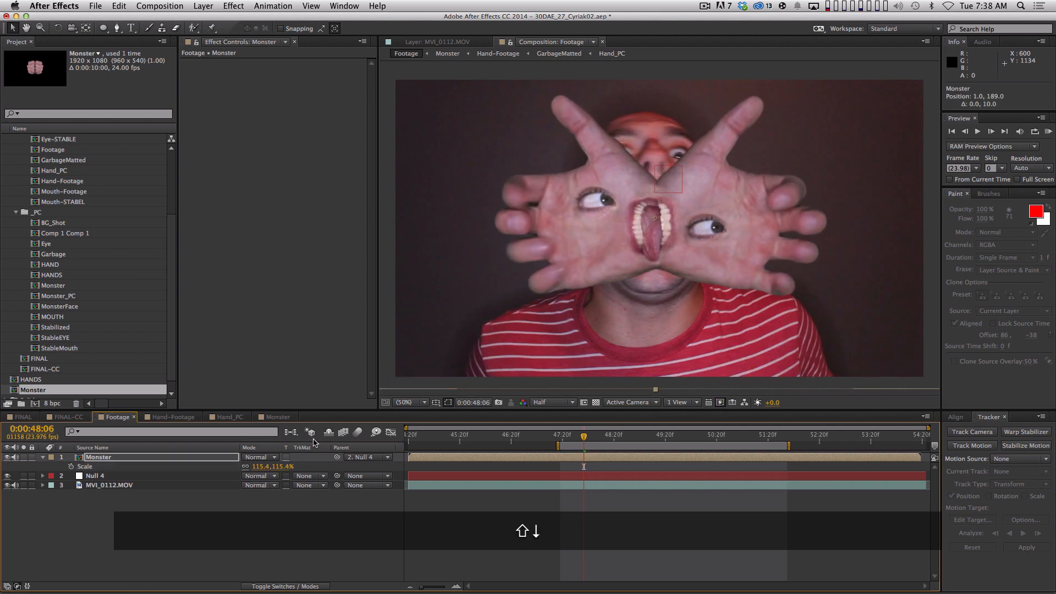
key("shift+Page_Down")
key("shift+Page_Down")
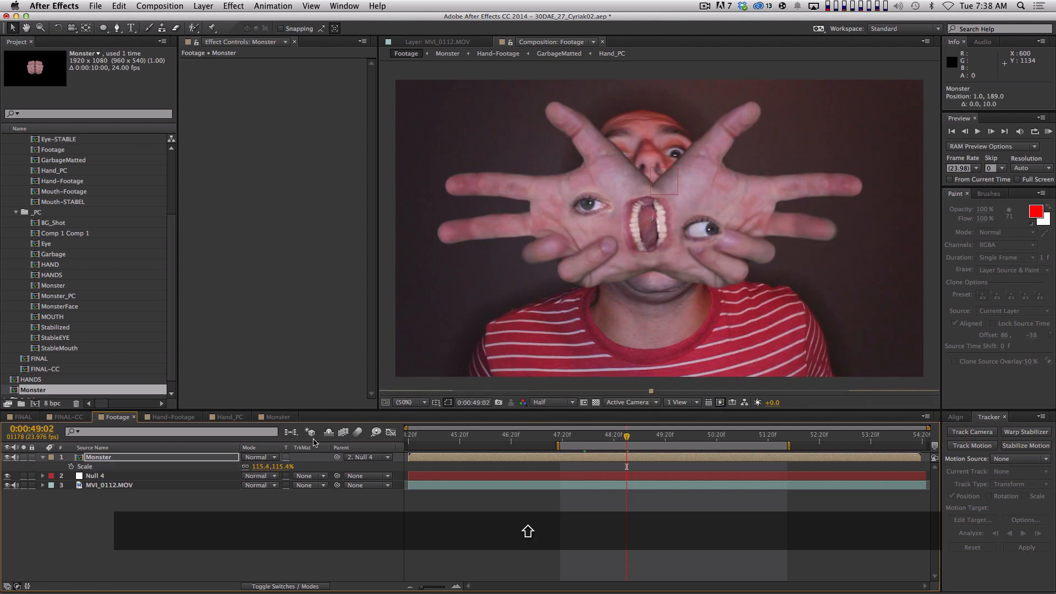
key("shift+KP_0")
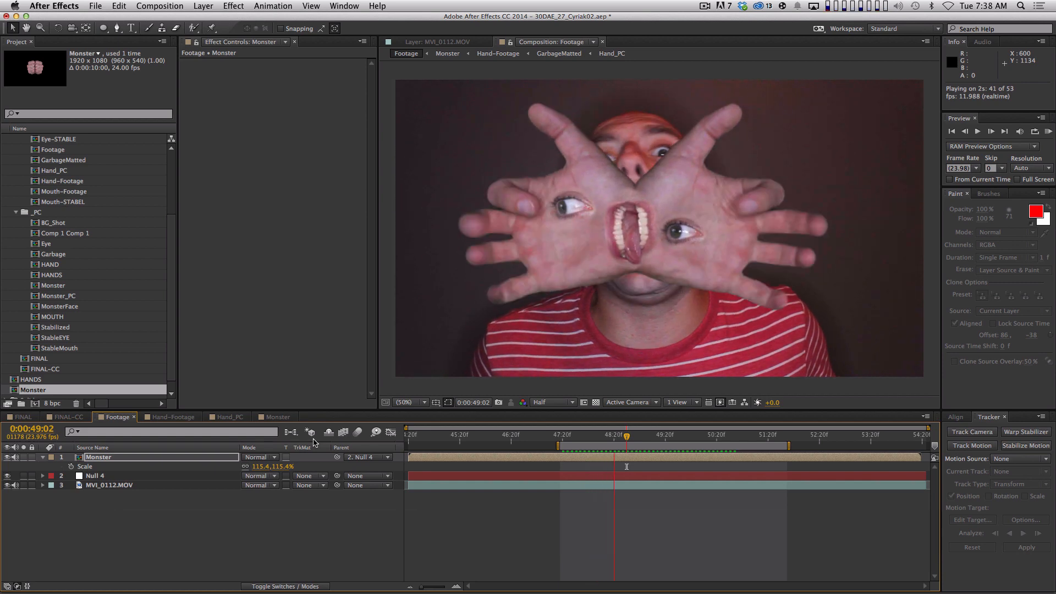
key("space")
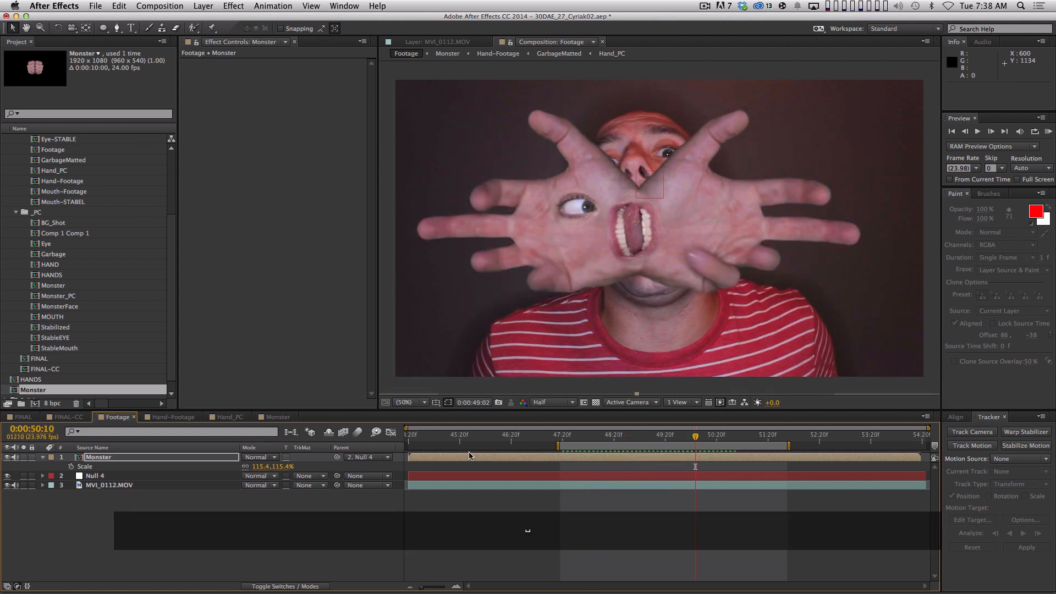
- Shift the Monster layer in time so it starts at 0:00:47:19, and review the composite through about 0:00:50:13
key("shift")
left_click_drag(411, 456, 572, 460)
left_click(560, 436)
key("shift+KP_0")
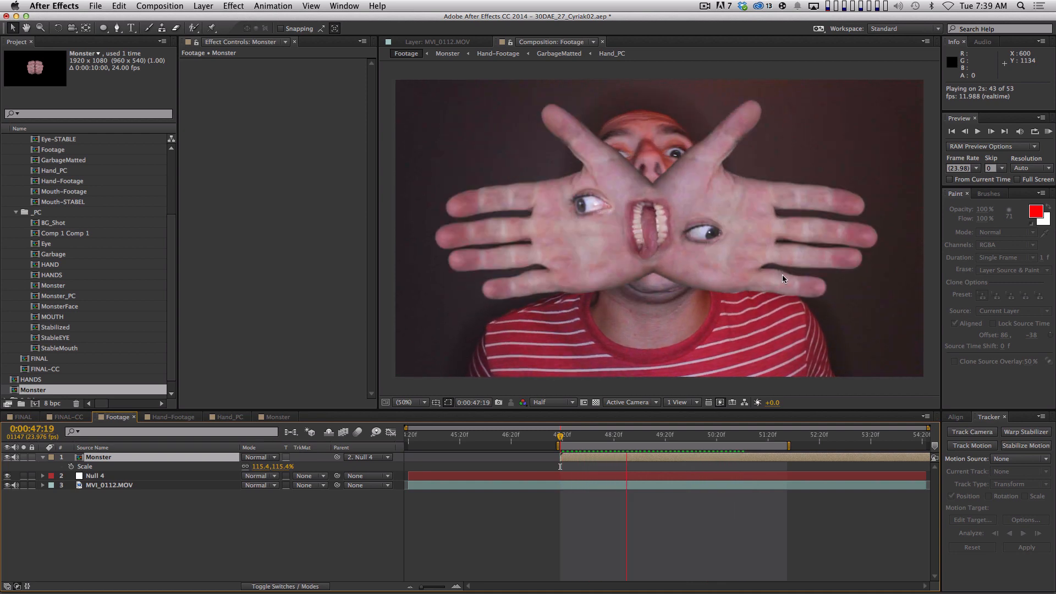
key("space")
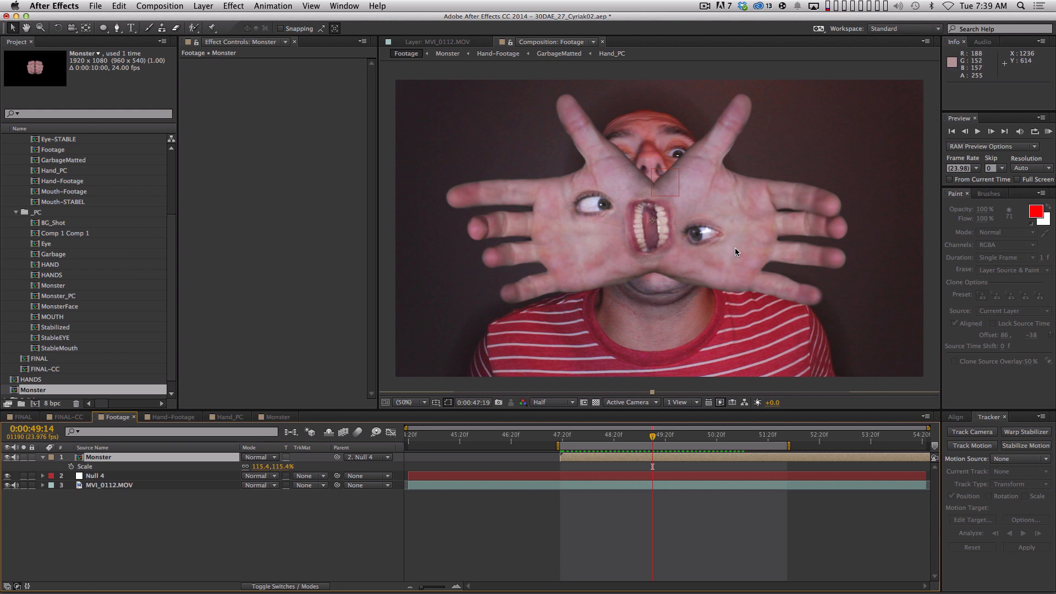
left_click_drag(582, 436, 578, 435)
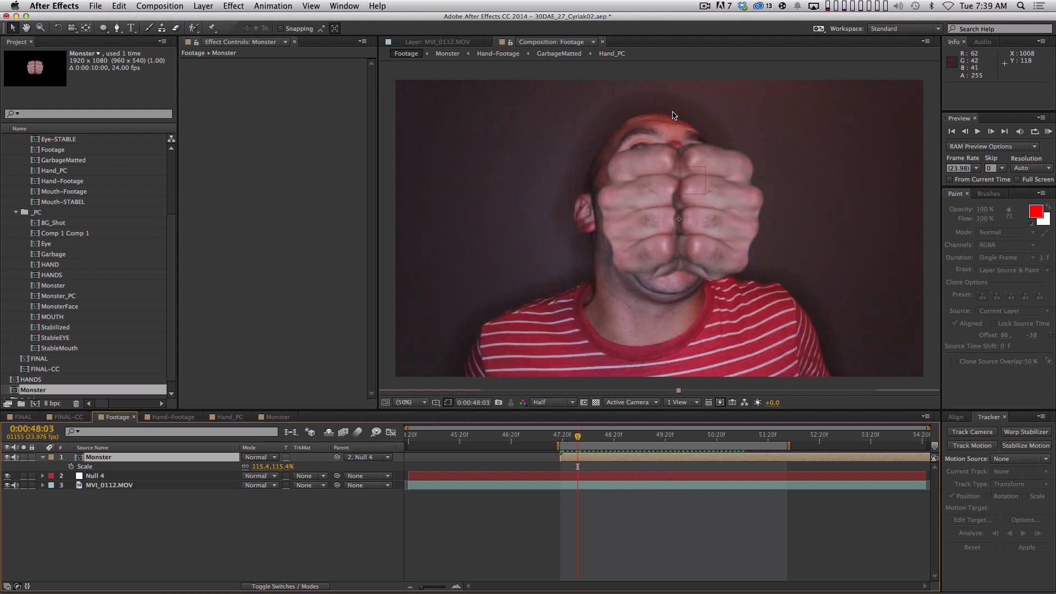
left_click_drag(580, 442, 702, 428)
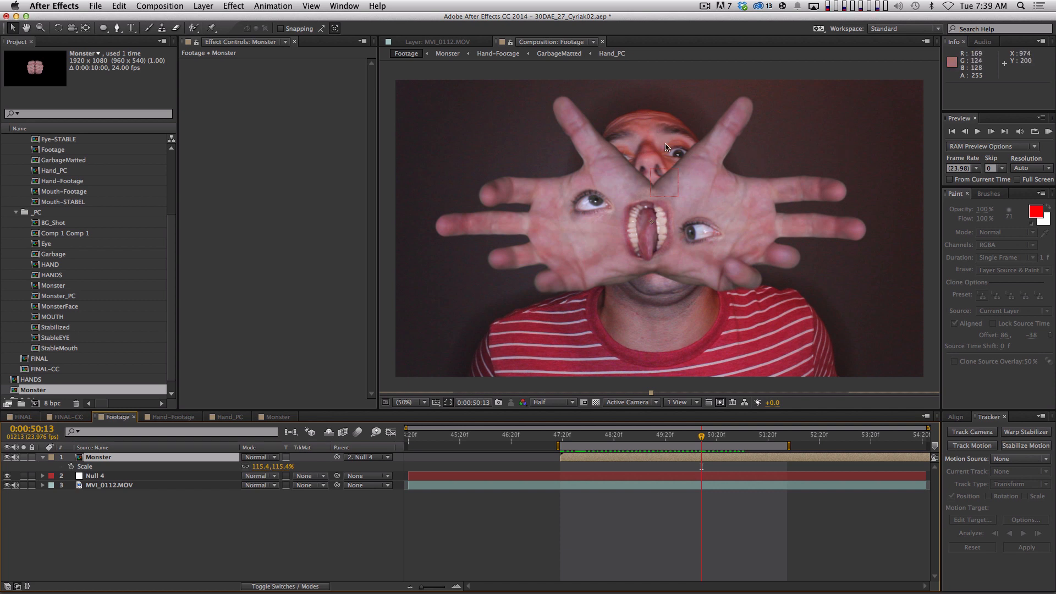
- Apply the Hue/Saturation effect to the MVI_0112.MOV layer, viewing the bare face at 0:00:47:00
left_click_drag(678, 437, 519, 436)
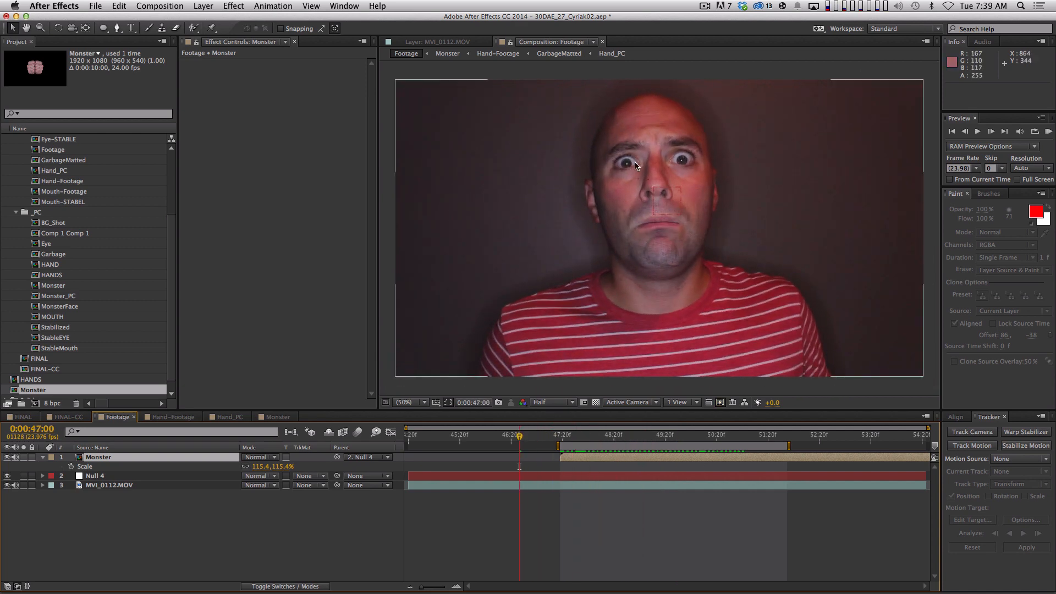
left_click(132, 486)
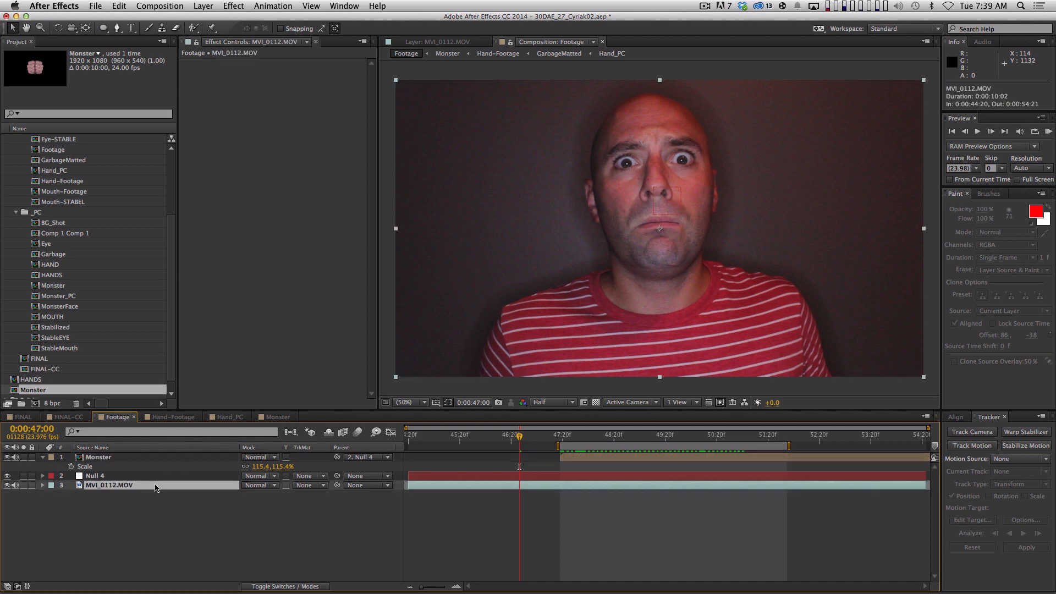
left_click(242, 6)
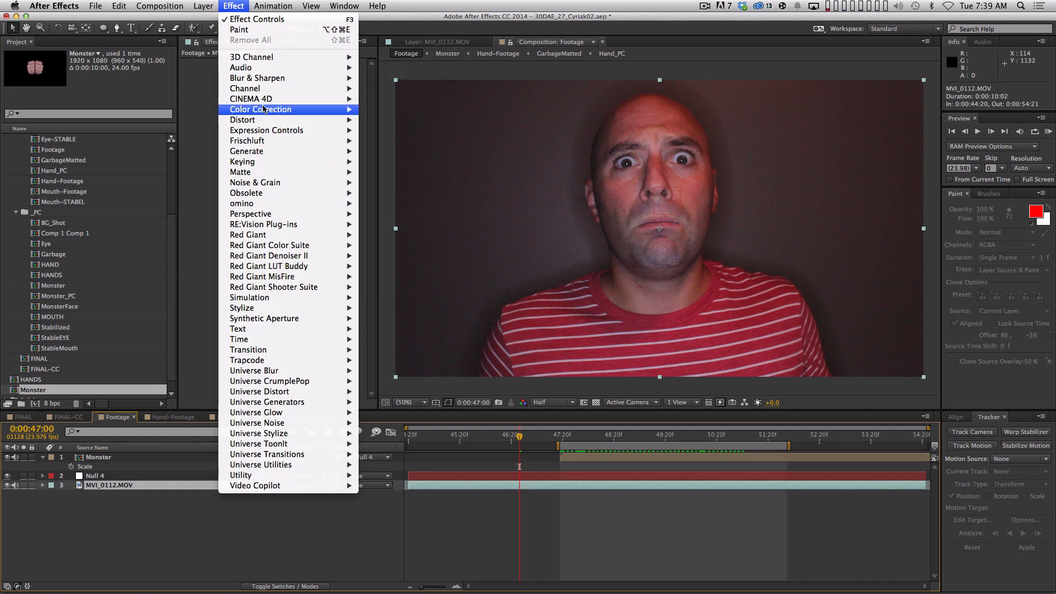
mouse_move(330, 109)
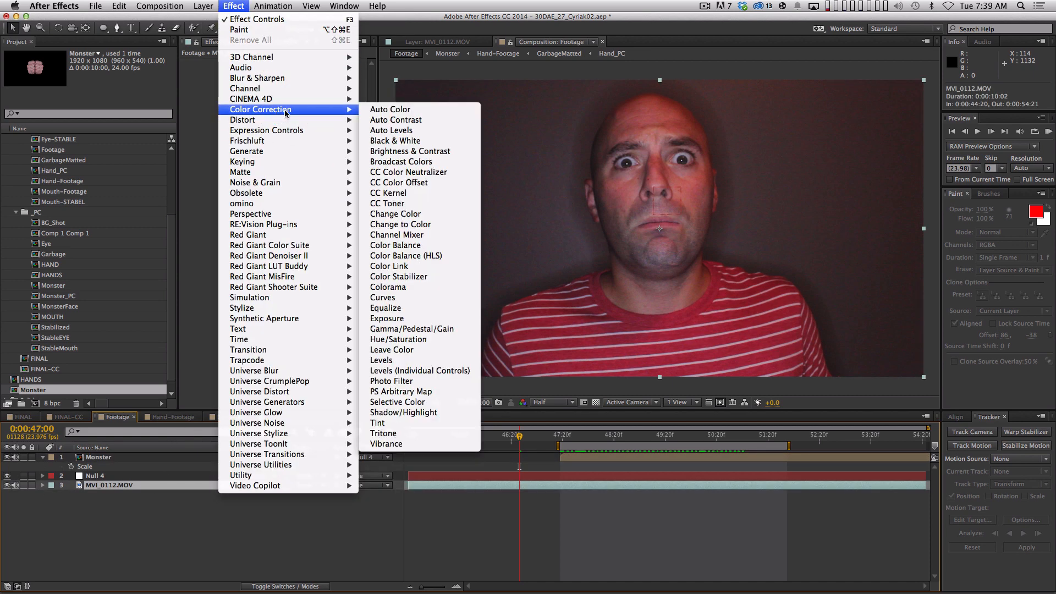
left_click(399, 339)
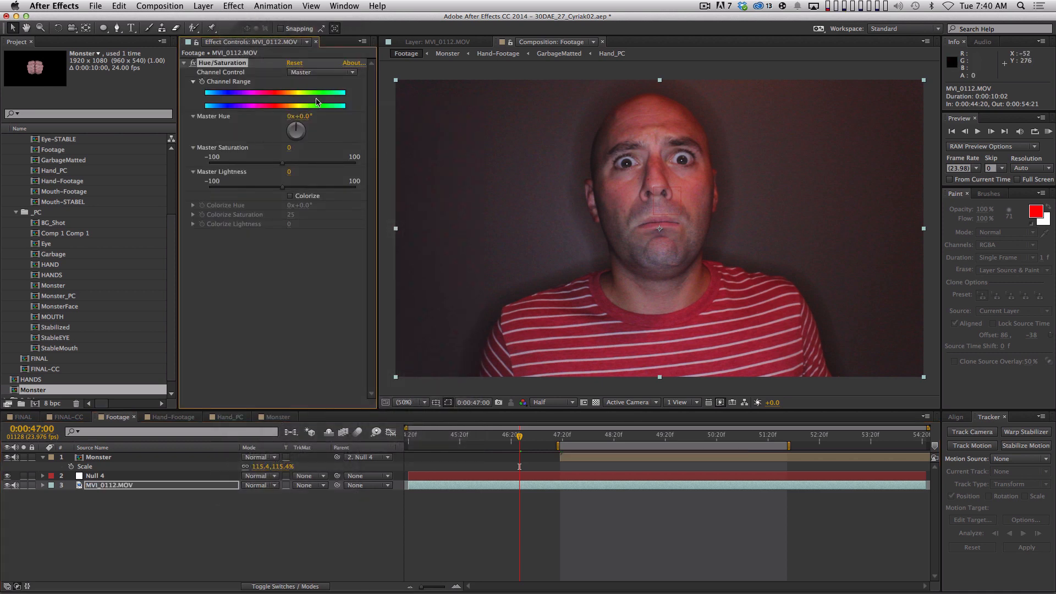
- Lower the saturation of the Reds channel to -34 and compare the footage with the effect off and on
left_click(330, 72)
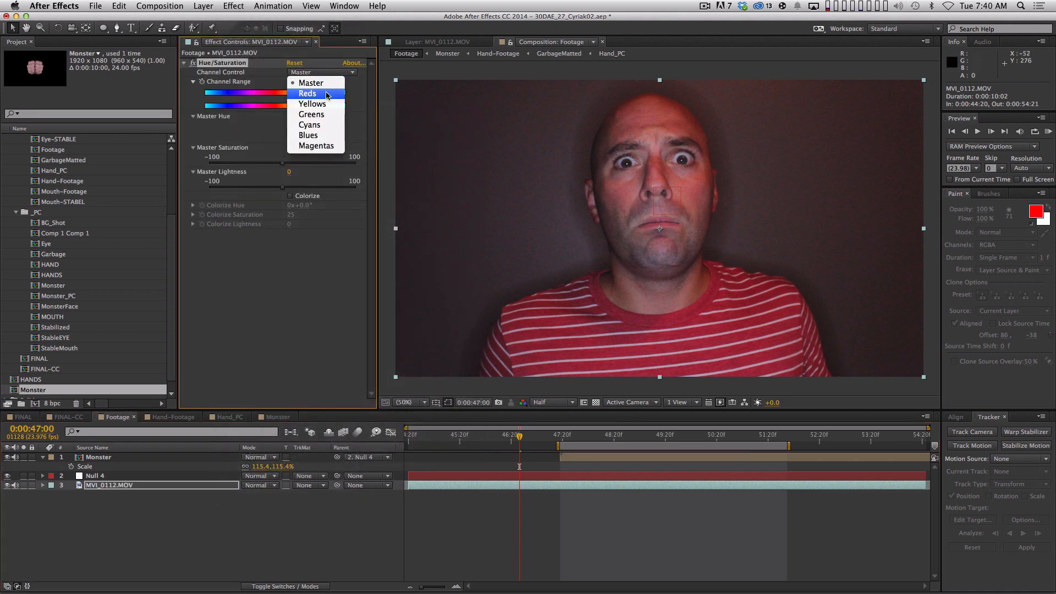
left_click(324, 94)
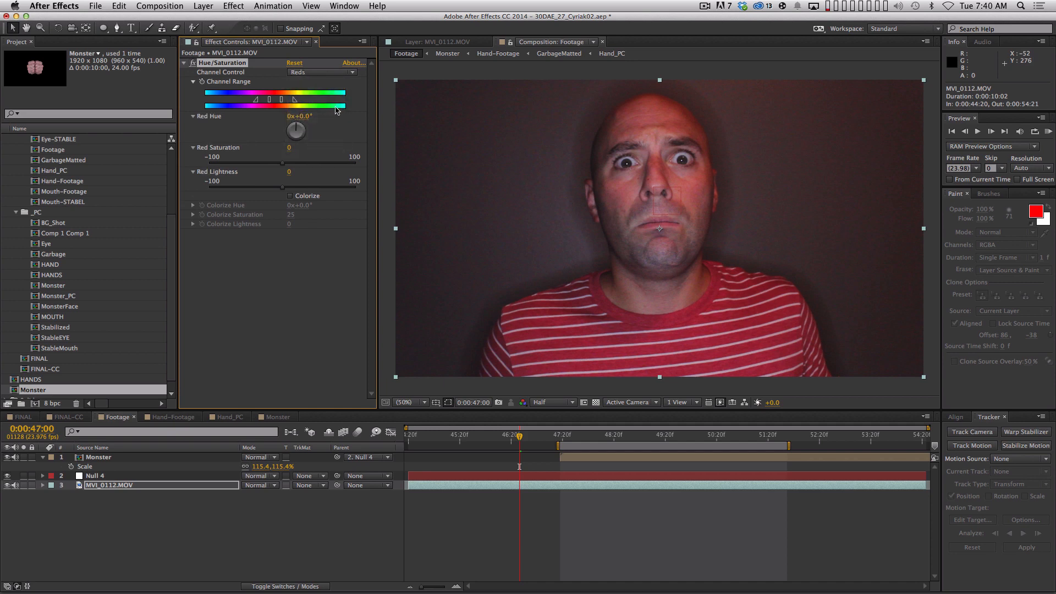
left_click_drag(289, 147, 271, 150)
left_click(193, 63)
left_click(194, 62)
left_click(193, 63)
left_click(193, 63)
- Adjust the Reds channel range and its falloff on the magenta side, checking the skin and shirt at other frames
mouse_move(269, 102)
left_mouse_down()
mouse_move(248, 107)
mouse_move(274, 105)
left_mouse_up()
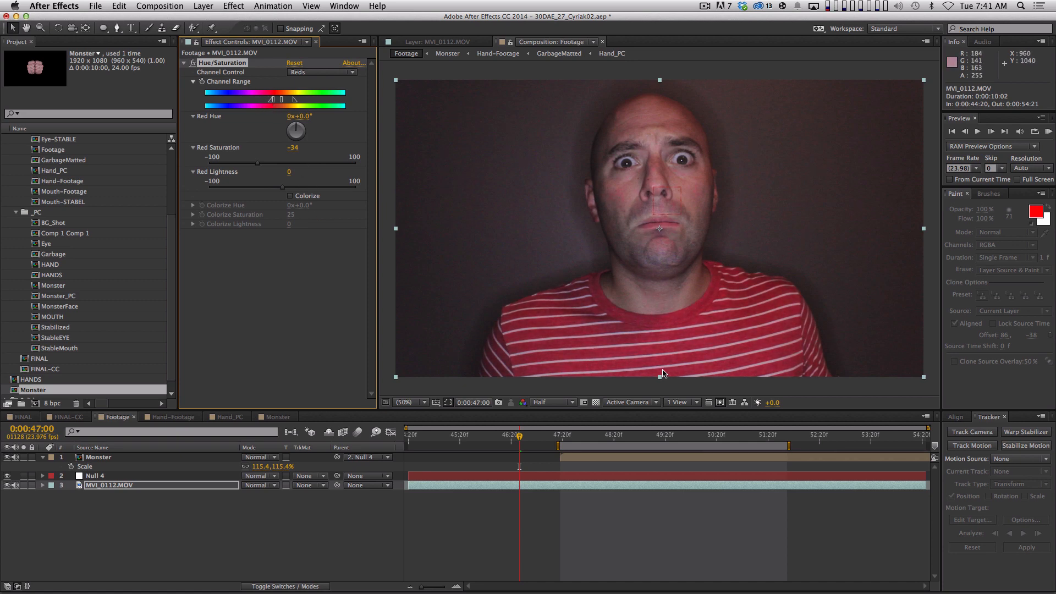
key("space")
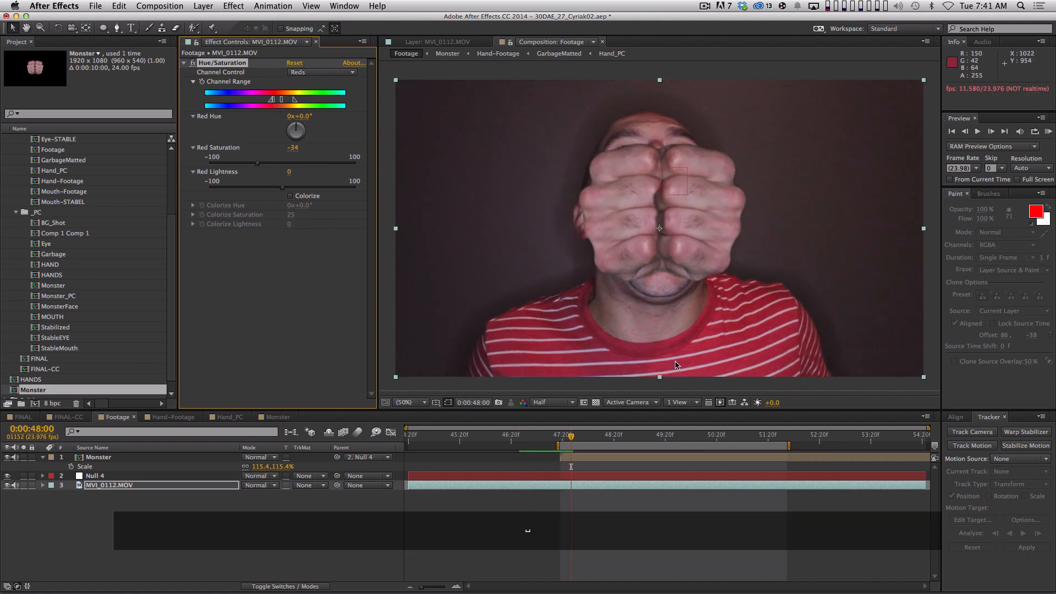
left_click(489, 438)
left_click_drag(484, 441, 481, 439)
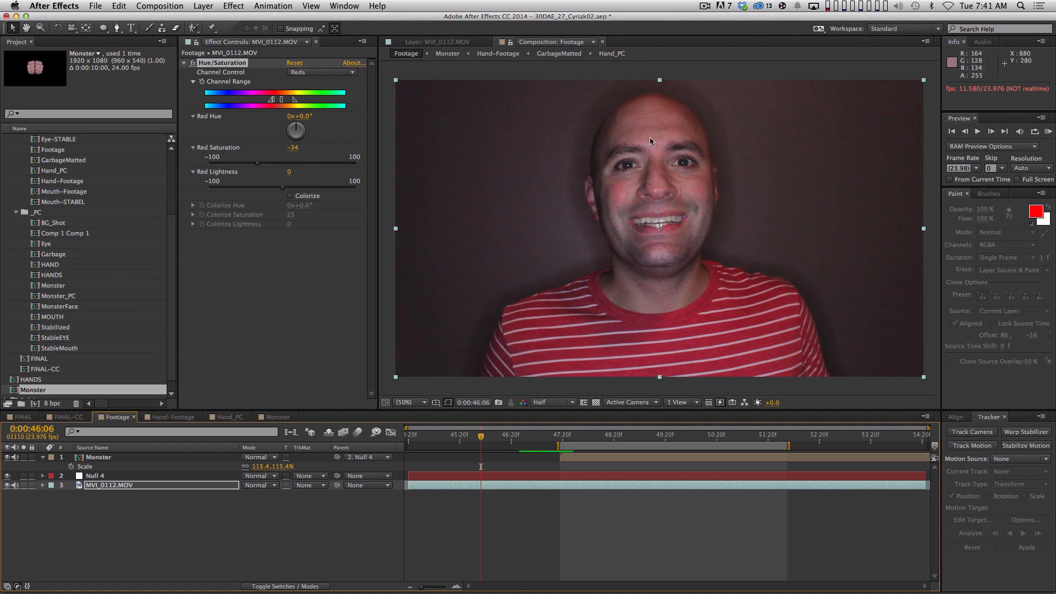
left_click(270, 103)
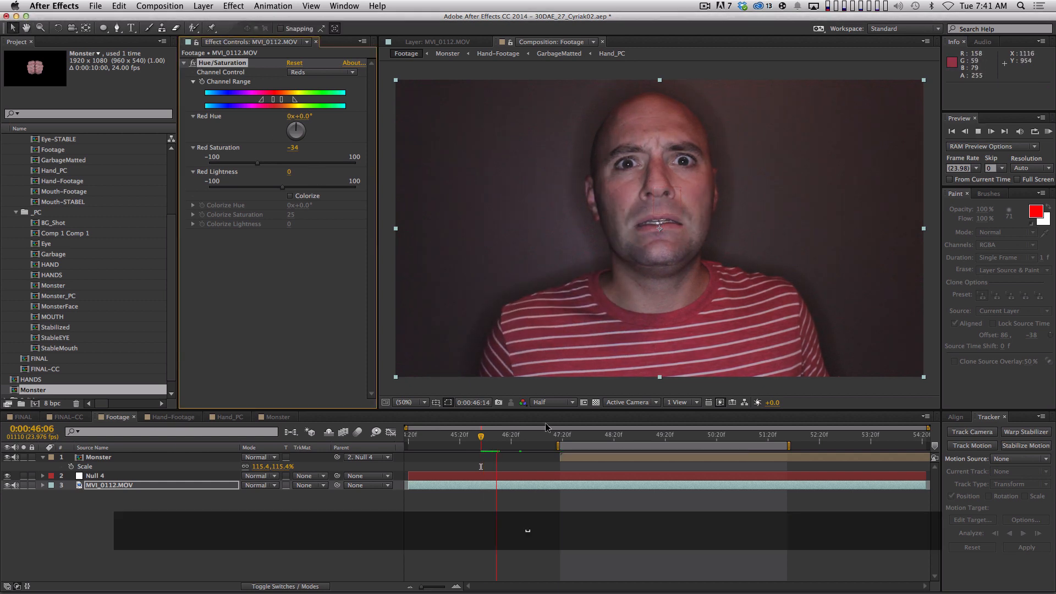
- Set the Red Hue to -2.0° at 0:00:49:01 and compare the skin match with the effect off and on
left_click(625, 436)
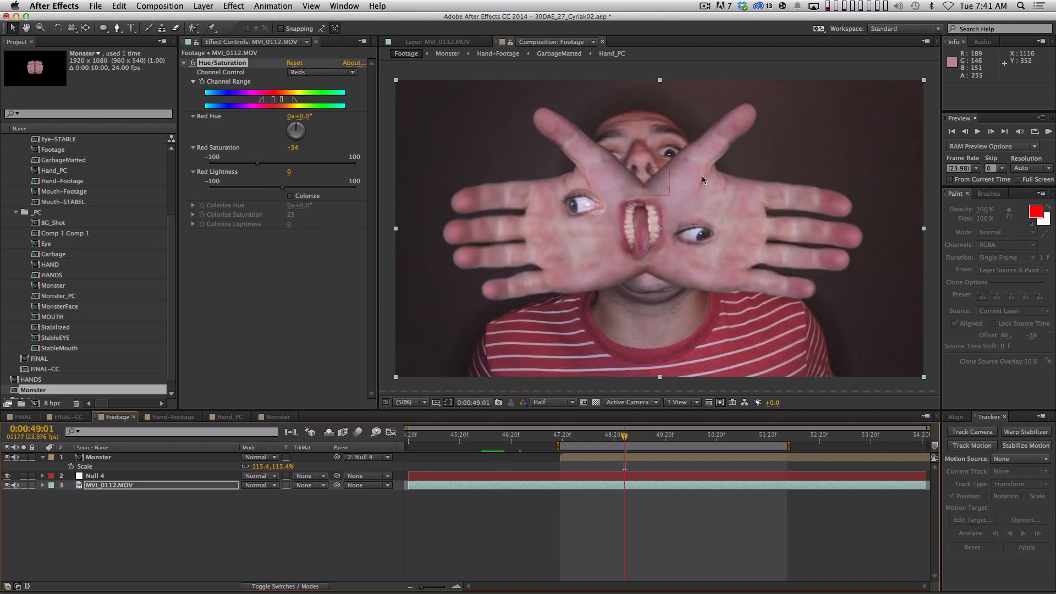
left_click_drag(299, 116, 310, 118)
key("super+z")
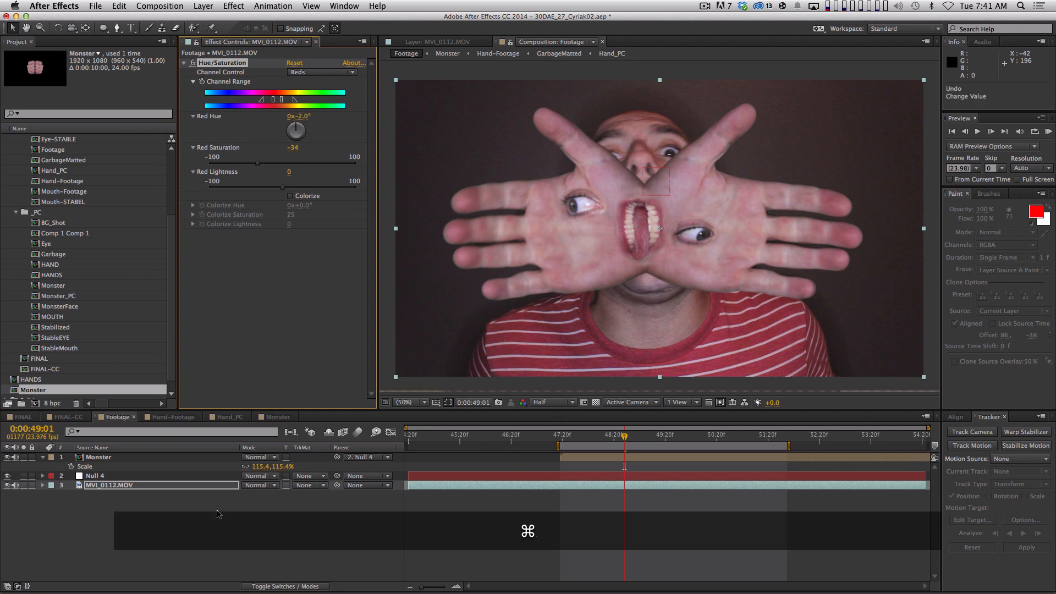
left_click(193, 516)
key("space")
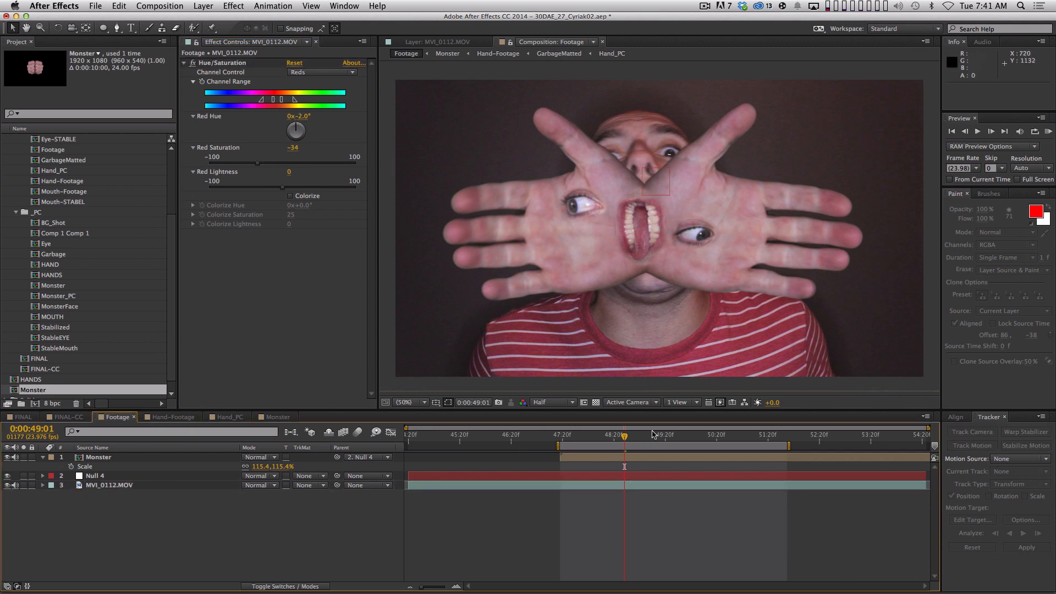
left_click_drag(578, 438, 655, 439)
left_click(193, 65)
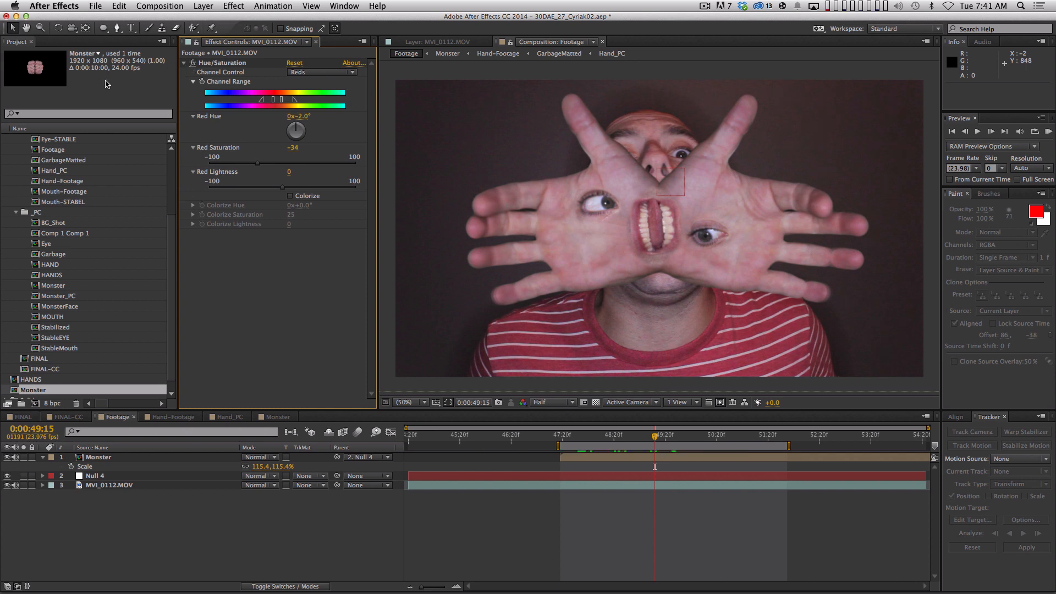
- Compare the face at 0:00:47:19 with the Monster layer hidden and shown, and play the shot from there
left_click(563, 433, "shift")
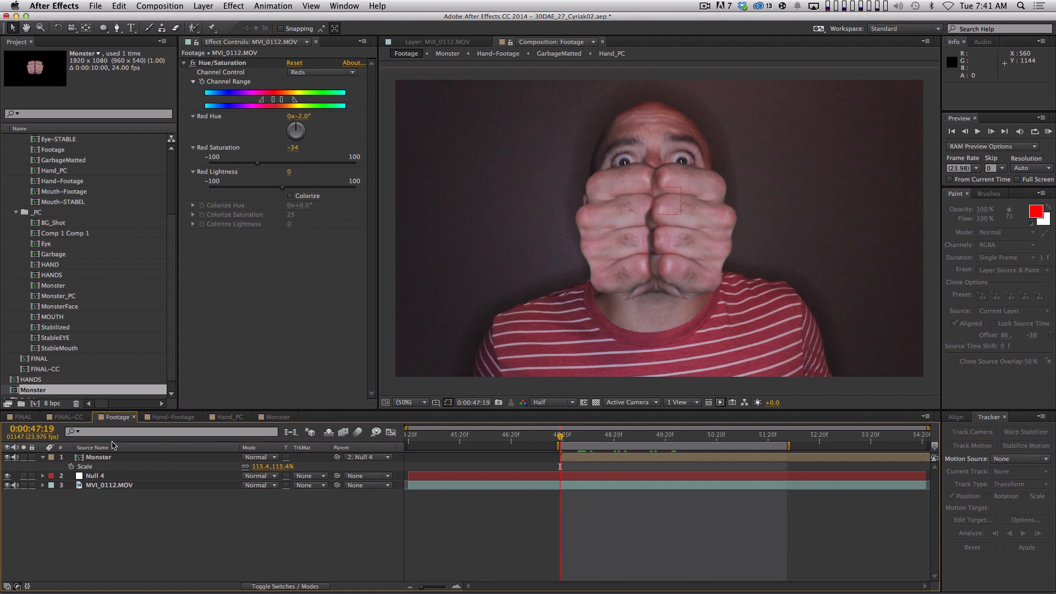
left_click(7, 457)
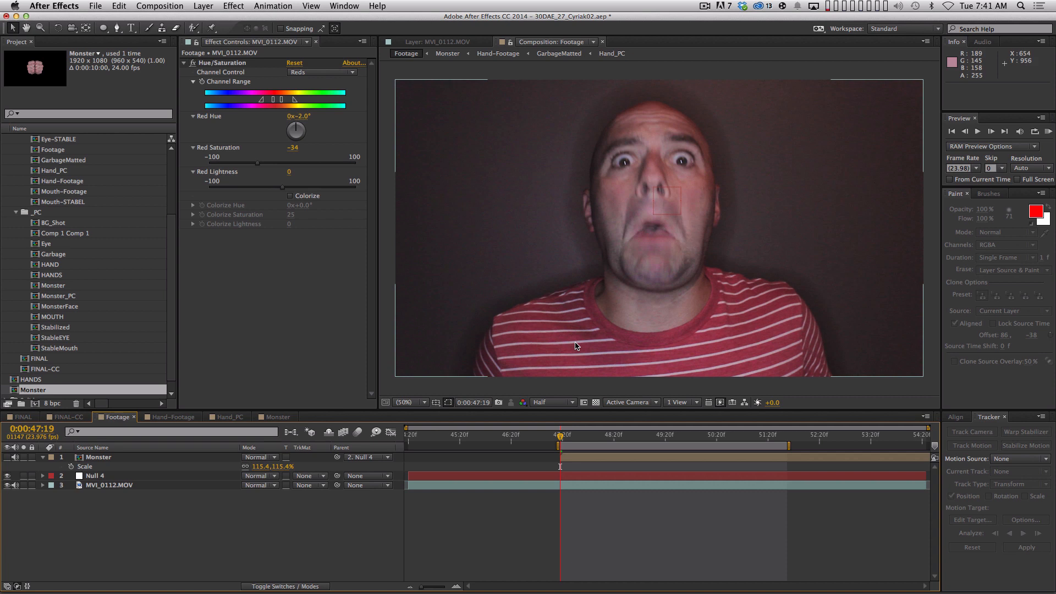
key("space")
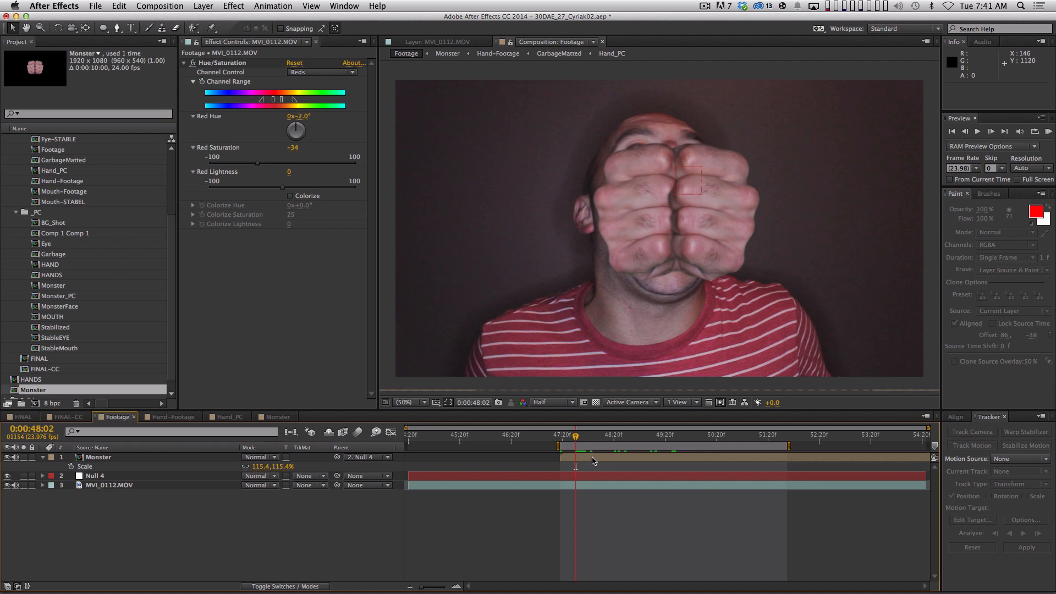
- Move the Monster layer to start at 0:00:47:05 and, inside its composition, extend the R-EYE and L-EYE layers to about 0:00:07:10
left_click_drag(601, 459, 560, 440)
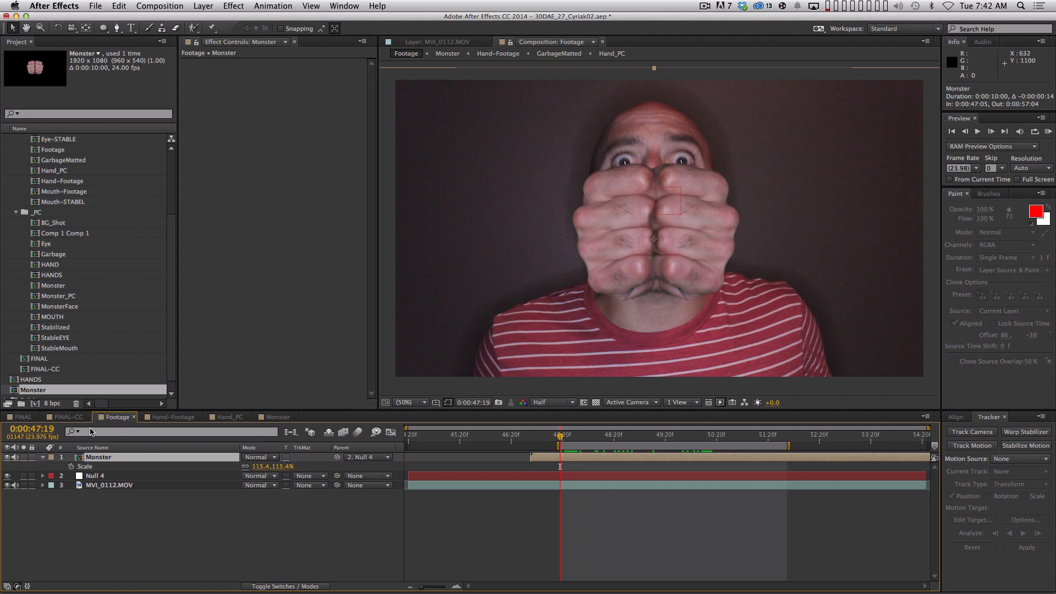
double_click(108, 460)
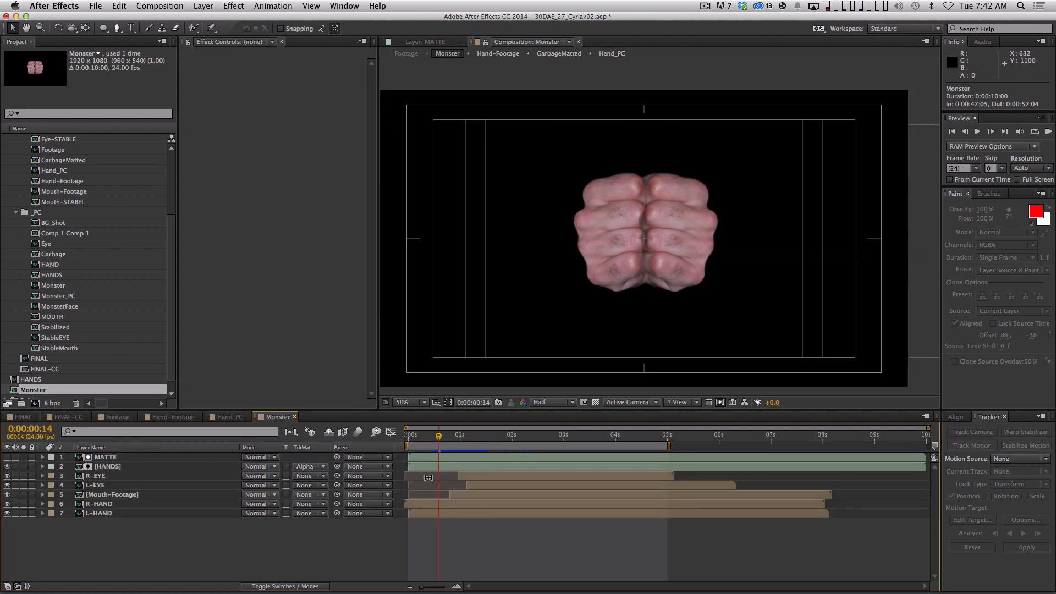
left_click(413, 437)
left_click_drag(414, 437, 793, 444)
key("n")
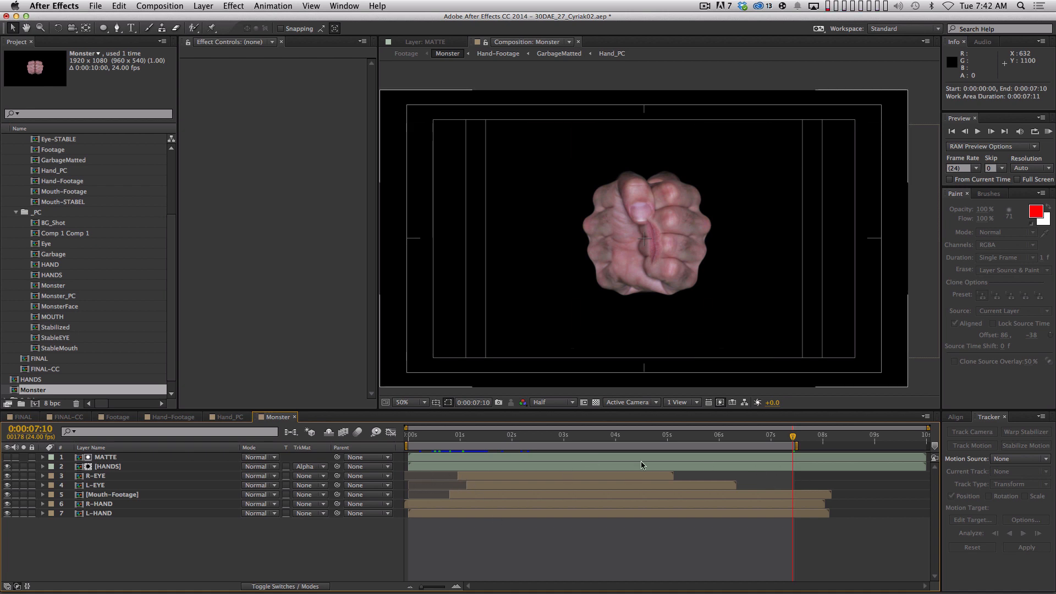
left_click(610, 478)
left_click_drag(673, 477, 790, 486)
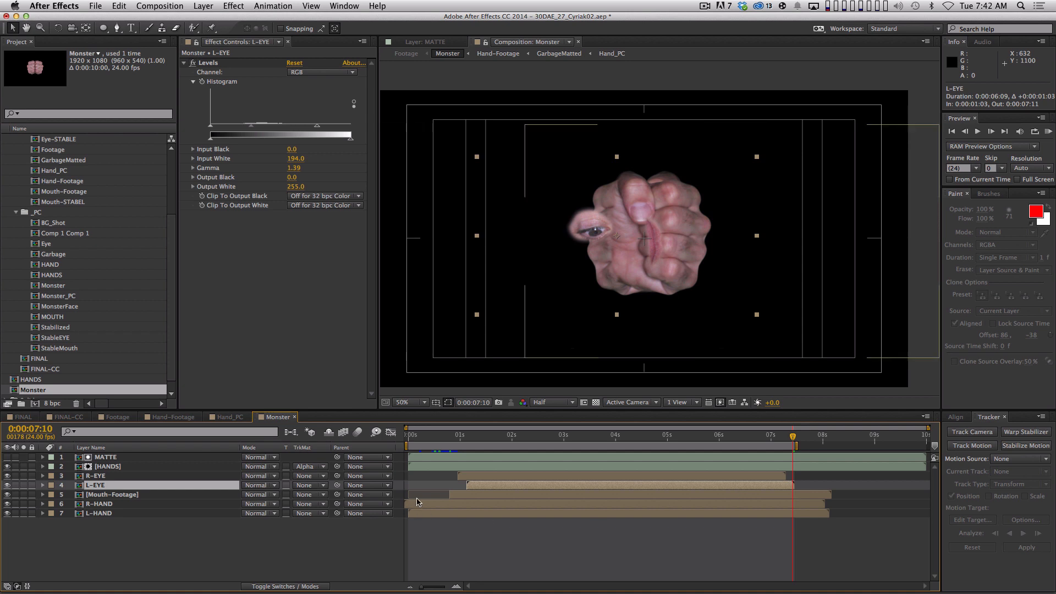
- Trim the Monster composition to a work area ending at the 0:00:07:07 frame, and close the extra compositions to return to Footage
left_click(780, 434, "shift")
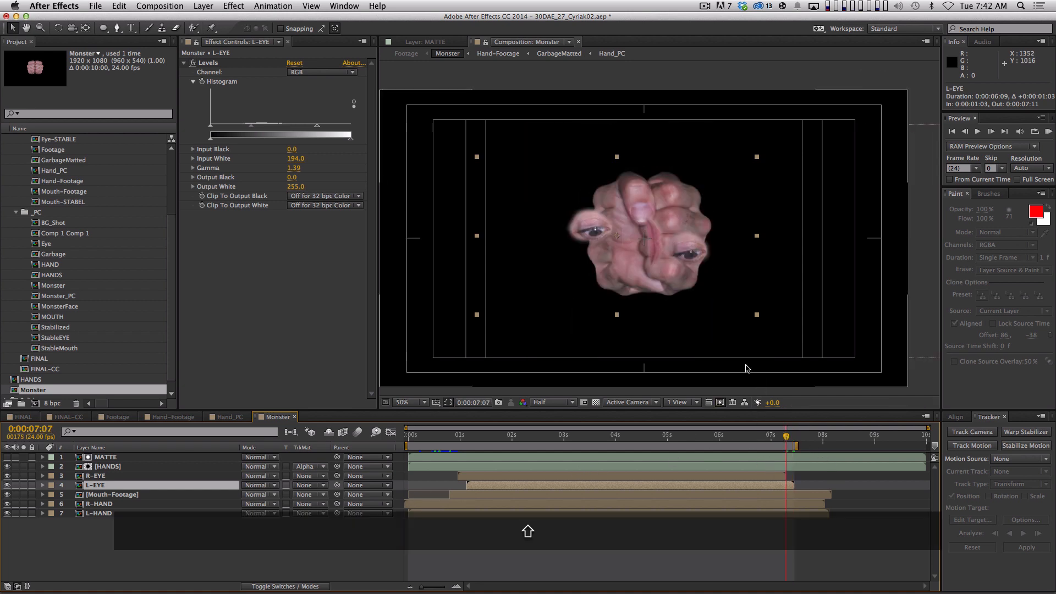
key("n")
mouse_move(770, 435)
left_mouse_down()
mouse_move(748, 435)
mouse_move(779, 434)
left_mouse_up()
key("shift")
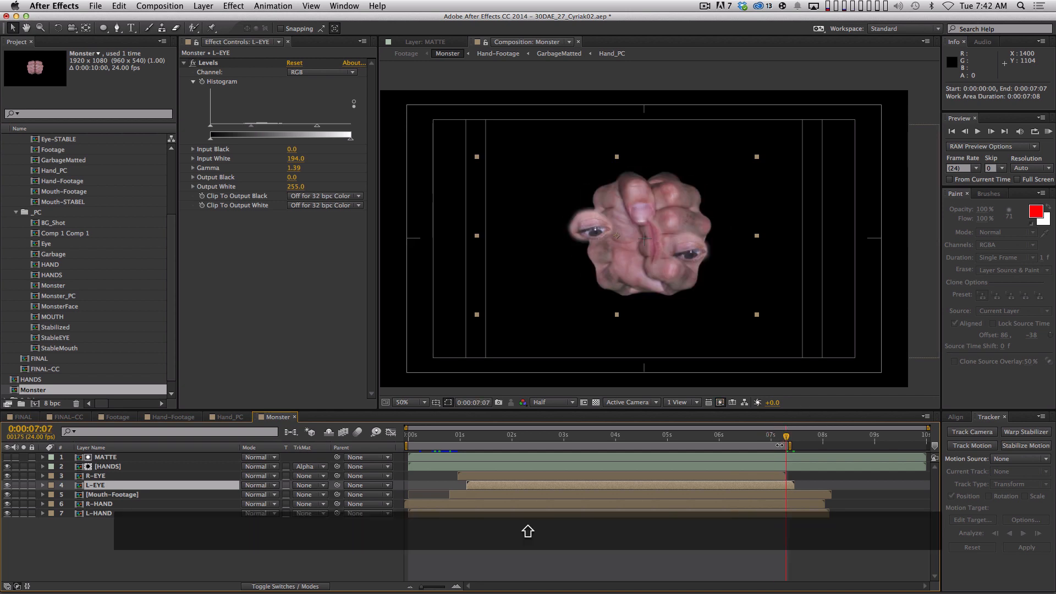
right_click(775, 443)
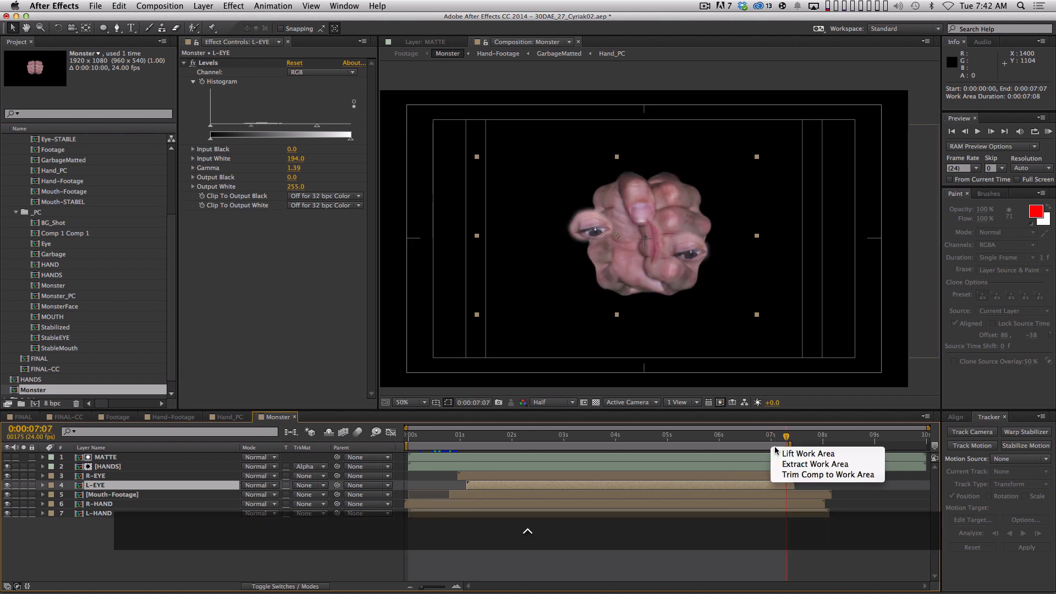
left_click(793, 476)
key("super+w")
key("super+w")
key("super+w")
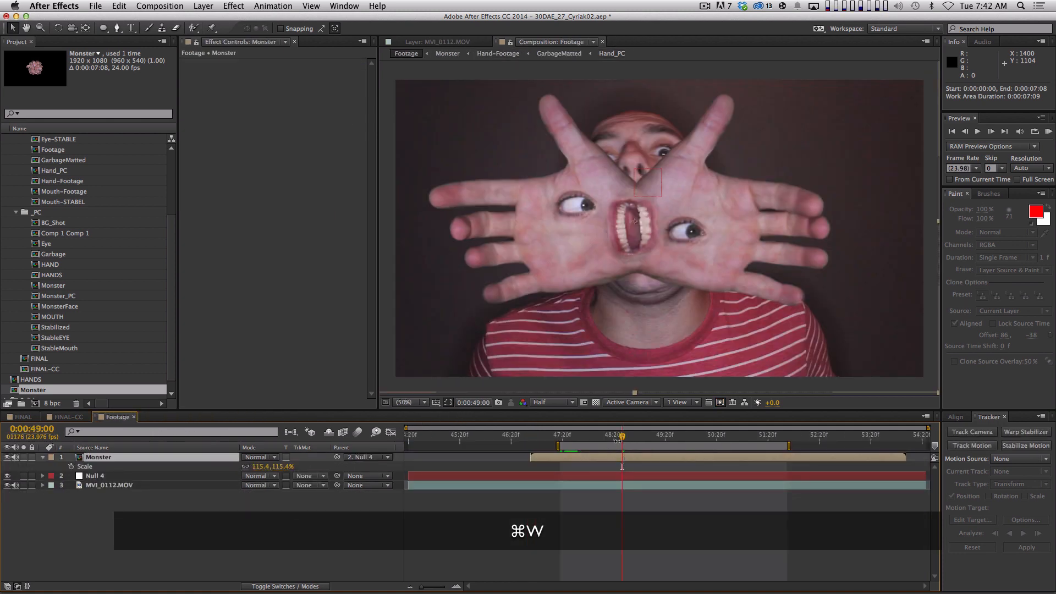
- Enable time remapping on the Monster layer, speeding it up to run from 0:00:47:08 to just past the work area's end, and preview it
left_click_drag(618, 440, 560, 439)
key("alt+shift+super+t")
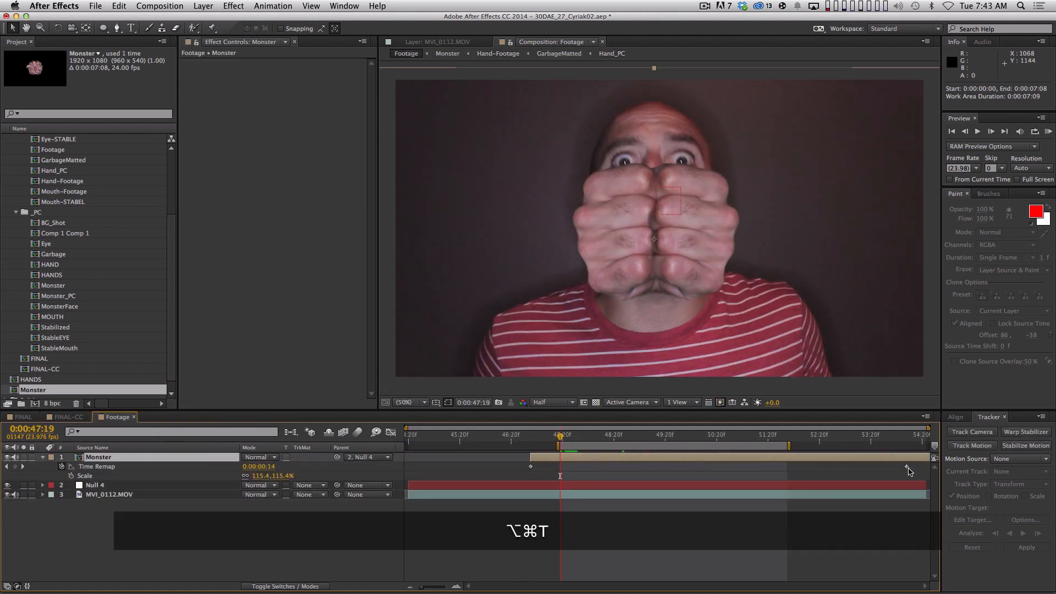
left_click_drag(908, 467, 808, 472)
left_click_drag(562, 438, 575, 460)
key("space")
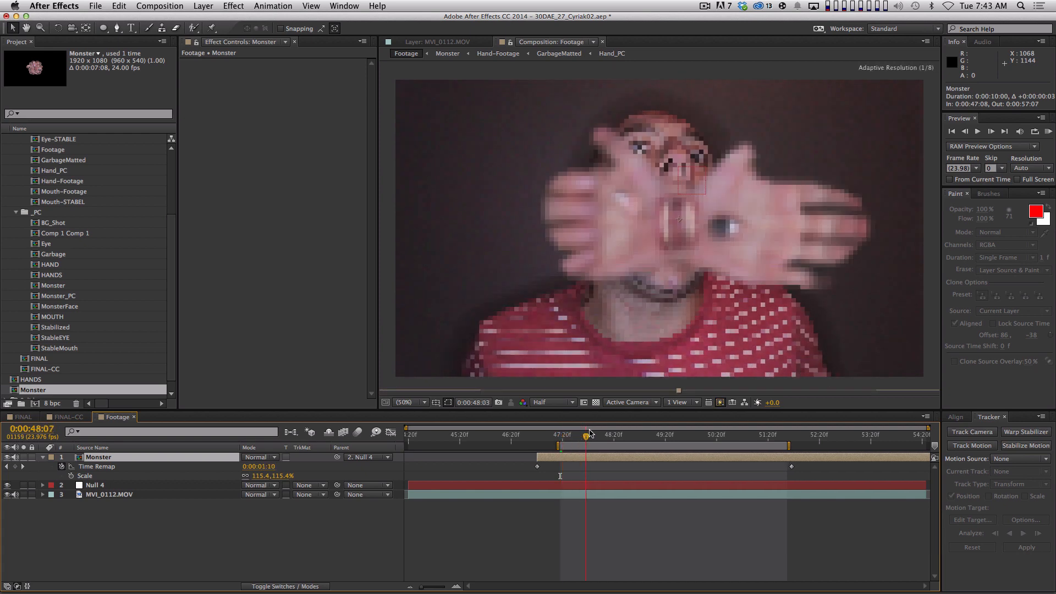
key("shift+KP_0")
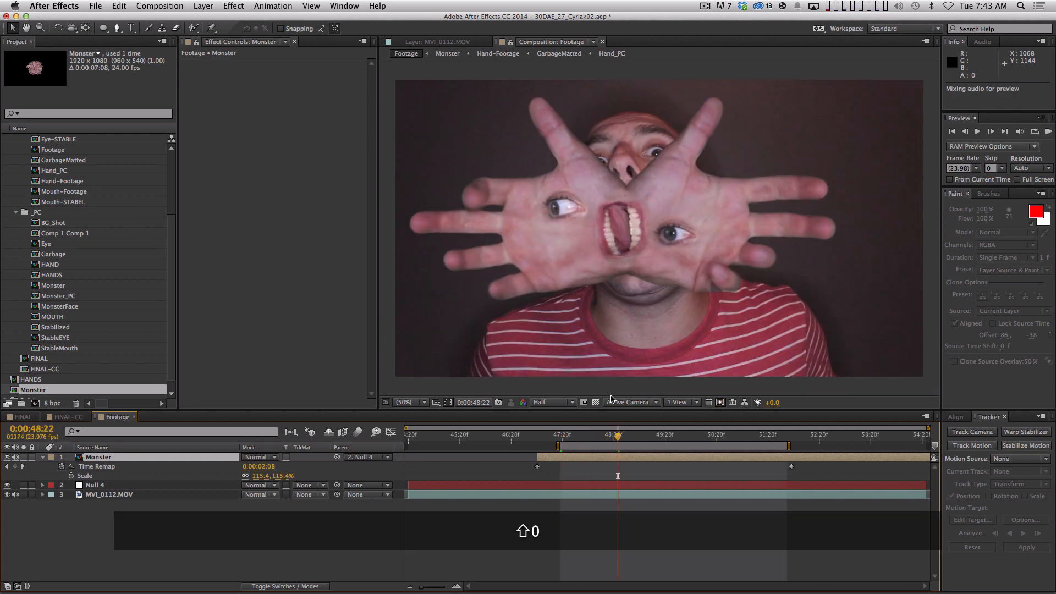
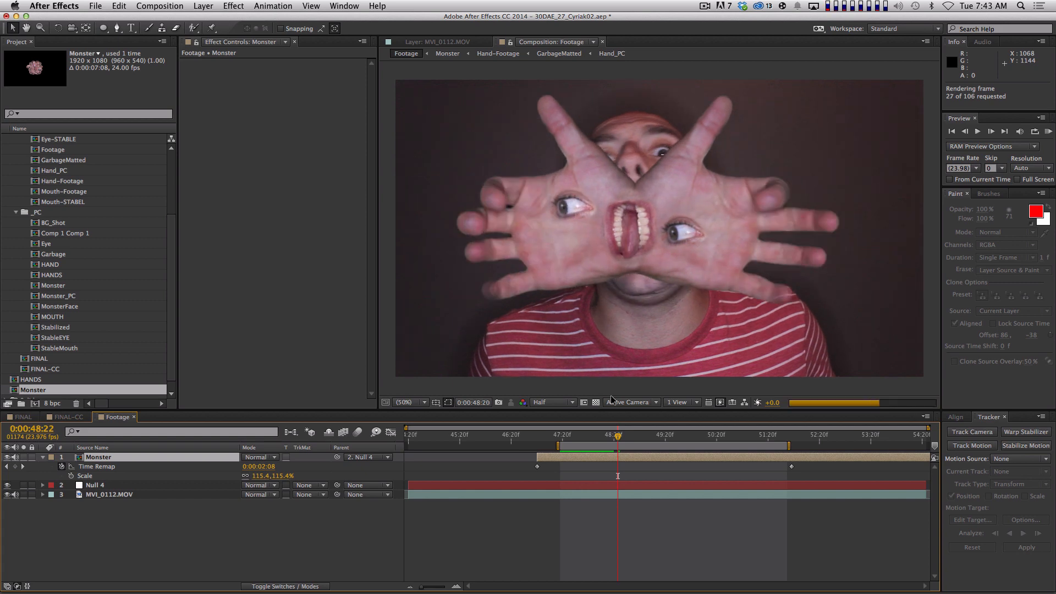
key("space")
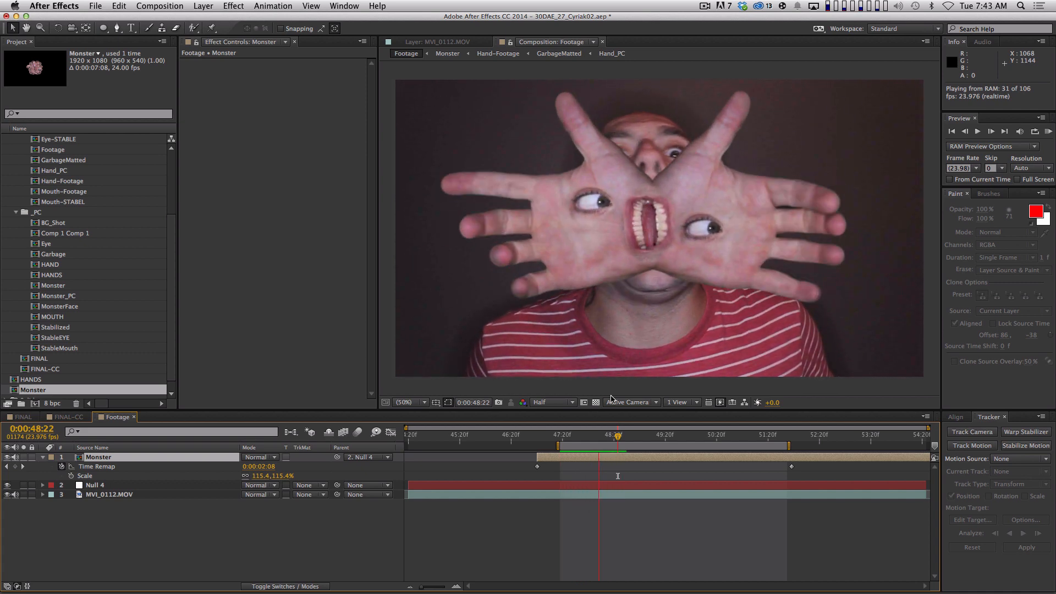
key("space")
- Hide the Monster layer to find the open-mouth frame at 0:00:47:23, and split the layer there
mouse_move(552, 435)
left_mouse_down()
mouse_move(614, 435)
mouse_move(570, 438)
left_mouse_up()
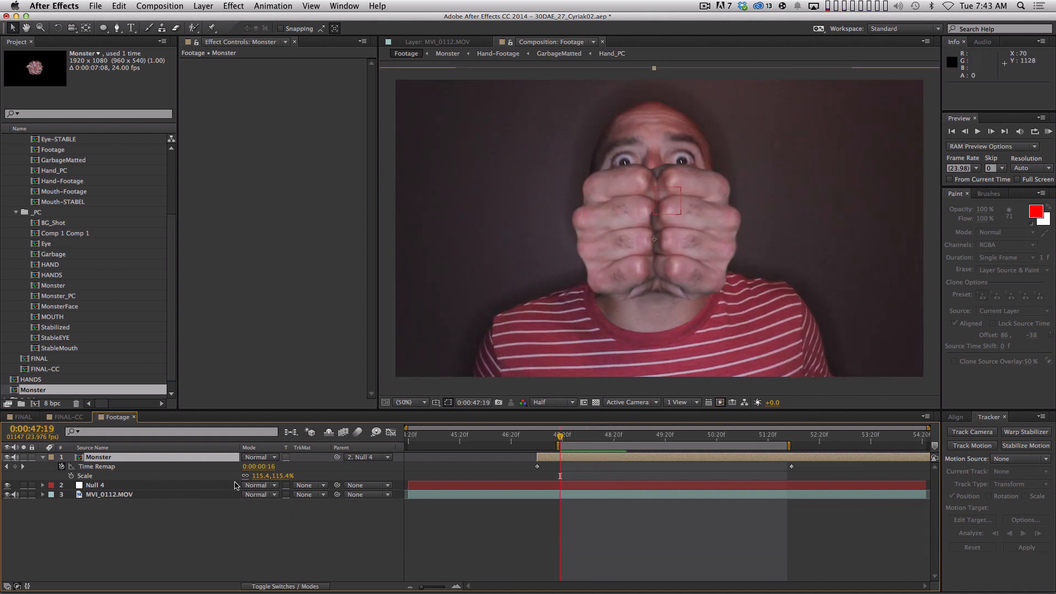
left_click(7, 457)
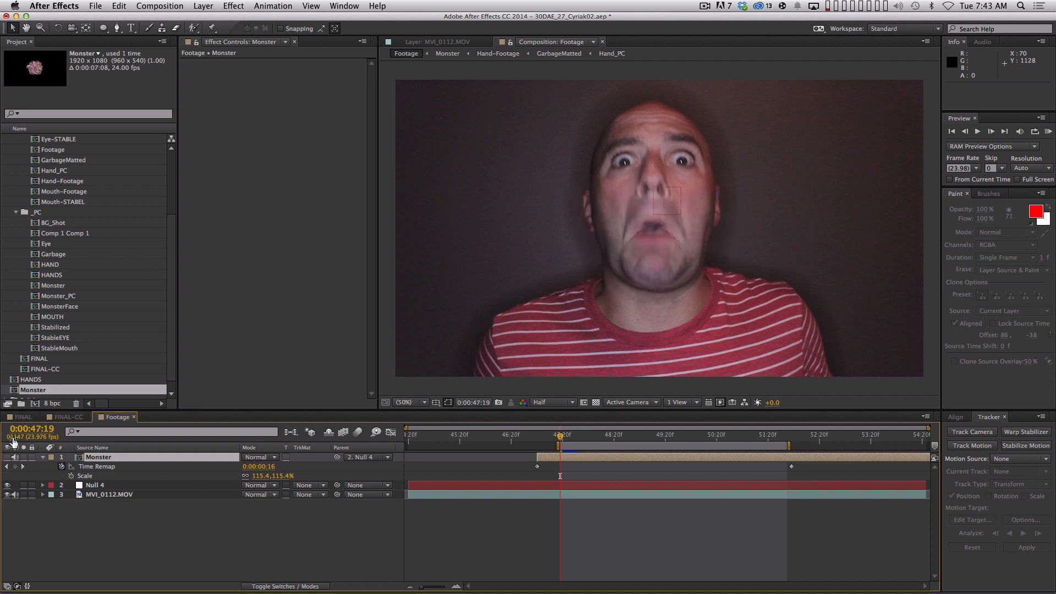
key("Page_Down")
key("Page_Down")
key("Page_Down")
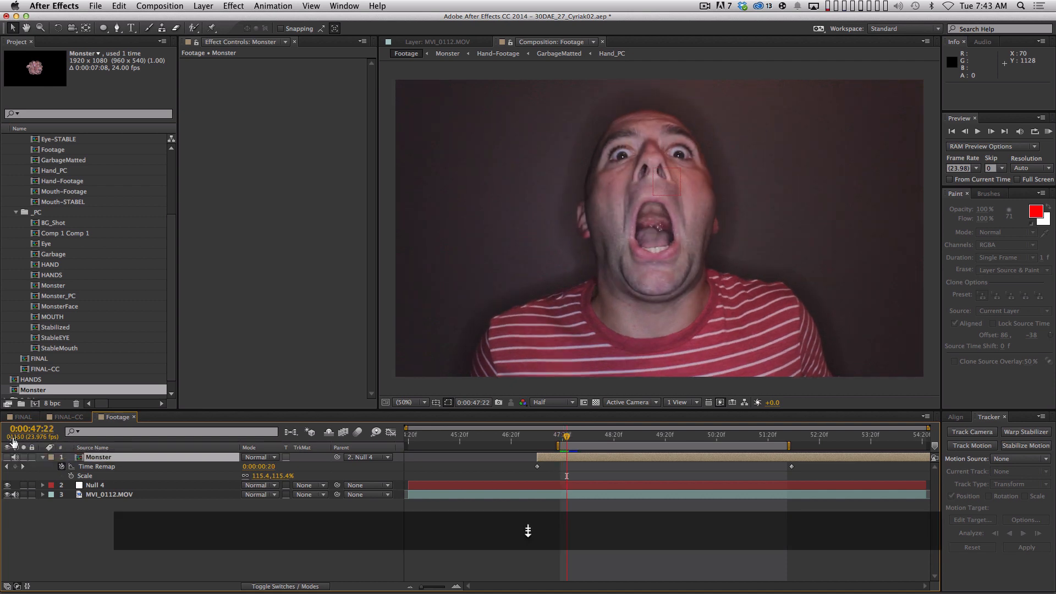
key("Page_Down")
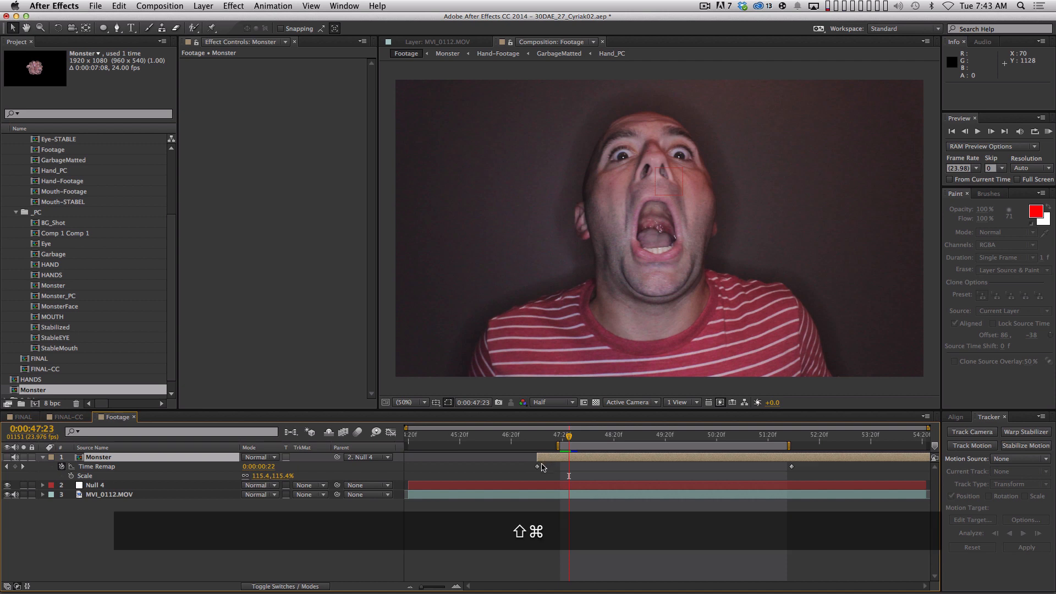
key("super+shift+d")
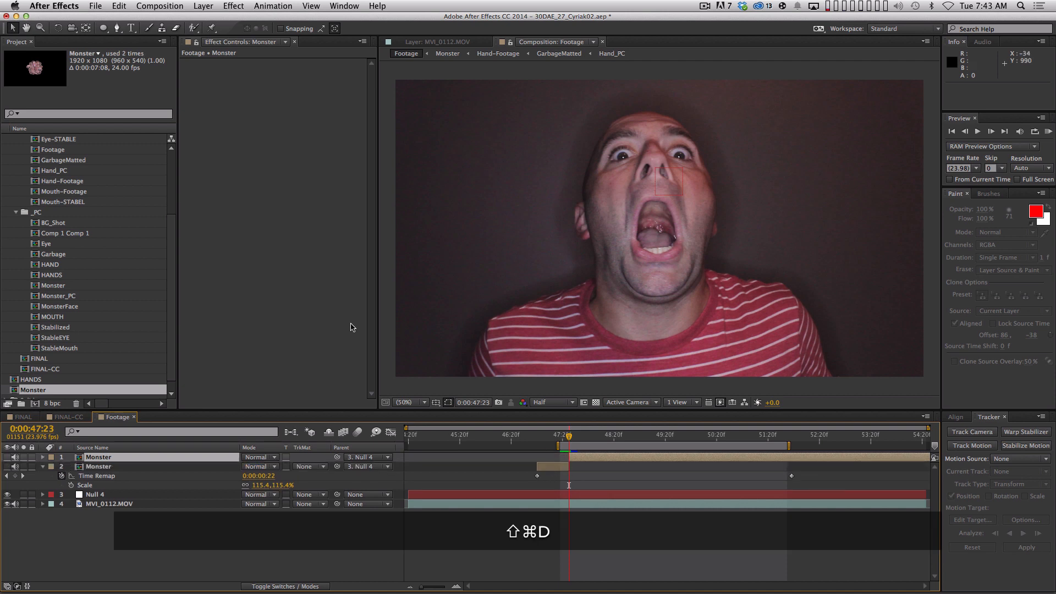
left_click(118, 6)
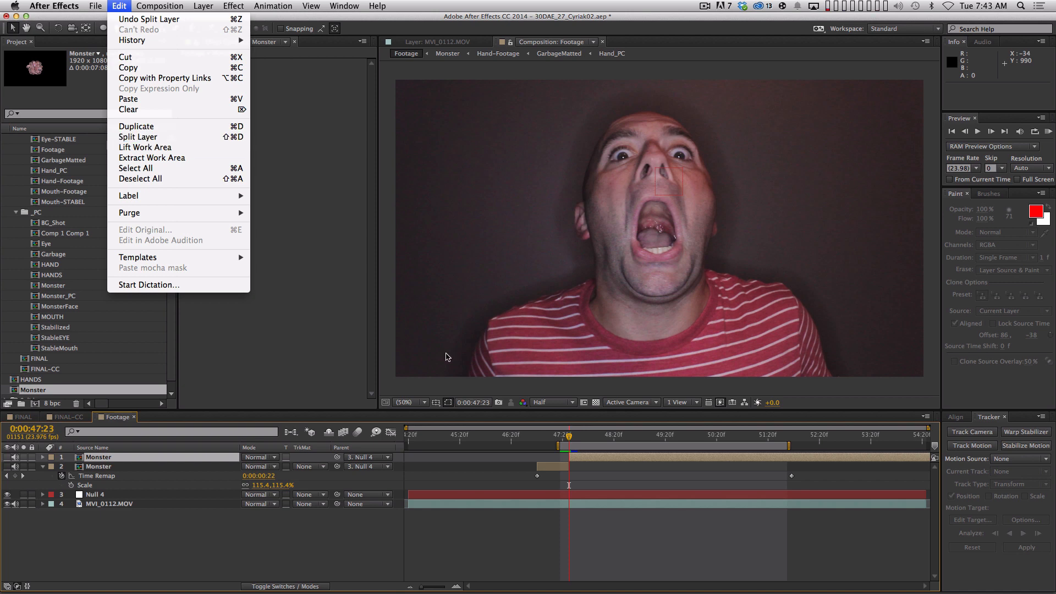
left_click(572, 487)
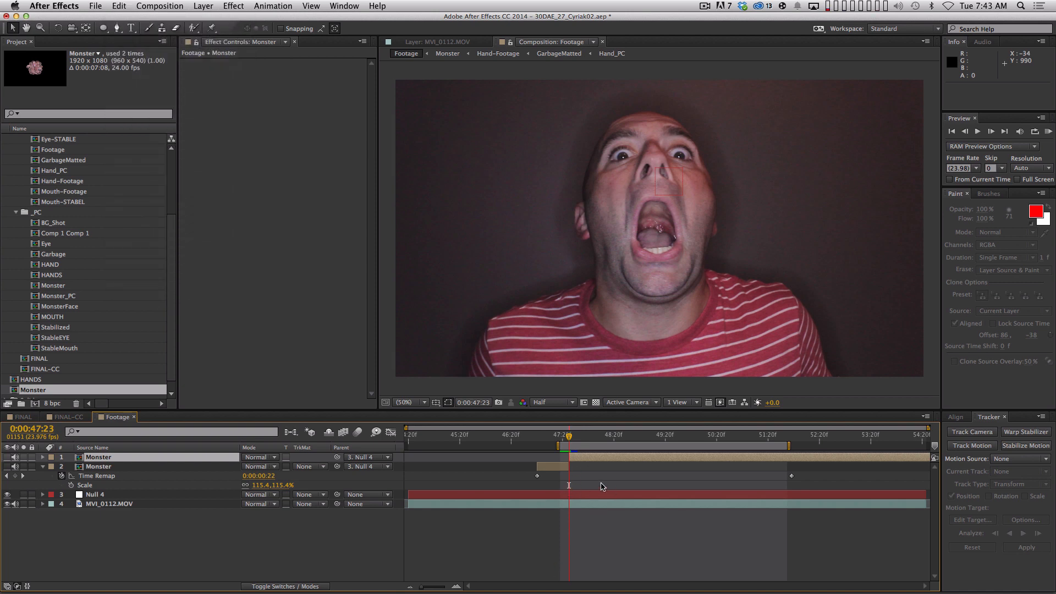
- Start the work area at 0:00:47:08 with the short Monster segment shown, and add a 1920 × 1080 magenta solid named HandsMATTE
mouse_move(559, 446)
left_mouse_down()
mouse_move(537, 442)
mouse_move(556, 440)
mouse_move(546, 448)
left_mouse_up()
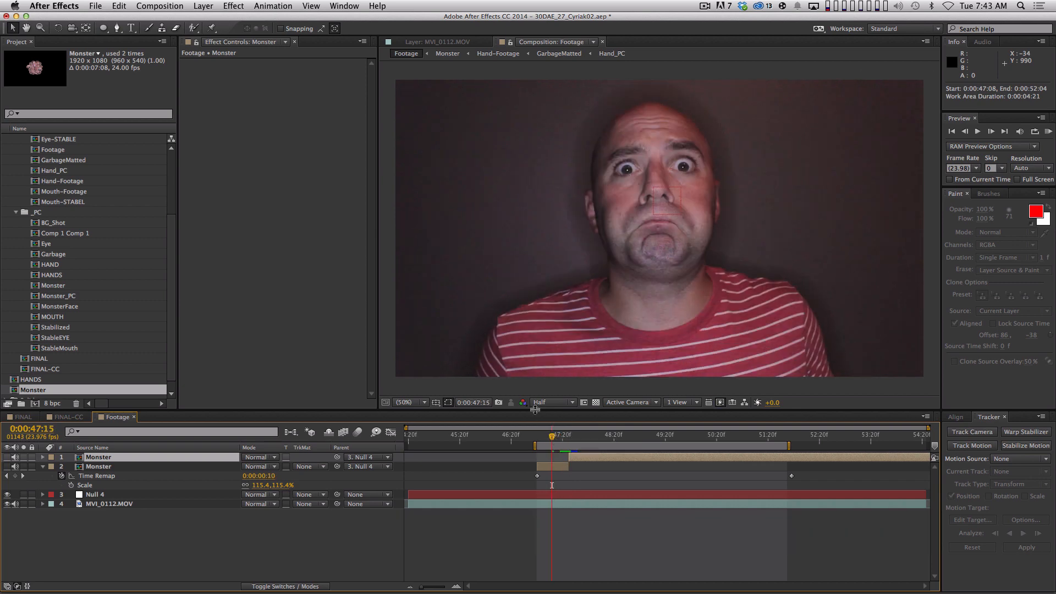
key("super+y")
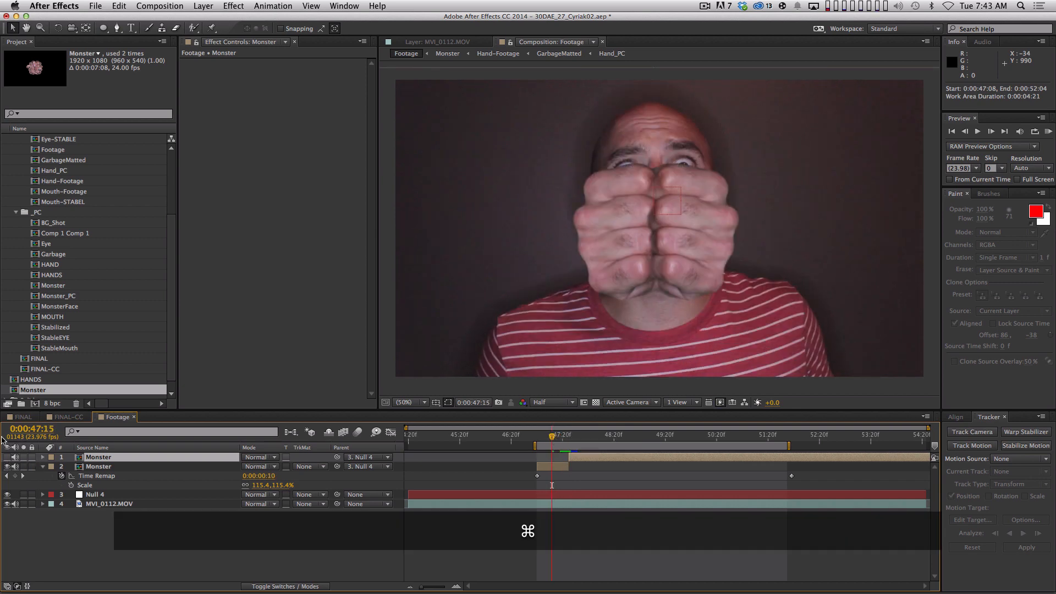
type("HandsMATTE")
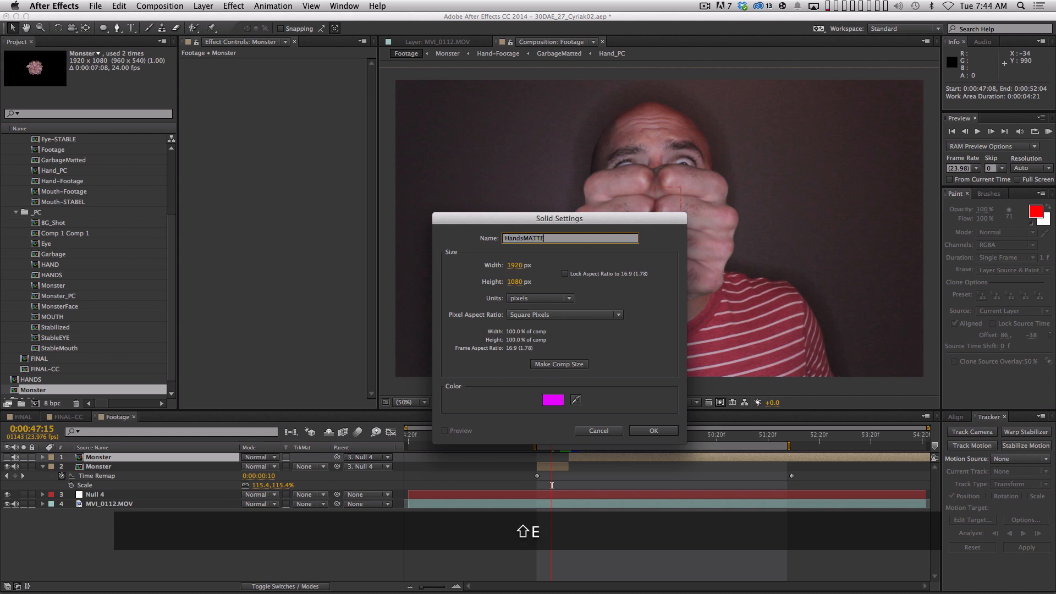
key("shift+Return")
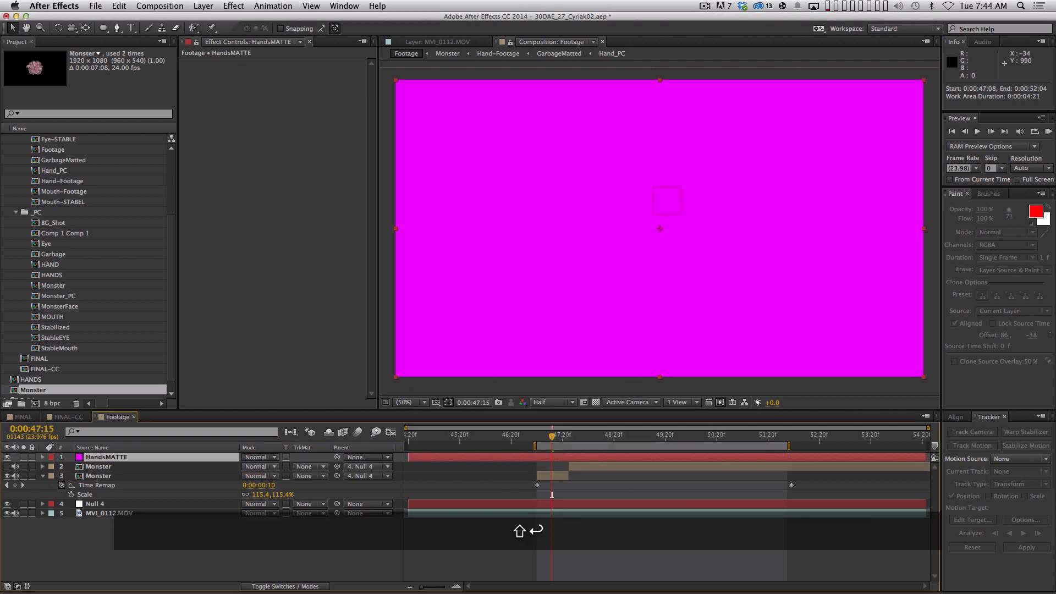
- Place HandsMATTE directly above the short Monster segment, trimmed to the same 0:00:47:08–0:00:47:22 span, and make it an adjustment layer
left_click_drag(139, 459, 150, 468)
left_click_drag(418, 469, 569, 466)
key("alt+shift+bracketright")
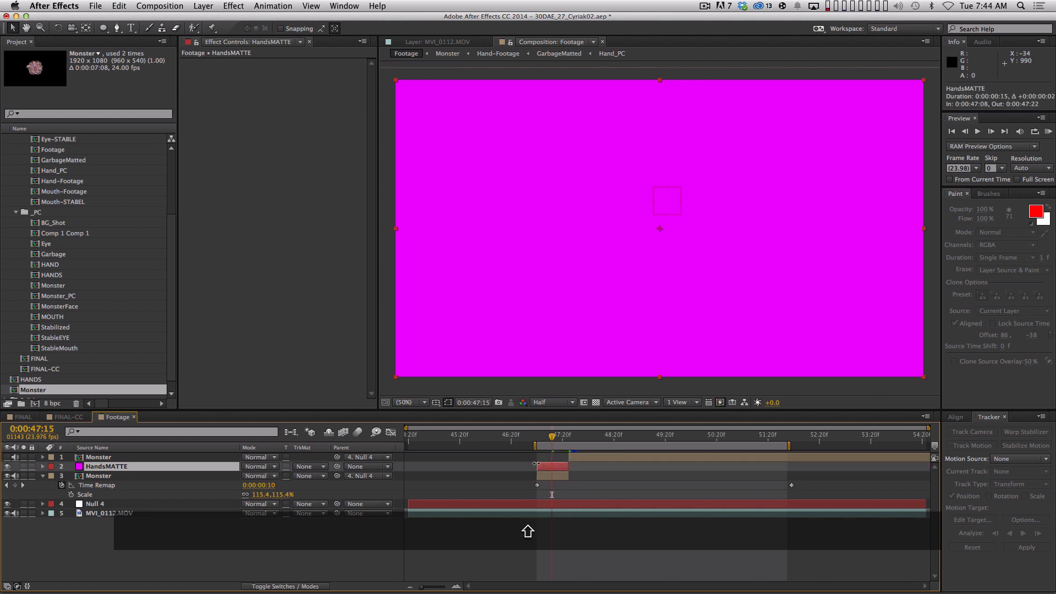
key("F4")
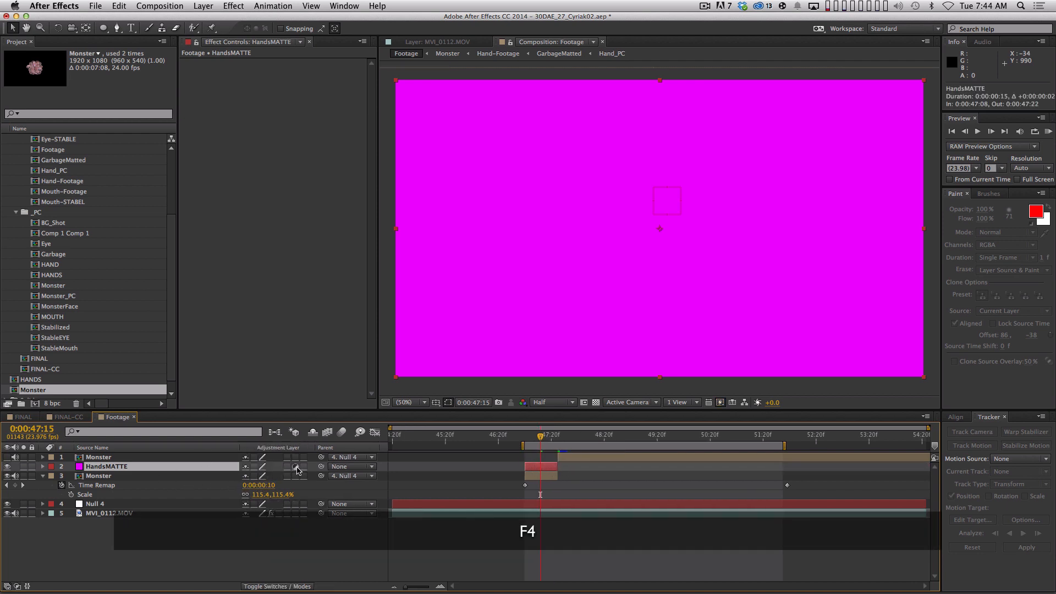
left_click(296, 467)
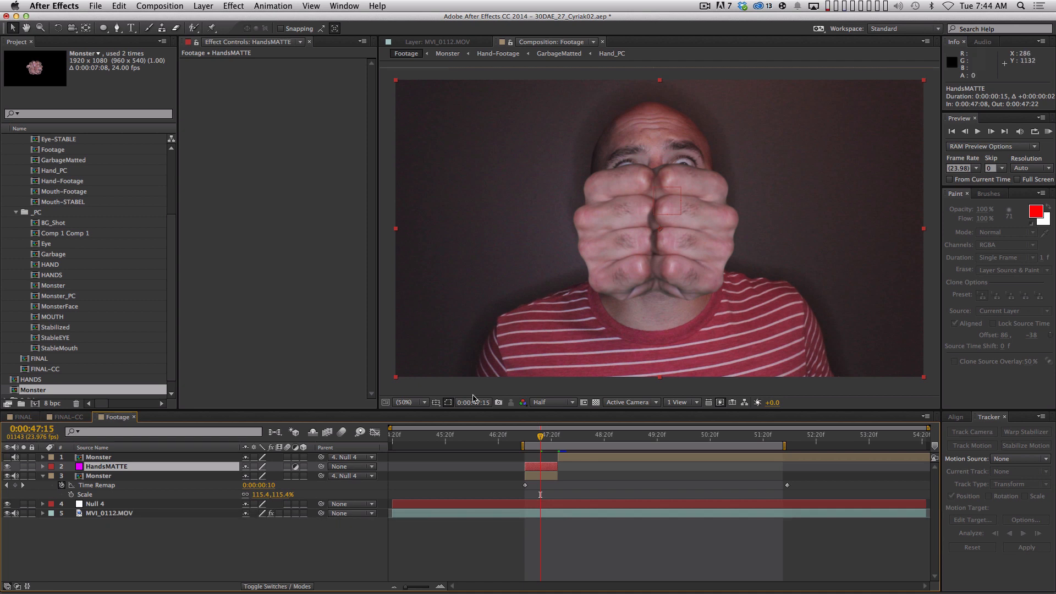
- Set Position and Scale keyframes on the short Monster segment at its last frame, 0:00:47:22
left_click(147, 476)
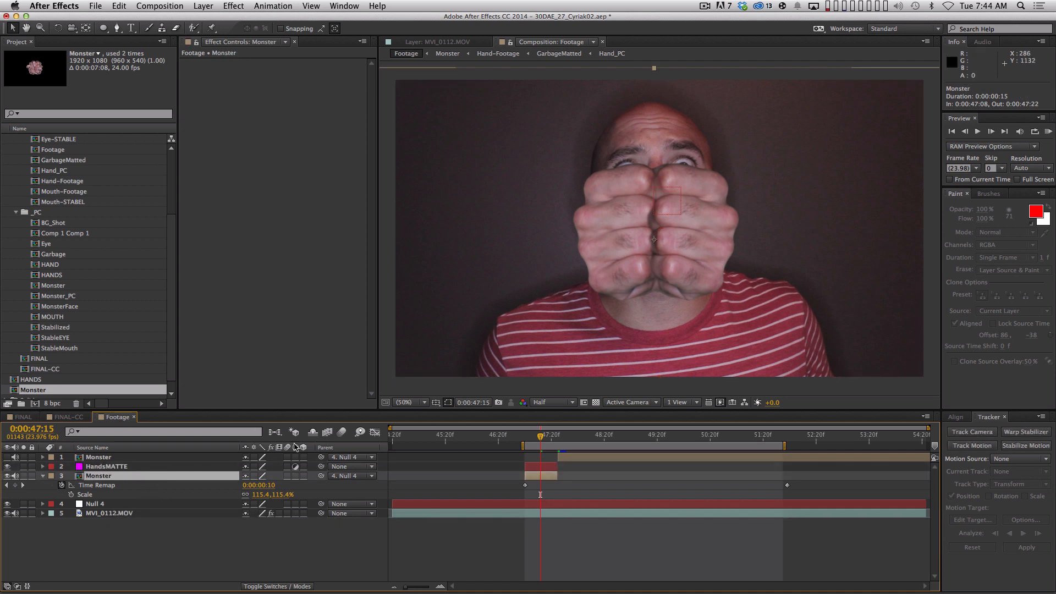
key("o")
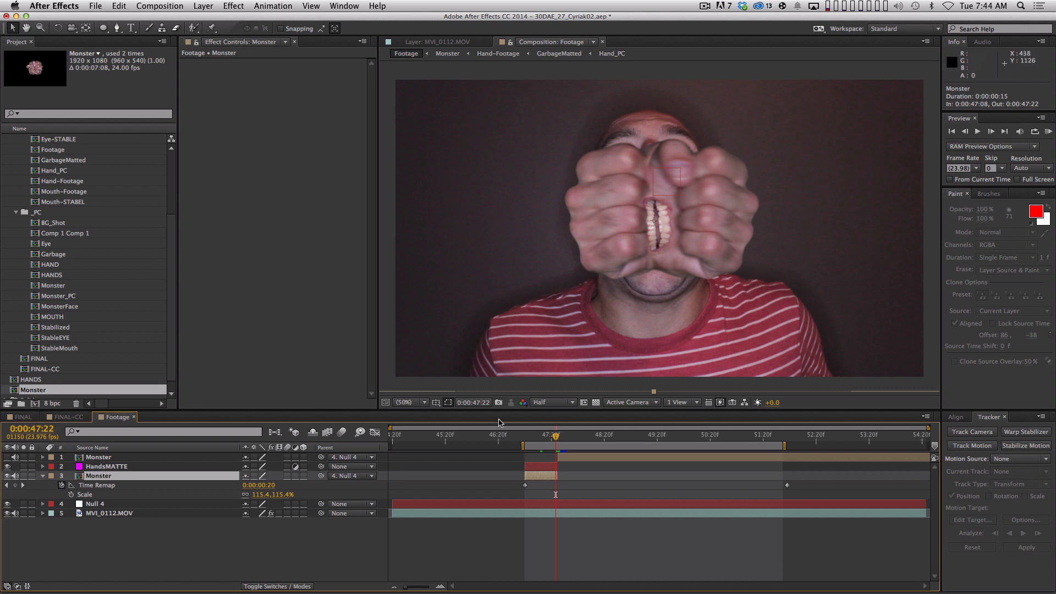
key("alt+p")
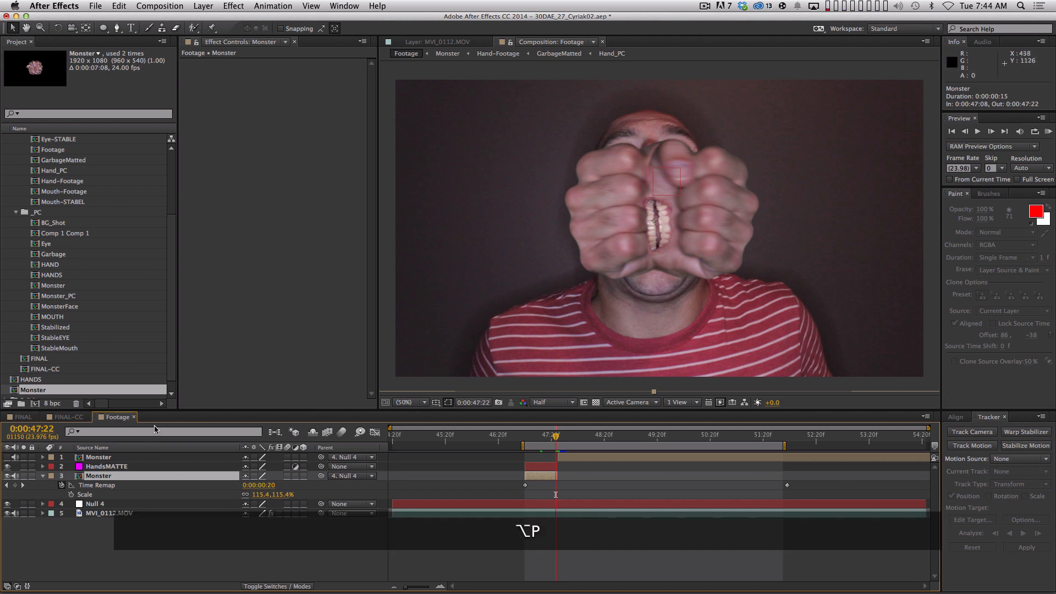
key("alt+s")
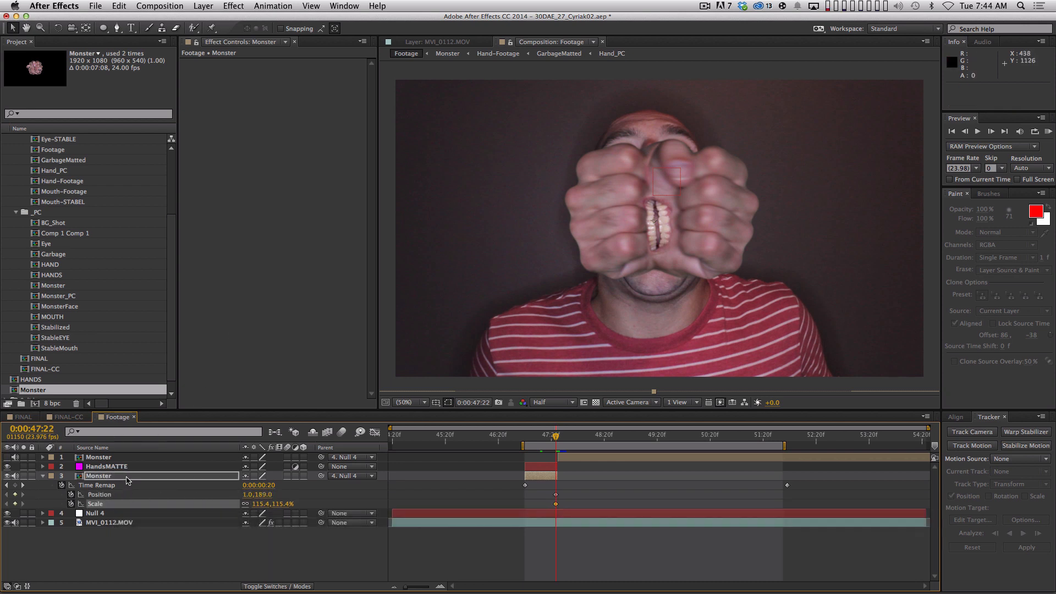
- At 0:00:47:08, shrink the short Monster segment to 55.4% scale and place it over the mouth at position 19.0, 179.0
key("i")
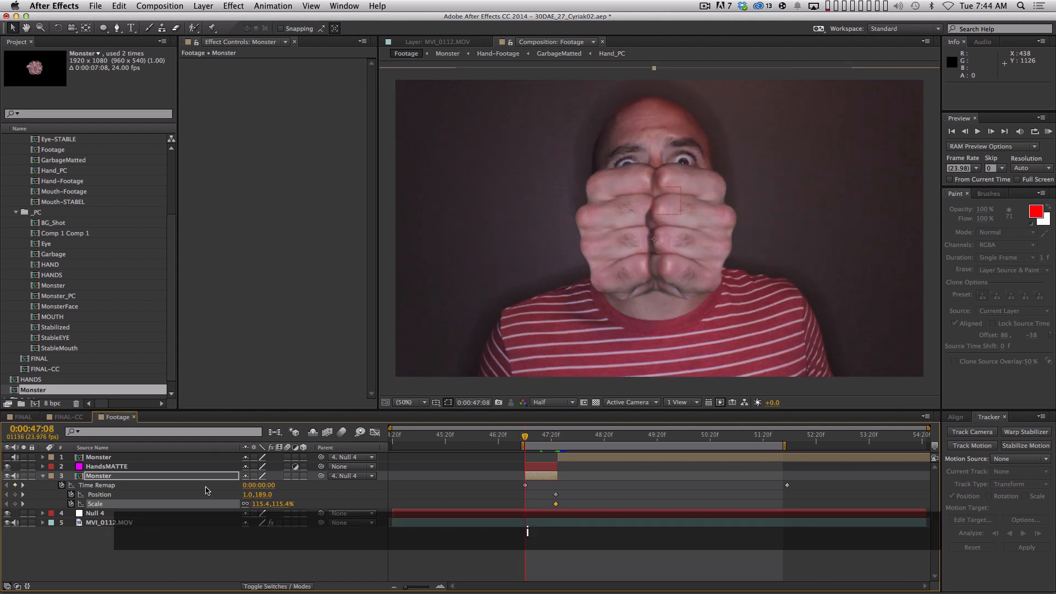
left_click_drag(265, 505, 230, 506)
left_click_drag(677, 231, 680, 235)
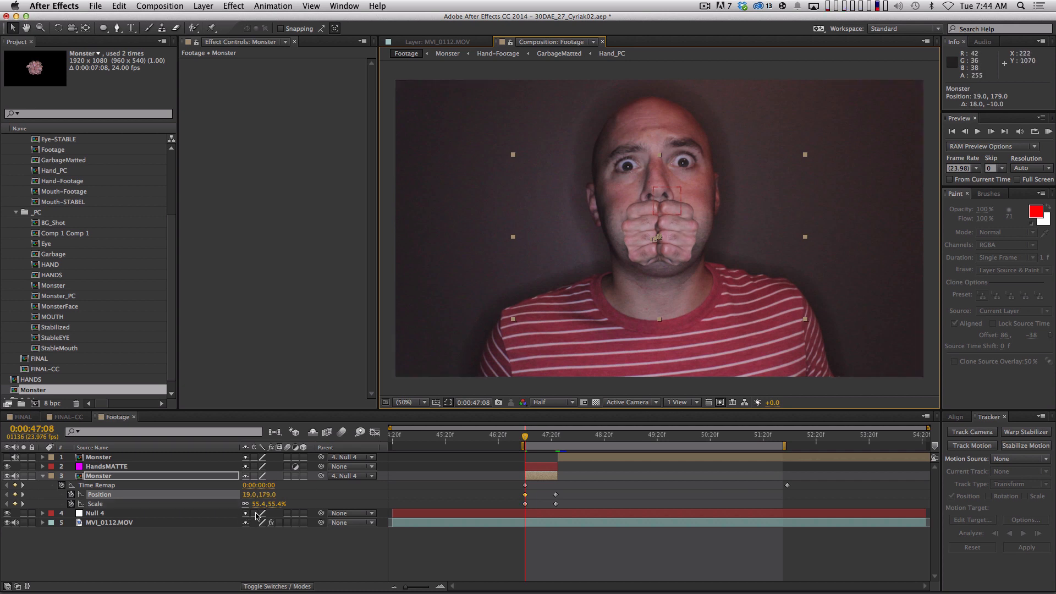
- Play the growing-hands animation, turn on the second Monster segment's visibility, and check the fists around 0:00:47:13
key("space")
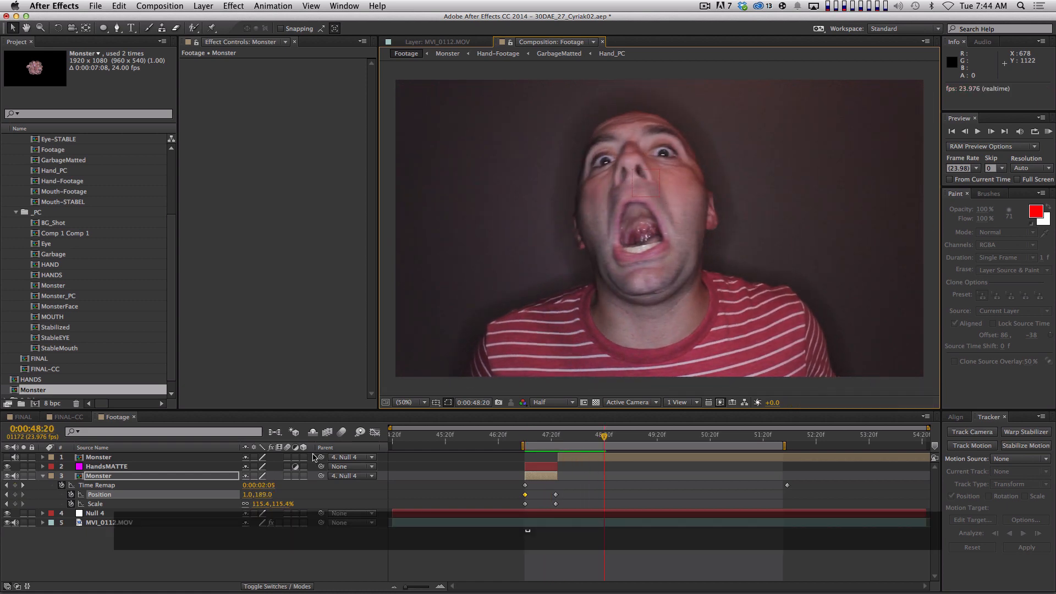
left_click(6, 457)
mouse_move(550, 435)
left_mouse_down()
mouse_move(567, 435)
mouse_move(536, 435)
left_mouse_up()
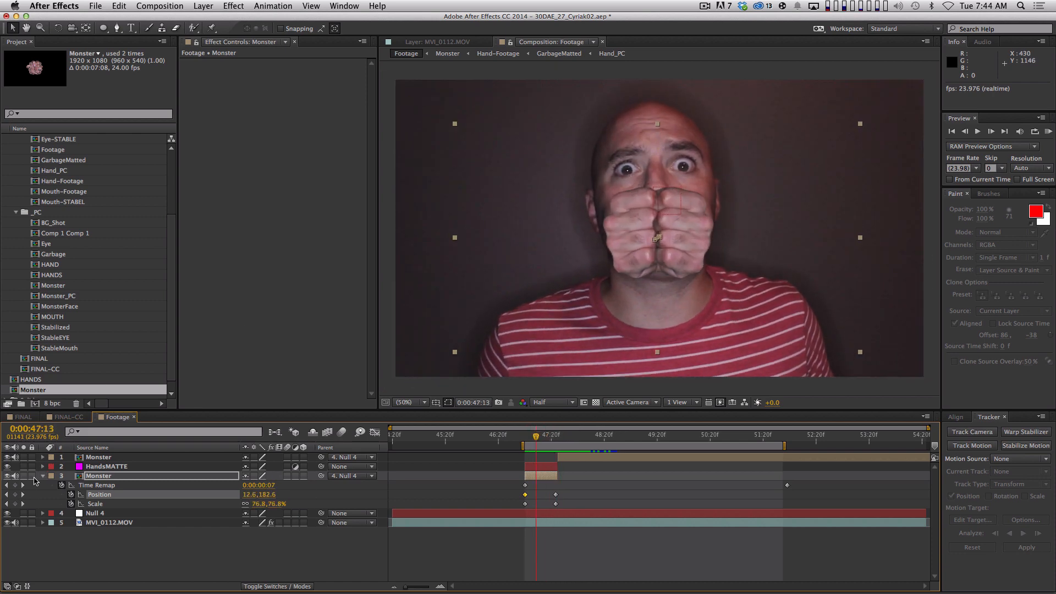
- Hide both Monster segments and HandsMATTE, and go to the mouth-opening frame at 0:00:47:19
left_click_drag(8, 476, 13, 439)
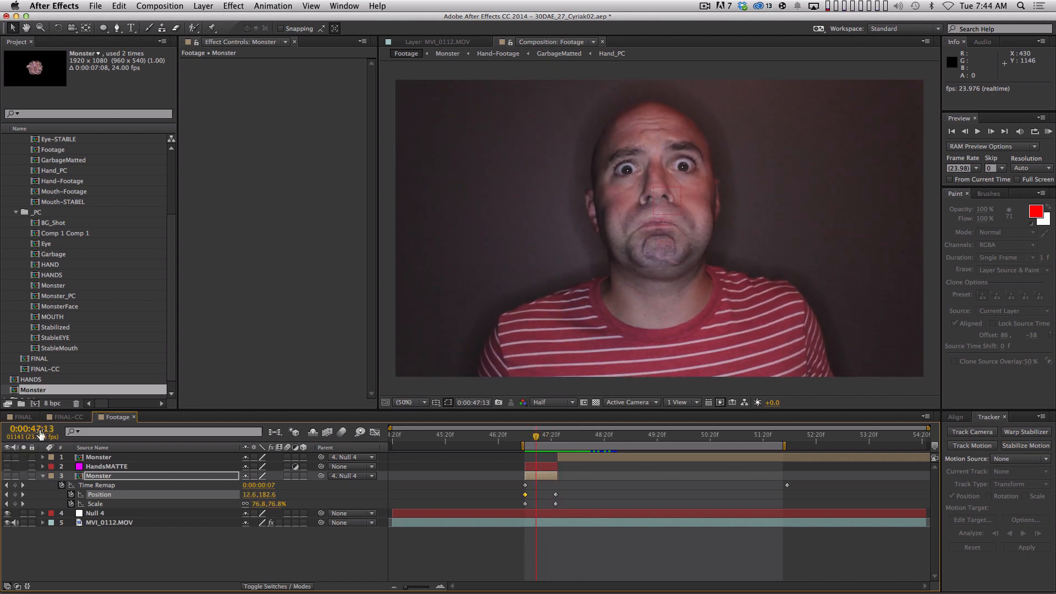
key("Page_Down")
key("Page_Down")
key("Page_Down")
key("Page_Down")
key("Page_Down")
key("Page_Down")
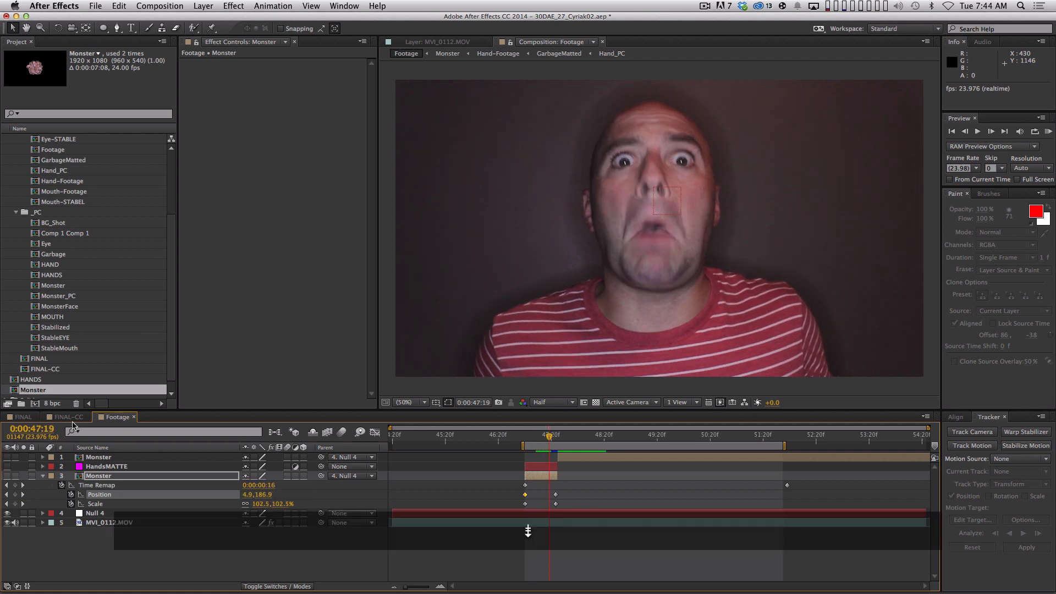
key("equal")
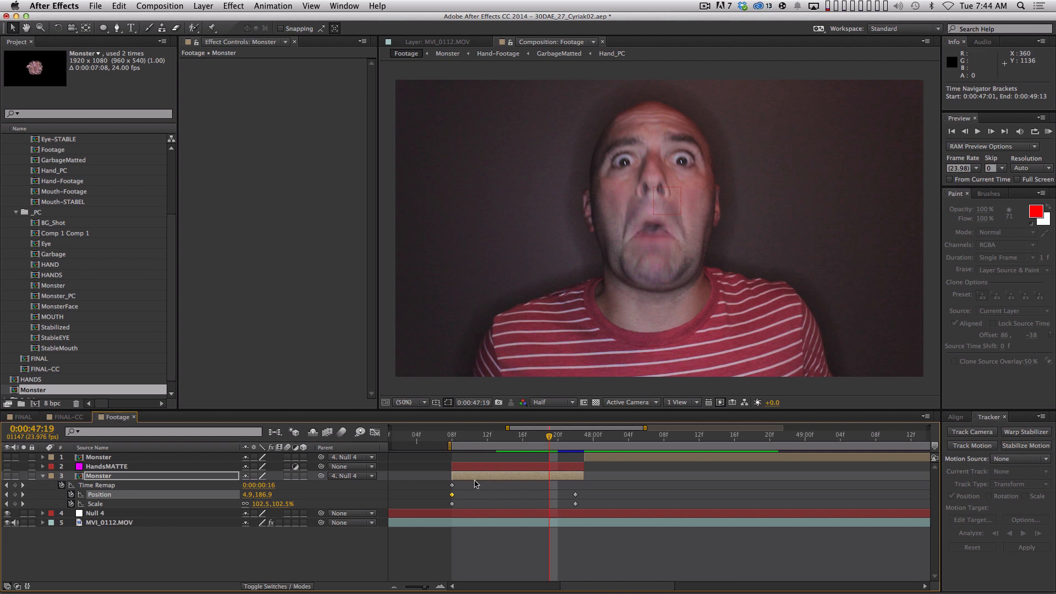
- Retime the short Monster segment, its Position and Scale keyframes, and HandsMATTE to 0:00:47:19–0:00:48:04, starting the other Monster segment right after
left_click_drag(442, 497, 462, 509)
left_click_drag(452, 503, 580, 510)
left_click_drag(575, 504, 639, 509)
left_click_drag(588, 477, 638, 456)
left_click_drag(451, 476, 550, 466)
key("super+shift+z")
key("super+z")
- Turn on the short Monster segment's visibility and review the retimed growth of the hands up to 0:00:48:00
left_click(6, 476)
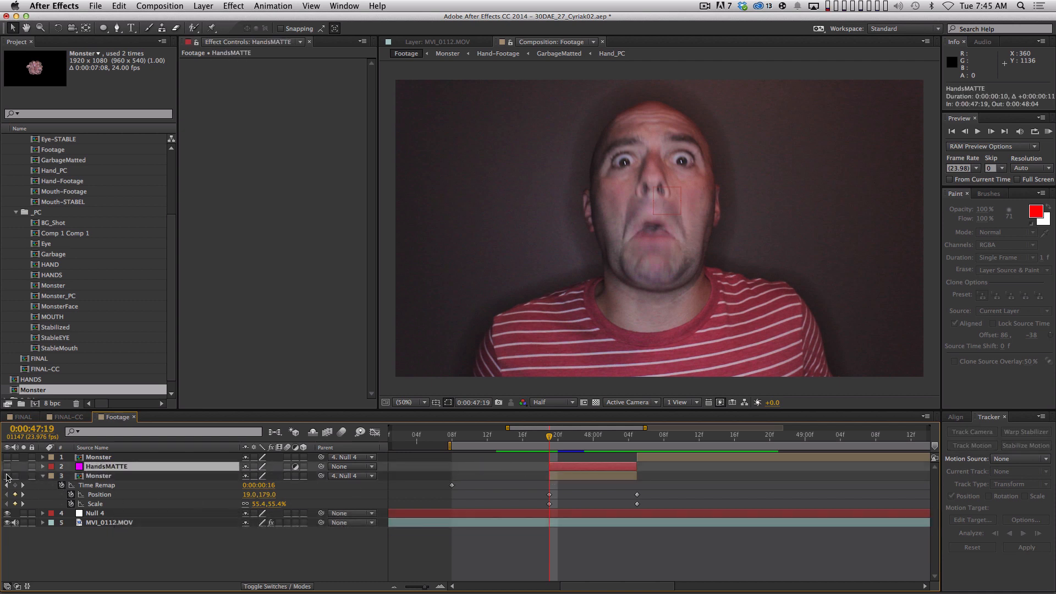
key("space")
key("space")
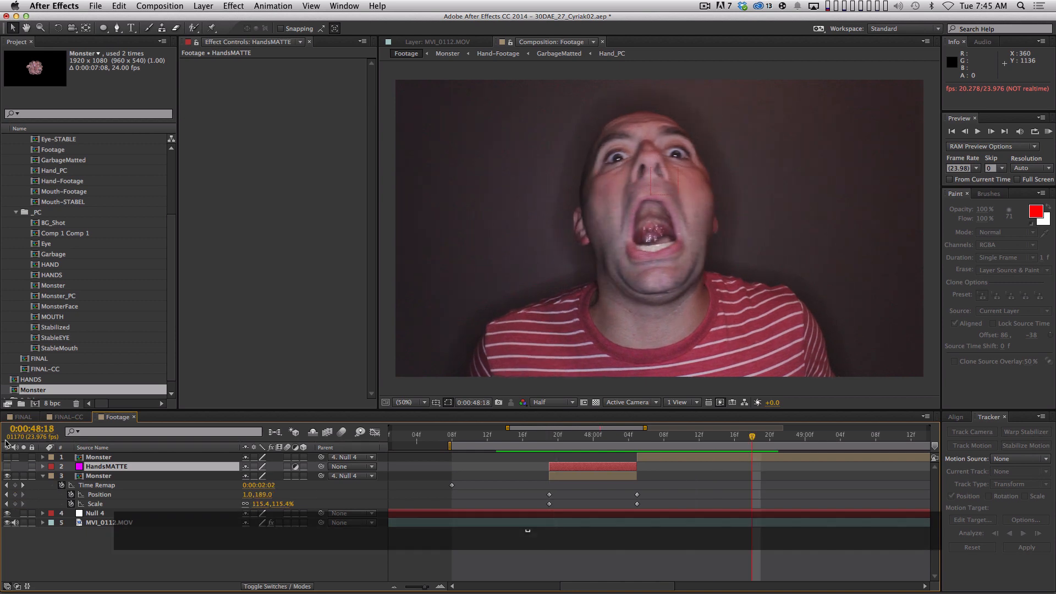
left_click(620, 438)
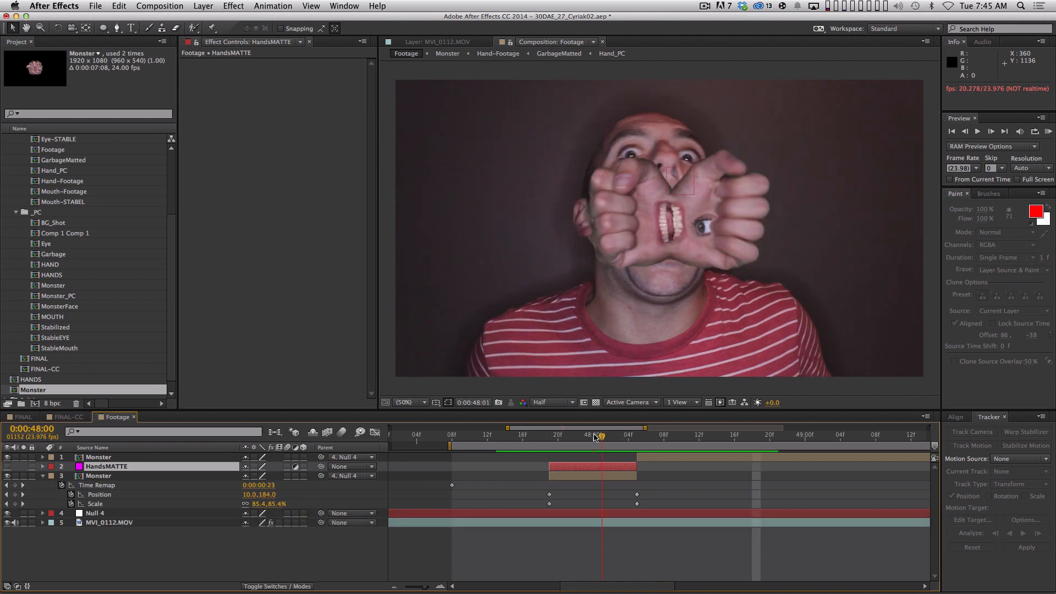
left_click_drag(620, 438, 593, 437)
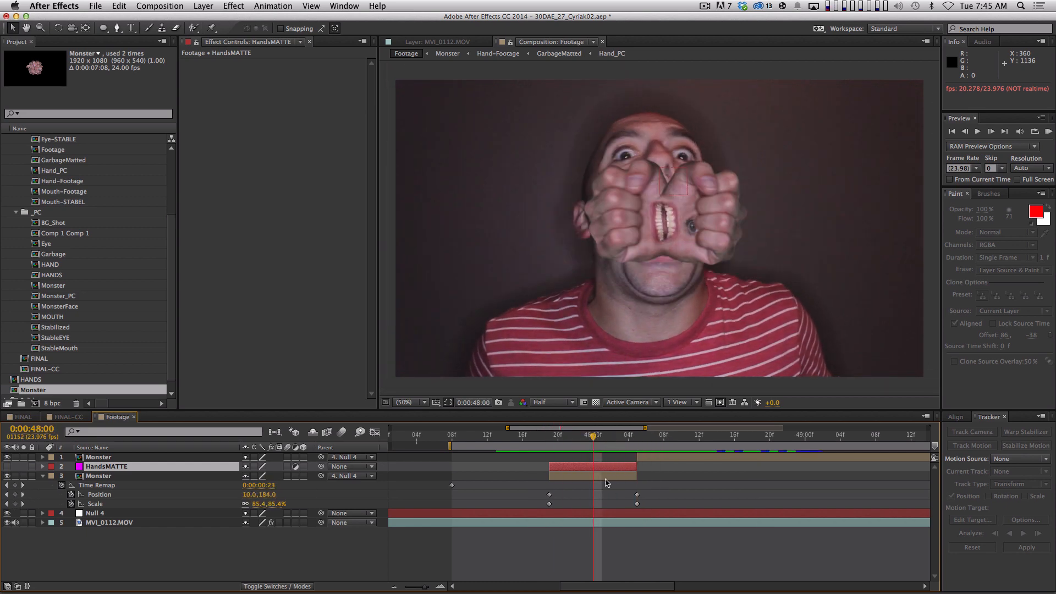
- Apply Easy Ease to the short Monster segment's last Position and Scale keyframes, and collapse its properties at 0:00:47:19
left_click_drag(625, 489, 646, 509)
key("F9")
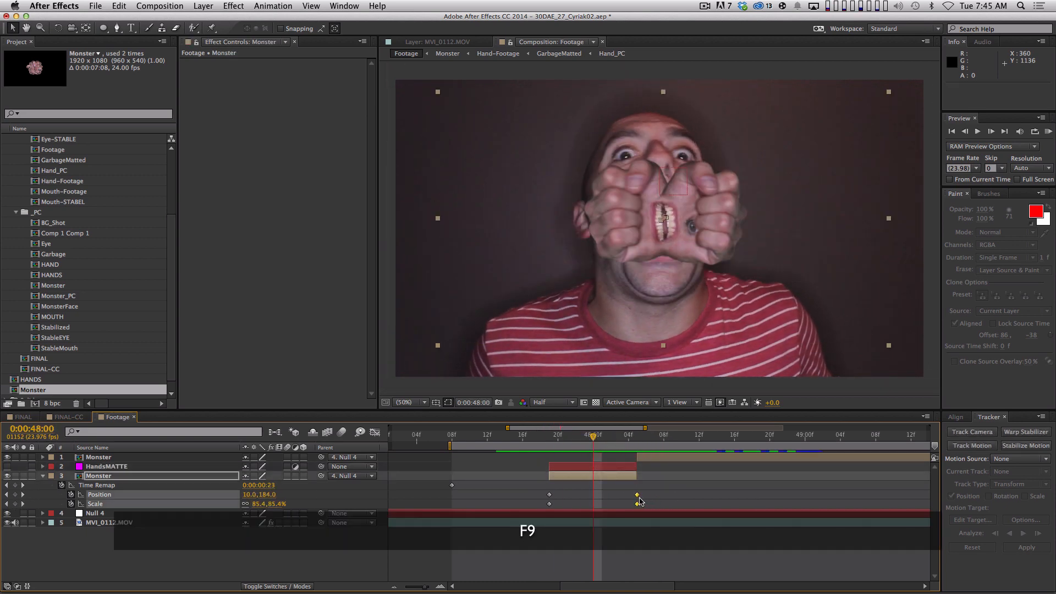
left_click_drag(613, 434, 541, 438)
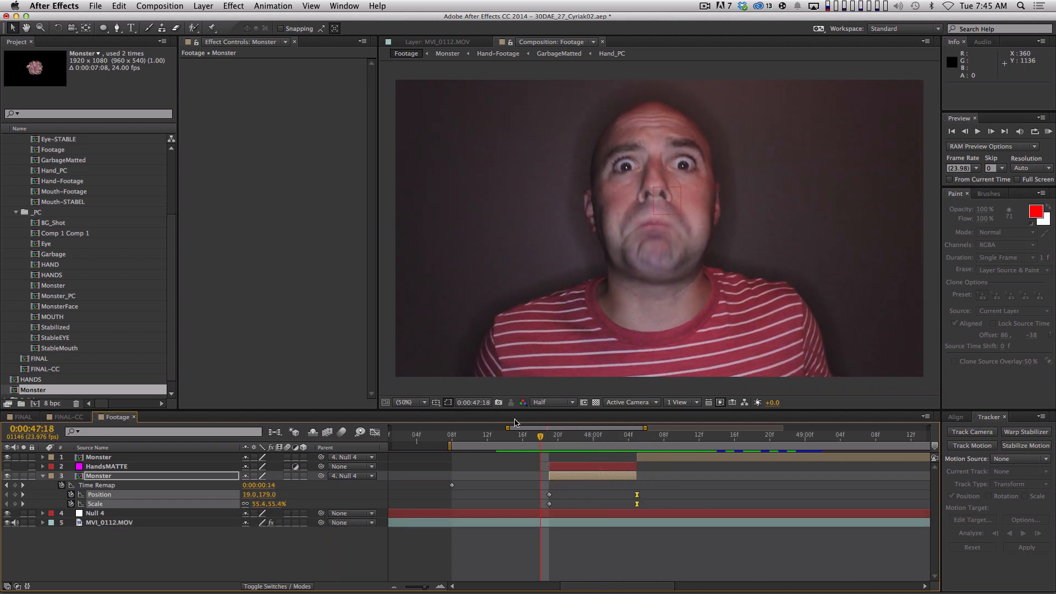
left_click(207, 551)
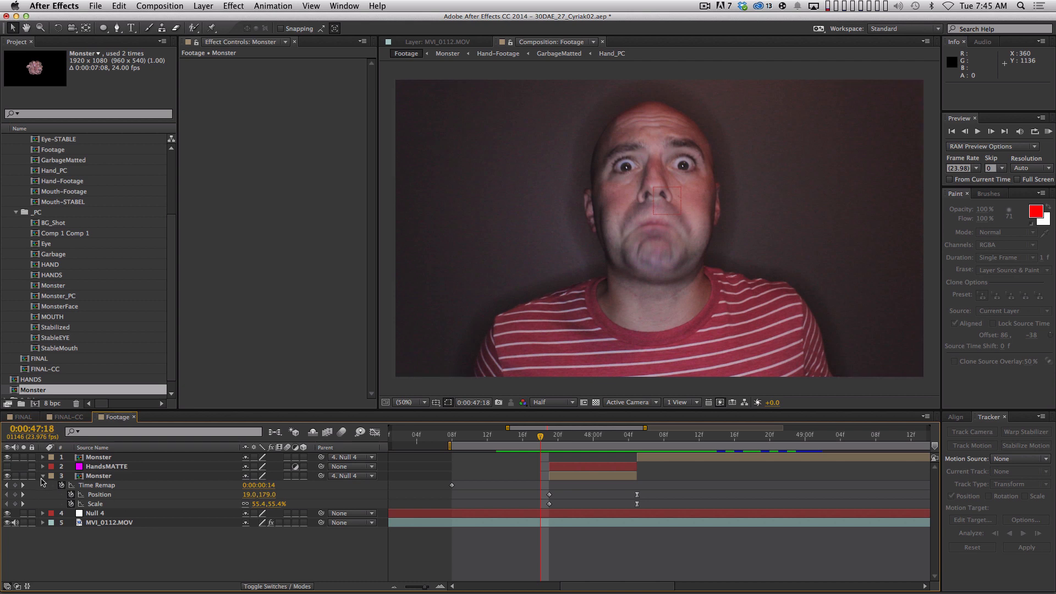
left_click(42, 477)
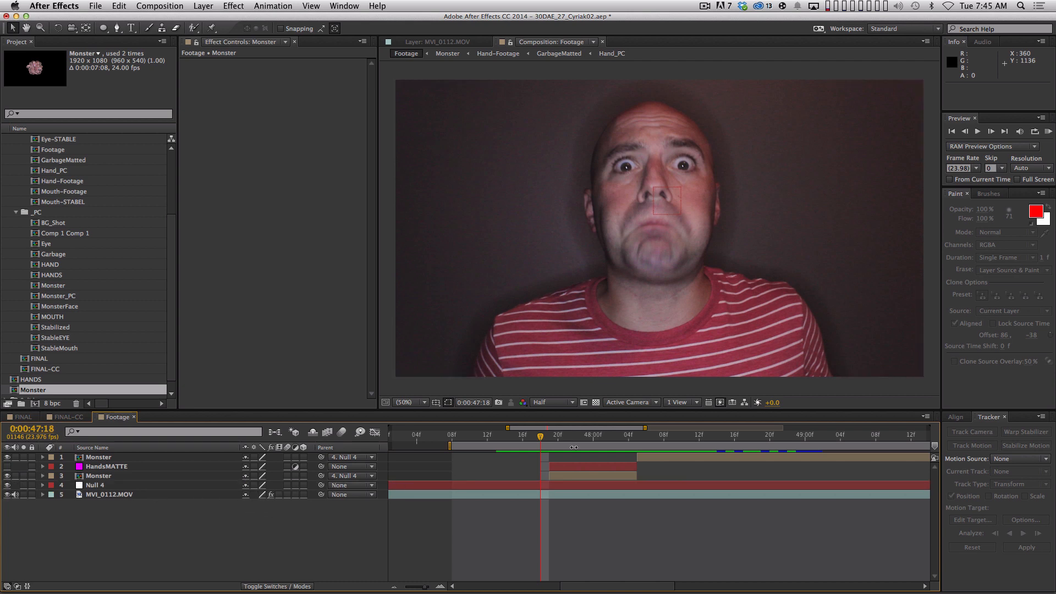
mouse_move(541, 437)
left_mouse_down()
mouse_move(613, 443)
mouse_move(556, 440)
left_mouse_up()
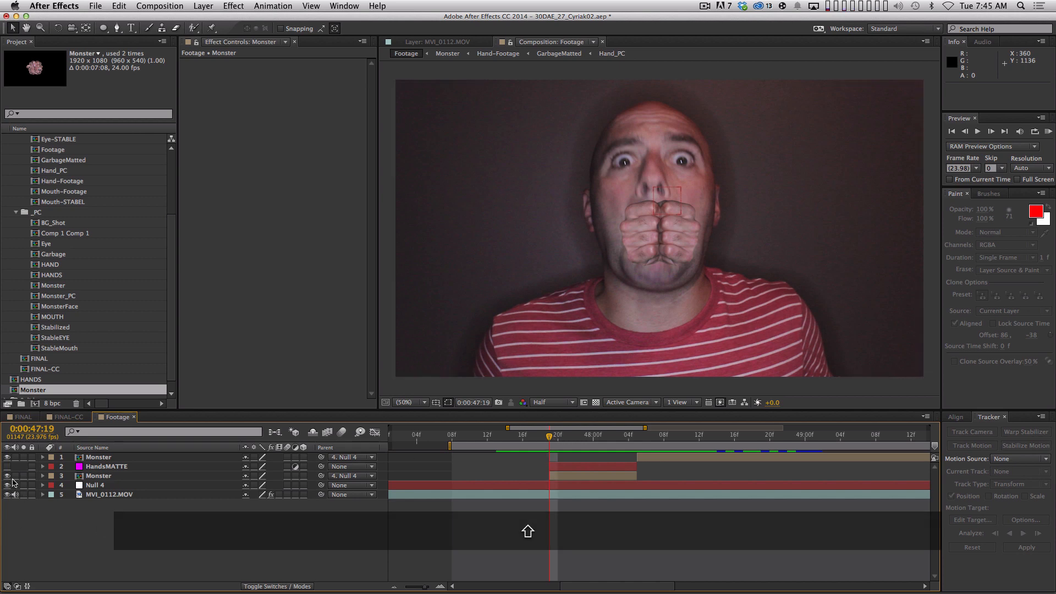
- Hide the Monster segments and add a Bulge effect to MVI_0112.MOV, centered on the mouth at 950.0, 560.0 with radii 186.0 by 182.0
left_click_drag(7, 476, 10, 449)
left_click(130, 494)
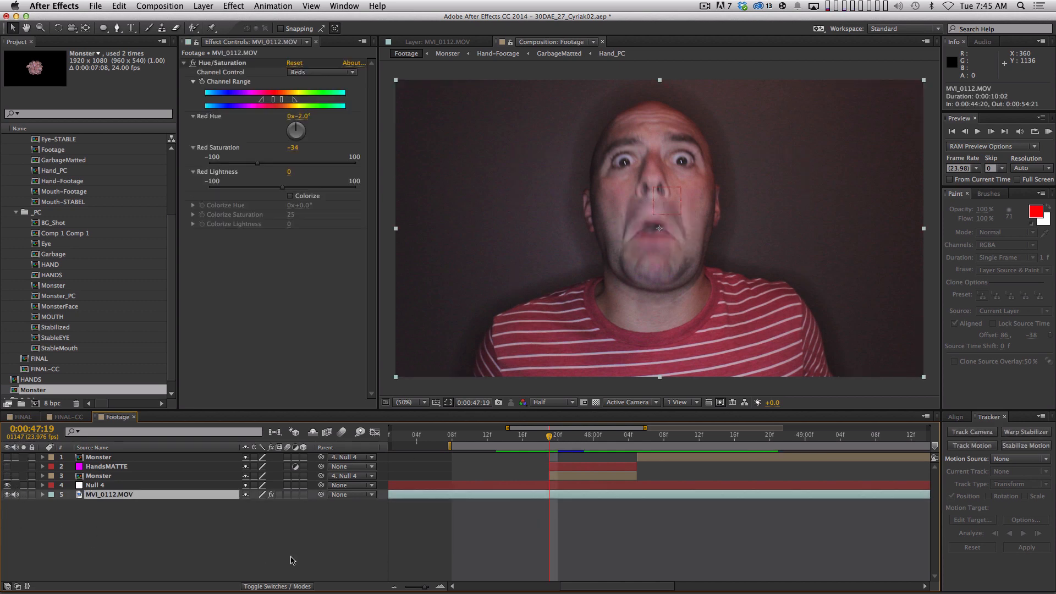
left_click(234, 6)
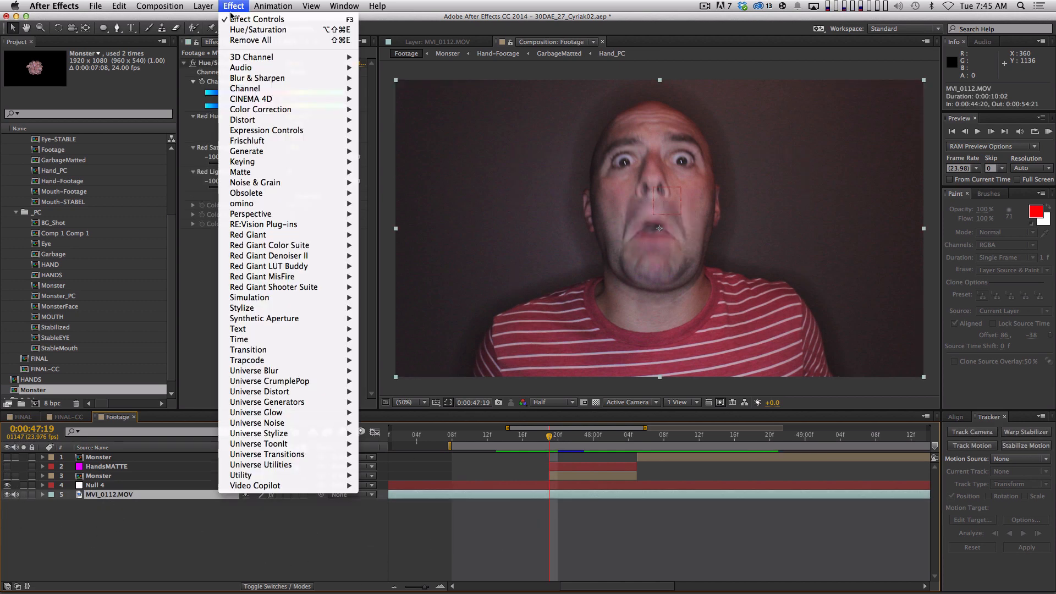
mouse_move(280, 122)
left_click(440, 131)
left_click_drag(675, 245, 712, 279)
left_click_drag(659, 228, 655, 237)
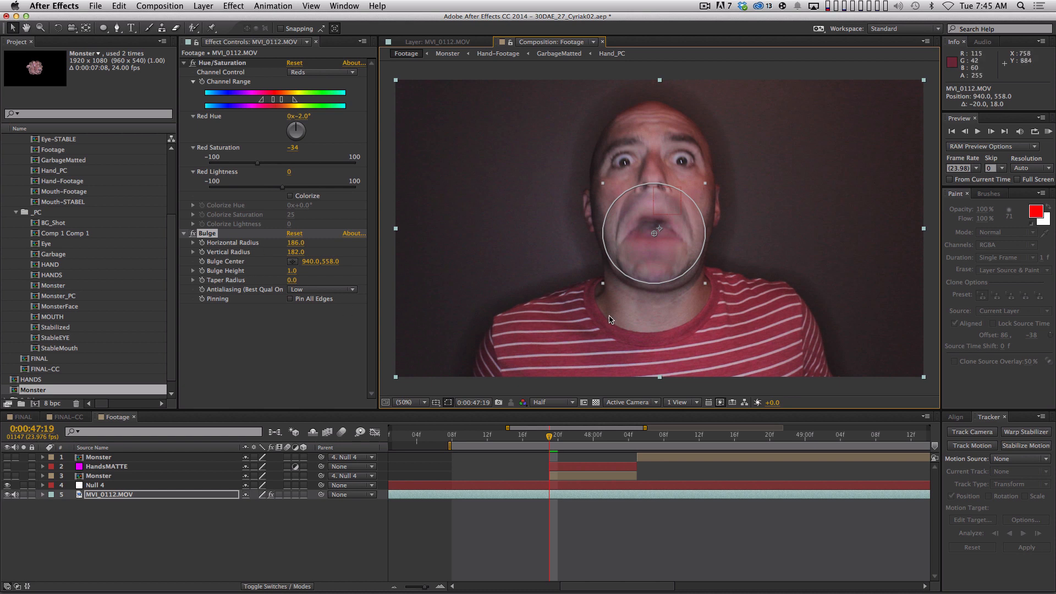
left_click_drag(653, 233, 658, 234)
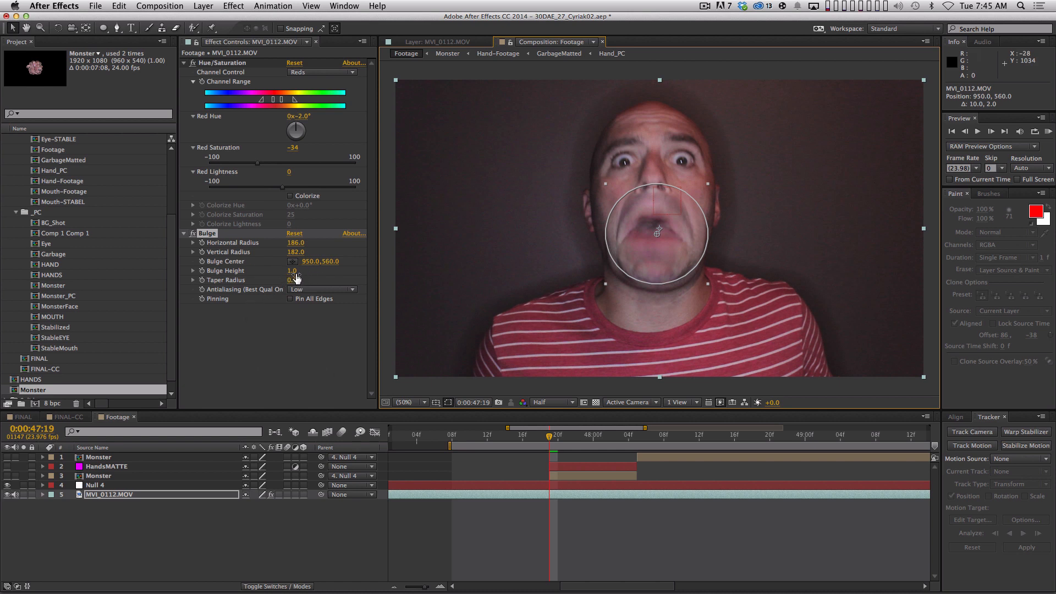
- Set the Bulge effect's taper radius to 78.0 and bulge height to 0, and keyframe Bulge Height at 0:00:47:18
left_click_drag(293, 272, 341, 272)
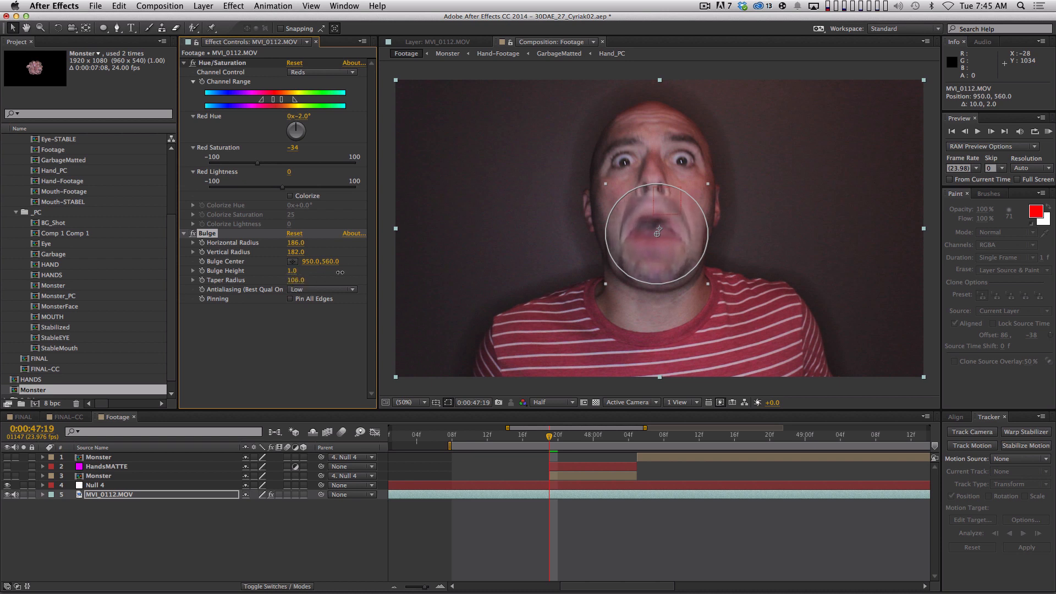
left_click(605, 532)
left_click(473, 314)
left_click_drag(292, 271, 359, 286)
type("0")
key("Return")
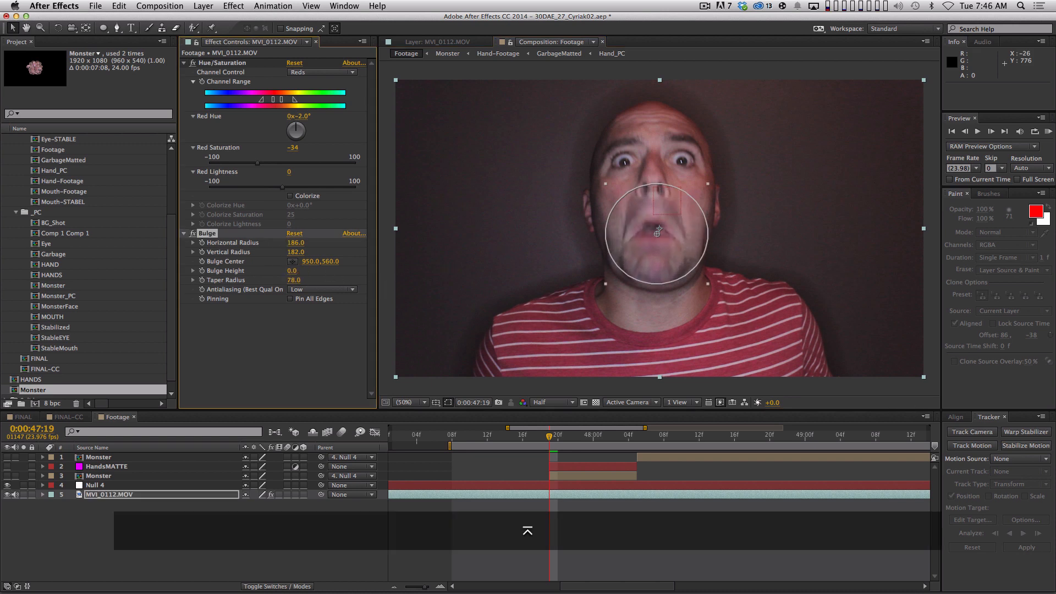
key("Page_Up")
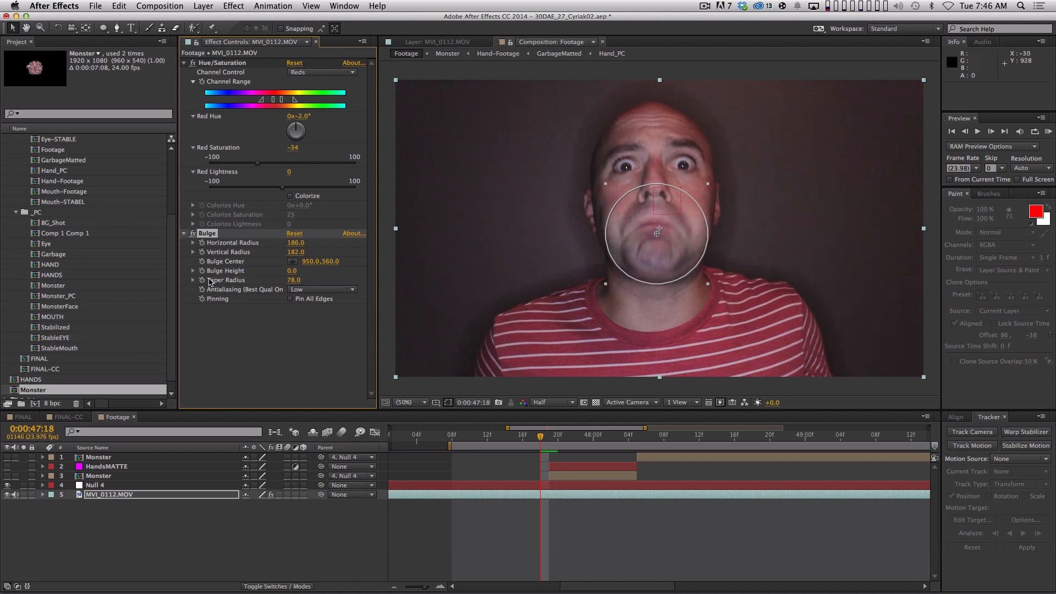
- At 0:00:48:00, raise Bulge Height to 1.1 and enlarge the bulge to radii 218.0 by 190.0
key("Page_Down")
key("Page_Down")
key("Page_Down")
key("Page_Down")
key("Page_Down")
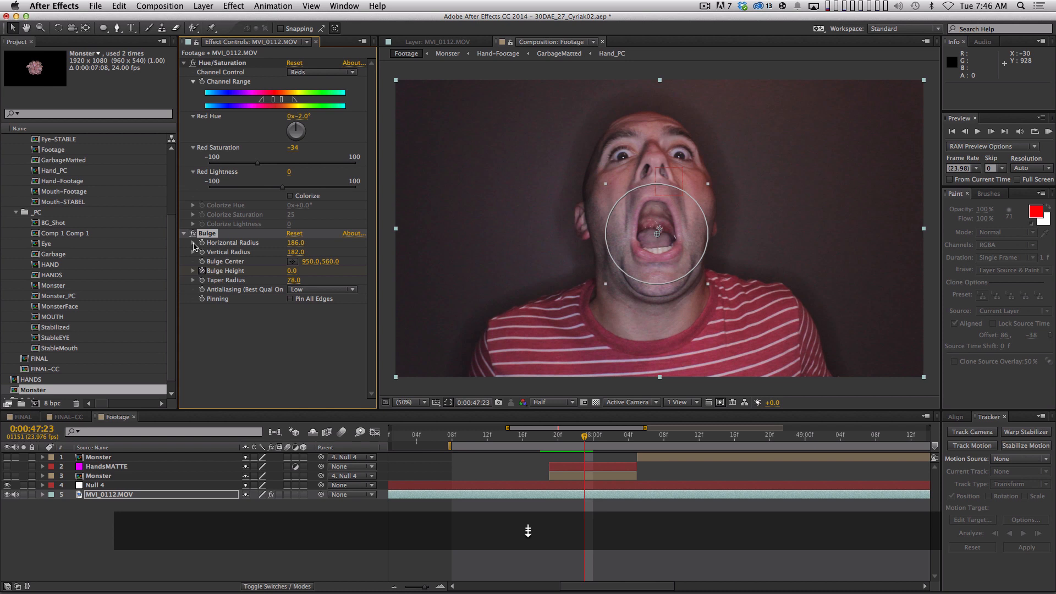
key("Page_Down")
left_click_drag(292, 275, 347, 268)
left_click_drag(707, 286, 717, 286)
- Set Bulge Height to 0 at 0:00:48:03 and reveal the keyframed properties of MVI_0112.MOV
left_click_drag(586, 434, 617, 432)
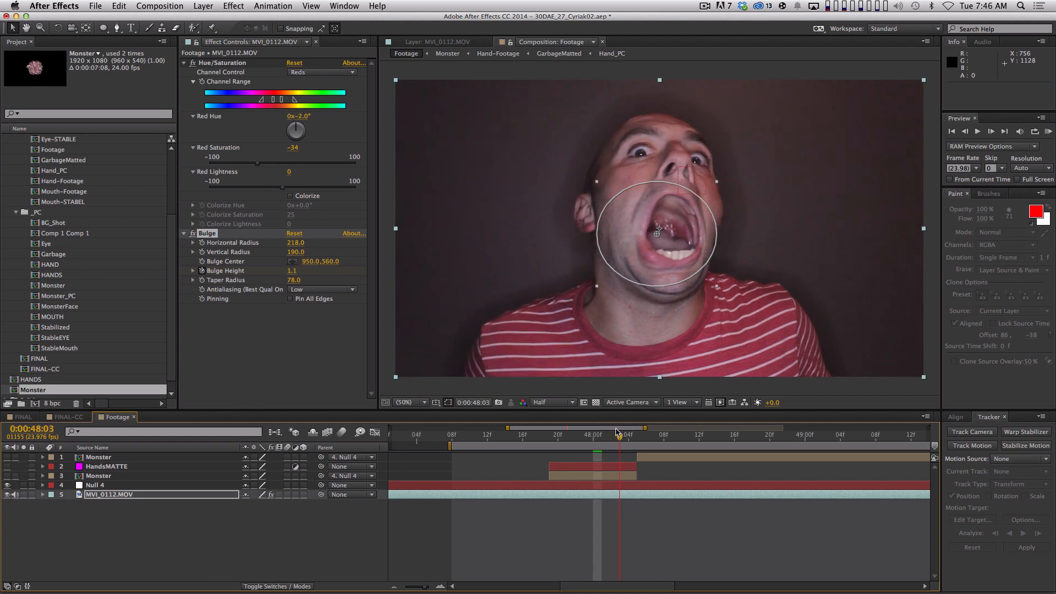
left_click(294, 272)
type("0")
key("u")
key("u")
left_click(622, 495)
key("u")
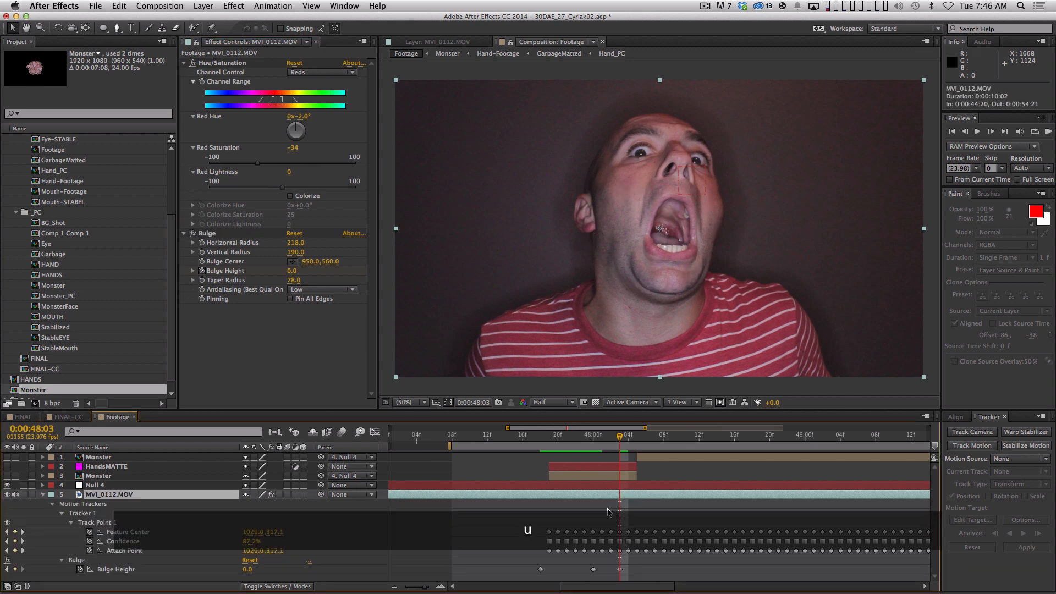
- Collapse the Motion Trackers group, move the last Bulge Height keyframe to 0:00:48:05, and preview the mouth bulge
left_click(61, 513)
left_click(52, 503)
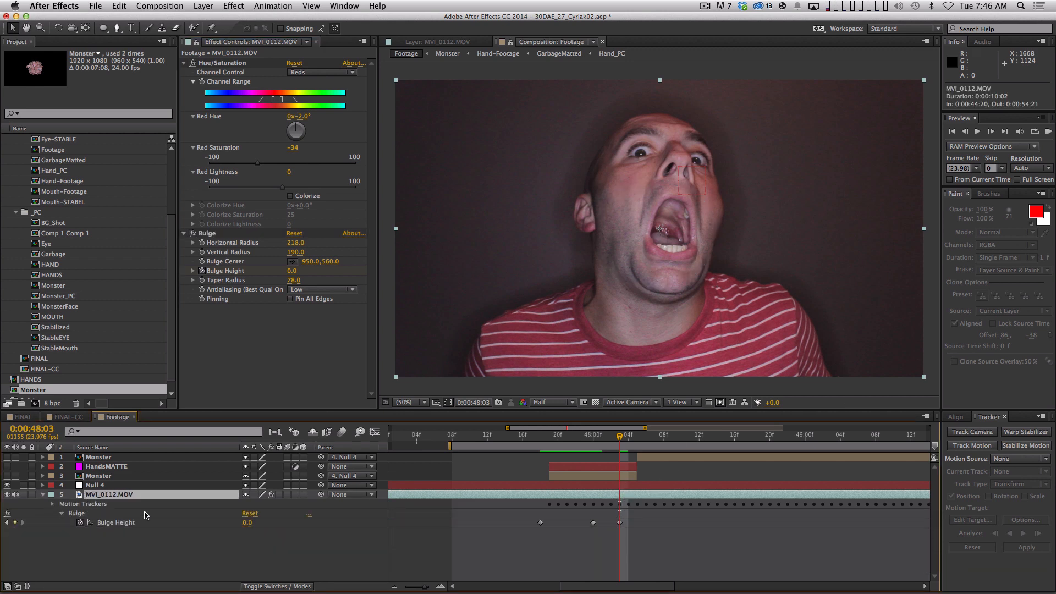
left_click_drag(620, 523, 637, 523)
key("space")
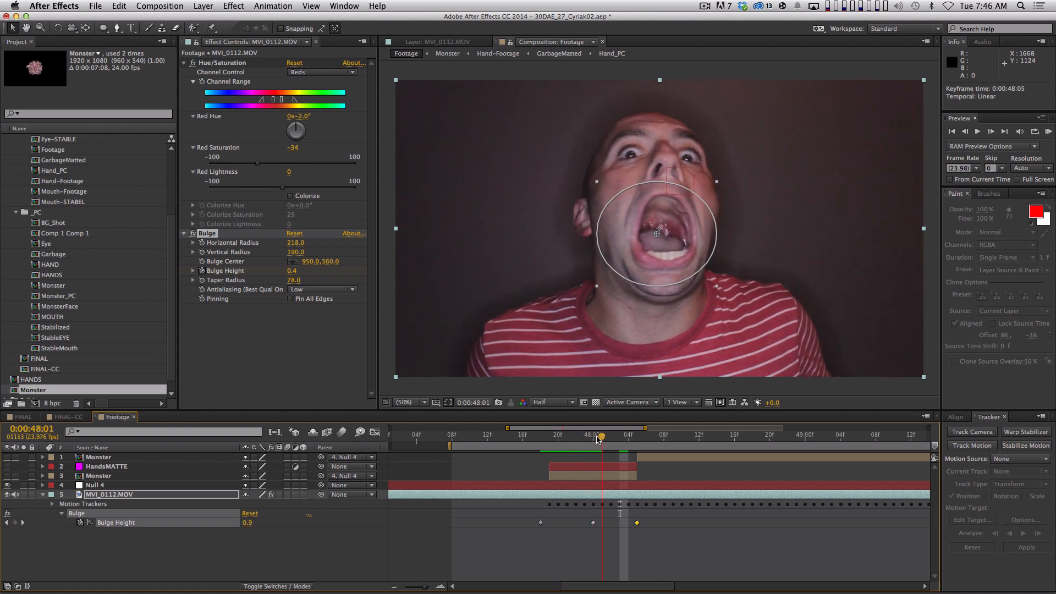
left_click_drag(598, 439, 593, 439)
left_click(591, 548)
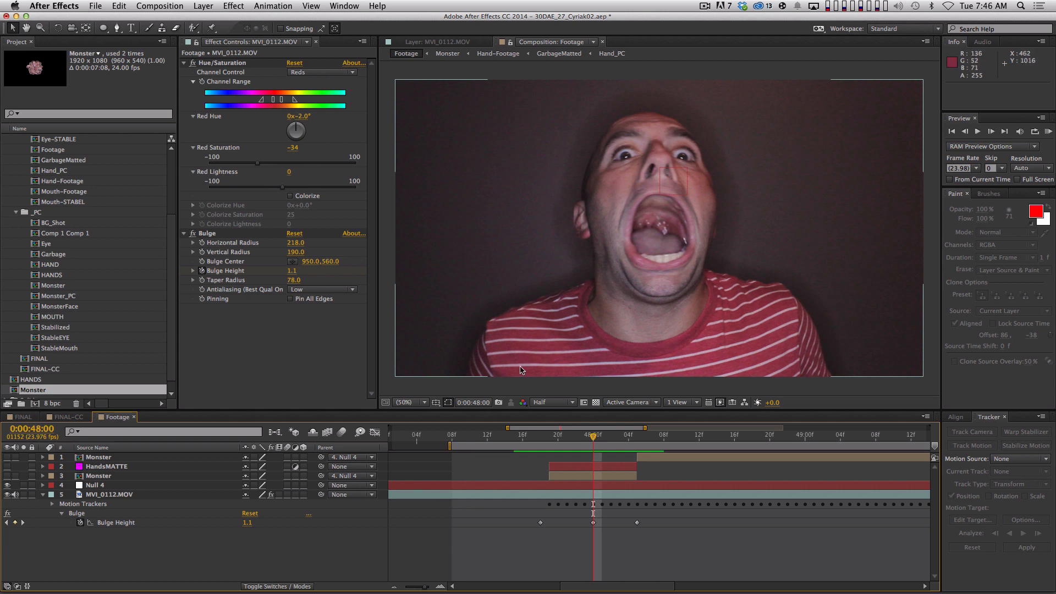
- Check the short Monster segment over the mouth at 0:00:47:19 using 50% opacity, restore it to 100%, and hide the segment
left_click_drag(557, 438, 528, 438)
left_click(7, 476)
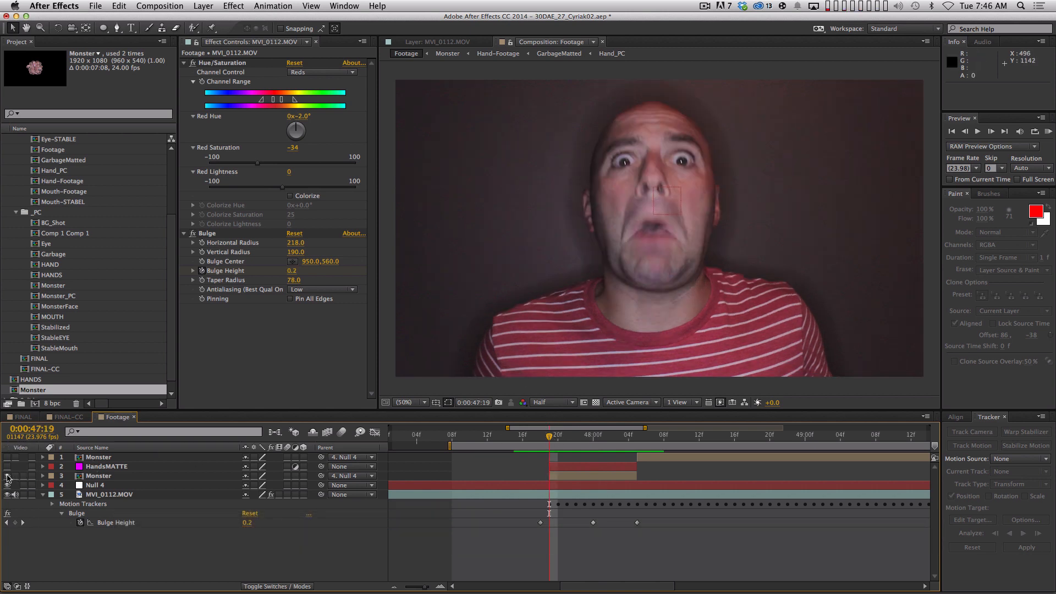
left_click(115, 476)
key("t")
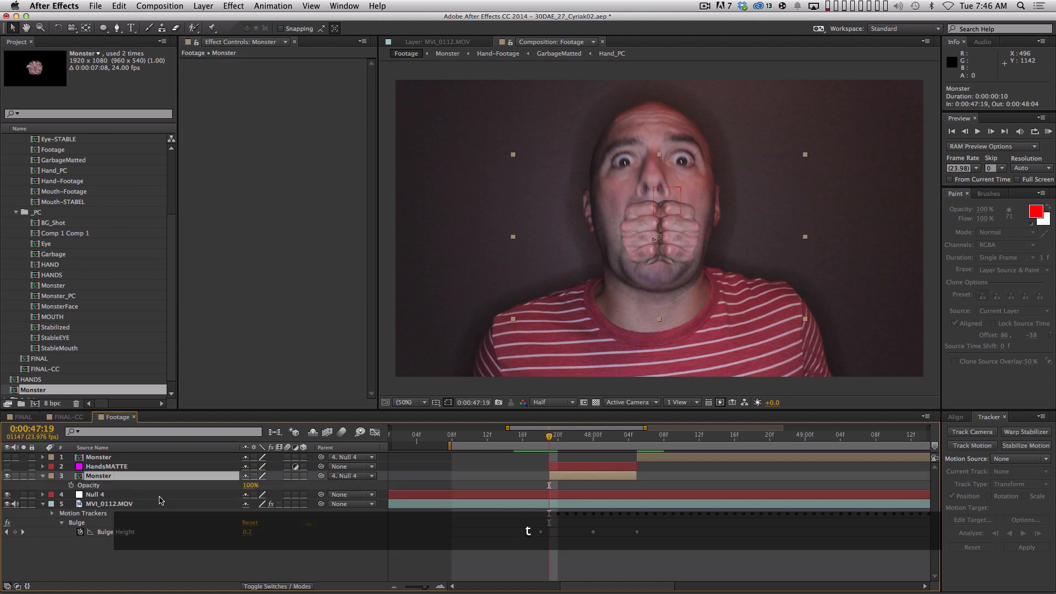
left_click(252, 485)
type("50")
key("Return")
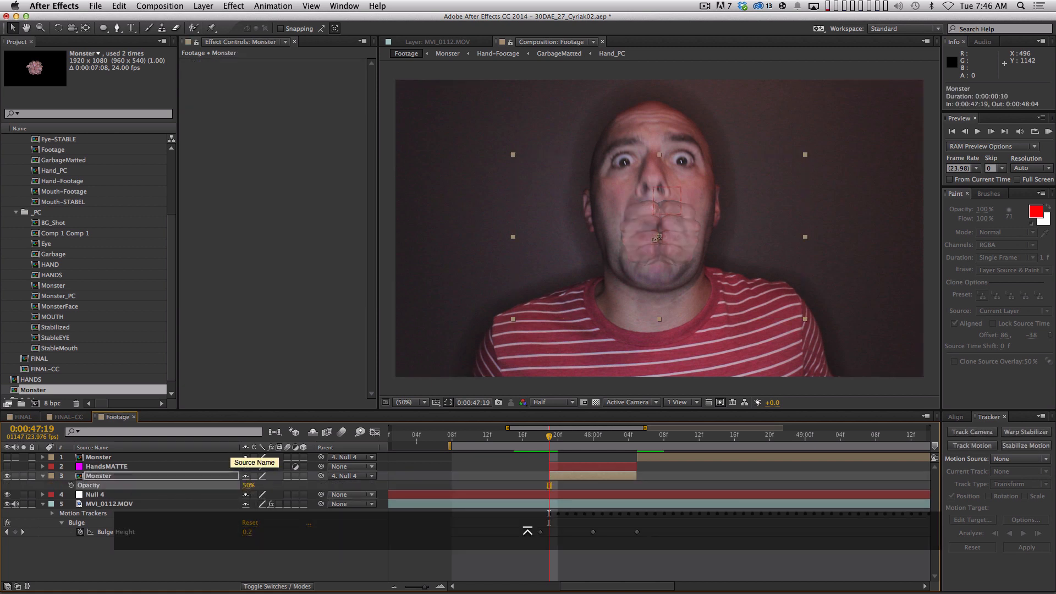
key("period")
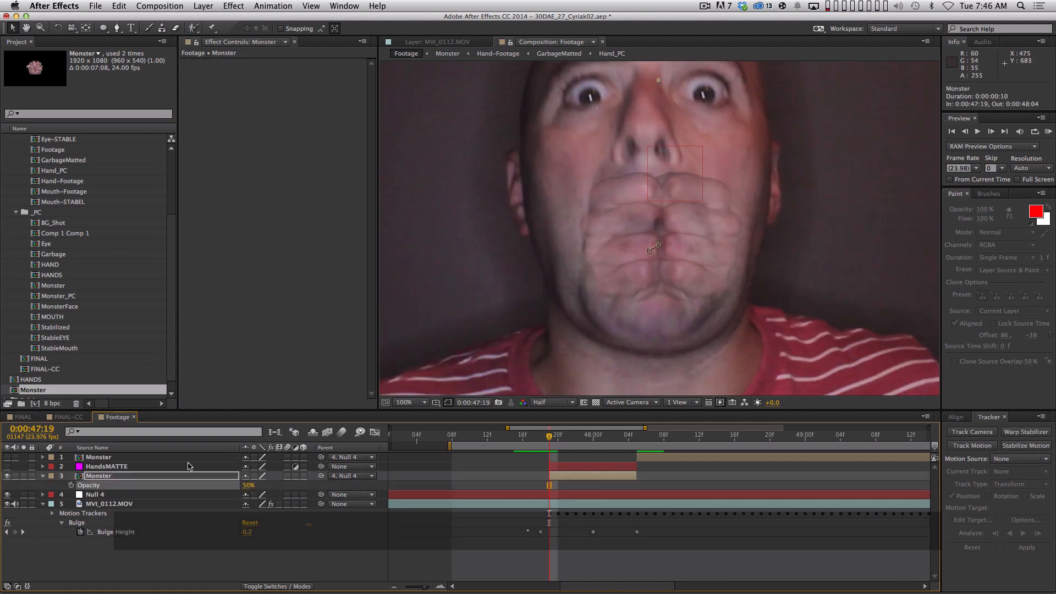
left_click_drag(246, 485, 324, 480)
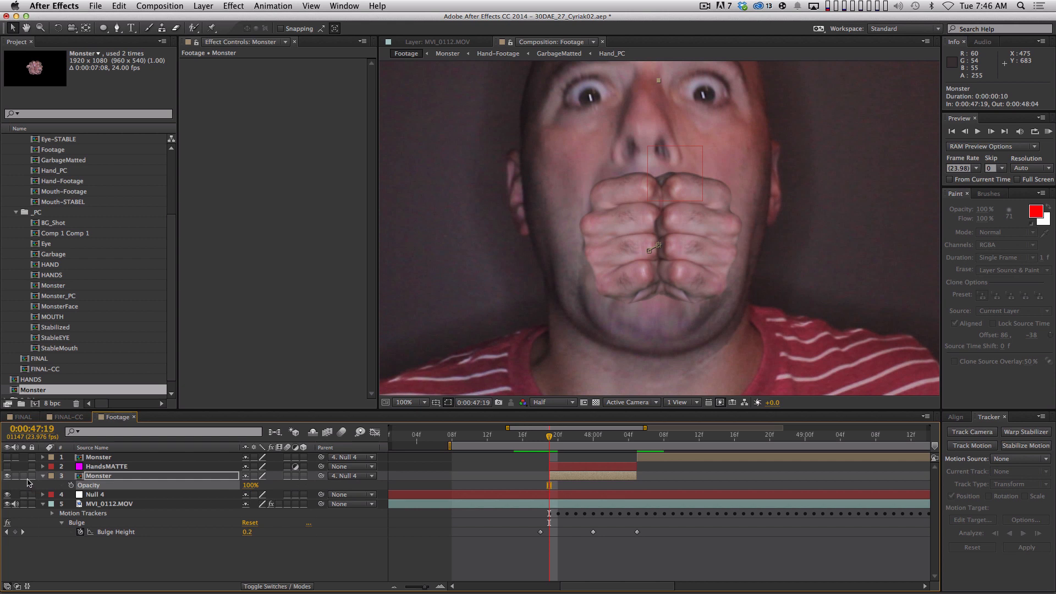
left_click(8, 476)
- Show HandsMATTE and draw a closed curved Pen mask on it around the open mouth at 0:00:48:00
left_click(7, 466)
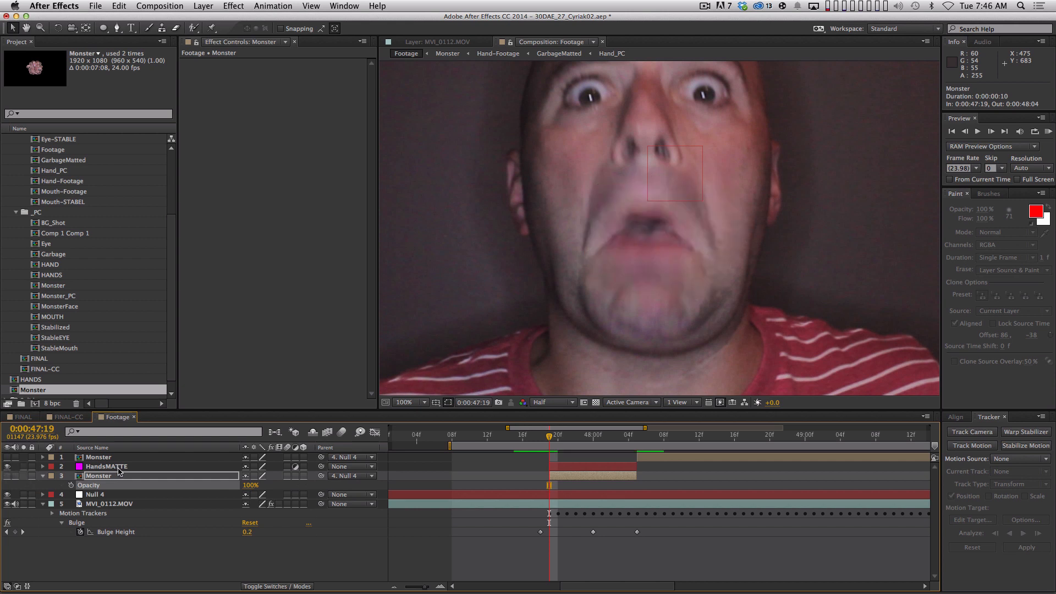
left_click(107, 467)
key("period")
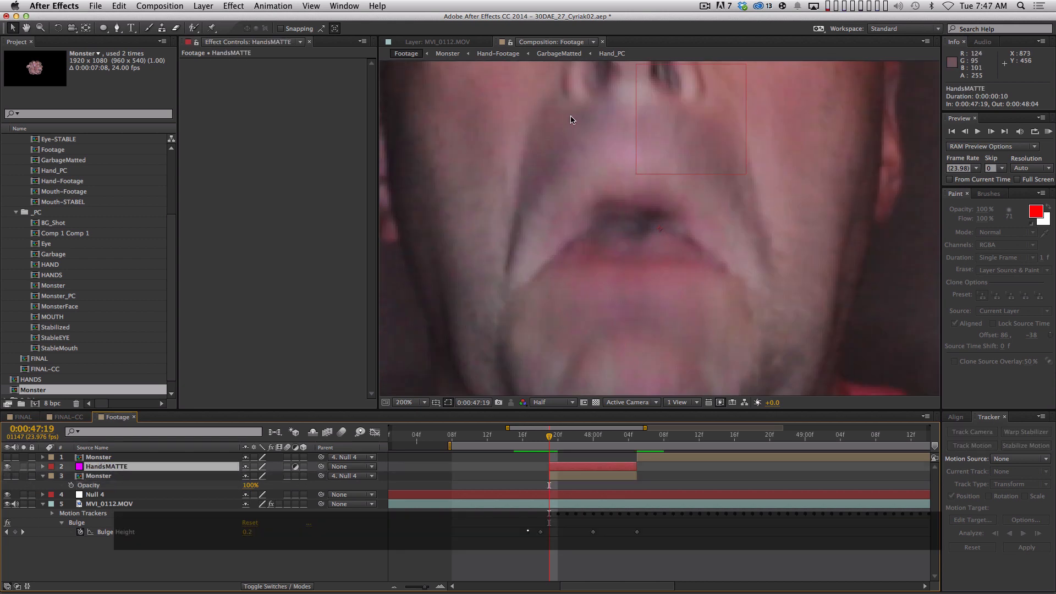
key("Page_Down")
key("Page_Down")
key("Page_Down")
key("Page_Down")
key("Page_Down")
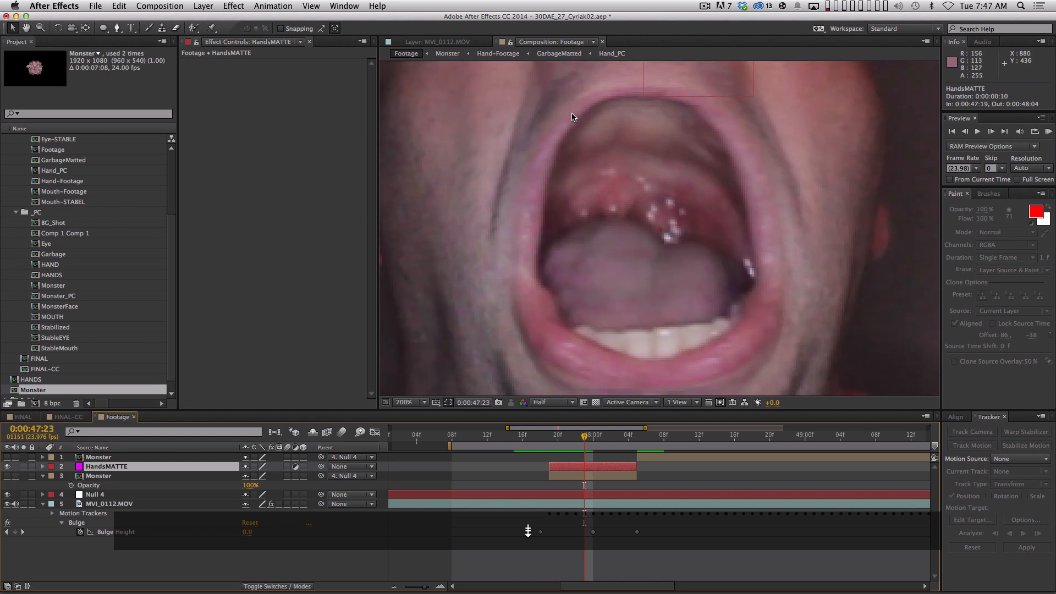
key("comma")
key("g")
left_click(657, 159)
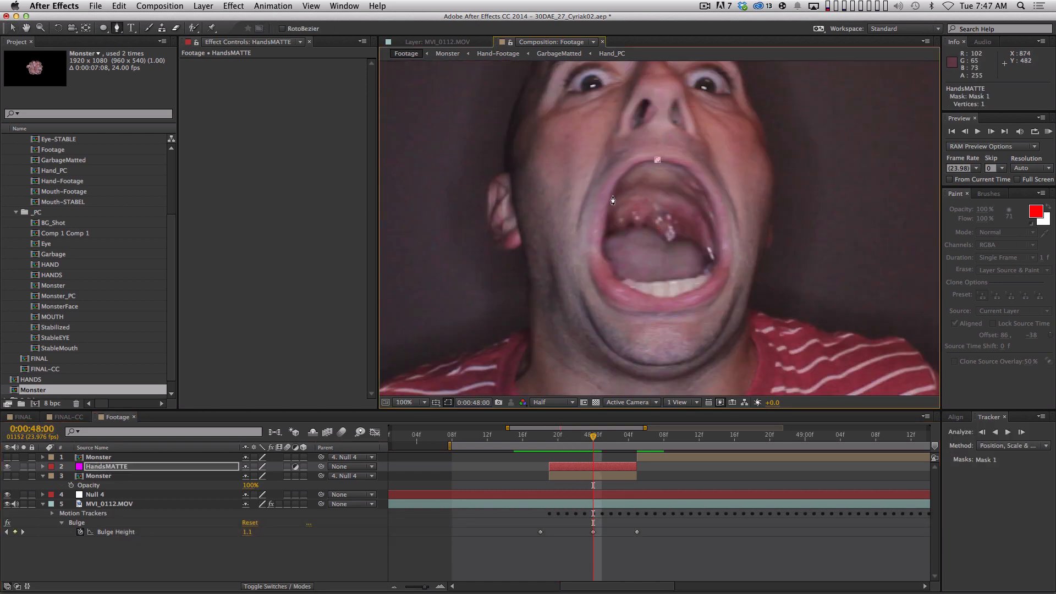
left_click_drag(612, 194, 603, 259)
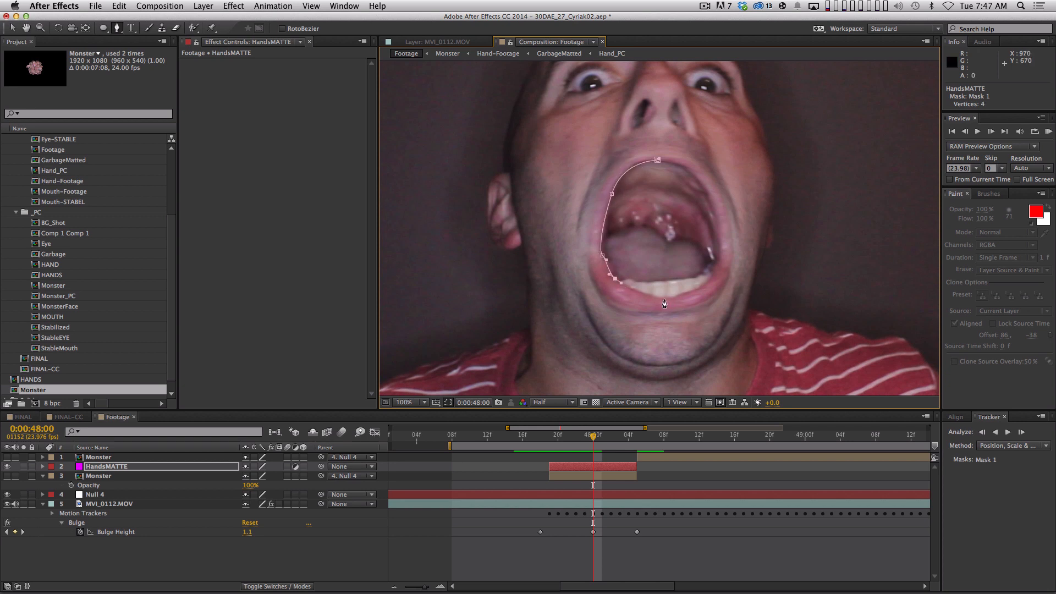
left_click(710, 281)
left_click_drag(697, 182, 656, 161)
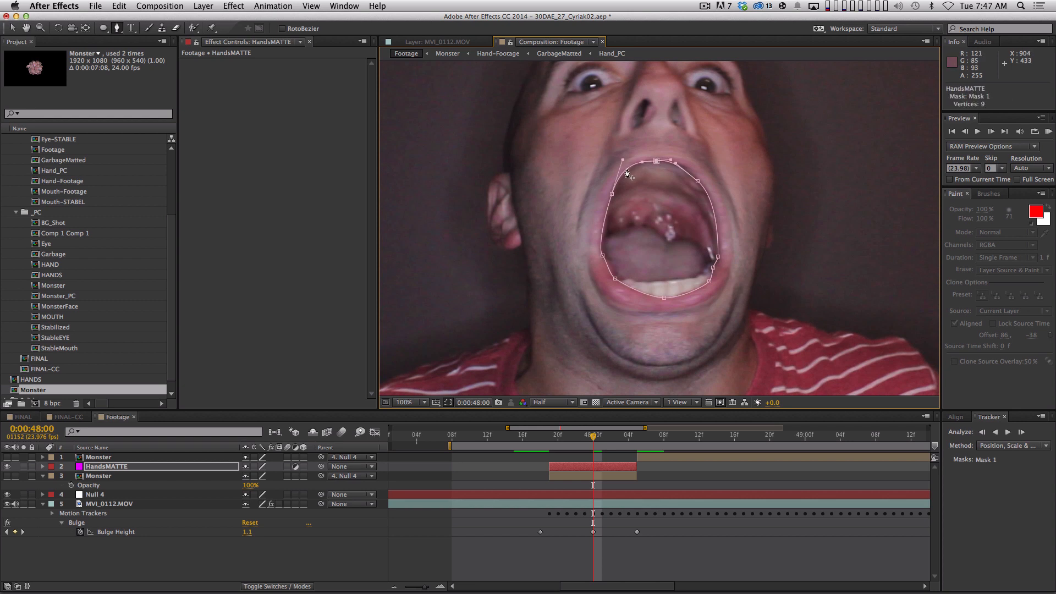
- Refine the mask's upper points along the lips and set a Mask Path keyframe at 0:00:48:00
left_click_drag(611, 194, 610, 197)
left_click_drag(656, 161, 700, 182)
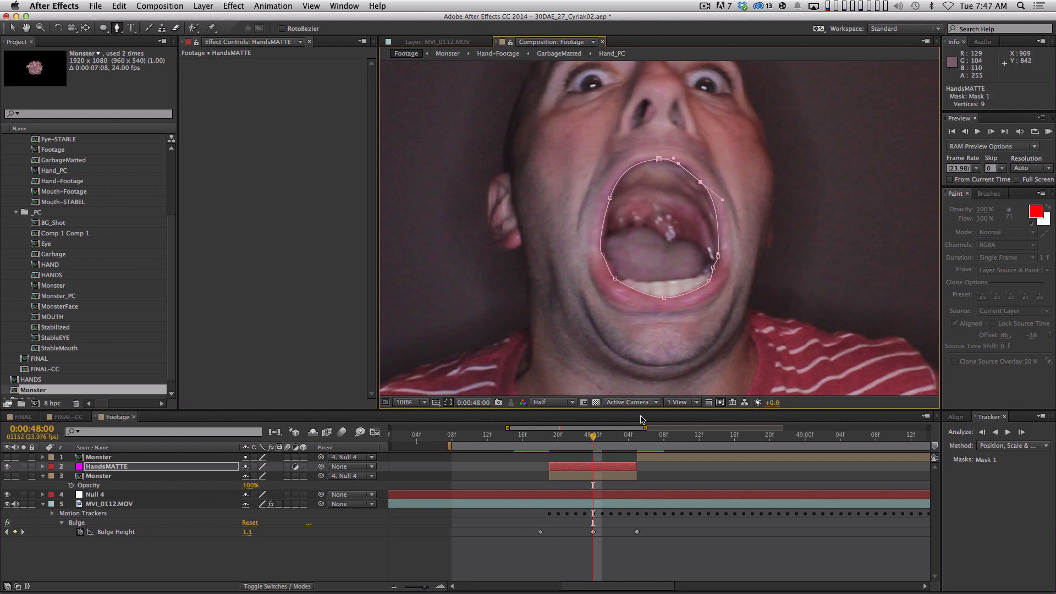
key("alt")
key("alt+m")
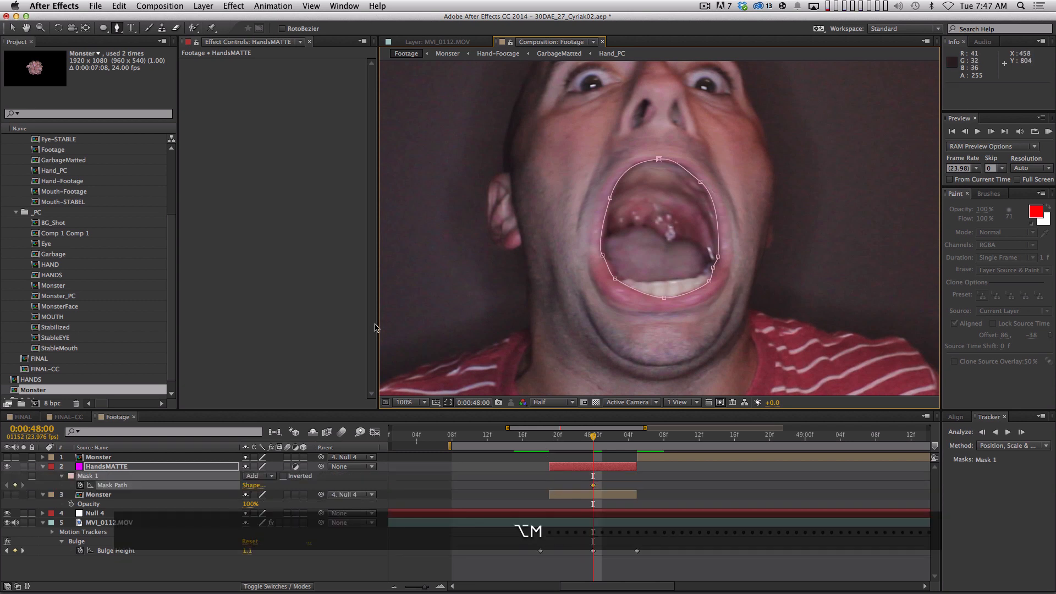
- At 0:00:47:20, pull the mask's upper points in to follow the upper edge of the smaller mouth opening
key("Page_Up")
key("Page_Up")
key("Page_Up")
key("Page_Up")
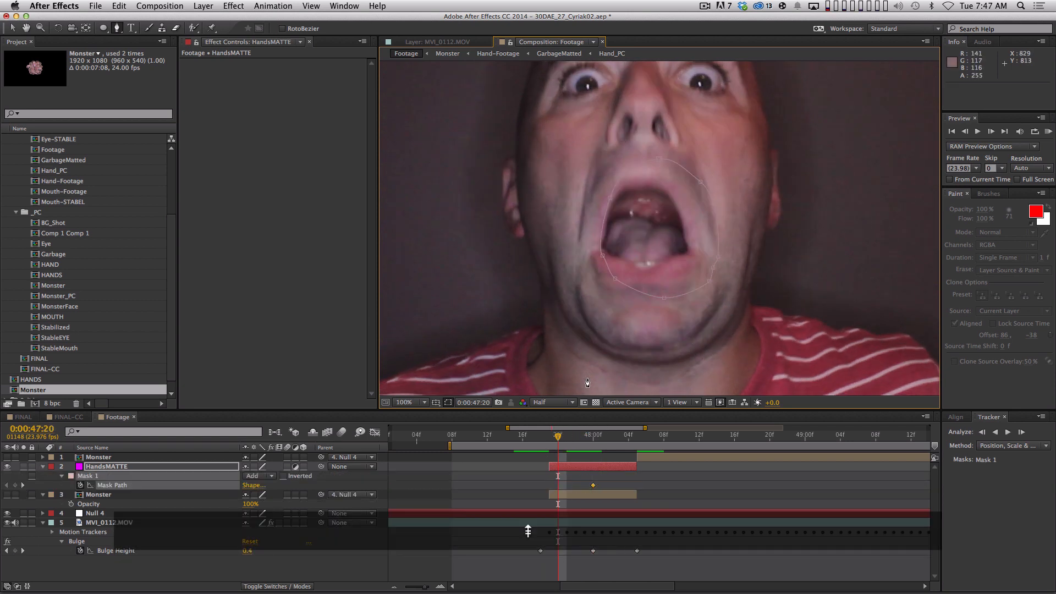
key("v")
left_click_drag(659, 158, 610, 213)
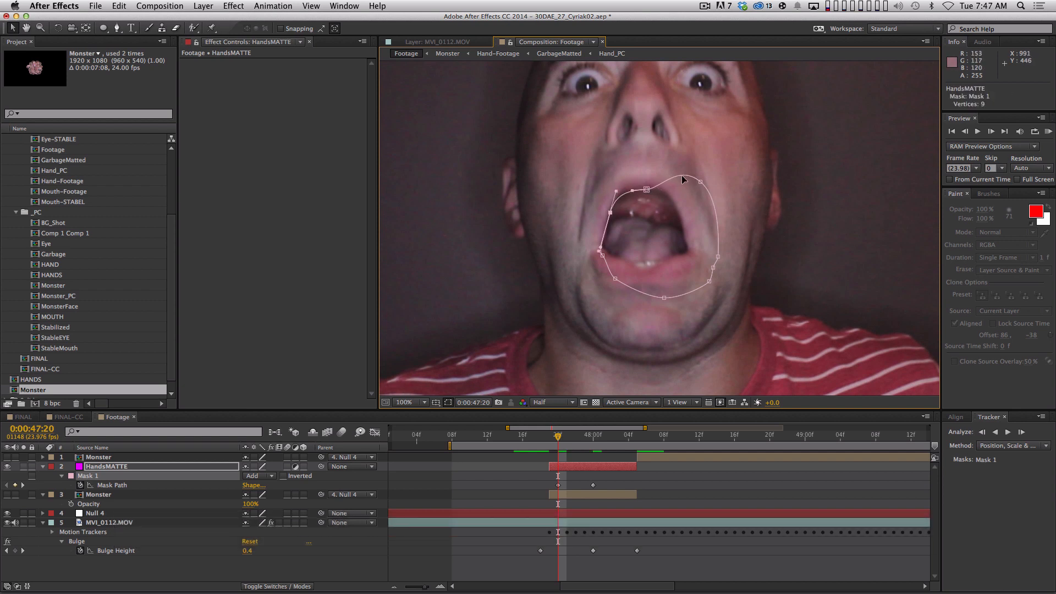
left_click_drag(701, 182, 664, 189)
- Fit the mask's remaining side and bottom points to the mouth at 0:00:47:20 and set Mask Feather to 5.0 pixels
left_click_drag(721, 264, 681, 234)
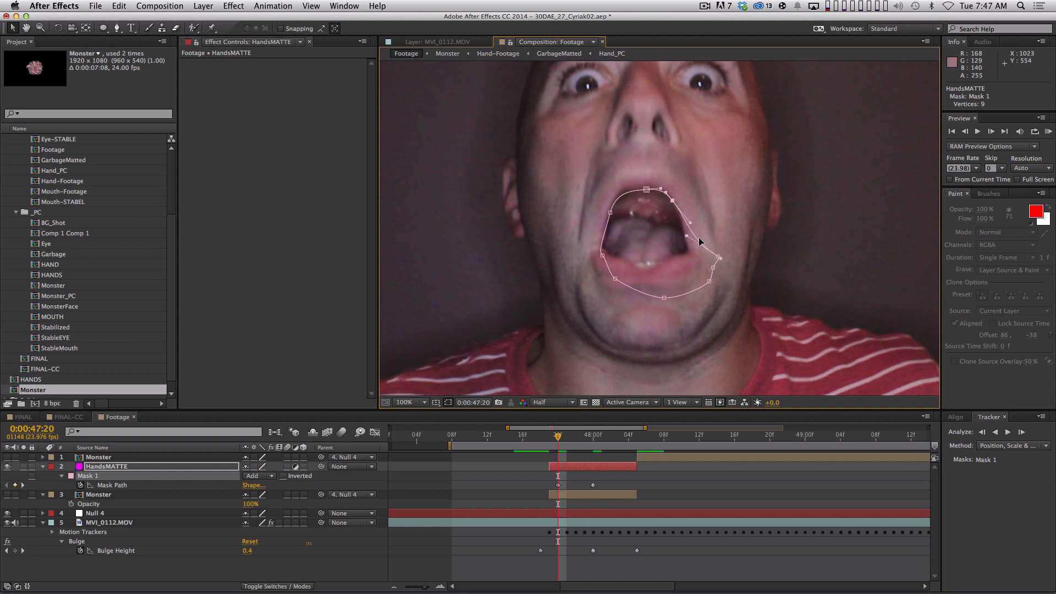
key("super+z")
key("super+z")
key("super+z")
key("super+z")
left_click_drag(714, 267, 620, 259)
left_click(669, 257)
left_click_drag(647, 189, 645, 187)
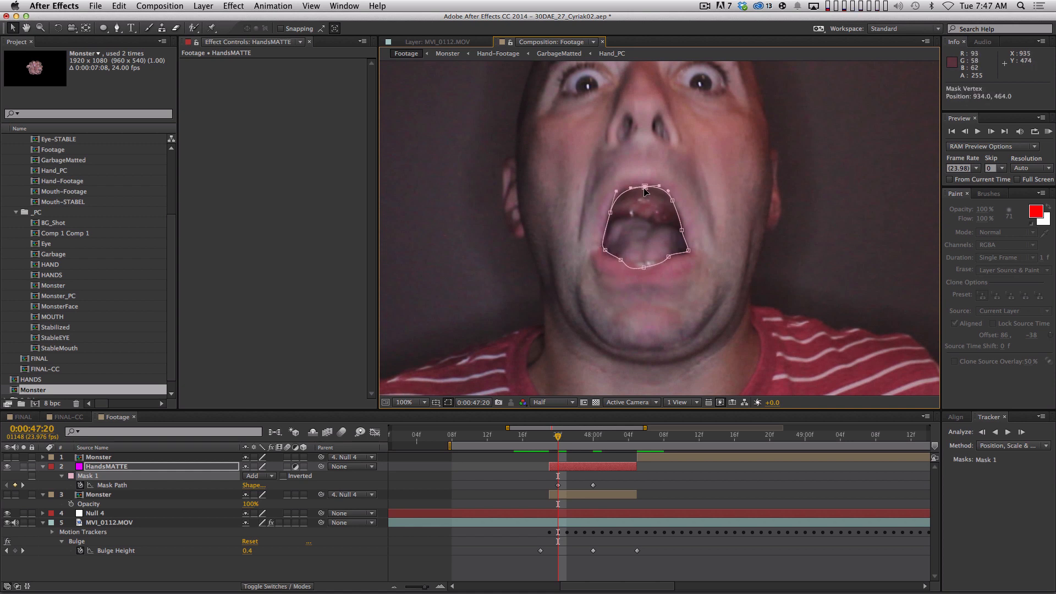
key("f")
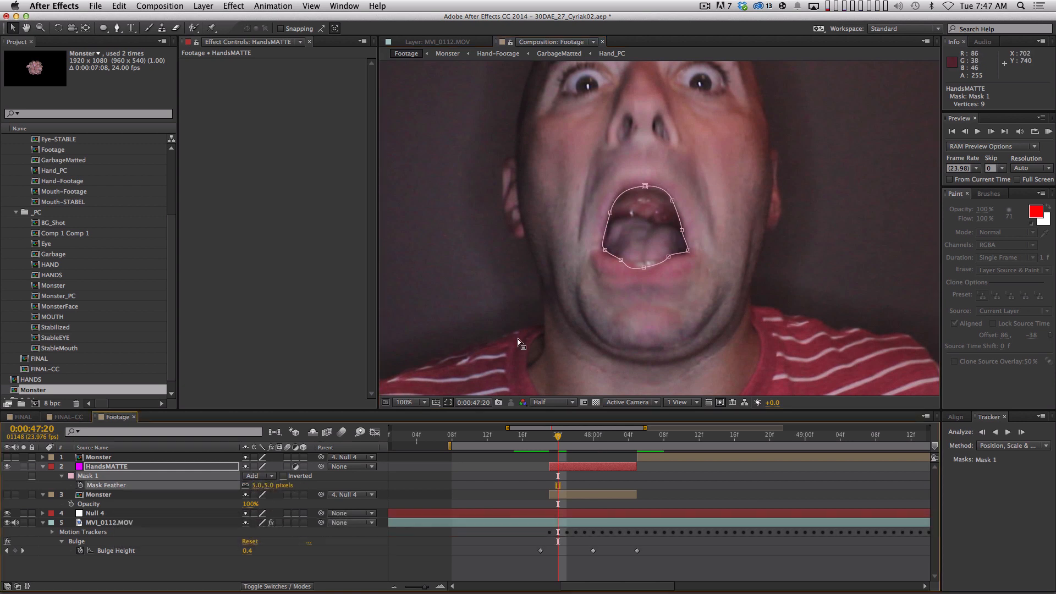
- At 0:00:47:22, reshape the HandsMATTE mask to the mouth opening, keeping its bottom edge along the lower teeth
key("Page_Down")
key("Page_Down")
left_click_drag(652, 172, 645, 166)
left_click_drag(610, 205, 604, 201)
left_click_drag(686, 191, 642, 163)
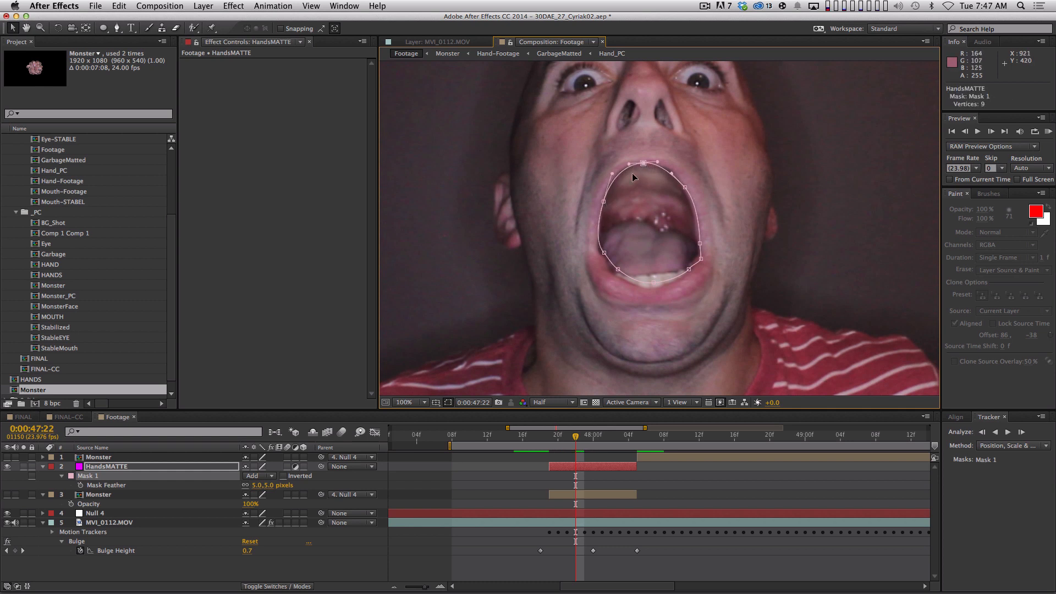
left_click_drag(617, 269, 602, 254)
left_click_drag(652, 281, 651, 275)
left_click(689, 269)
key("super+z")
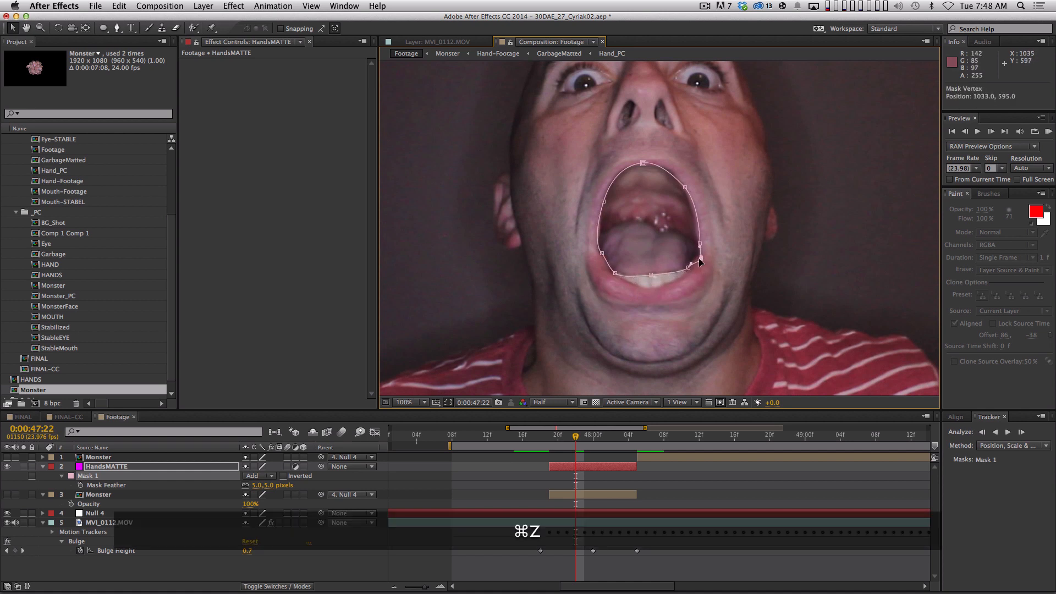
left_click_drag(700, 244, 695, 239)
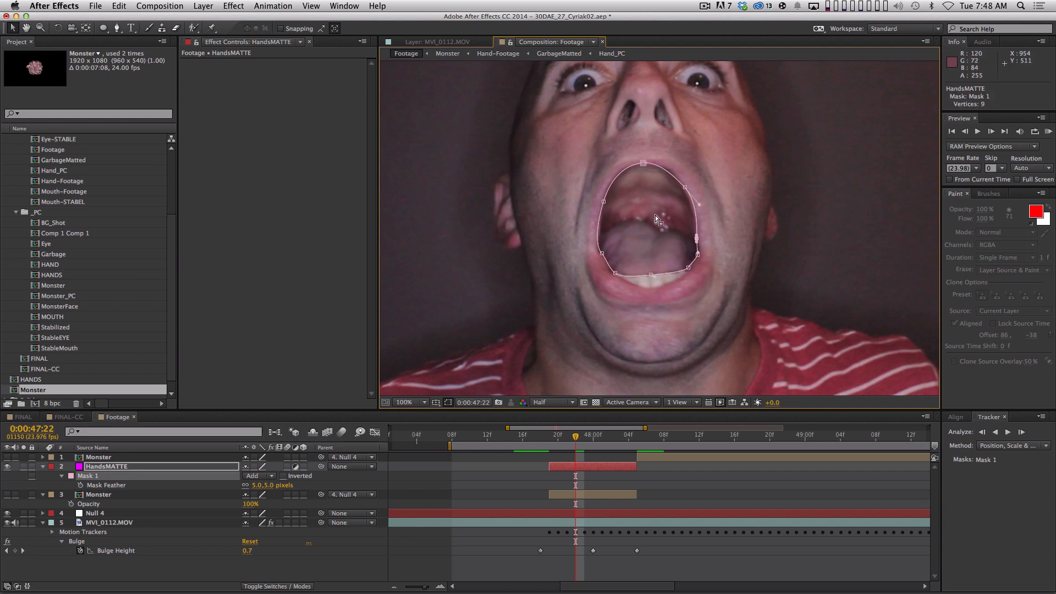
- At 0:00:47:19, shrink the HandsMATTE mask to the small dark opening between the barely parted lips
key("Page_Up")
key("Page_Up")
key("Page_Up")
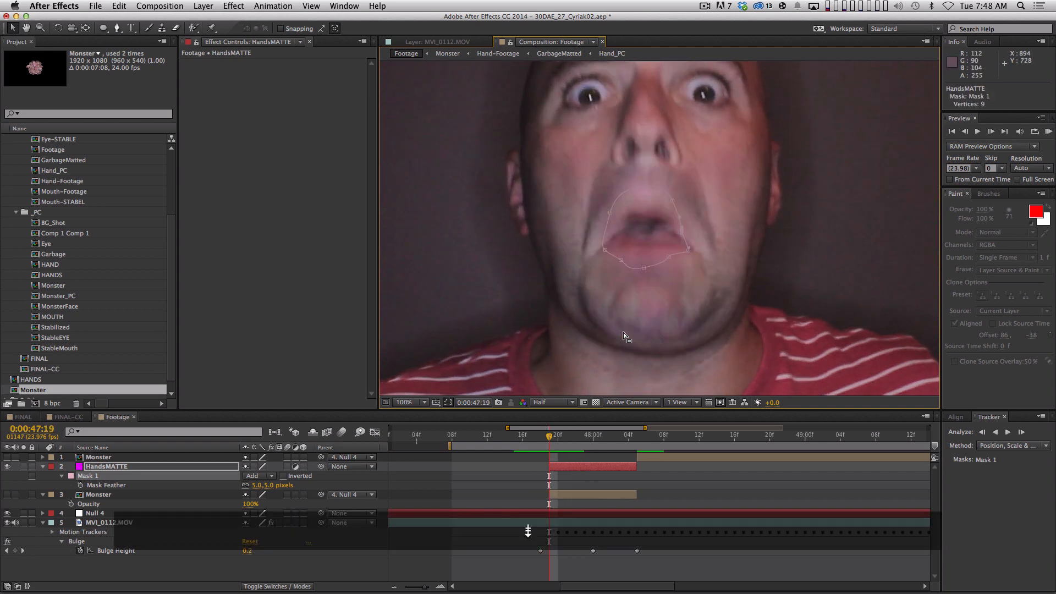
double_click(672, 199)
left_click_drag(645, 186, 645, 217)
left_click_drag(647, 269, 656, 227)
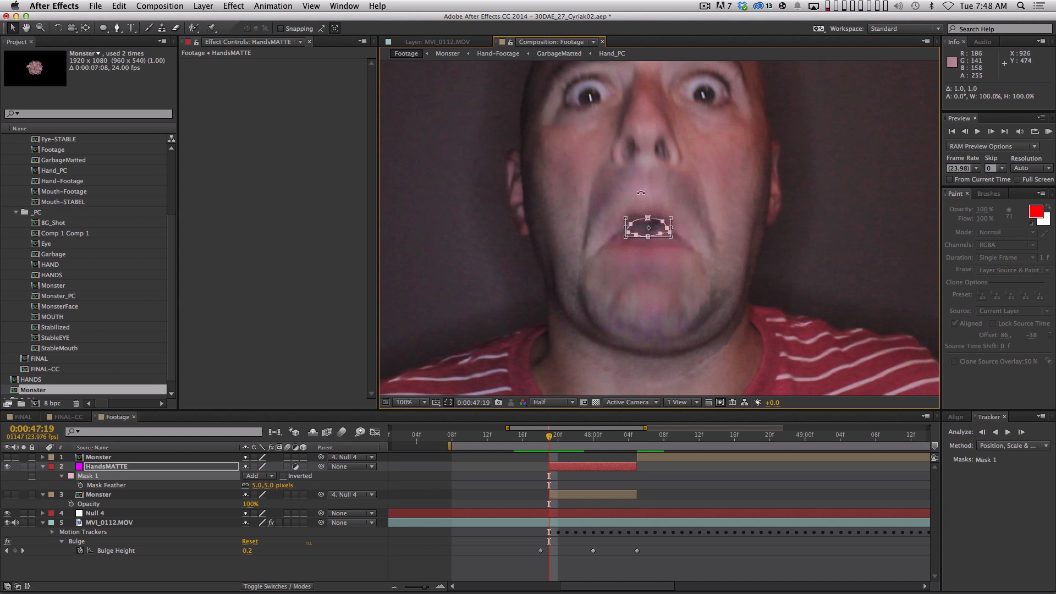
- At 0:00:48:02, shift the whole HandsMATTE mask sideways to follow the turned mouth
key("Page_Down")
key("Page_Down")
key("Page_Down")
key("Page_Down")
key("Page_Down")
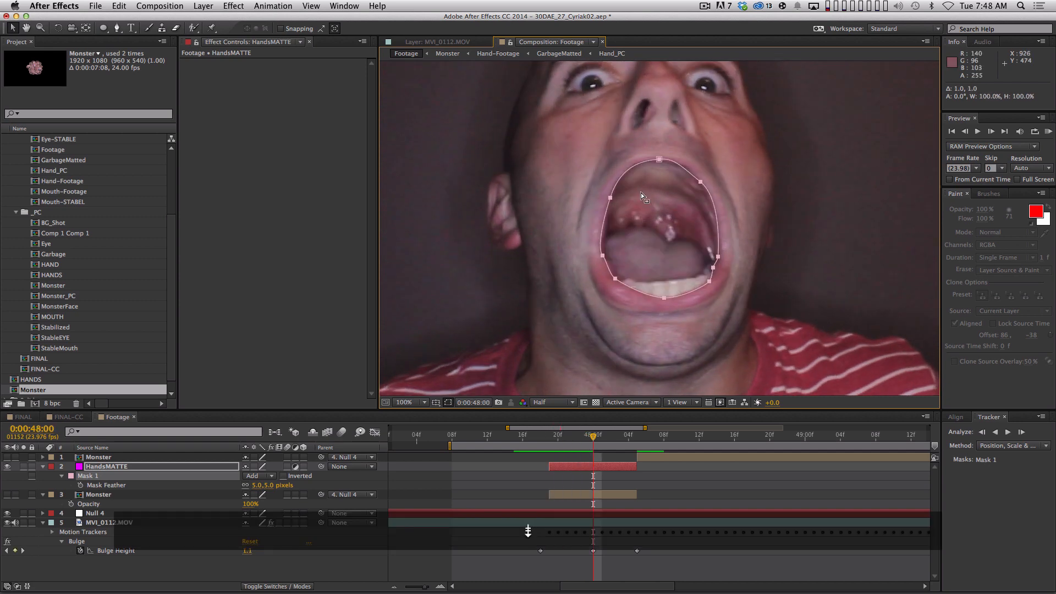
key("Page_Down")
key("Page_Down")
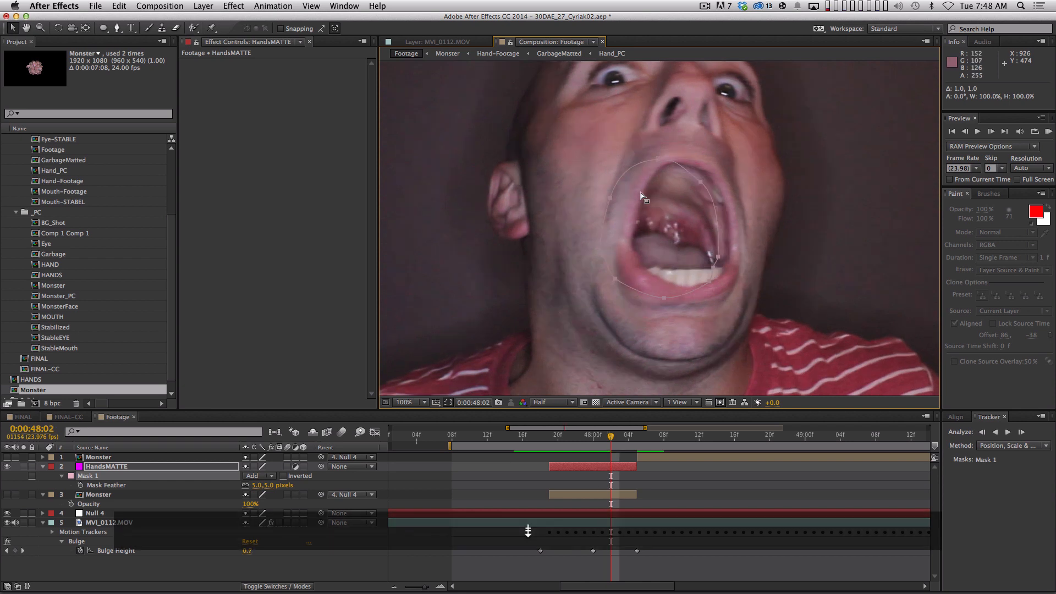
key("shift+Right")
key("shift+Right")
key("shift+Right")
key("shift+Right")
key("shift+Right")
key("shift+Right")
key("shift+Left")
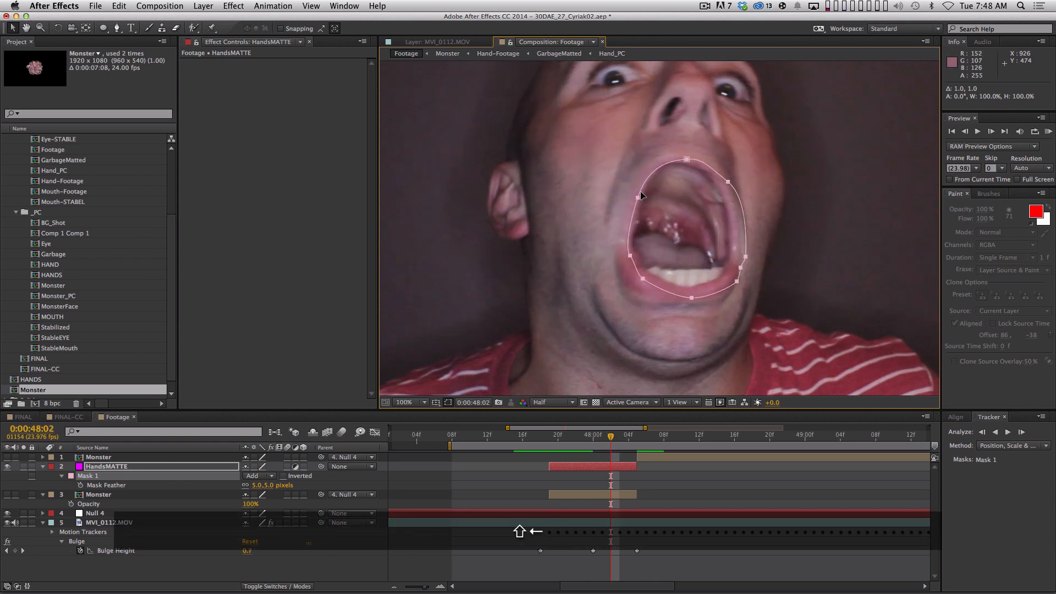
- Scale the mask's right-side points to 85.0% width and 97.3% height, and raise its bottom edge to the lower teeth
left_click_drag(720, 164, 734, 279)
double_click(745, 256)
key("Return")
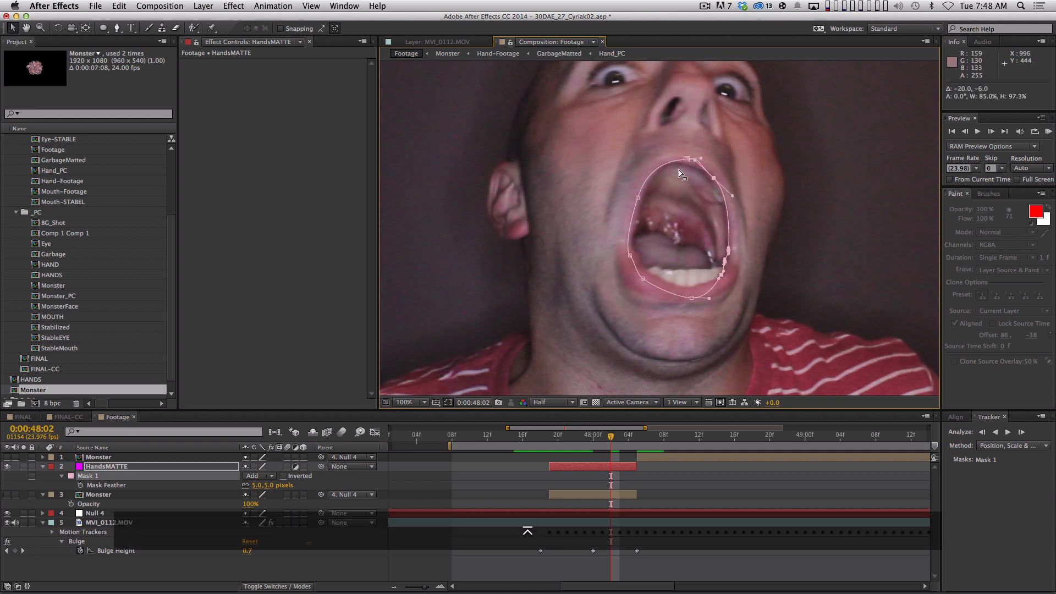
left_click_drag(693, 297, 716, 265)
left_click_drag(642, 279, 650, 266)
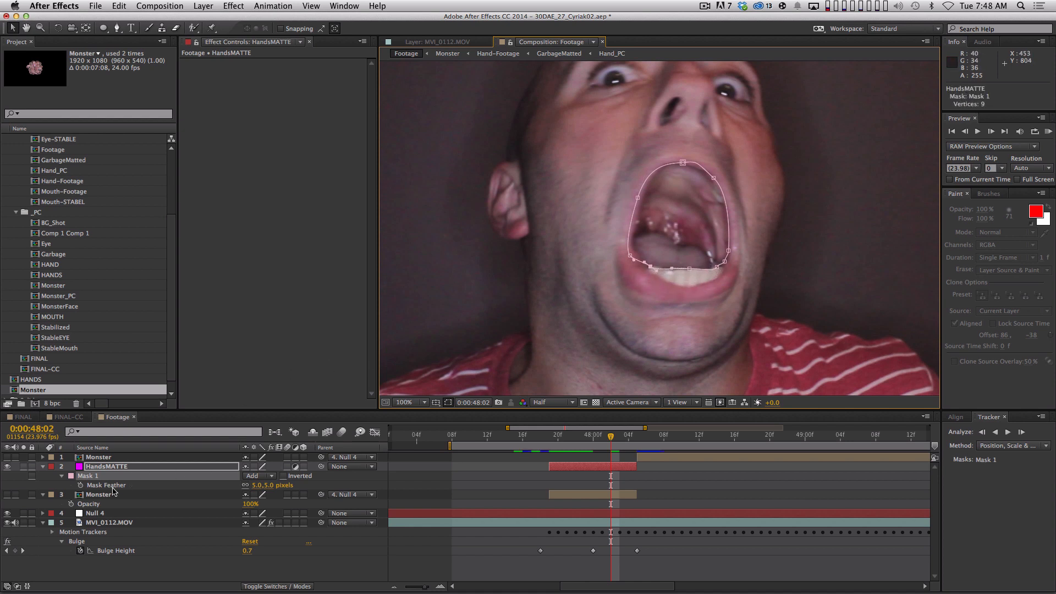
- Show the short Monster segment, set its track matte to Alpha Matte "HandsMATTE", and check the hands inside the mouth
left_click(8, 495)
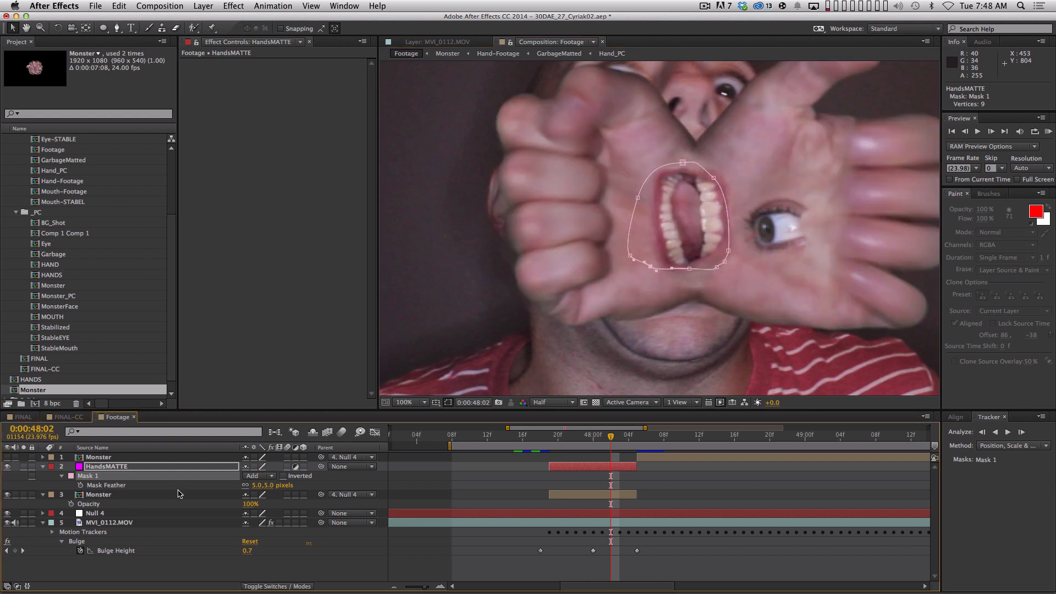
key("F4")
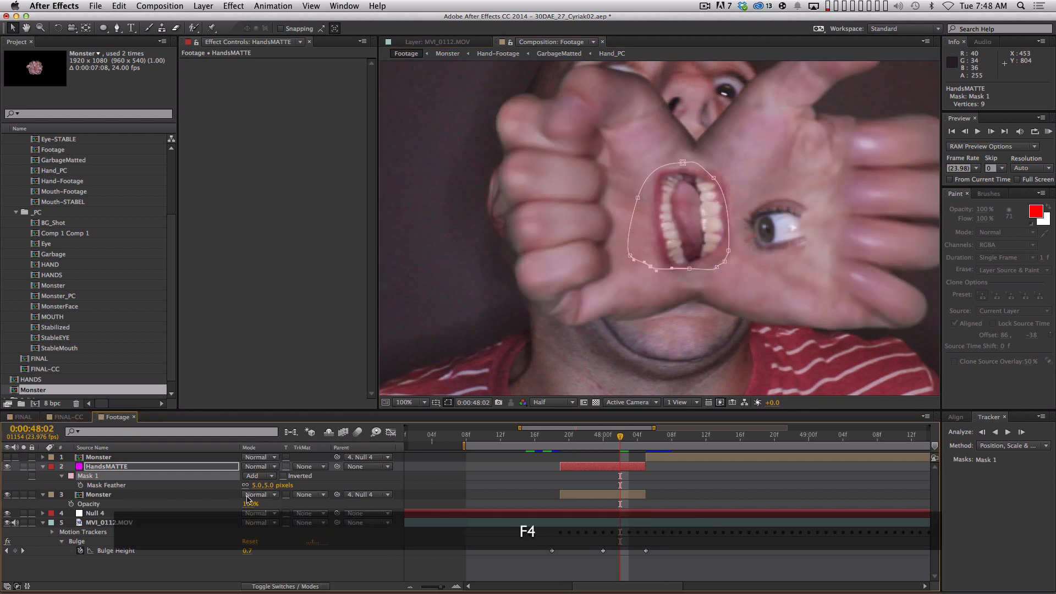
left_click(165, 495)
left_click(311, 495)
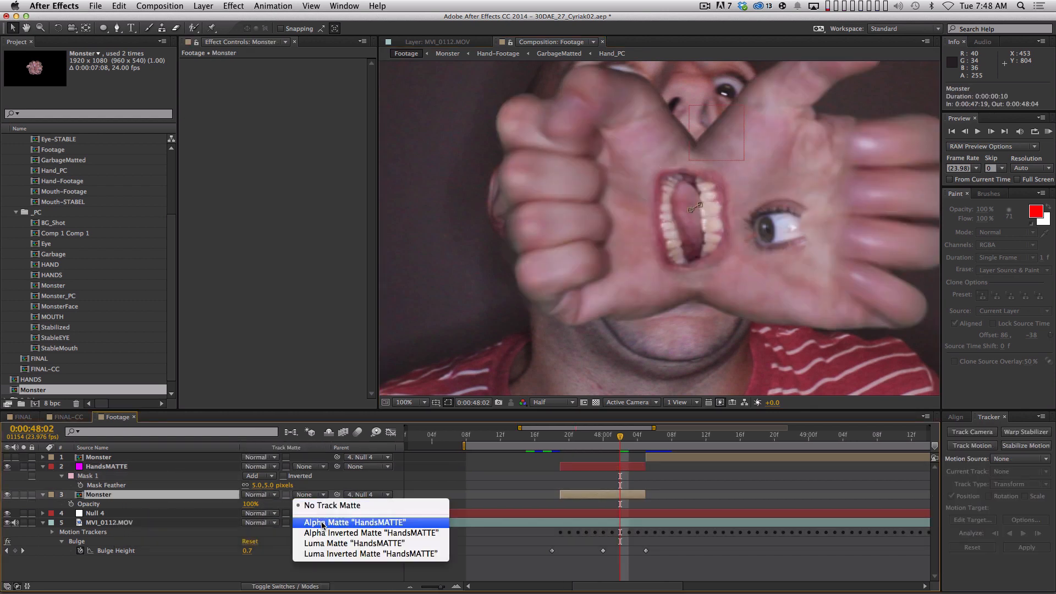
left_click(324, 524)
mouse_move(567, 436)
left_mouse_down()
mouse_move(627, 436)
mouse_move(550, 437)
mouse_move(596, 436)
mouse_move(578, 437)
left_mouse_up()
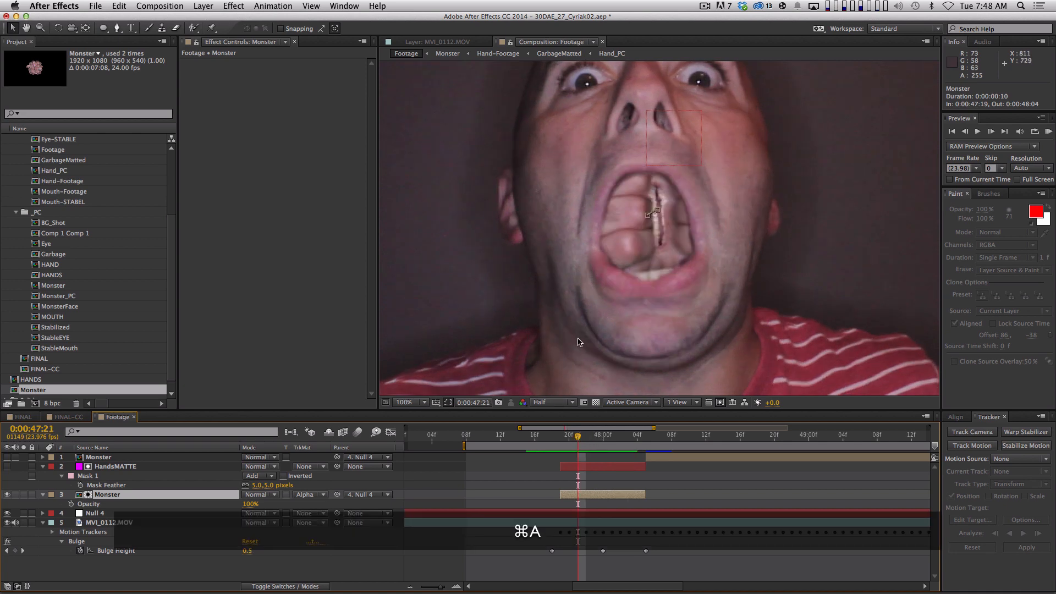
- Collapse all layer properties and reveal the keyframed properties of both Monster layers
key("super+a")
key("shift+super+grave")
key("shift+grave")
left_click(608, 554)
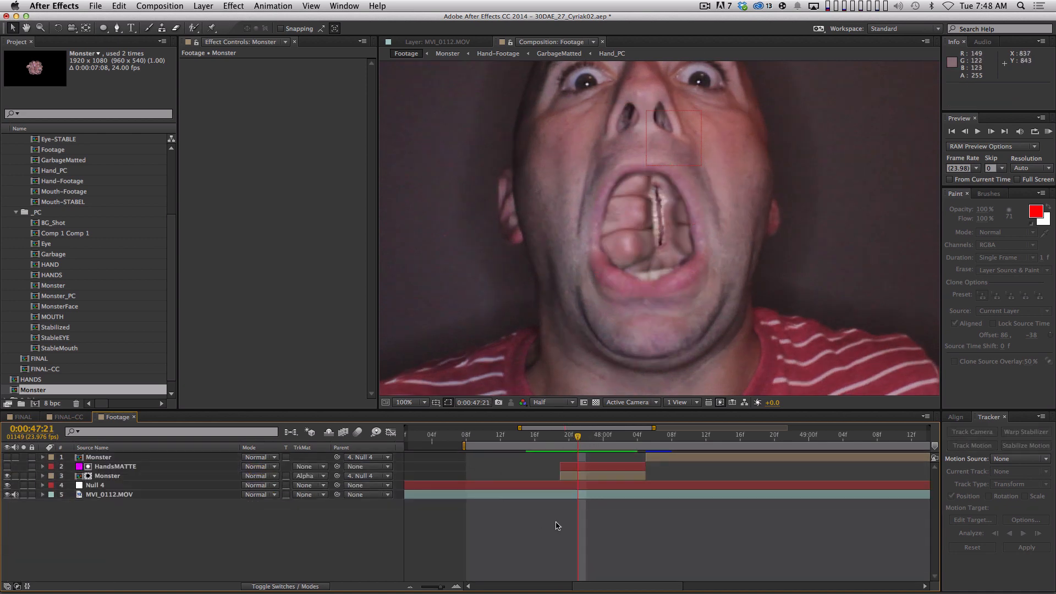
key("minus")
key("minus")
left_click(134, 477)
left_click(129, 457, "super")
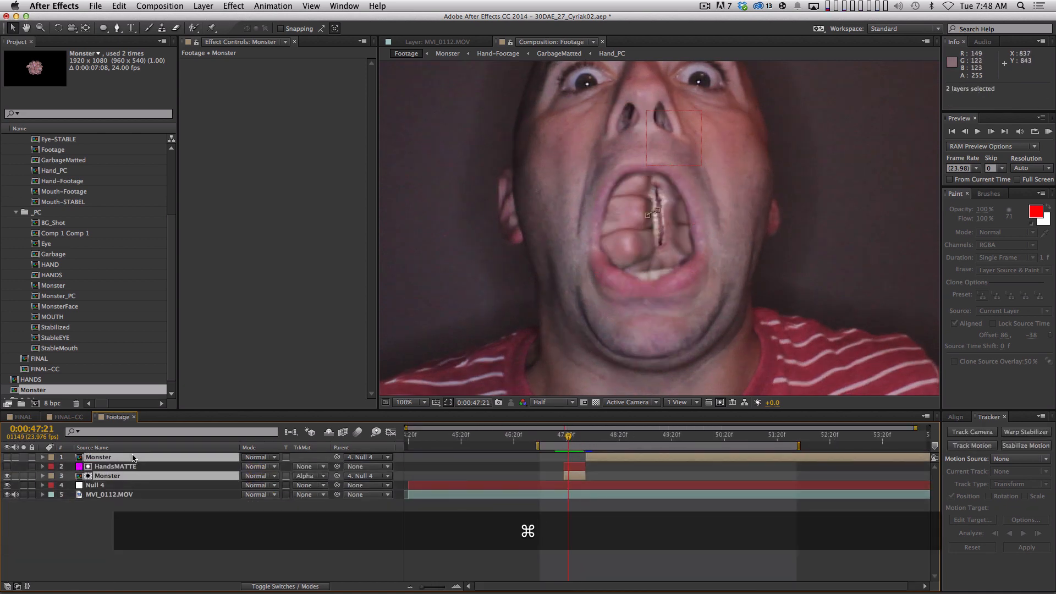
key("u")
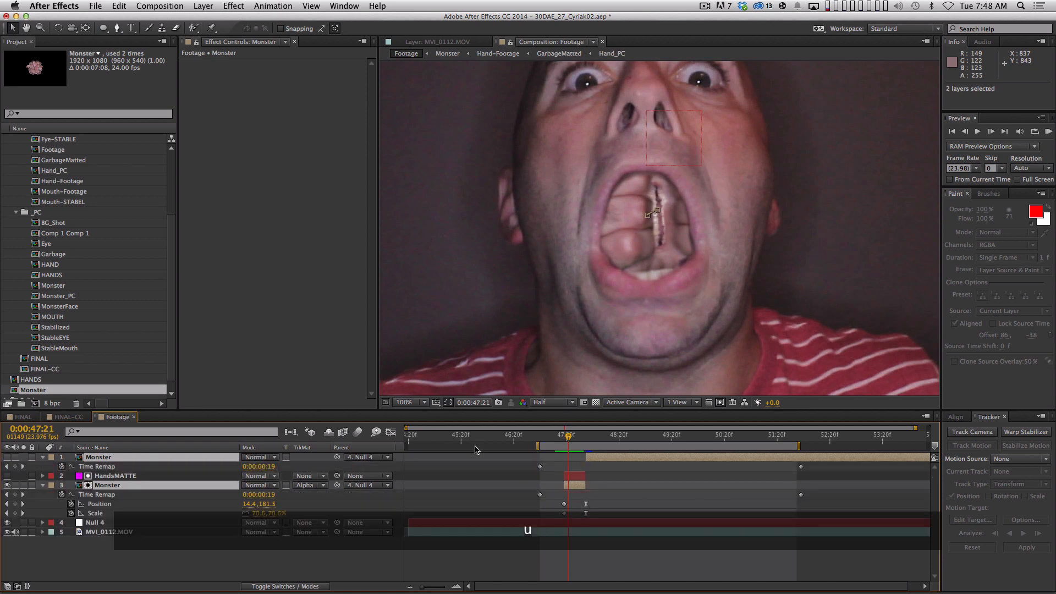
- Move both Monster layers' Time Remap keyframes later together, placing the first ones at 0:00:47:16
left_click(107, 468)
left_click(106, 494, "super")
left_click_drag(569, 437, 578, 435)
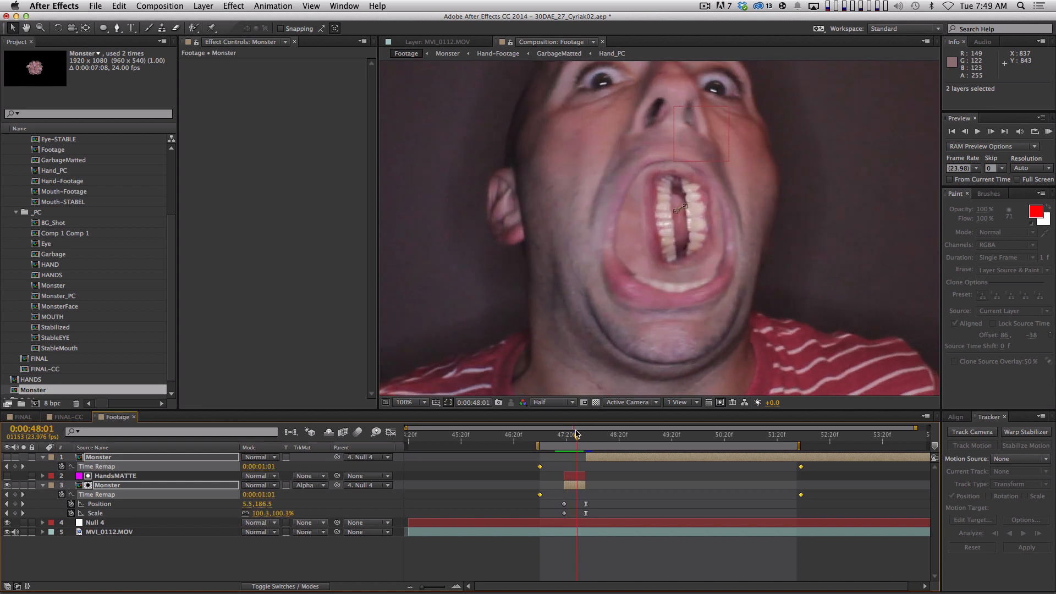
left_click_drag(540, 497, 557, 497)
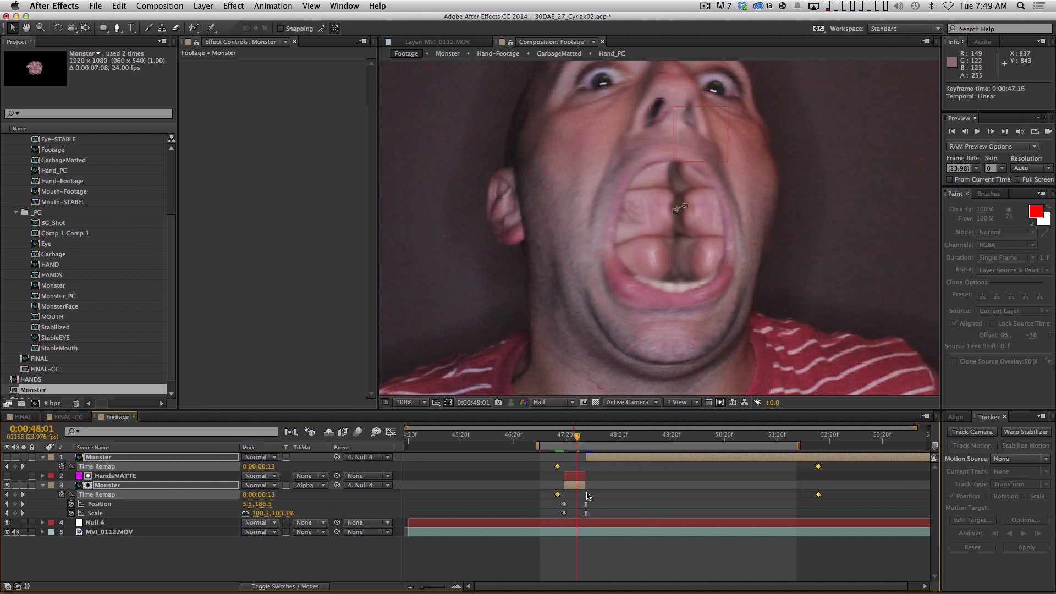
- Try sliding the short Monster segment two frames earlier, and undo the move
left_click_drag(563, 437, 578, 435)
left_click_drag(582, 486, 576, 487)
key("super+z")
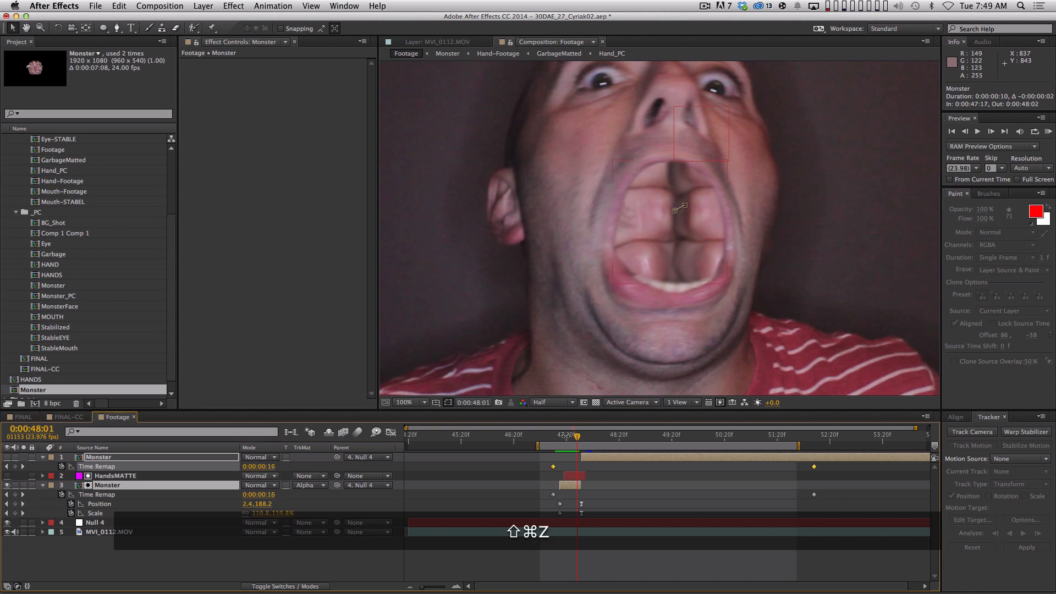
- Trim HandsMATTE and the short Monster segment to end at 0:00:48:01, and extend the upper Monster layer to start there
key("=")
key("=")
left_click(598, 575)
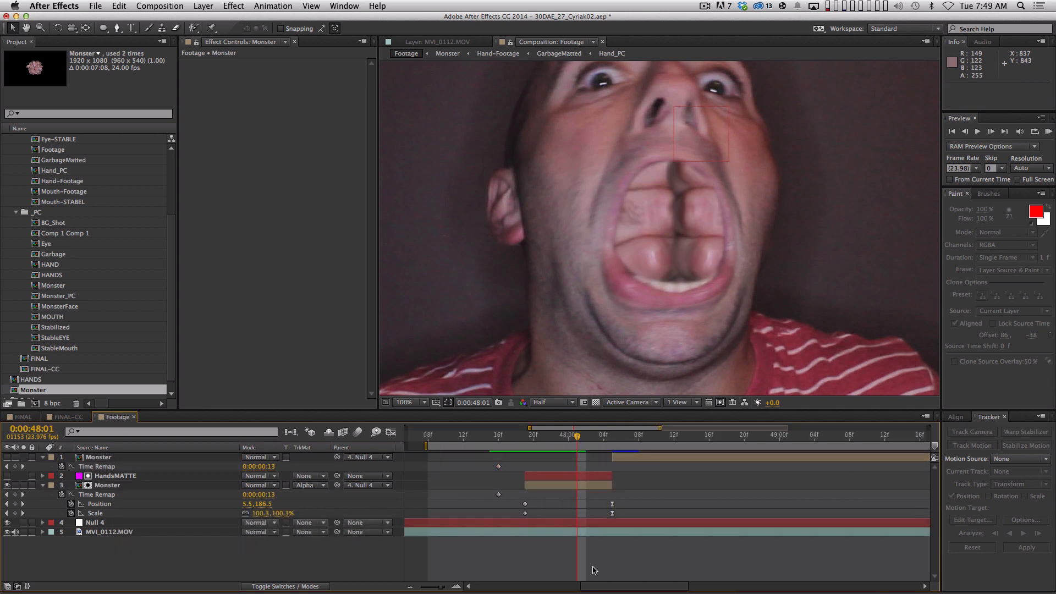
left_click_drag(612, 486, 577, 457)
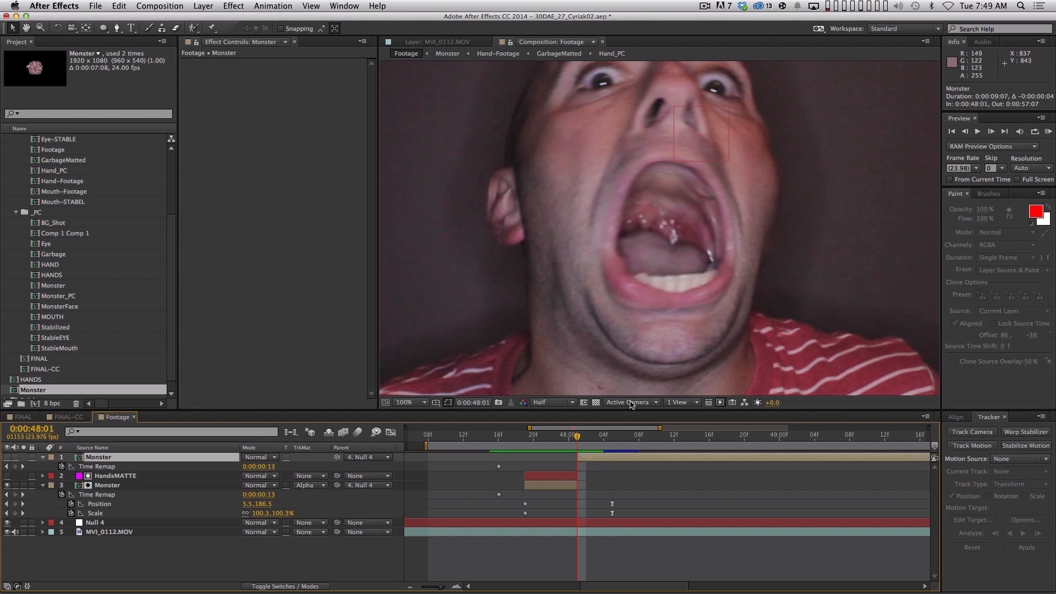
- Turn on the upper Monster layer's visibility, preview the hands emerging over the face, and return to 0:00:48:01
left_click(7, 457)
mouse_move(558, 440)
left_mouse_down()
mouse_move(538, 440)
mouse_move(583, 441)
mouse_move(563, 443)
mouse_move(573, 445)
left_mouse_up()
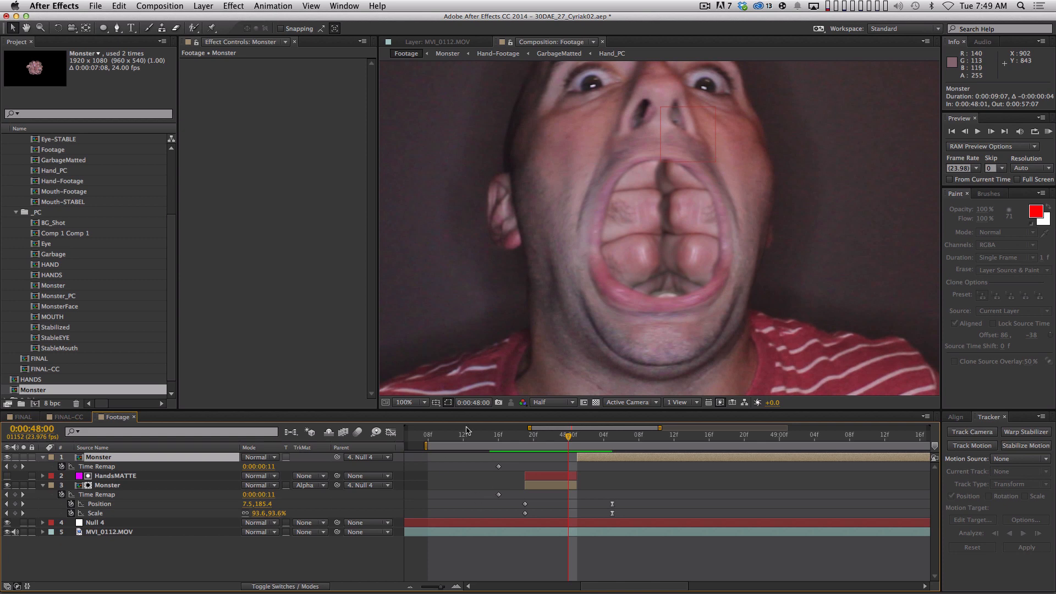
key("minus")
key("comma")
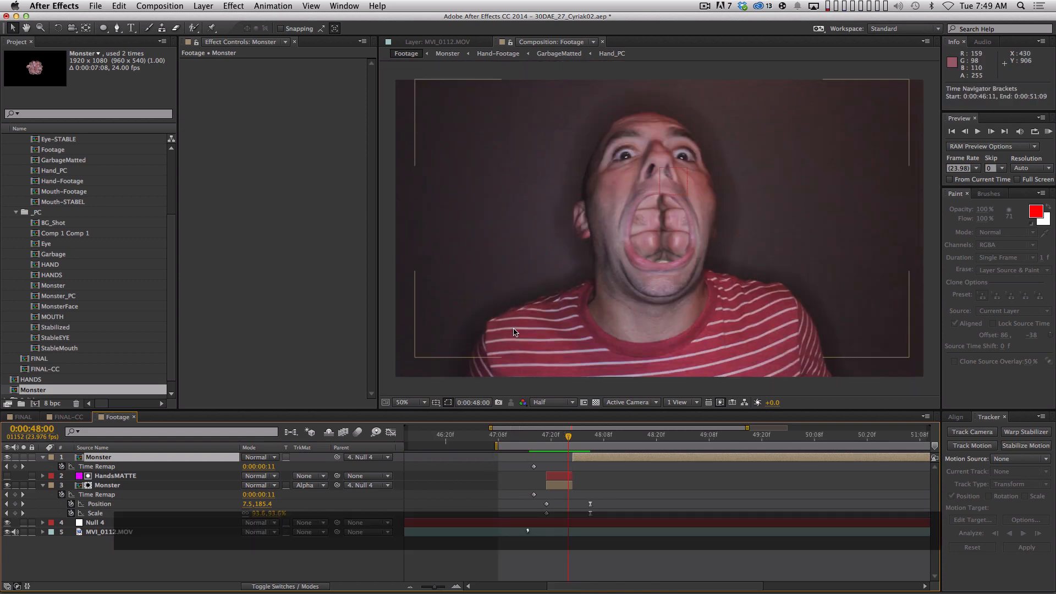
key("KP_0")
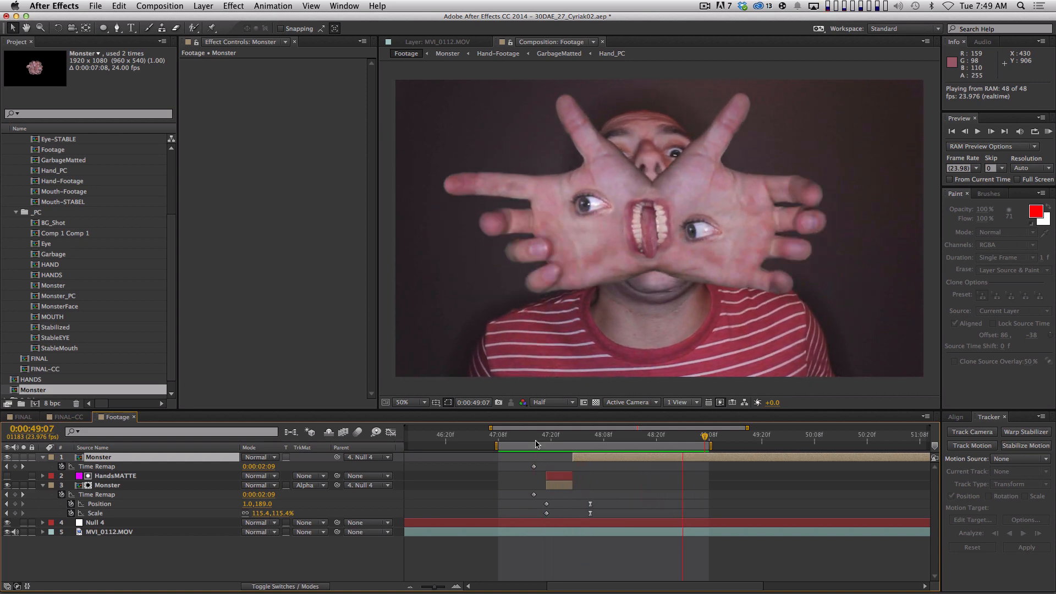
left_click(570, 436)
left_click_drag(569, 437, 573, 438)
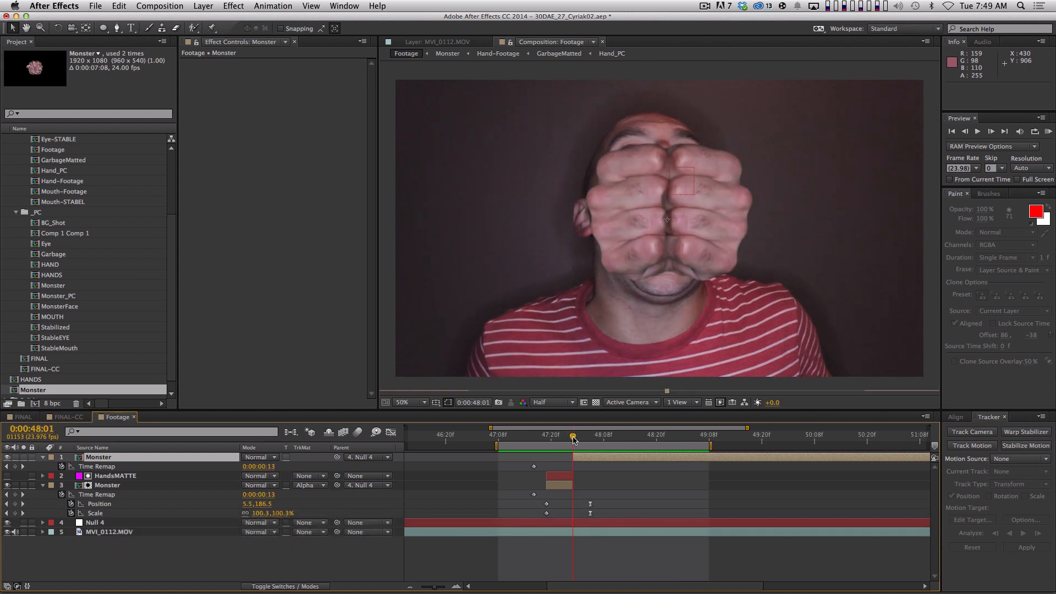
- Try moving the short Monster segment's last Position and Scale keyframes to 0:00:48:01, and undo the move
left_click_drag(586, 498, 576, 517)
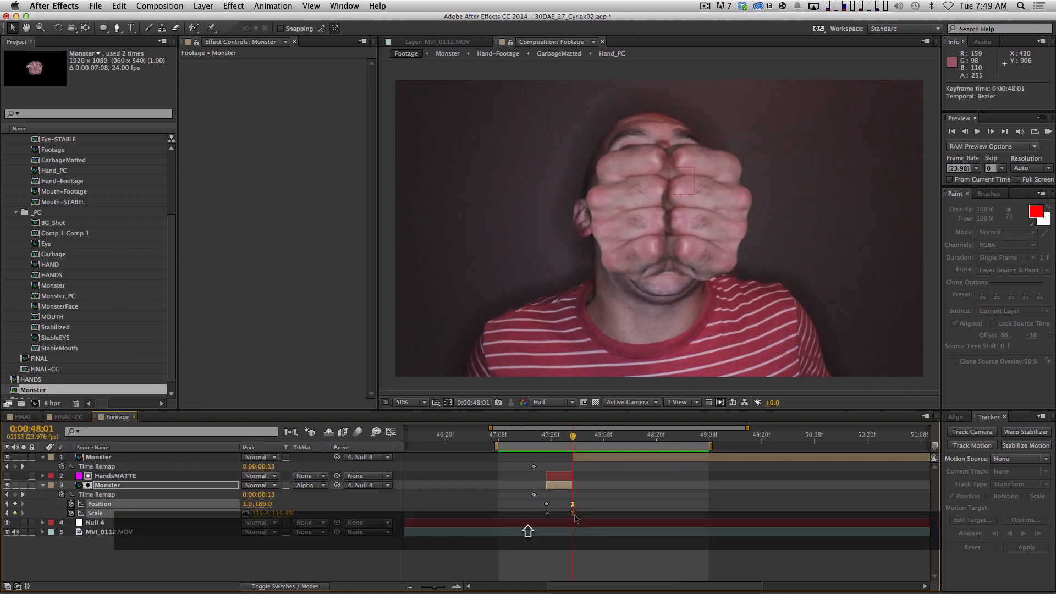
key("super+z")
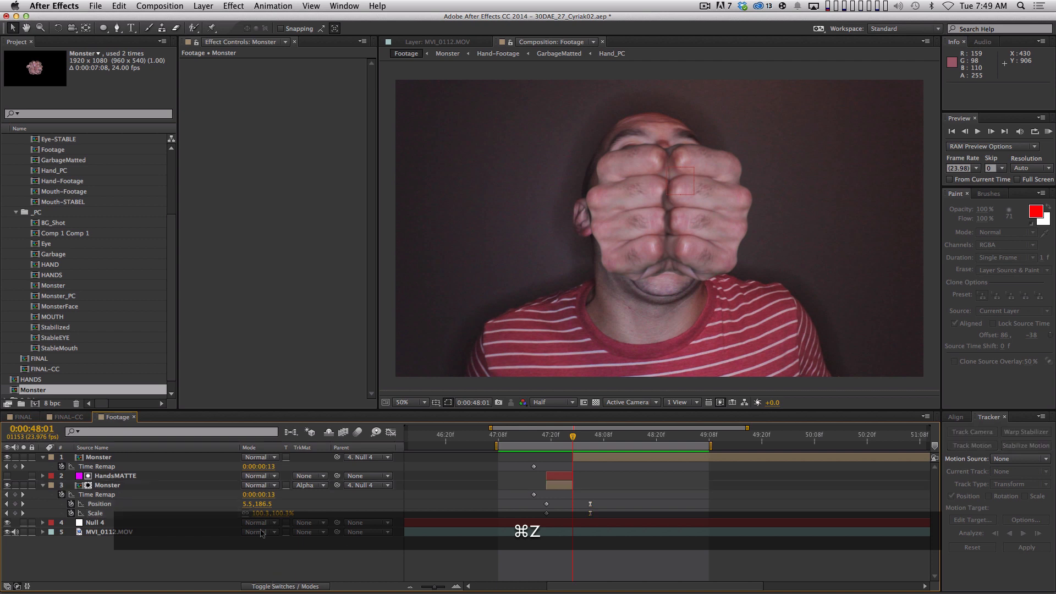
- Collapse both Monster layers, reveal their keyframed properties again, and review the frames leading into the open mouth
left_click(44, 485)
left_click(44, 457)
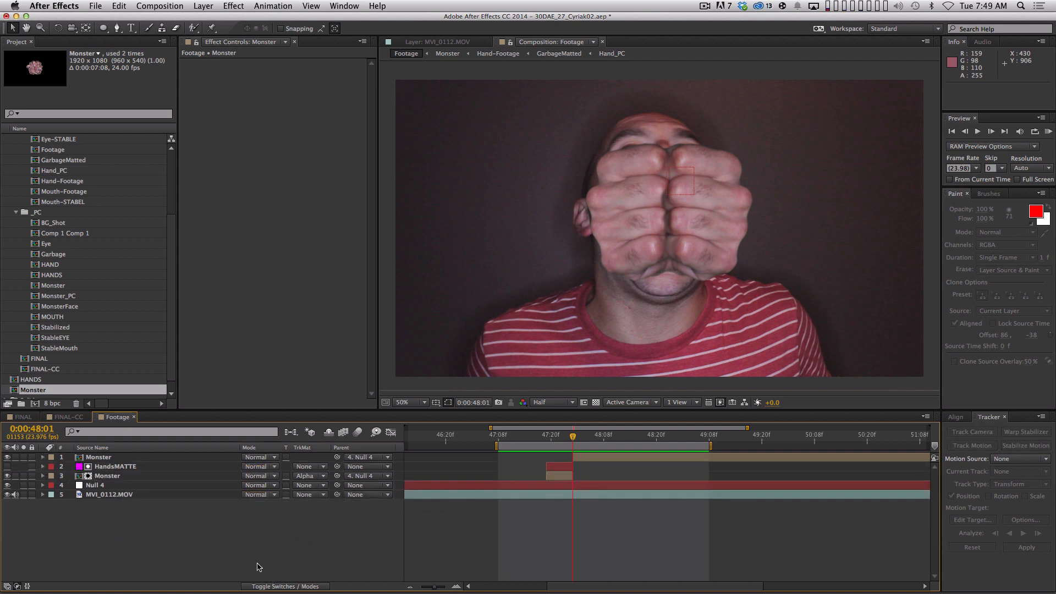
left_click(128, 475)
key("u")
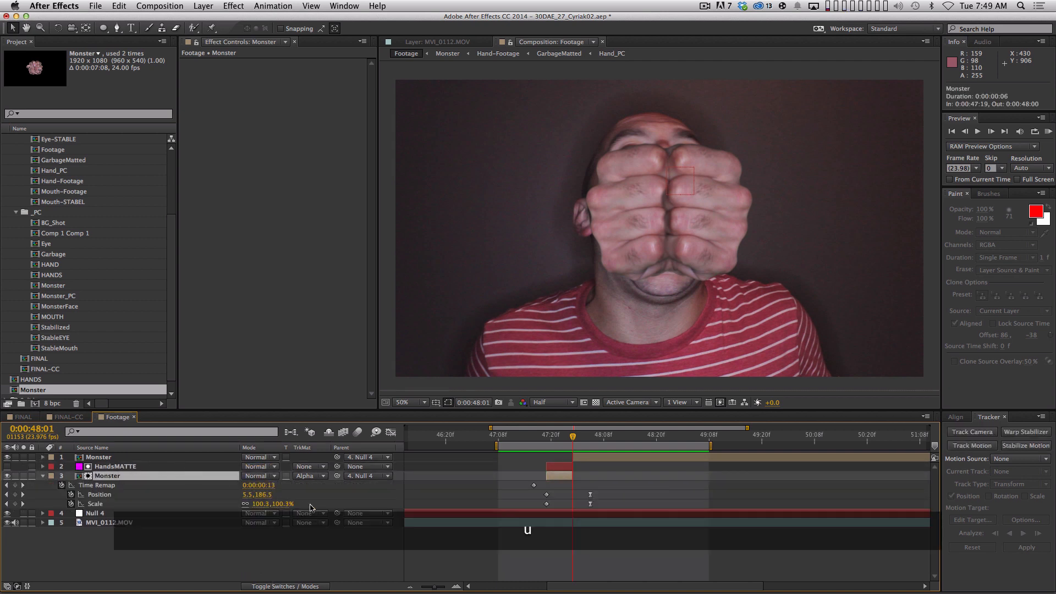
left_click(136, 459)
key("u")
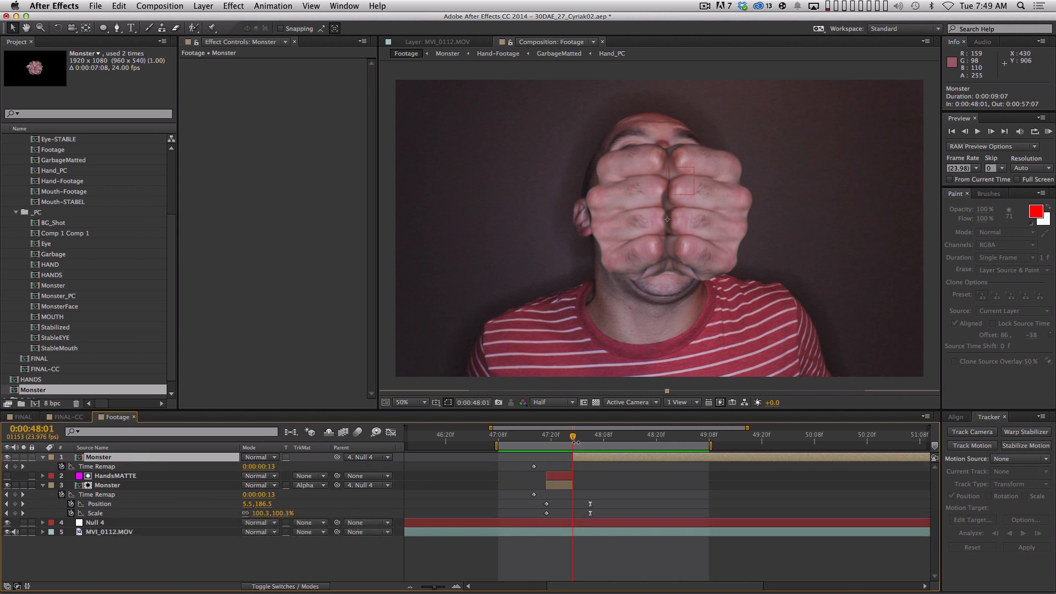
left_click(543, 438)
left_click_drag(543, 437, 563, 438)
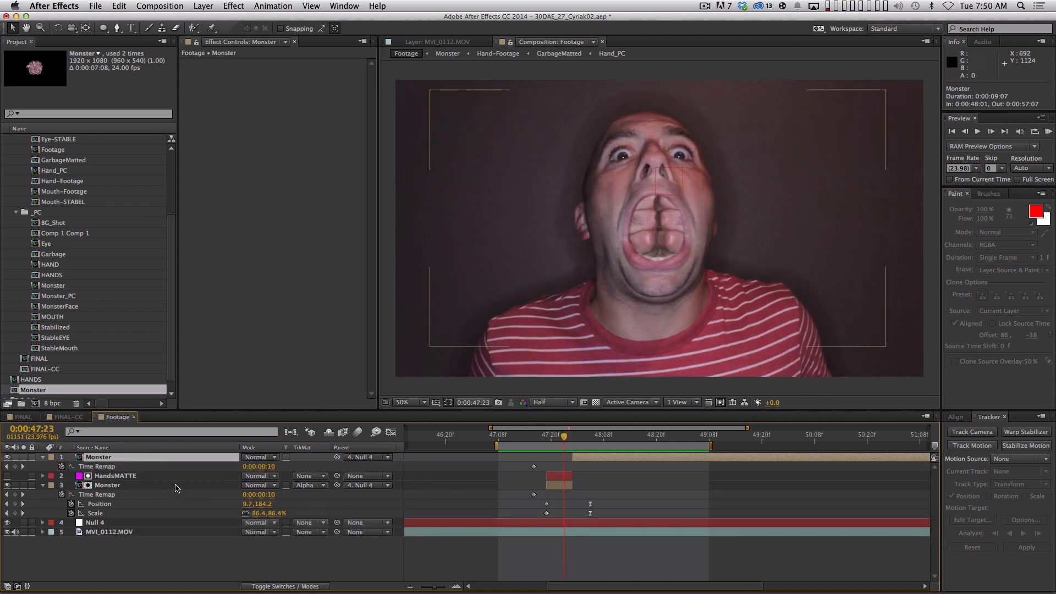
- Check the upper Monster layer's modified Position and Scale, and collapse it, leaving the lower Monster layer's keyframed properties revealed
key("u")
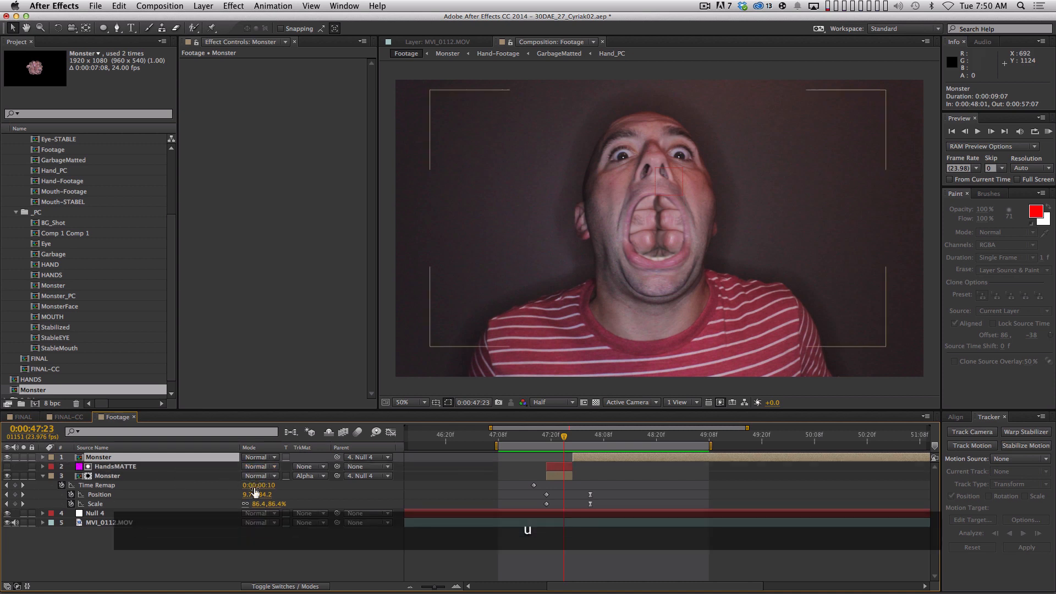
key("u")
key("u")
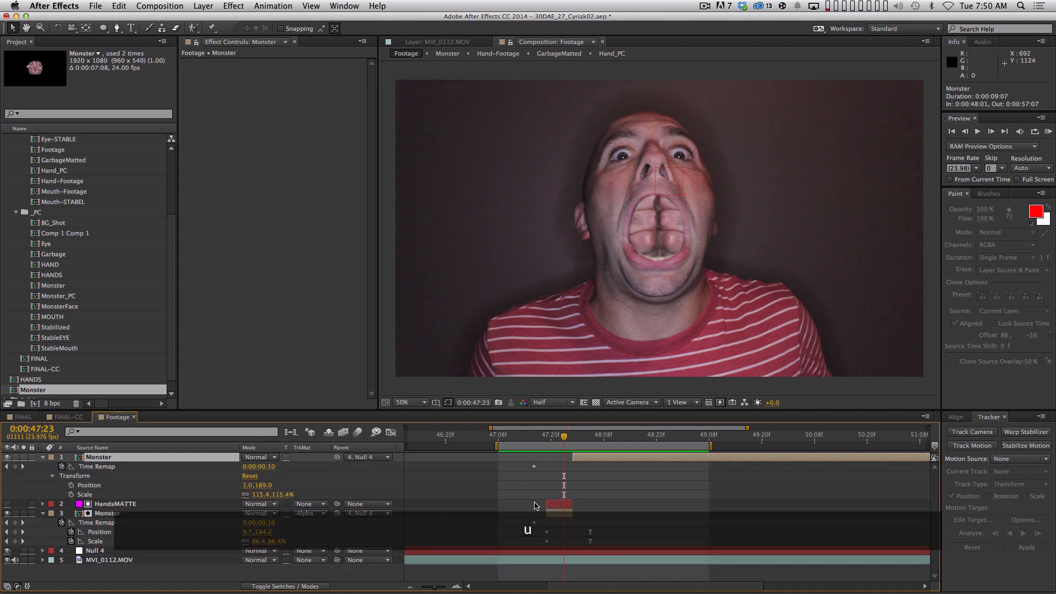
left_click(515, 574)
left_click(612, 460)
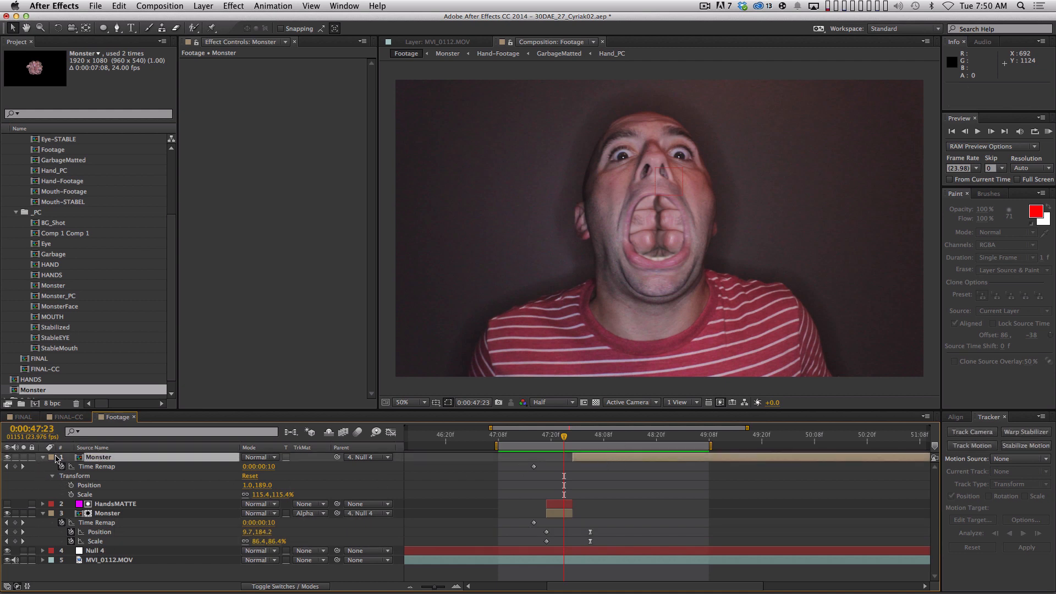
left_click(43, 457)
- At 0:00:48:15, past the last Scale keyframe, parent the upper Monster layer to the lower Monster layer
left_click(634, 434)
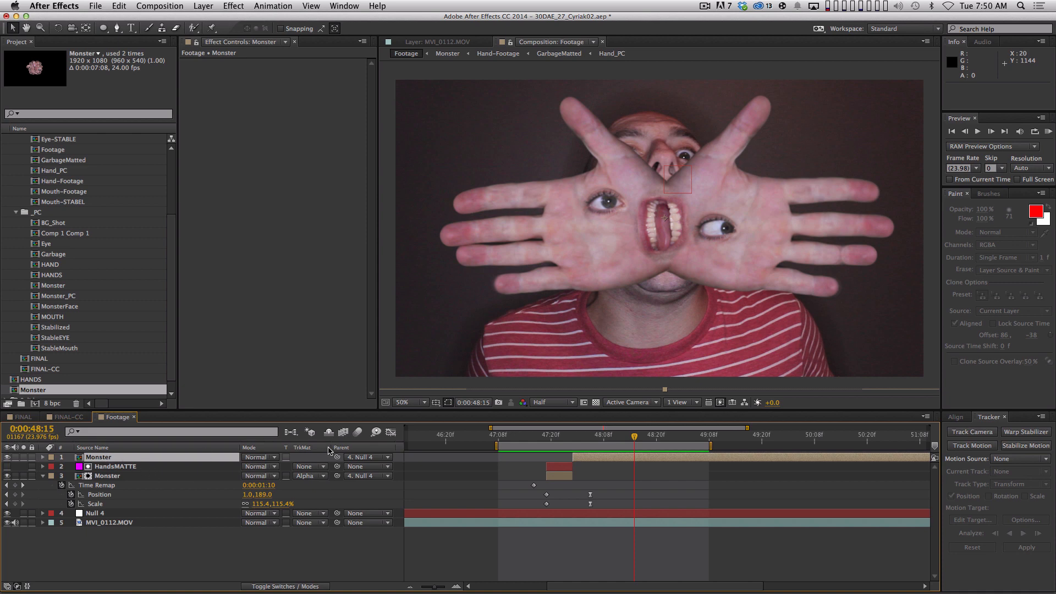
left_click_drag(337, 457, 168, 477)
- At 0:00:47:19, reduce the lower Monster's Scale keyframes together to 21.4% and 81.4%, set its Position to -1.0, 159.0, and preview
mouse_move(560, 446)
left_mouse_down()
mouse_move(583, 446)
mouse_move(539, 446)
mouse_move(597, 444)
mouse_move(556, 457)
left_mouse_up()
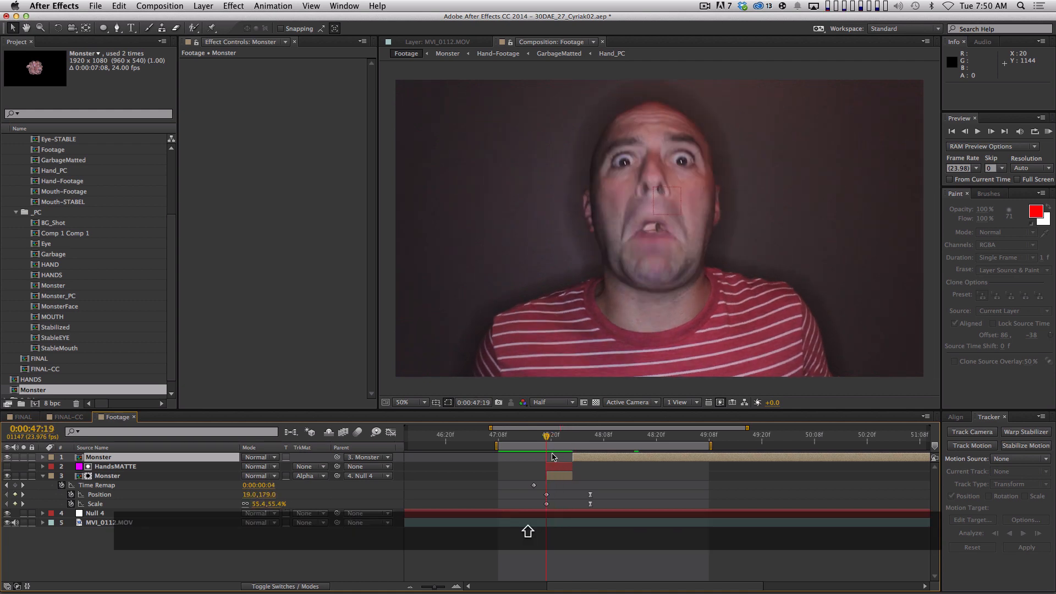
left_click(205, 504)
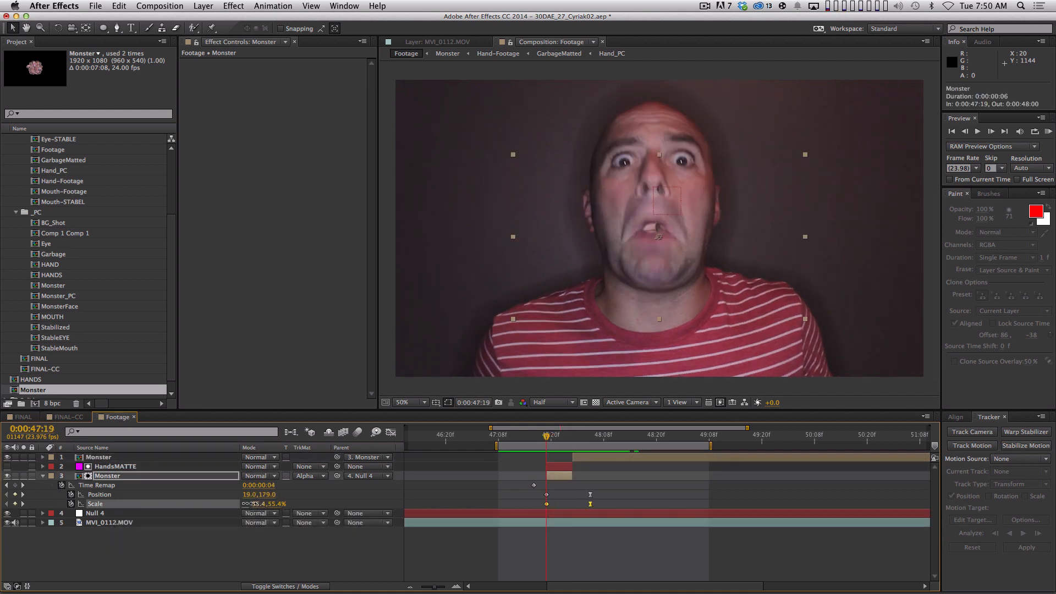
key("shift+Left")
key("shift+Up")
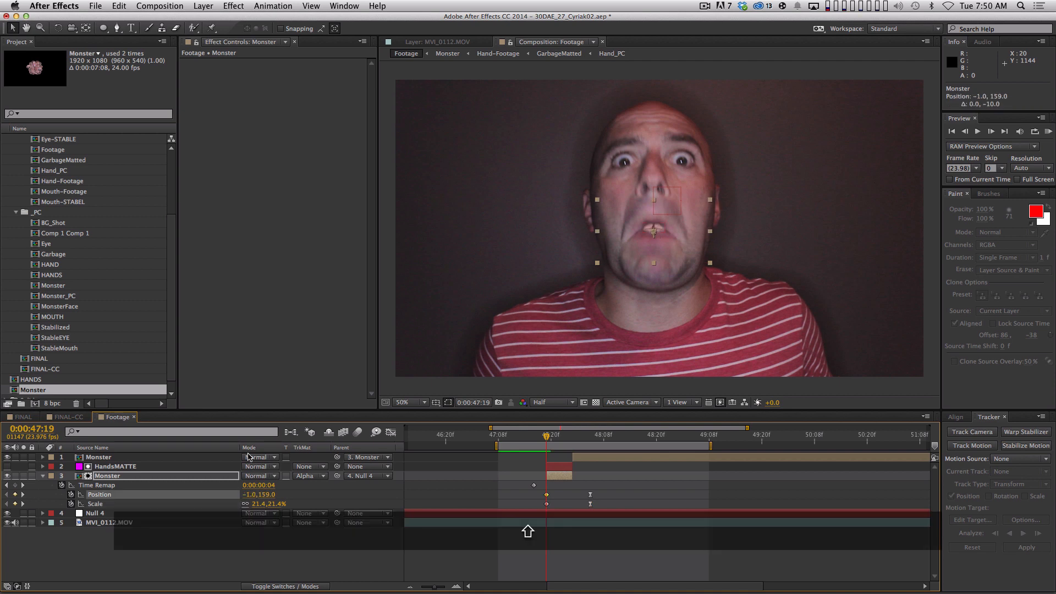
key("space")
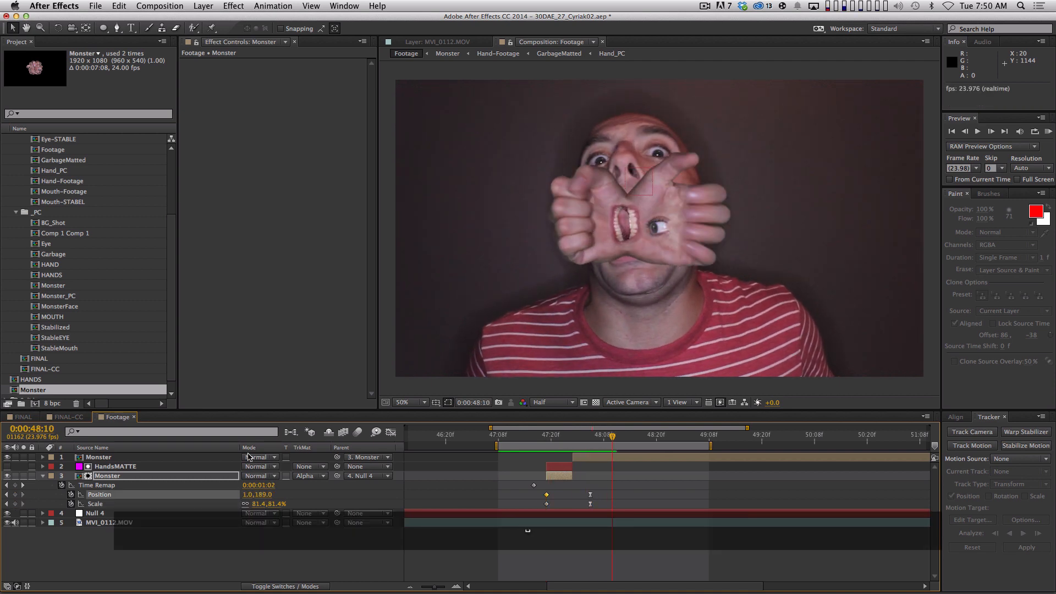
- At 0:00:47:22, lower the Monster hands to Position -0.2, 230.6, and move that keyframe back to 0:00:47:19
left_click_drag(546, 438, 560, 437)
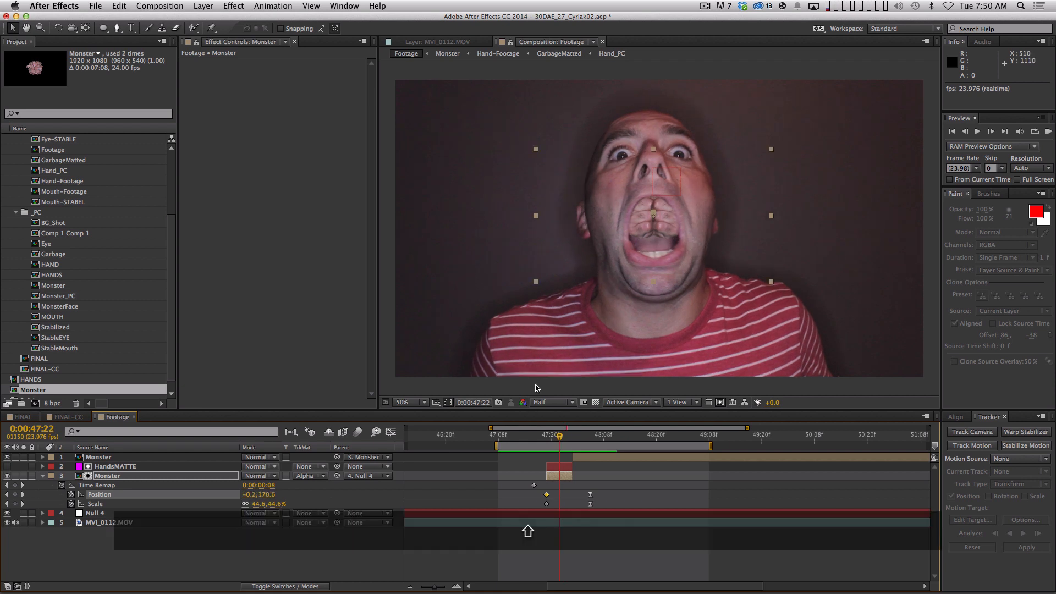
key("shift+Down")
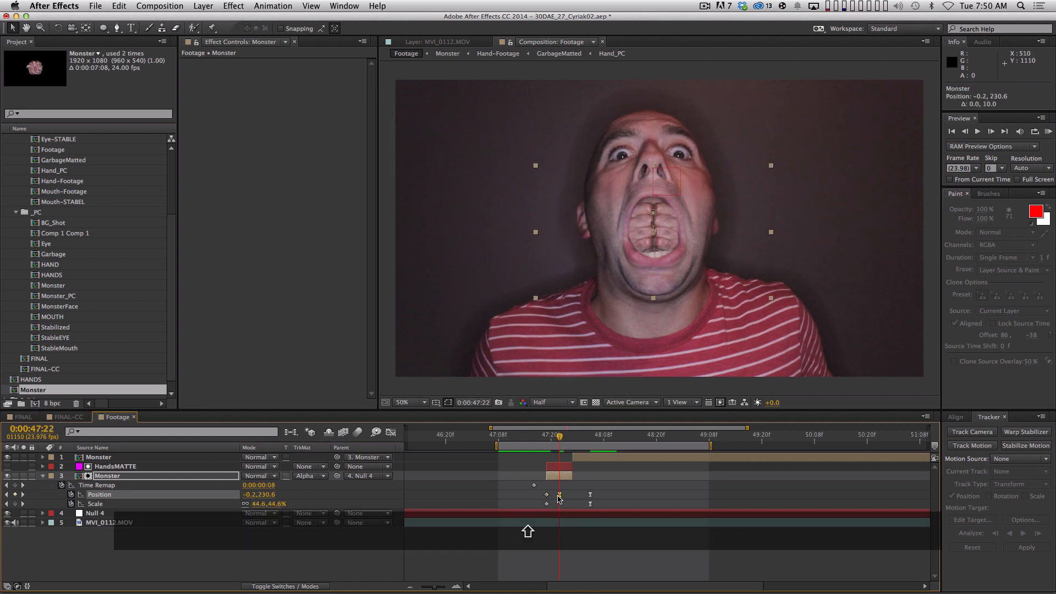
left_click_drag(560, 494, 542, 494)
- Step through the frames around 0:00:48:01 to examine how the hands fit the bulging mouth
key("Page_Down")
key("Page_Down")
key("Page_Down")
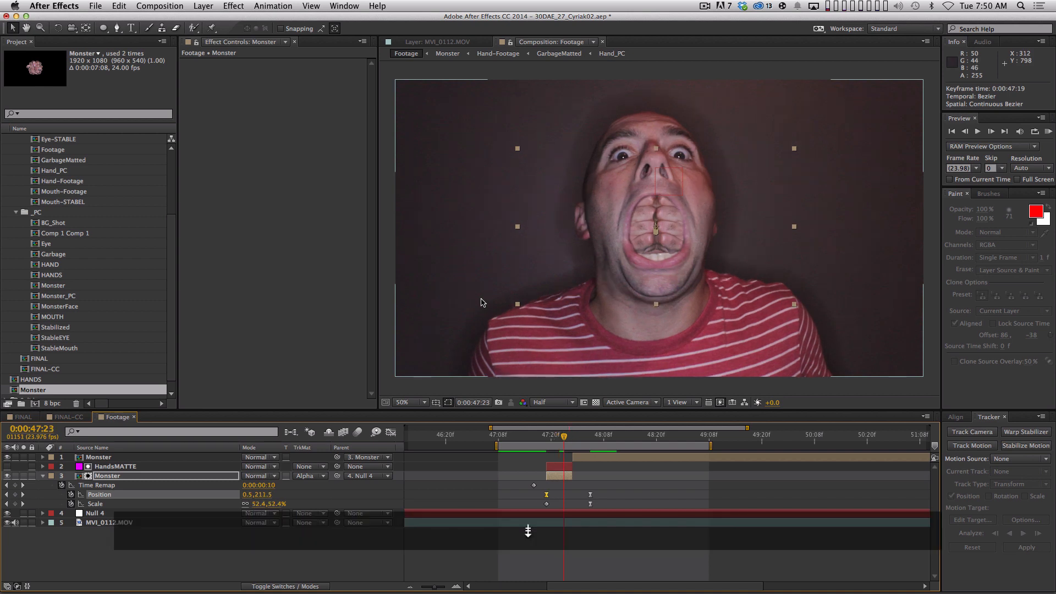
key("Page_Up")
key("Page_Up")
key("Page_Up")
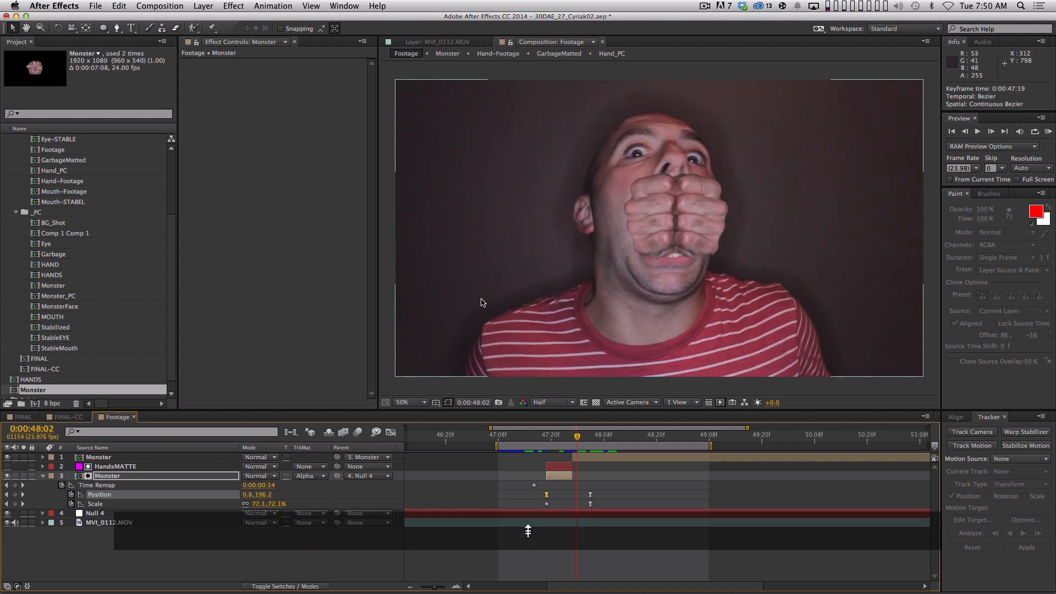
key("Page_Down")
key("Page_Down")
key("Page_Down")
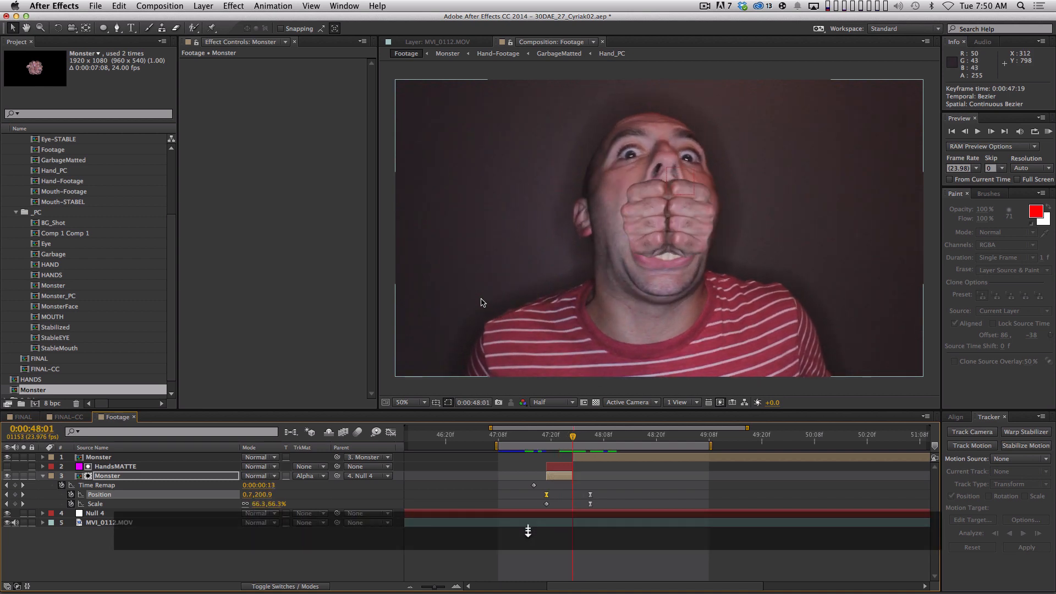
- Keyframe MVI_0112.MOV's Bulge Height to 1.4 at 0:00:48:01 and 1.3 at 0:00:48:02, and preview the transition
left_click(109, 523)
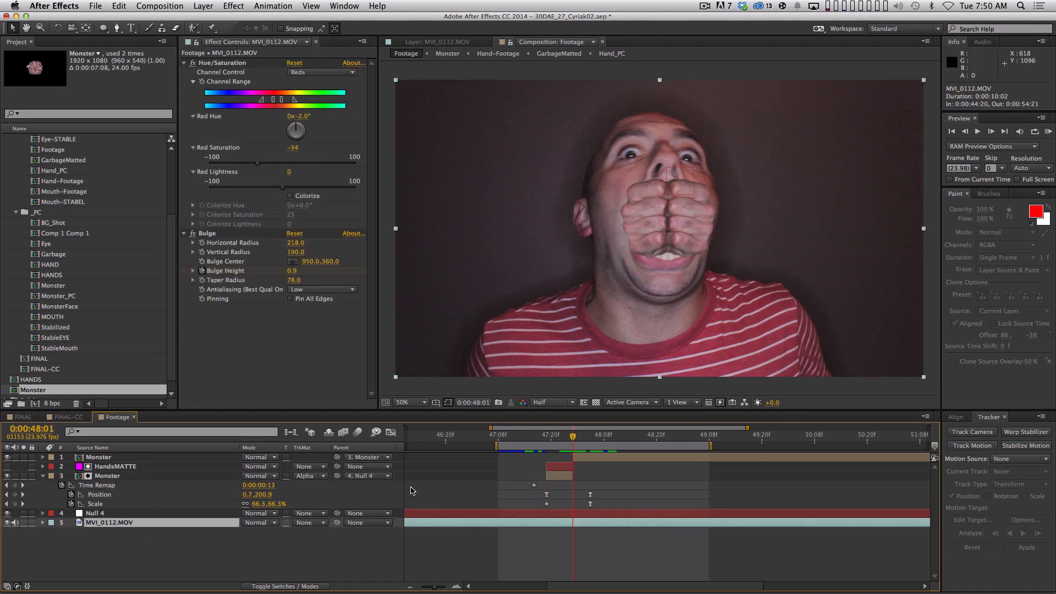
key("e")
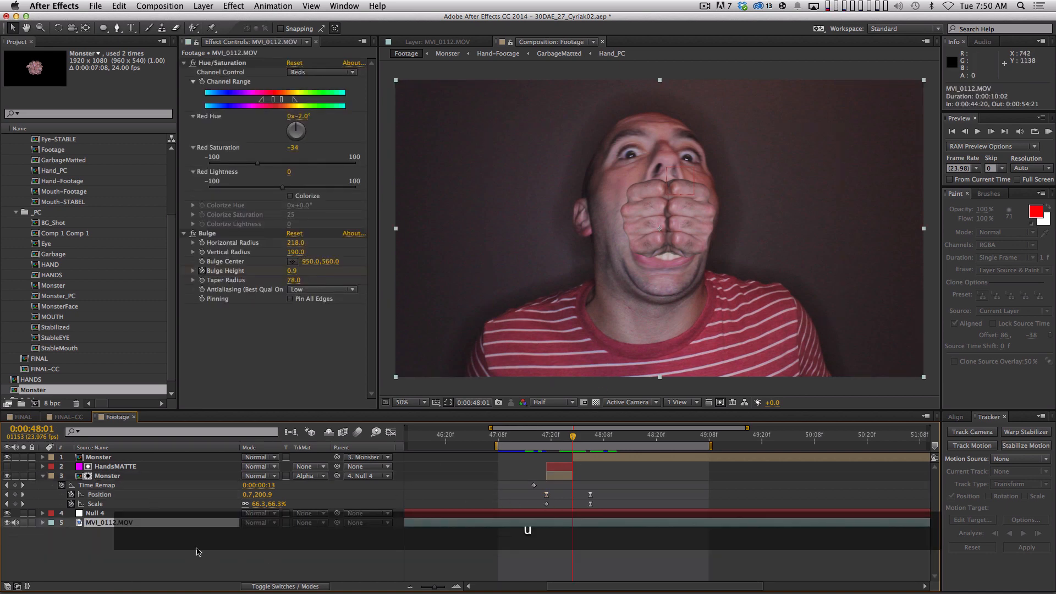
left_click(62, 542)
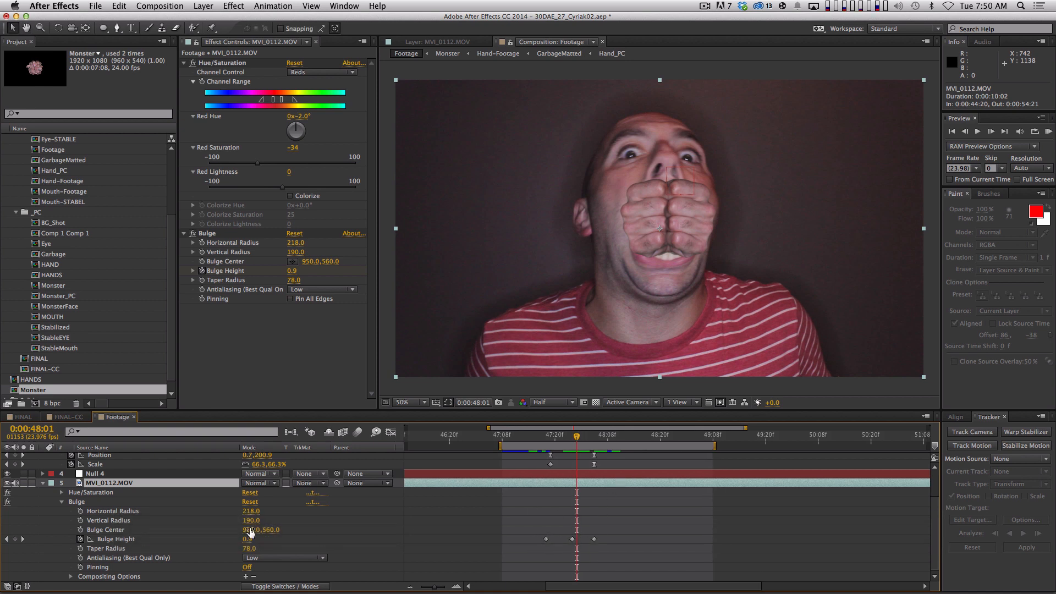
left_click_drag(246, 541, 649, 435)
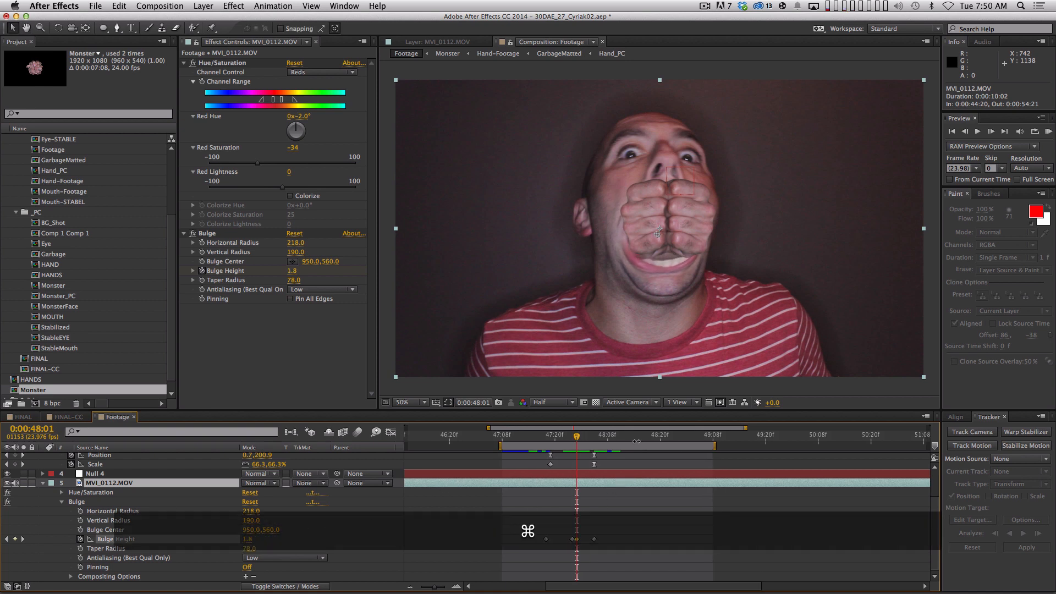
left_click_drag(472, 486, 470, 485)
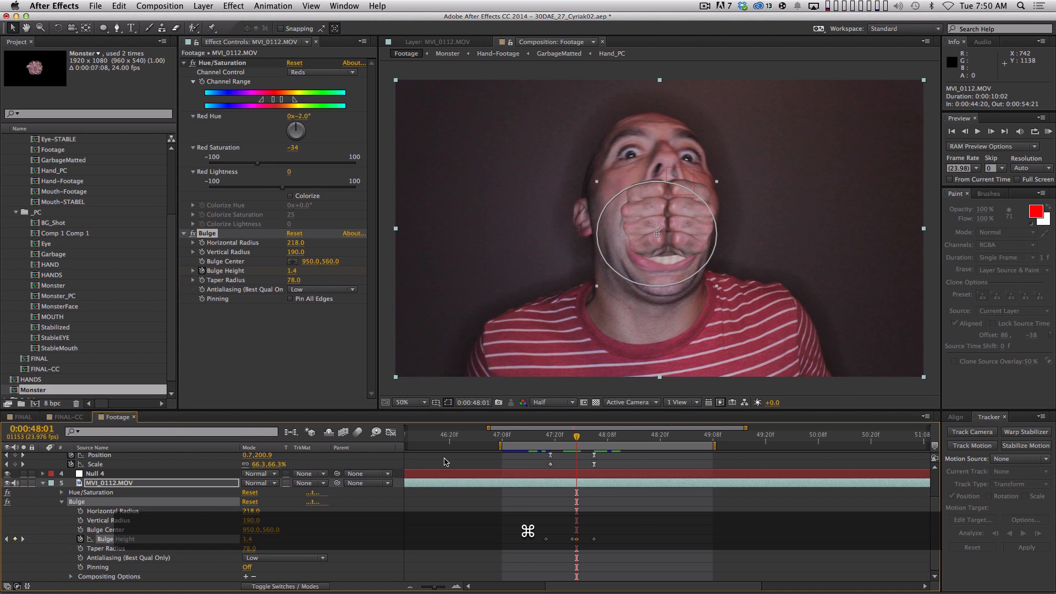
key("Page_Down")
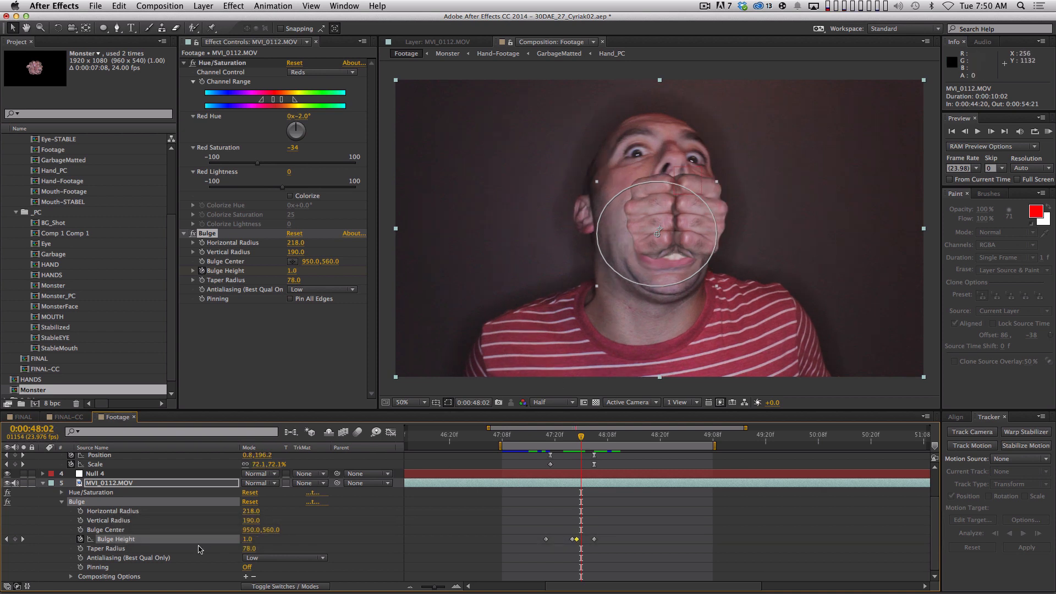
left_click_drag(248, 540, 250, 539)
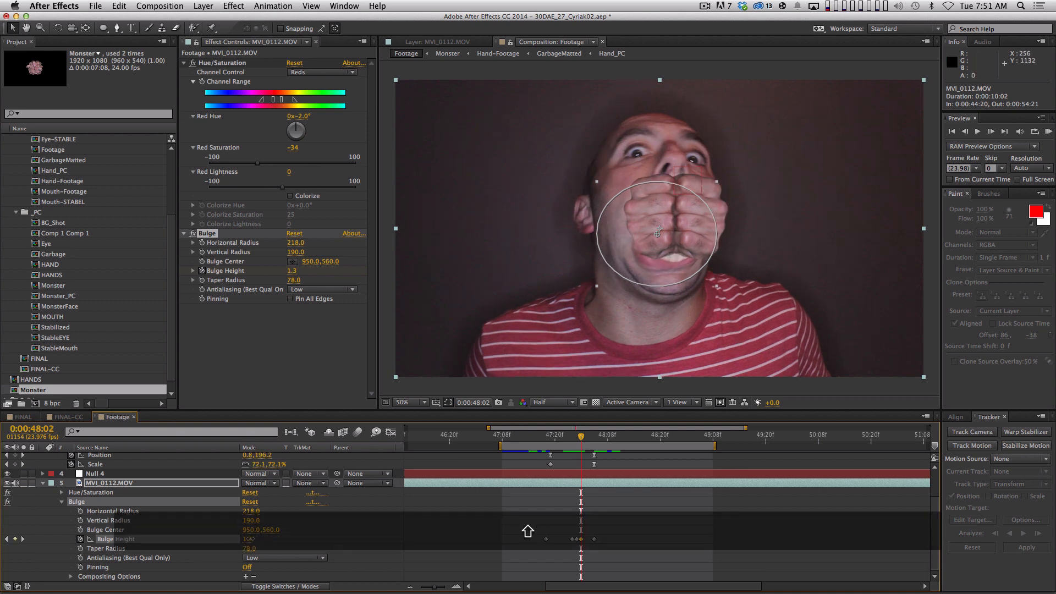
key("Page_Down")
key("Page_Down")
key("Page_Down")
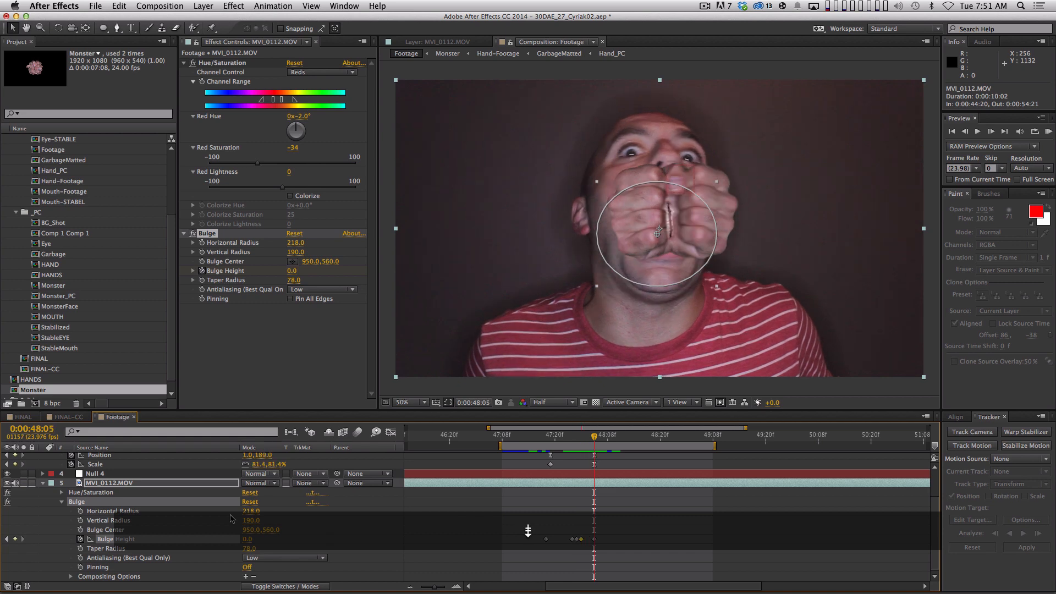
key("space")
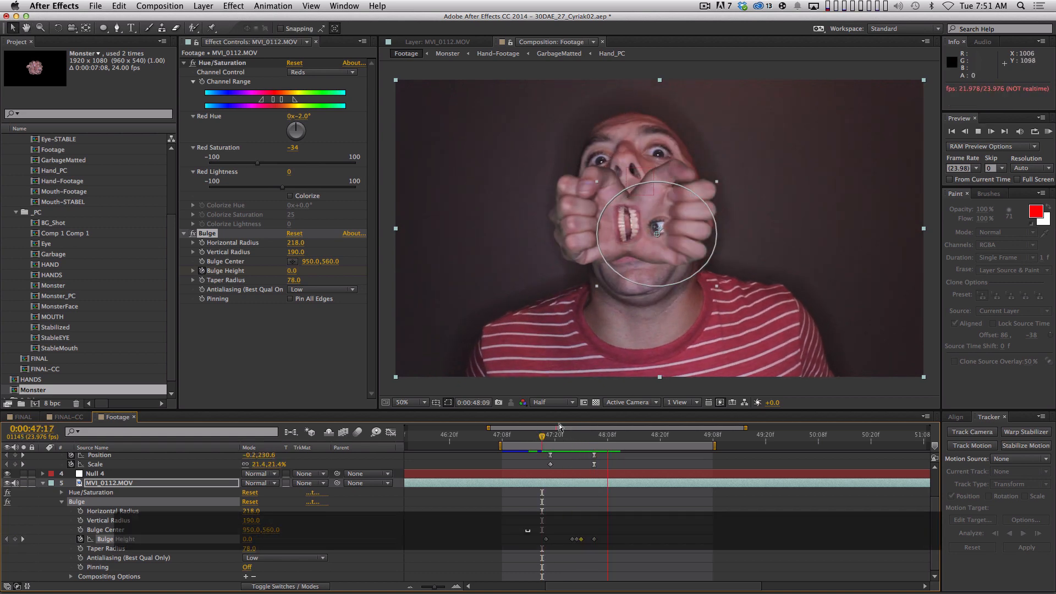
- At 0:00:48:01, reshape the Bulge to a 206.0 horizontal and 226.0 vertical radius, centred at 976.0, 522.0
left_click_drag(551, 432, 579, 450)
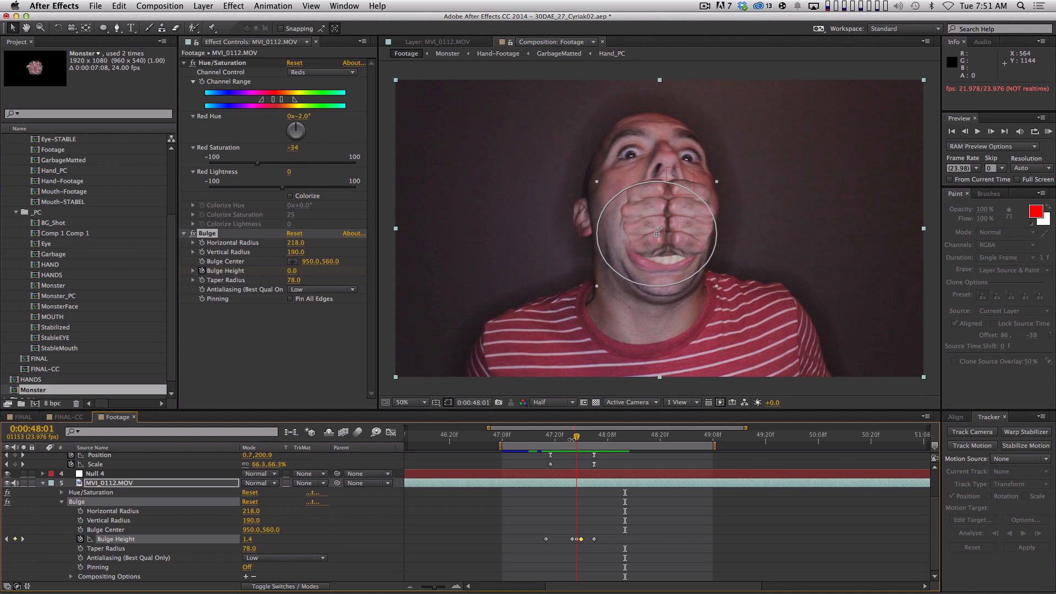
left_click_drag(718, 184, 716, 173)
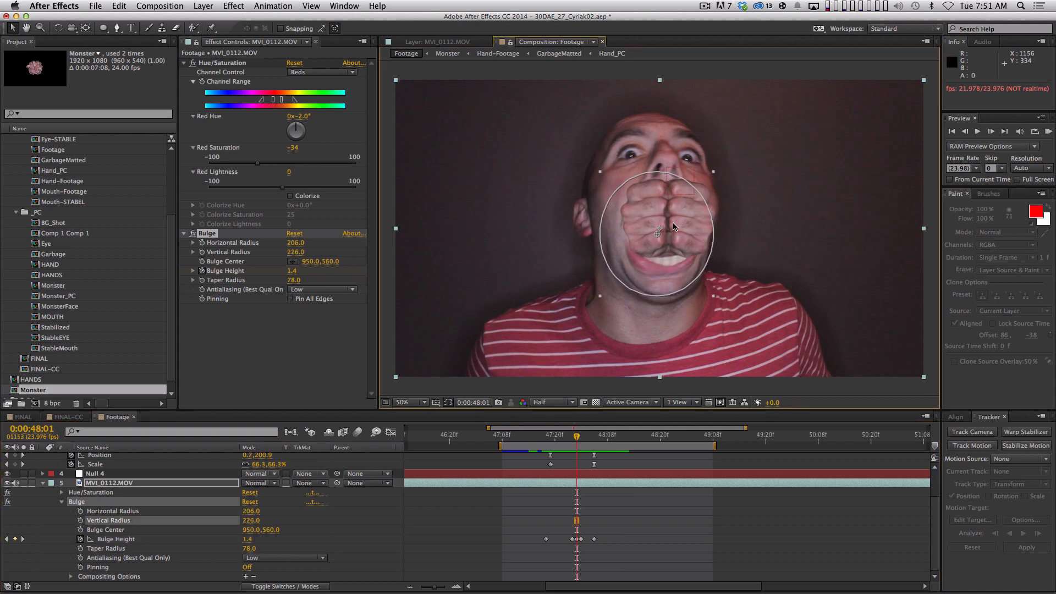
left_click_drag(658, 236, 665, 227)
- Step back frame by frame to 0:00:47:22 to examine how the reshaped bulge distorts the mouth
key("Page_Up")
key("Page_Up")
key("Page_Up")
key("Page_Up")
key("Page_Up")
key("Page_Up")
key("Page_Up")
key("Page_Up")
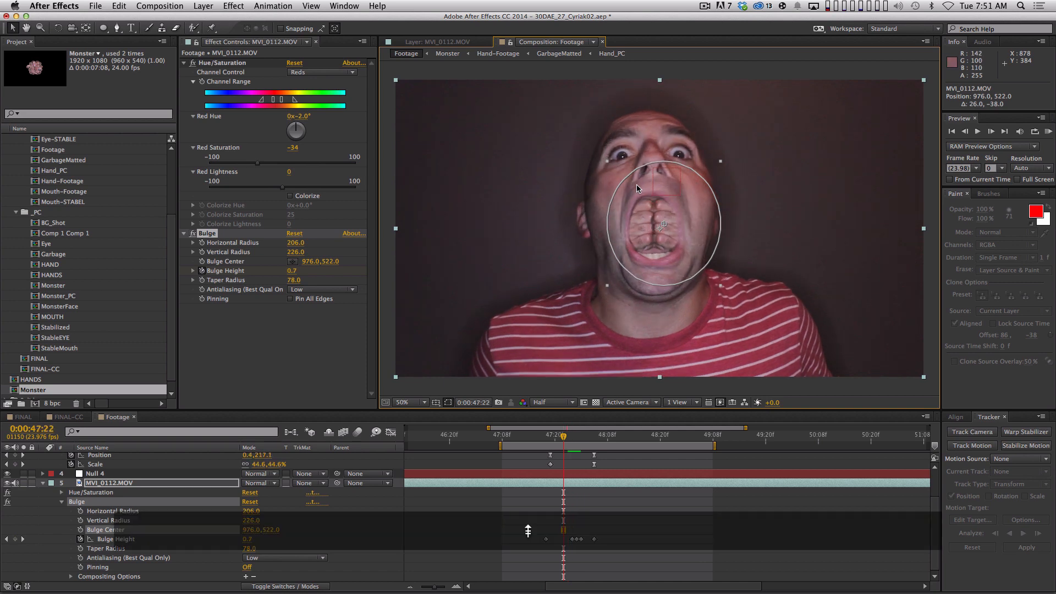
- Play the transition and step back to 0:00:47:23 to examine the bulged mouth around the emerging fists
key("space")
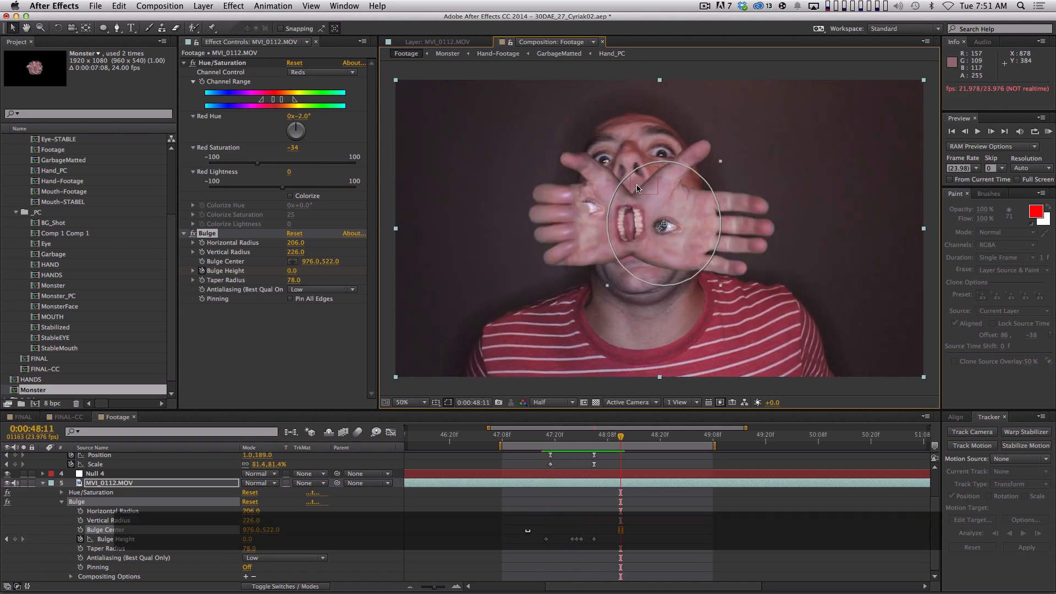
key("Page_Up")
key("Page_Up")
key("Page_Up")
key("Page_Up")
key("Page_Up")
key("Page_Up")
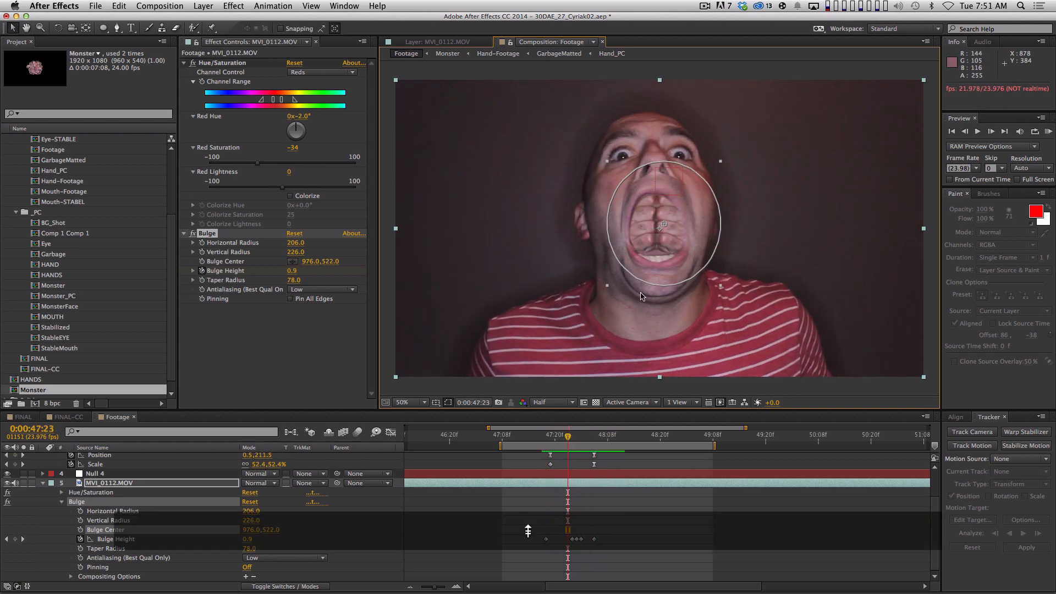
- Collapse all layer properties in the Footage comp and RAM preview the hands bursting out of the mouth
key("super+a")
key("shift+super+grave")
key("shift+super+grave")
left_click(585, 555)
left_click(583, 458)
key("0")
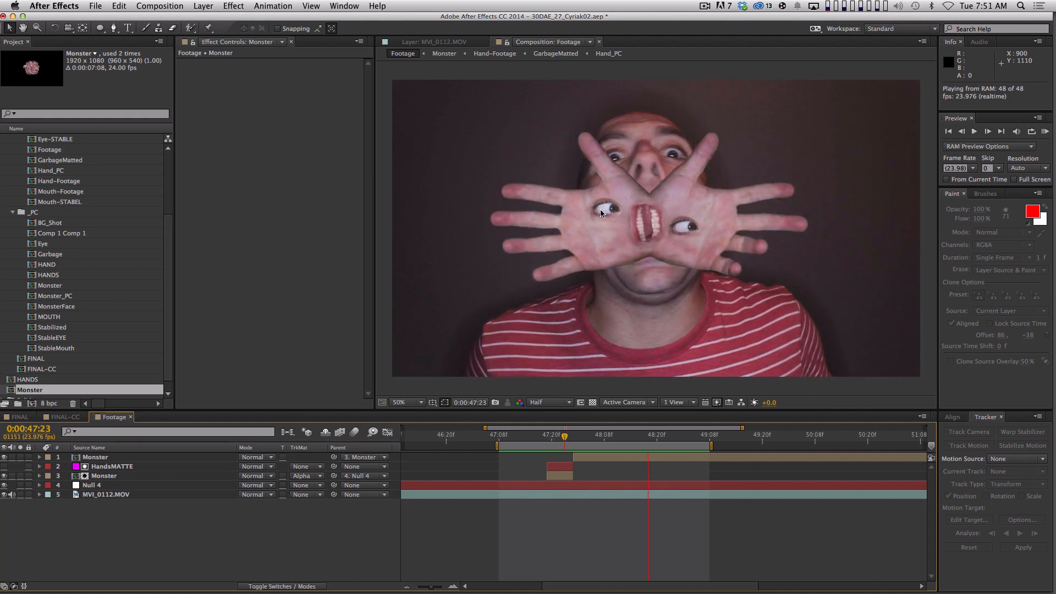
key("space")
- Trim the top Monster layer so it starts one frame later, at 0:00:48:02
left_click_drag(538, 436, 574, 436)
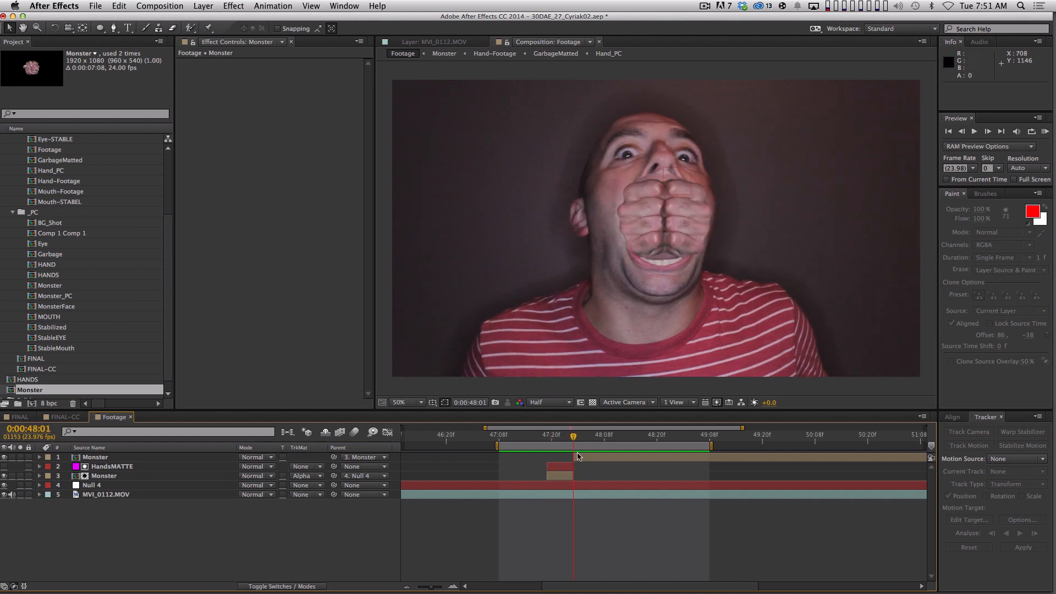
left_click(602, 454)
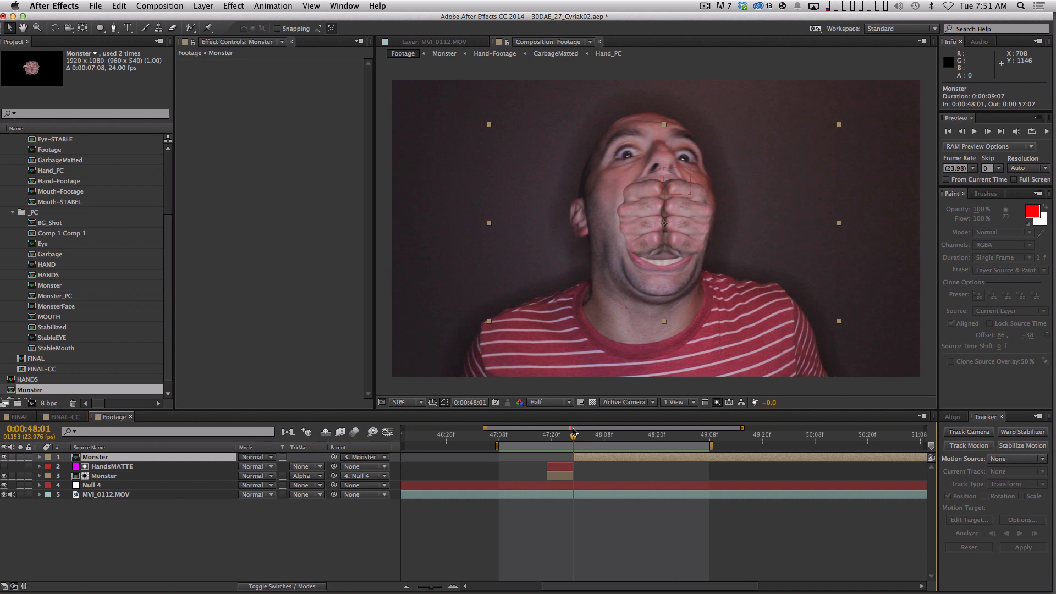
key("equal")
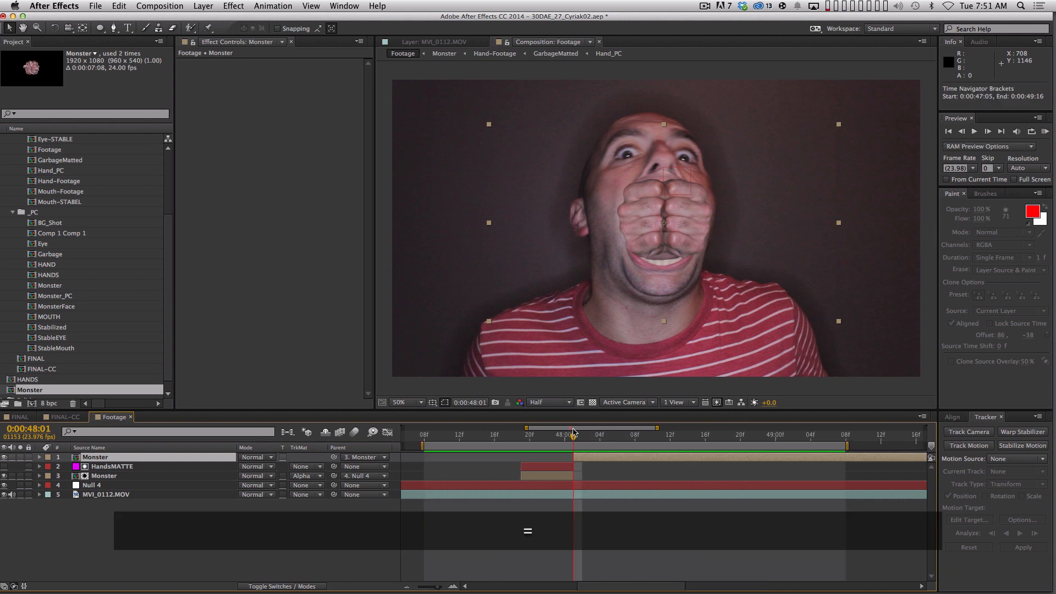
key("Page_Down")
key("alt+Page_Down")
key("Page_Up")
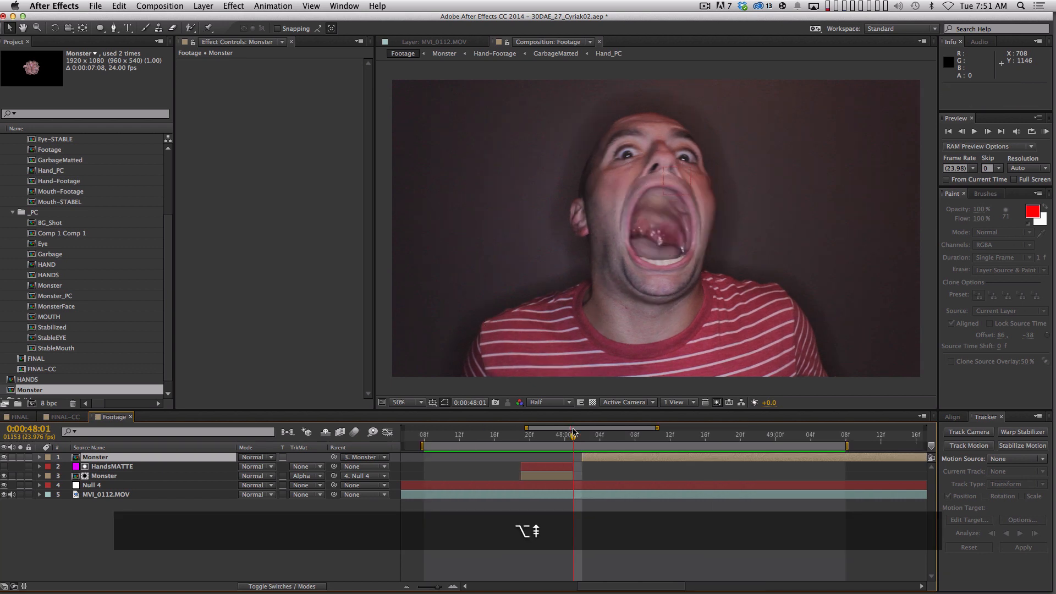
- Extend the HandsMATTE and matted Monster layers by one frame so they cover 0:00:48:01
left_click(160, 466)
left_click(165, 457, "shift")
key("shift+super+w")
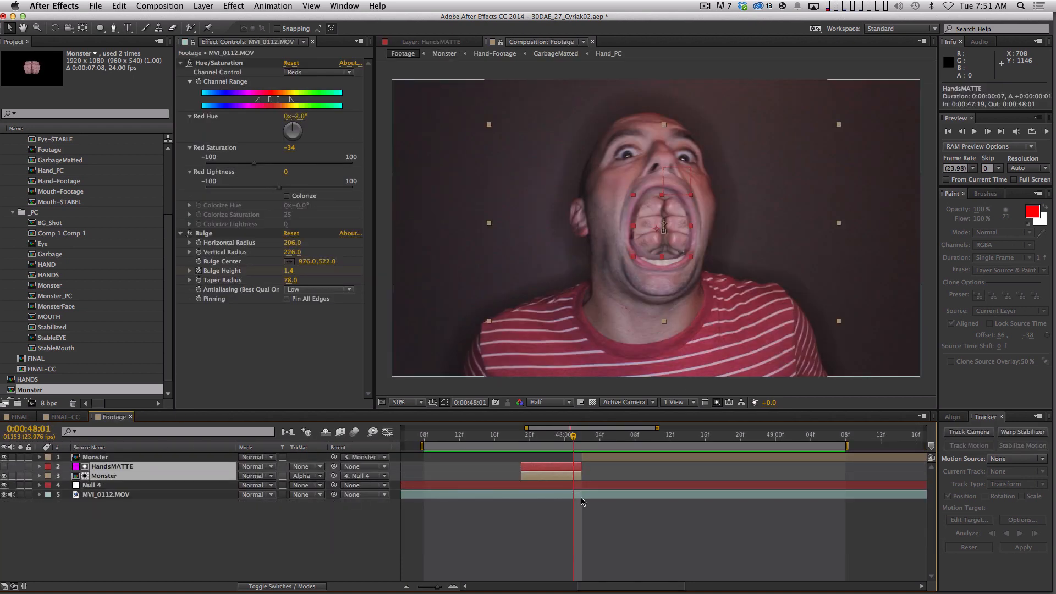
key("shift+super+a")
- At 0:00:48:01, reshape the HandsMATTE mask so its upper edge clears the fists and its lower edge follows the bottom teeth
left_click(91, 465)
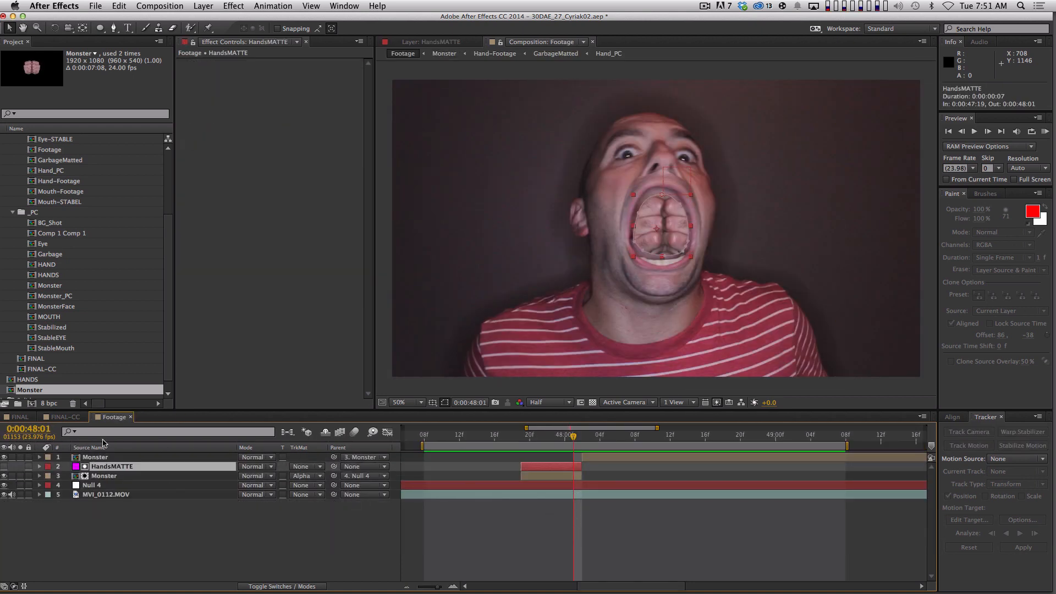
key("period")
left_click_drag(620, 198, 591, 139)
left_click_drag(667, 161, 692, 116)
left_click_drag(703, 180, 770, 114)
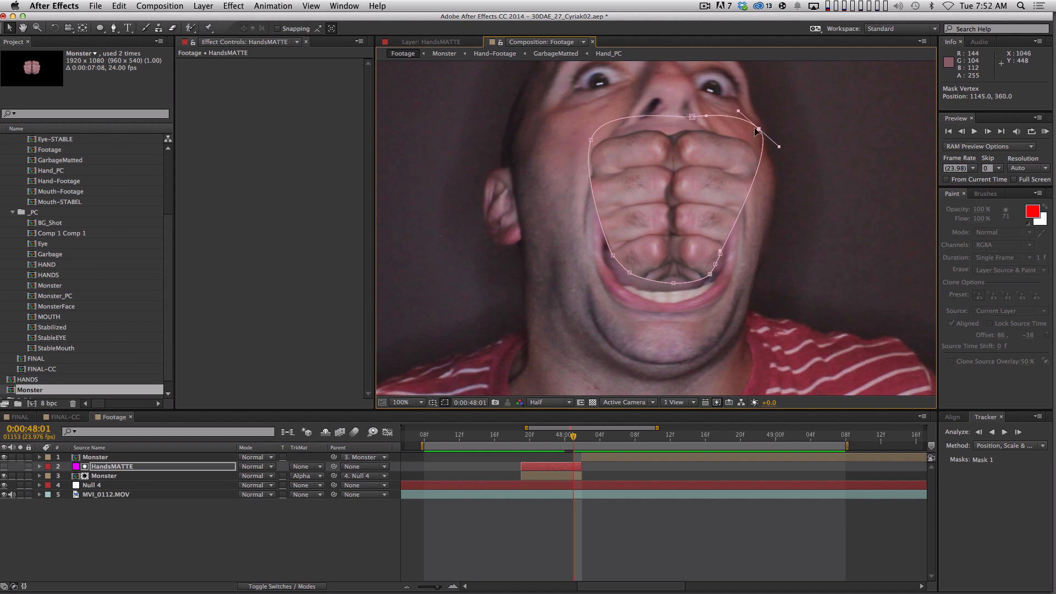
left_click_drag(719, 255, 654, 286)
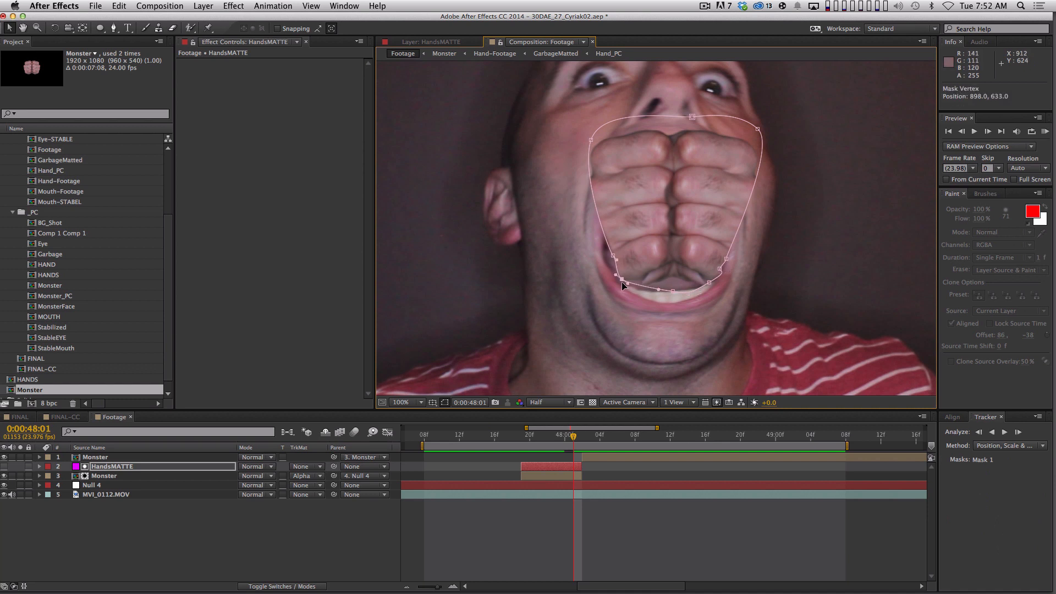
left_click_drag(613, 256, 608, 264)
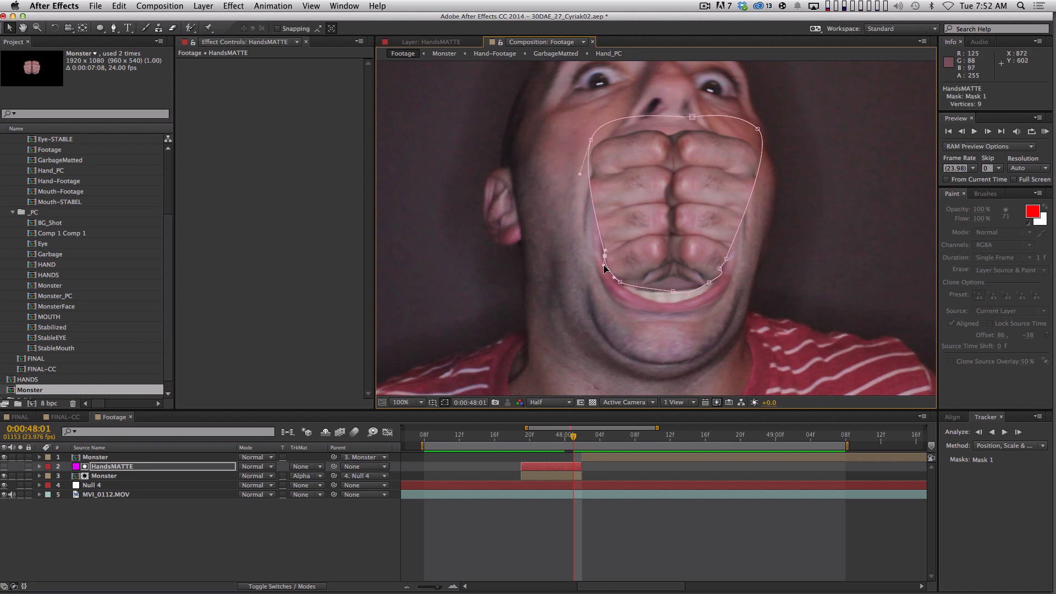
left_click_drag(578, 173, 529, 186)
key("comma")
key("shift+super+a")
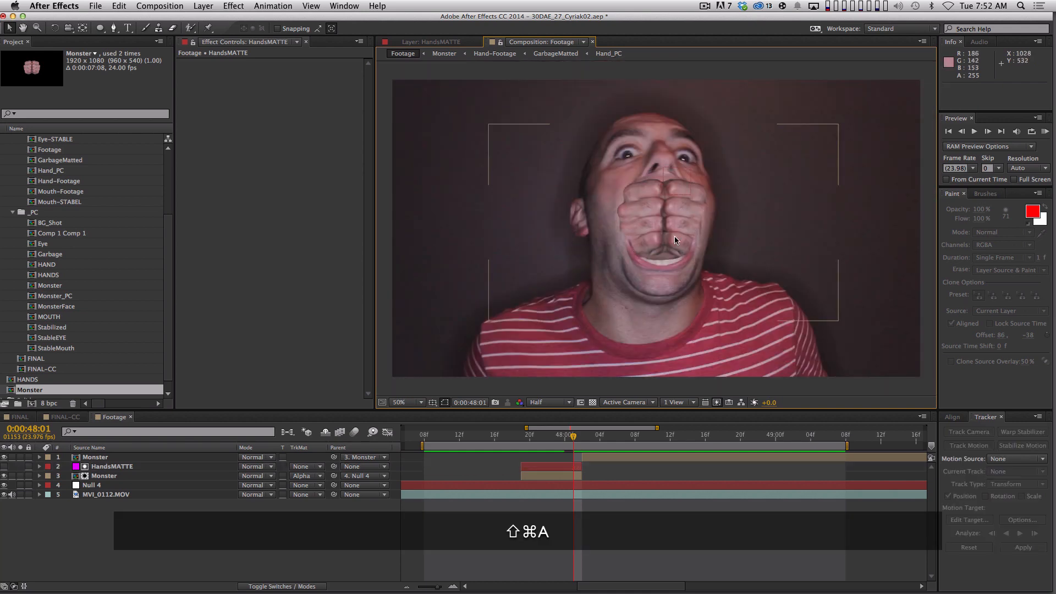
- Play the frames around the matte change to check how the fists leave the mouth
left_click(554, 440)
key("space")
left_click_drag(553, 441, 527, 434)
key("space")
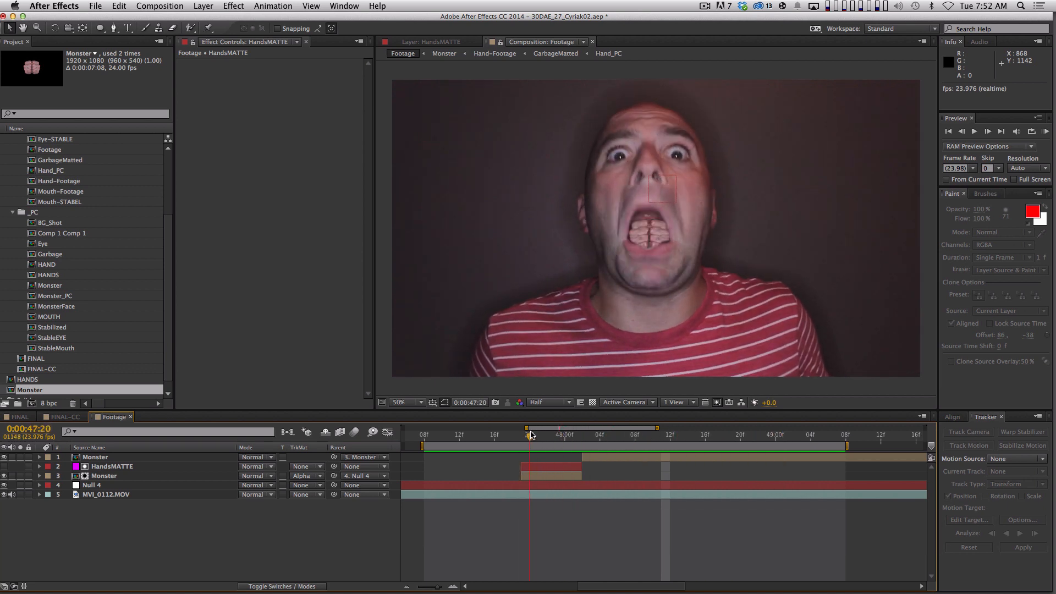
- Apply Levels to the matted Monster layer, set a Histogram keyframe at 0:00:48:01 and reveal the layer's keyframes
left_click(177, 477)
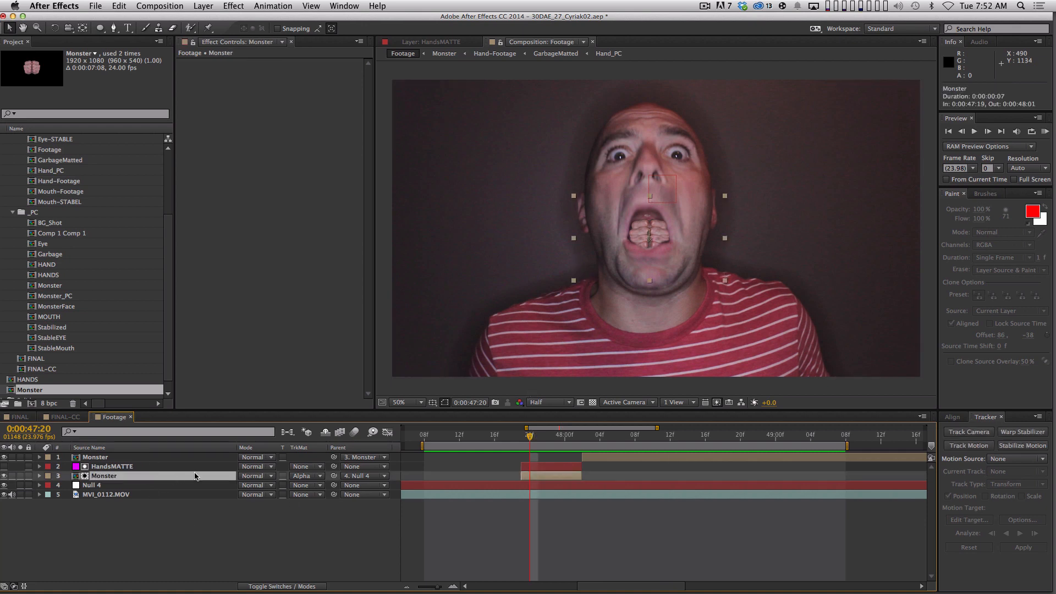
left_click(233, 6)
mouse_move(305, 113)
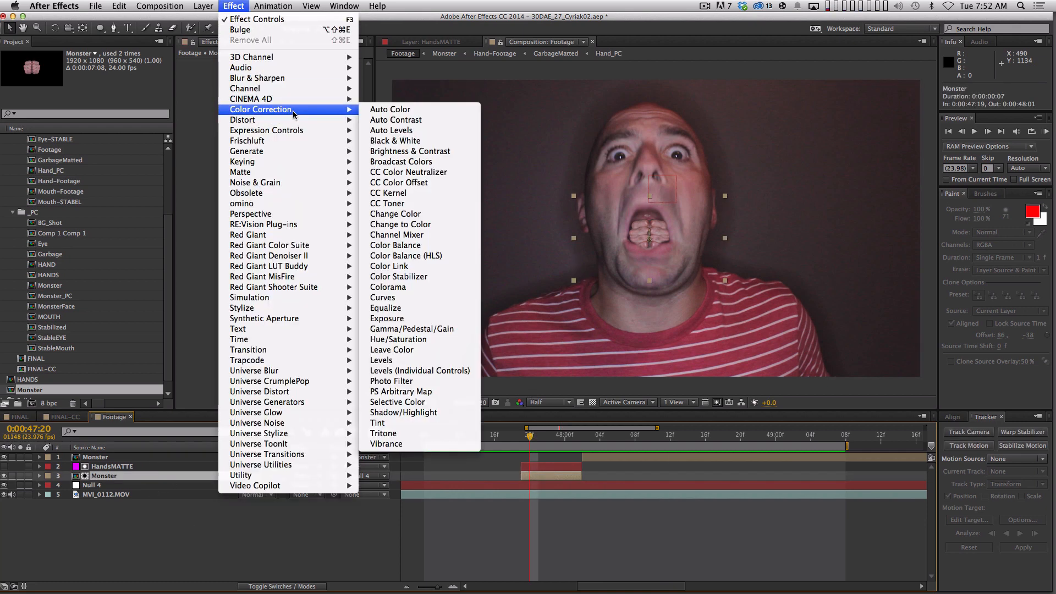
left_click(381, 360)
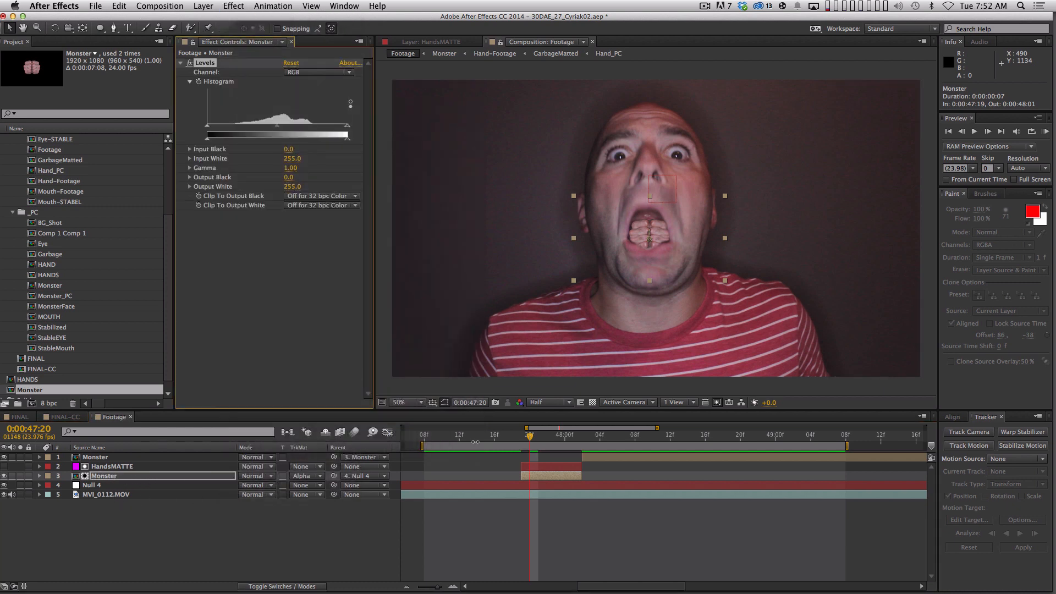
left_click_drag(531, 437, 578, 439)
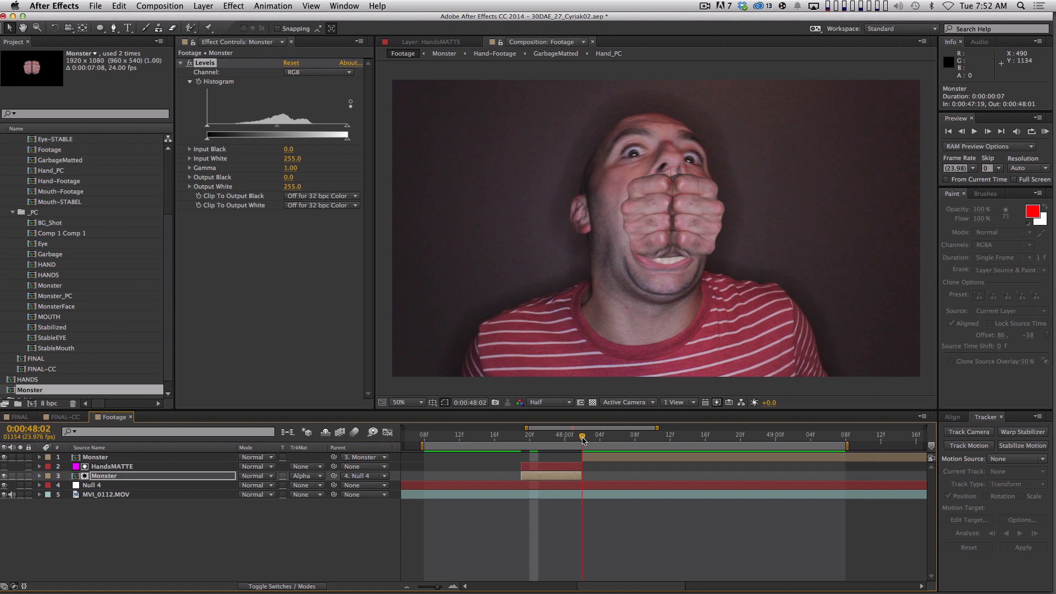
left_click_drag(583, 438, 575, 440)
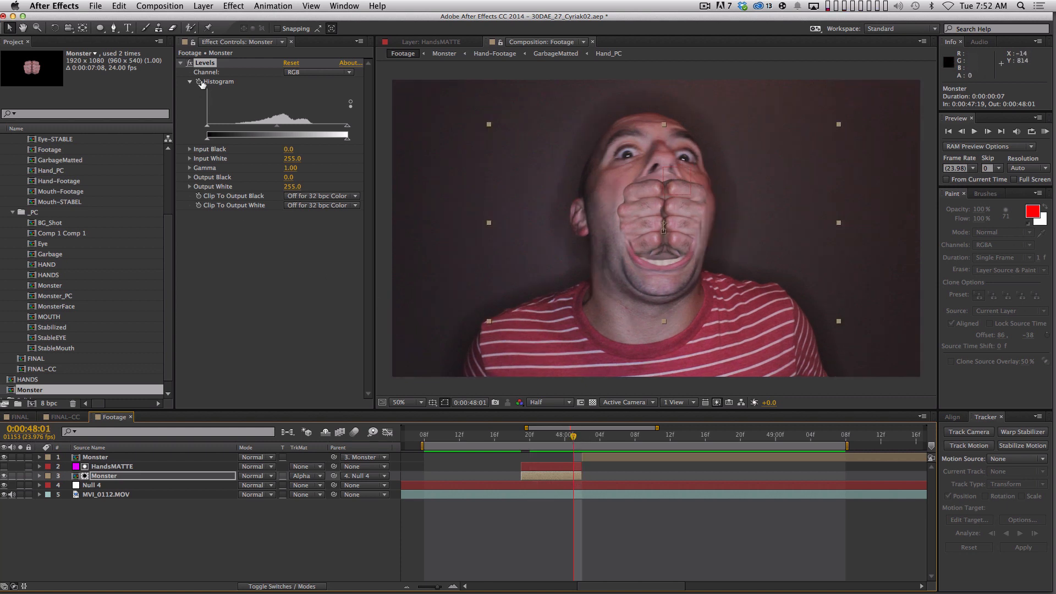
left_click(208, 95)
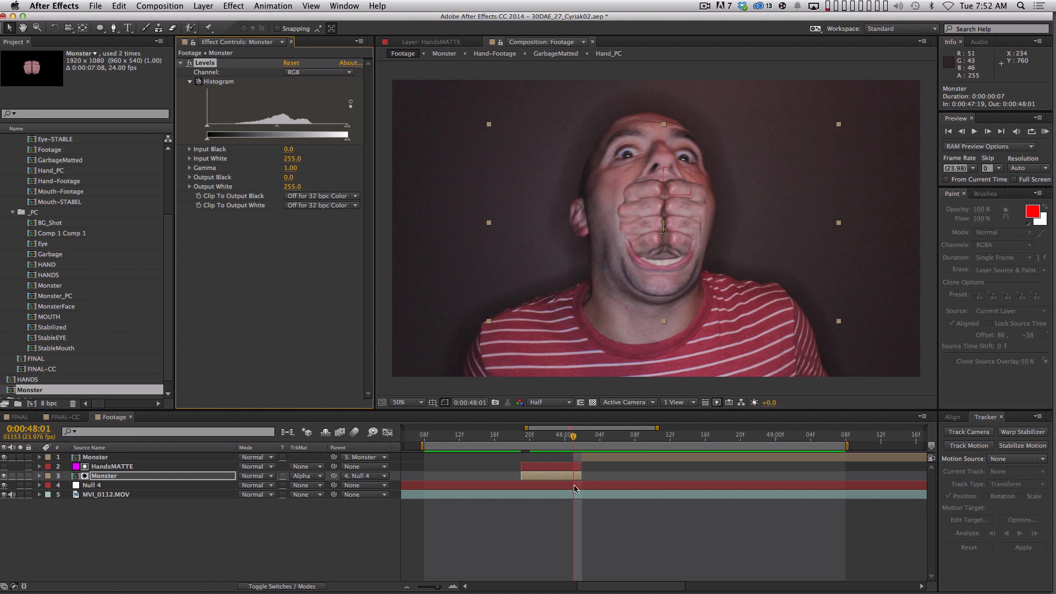
key("u")
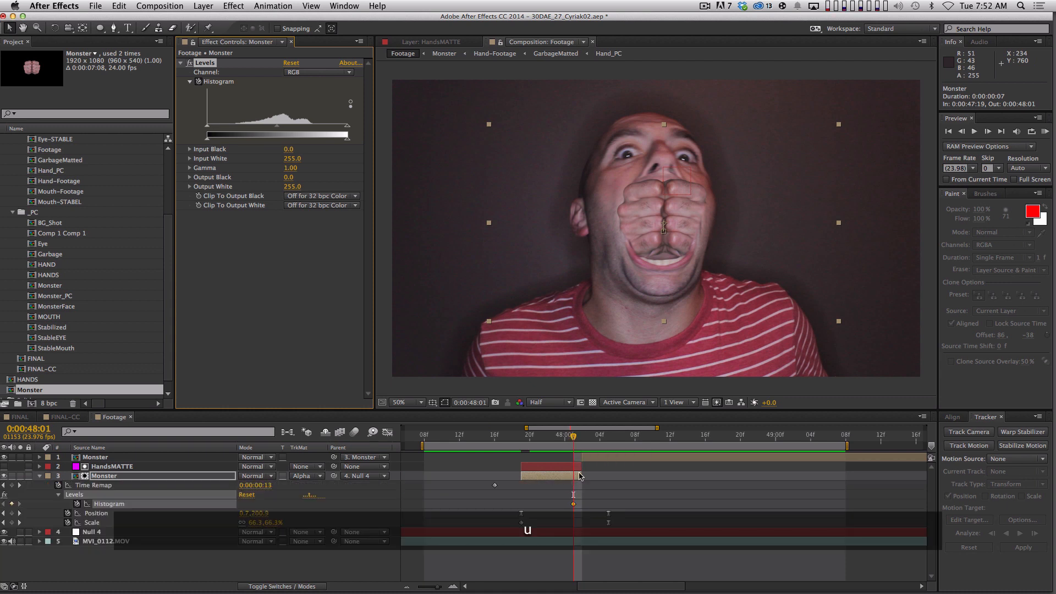
- At 0:00:47:20, darken the hands with Levels: Input Black 21.0, Gamma 0.71, Output Black 12.0 and Output White 218.0
left_click_drag(576, 440, 527, 437)
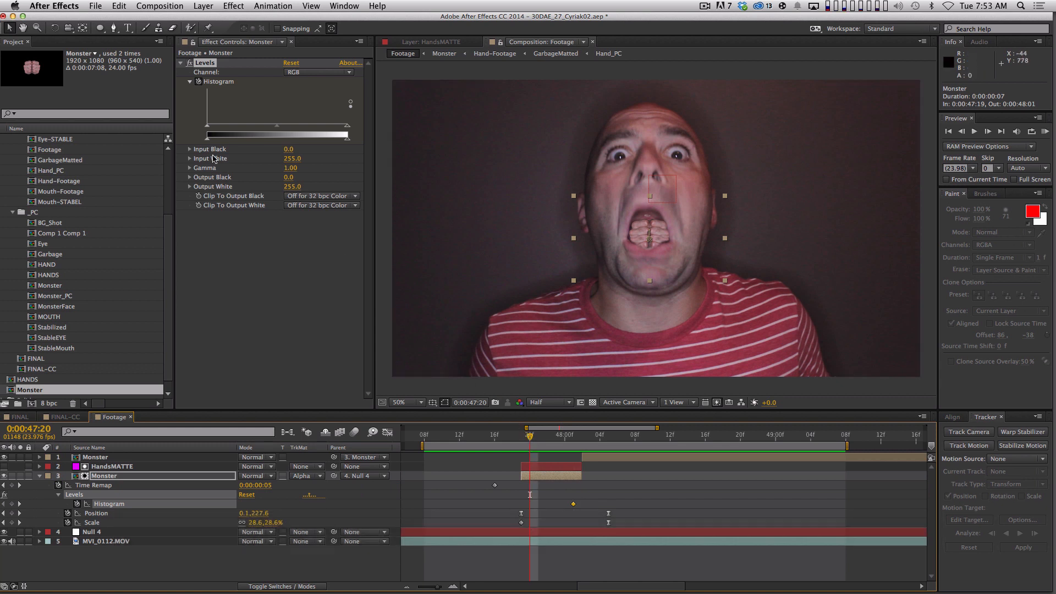
mouse_move(347, 142)
left_mouse_down()
mouse_move(315, 142)
mouse_move(327, 142)
left_mouse_up()
mouse_move(277, 126)
left_mouse_down()
mouse_move(268, 126)
mouse_move(296, 128)
left_mouse_up()
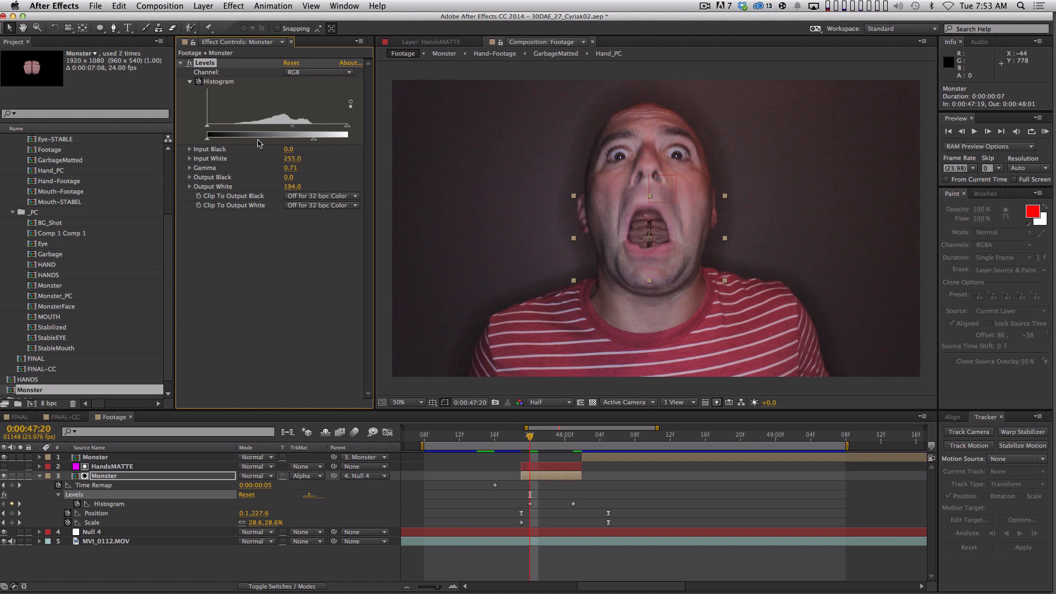
mouse_move(318, 141)
left_mouse_down()
mouse_move(273, 142)
mouse_move(319, 142)
left_mouse_up()
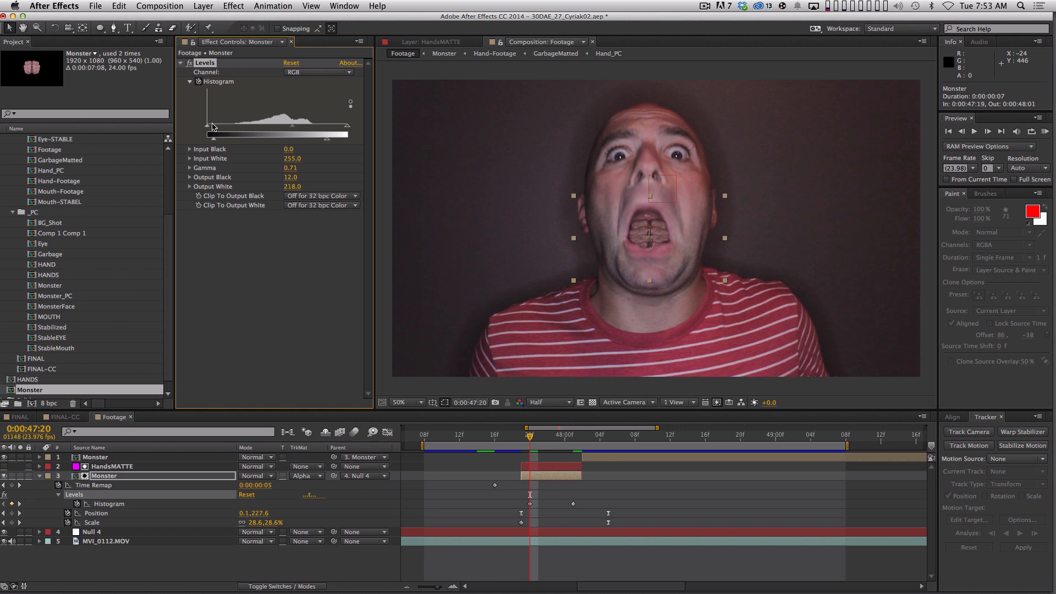
left_click_drag(210, 129, 224, 125)
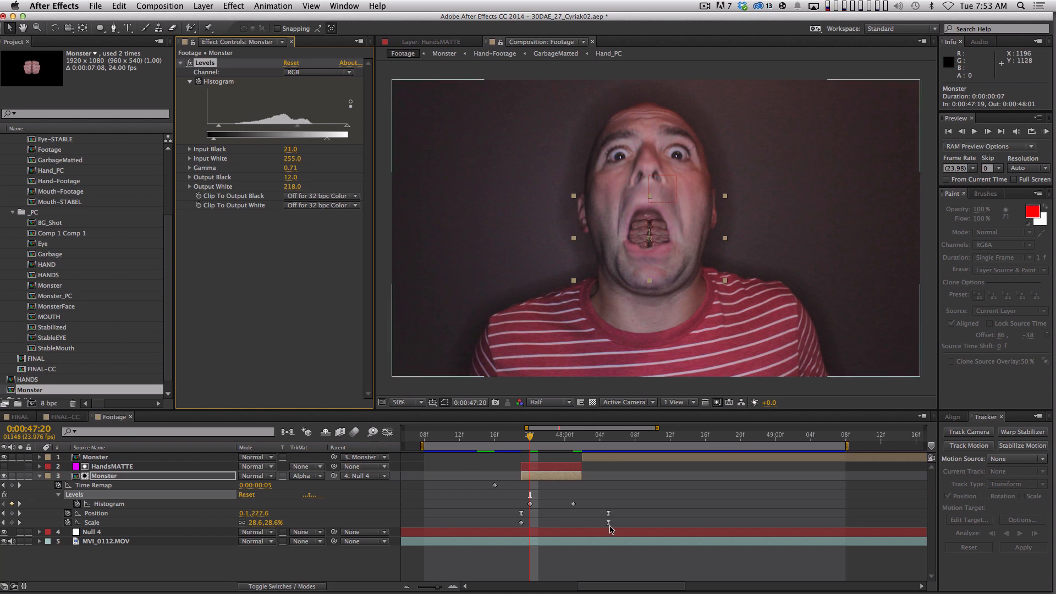
left_click(188, 64)
left_click(189, 64)
- Play and scrub from before the hands appear to 0:00:48:17 to review the brightness change
key("space")
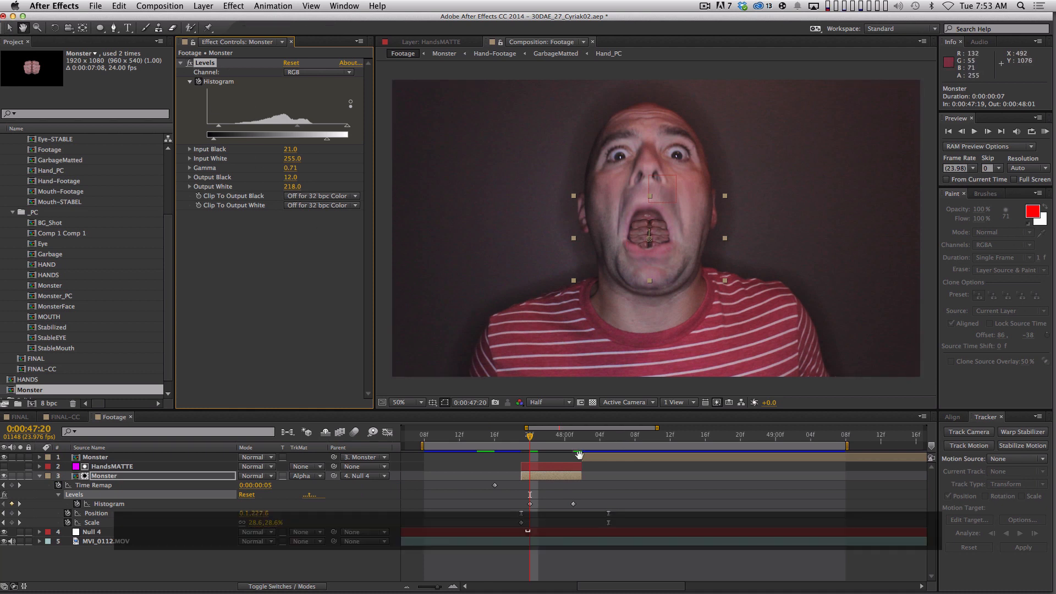
left_click(511, 439)
left_click_drag(511, 439, 714, 443)
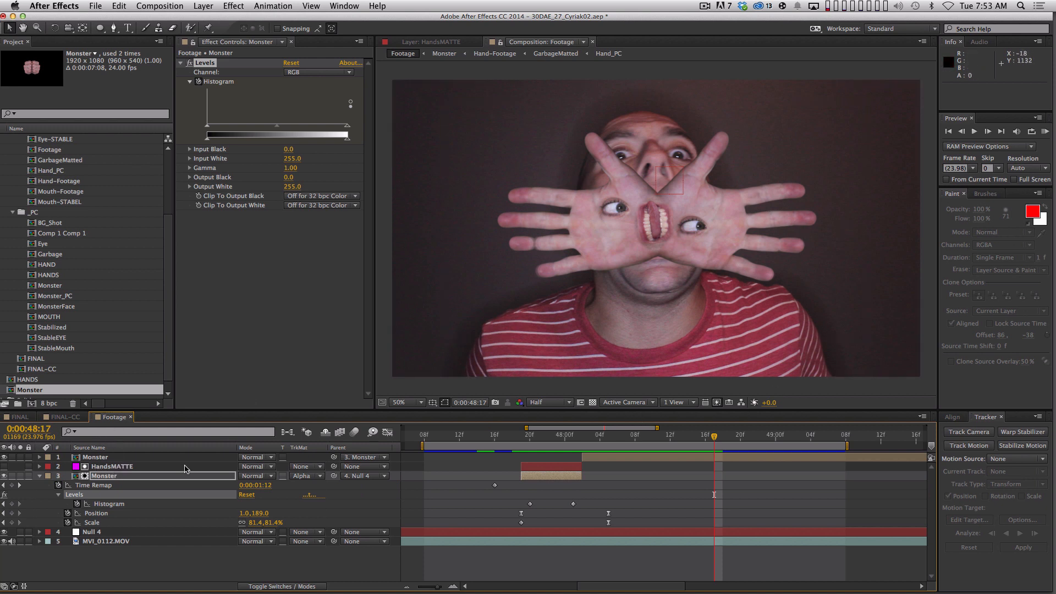
- Apply Radial Shadow to the top Monster layer and place its Light Source over the monster's mouth at 954.2, 542.7
left_click(98, 457)
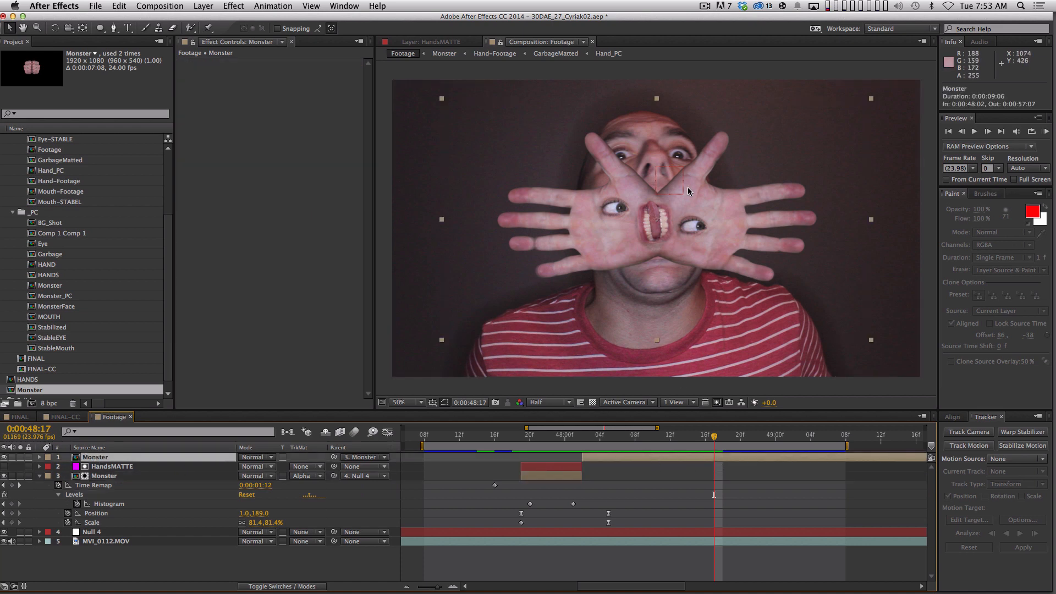
left_click(233, 5)
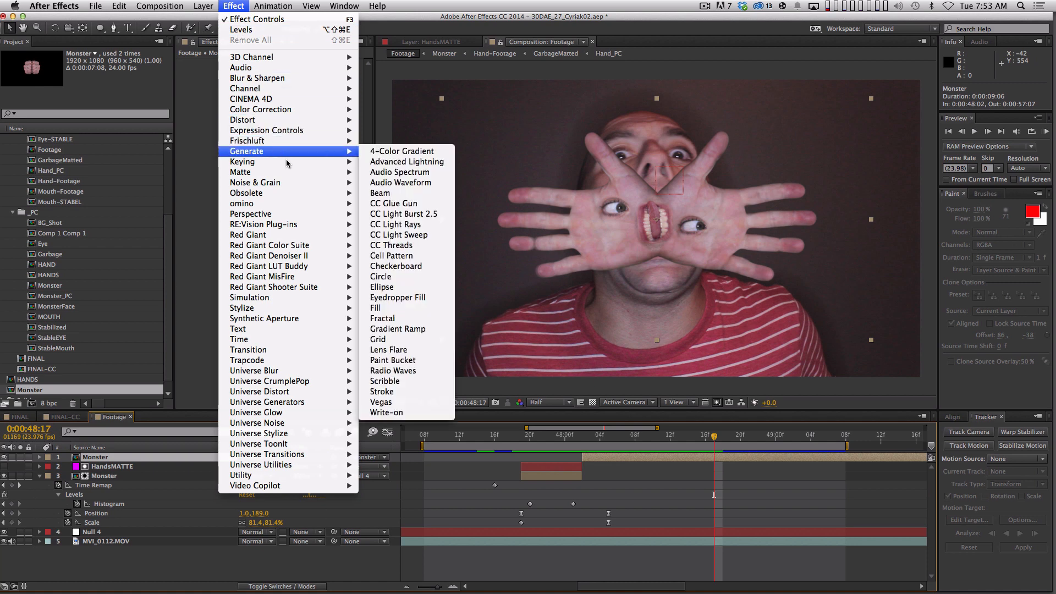
mouse_move(285, 215)
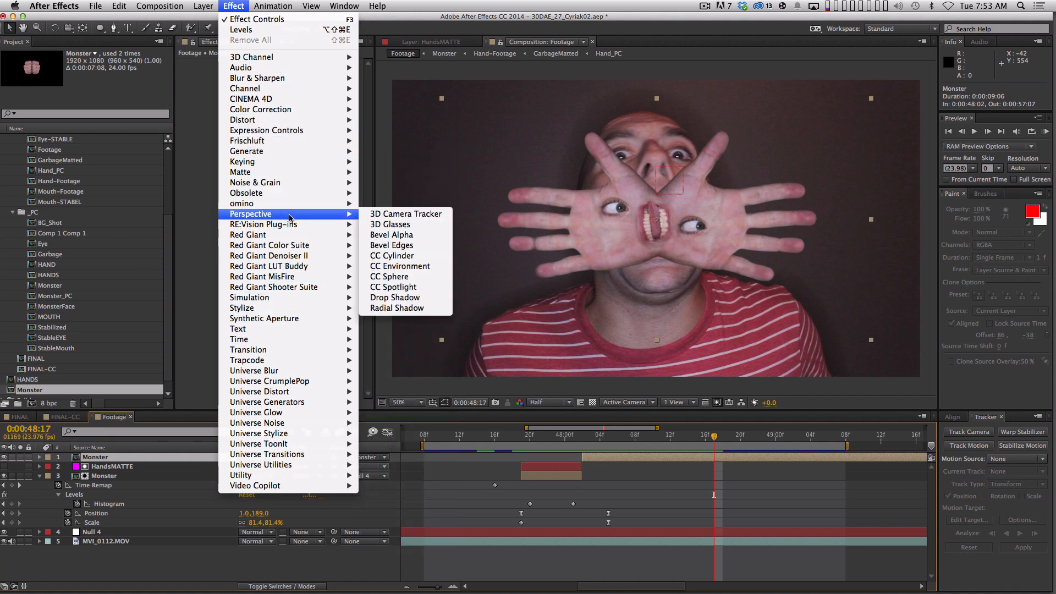
left_click(397, 308)
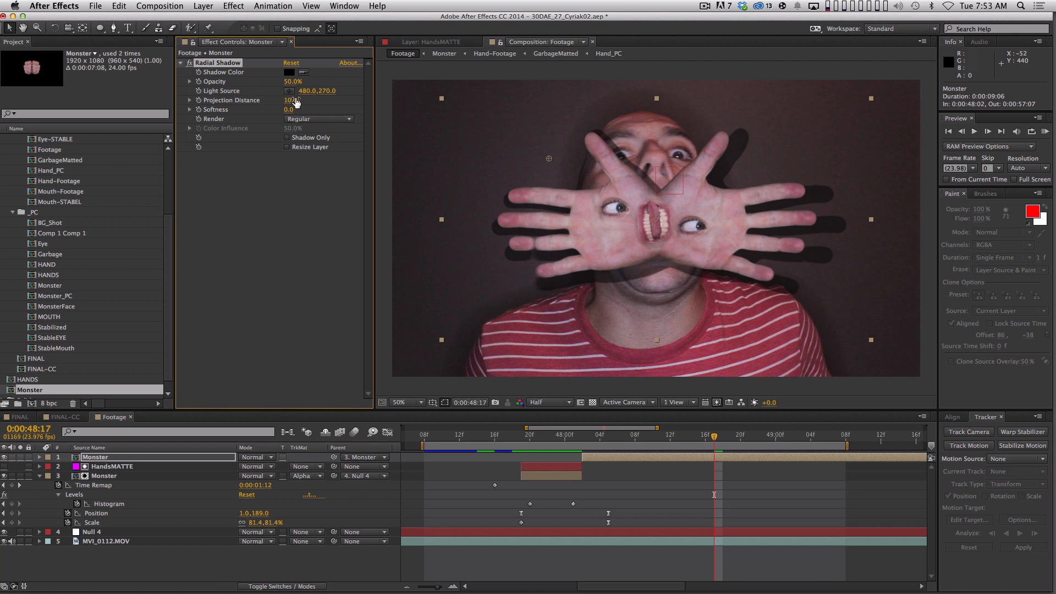
left_click_drag(549, 159, 658, 224)
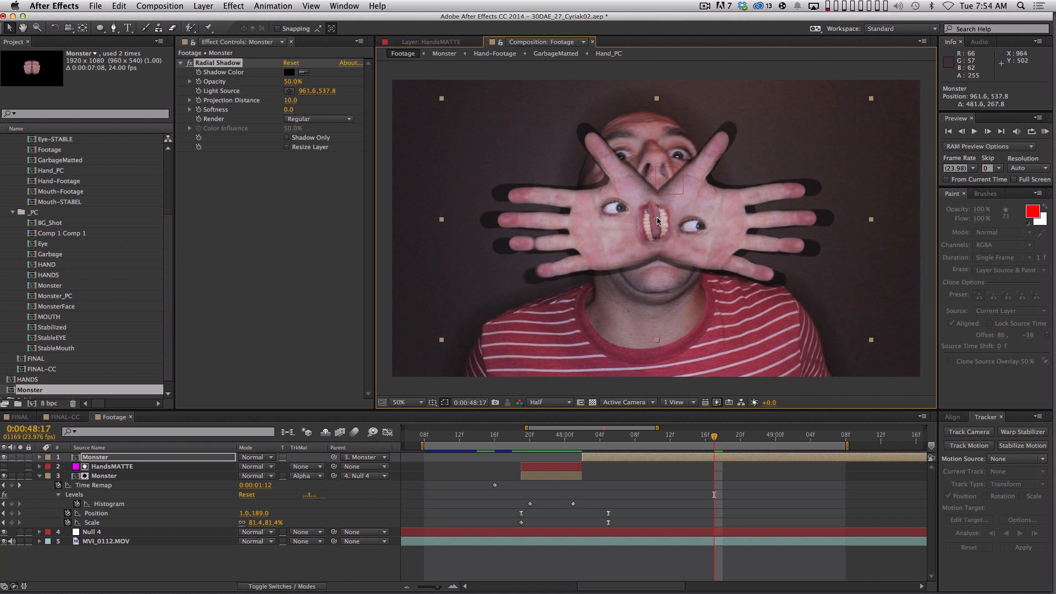
left_click_drag(656, 222, 656, 221)
- Soften and lighten the Radial Shadow with a Softness of 68.0 and an Opacity of 20.1%
left_click_drag(289, 111, 317, 111)
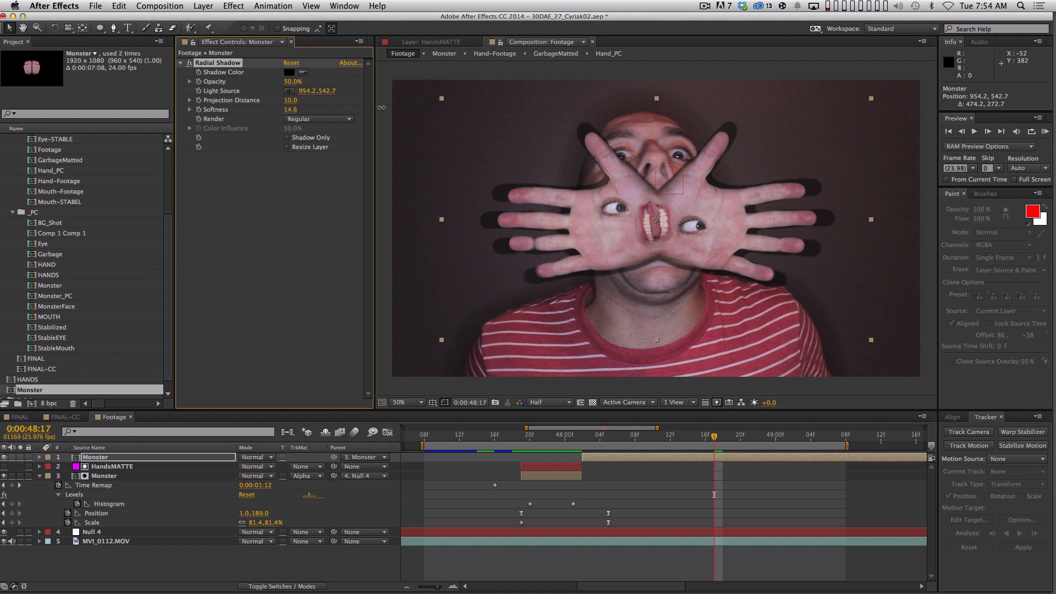
left_click_drag(653, 96, 643, 96)
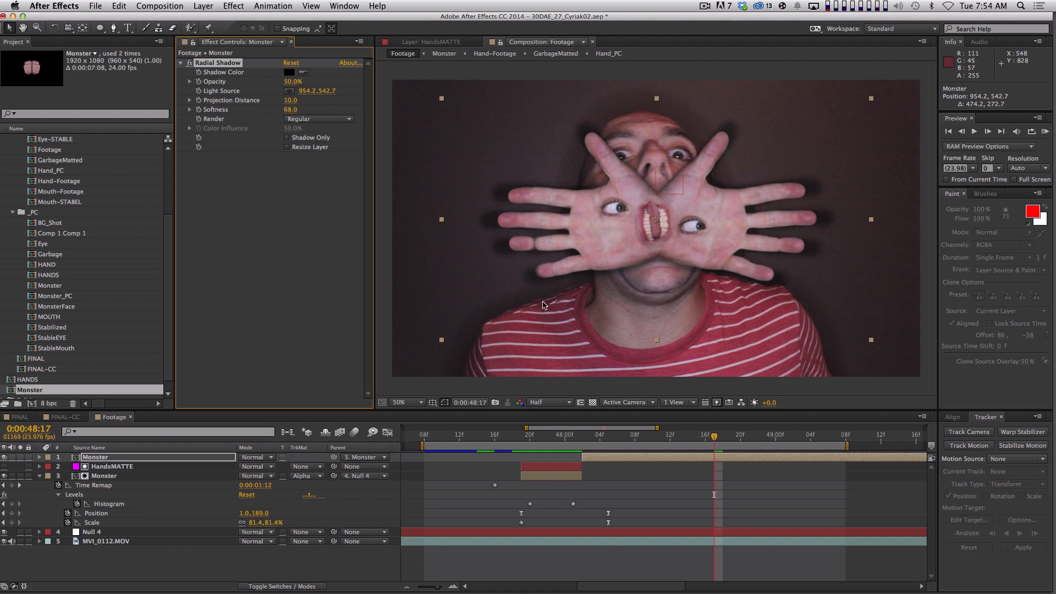
left_click_drag(291, 82, 194, 94)
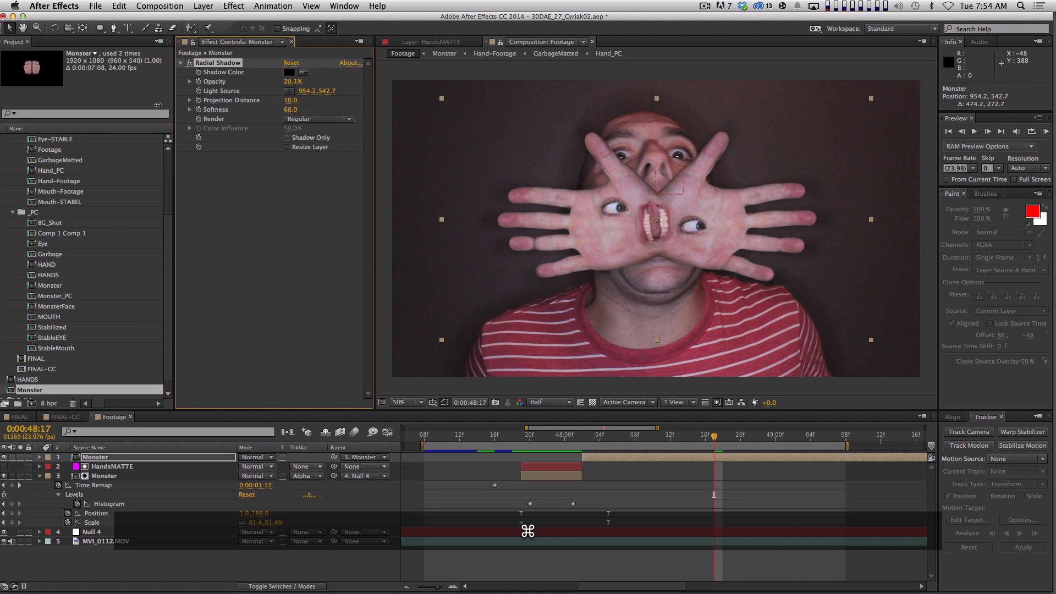
- Play back the hands sequence and check it from 0:00:48:02 to review the Radial Shadow, collapsing the lower Monster layer's properties
key("KP_0")
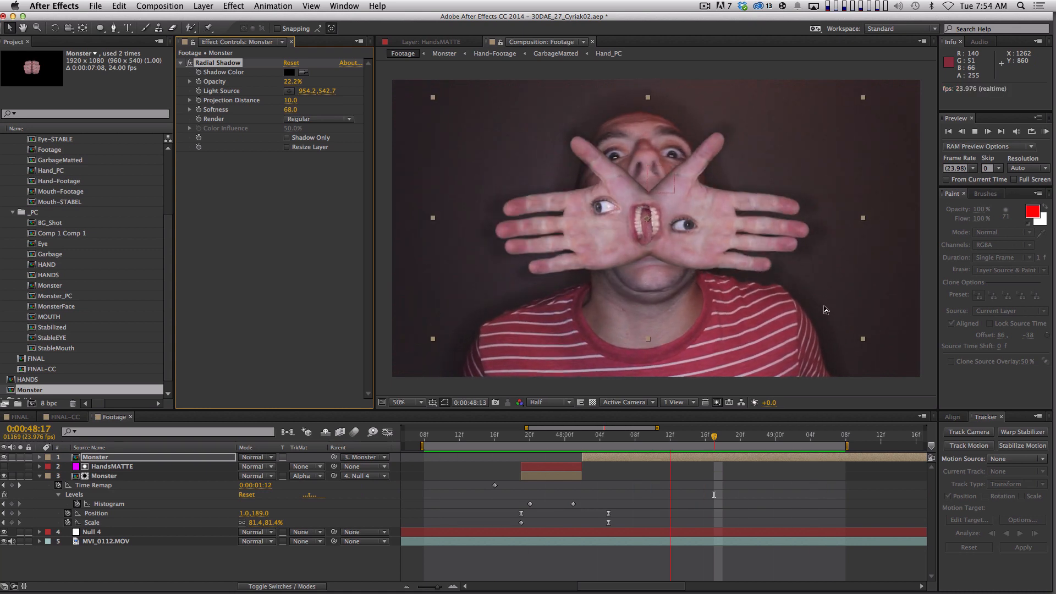
key("space")
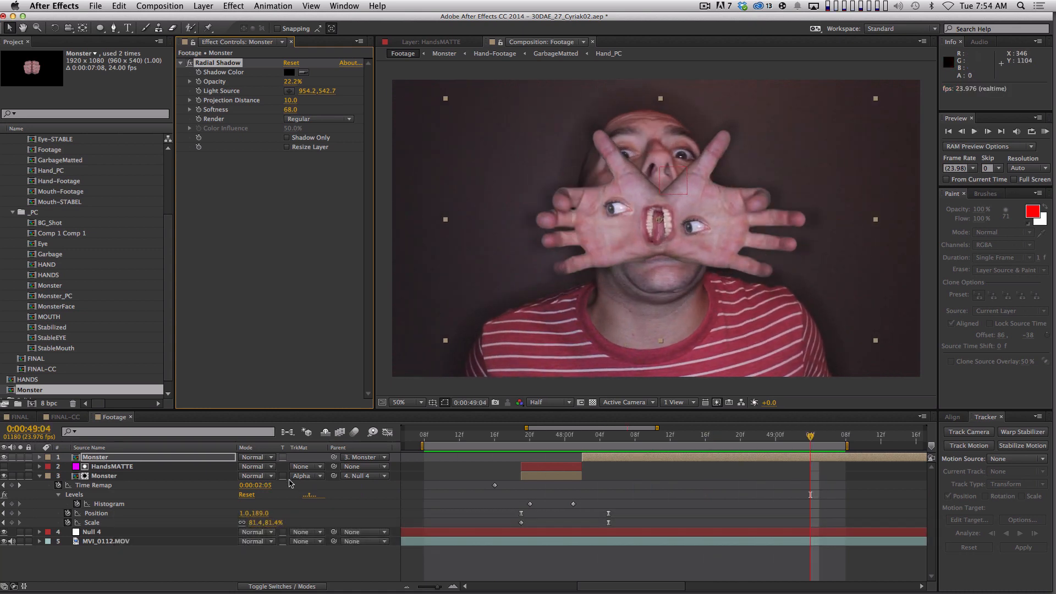
left_click(590, 436, "shift")
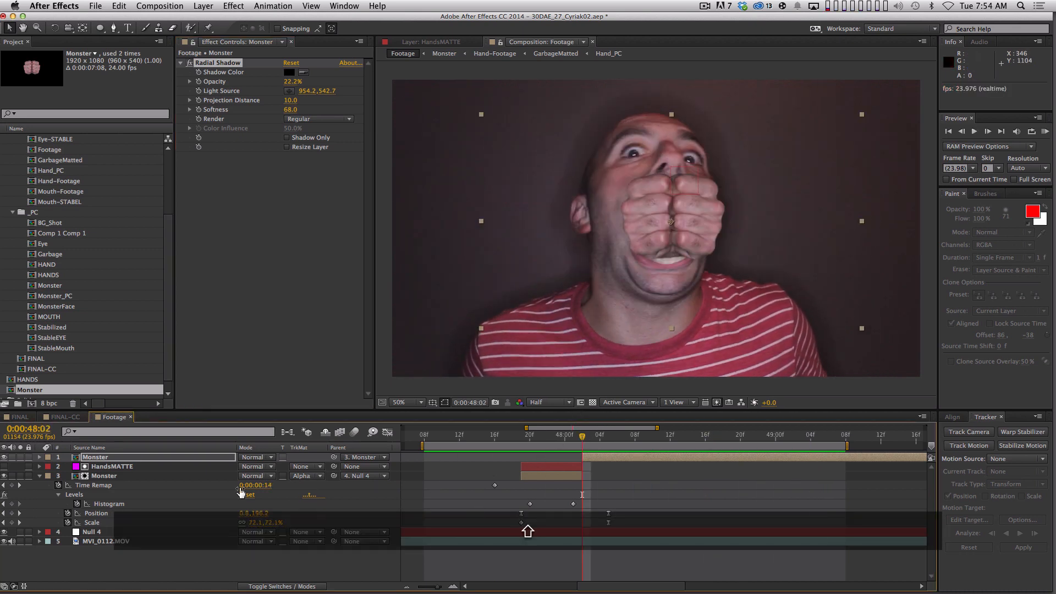
left_click(39, 476)
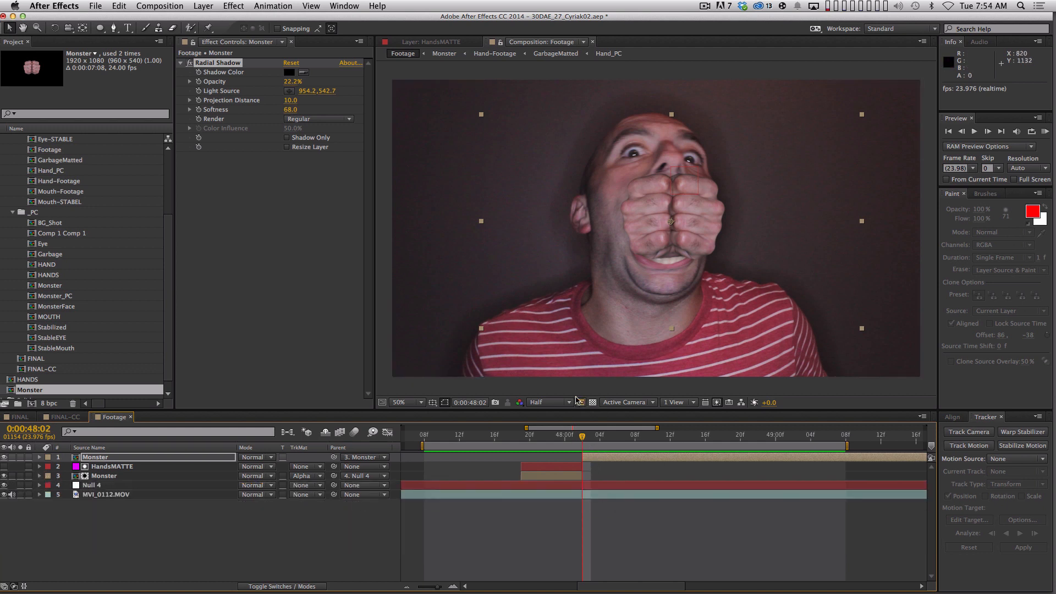
key("space")
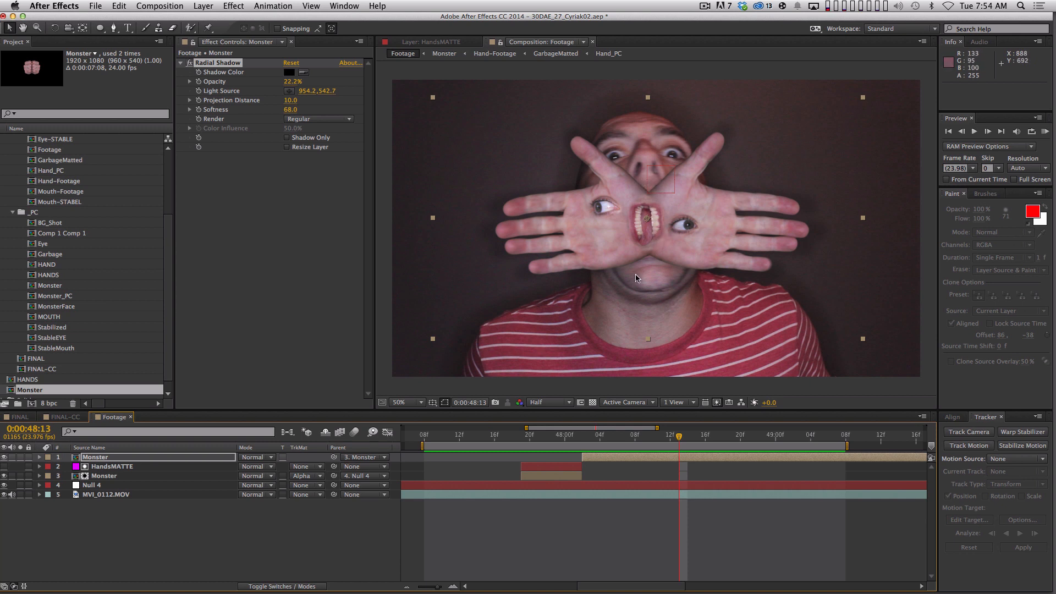
- Create a black 1920 x 1080 solid and place it directly beneath the top Monster layer
key("super+y")
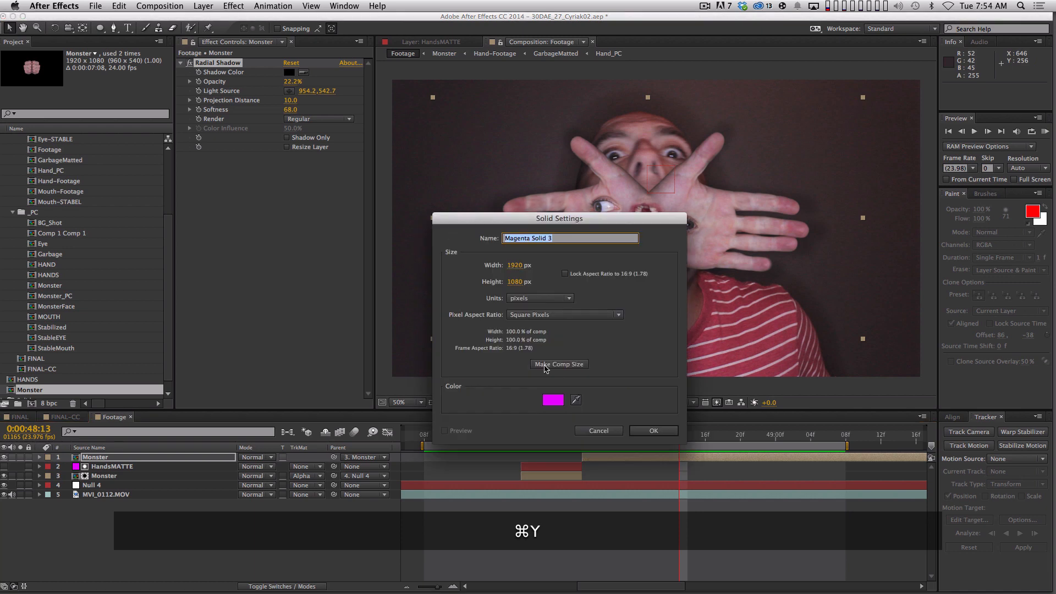
left_click(552, 400)
left_click_drag(440, 204, 434, 233)
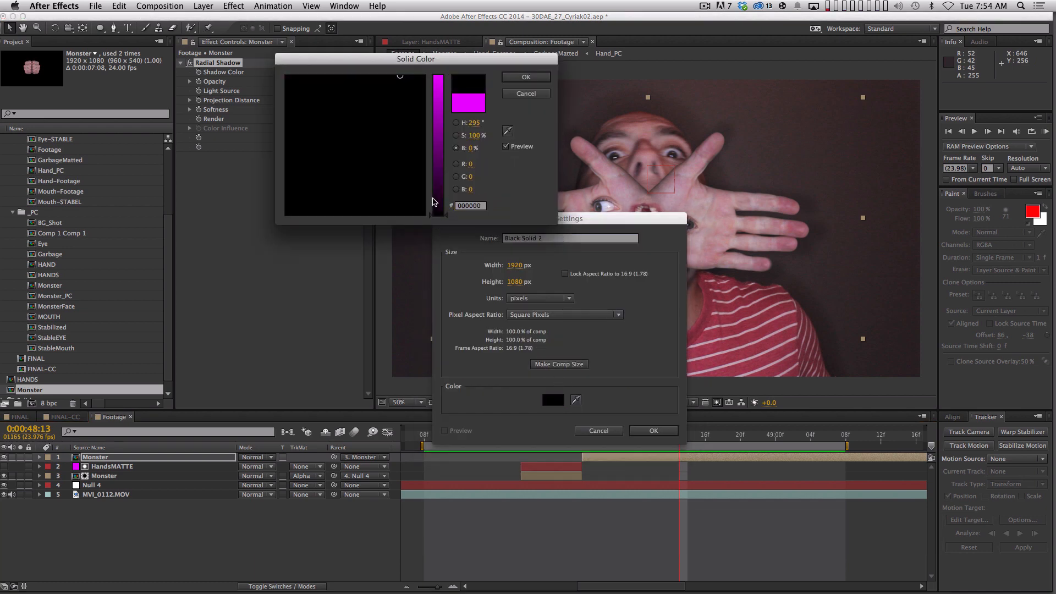
key("Return")
key("Return")
left_click_drag(132, 458, 134, 468)
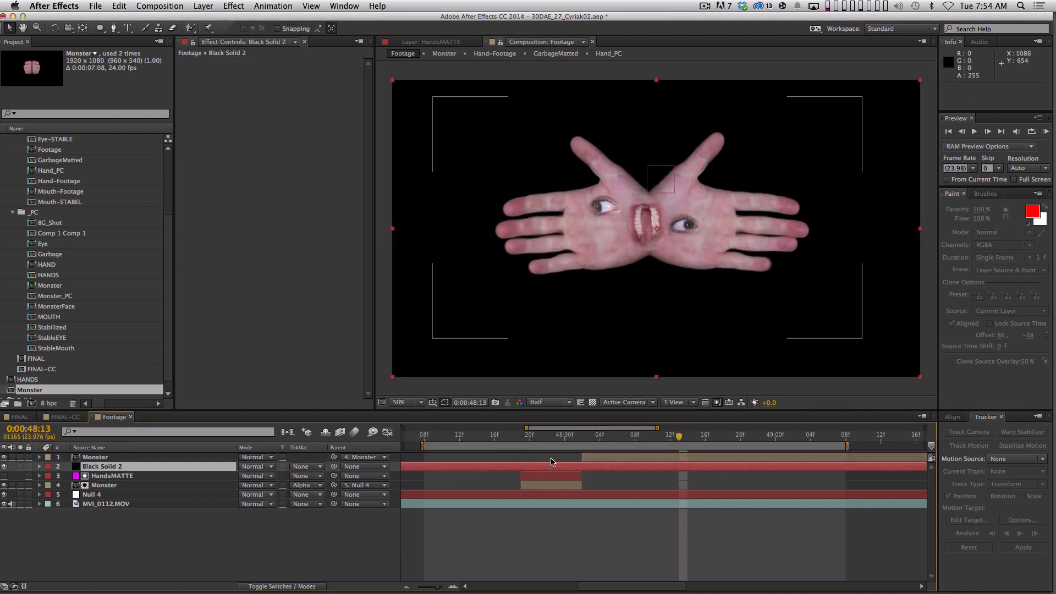
- Trim Black Solid 2 to run from 0:00:48:02 to 0:00:49:07
key("bracketleft")
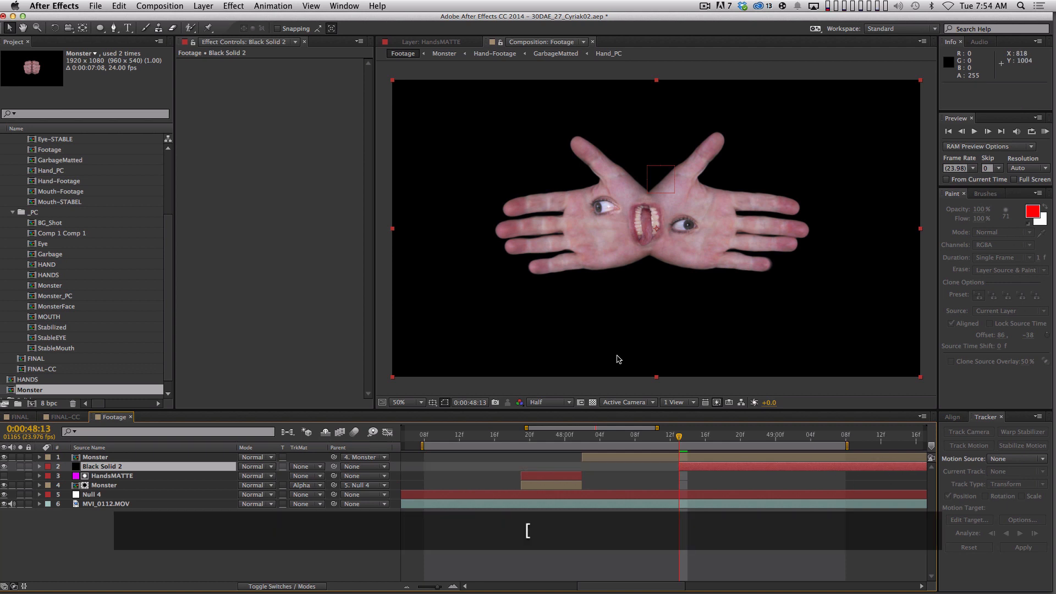
left_click_drag(680, 467, 585, 433)
key("alt+shift+bracketright")
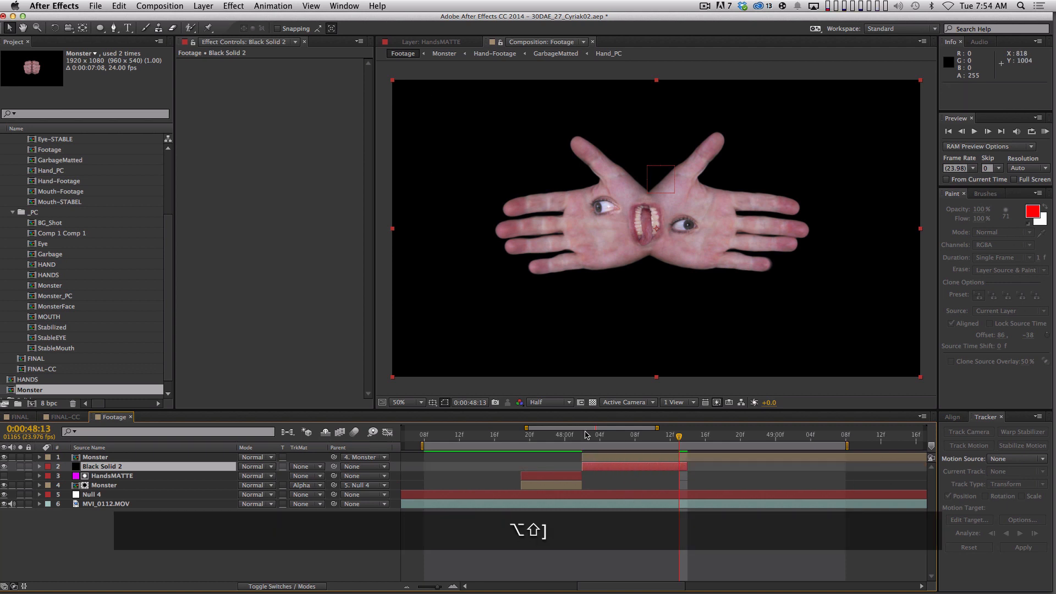
left_click_drag(686, 467, 834, 463)
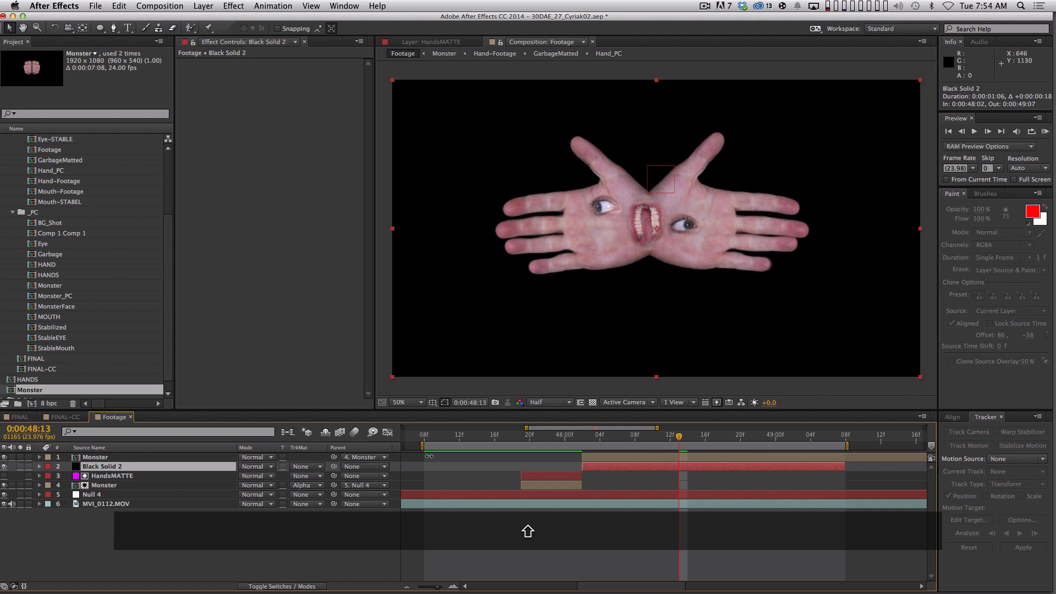
- Switch Black Solid 2 to an adjustment layer to see through it and draw a closed mask around the palms, from nose to chin
key("F4")
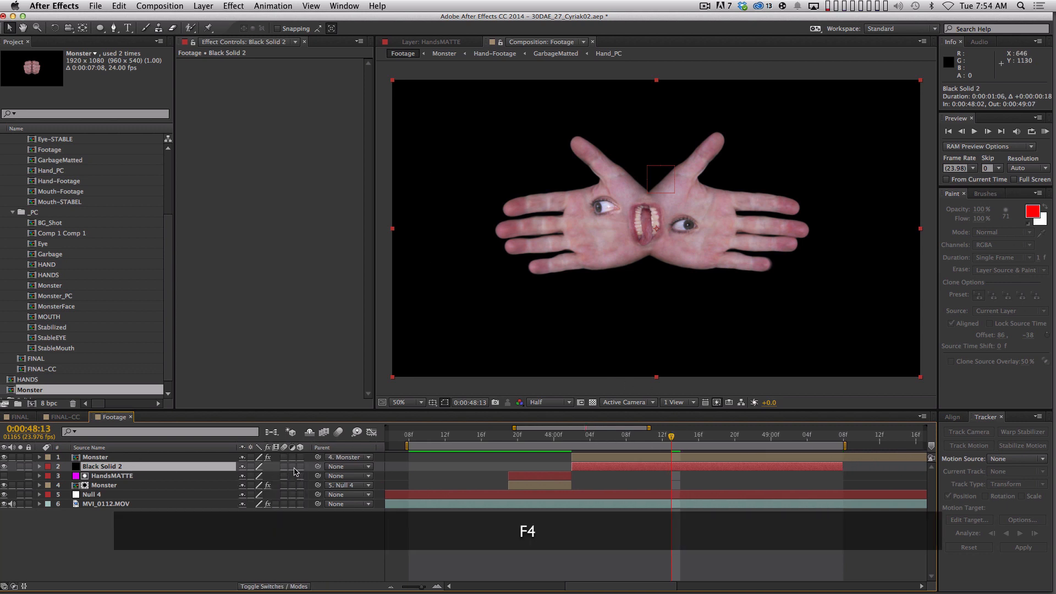
left_click(292, 467)
key("g")
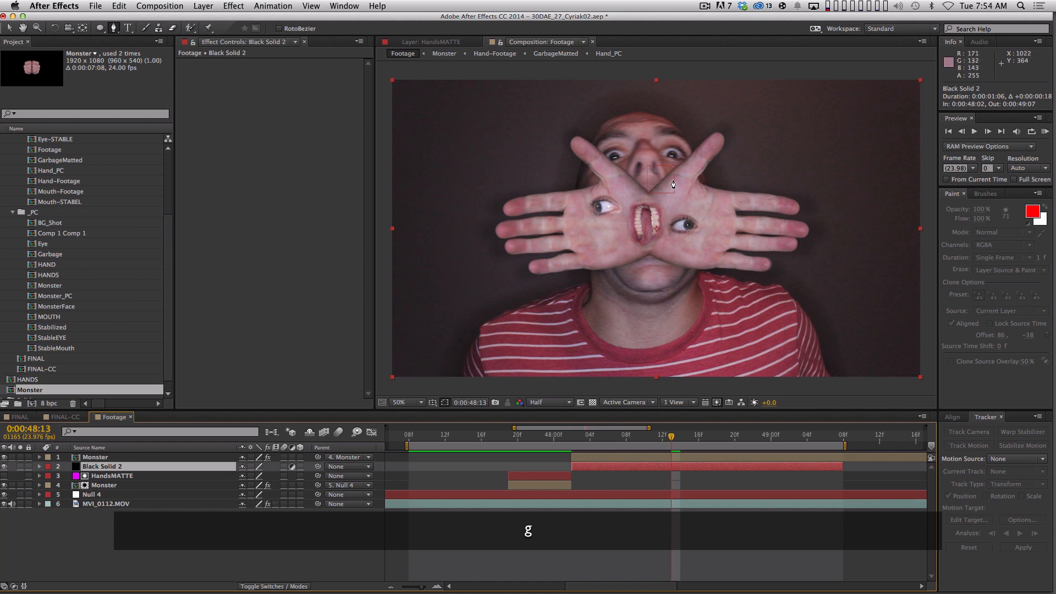
left_click(676, 177)
left_click(664, 176)
left_click(648, 179)
left_click(615, 177)
left_click_drag(620, 235, 665, 270)
left_click(637, 270)
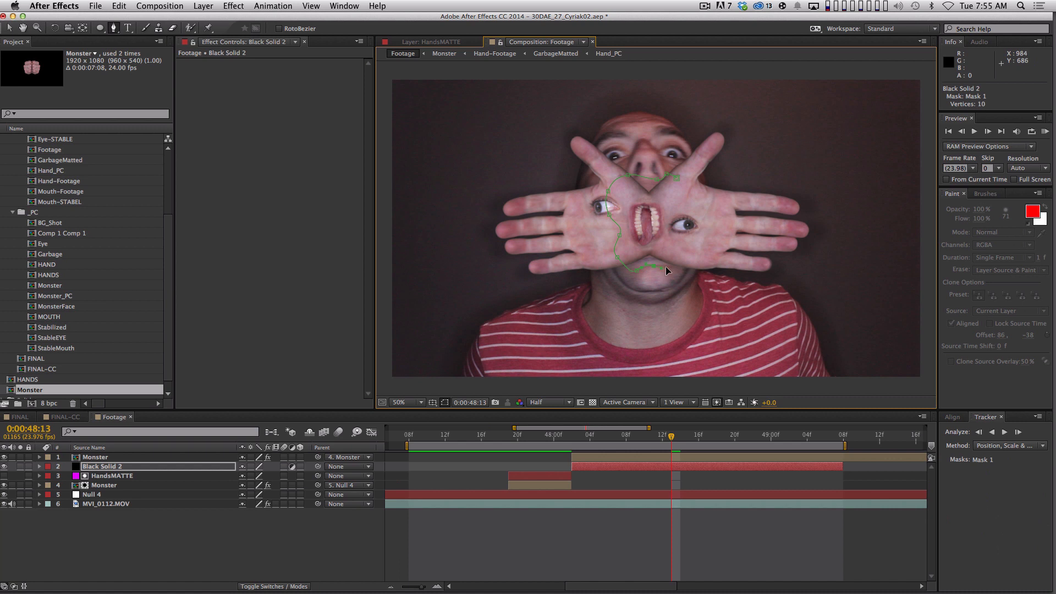
left_click(678, 178)
- Feather the solid's mask by 141 pixels and lower the layer's opacity to 64%
key("f")
left_click_drag(255, 486, 331, 485)
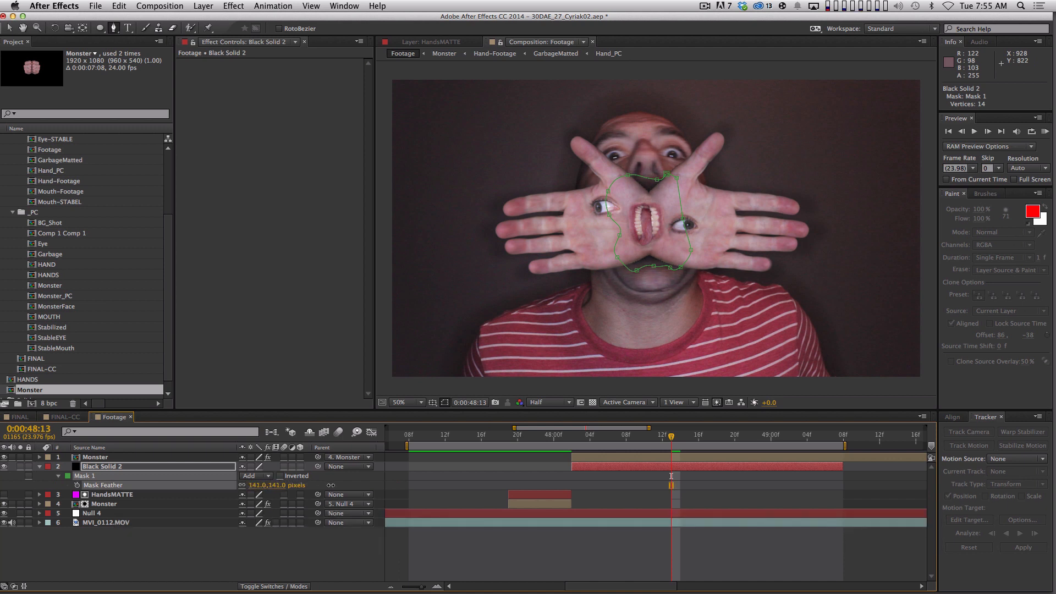
key("t")
left_click_drag(245, 483, 210, 472)
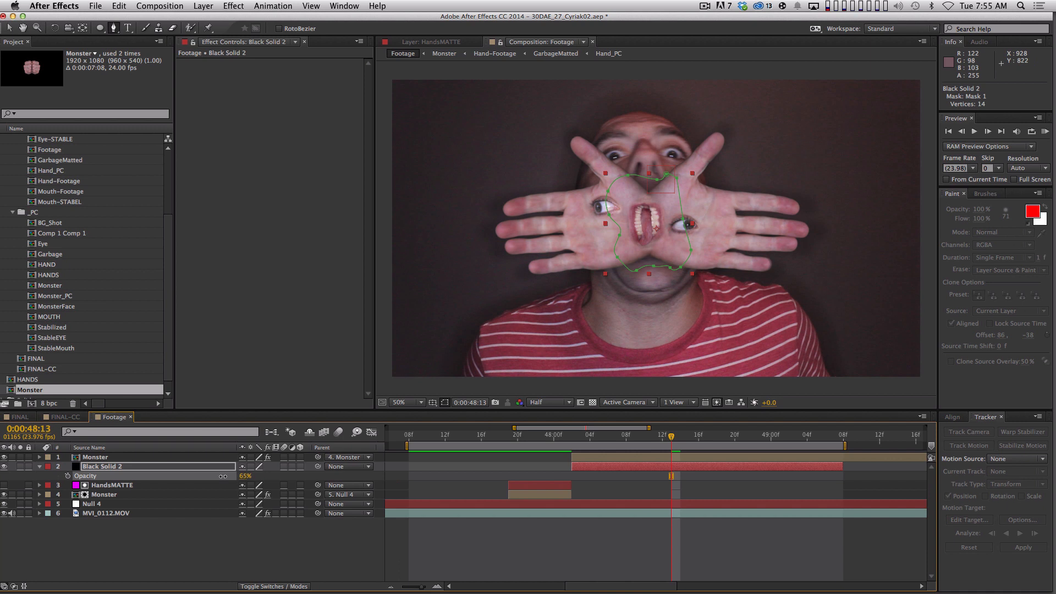
- At 0:00:48:02, parent Black Solid 2 to the top Monster layer
key("space")
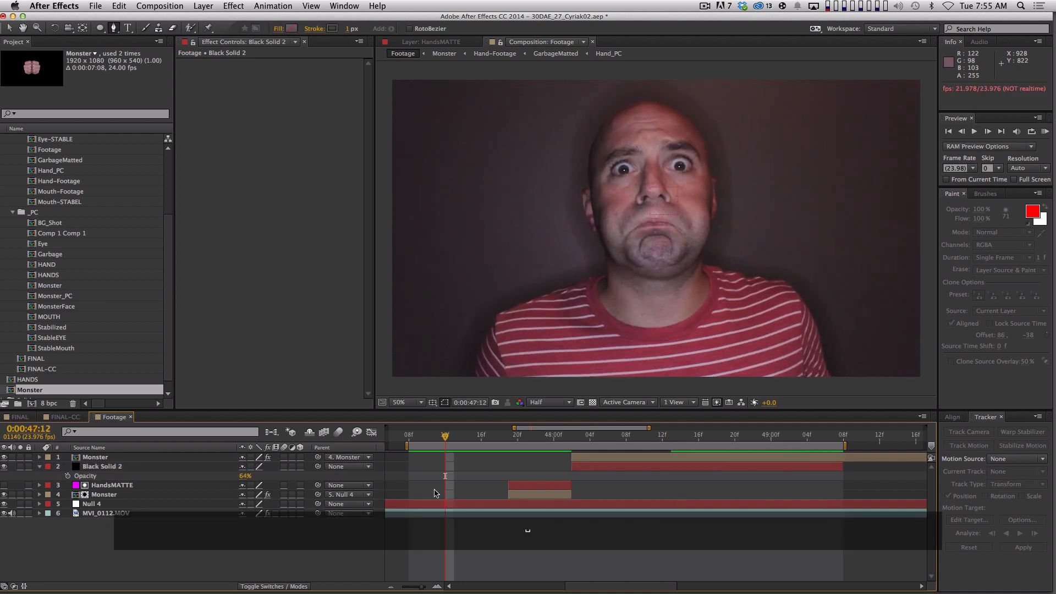
key("g")
left_click(626, 437)
left_click_drag(626, 438, 571, 437)
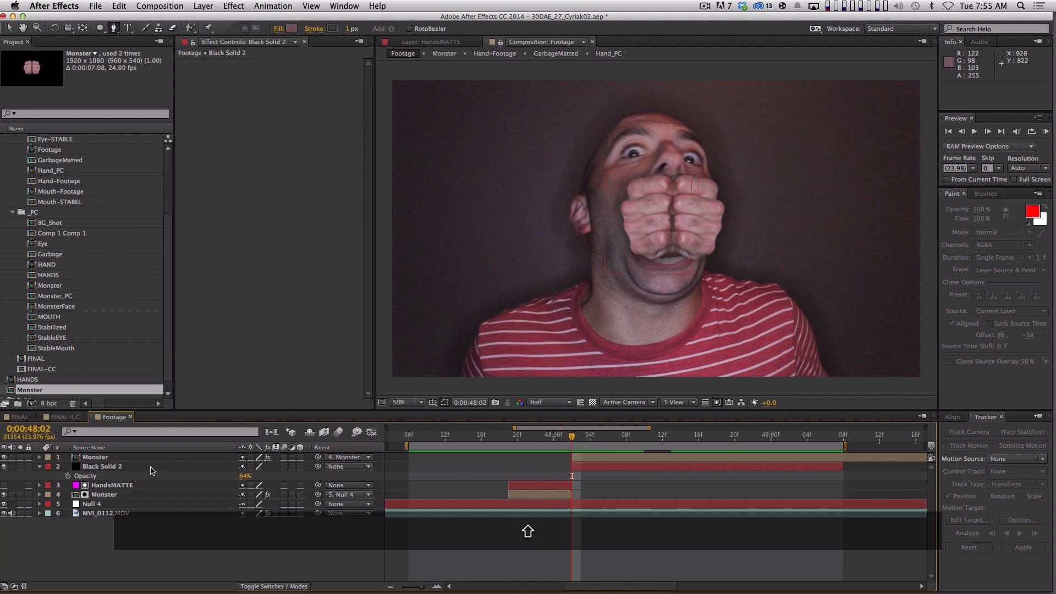
left_click(110, 467)
left_click_drag(318, 468, 104, 457)
- At 0:00:48:14, position the masked black solid behind the palms at 986.8, 569.5 and scale it to 135%, 128%
key("space")
key("v")
double_click(642, 181)
key("super+Down")
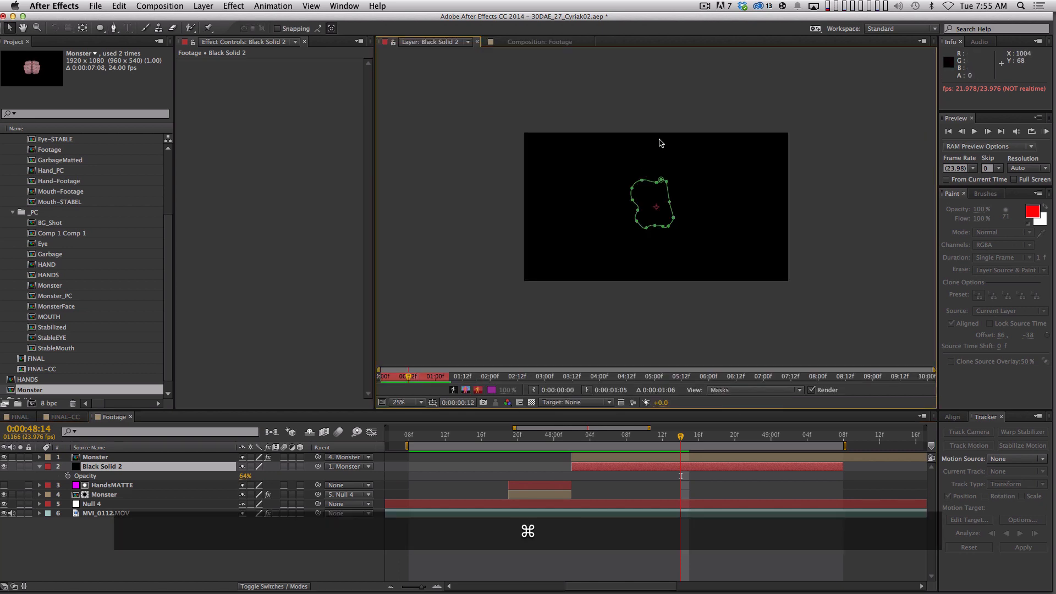
key("super+w")
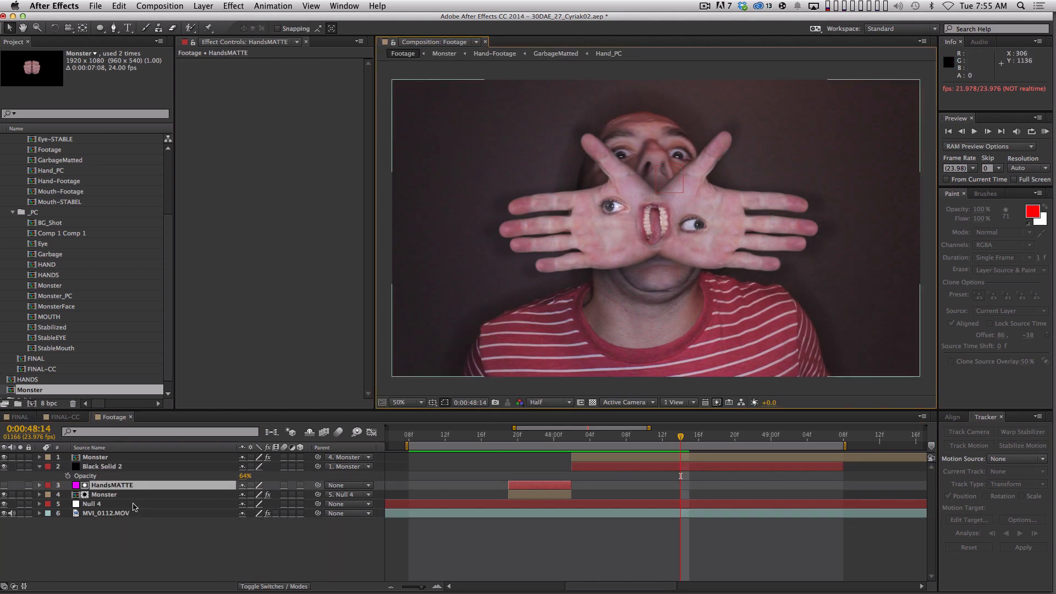
key("super+Up")
key("v")
left_click_drag(637, 201, 662, 201)
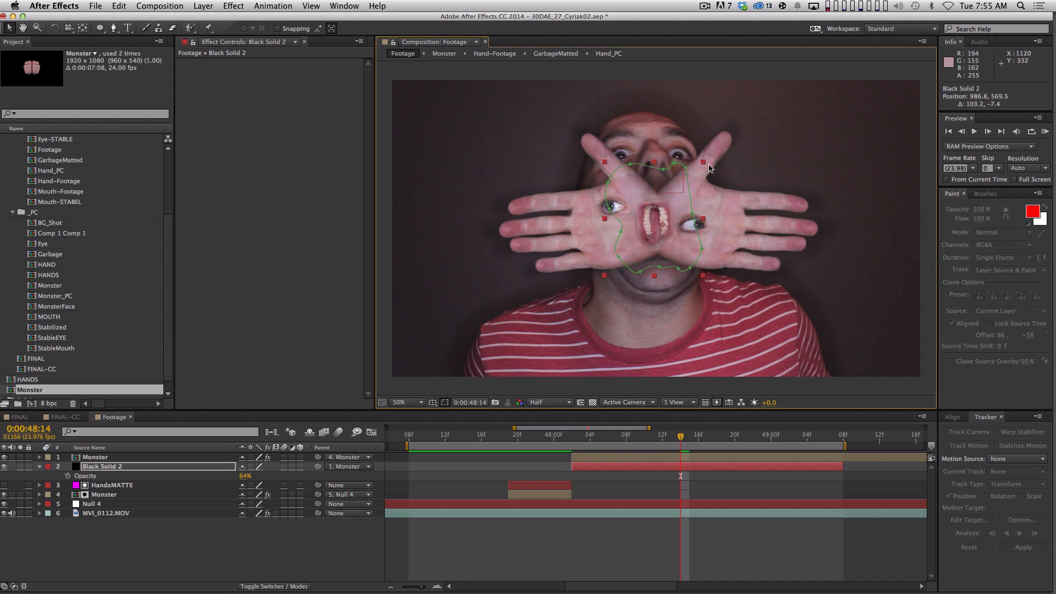
left_click_drag(703, 162, 702, 170)
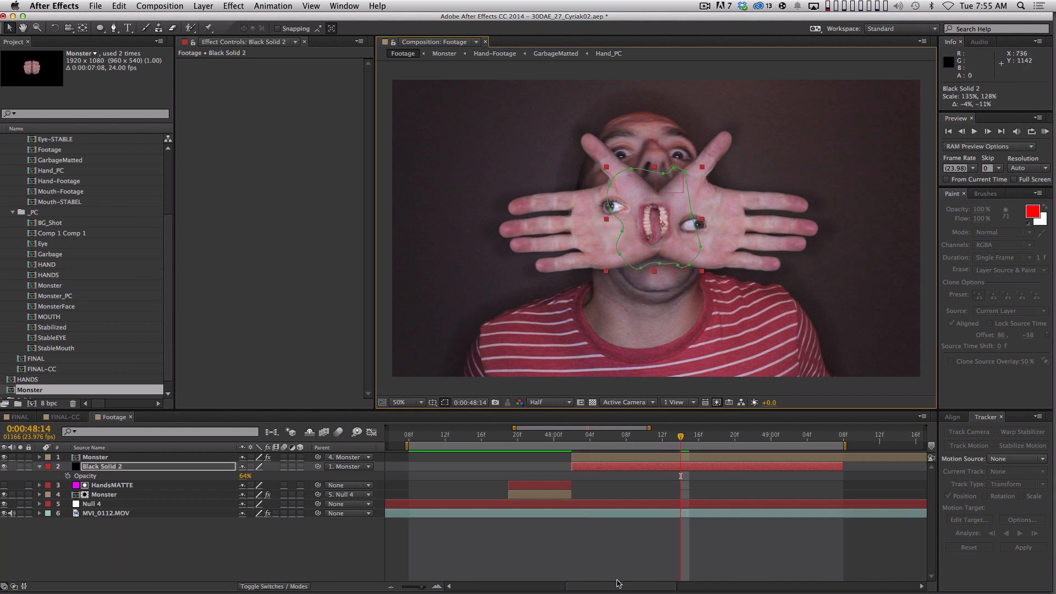
- Play back the hands emerging several times to review the soft shadow behind the palms
key("space")
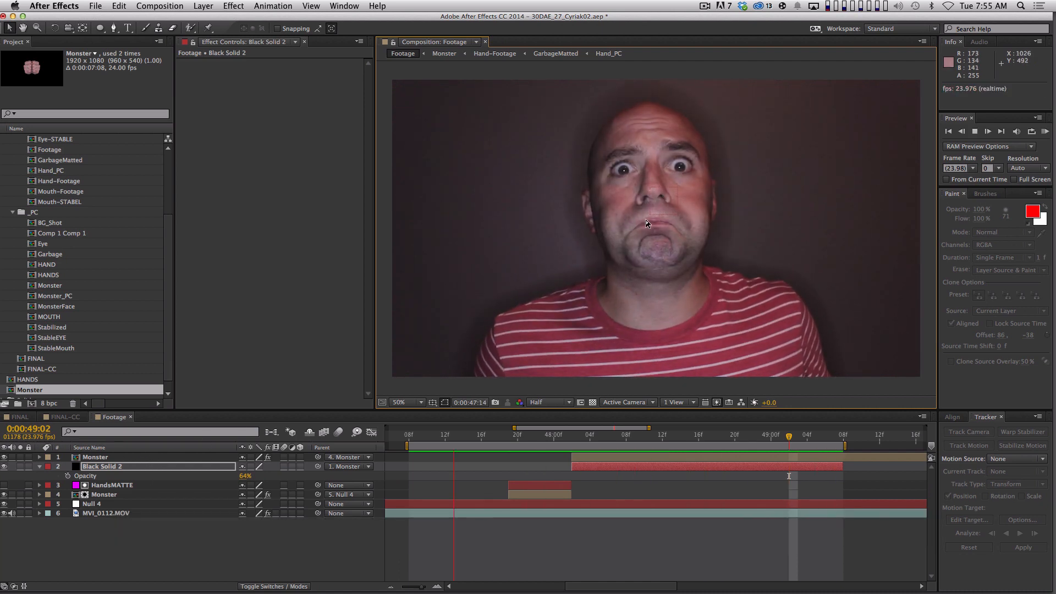
key("space")
key("space")
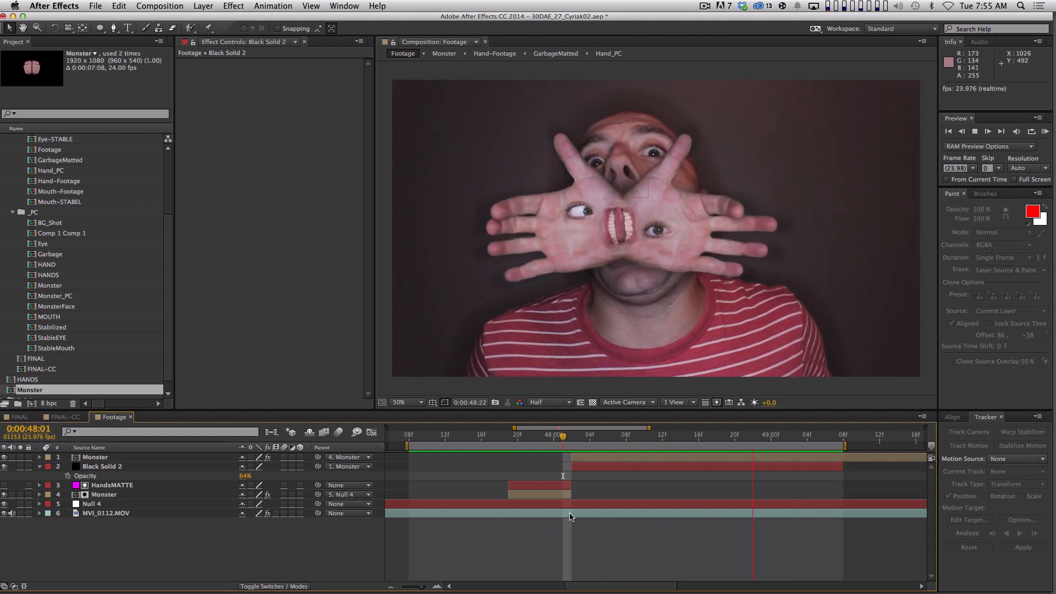
key("space")
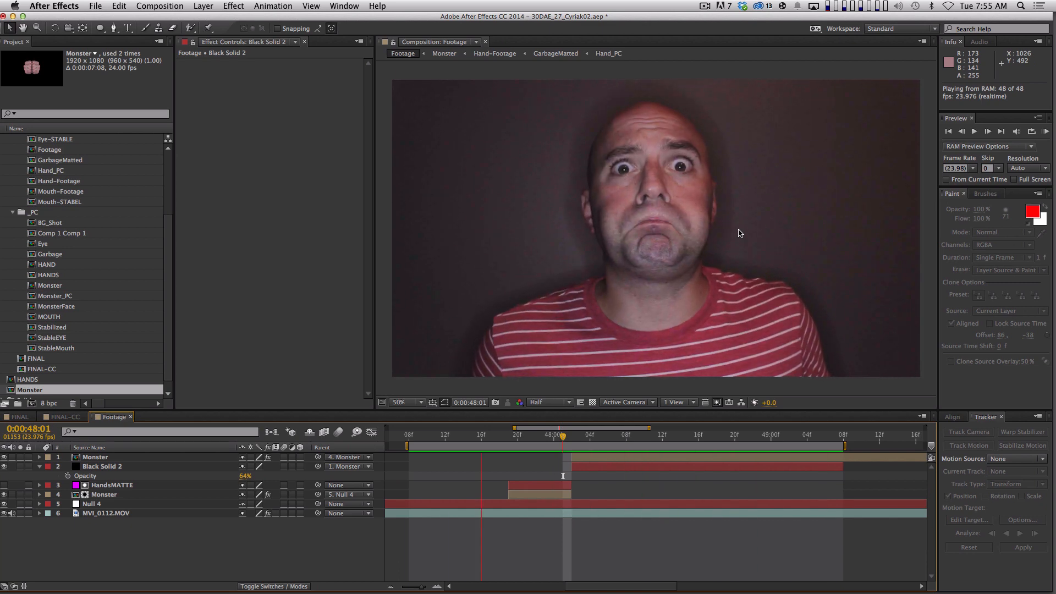
key("space")
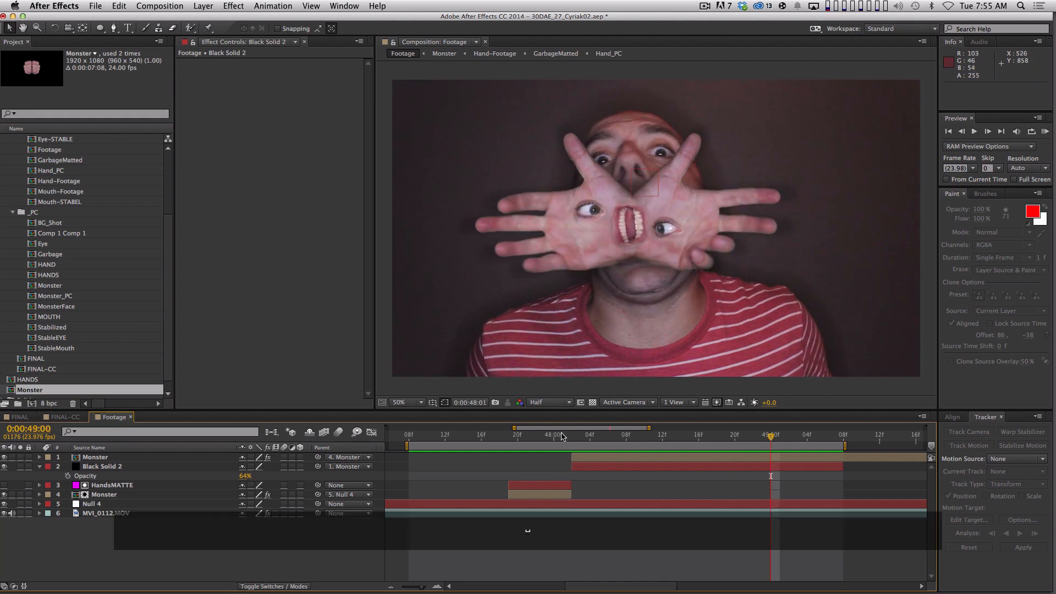
key("minus")
key("KP_0")
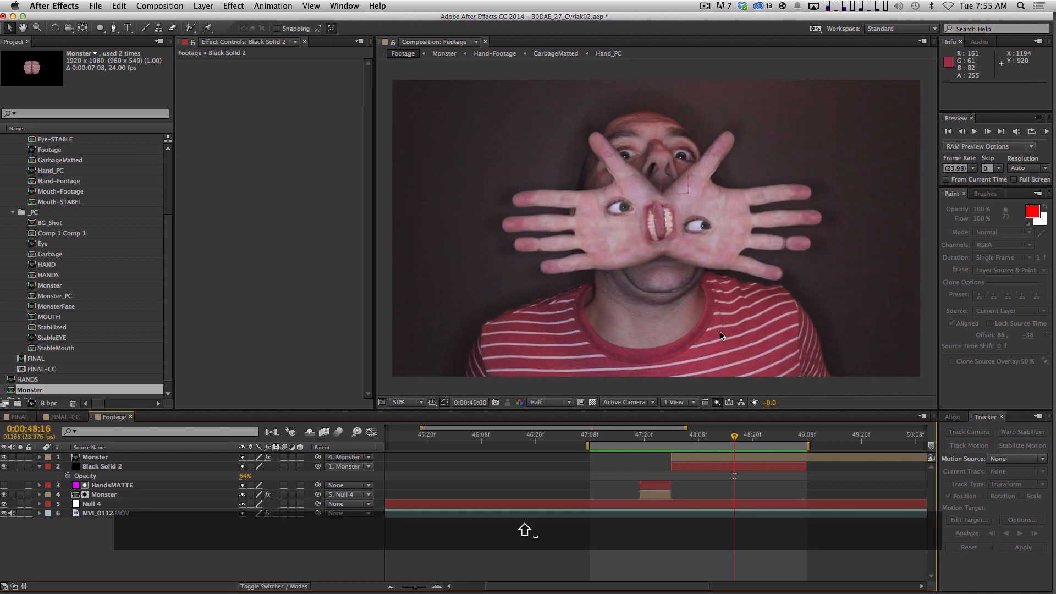
- Extend the work area and the end of Black Solid 2 to 0:00:50:00
key("shift+End")
left_click(880, 435, "shift")
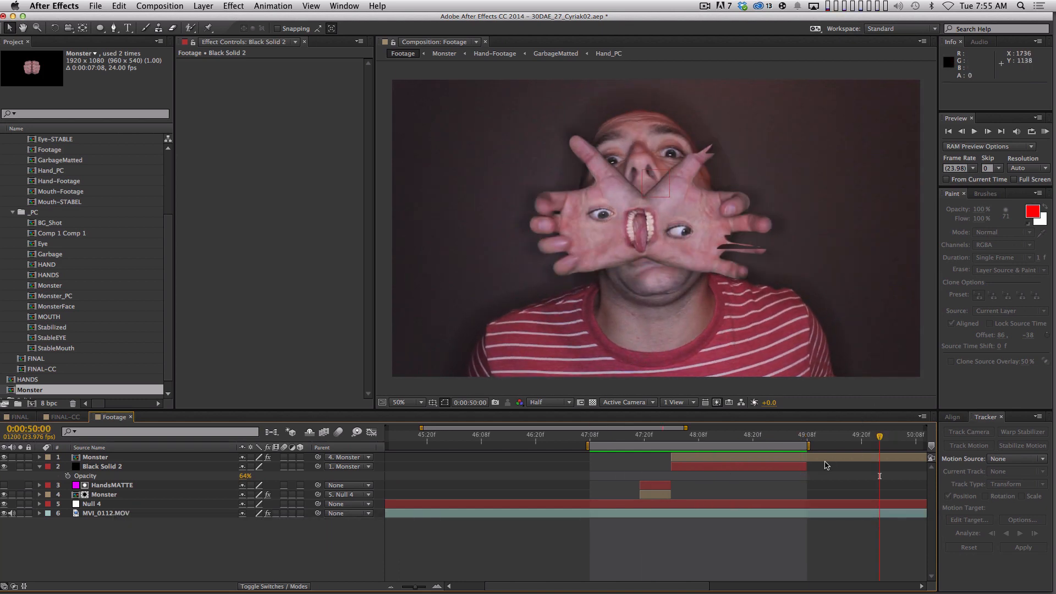
double_click(804, 466)
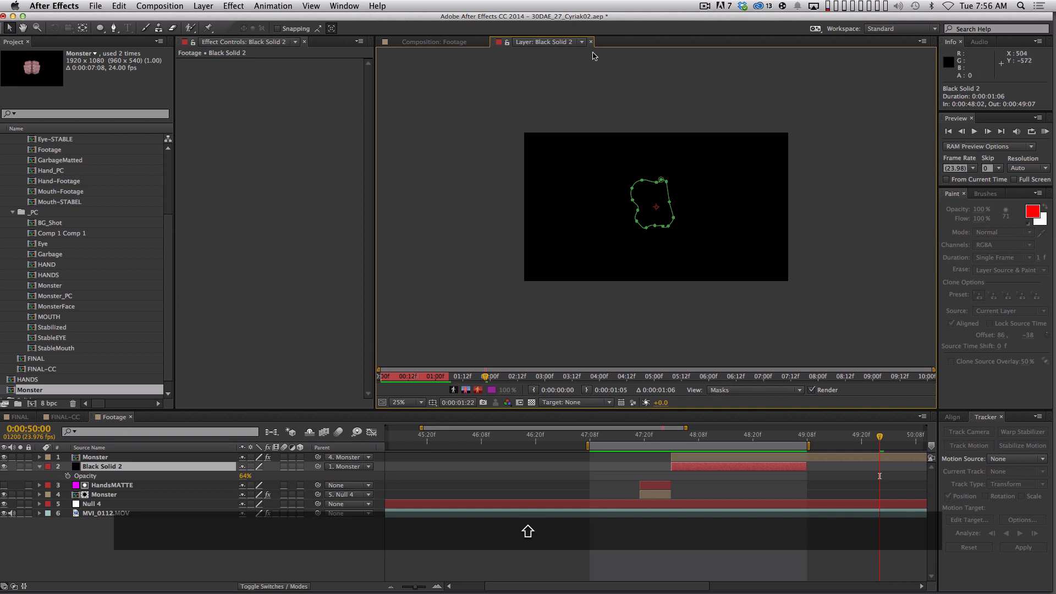
left_click(591, 42)
key("n")
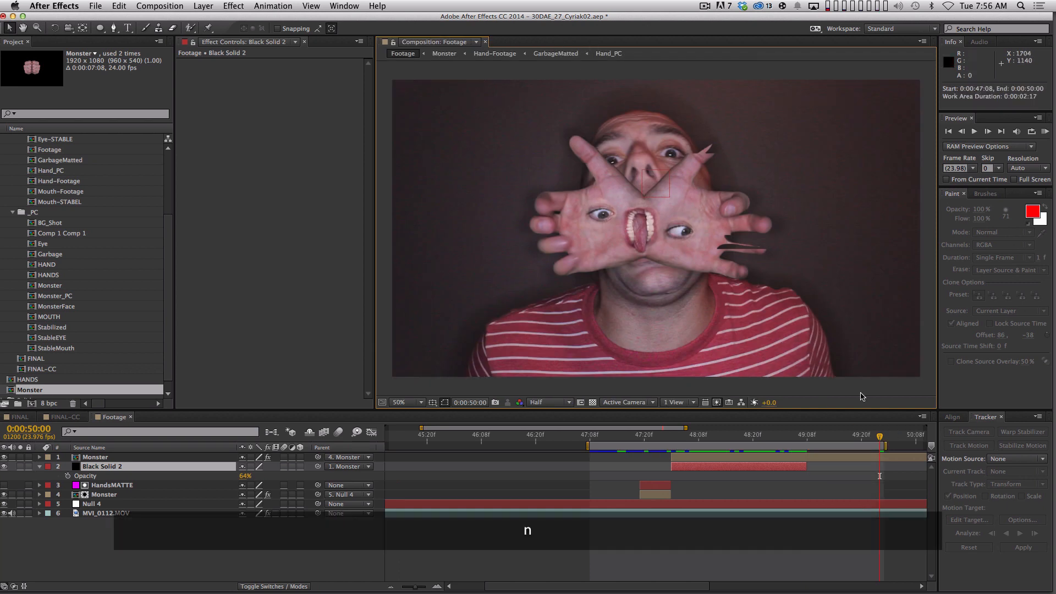
left_click_drag(804, 469, 882, 466)
- End the work area at 0:00:49:20 and play it back as a RAM preview
left_click(862, 437)
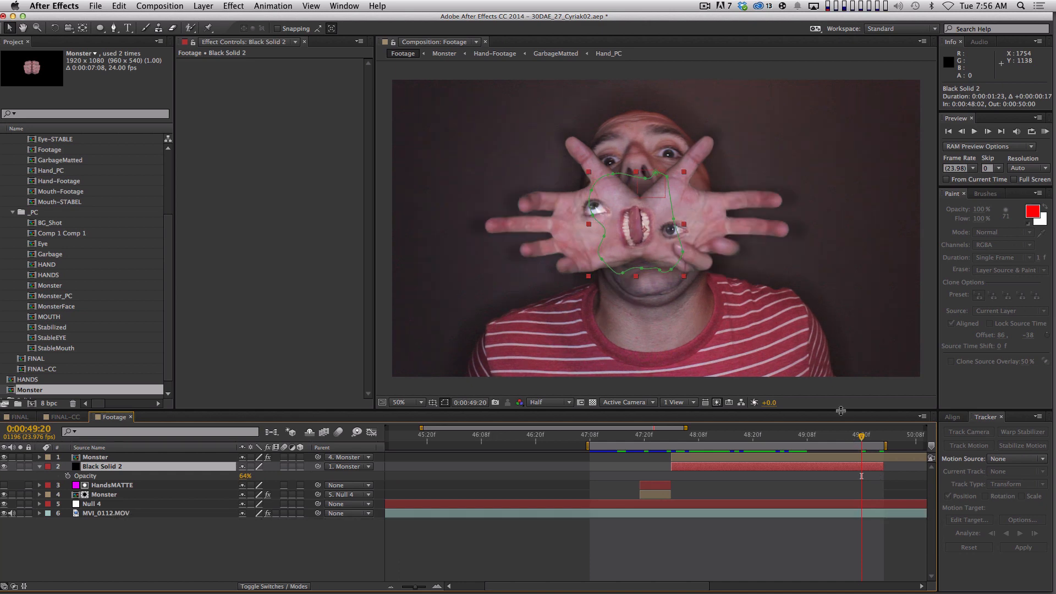
key("KP_0")
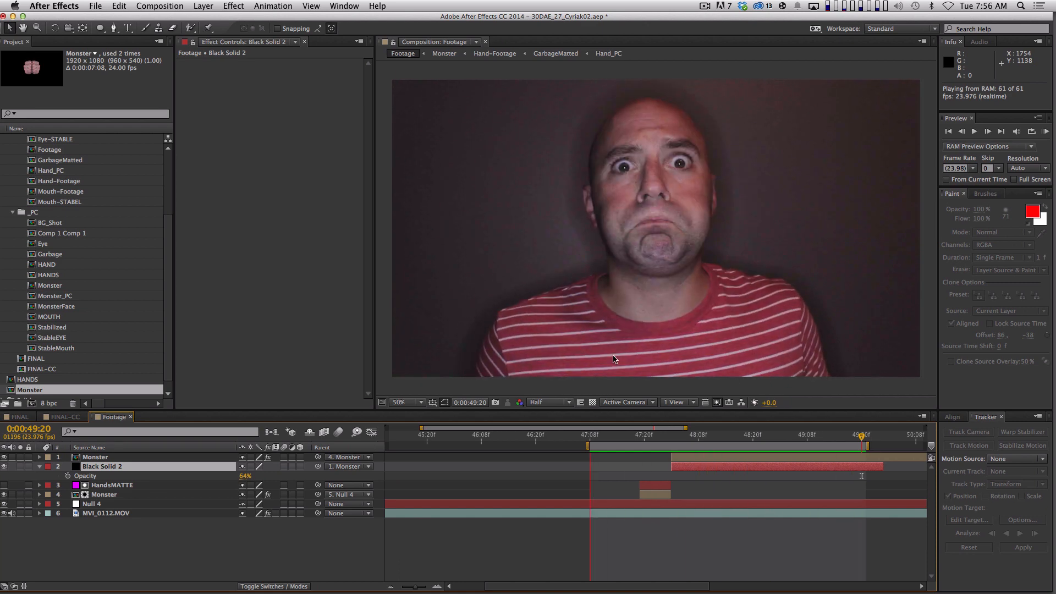
key("space")
- Compare the frames at 0:00:48:00 and 0:00:48:01, replay the shot and inspect the shadow at 0:00:48:19
key("Page_Up")
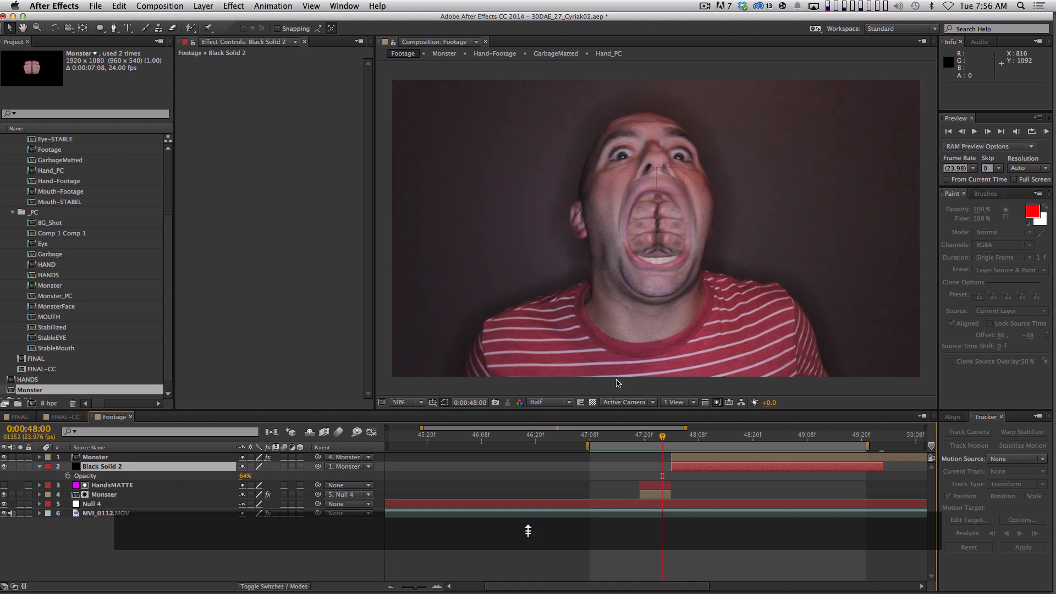
key("Page_Down")
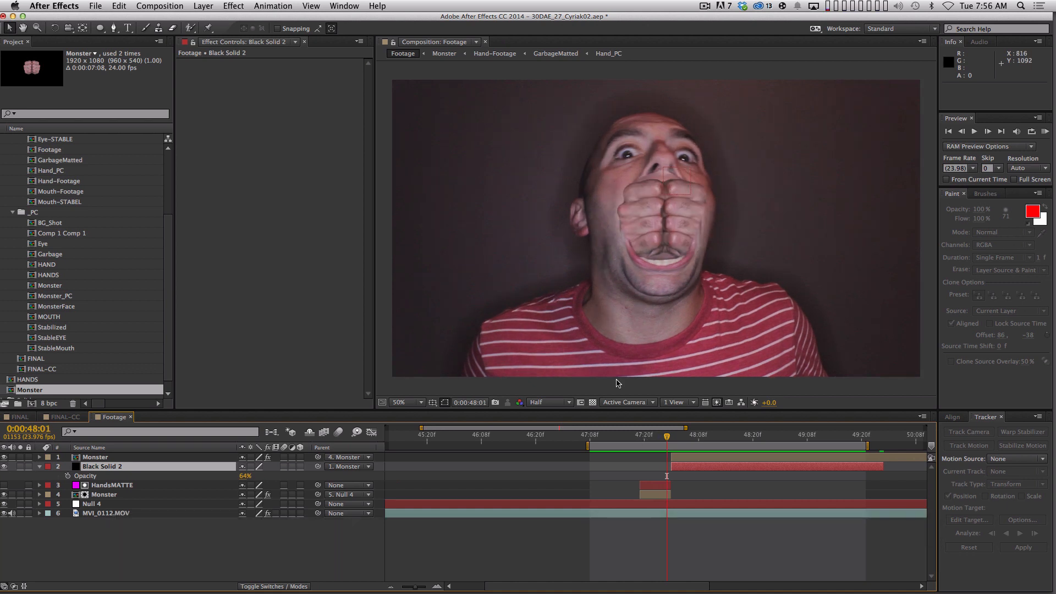
key("Page_Up")
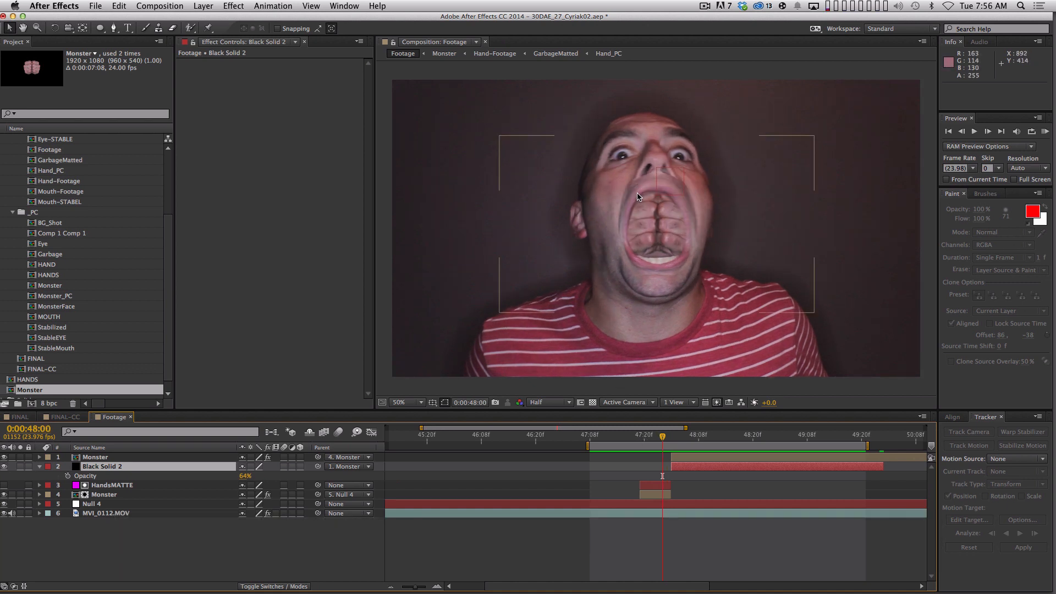
key("KP_0")
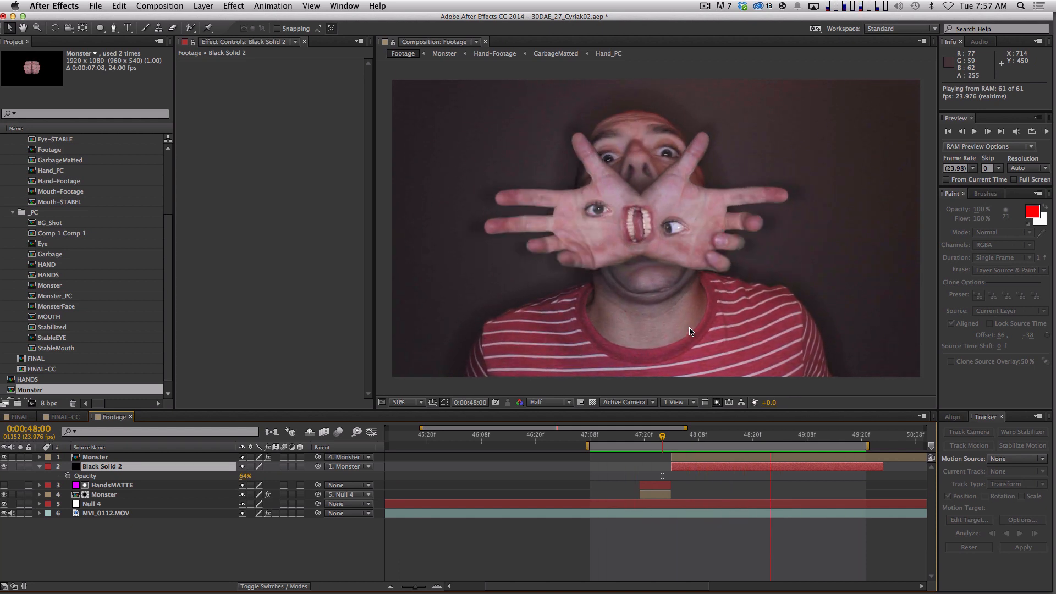
key("space")
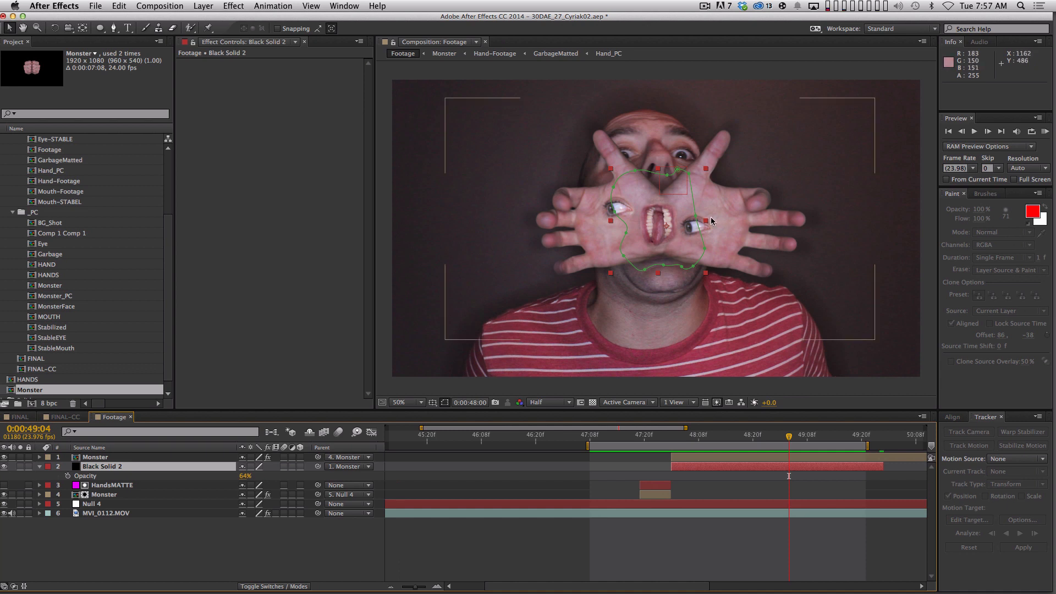
left_click(749, 434)
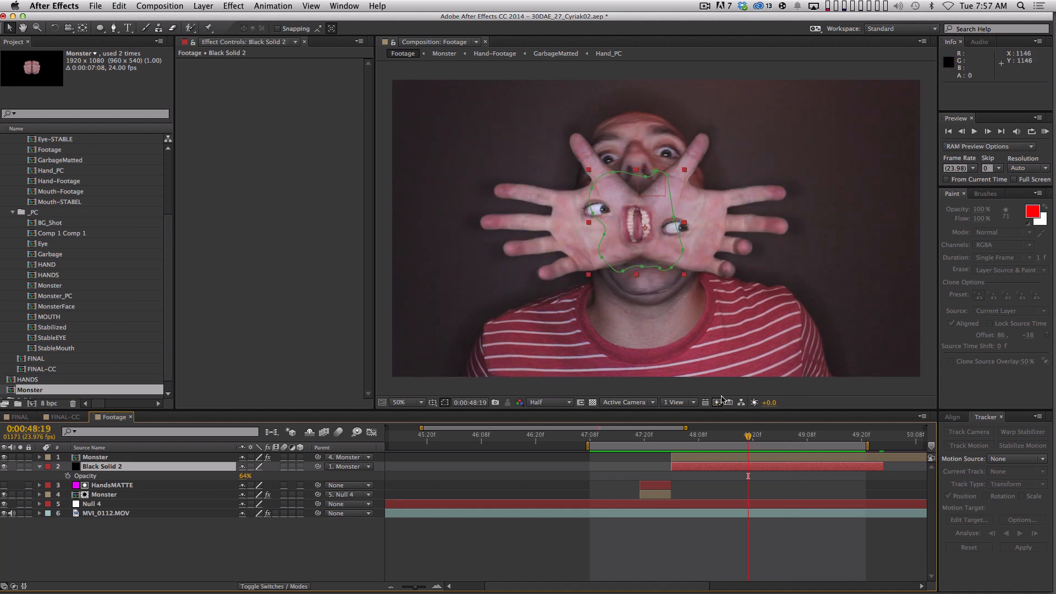